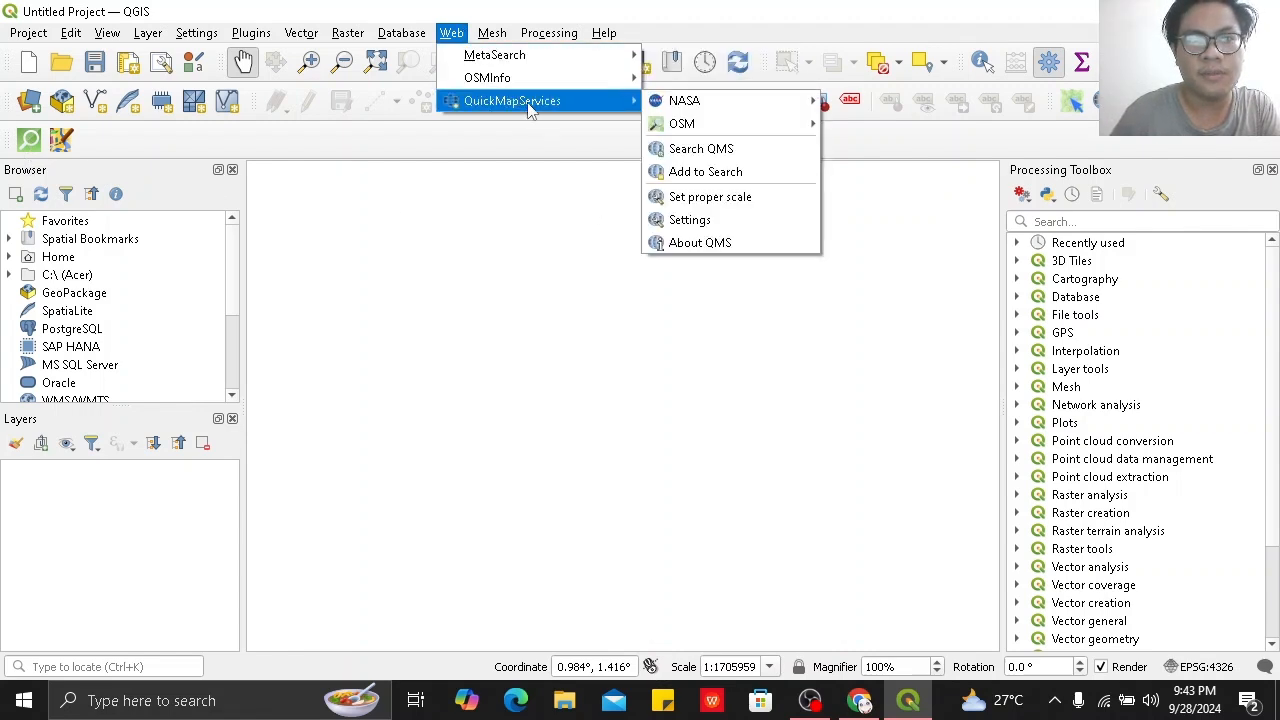
# Add the OSM Standard basemap from QuickMapServices to the empty project.
pyautogui.moveTo(700, 124)
pyautogui.click(883, 128)
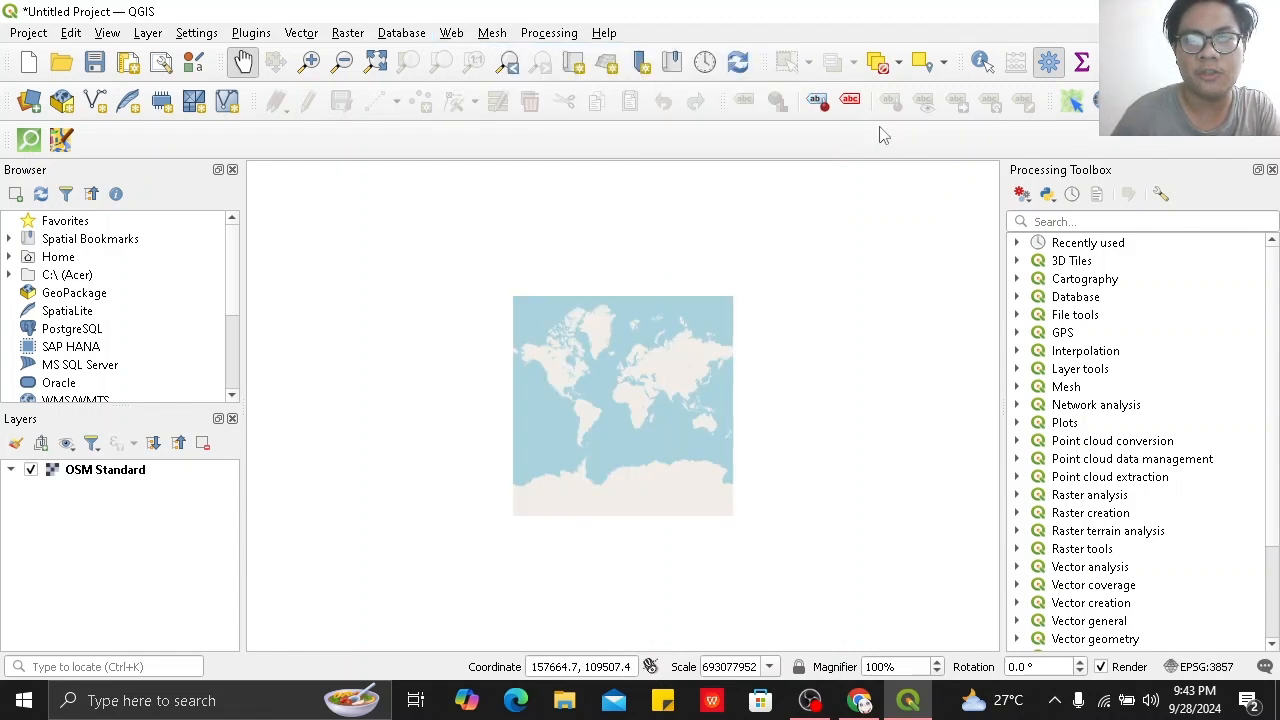
pyautogui.scroll(3, 571, 406)
pyautogui.moveTo(716, 453); pyautogui.dragTo(620, 448)
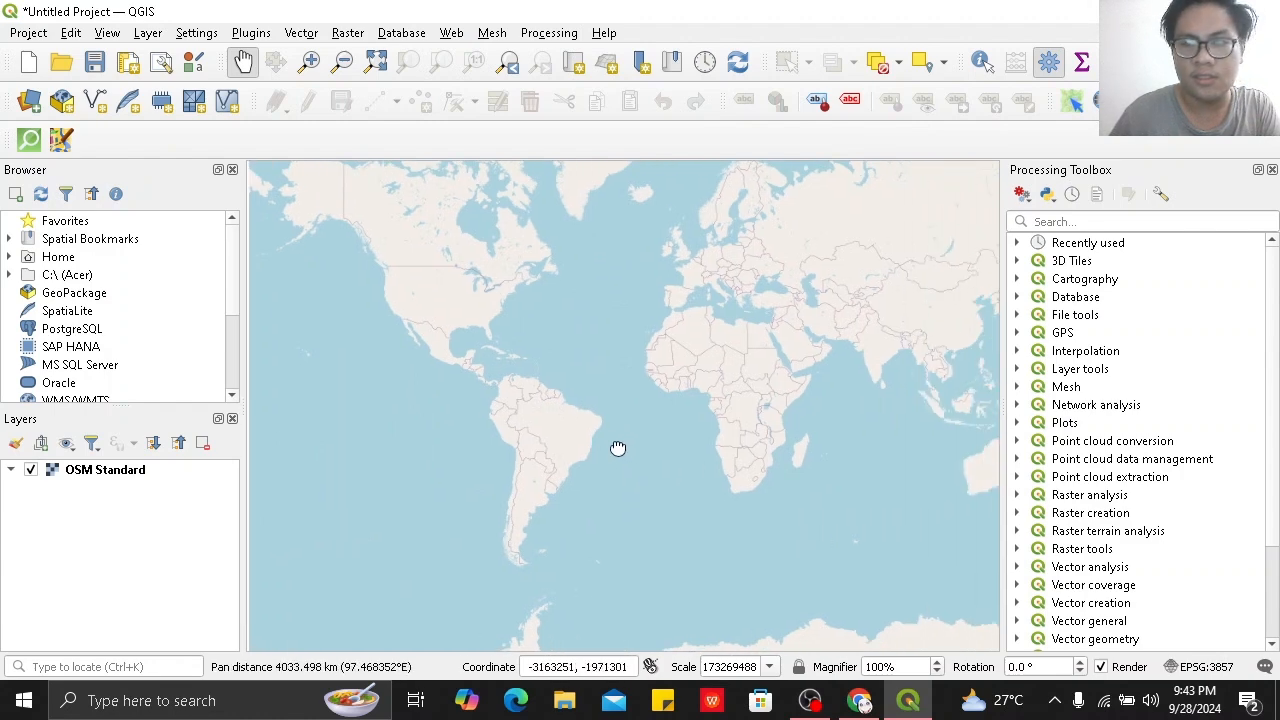
# Set the project coordinate reference system to EPSG:3125 - PRS92 / Philippines zone 5.
pyautogui.click(1207, 663)
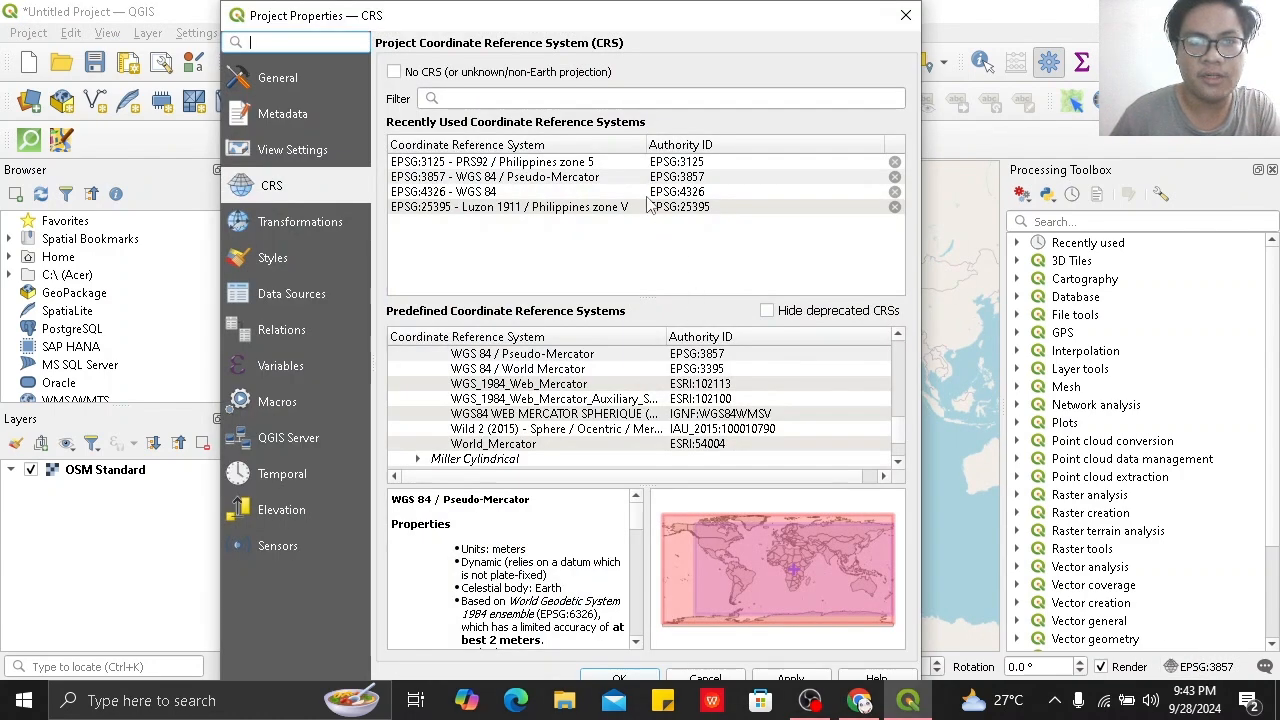
pyautogui.click(665, 163)
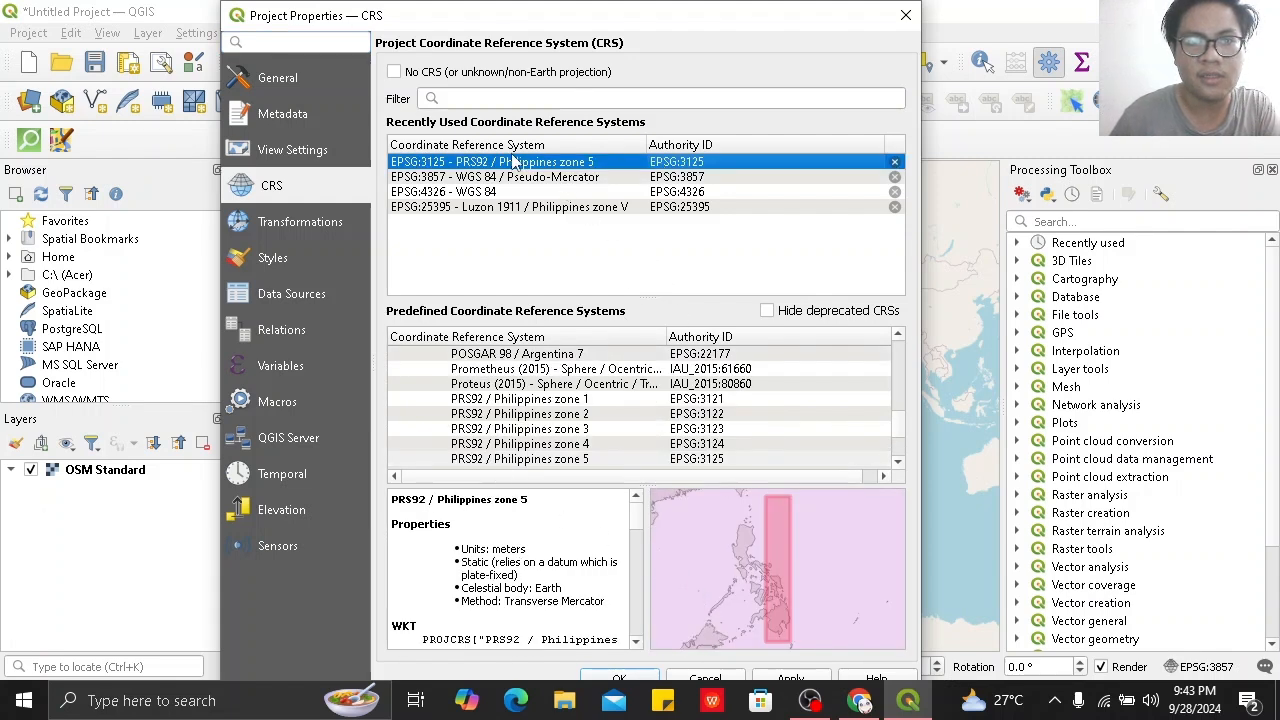
pyautogui.click(790, 679)
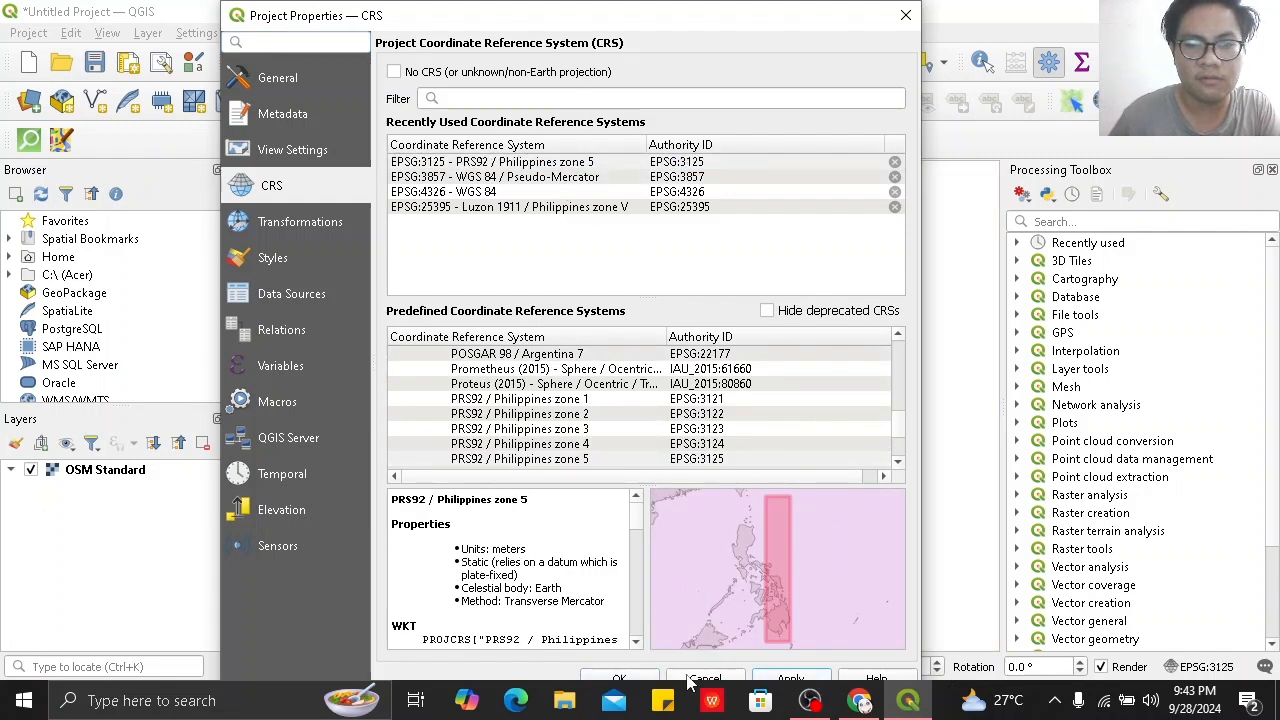
pyautogui.click(622, 679)
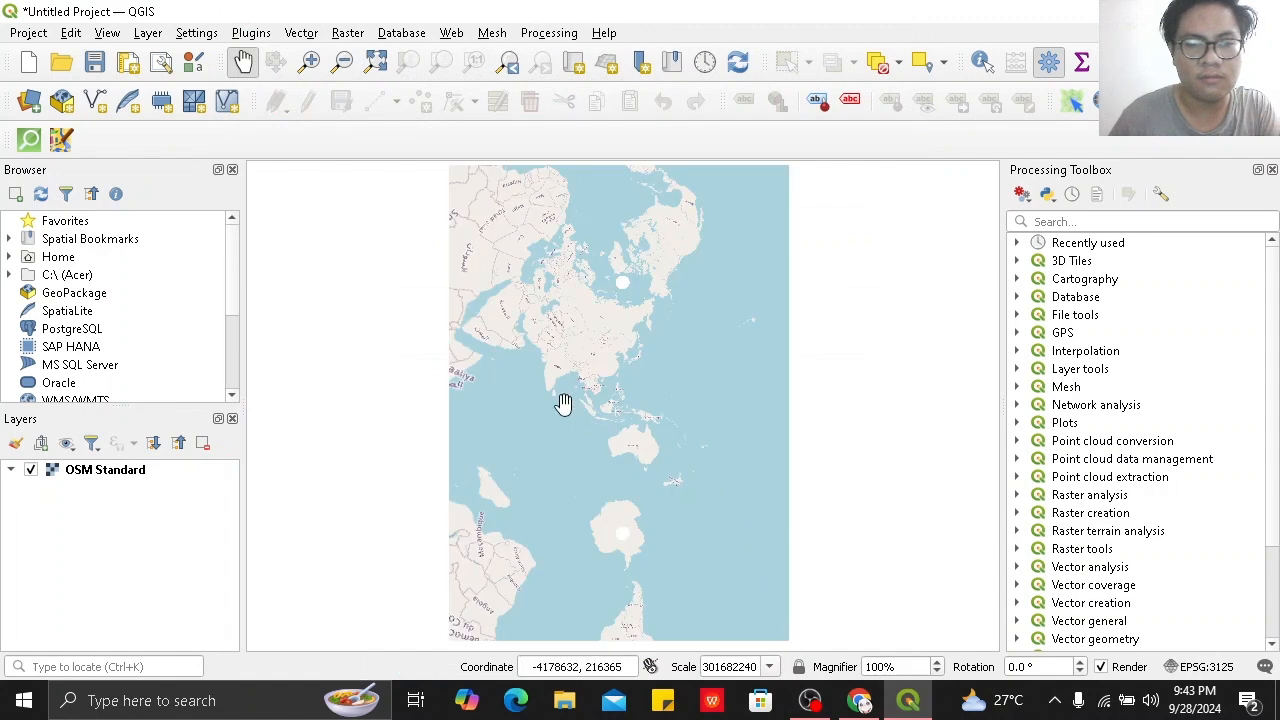
pyautogui.click(1195, 663)
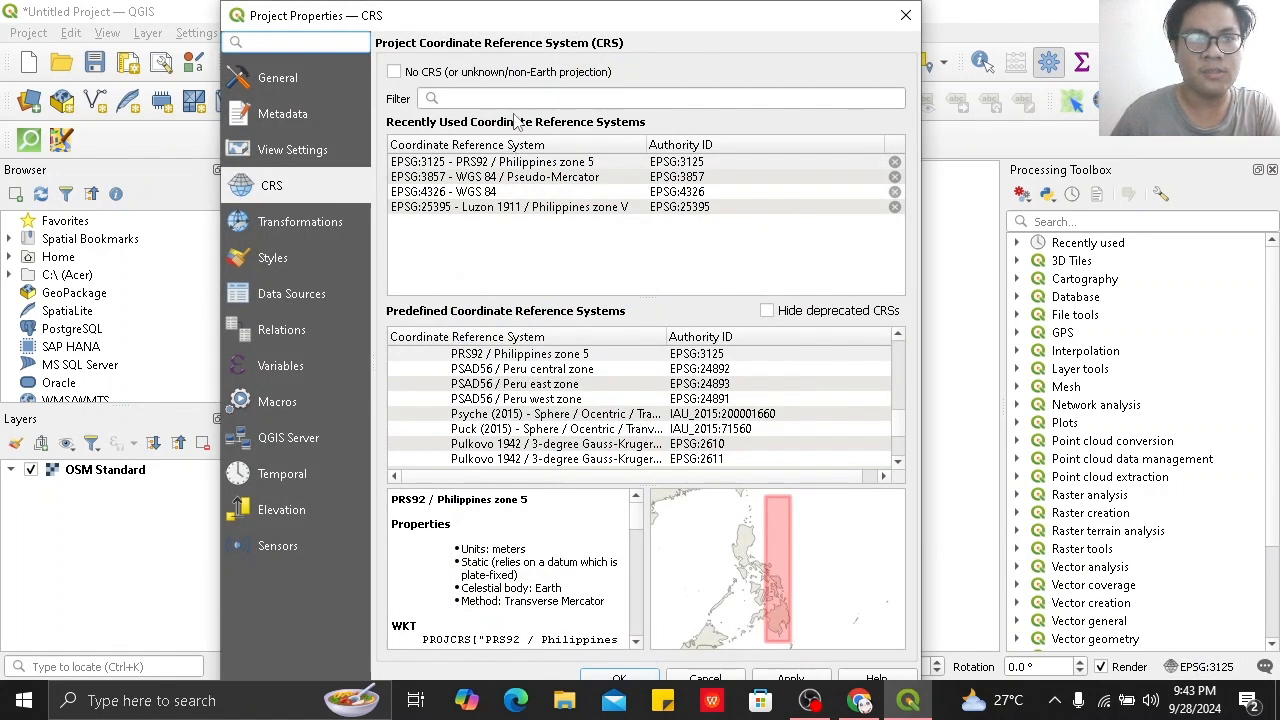
pyautogui.click(521, 100)
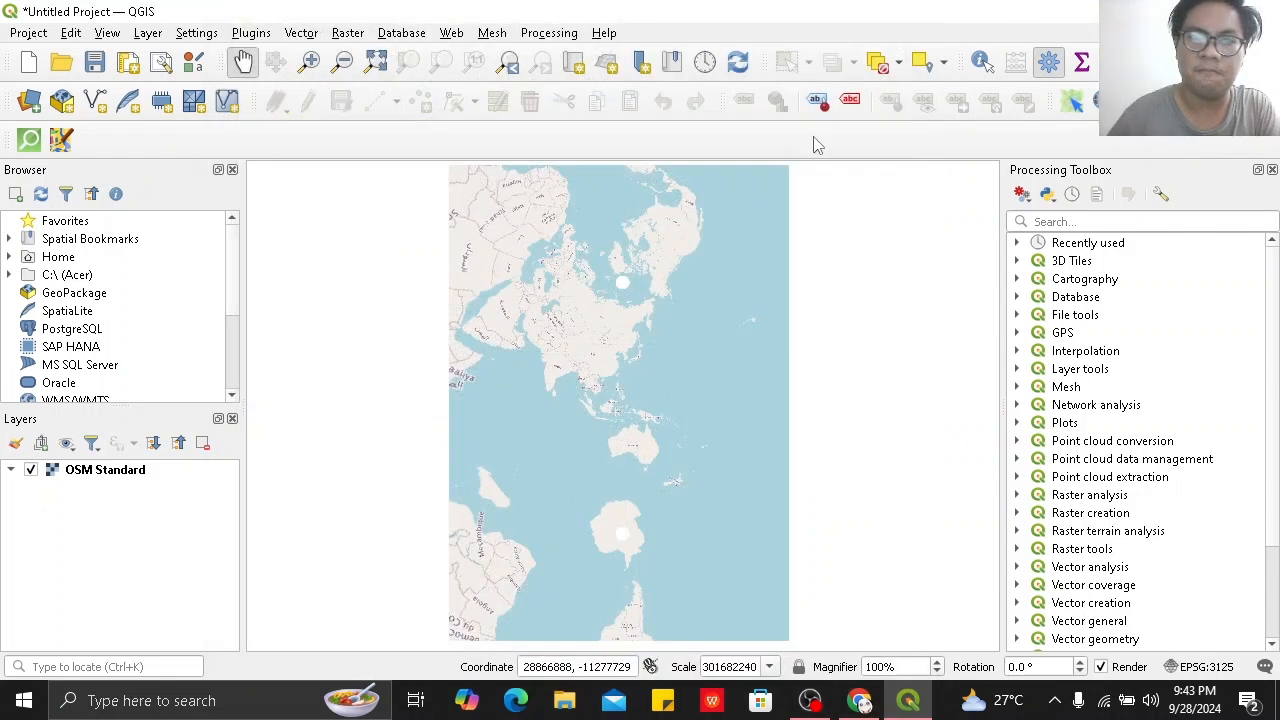
pyautogui.click(905, 15)
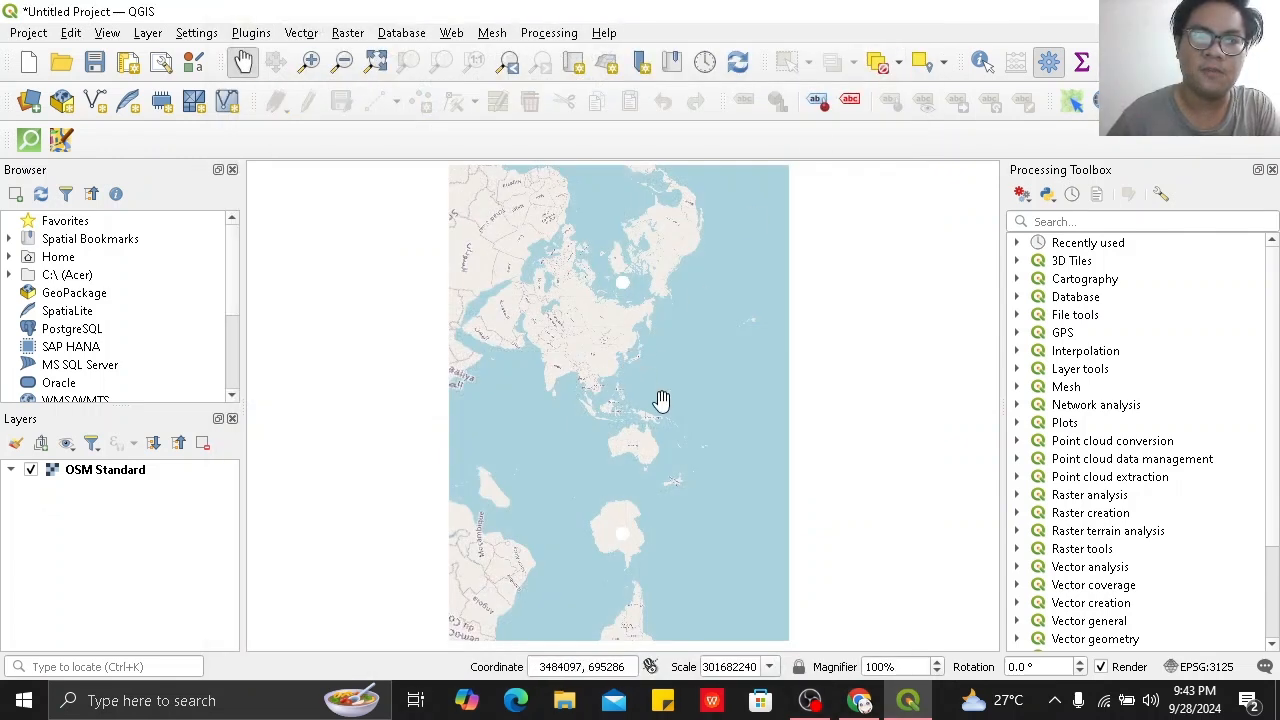
# Load the land_cover_map_r10_2020.shp shapefile from its desktop folder as a layer over the basemap.
pyautogui.scroll(4, 543, 400)
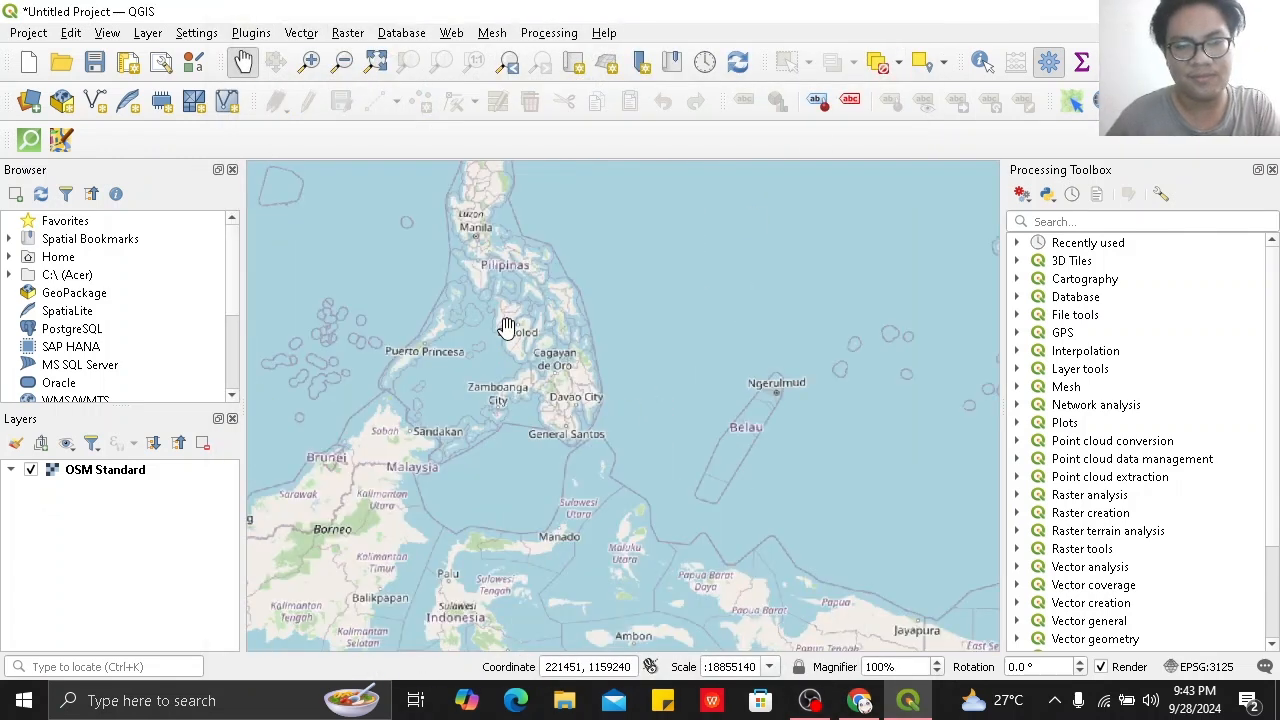
pyautogui.scroll(2, 507, 327)
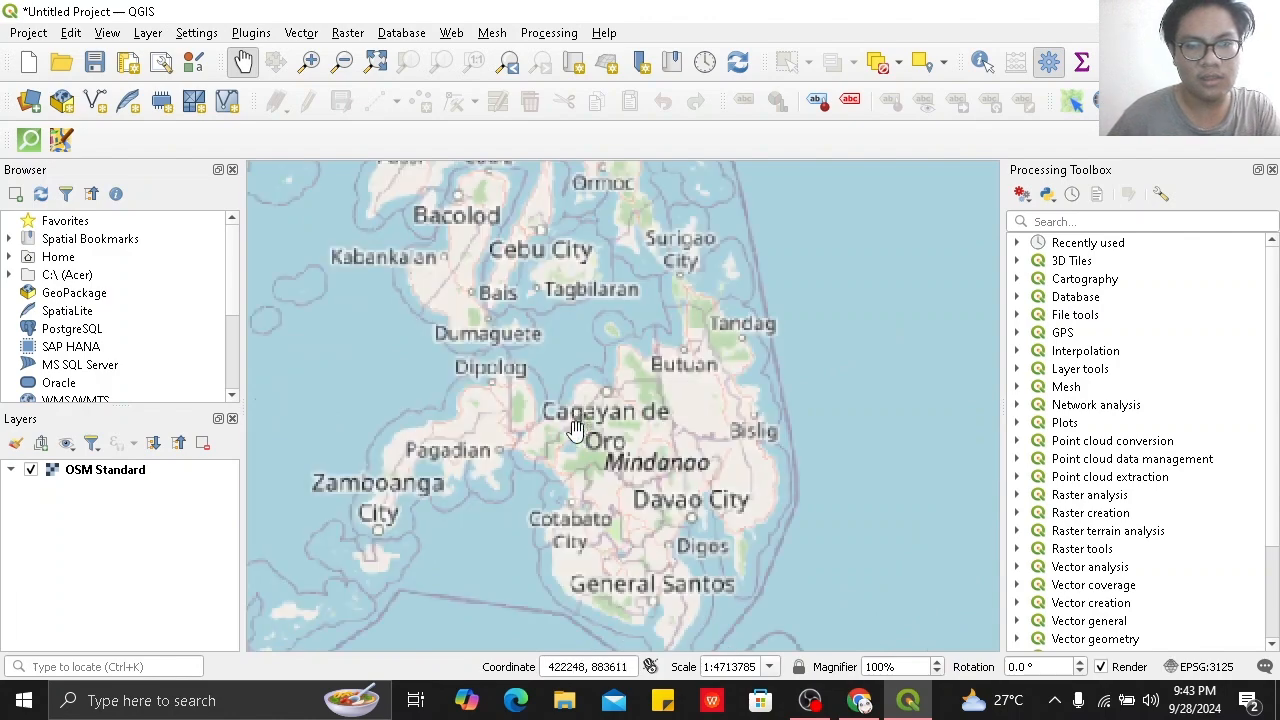
pyautogui.scroll(3, 594, 380)
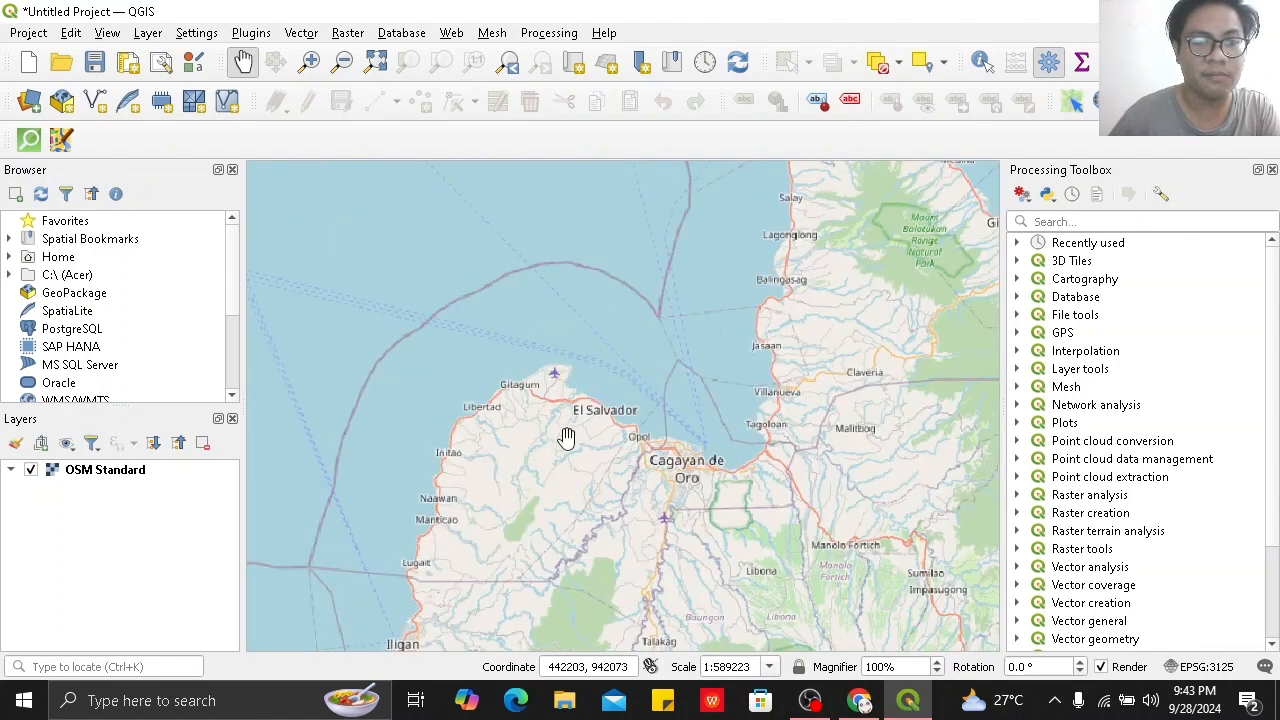
pyautogui.scroll(1, 549, 430)
pyautogui.scroll(1, 566, 390)
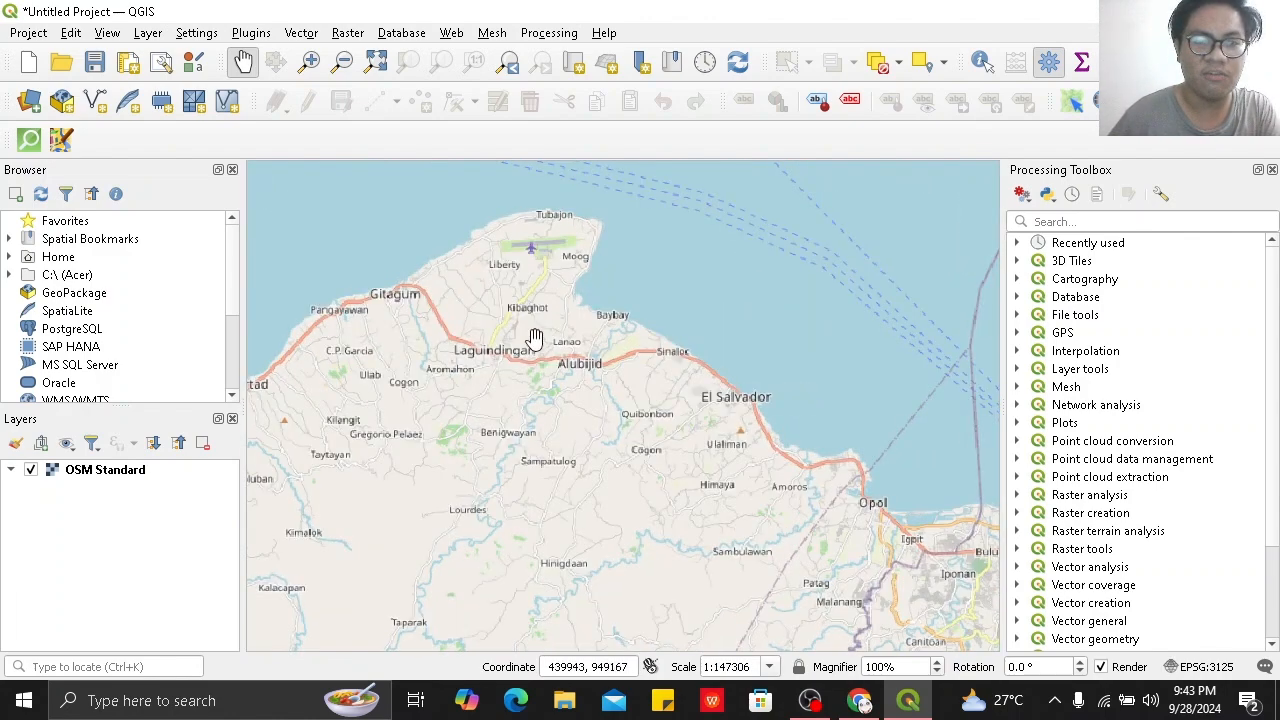
pyautogui.moveTo(531, 337); pyautogui.dragTo(640, 403)
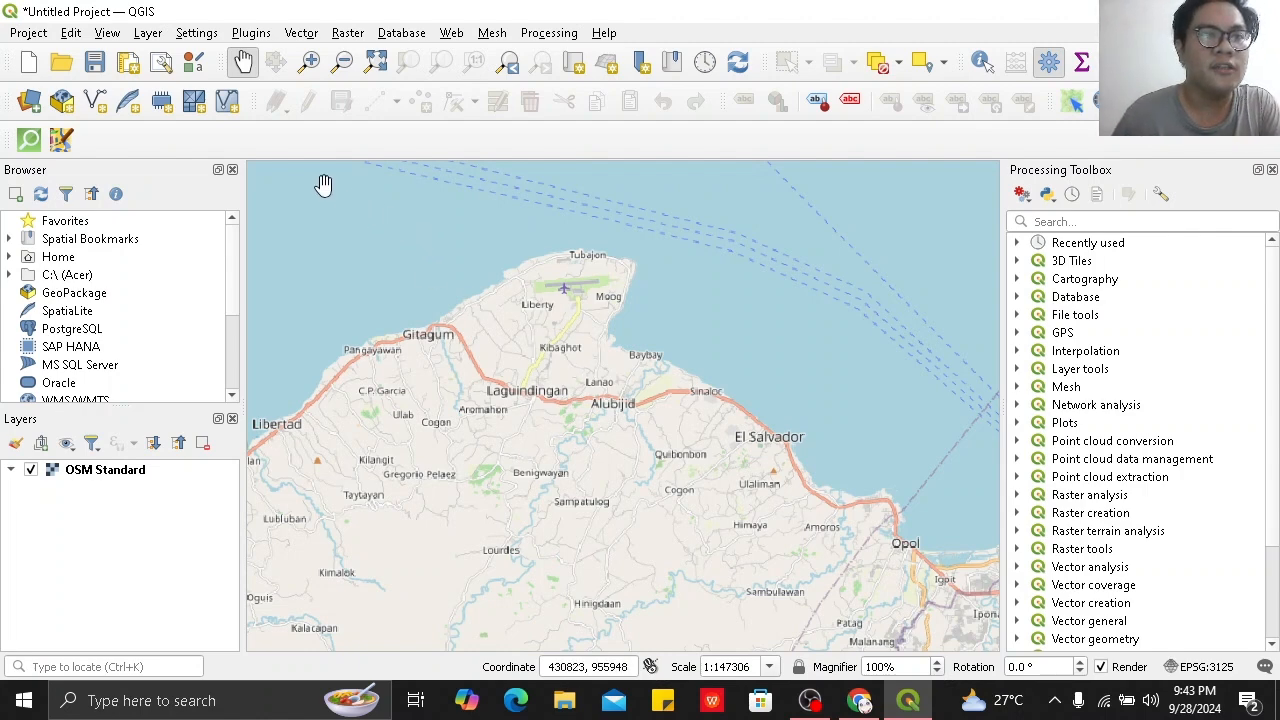
pyautogui.click(564, 700)
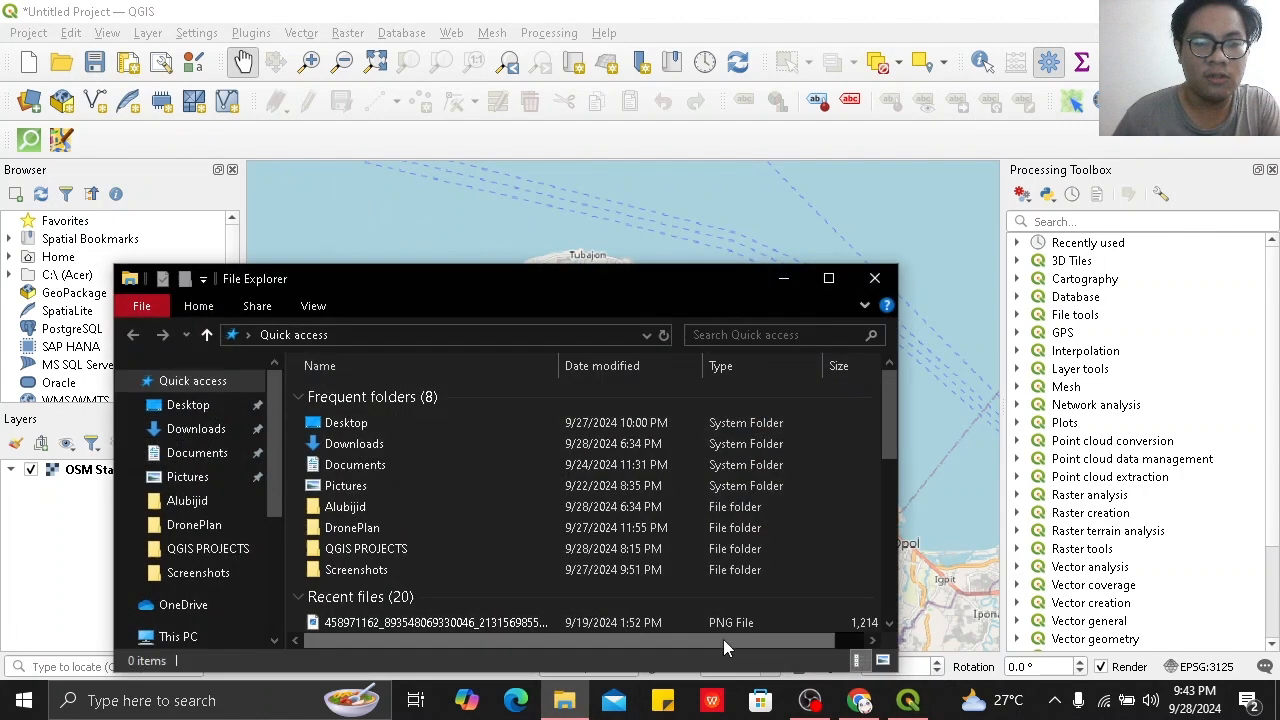
pyautogui.click(211, 408)
pyautogui.doubleClick(366, 434)
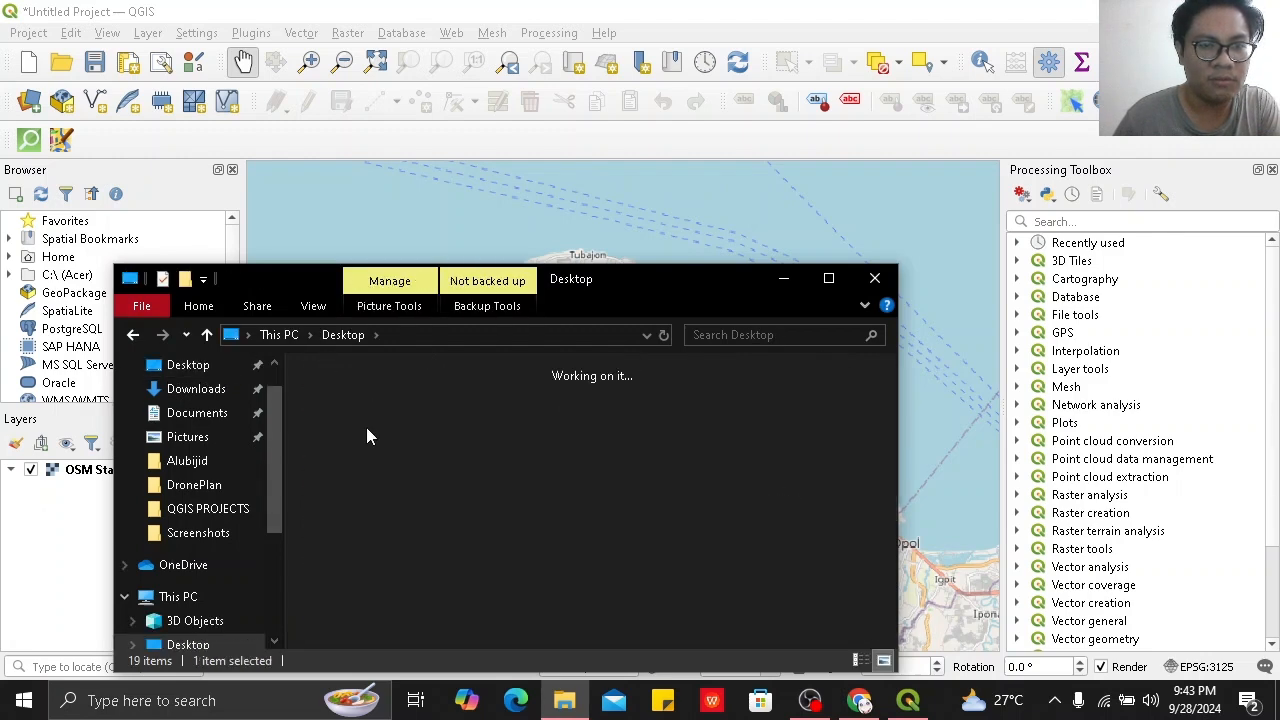
pyautogui.moveTo(812, 590); pyautogui.dragTo(690, 232)
pyautogui.click(873, 288)
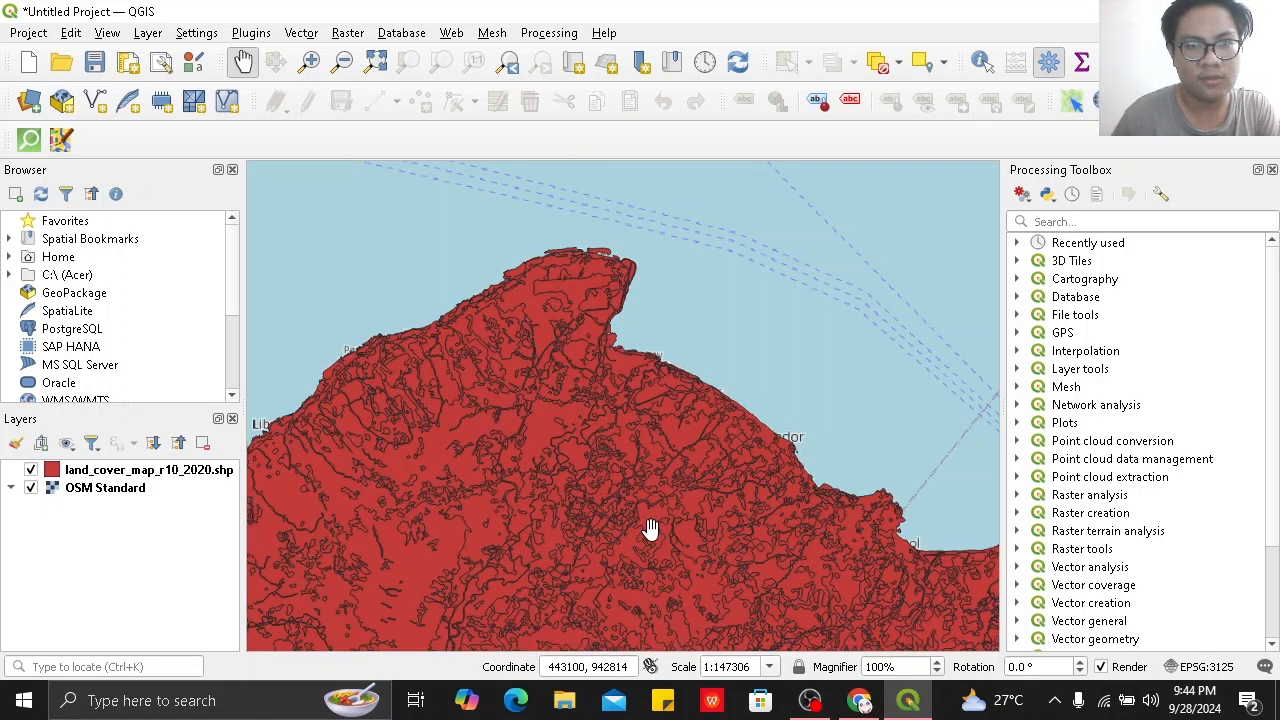
# Remove the land_cover_map_r10_2020.shp layer from the project.
pyautogui.moveTo(650, 528); pyautogui.dragTo(626, 429)
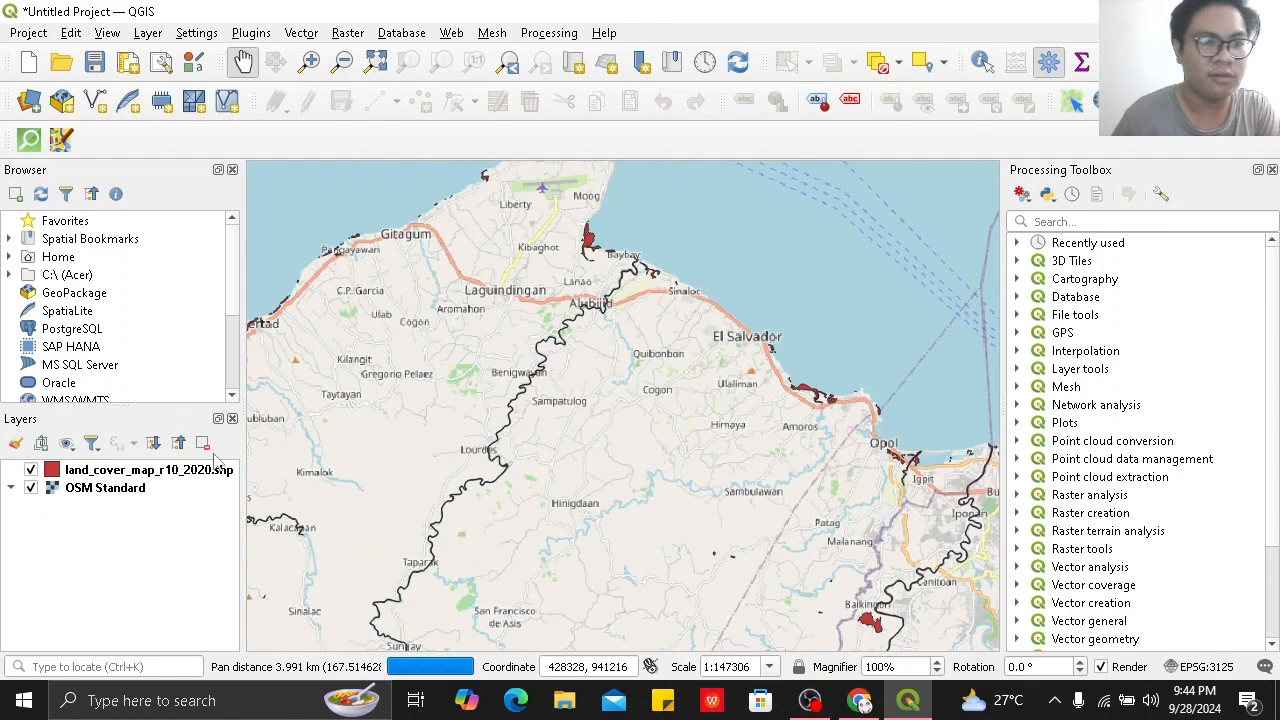
pyautogui.click(203, 481)
pyautogui.rightClick(202, 480)
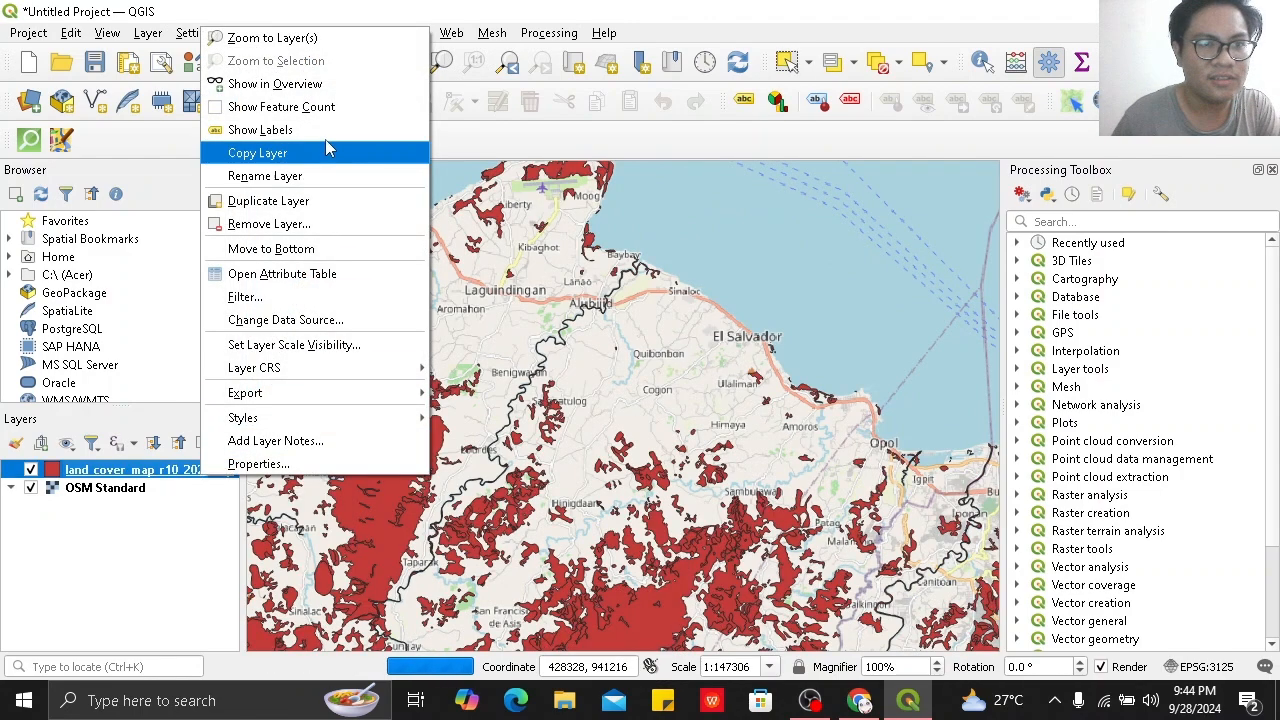
pyautogui.click(283, 224)
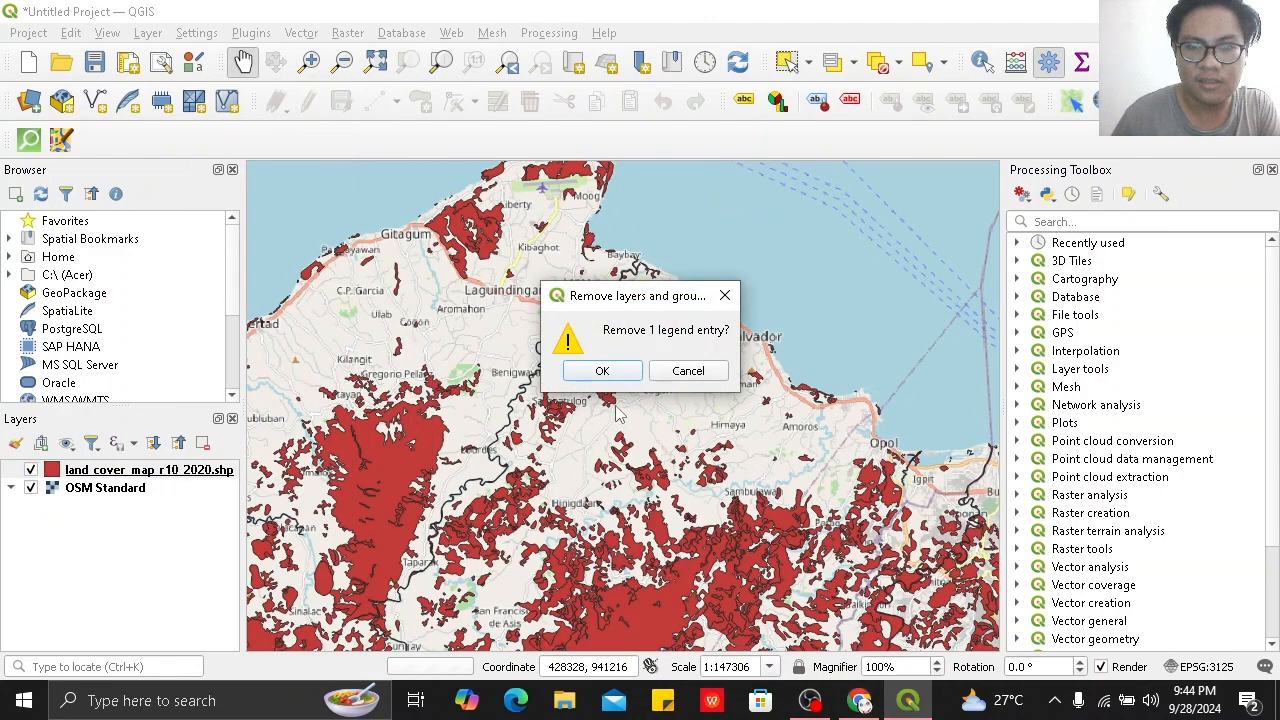
pyautogui.click(601, 377)
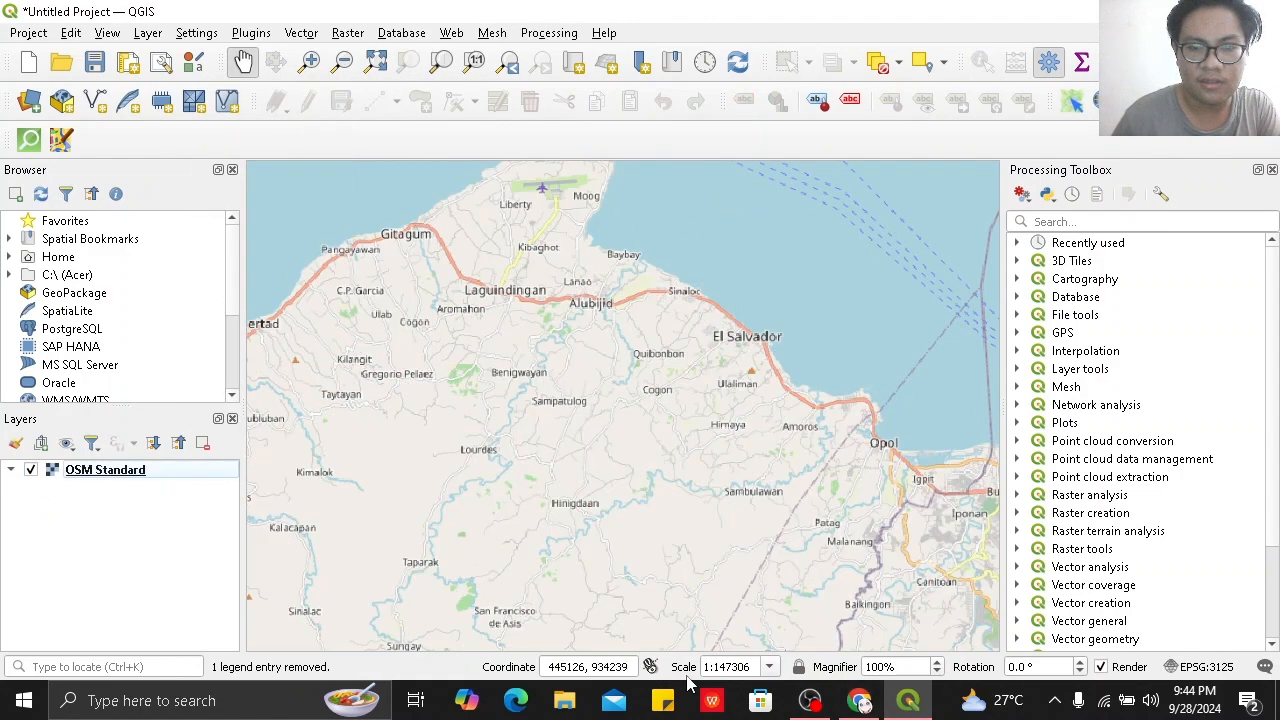
# Load PH_Adm3_MuniCities.shp.shp from the desktop's QGIS PROJECTS > Shapefile folder as a layer.
pyautogui.click(564, 700)
pyautogui.click(190, 405)
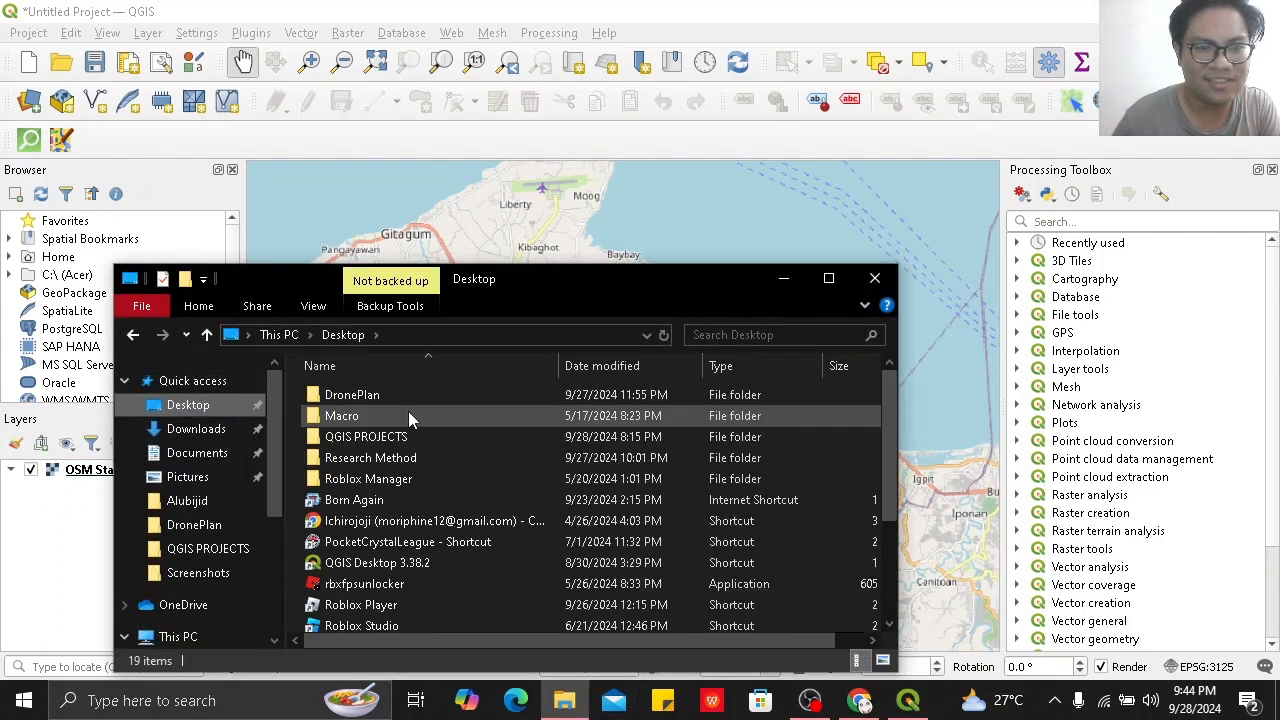
pyautogui.doubleClick(417, 438)
pyautogui.doubleClick(610, 455)
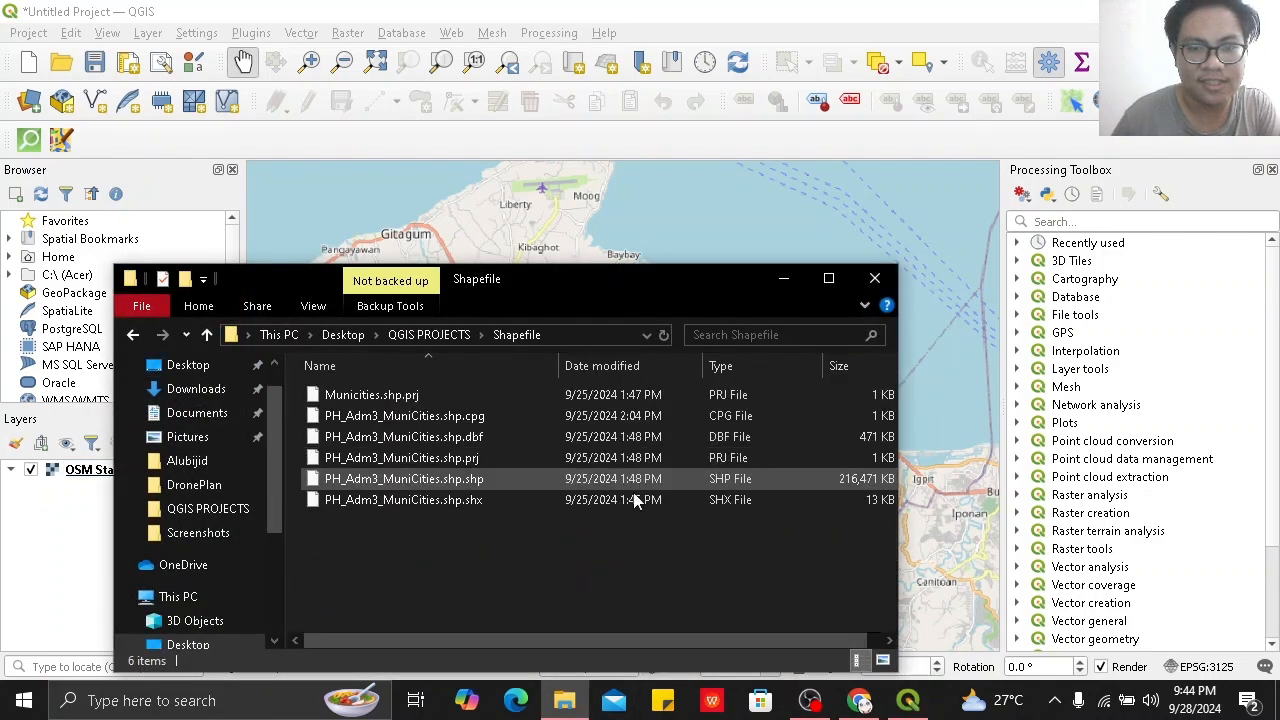
pyautogui.moveTo(613, 480); pyautogui.dragTo(640, 250)
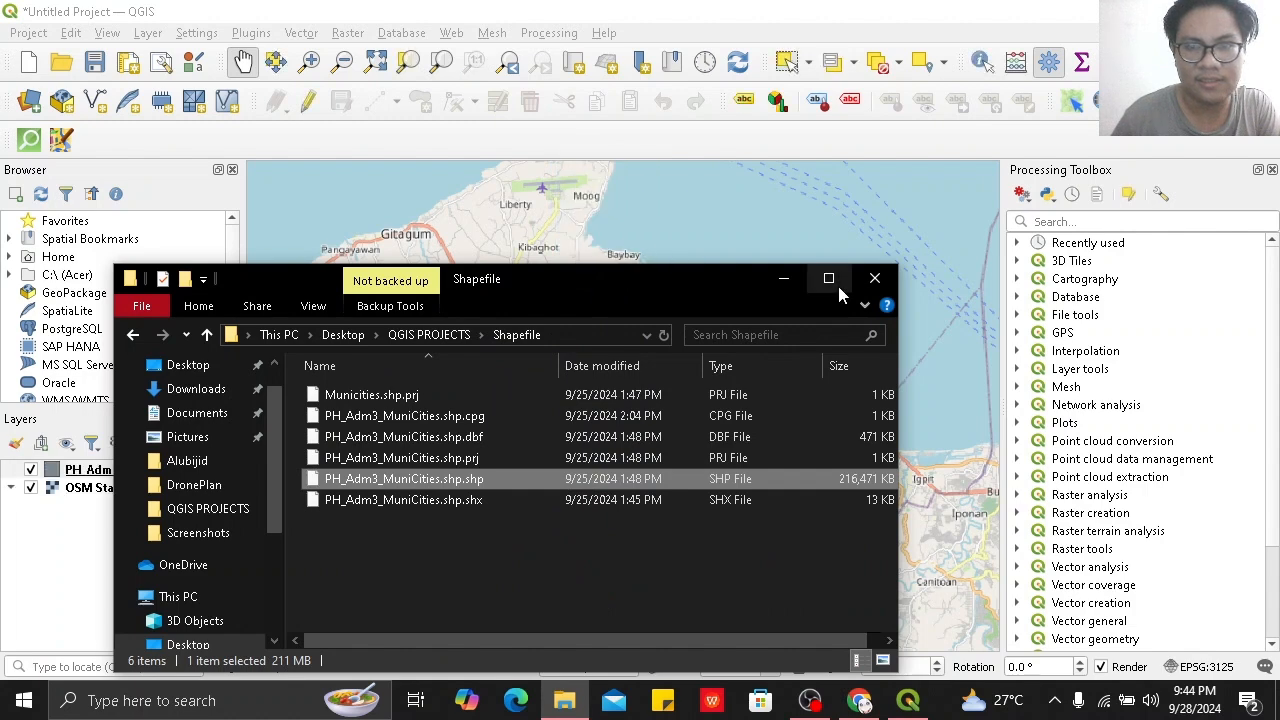
pyautogui.click(875, 282)
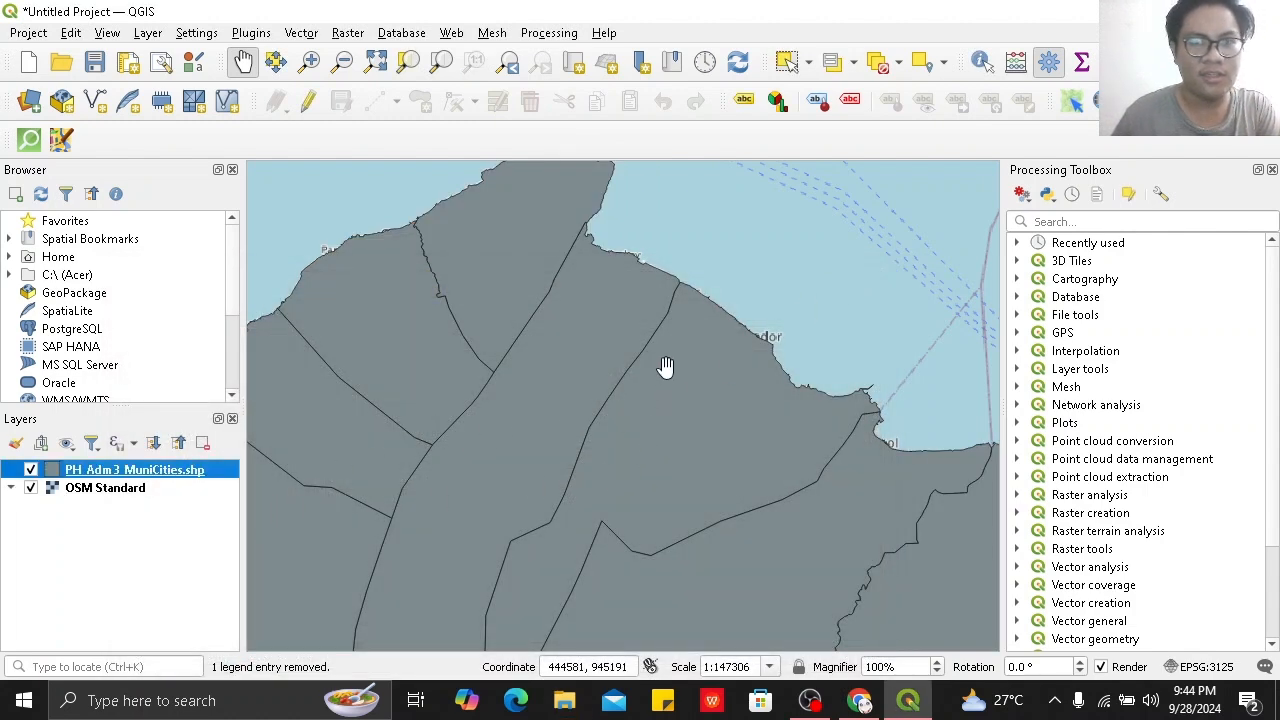
# Select the long, narrow Alubijid municipality polygon in the PH_Adm3_MuniCities.shp layer and enable editing for that layer.
pyautogui.scroll(-1, 577, 430)
pyautogui.scroll(1, 569, 443)
pyautogui.scroll(-1, 590, 420)
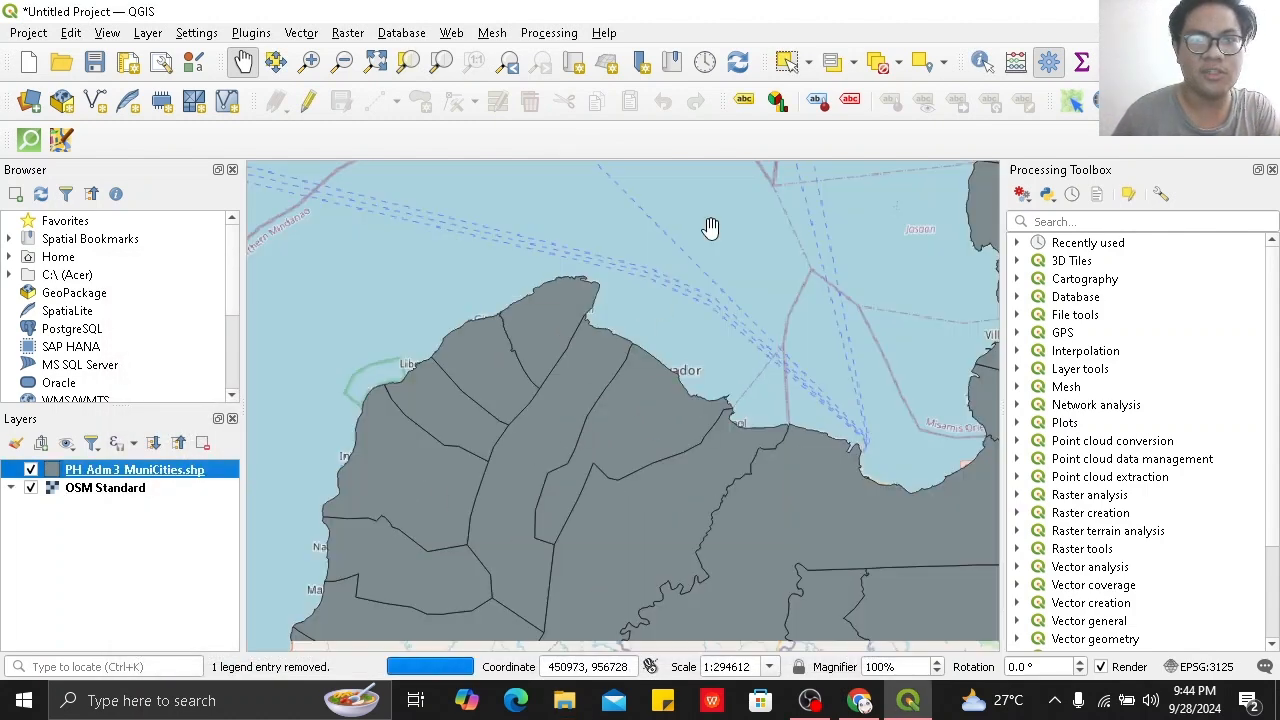
pyautogui.click(789, 64)
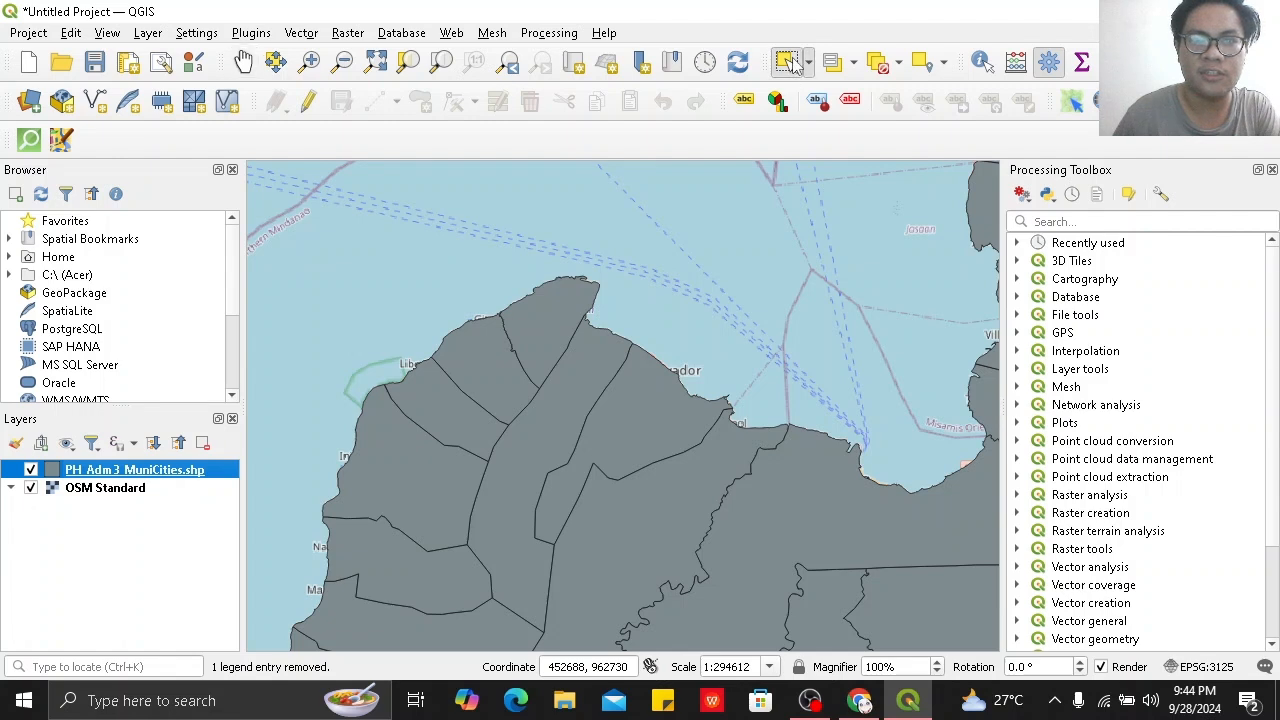
pyautogui.click(572, 404)
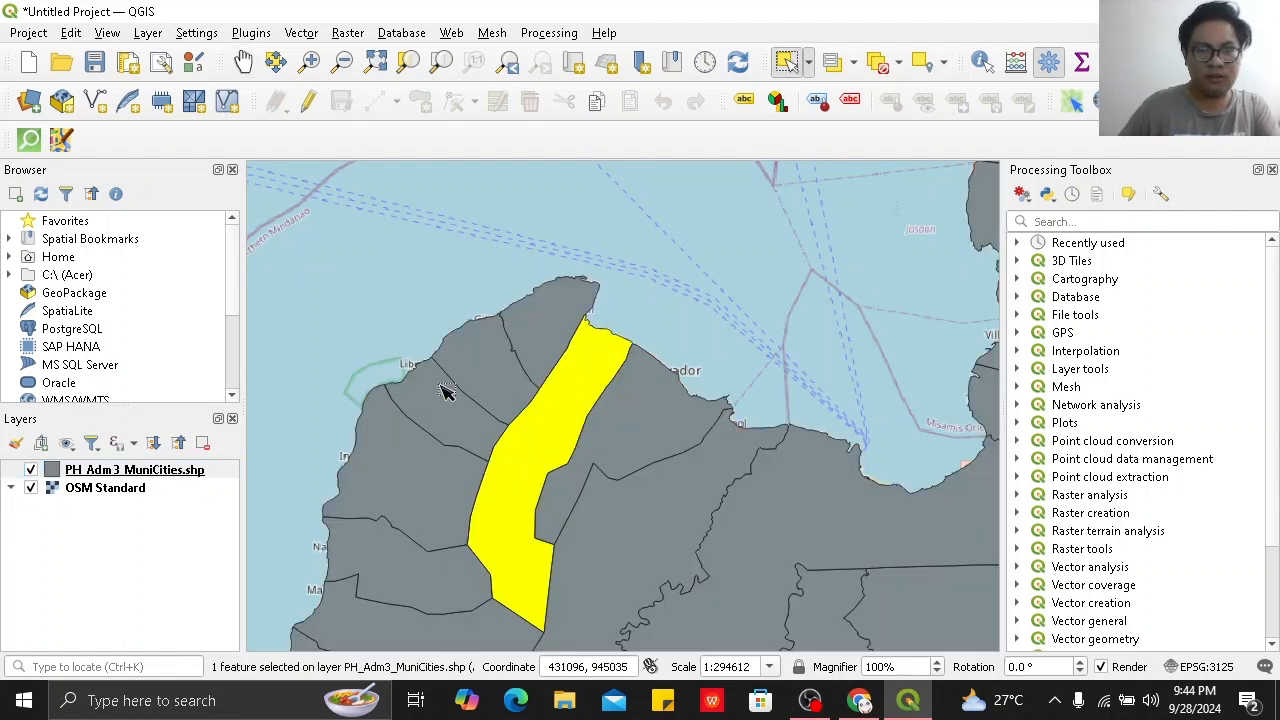
pyautogui.click(308, 101)
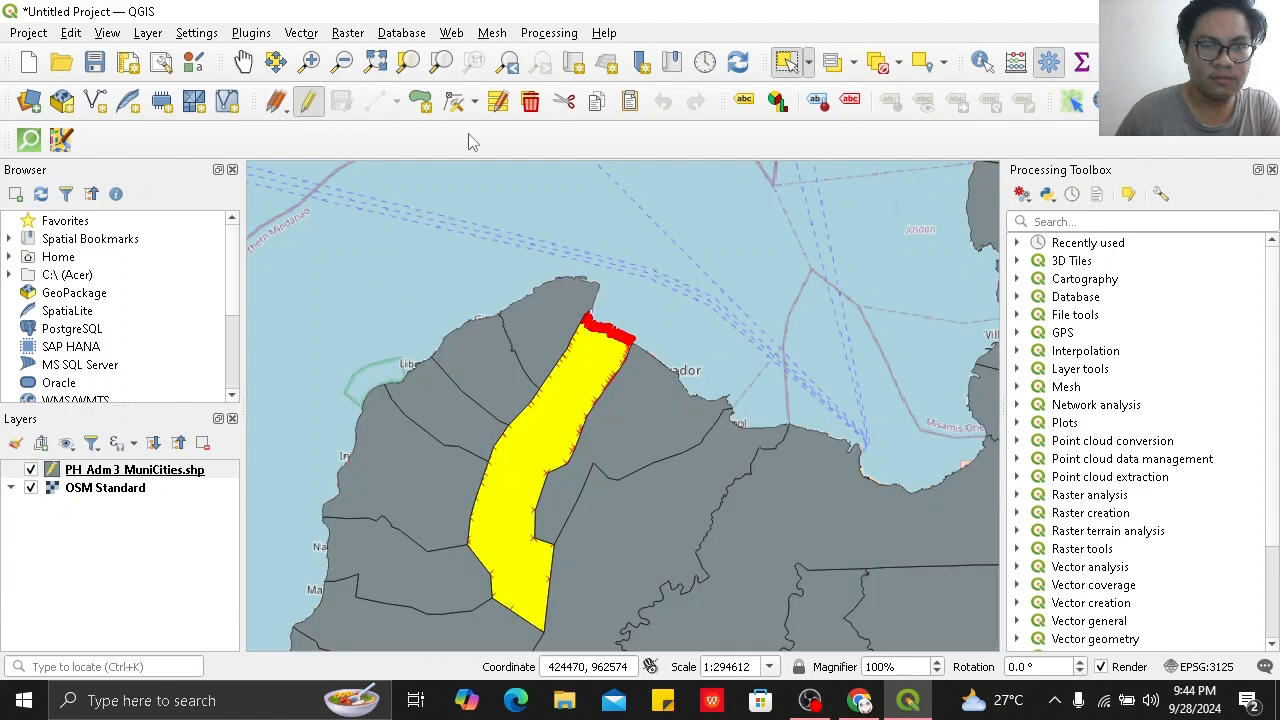
# Create a temporary scratch layer named Boundary with Polygon geometry and the project CRS EPSG:3125 - PRS92 / Philippines zone 5.
pyautogui.click(161, 102)
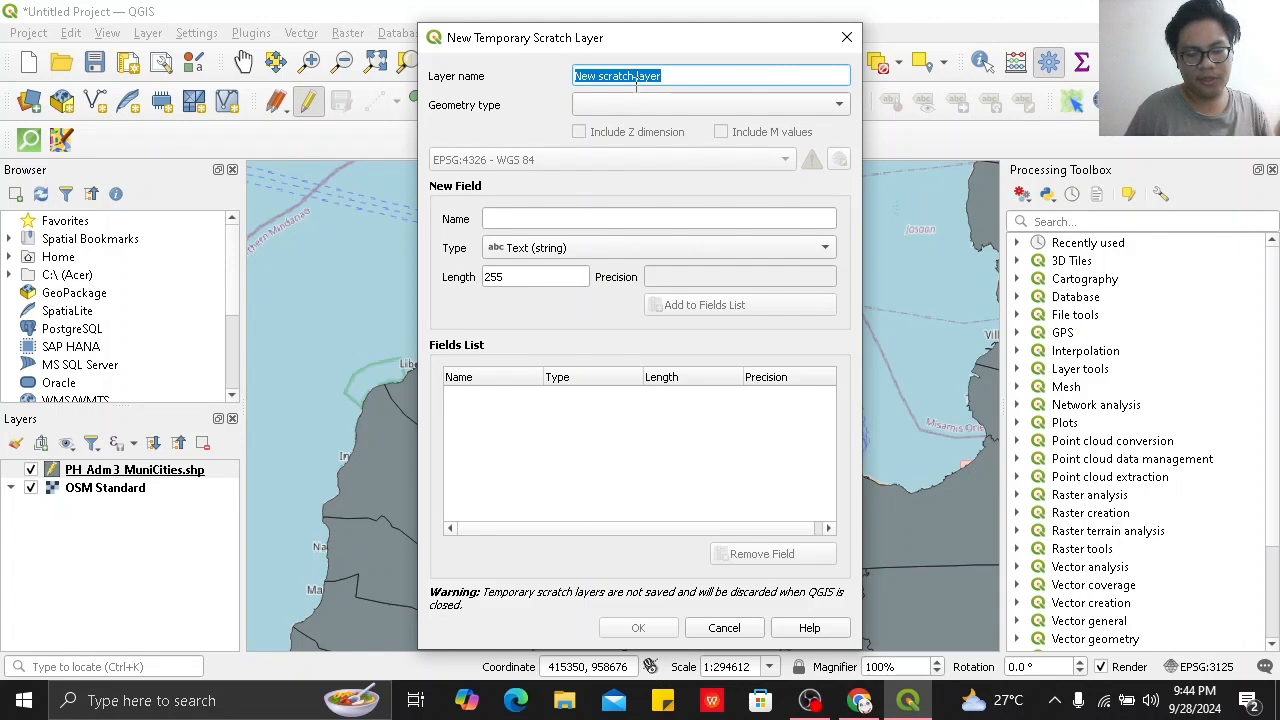
pyautogui.write('Boundary')
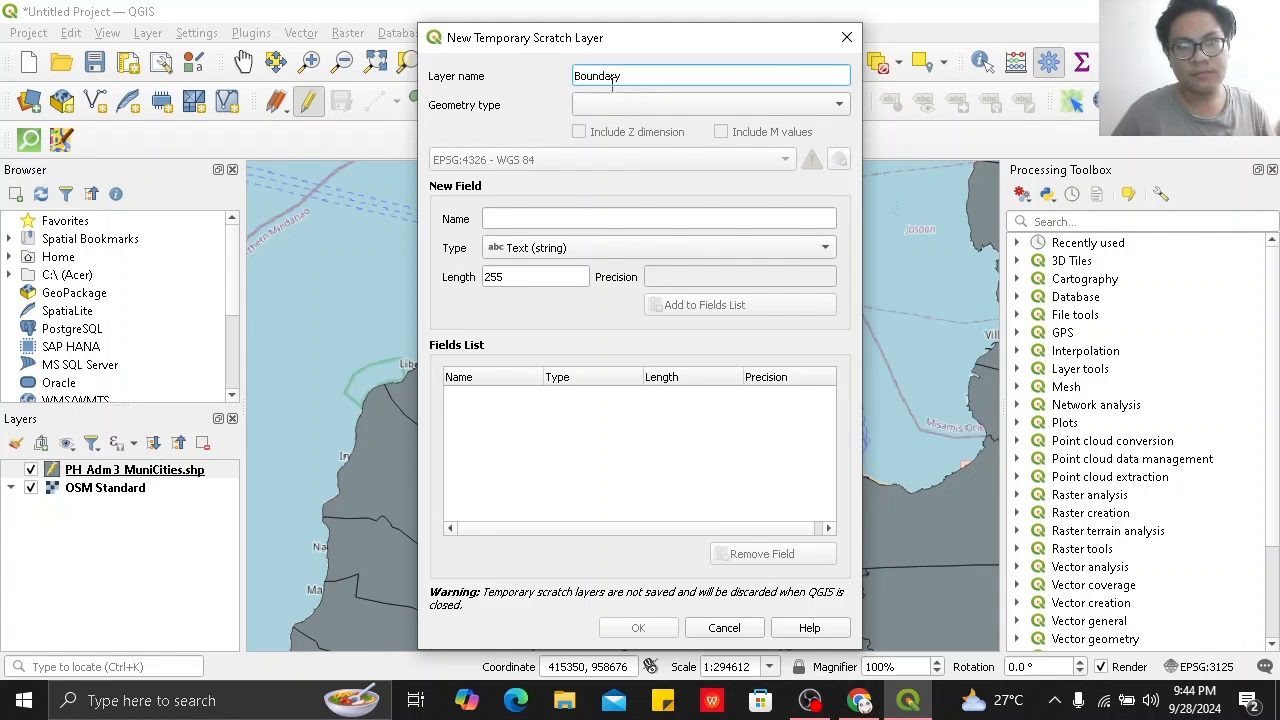
pyautogui.click(630, 104)
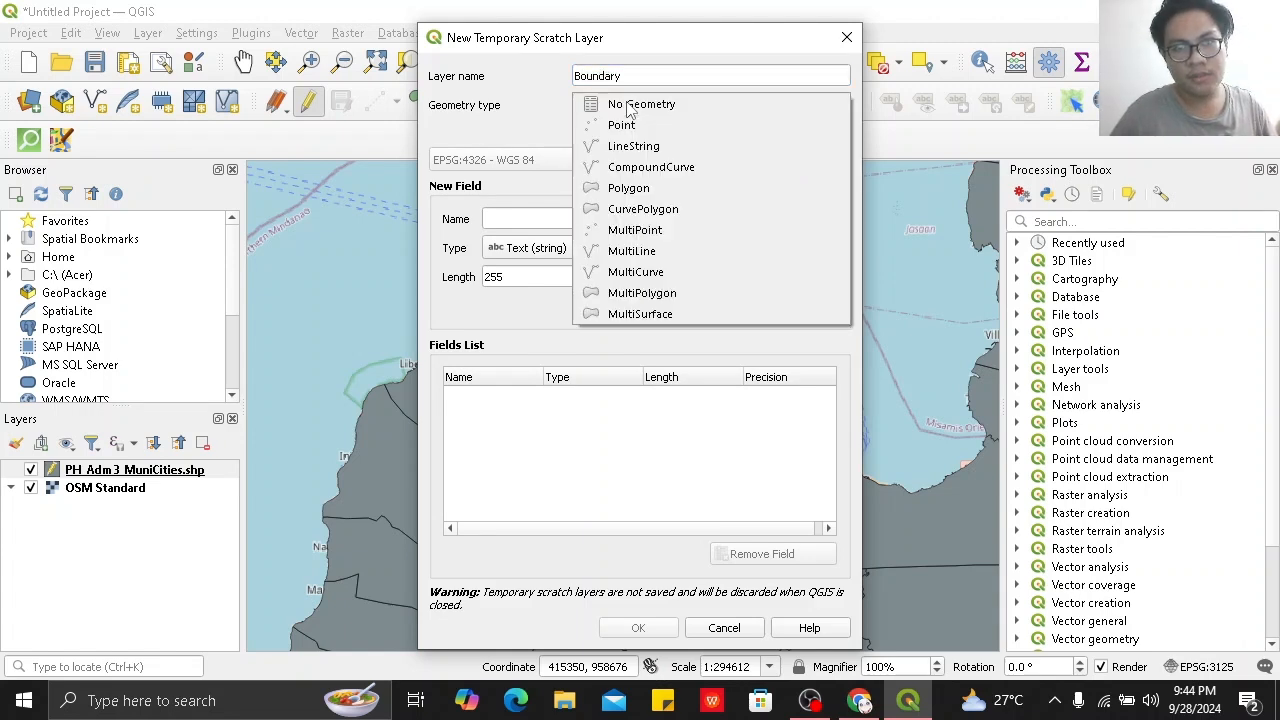
pyautogui.click(669, 187)
pyautogui.click(672, 160)
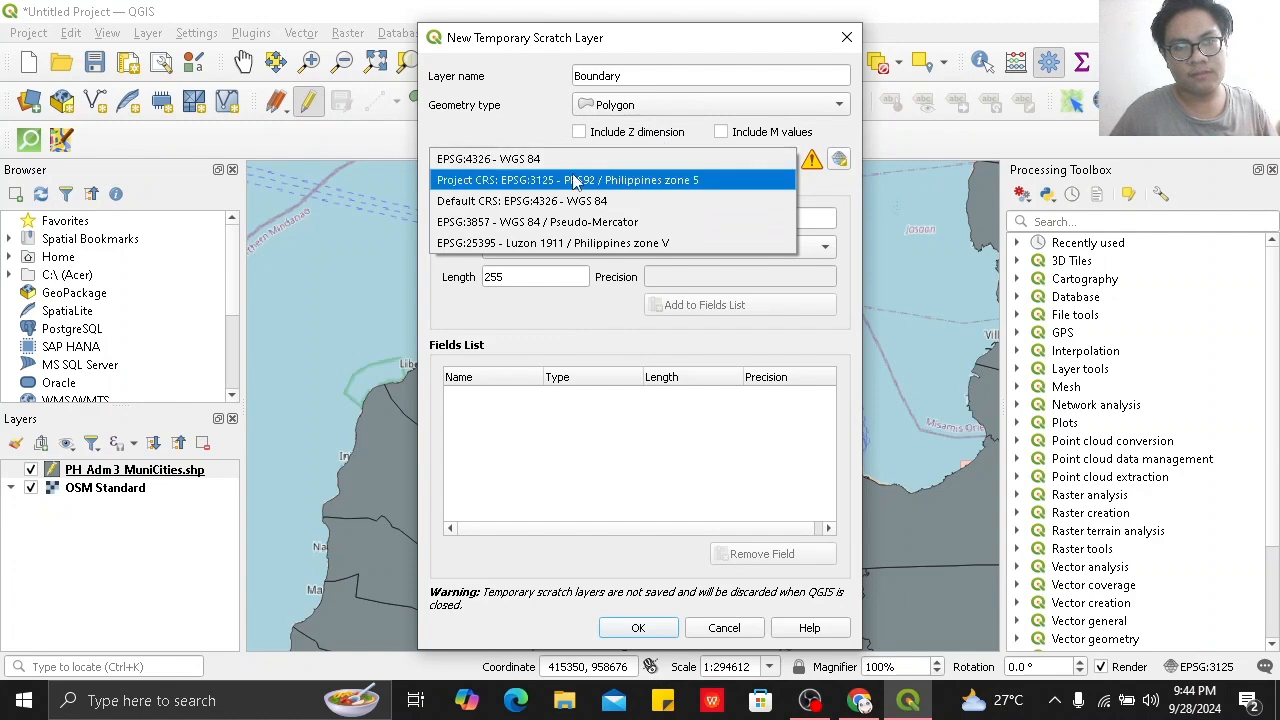
pyautogui.click(625, 181)
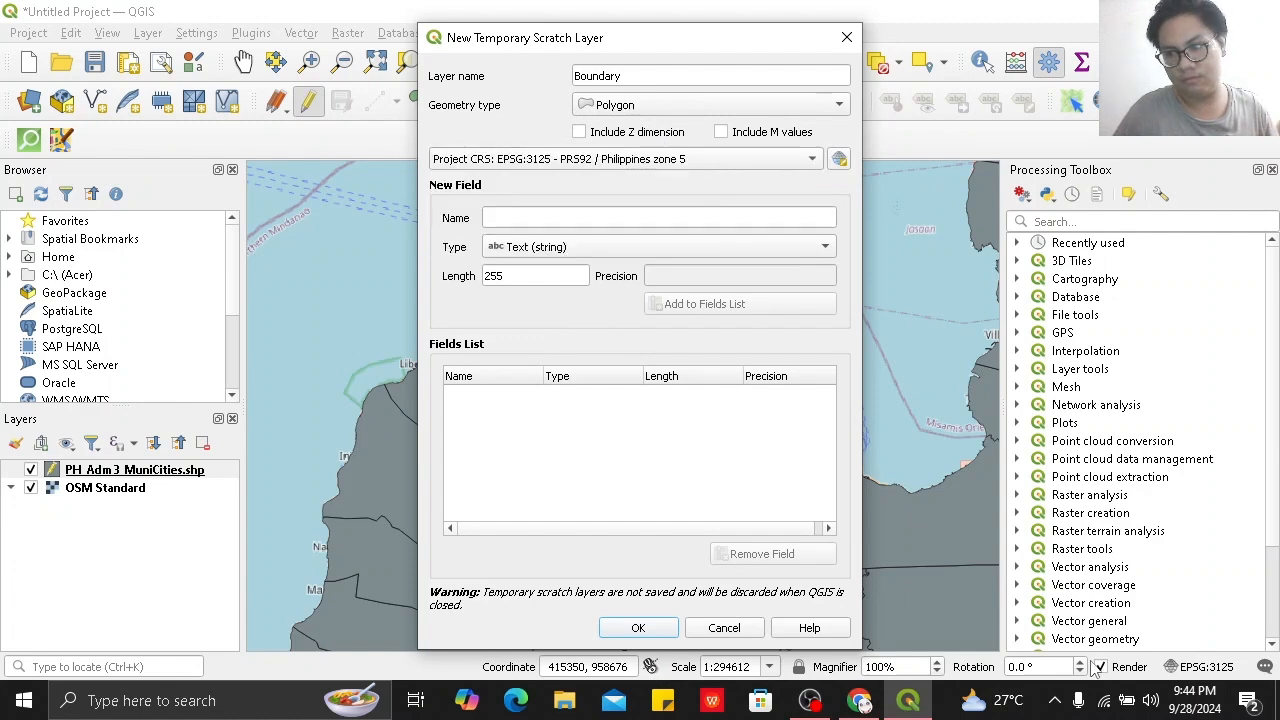
pyautogui.click(640, 628)
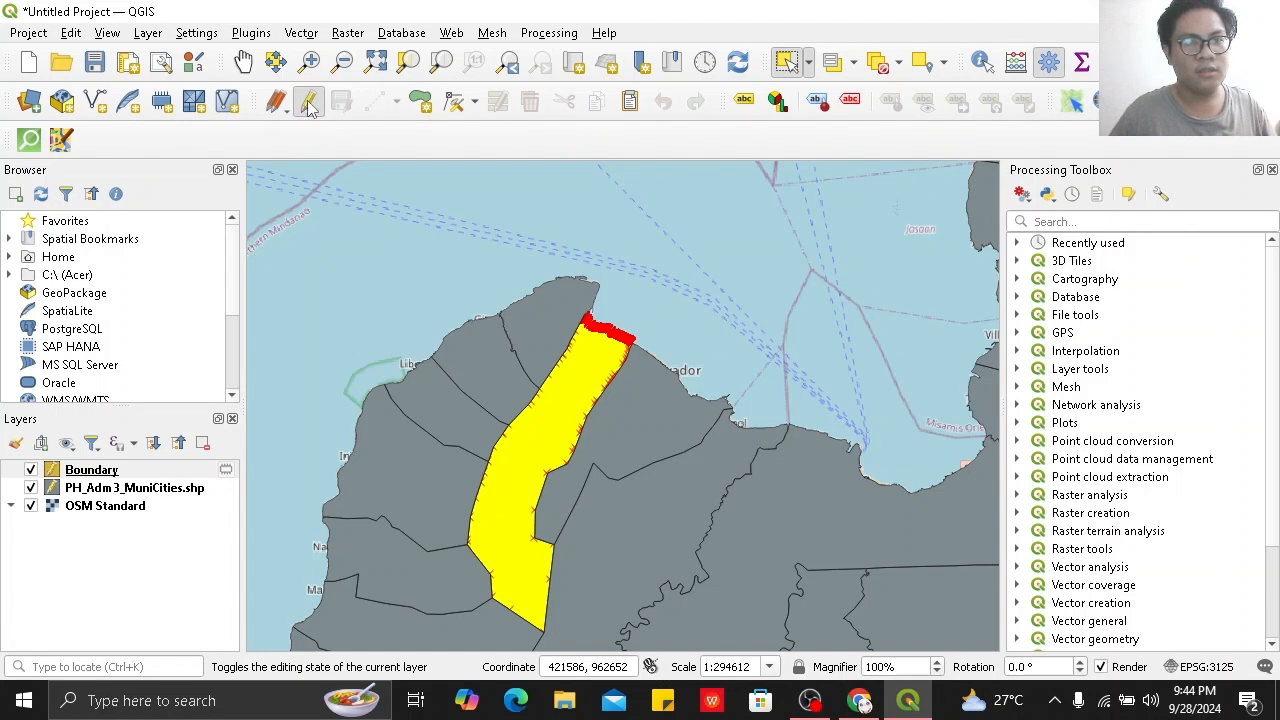
# Paste the copied Alubijid polygon into the Boundary layer, stop editing the layer and save its changes.
pyautogui.click(632, 103)
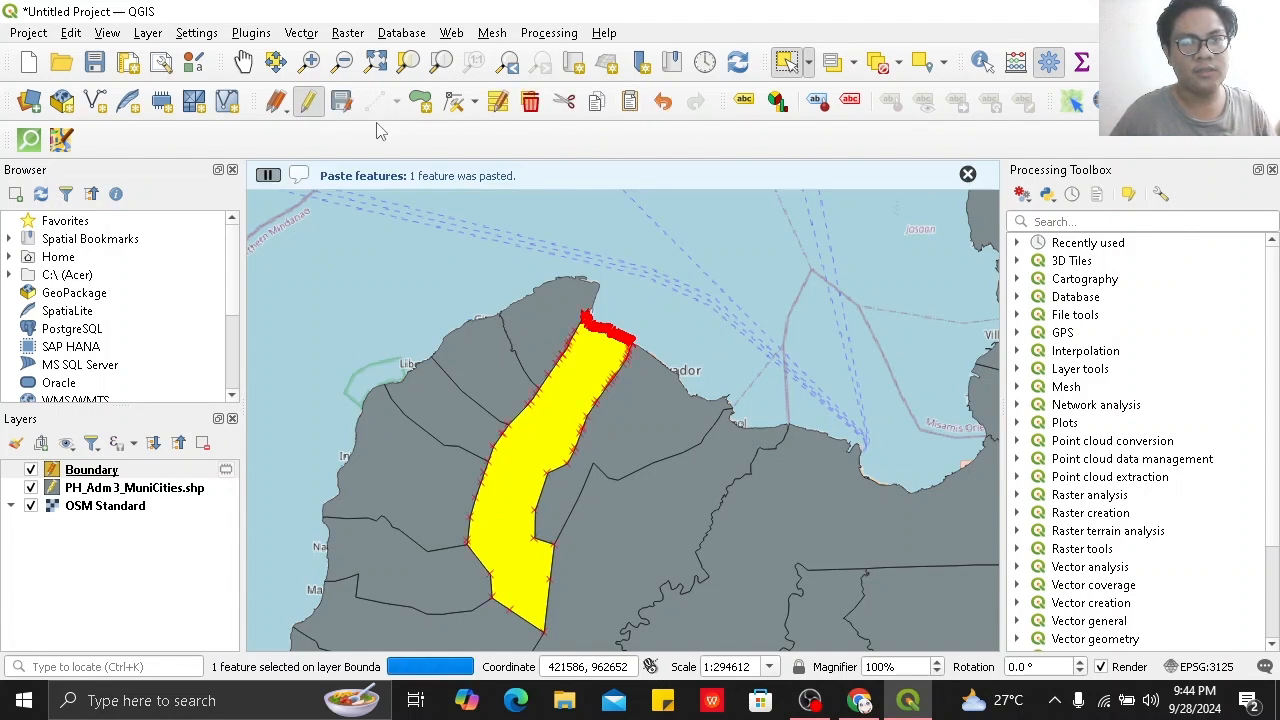
pyautogui.click(308, 101)
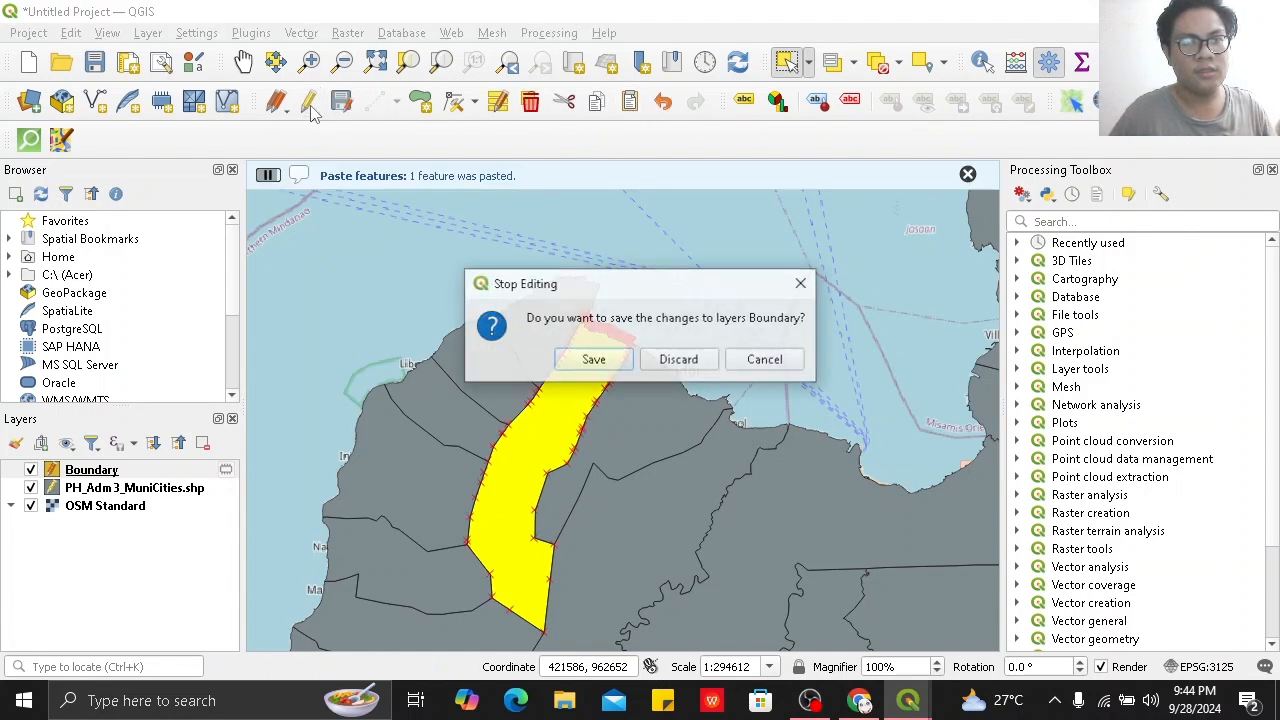
pyautogui.click(593, 360)
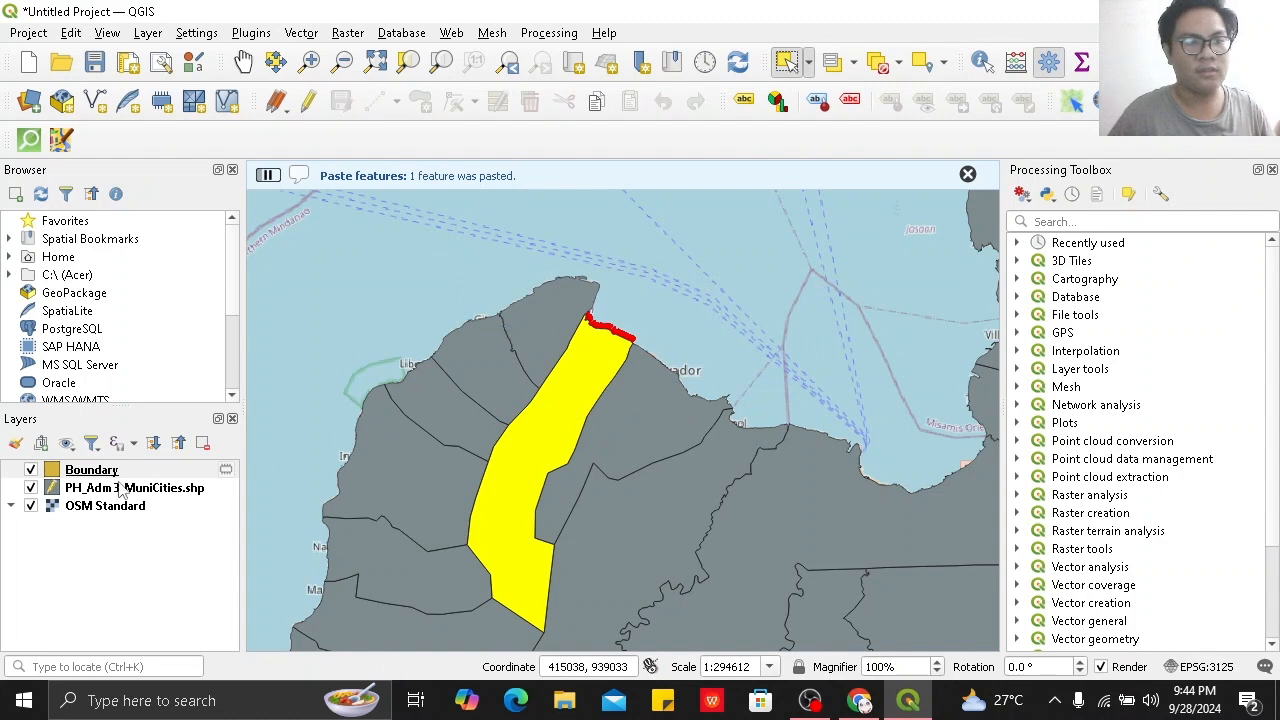
# Hide the PH_Adm3_MuniCities.shp layer and remove it from the project.
pyautogui.scroll(1, 410, 280)
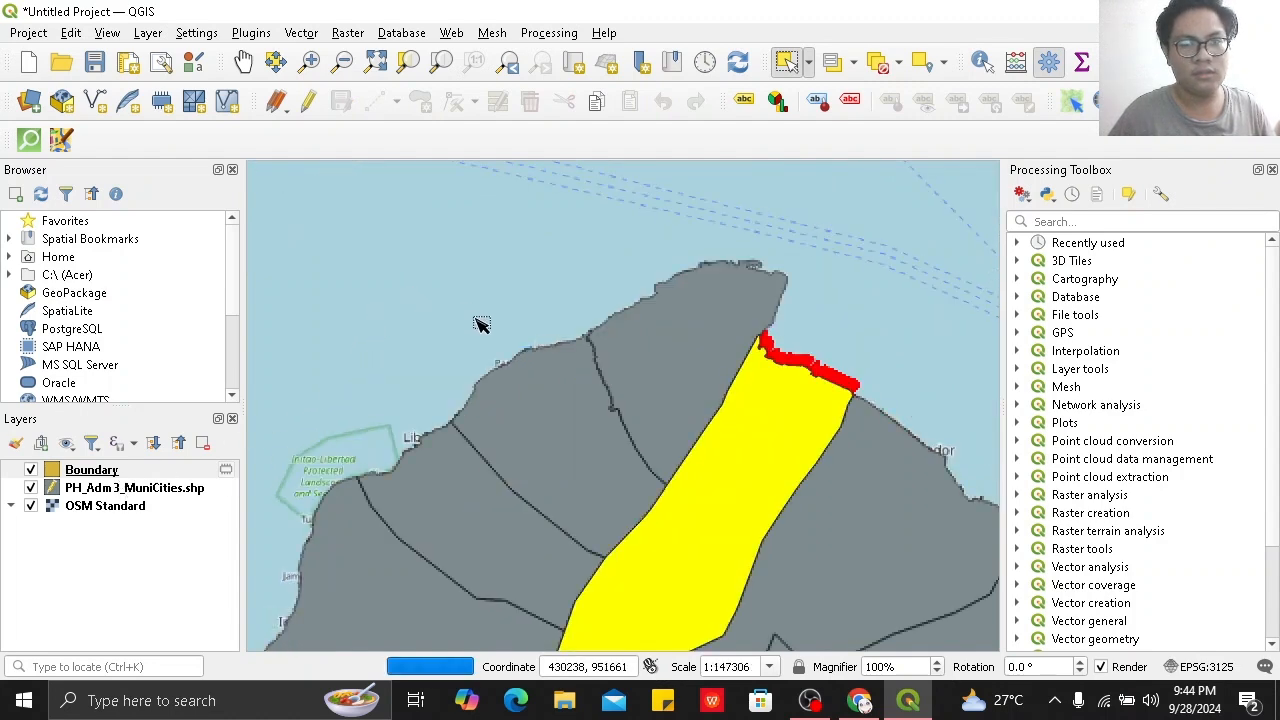
pyautogui.click(31, 488)
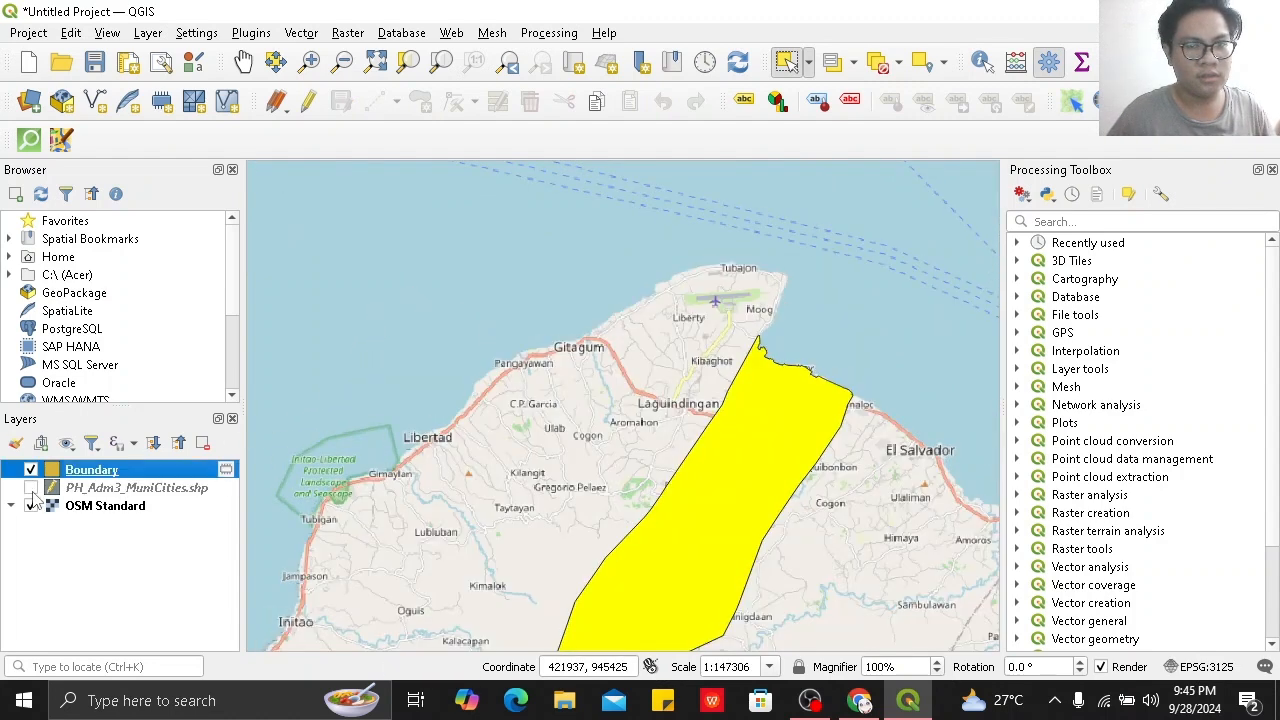
pyautogui.rightClick(88, 491)
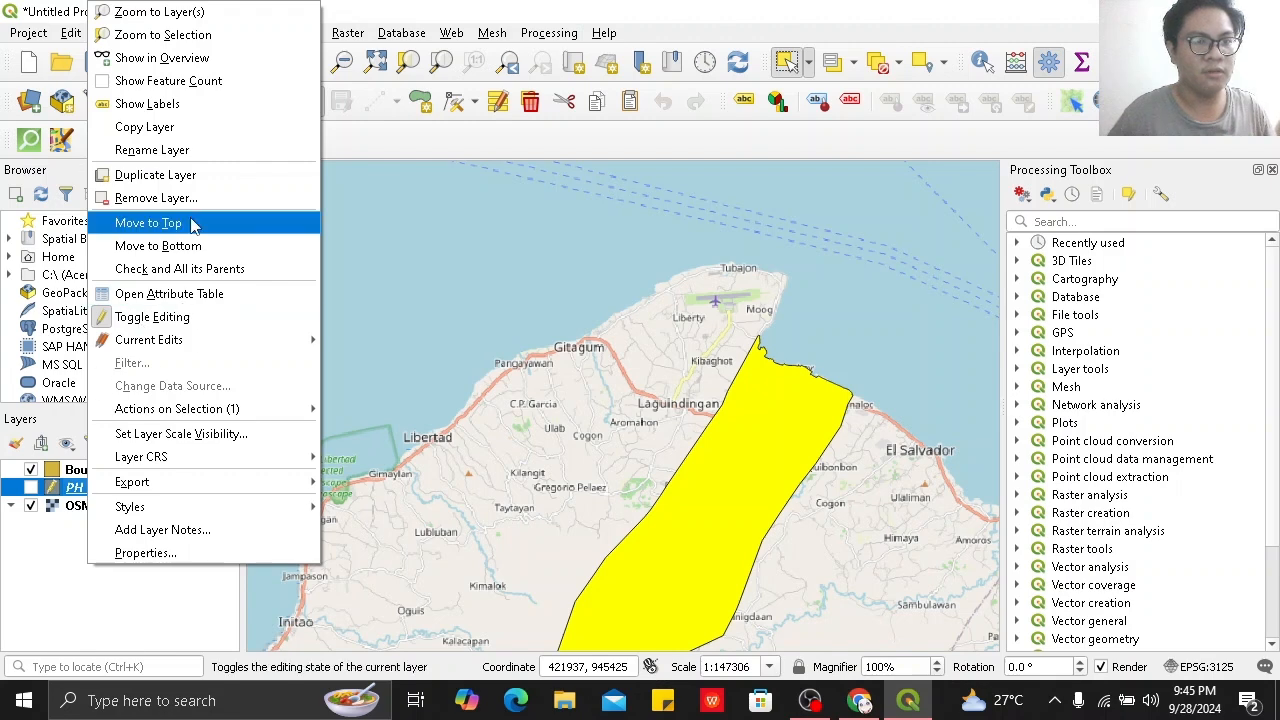
pyautogui.click(200, 200)
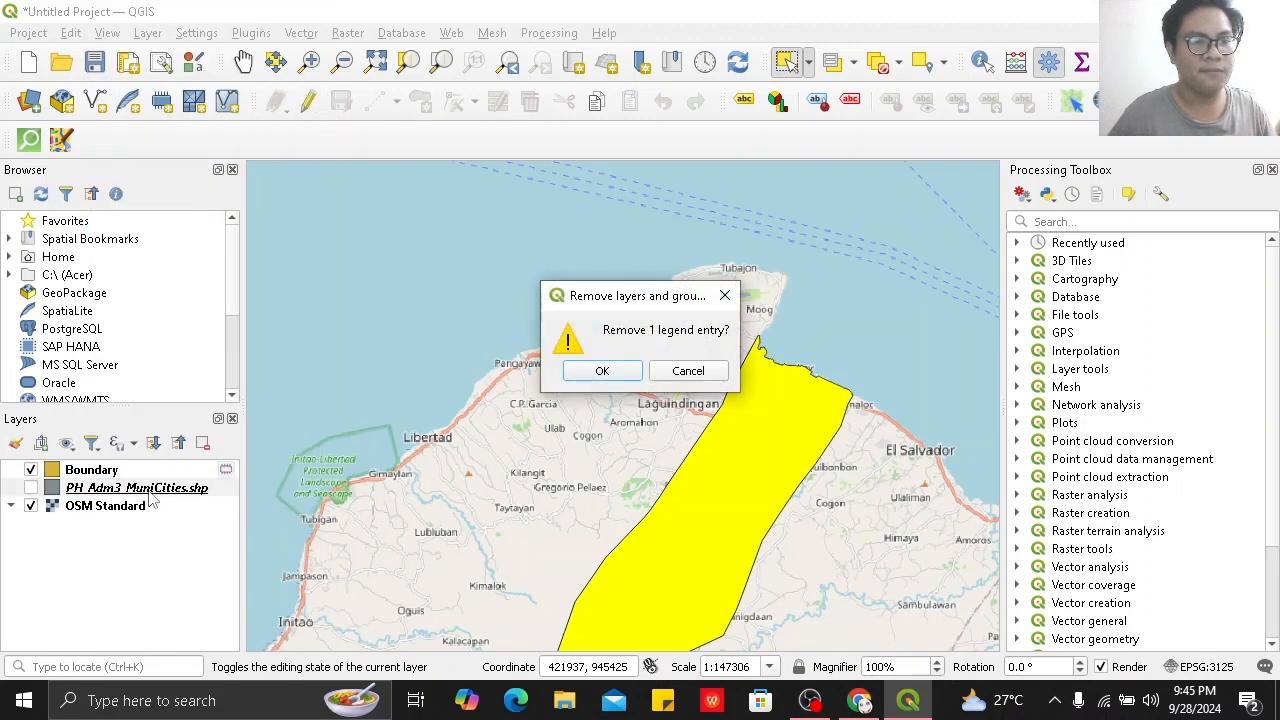
pyautogui.click(596, 371)
pyautogui.click(112, 469)
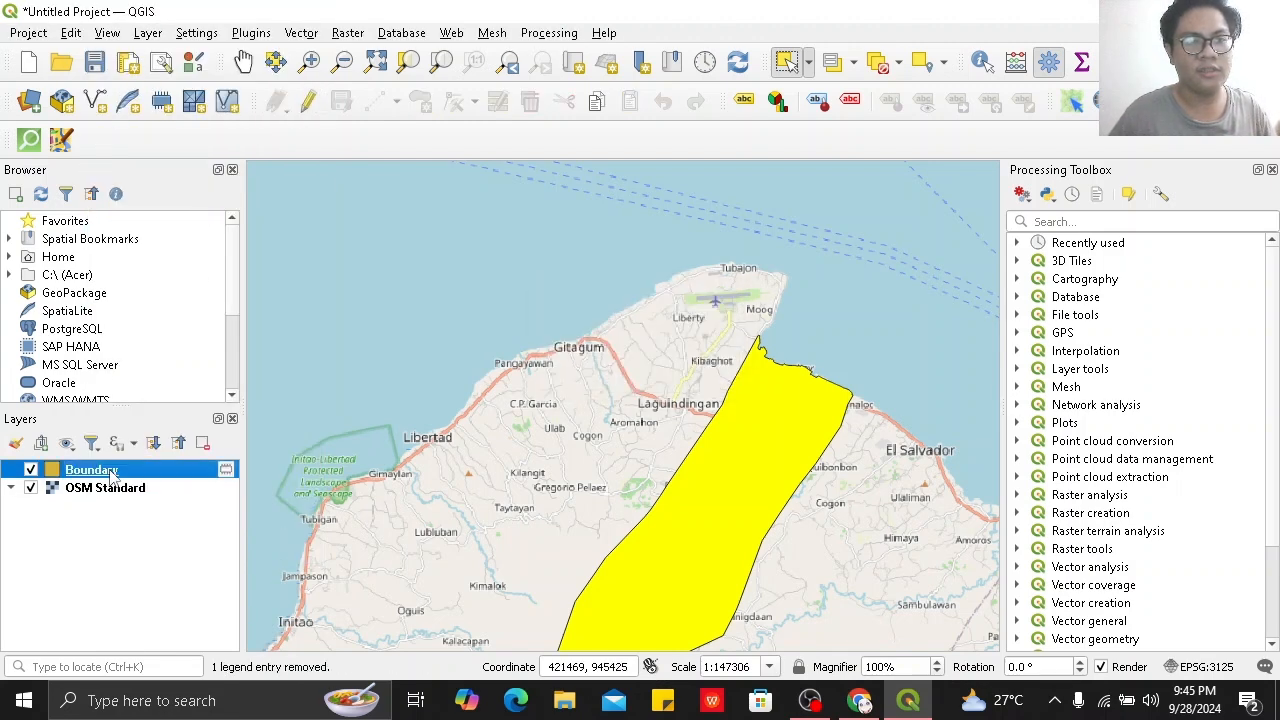
pyautogui.rightClick(112, 471)
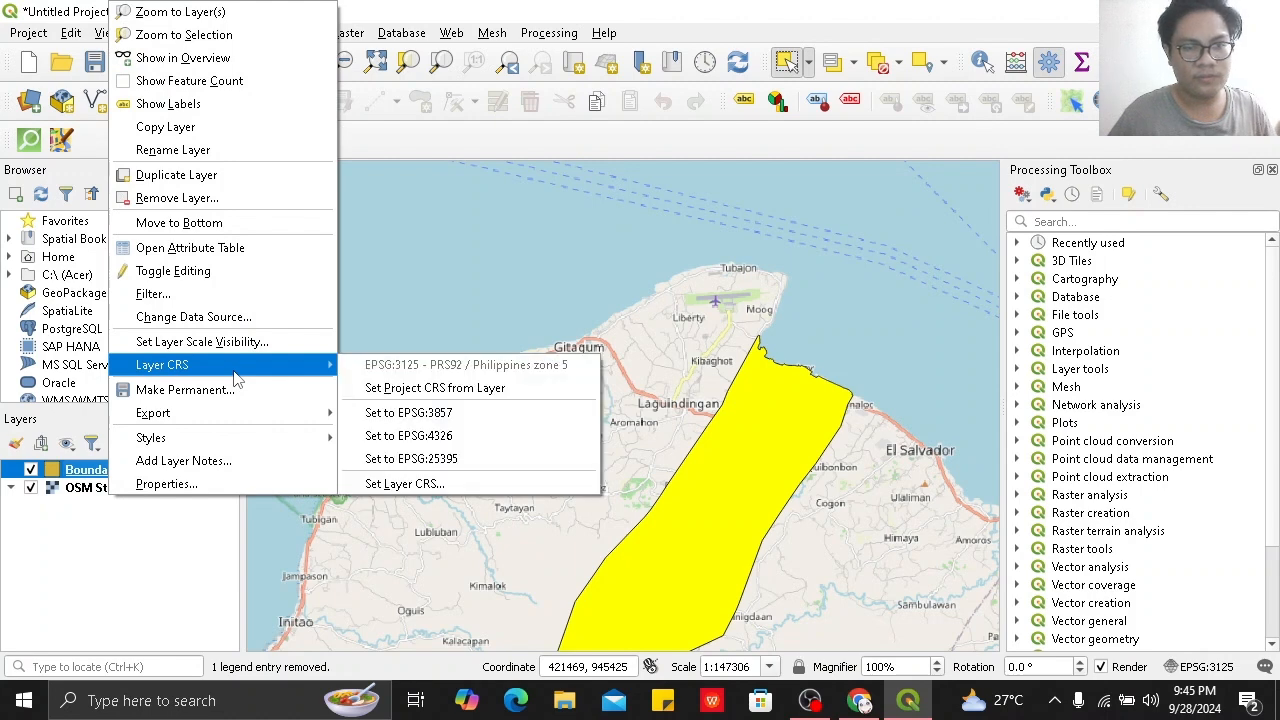
pyautogui.click(104, 567)
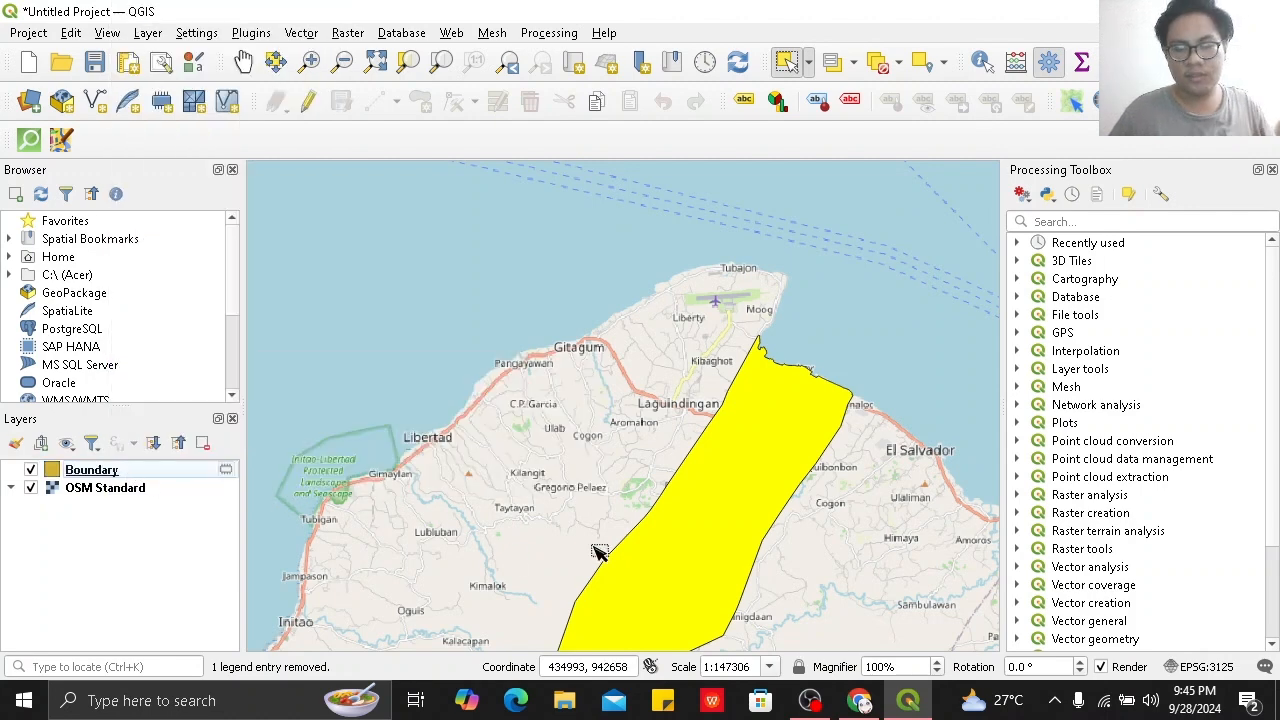
pyautogui.moveTo(676, 443); pyautogui.dragTo(623, 366)
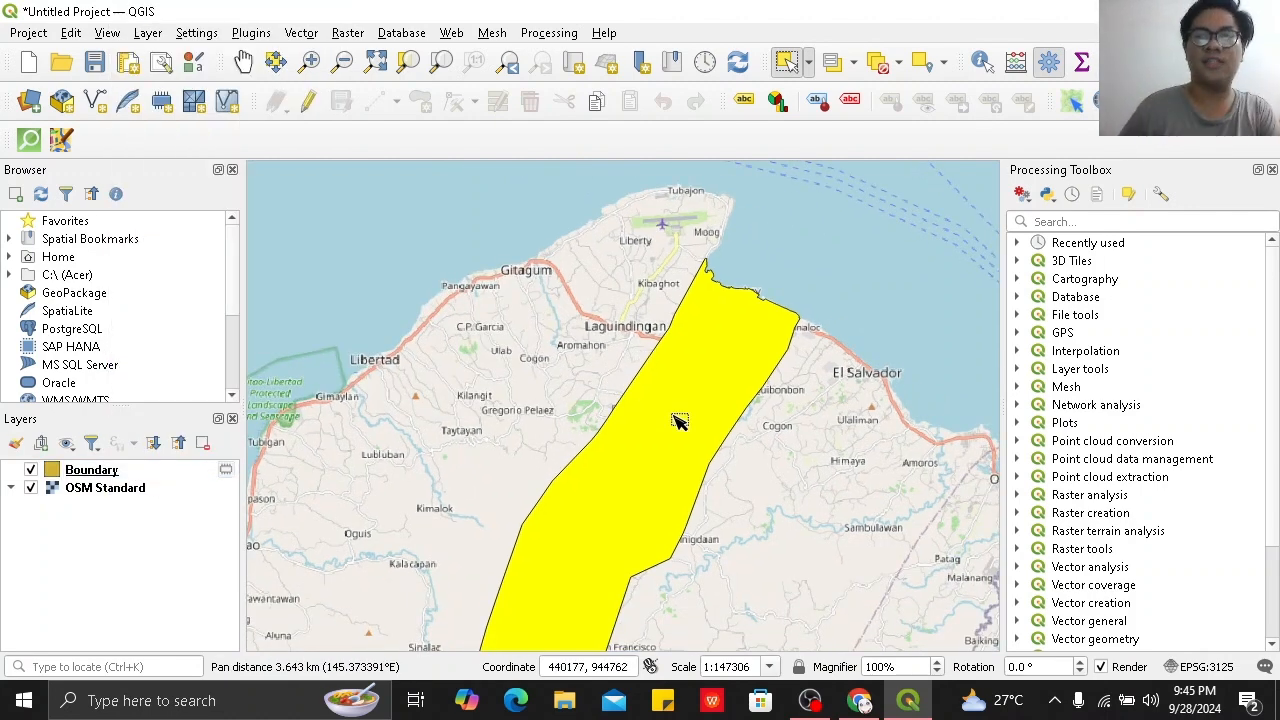
# Switch to the geoportal PH page in Chrome and search its map layers for "land cover".
pyautogui.moveTo(866, 706)
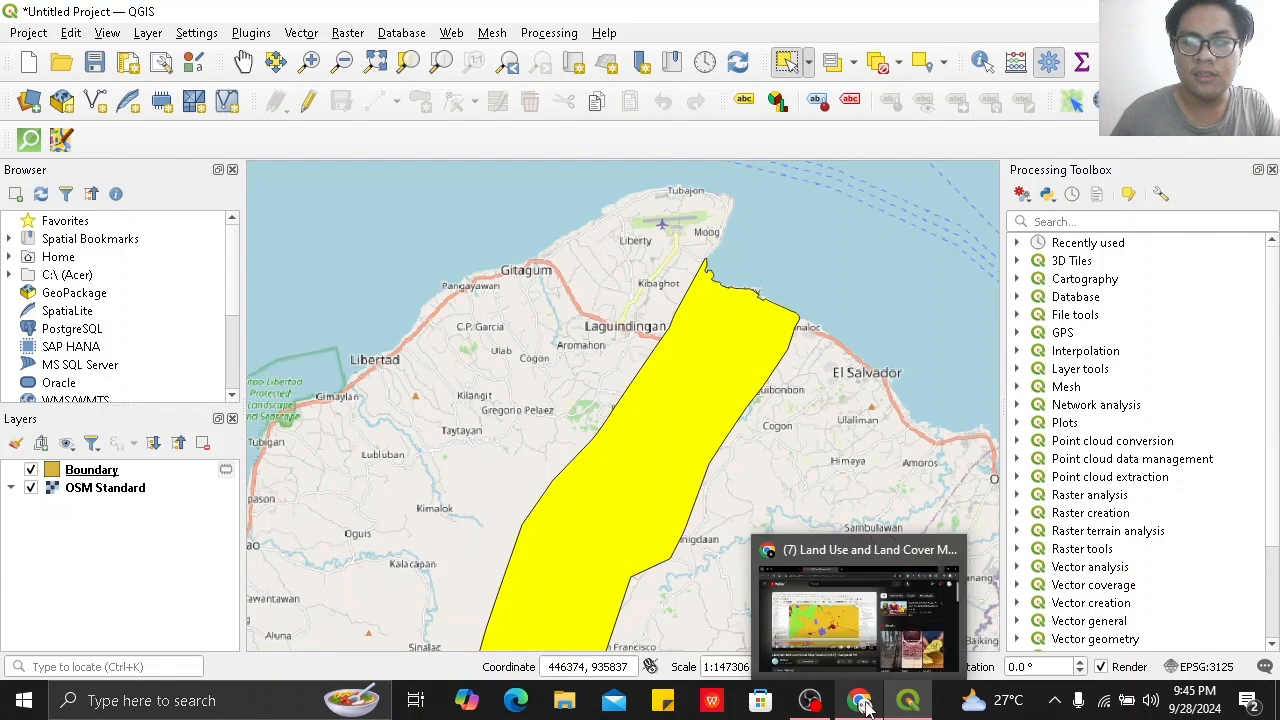
pyautogui.click(866, 643)
pyautogui.click(179, 36)
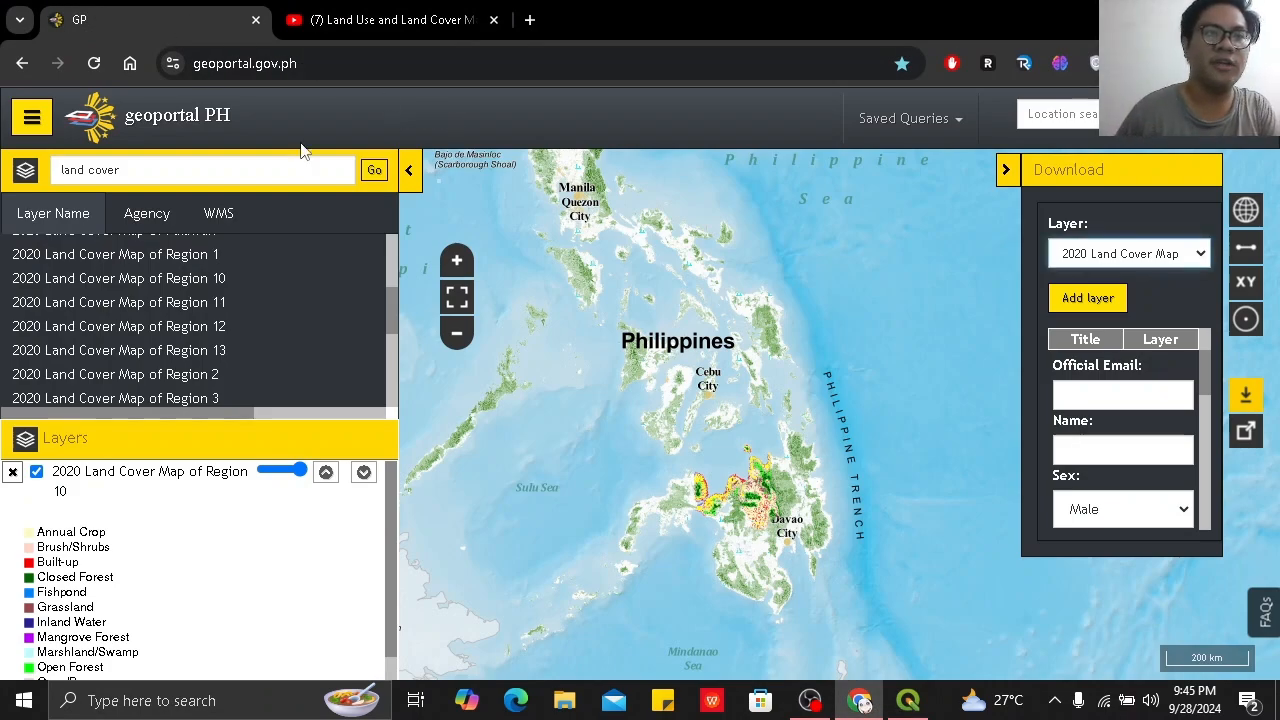
pyautogui.moveTo(238, 170); pyautogui.dragTo(6, 188)
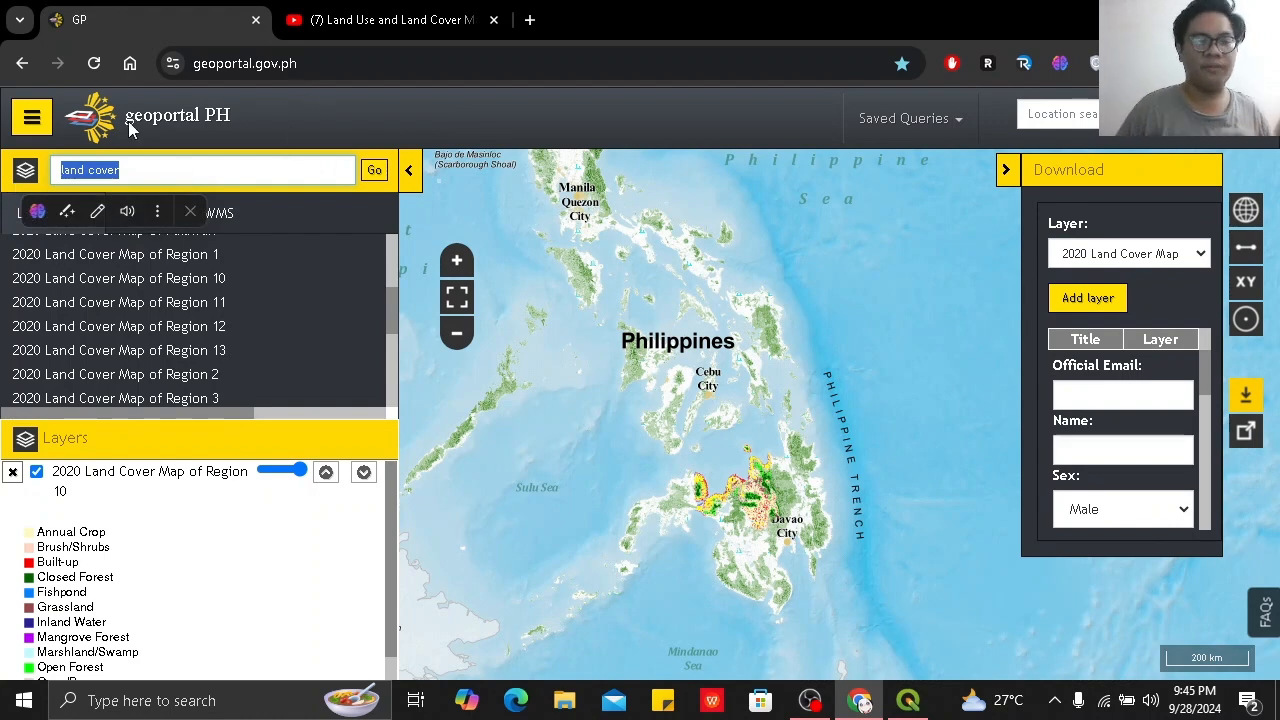
pyautogui.press('BackSpace')
pyautogui.write('Lan')
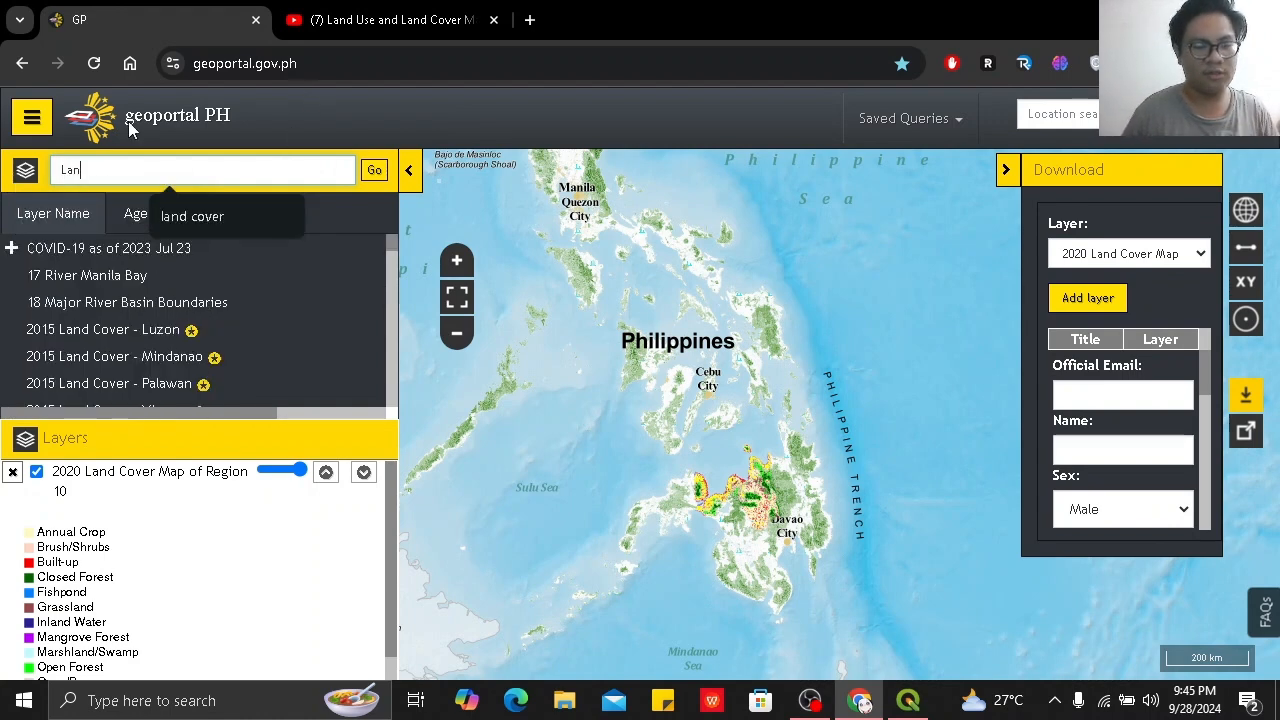
pyautogui.write('d Cover')
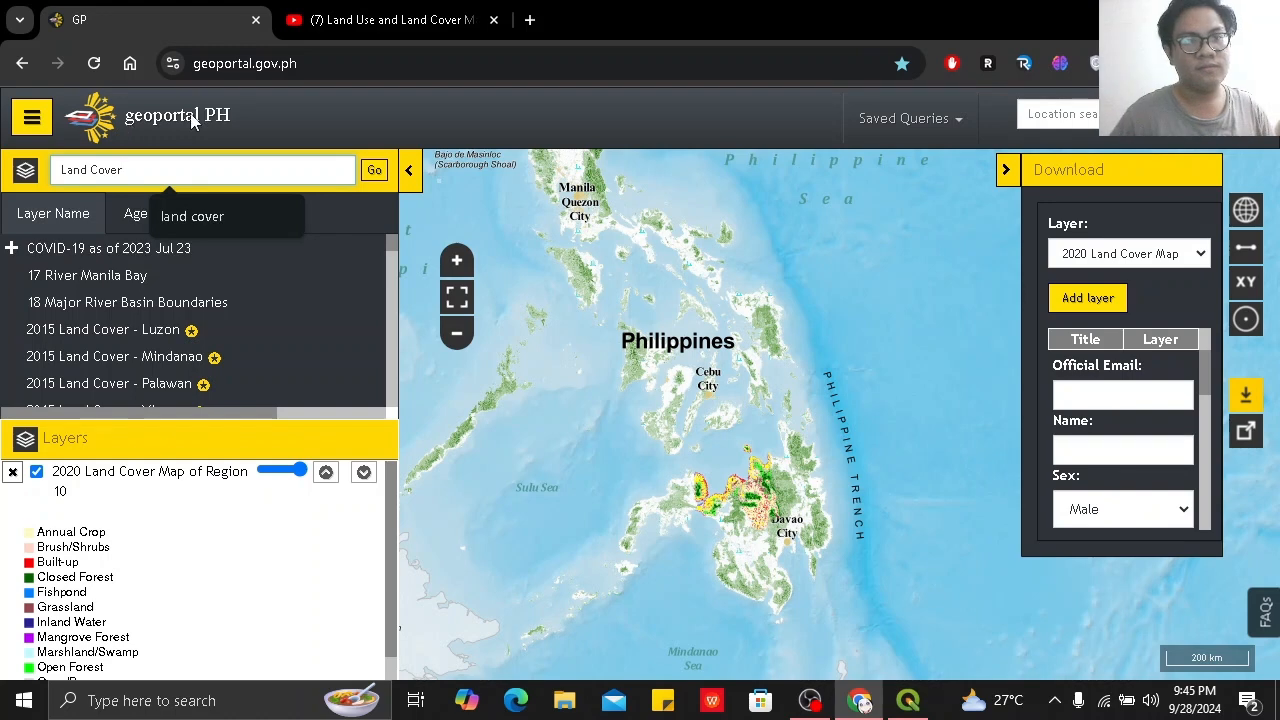
pyautogui.click(243, 221)
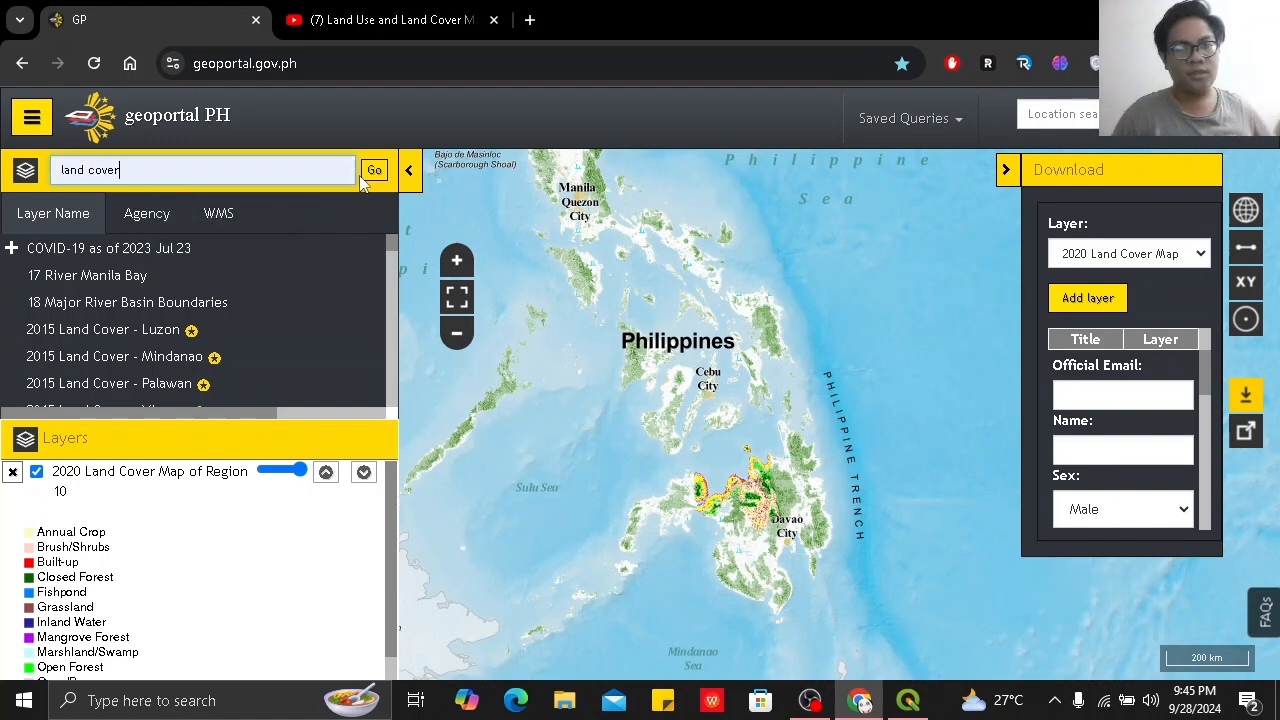
pyautogui.click(372, 172)
# Add the 2020 Land Cover Map of Region 10 to the map and dismiss the notices and infographic.
pyautogui.scroll(3, 338, 291)
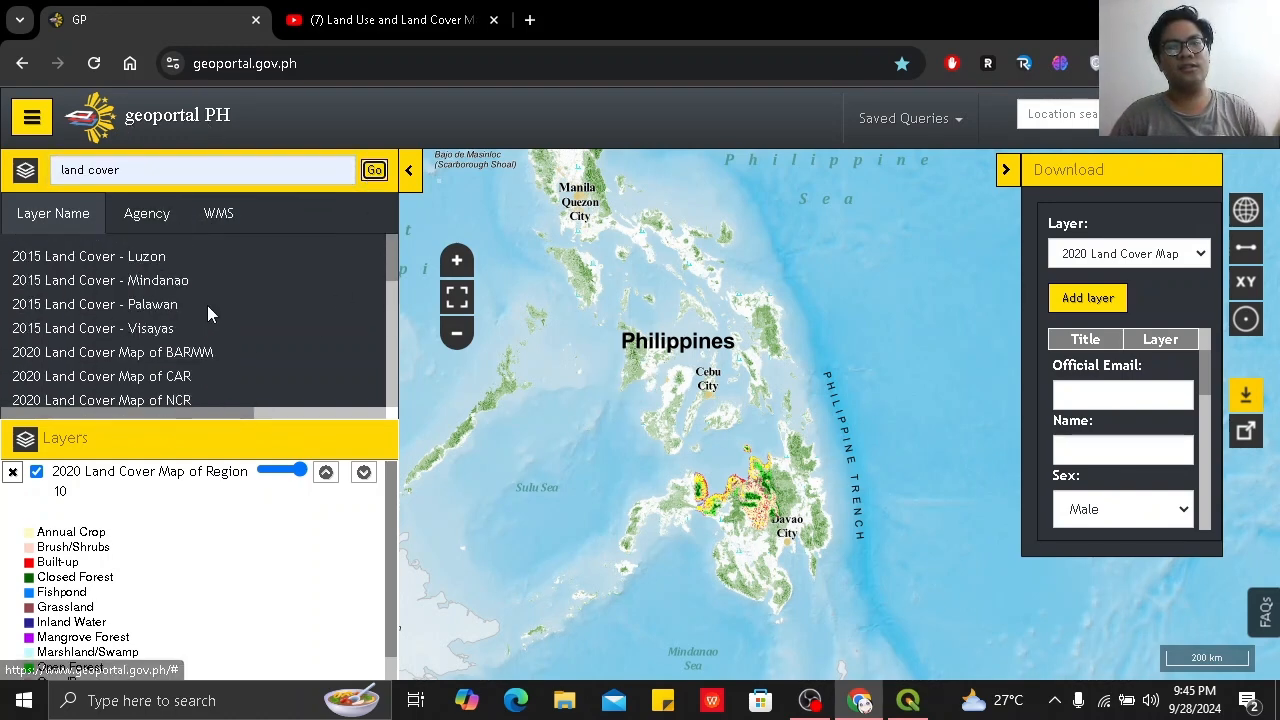
pyautogui.scroll(2, 757, 486)
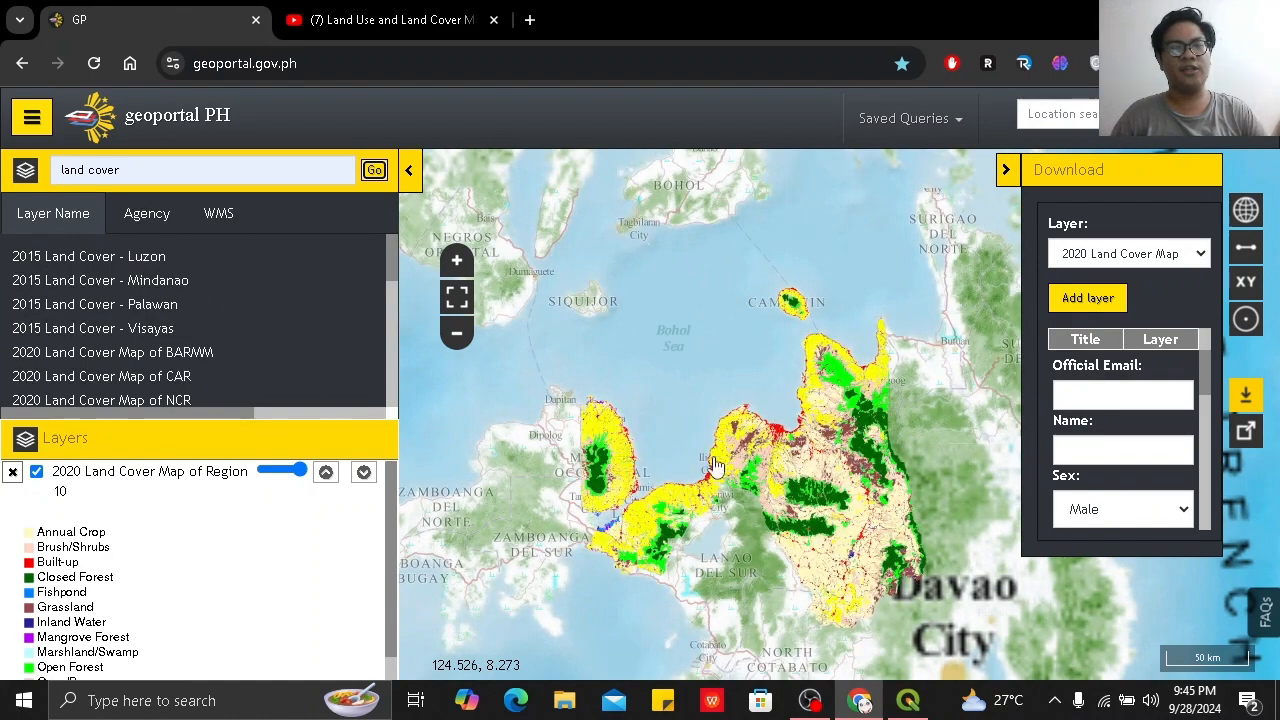
pyautogui.scroll(-1, 155, 335)
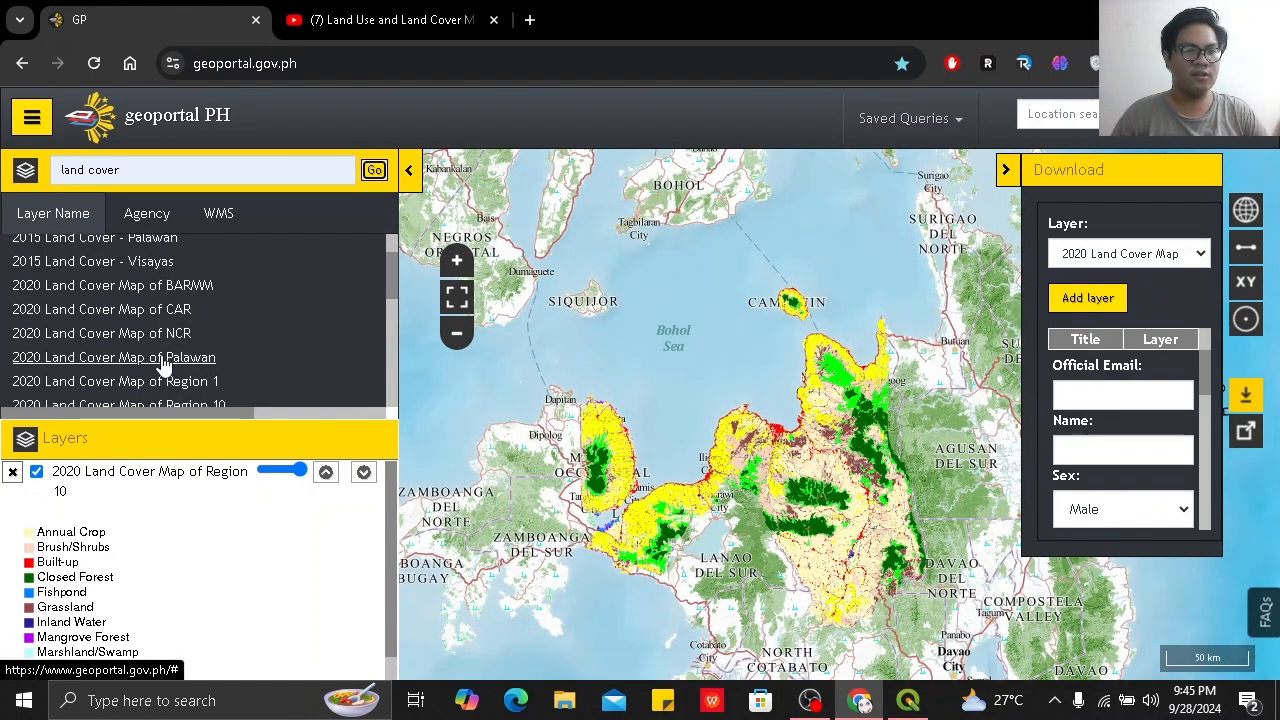
pyautogui.scroll(-1, 165, 365)
pyautogui.click(165, 339)
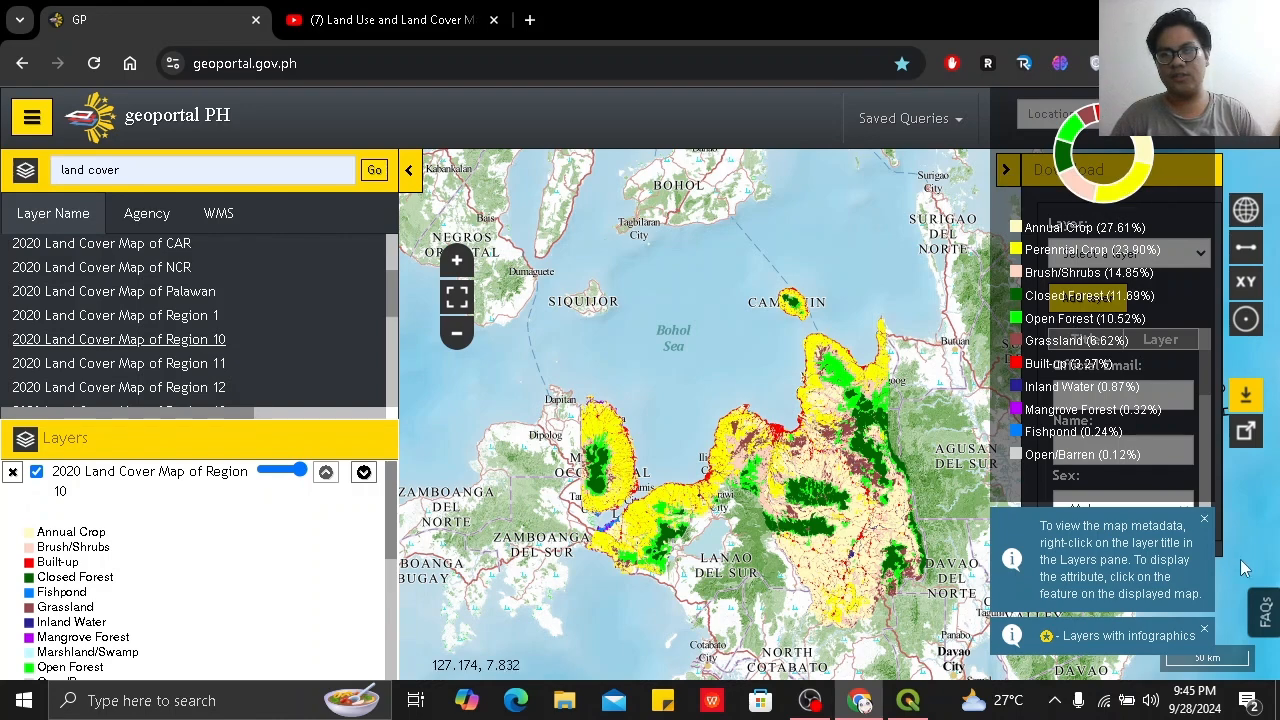
pyautogui.click(1205, 631)
pyautogui.click(1203, 563)
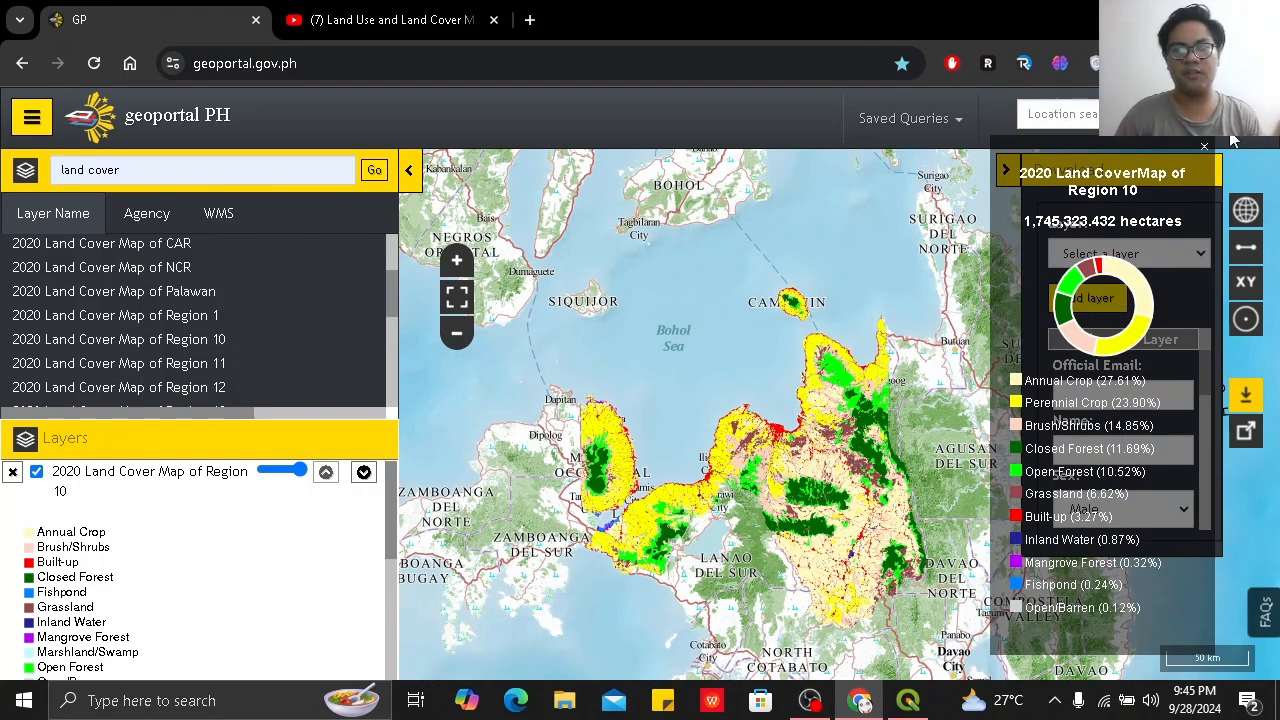
pyautogui.click(1205, 150)
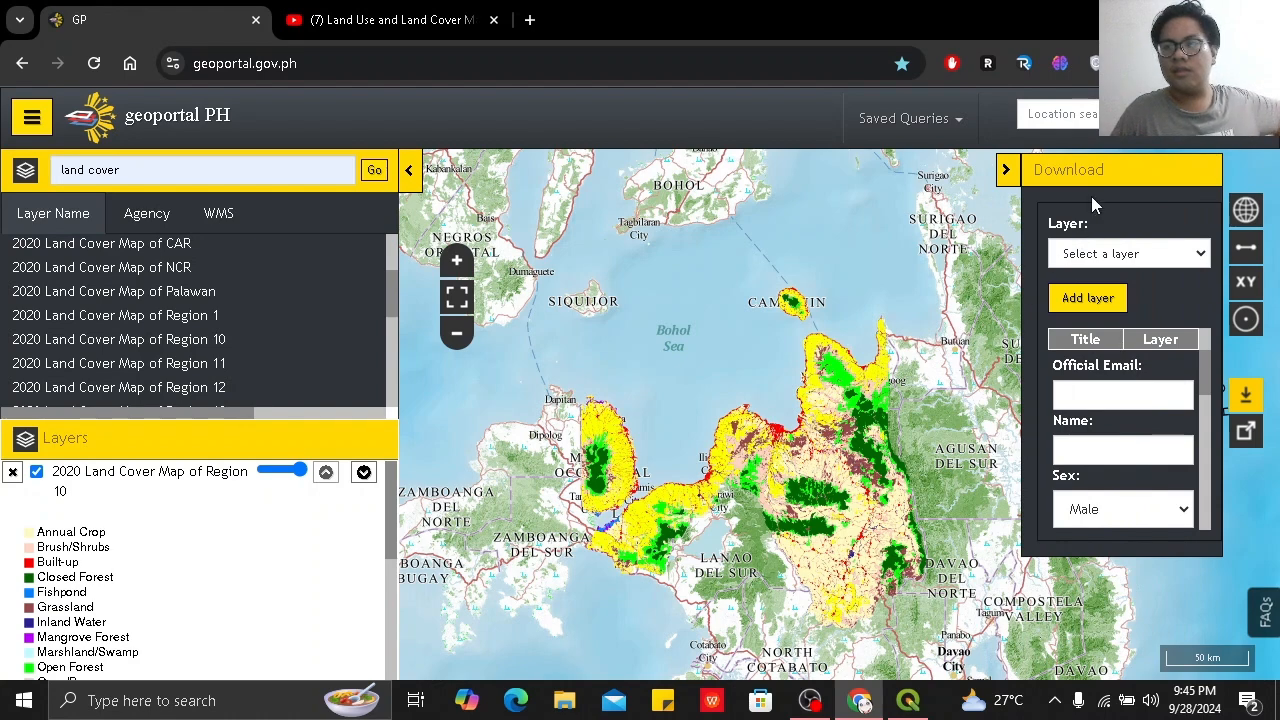
# Reopen the map download form, dismiss its note and choose the 2020 Land Cover Map of Region 10 layer.
pyautogui.click(1007, 172)
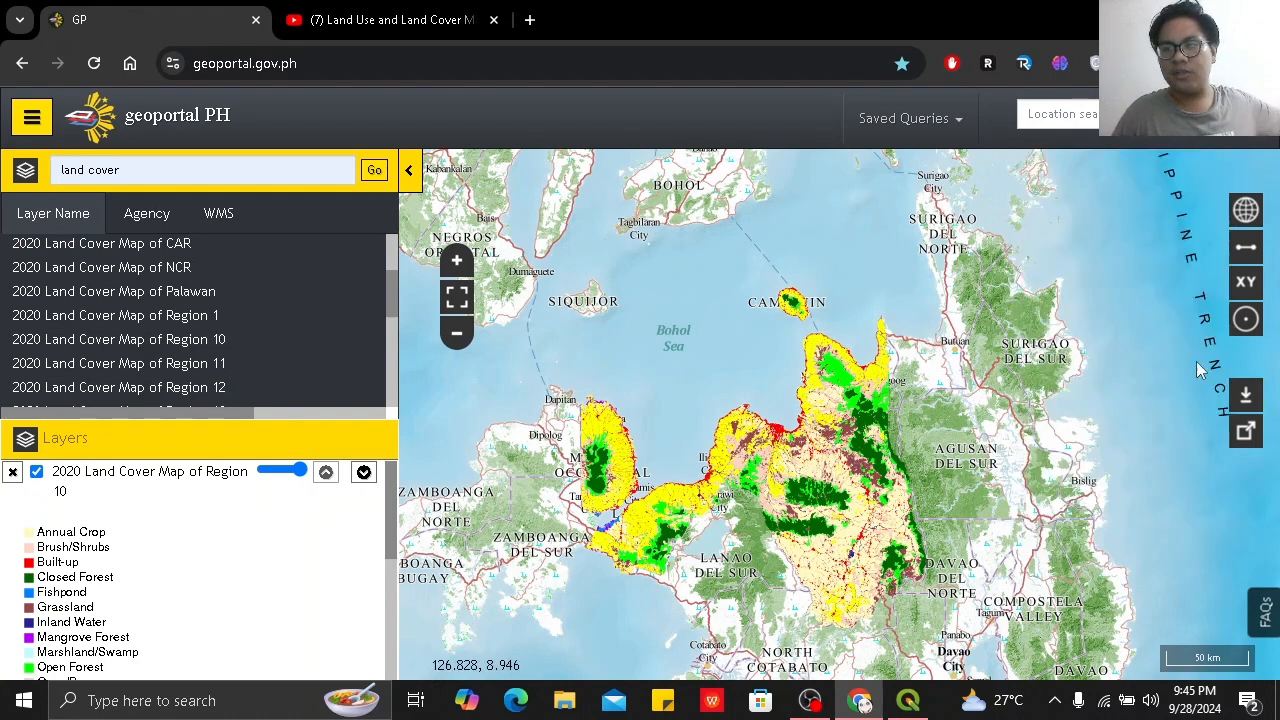
pyautogui.click(1245, 396)
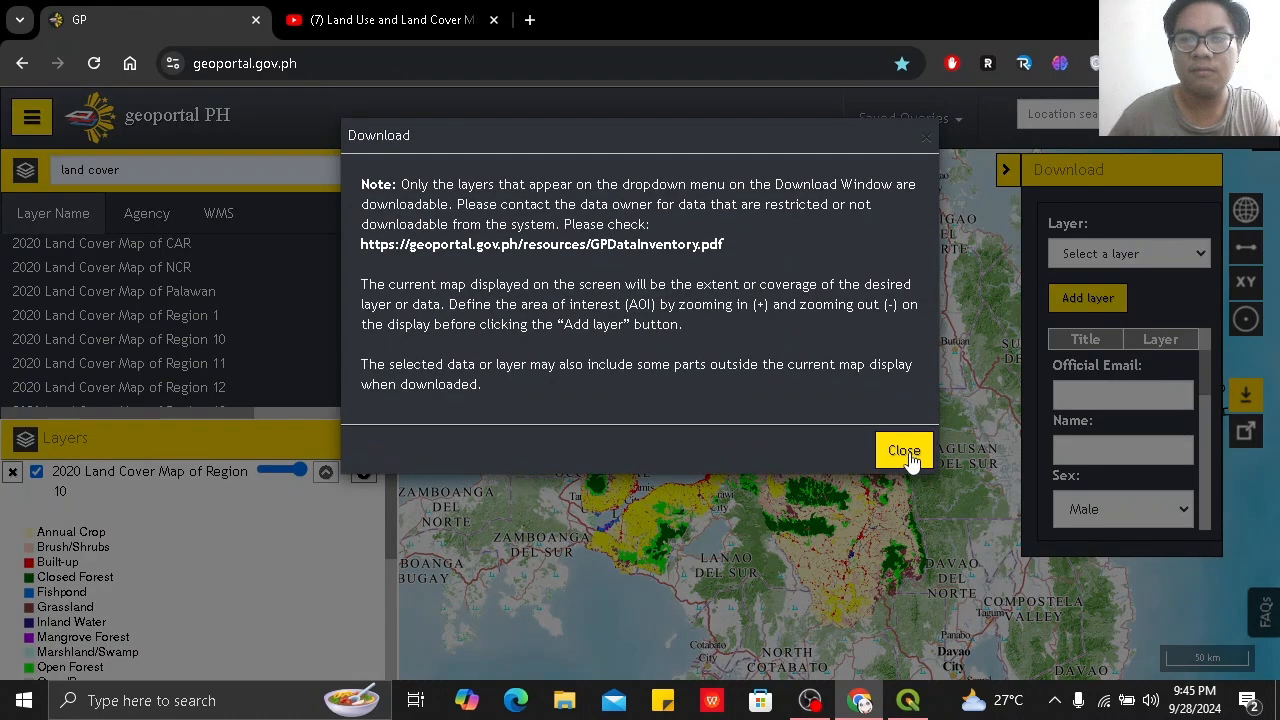
pyautogui.click(904, 452)
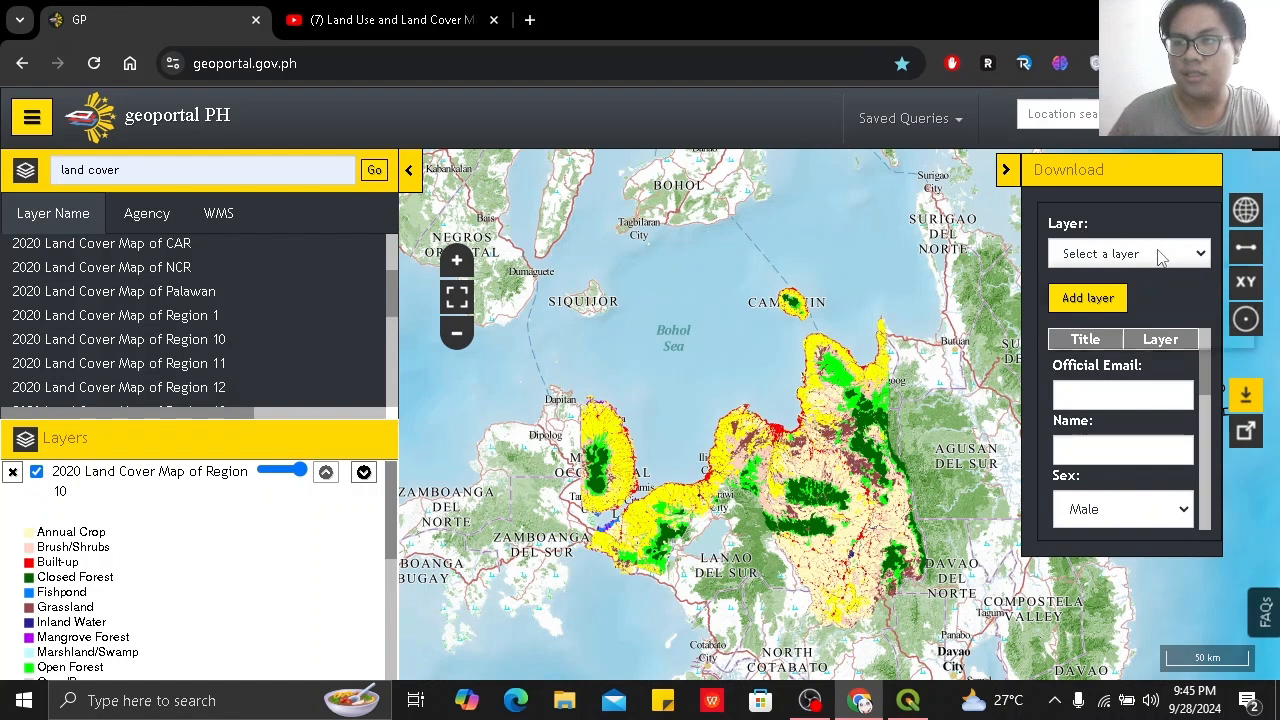
pyautogui.click(1160, 256)
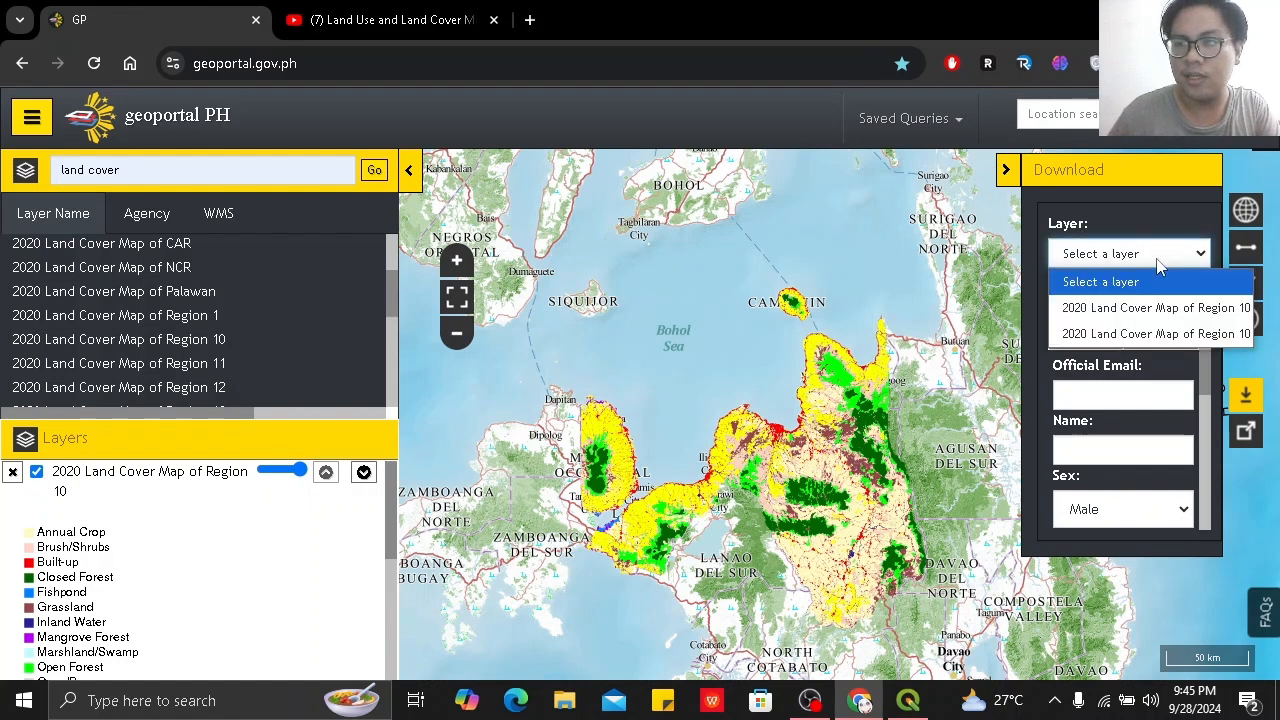
pyautogui.click(1162, 310)
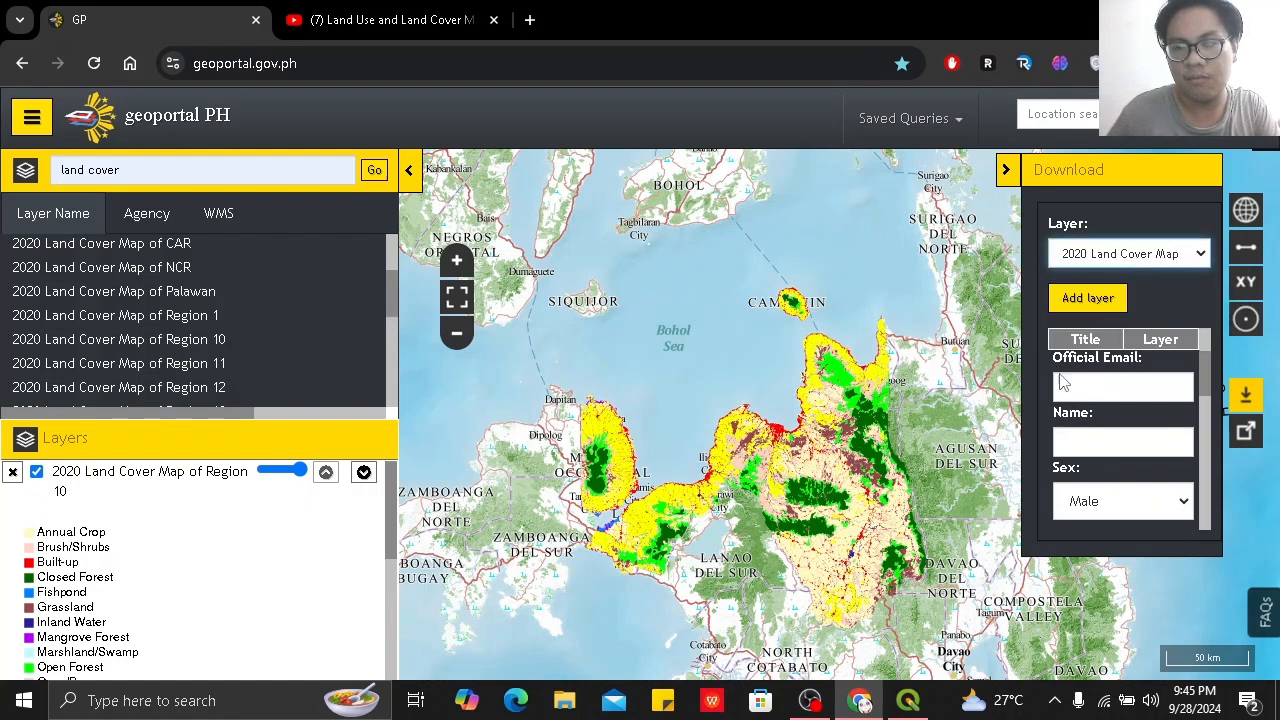
# Examine the download form's required details, from the official email down to the terms, certification and option to send the link.
pyautogui.scroll(-5, 1065, 378)
pyautogui.scroll(5, 1065, 378)
pyautogui.scroll(-3, 1068, 372)
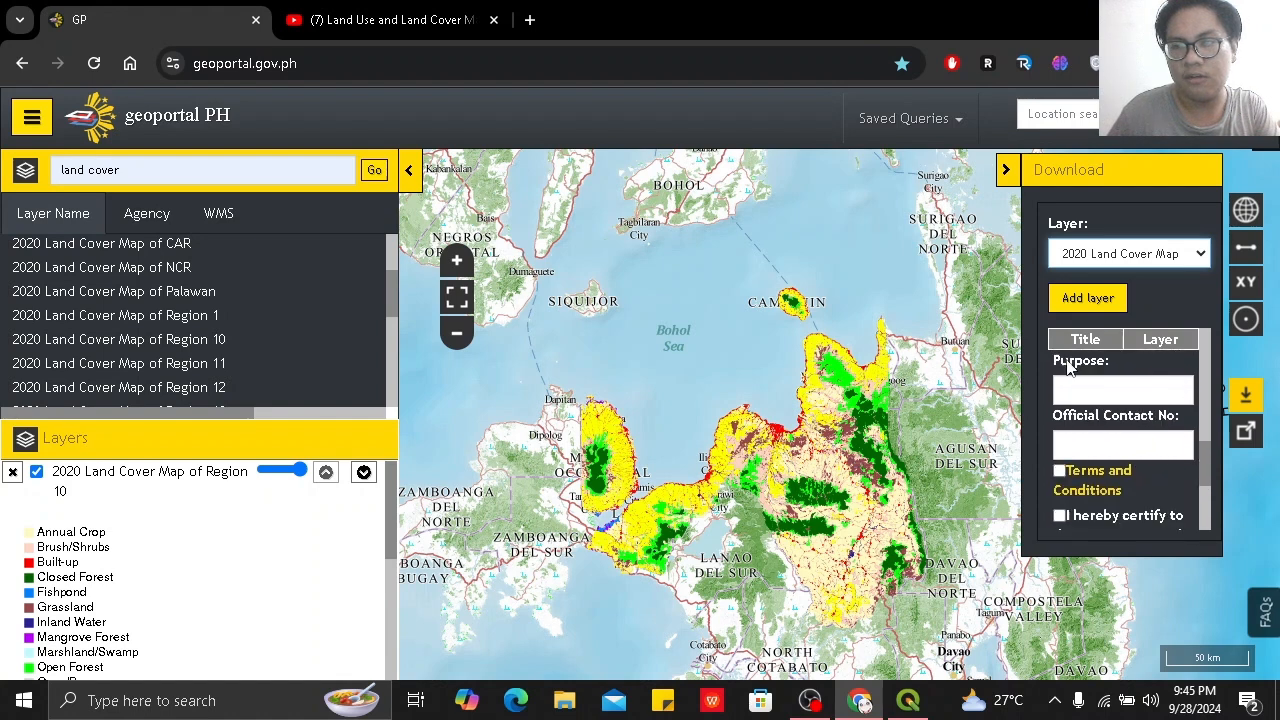
pyautogui.scroll(-3, 1068, 372)
pyautogui.scroll(6, 1076, 422)
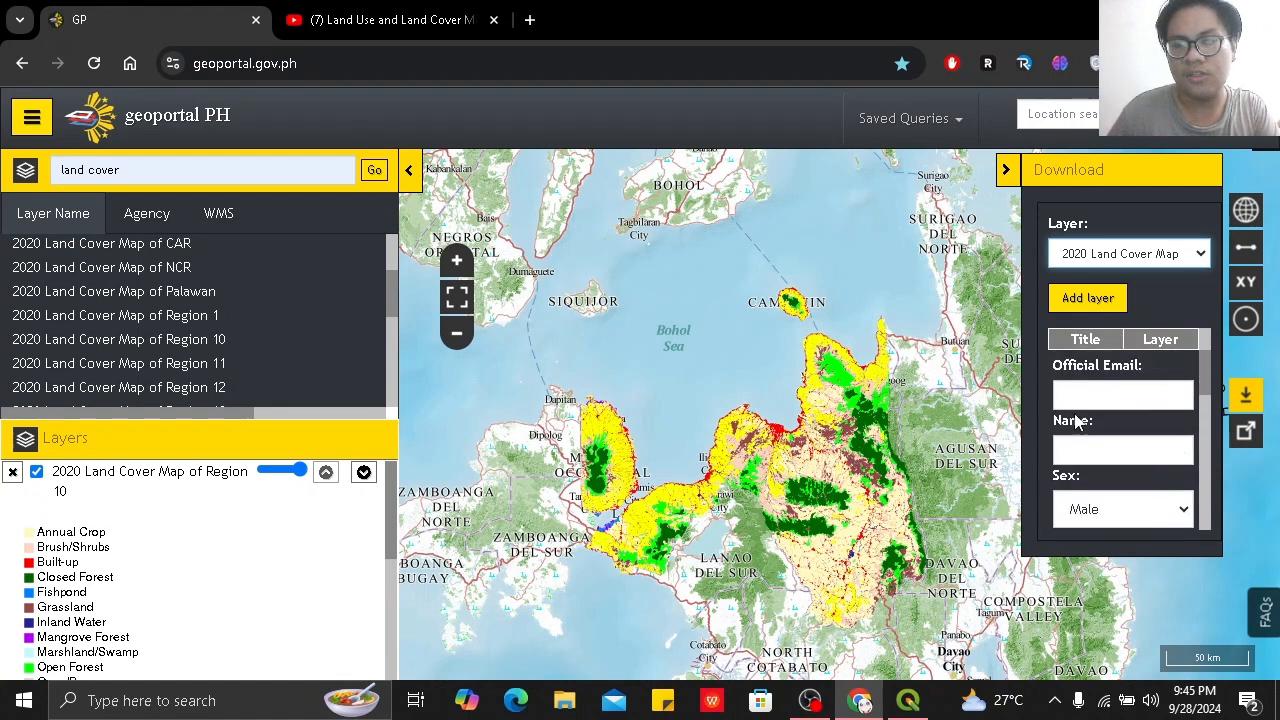
pyautogui.scroll(-3, 1078, 360)
pyautogui.scroll(2, 1079, 390)
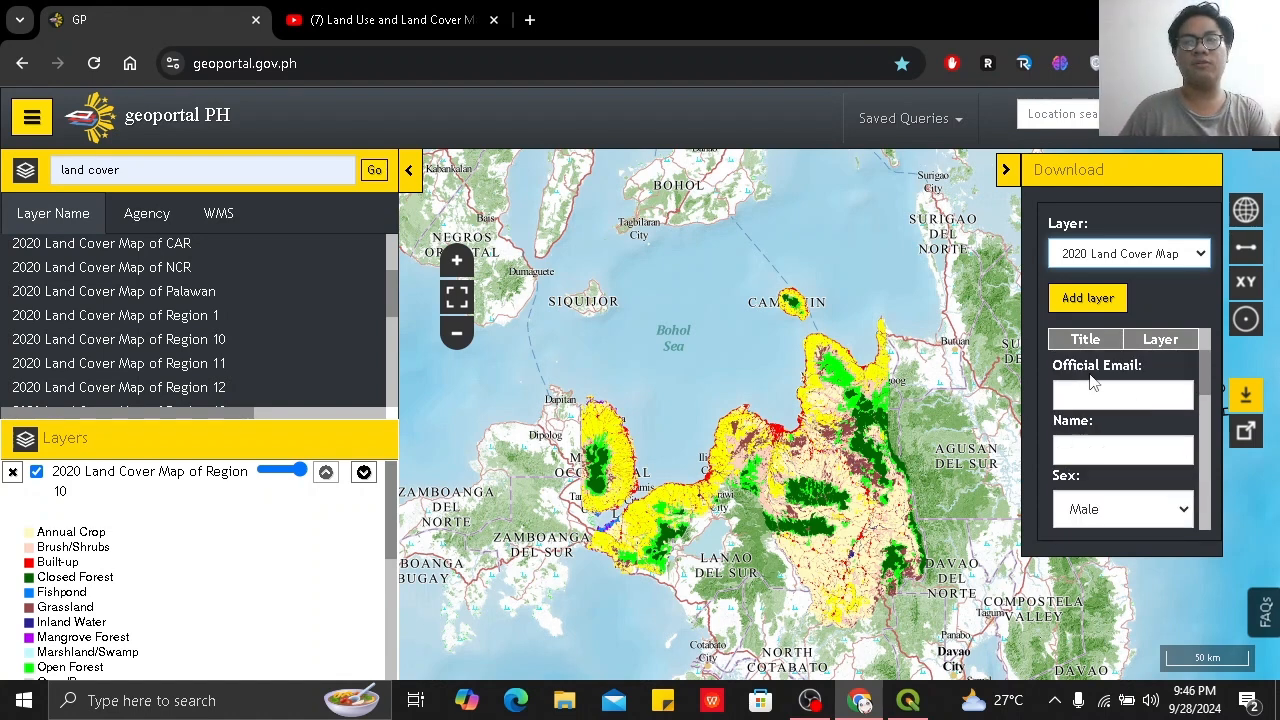
pyautogui.scroll(-5, 1093, 381)
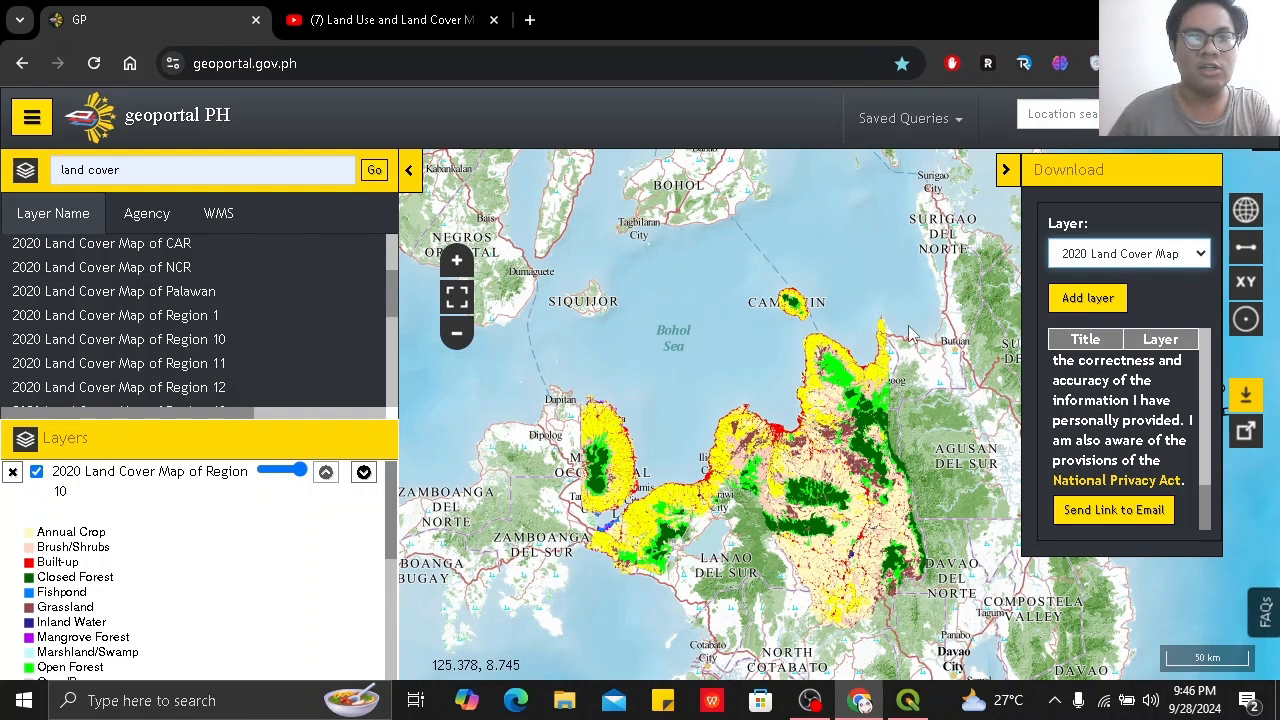
# Switch to QGIS and add the land_cover_map_r10_2020 archive from the desktop's QGIS PROJECTS folder to the map.
pyautogui.click(908, 700)
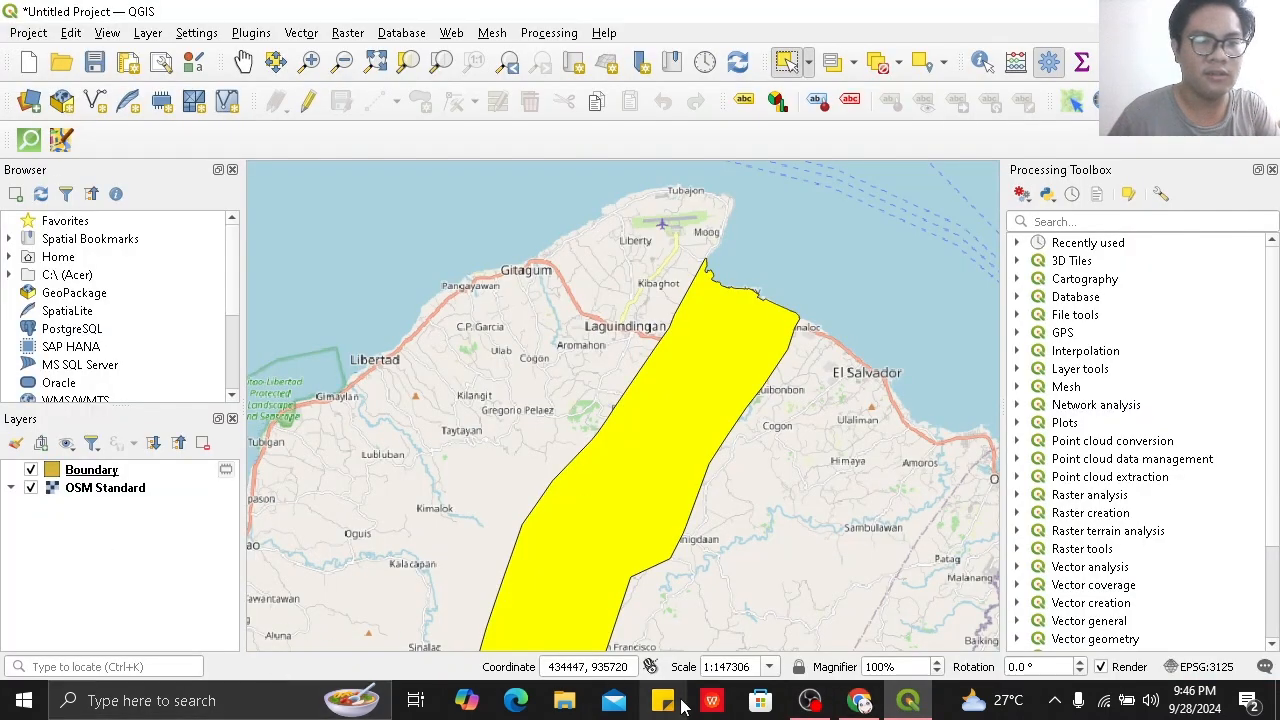
pyautogui.click(564, 700)
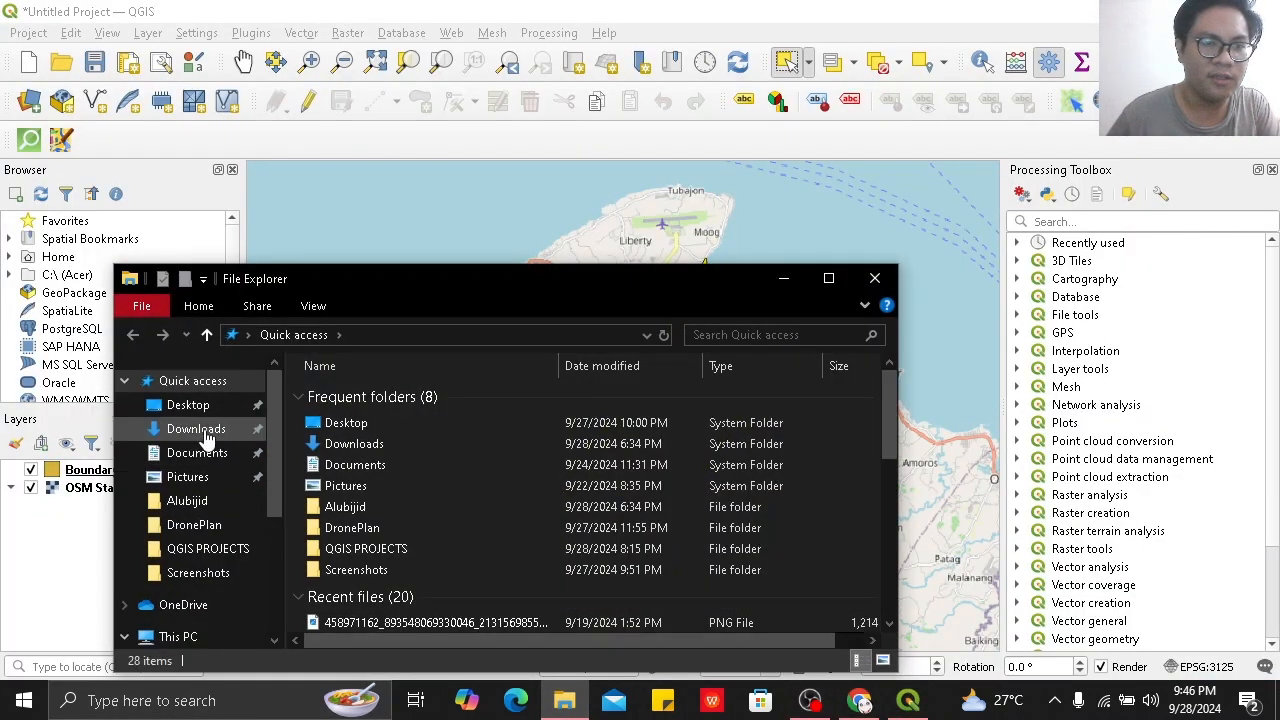
pyautogui.click(190, 405)
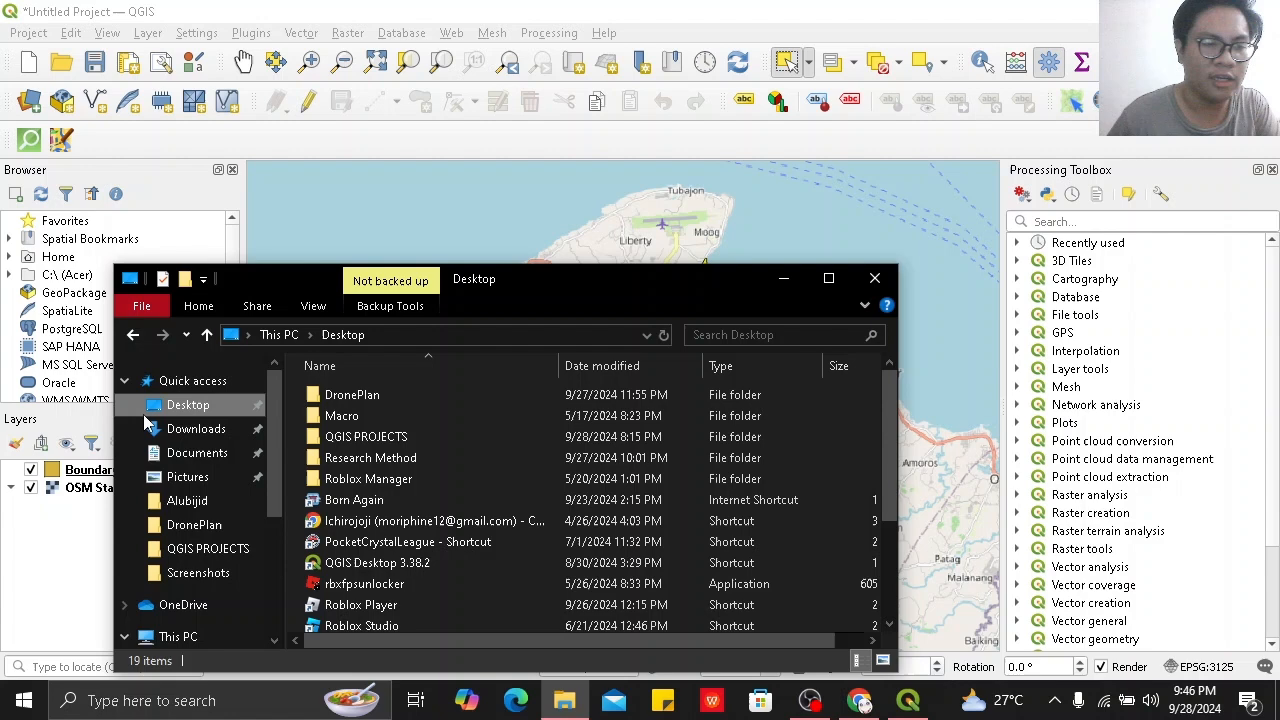
pyautogui.doubleClick(401, 437)
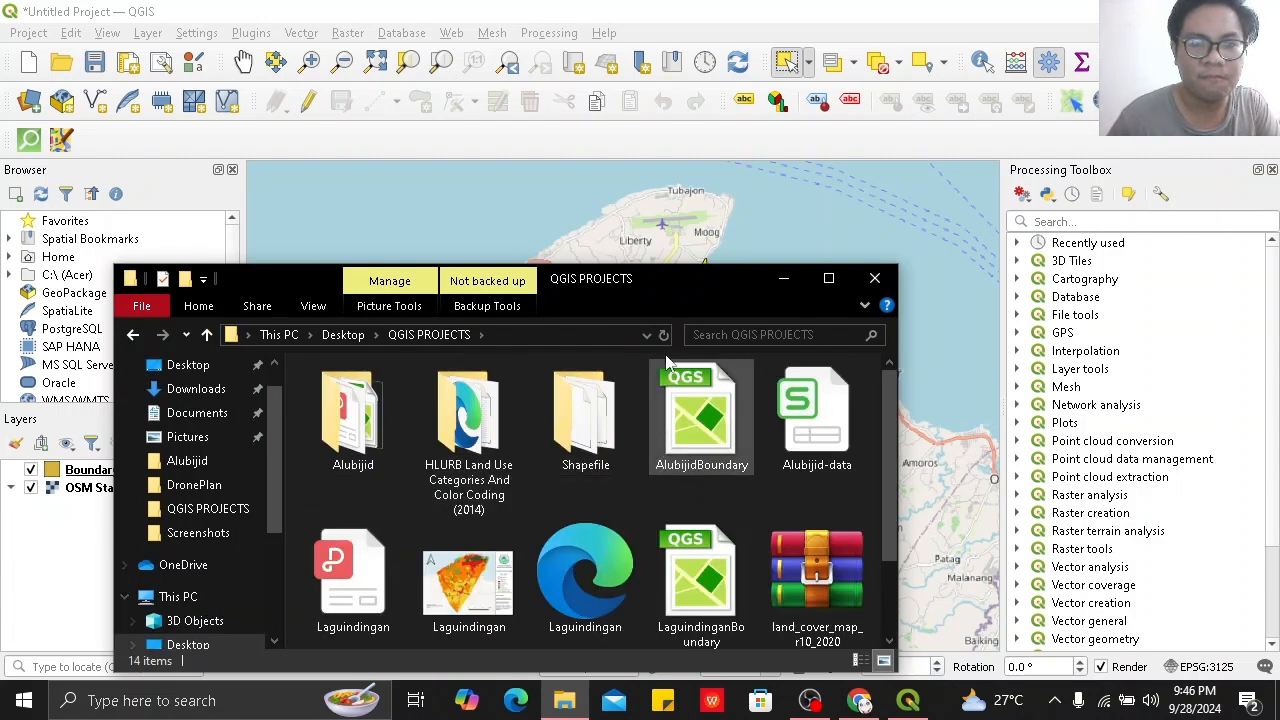
pyautogui.moveTo(674, 277); pyautogui.dragTo(655, 323)
pyautogui.moveTo(798, 615); pyautogui.dragTo(692, 292)
pyautogui.click(855, 324)
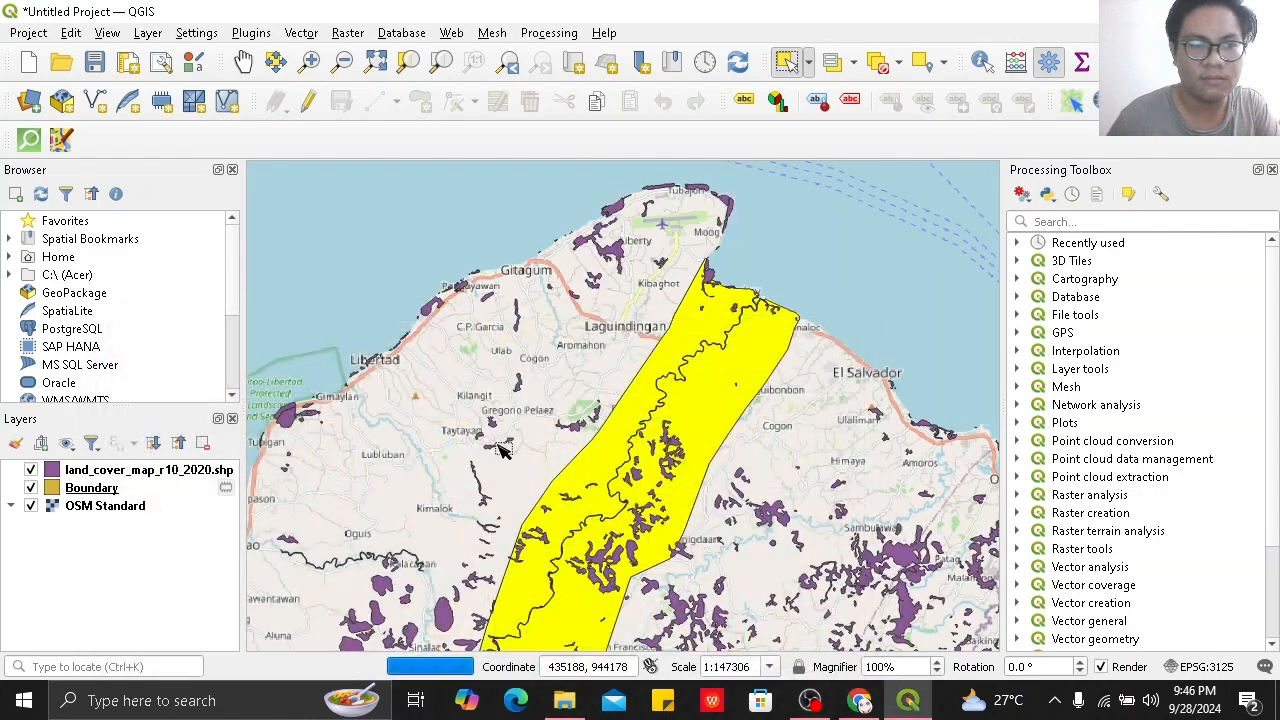
# Move the land_cover_map_r10_2020.shp layer below the Boundary layer in the layer order.
pyautogui.click(152, 494)
pyautogui.moveTo(151, 477); pyautogui.dragTo(130, 472)
pyautogui.click(137, 487)
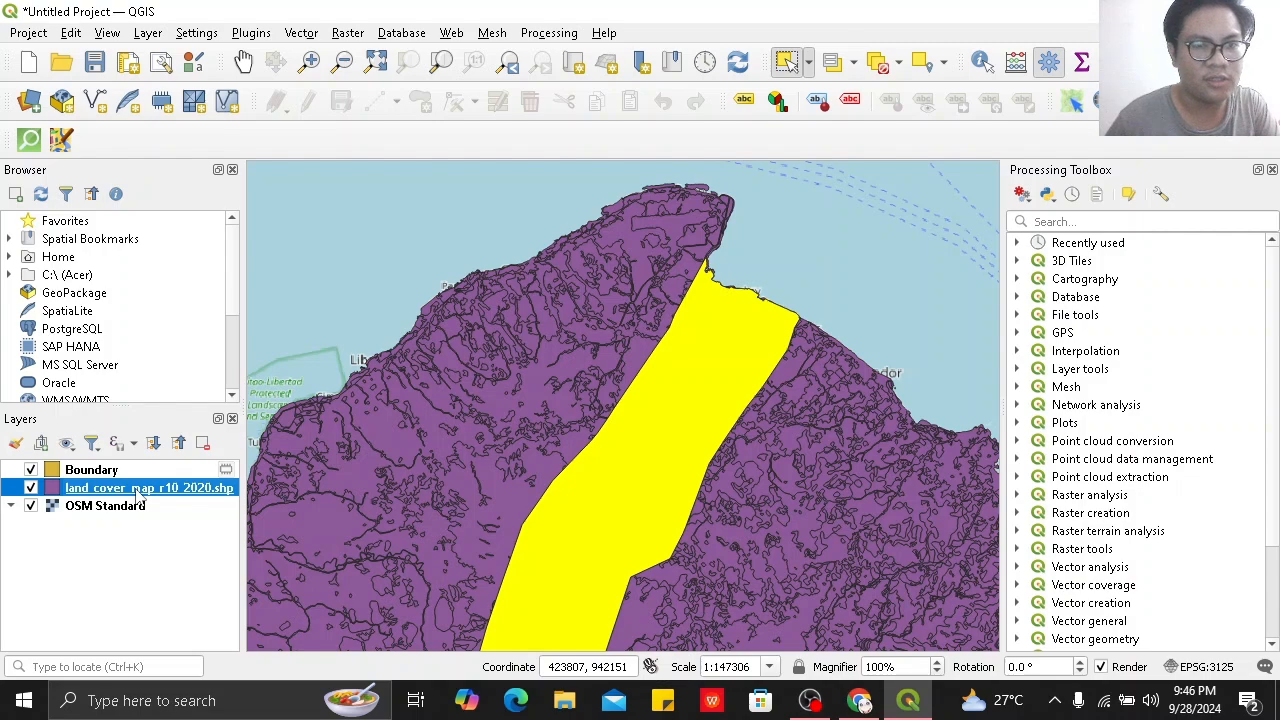
# Reproject the land_cover_map_r10_2020.shp layer to the project CRS, EPSG:3125 - PRS92 / Philippines zone 5, as a temporary layer.
pyautogui.click(300, 34)
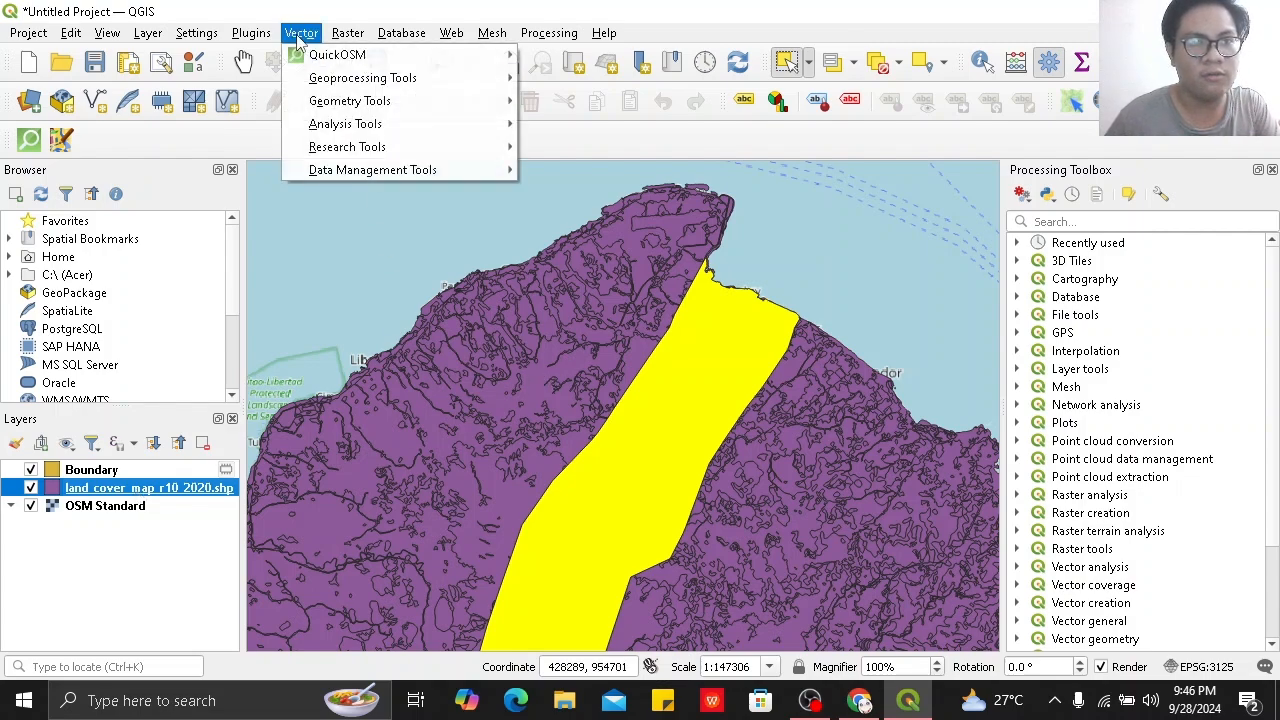
pyautogui.moveTo(465, 172)
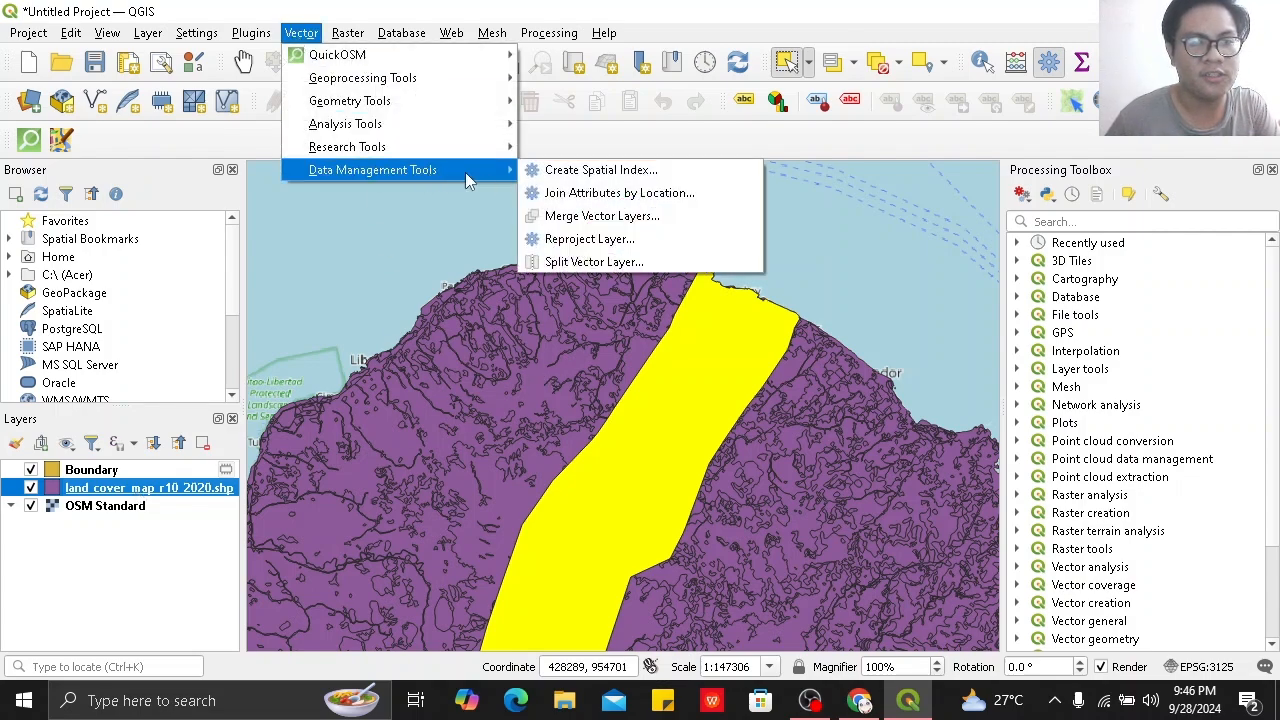
pyautogui.click(616, 244)
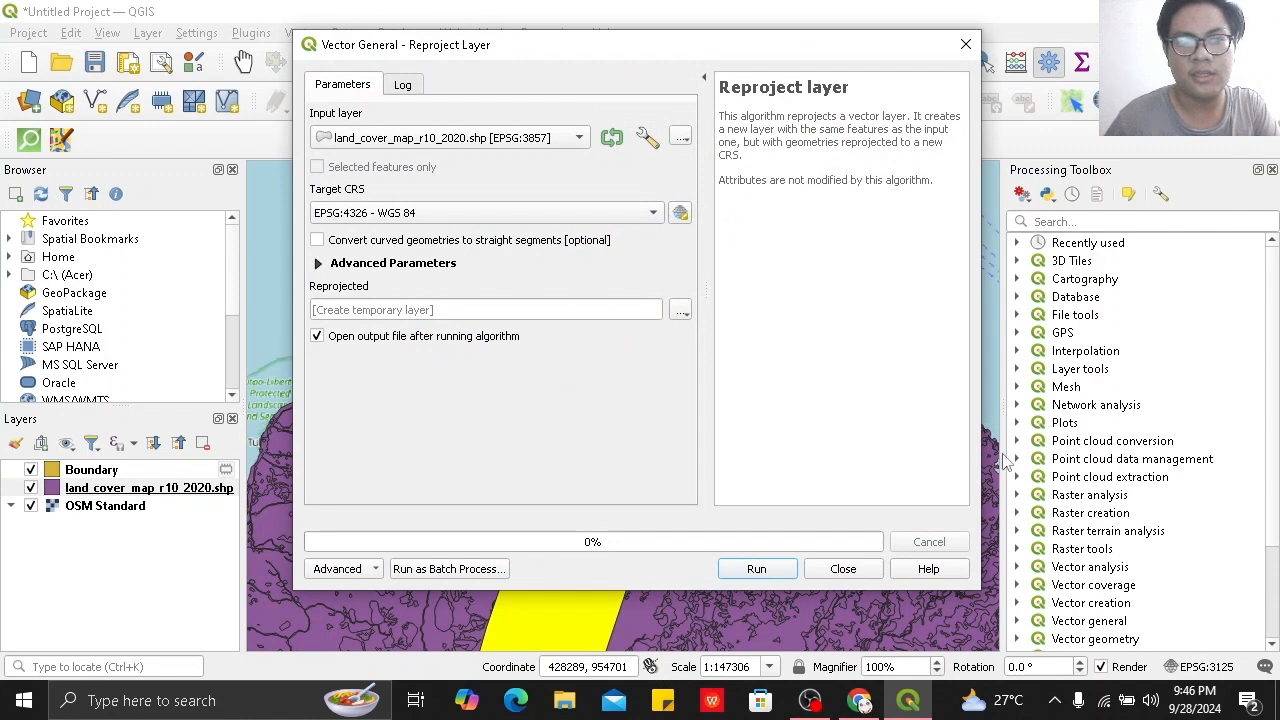
pyautogui.click(565, 140)
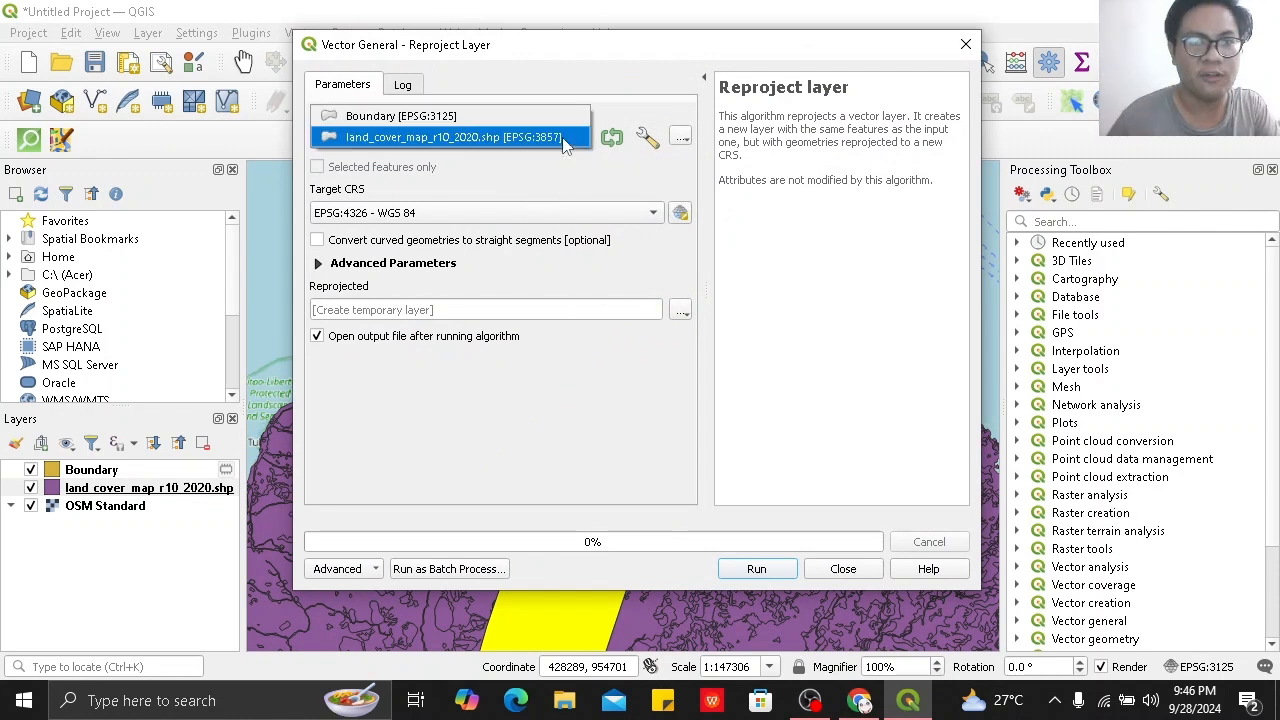
pyautogui.click(560, 134)
pyautogui.click(560, 222)
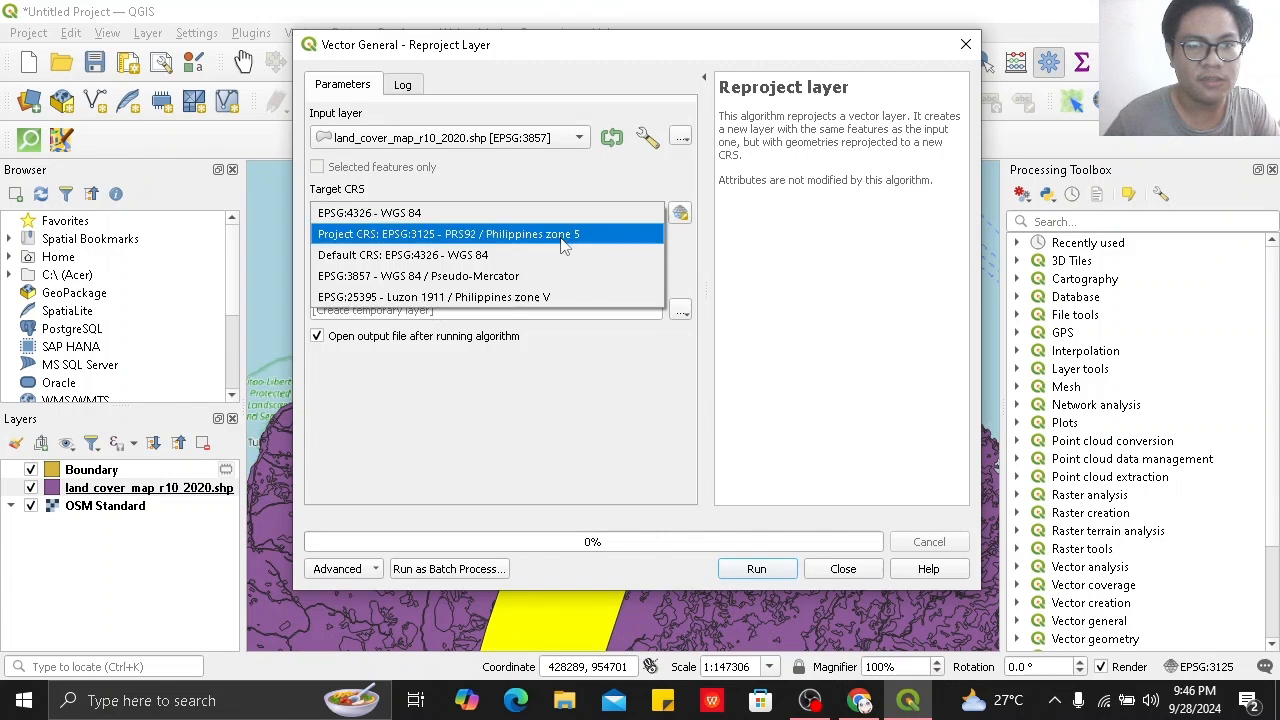
pyautogui.click(565, 236)
pyautogui.click(757, 569)
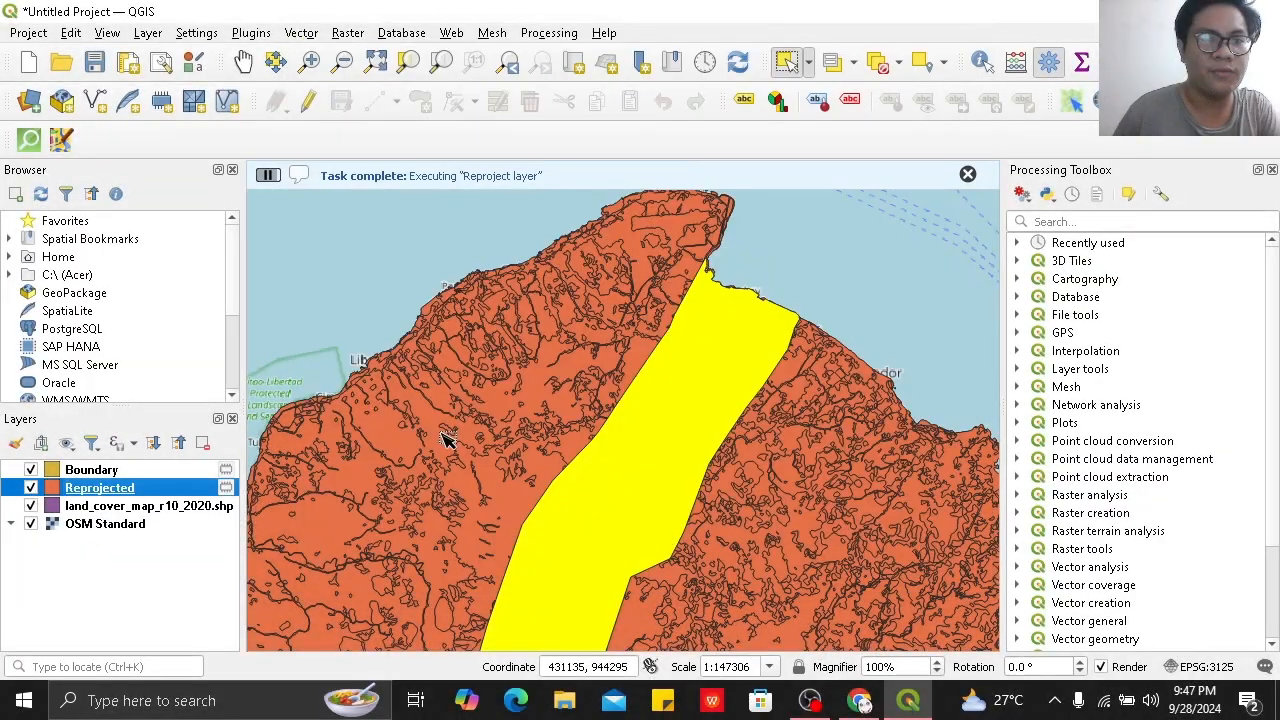
# Remove the original land_cover_map_r10_2020.shp layer from the project.
pyautogui.click(130, 507)
pyautogui.rightClick(130, 507)
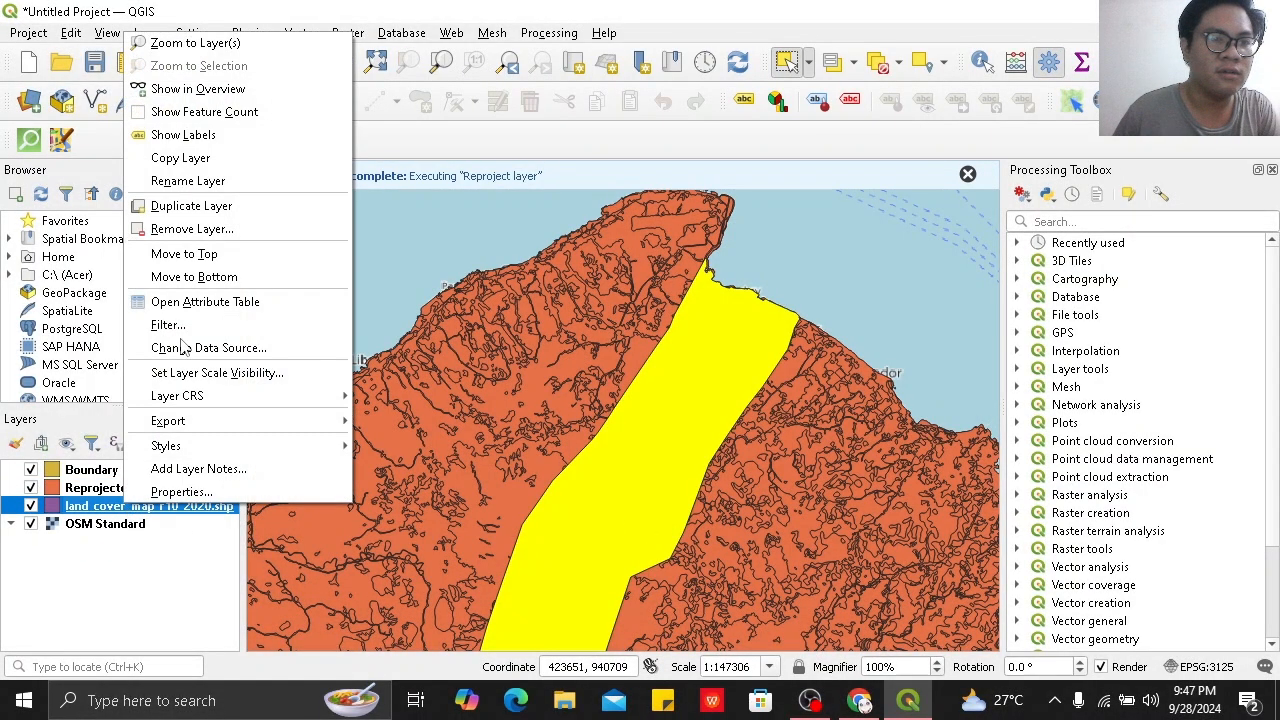
pyautogui.click(205, 228)
pyautogui.click(598, 374)
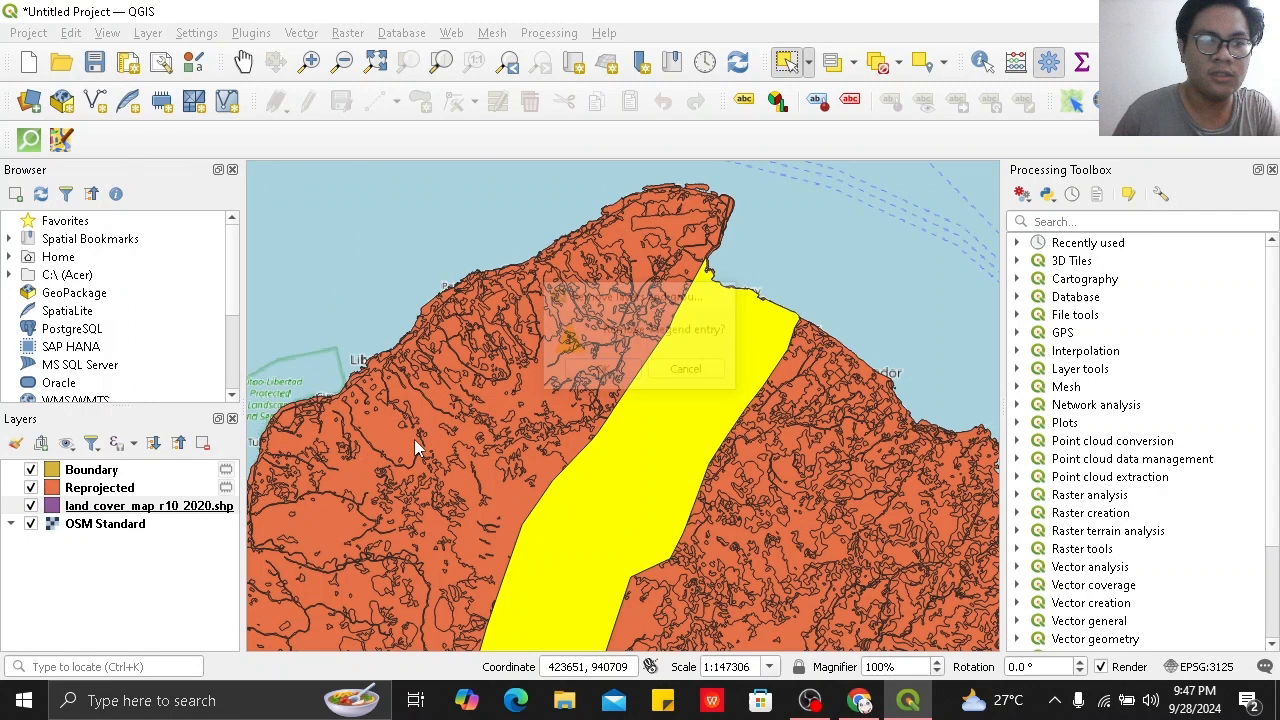
# Rename the Reprojected layer as "Land Cover".
pyautogui.click(200, 488)
pyautogui.rightClick(198, 488)
pyautogui.click(318, 154)
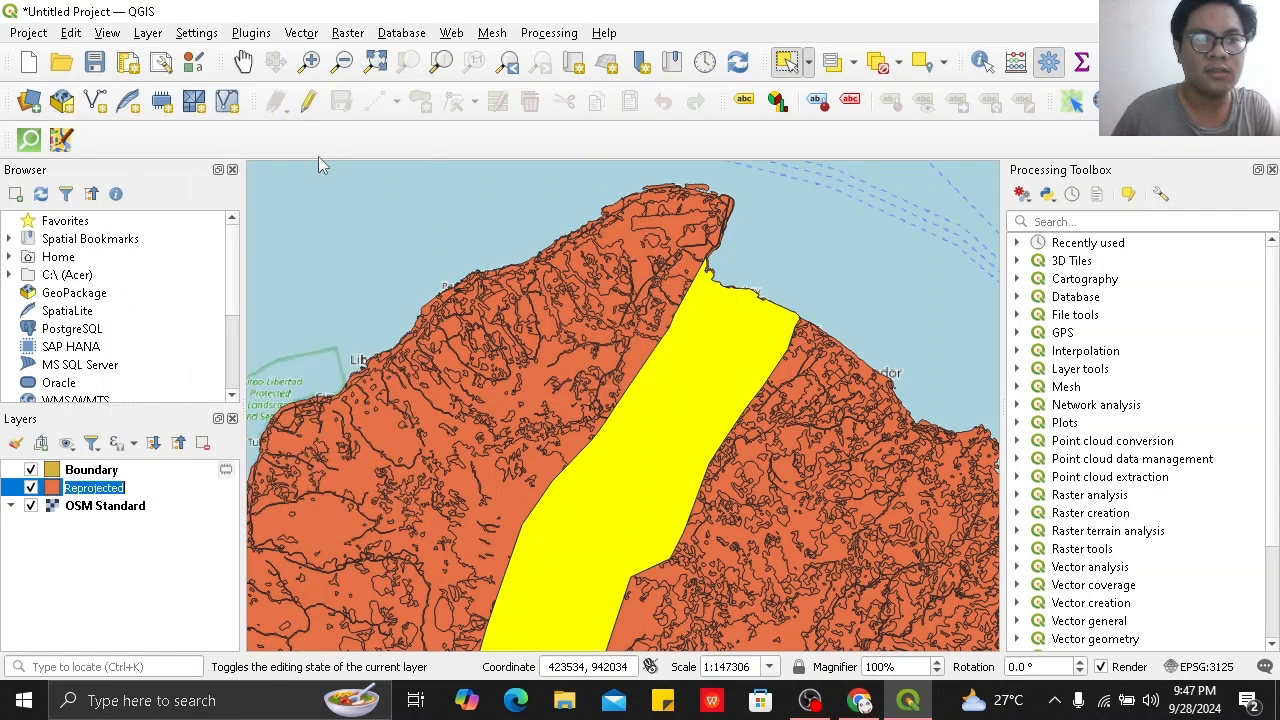
pyautogui.write('Land Cover')
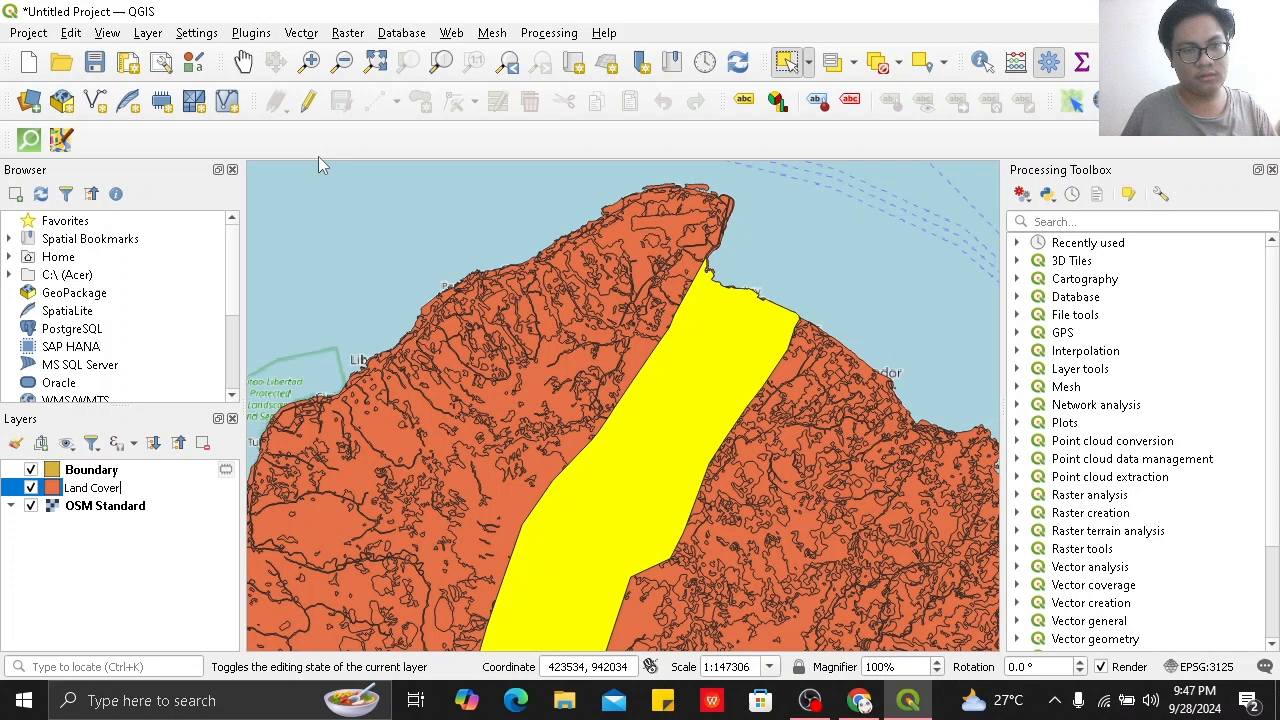
pyautogui.press('Return')
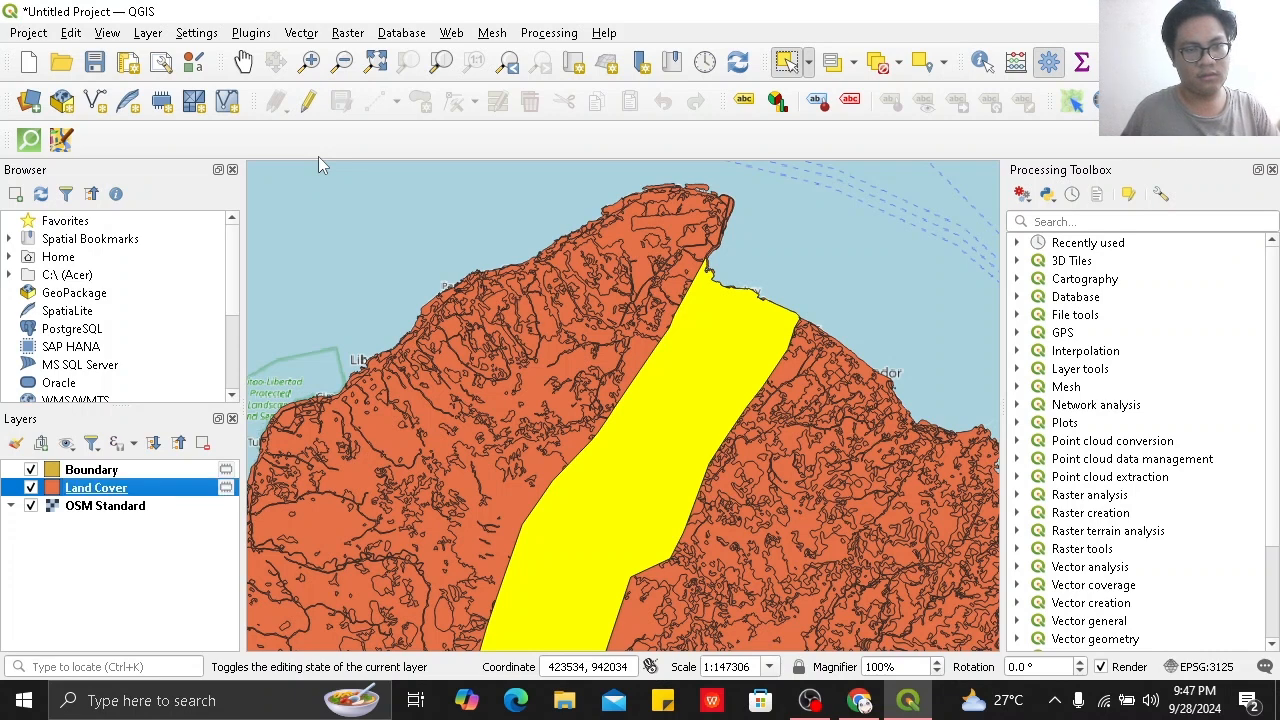
# Change the Boundary layer's symbol from a simple fill to Outline: Simple Line.
pyautogui.click(146, 471)
pyautogui.click(155, 487)
pyautogui.click(158, 474)
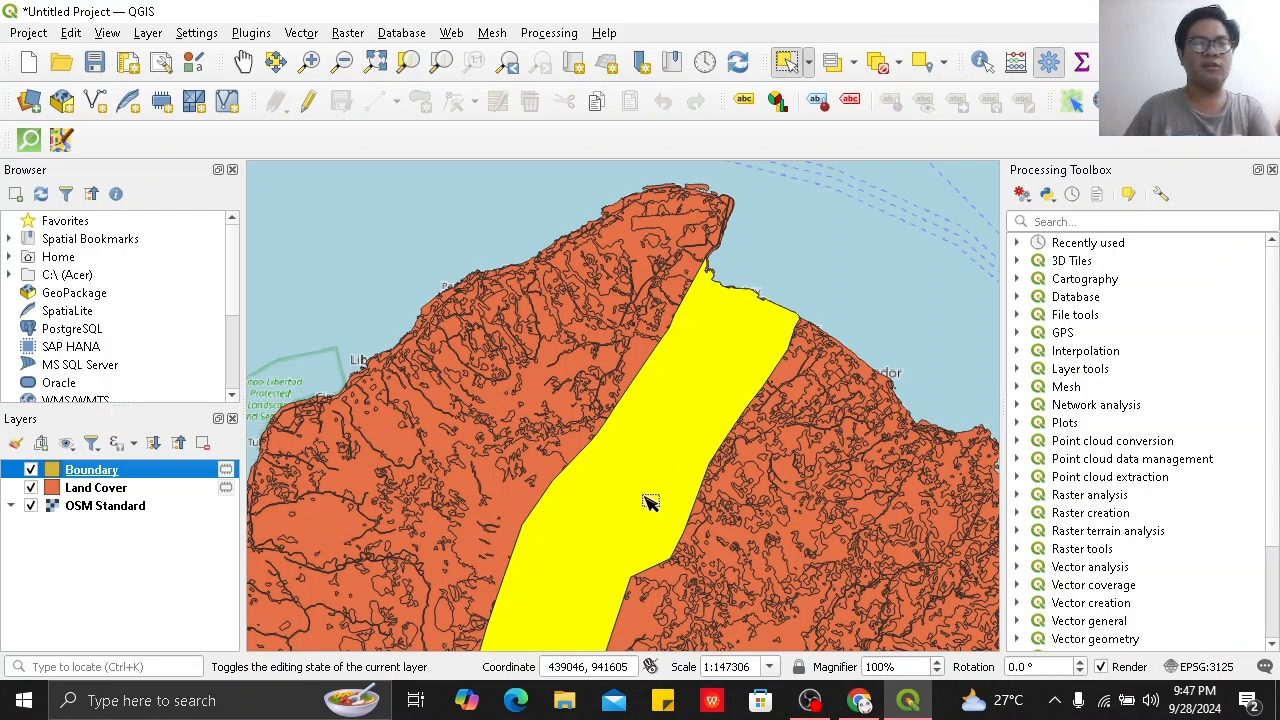
pyautogui.rightClick(128, 480)
pyautogui.click(113, 475)
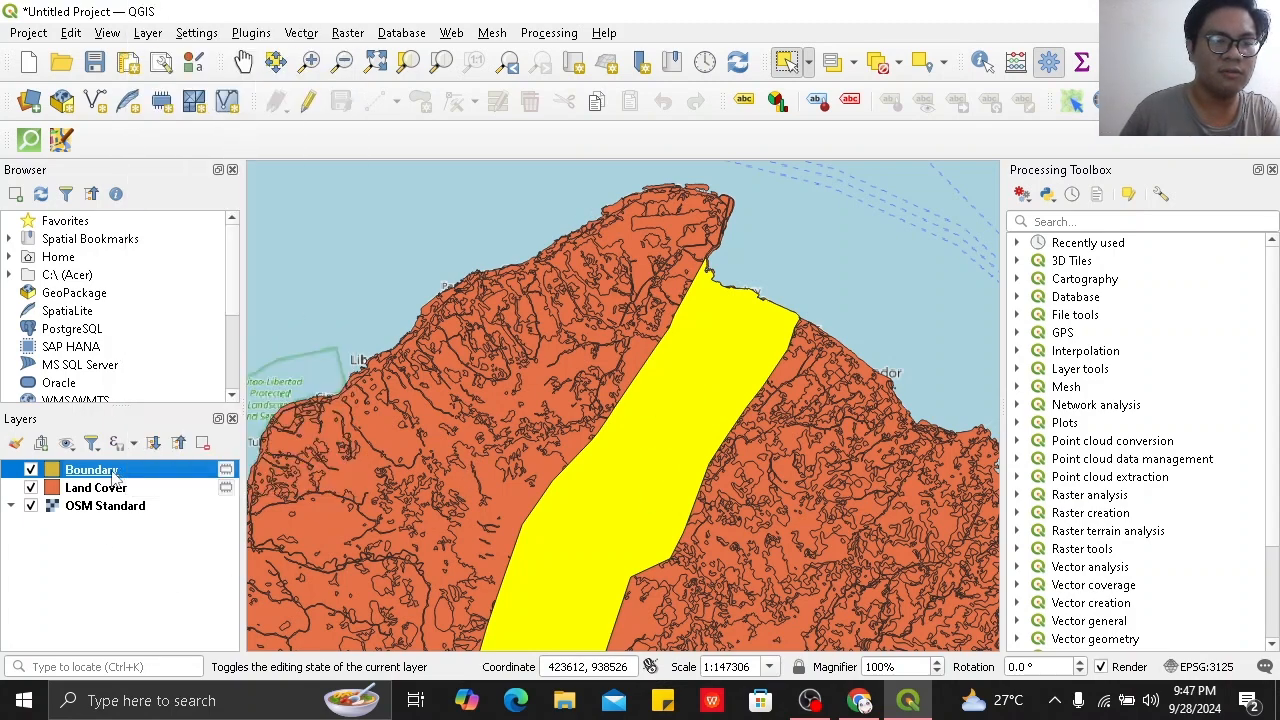
pyautogui.doubleClick(100, 470)
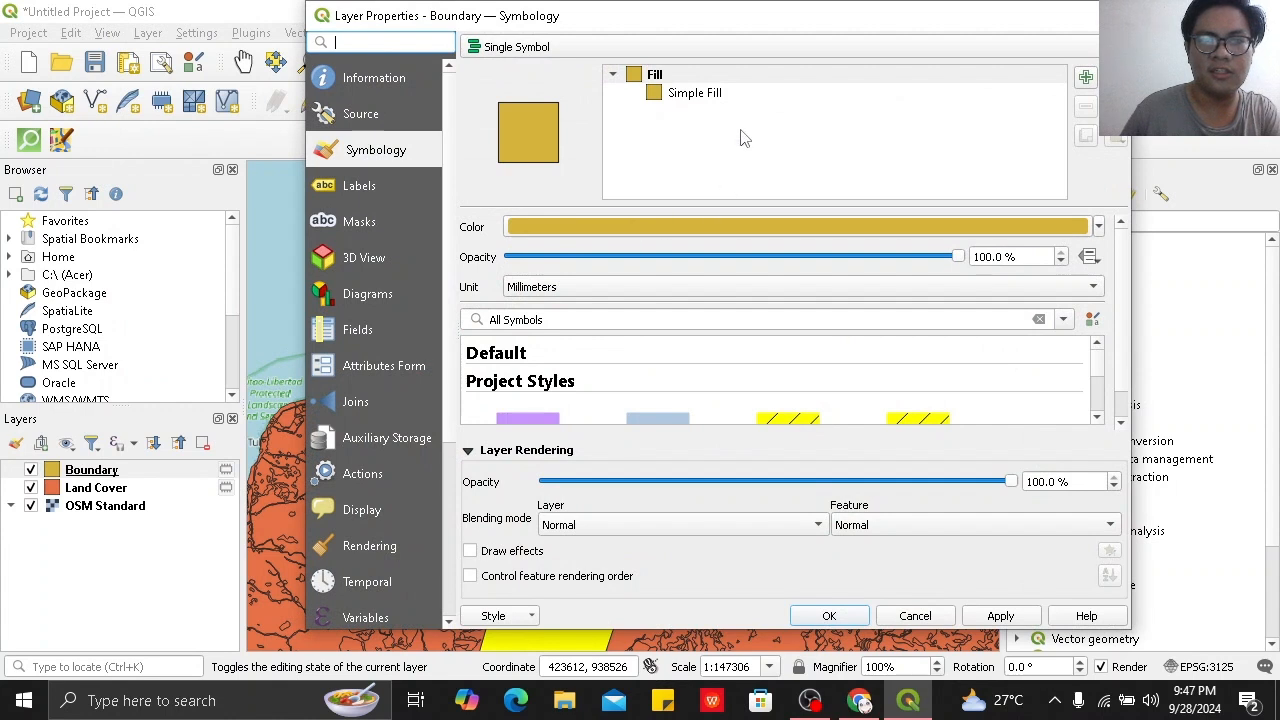
pyautogui.click(752, 94)
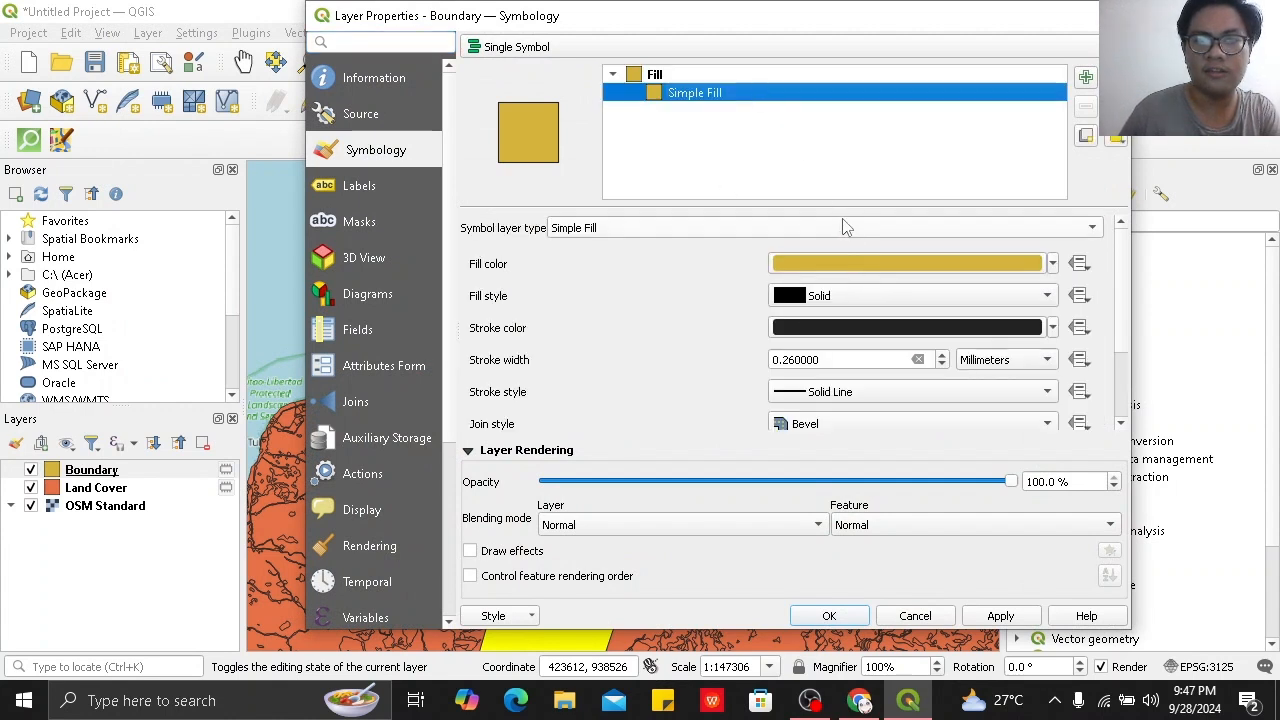
pyautogui.click(843, 228)
pyautogui.click(843, 228)
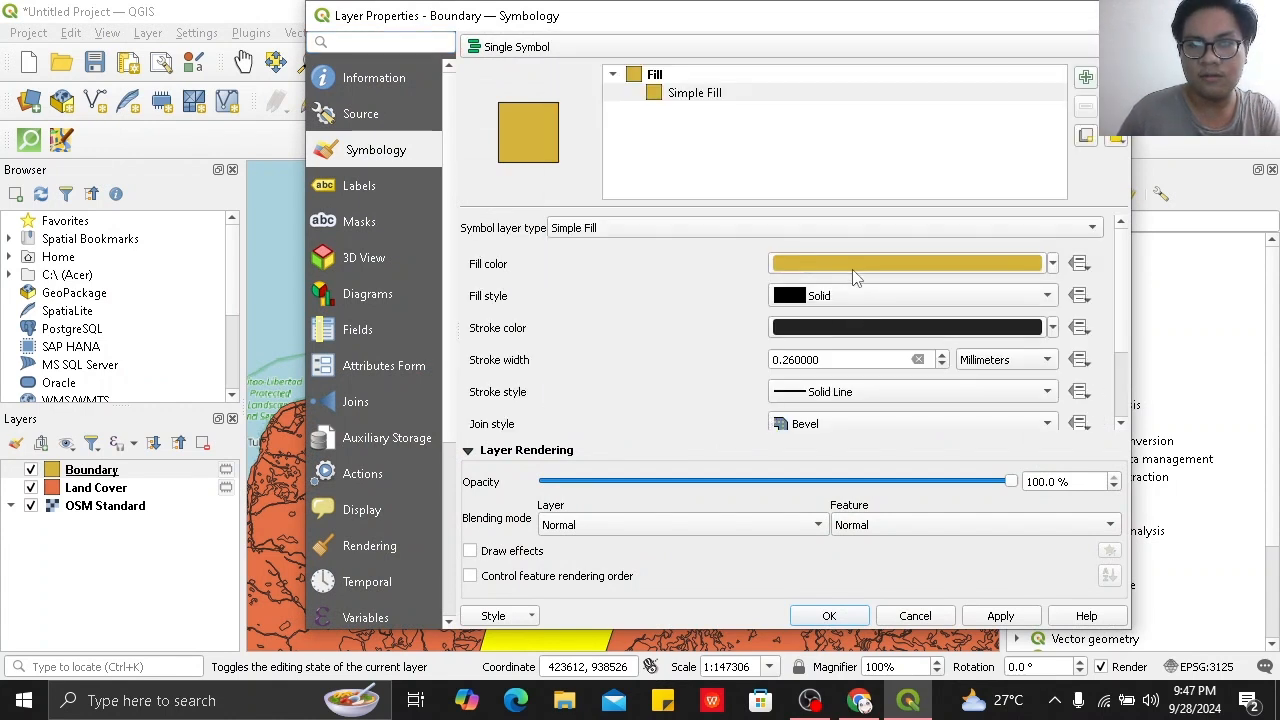
pyautogui.click(817, 224)
pyautogui.click(714, 386)
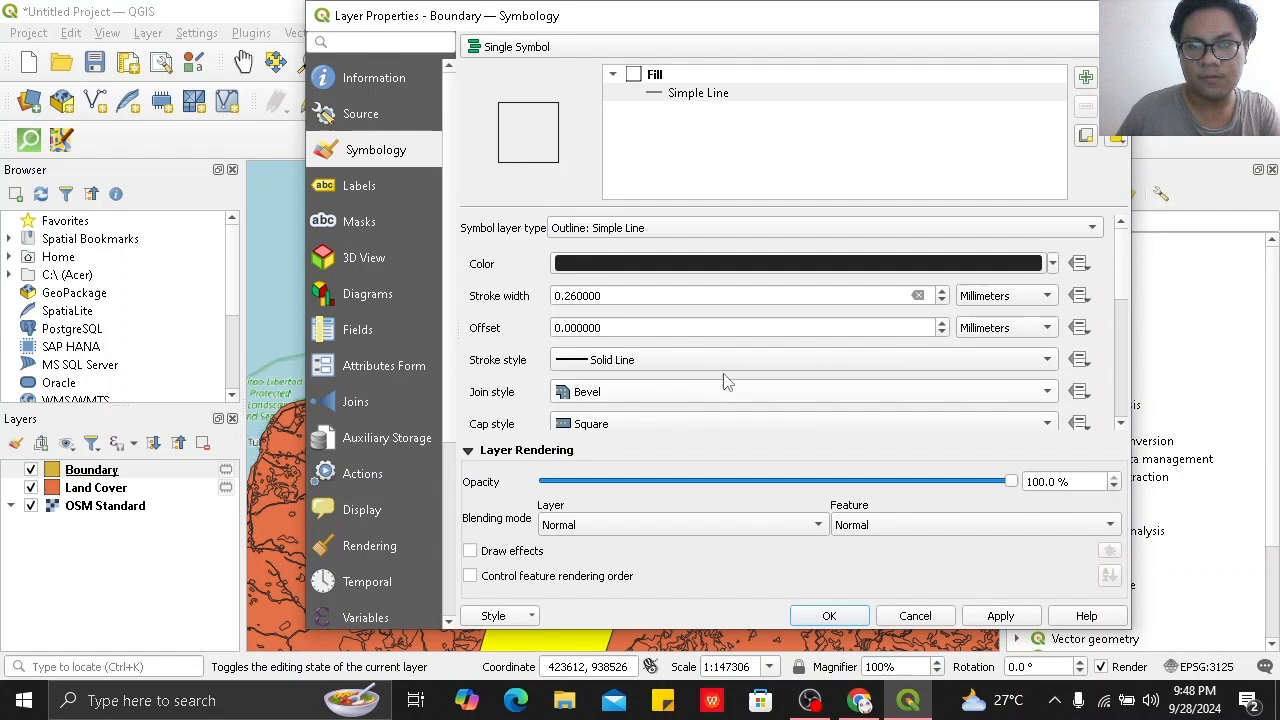
# Set the Boundary outline's stroke width to 0.46 mm, apply the style and clear the feature selection.
pyautogui.click(941, 291)
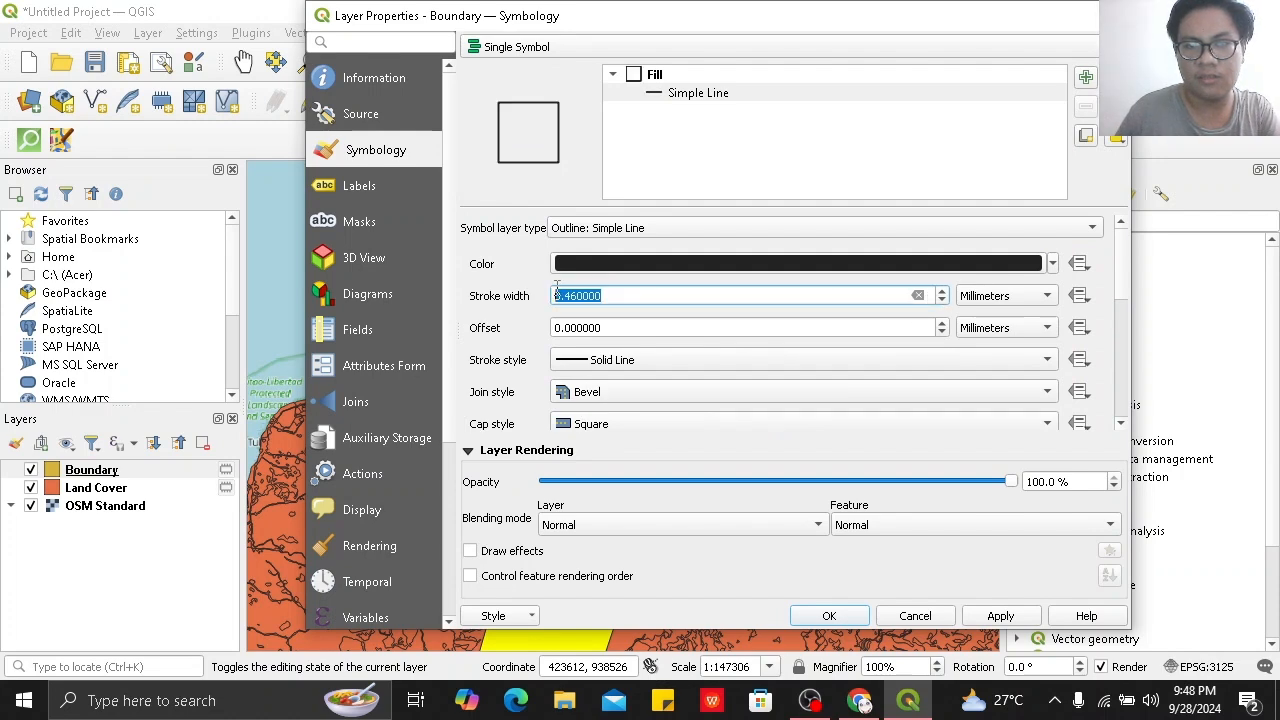
pyautogui.click(1000, 615)
pyautogui.click(840, 617)
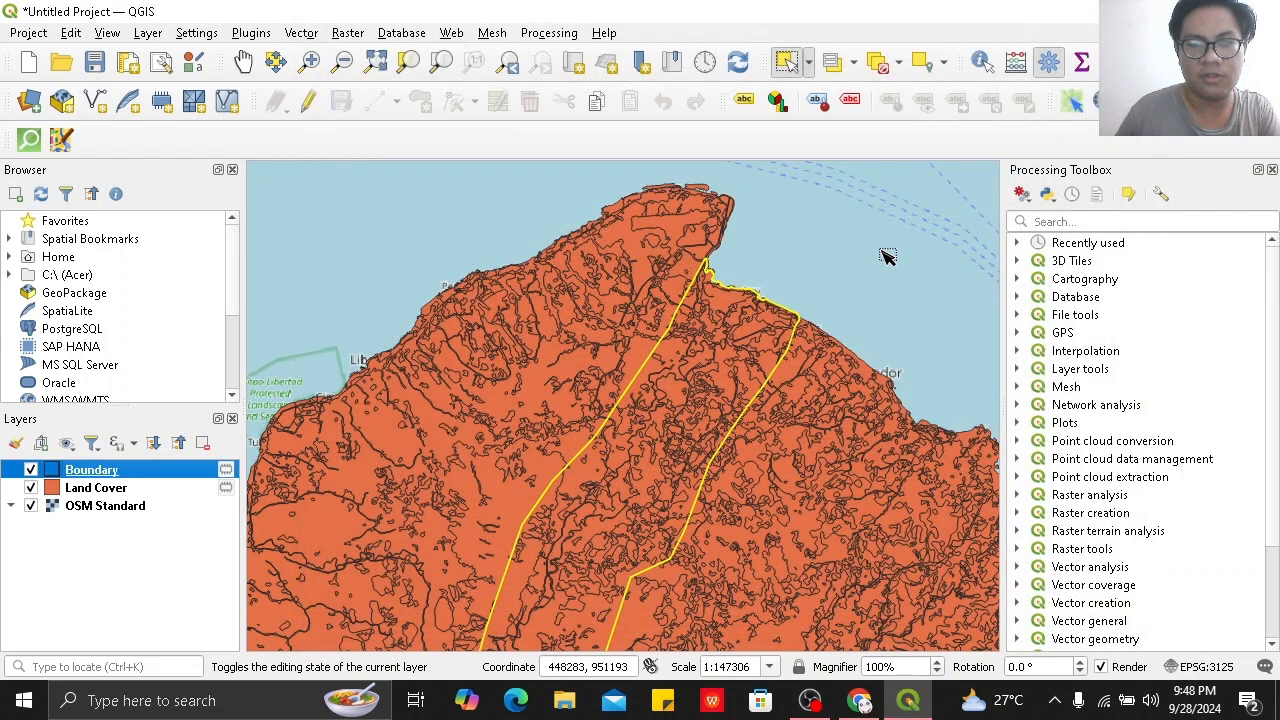
pyautogui.click(886, 257)
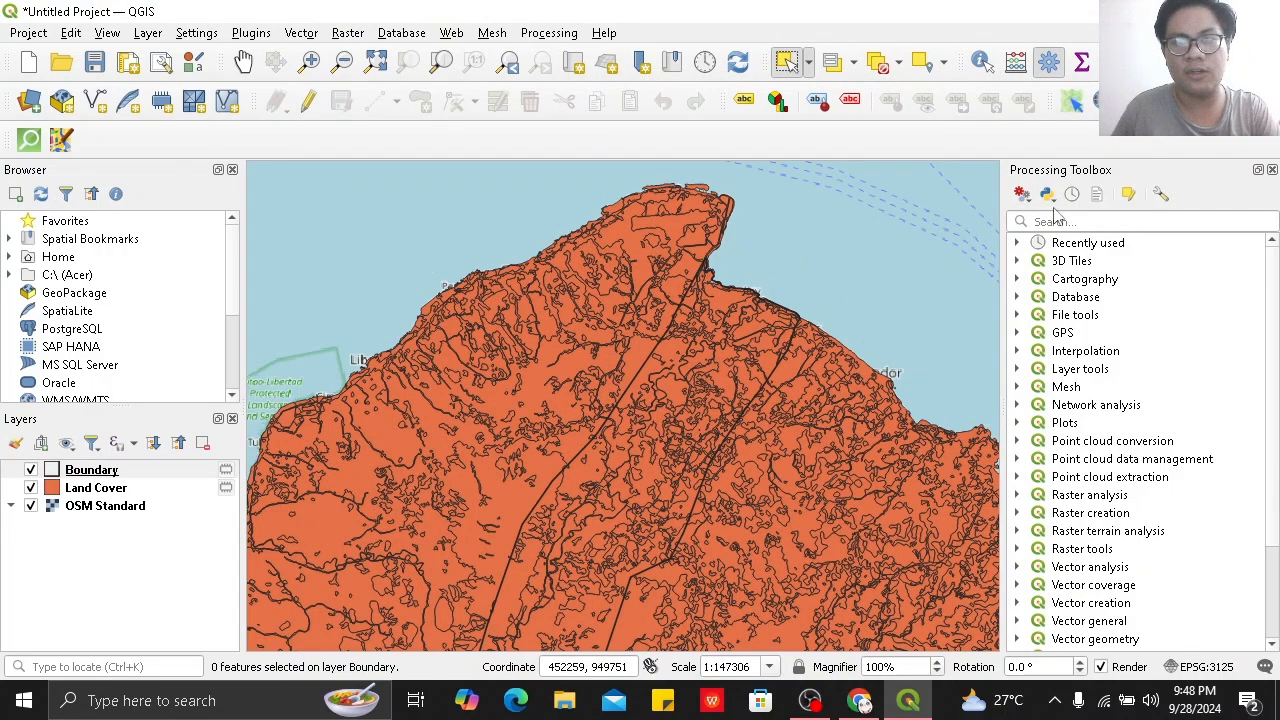
# Check that the Processing Toolbox is enabled, search it for "clip" and open Clip vector by mask layer.
pyautogui.click(110, 34)
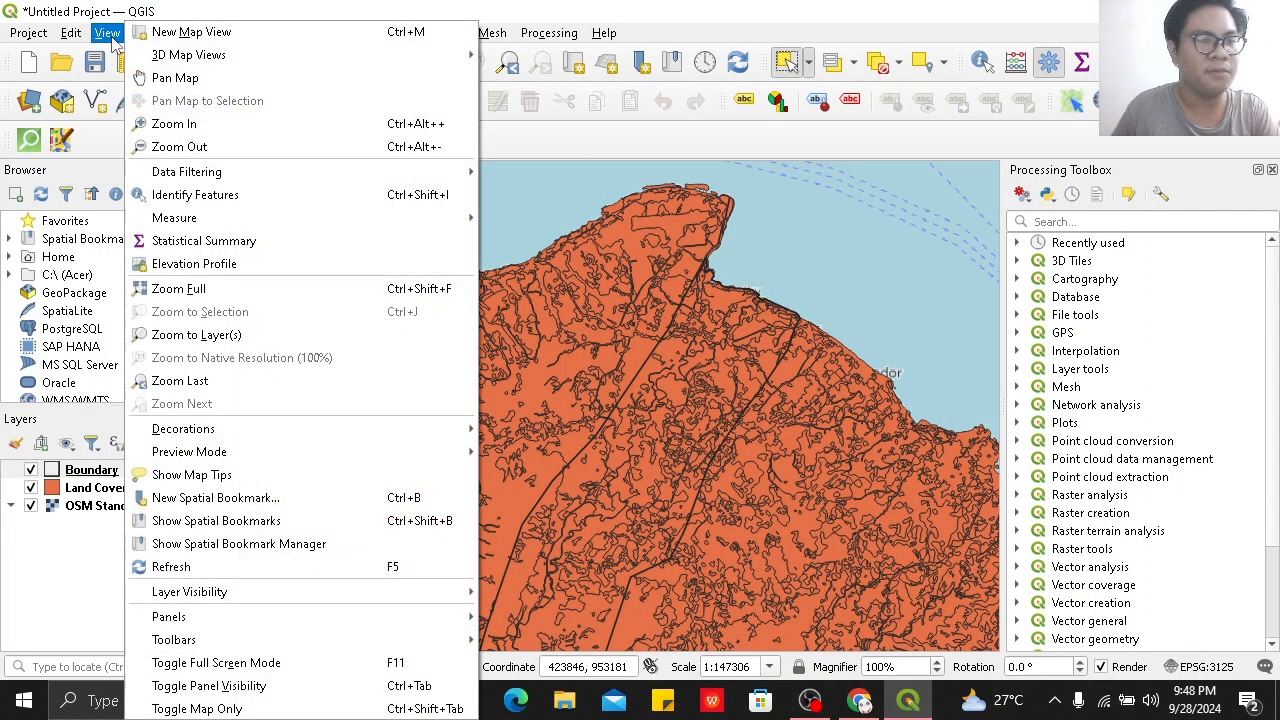
pyautogui.moveTo(274, 617)
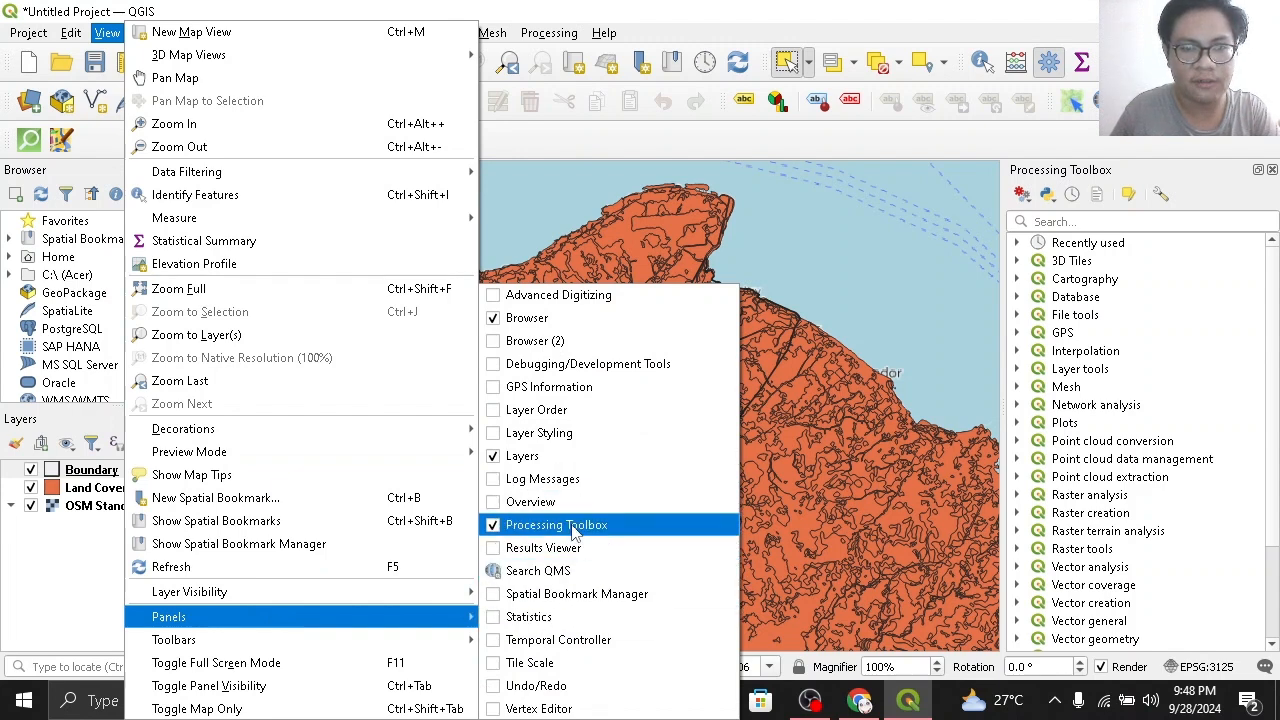
pyautogui.click(109, 34)
pyautogui.click(1091, 222)
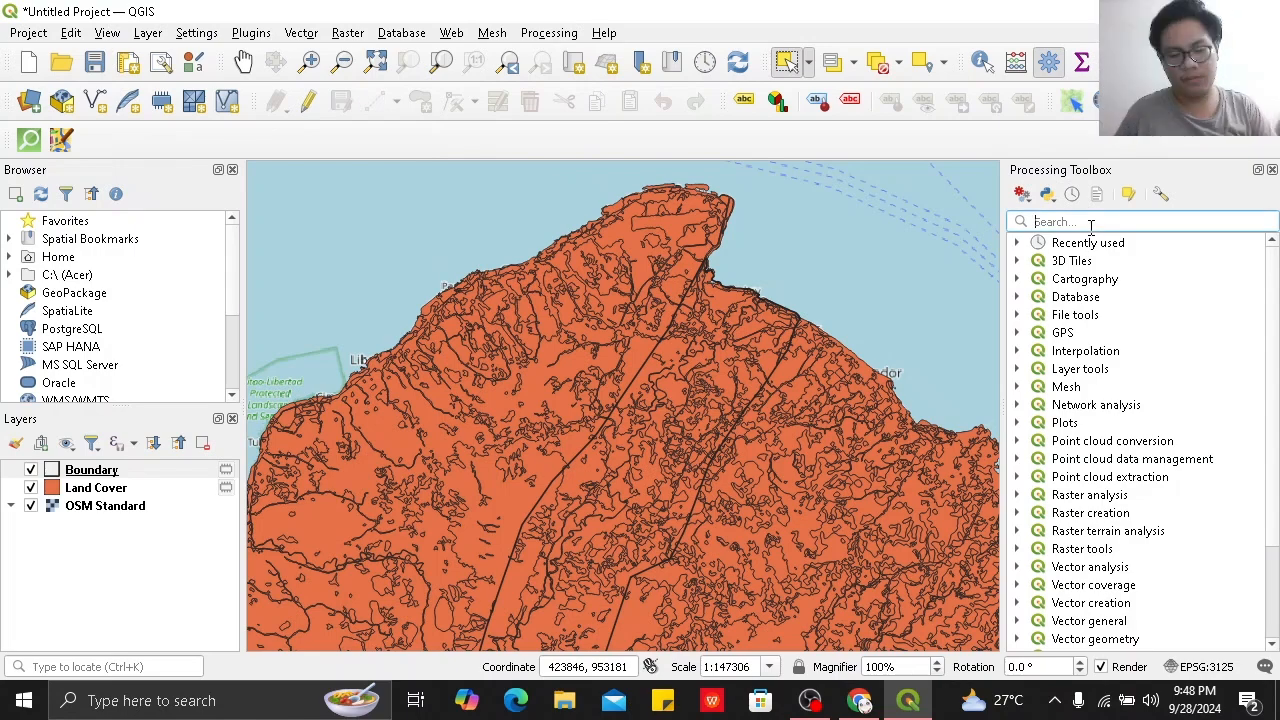
pyautogui.write('clip')
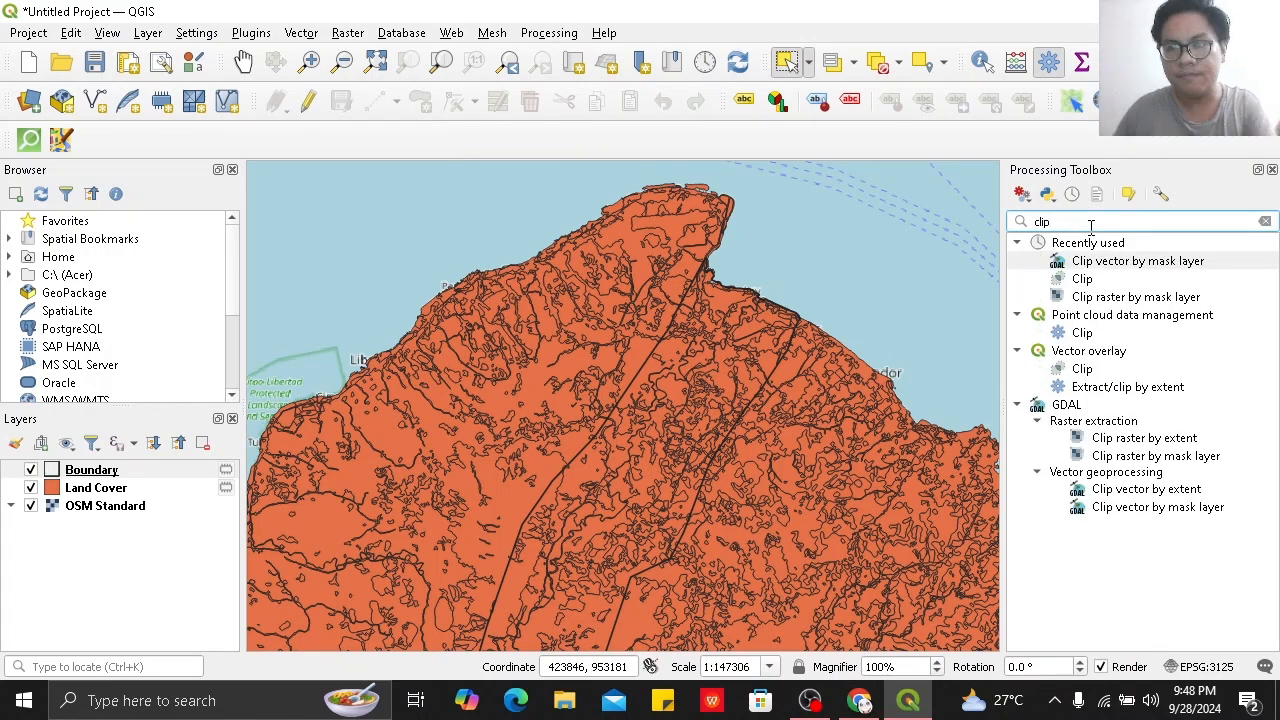
pyautogui.doubleClick(1200, 508)
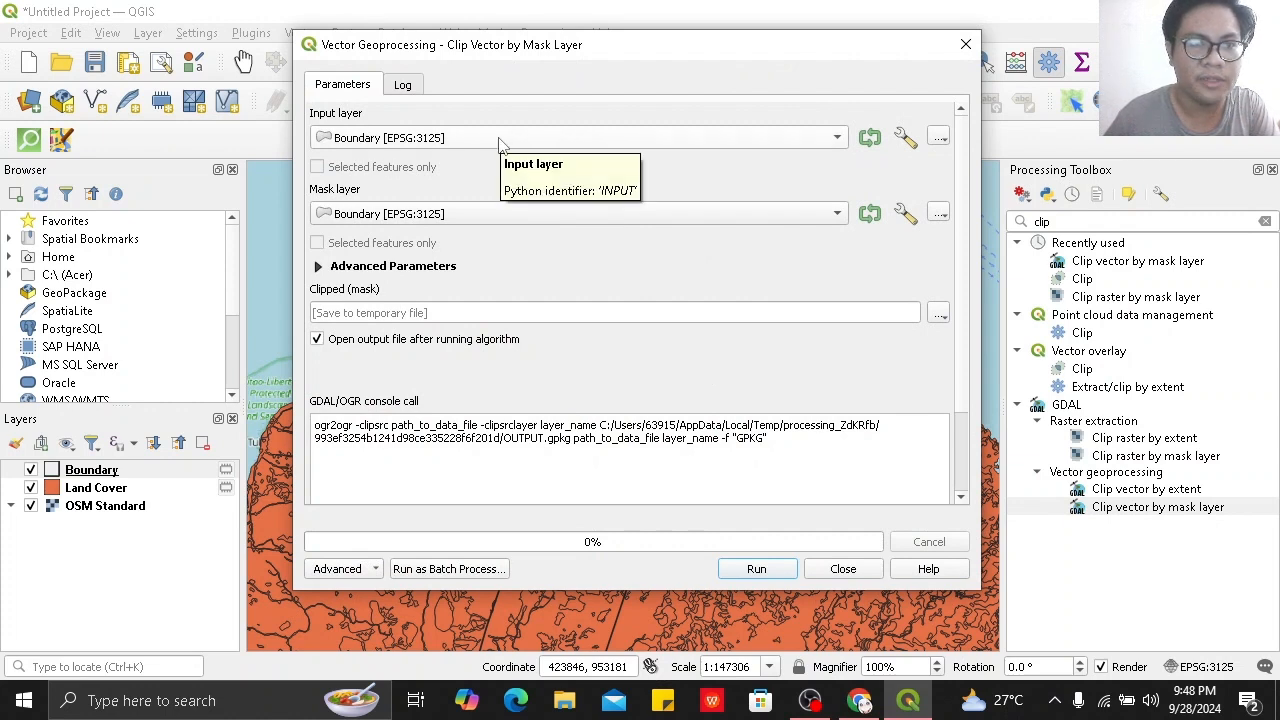
# Clip the Land Cover layer with Boundary as the mask layer, output it to a temporary file and close the tool.
pyautogui.click(500, 214)
pyautogui.click(505, 140)
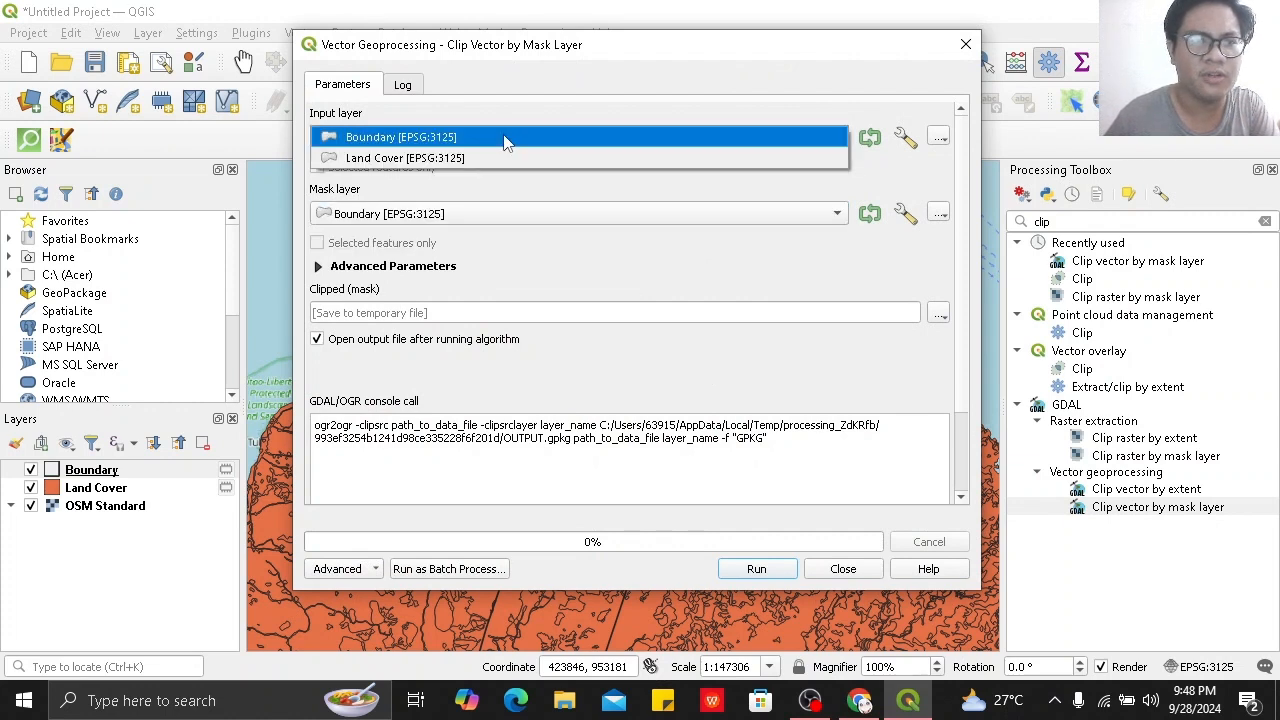
pyautogui.click(505, 158)
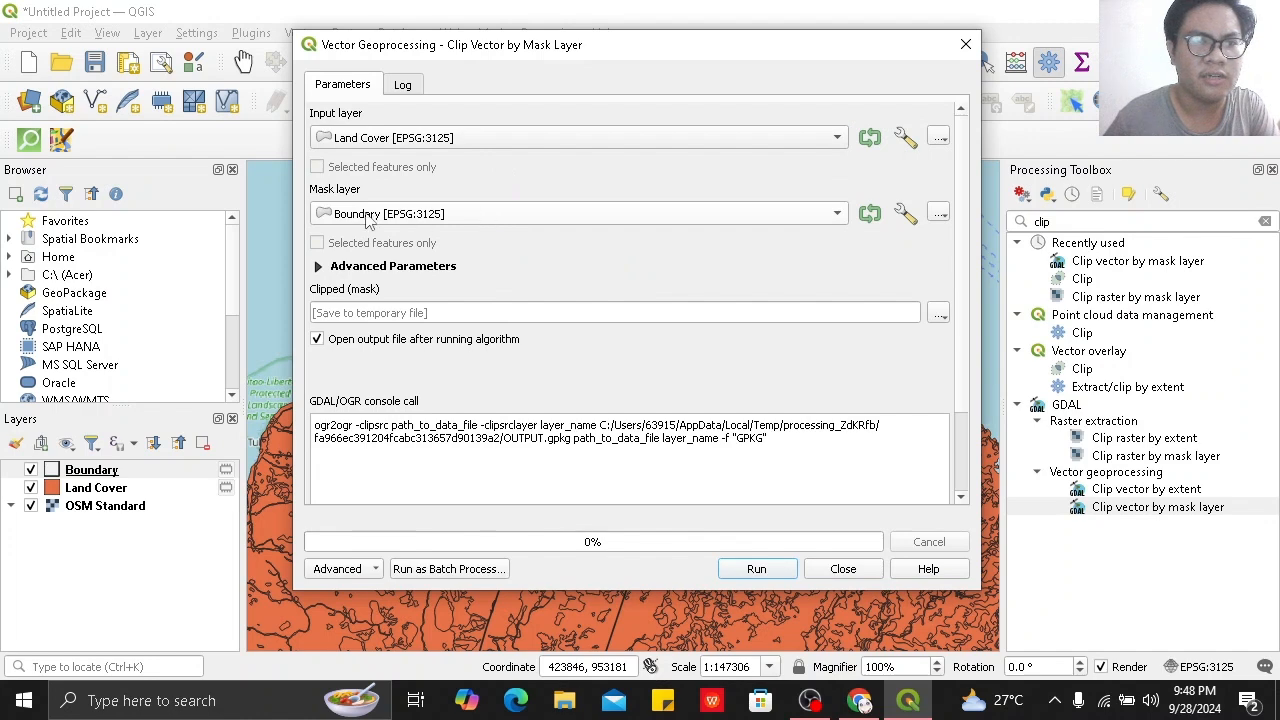
pyautogui.click(779, 570)
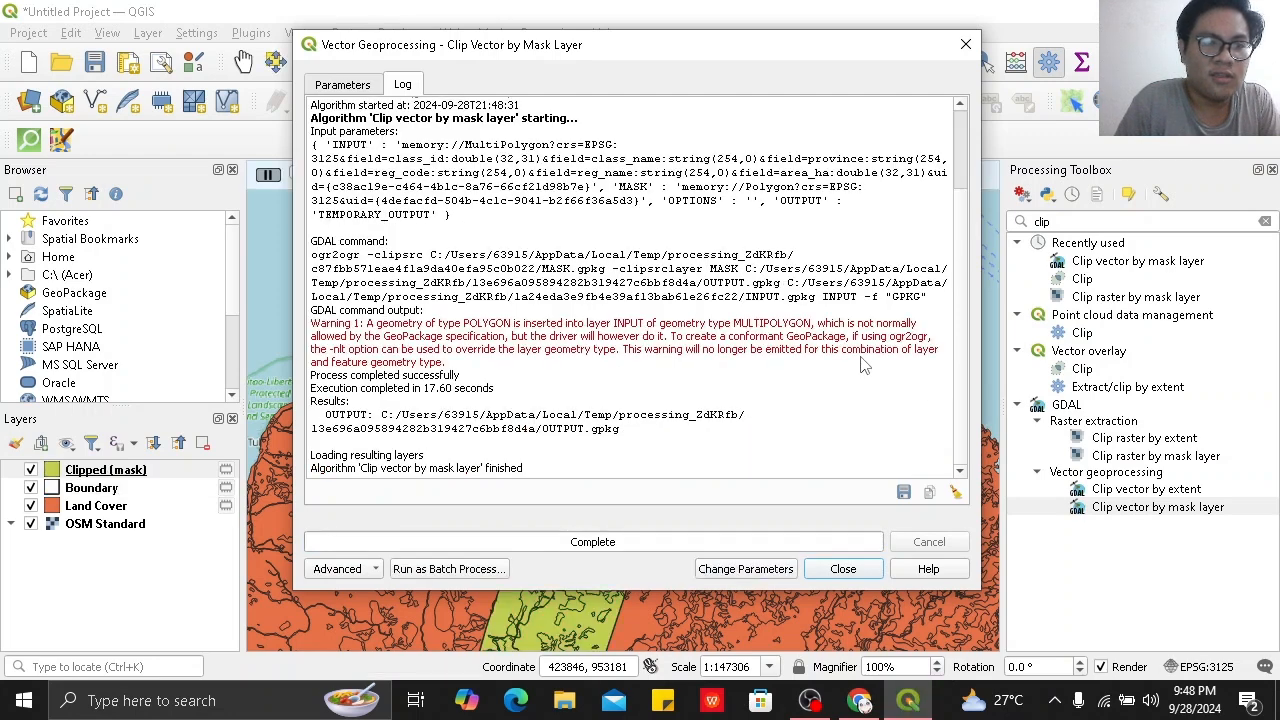
pyautogui.click(843, 569)
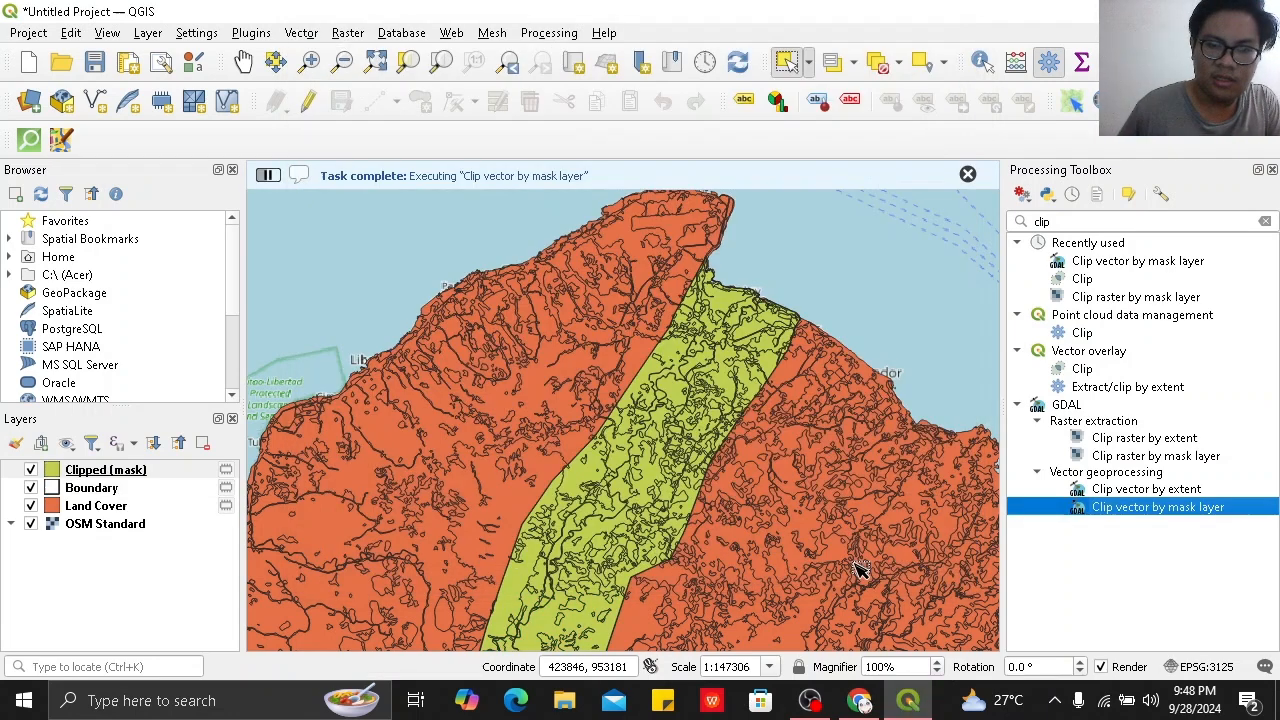
# Hide and remove the unclipped Land Cover layer, and place the Clipped (mask) layer beneath Boundary.
pyautogui.click(30, 505)
pyautogui.rightClick(80, 506)
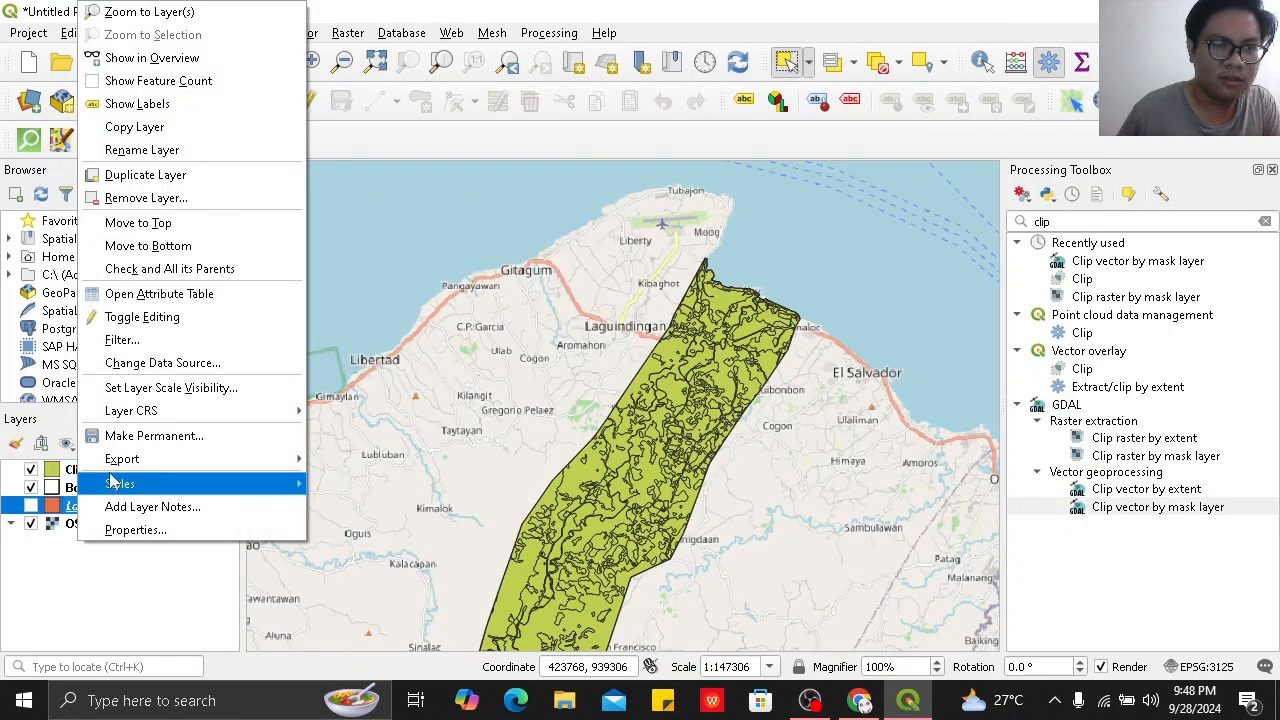
pyautogui.click(146, 197)
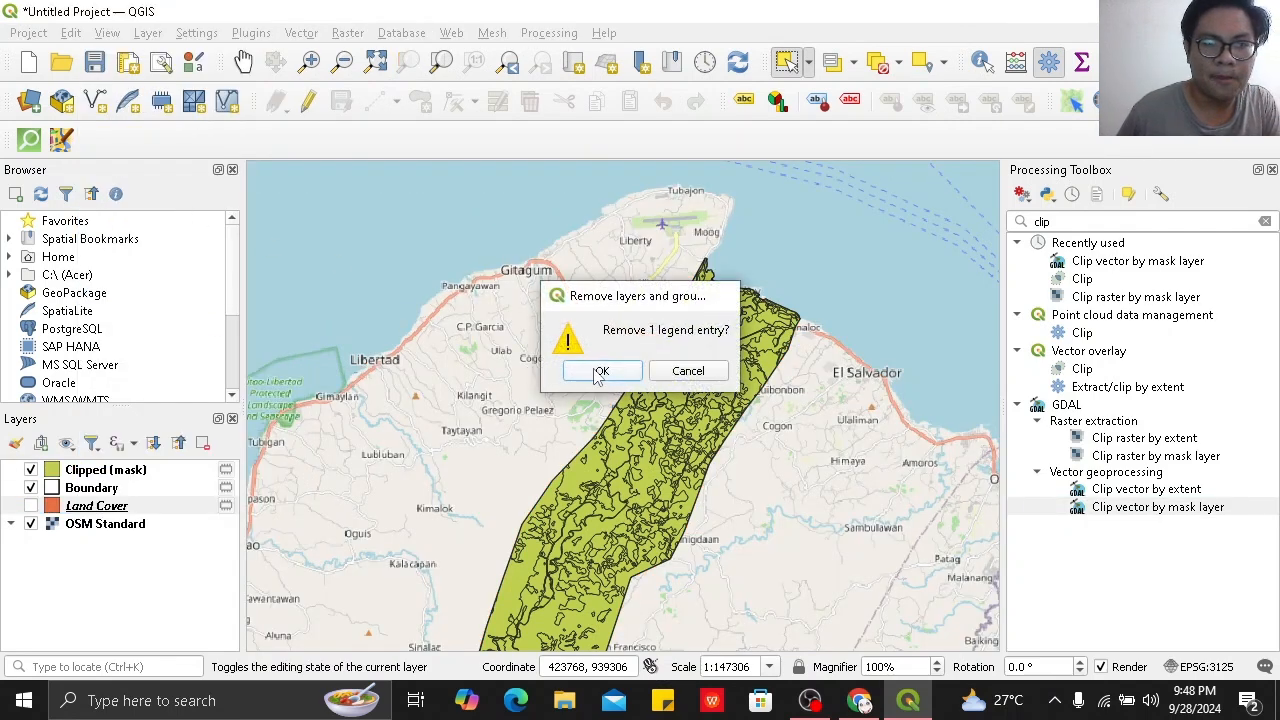
pyautogui.click(600, 371)
pyautogui.moveTo(121, 490); pyautogui.dragTo(114, 477)
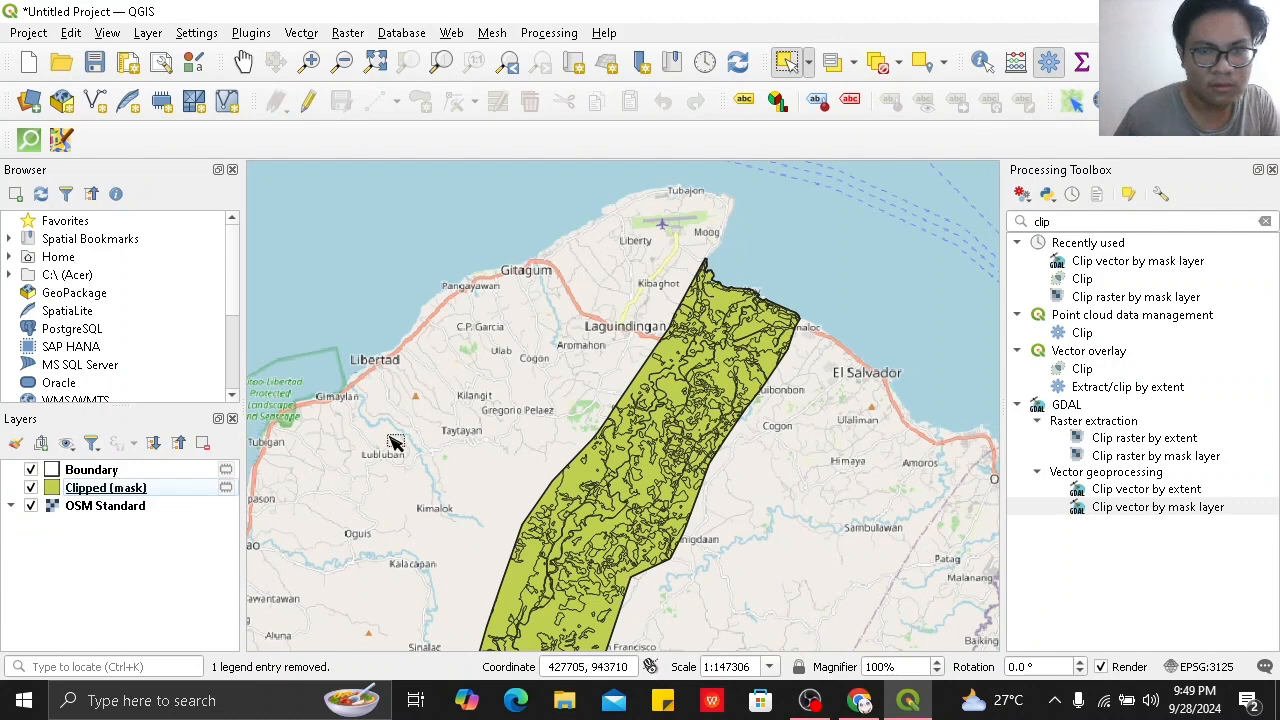
pyautogui.click(132, 489)
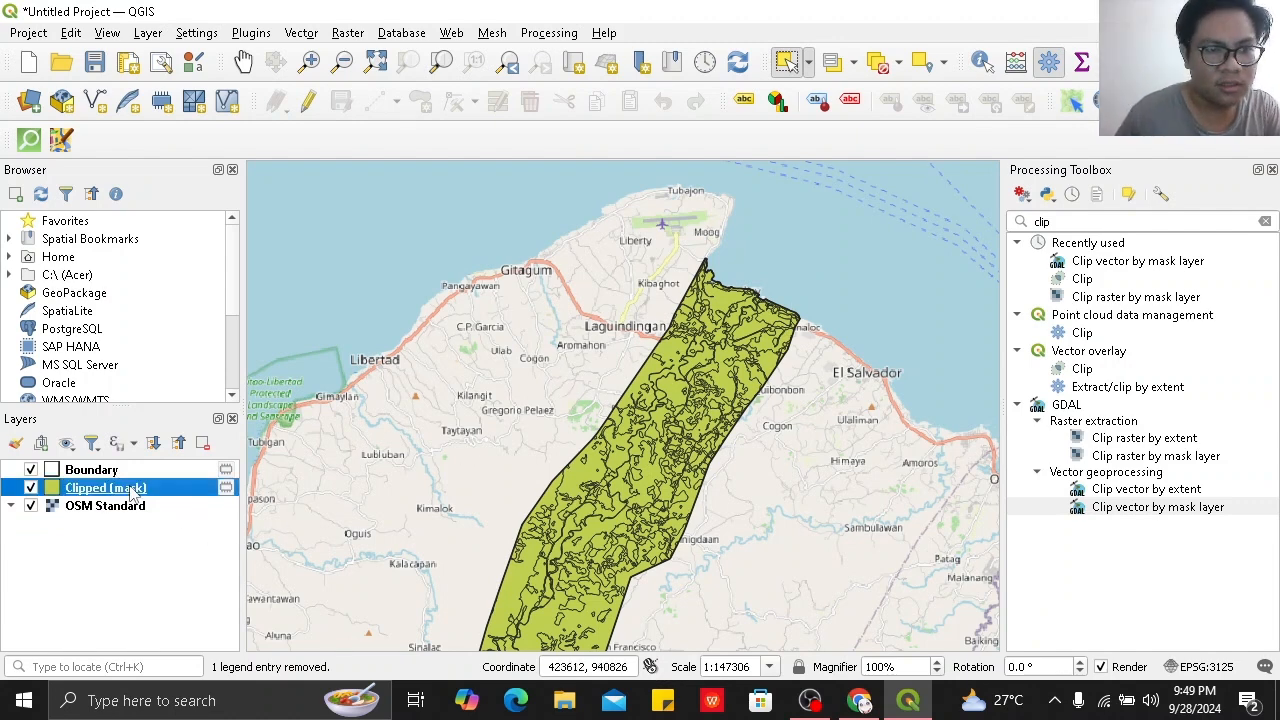
pyautogui.rightClick(132, 489)
pyautogui.click(107, 491)
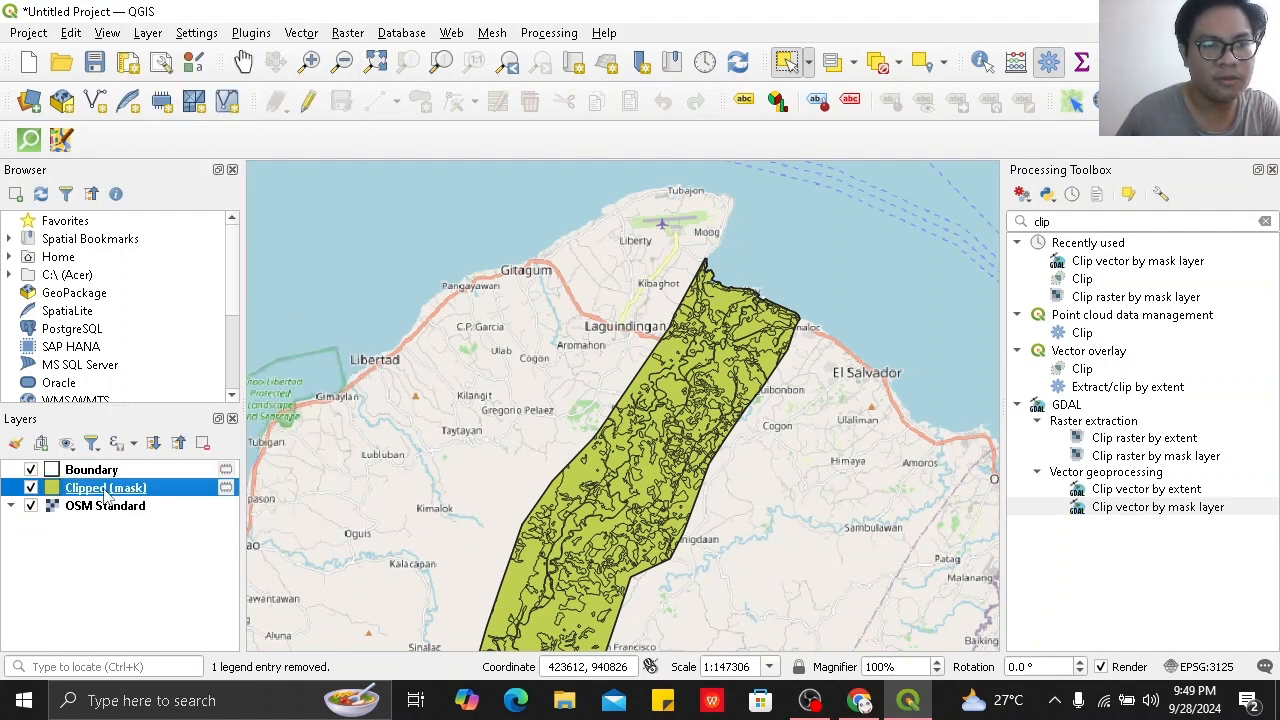
pyautogui.rightClick(107, 491)
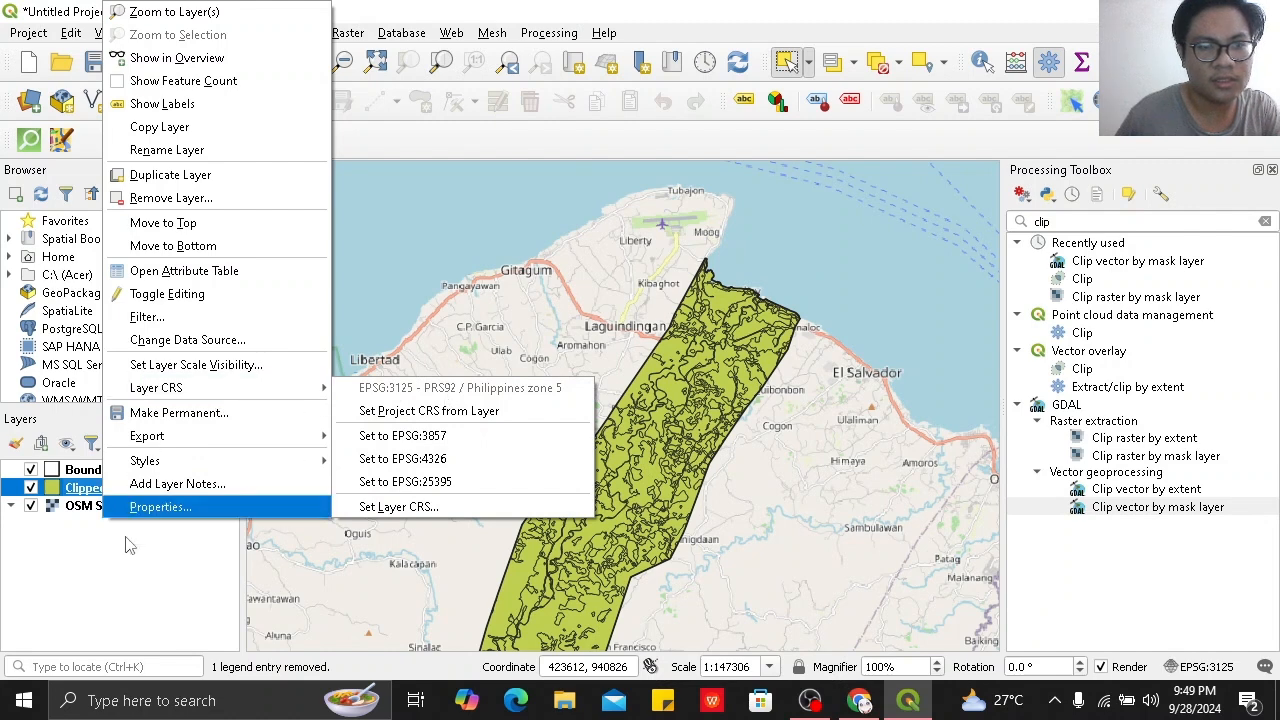
pyautogui.click(76, 581)
pyautogui.click(76, 581)
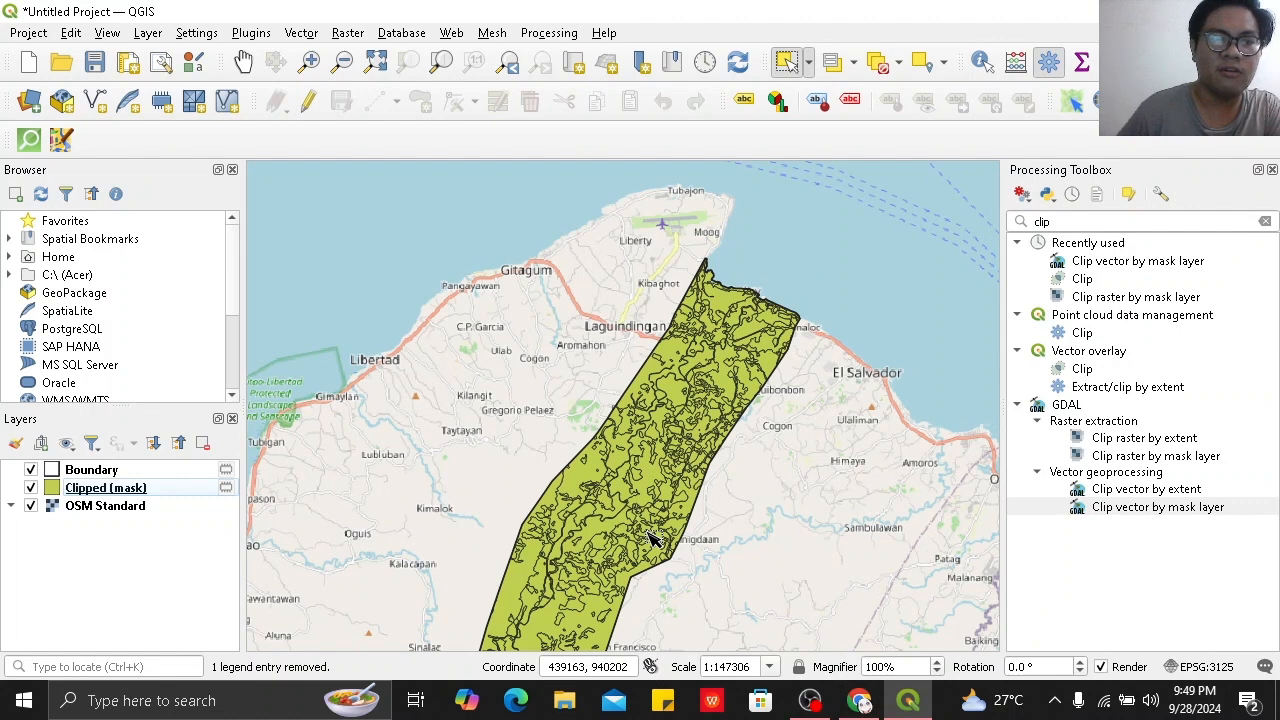
# Rename the Clipped (mask) layer to Land Cover.
pyautogui.rightClick(128, 498)
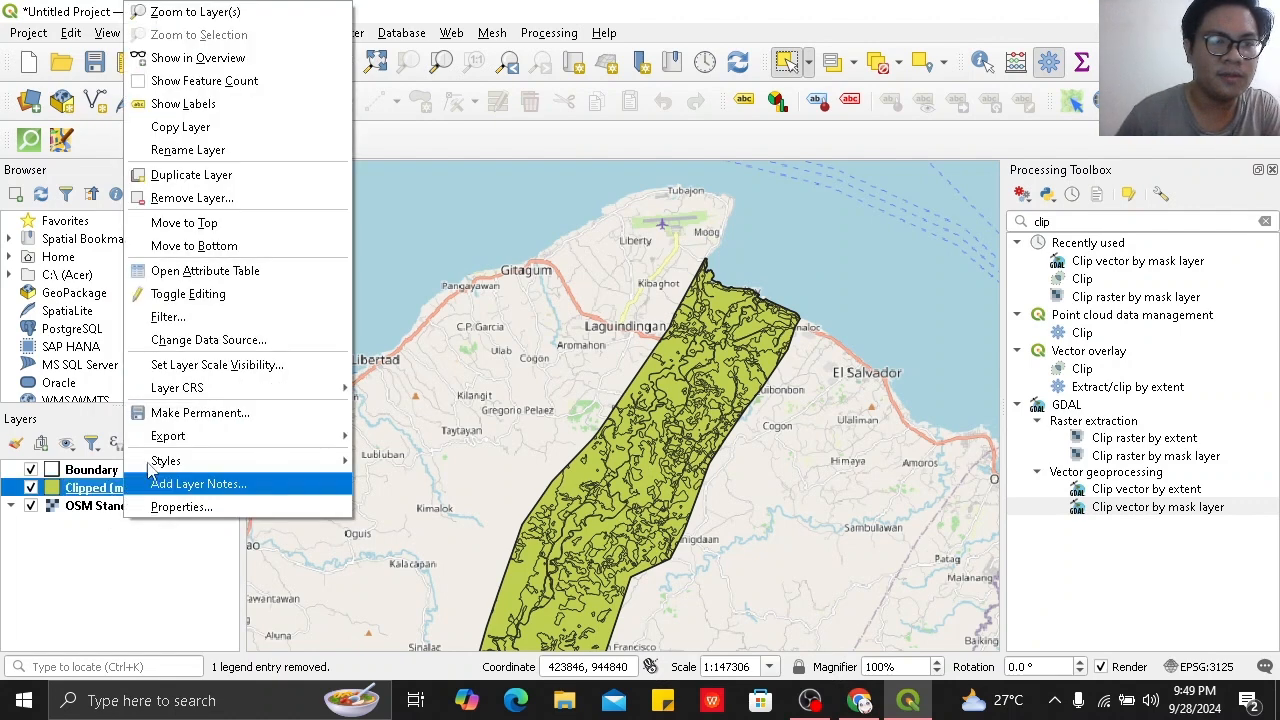
pyautogui.click(220, 153)
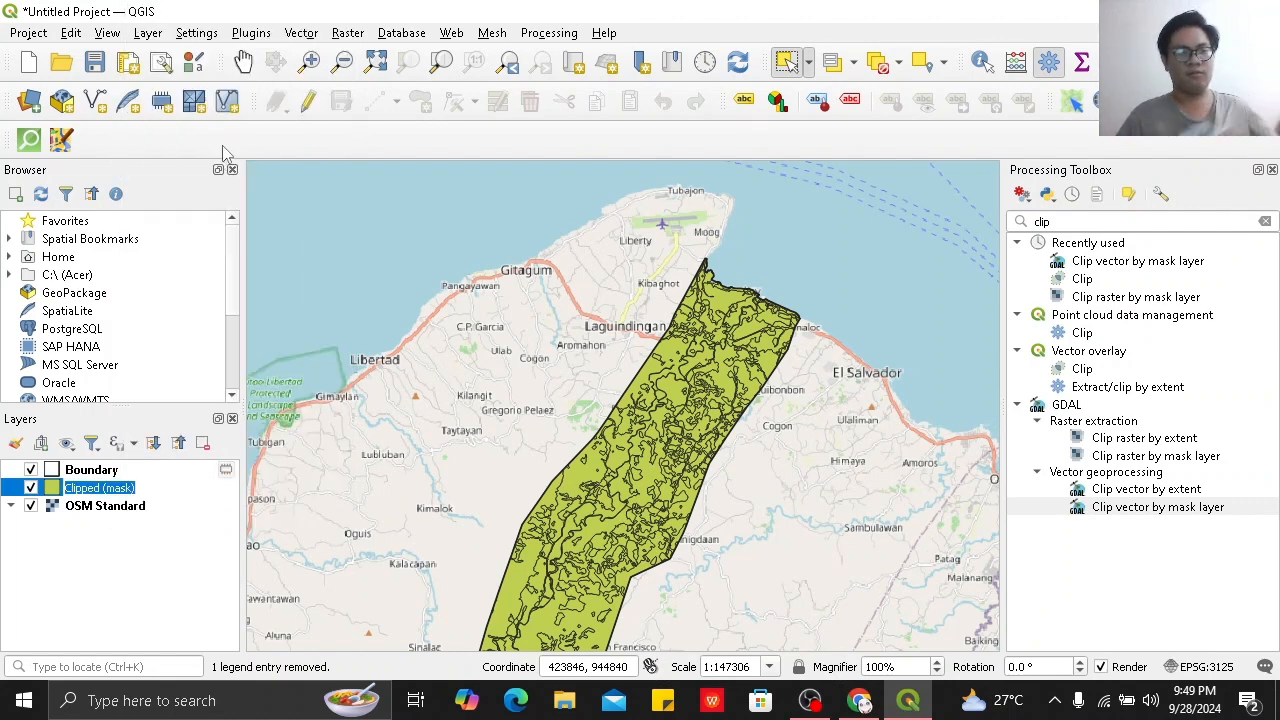
pyautogui.write('Lan')
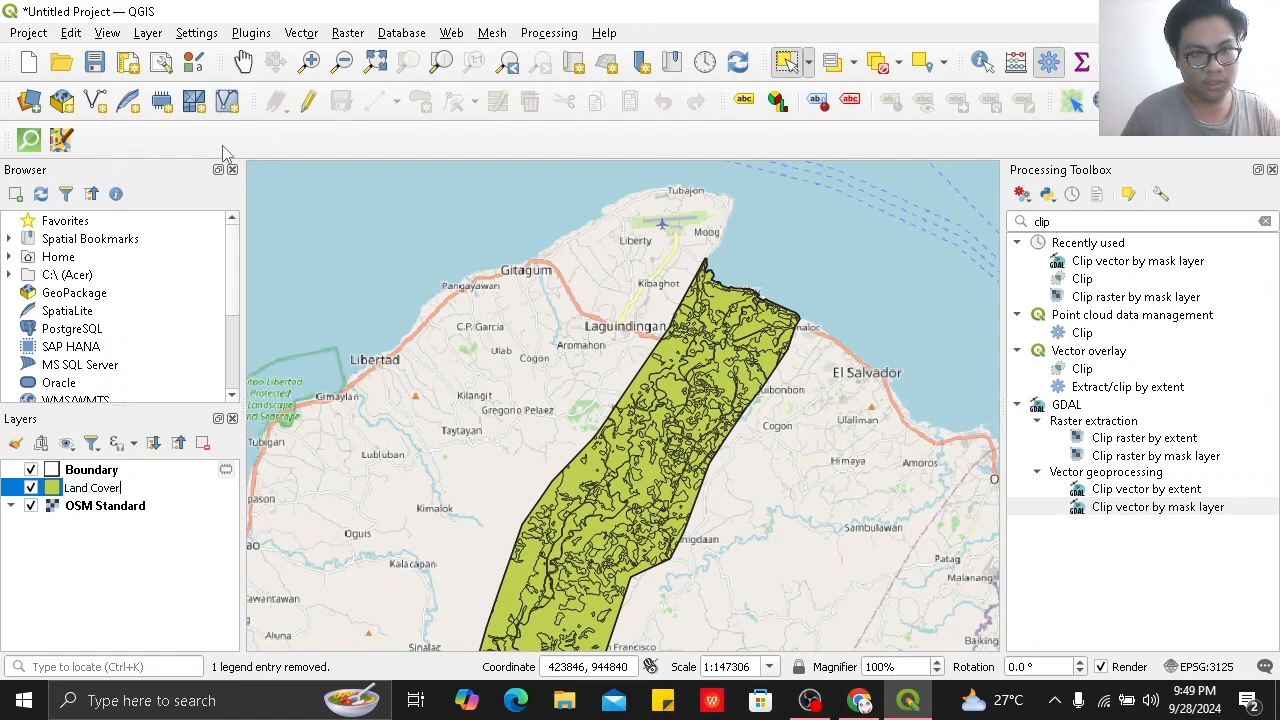
pyautogui.write('d Cover')
pyautogui.press('Return')
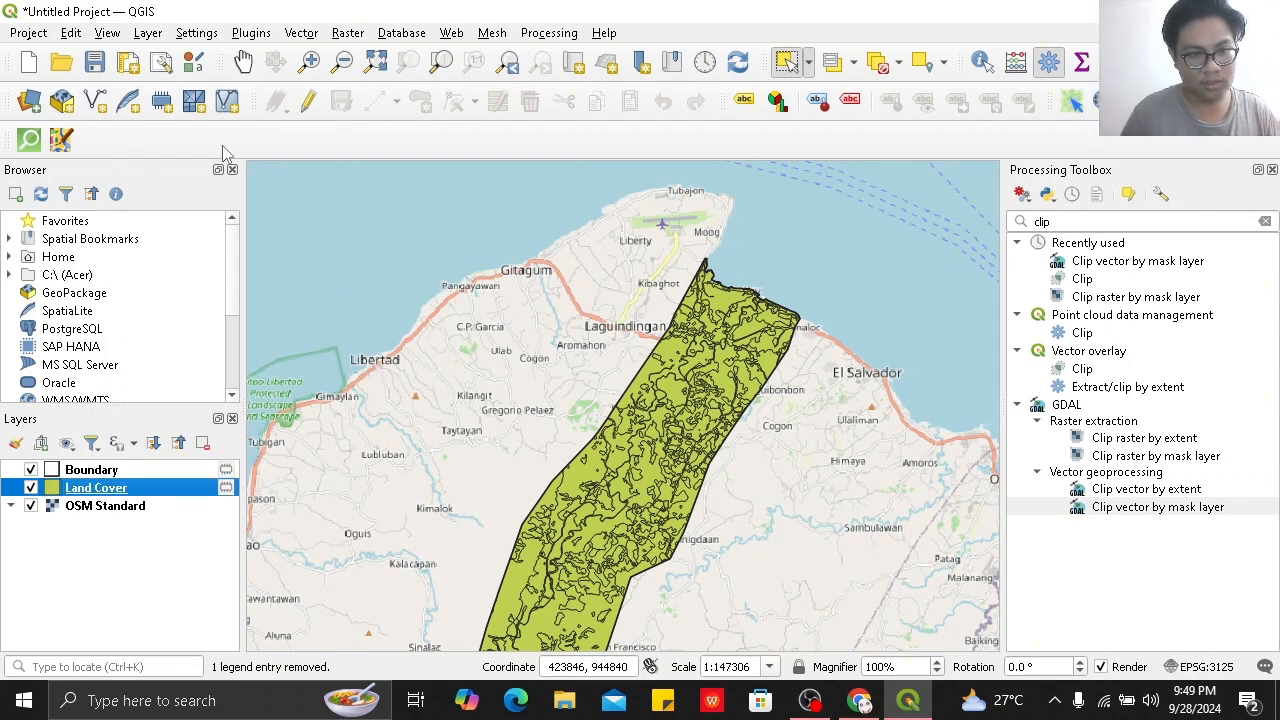
pyautogui.click(166, 581)
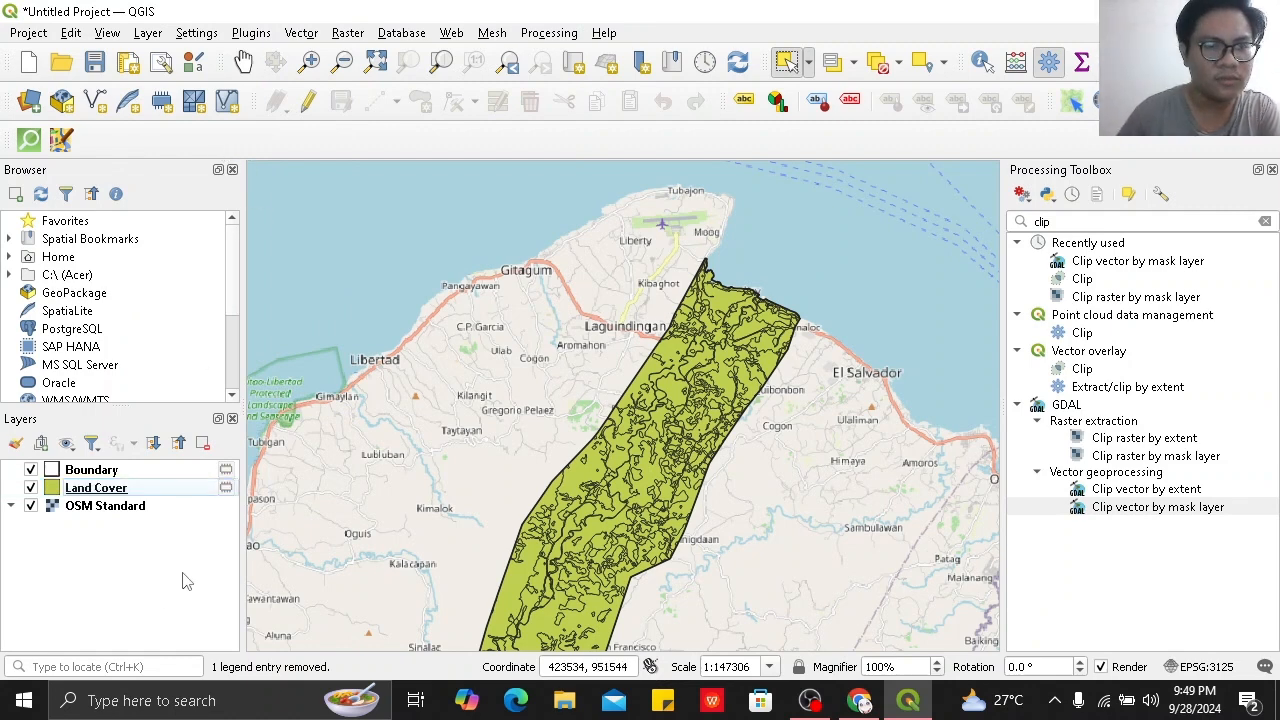
# From the Land Cover attribute table, build the Select by Expression query "class_name" = 'Annual Crop'.
pyautogui.rightClick(127, 490)
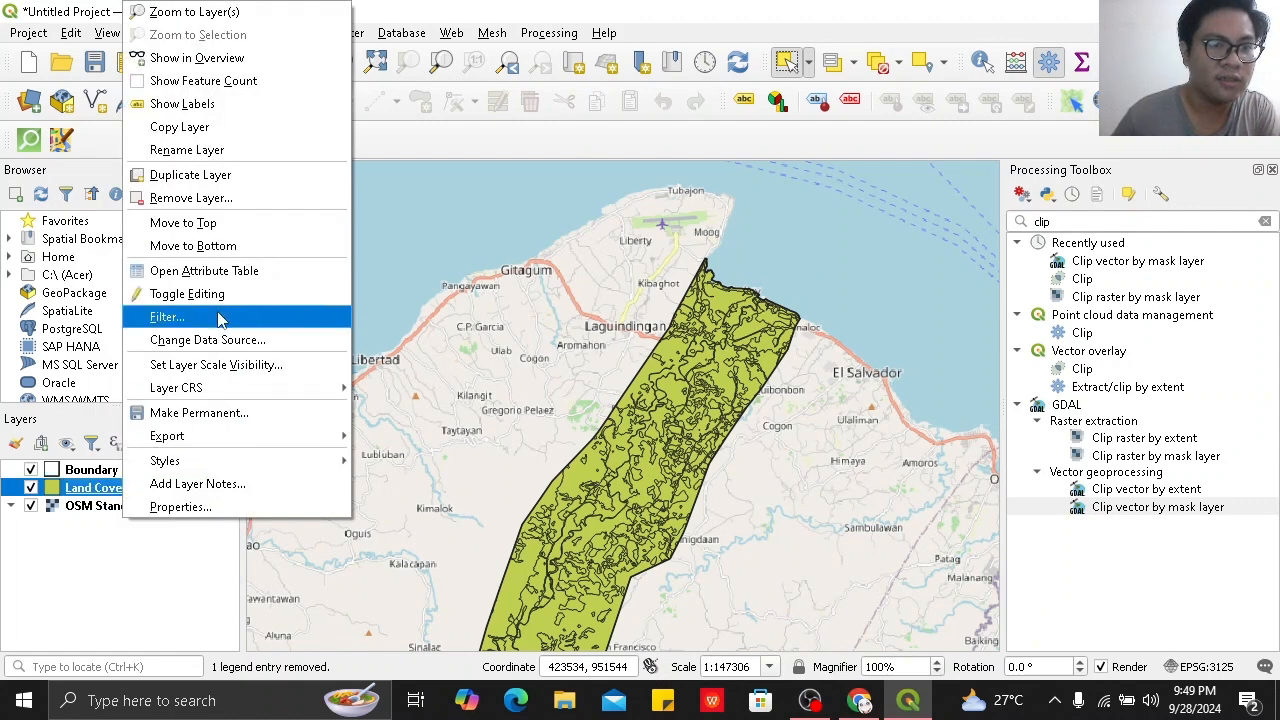
pyautogui.click(240, 277)
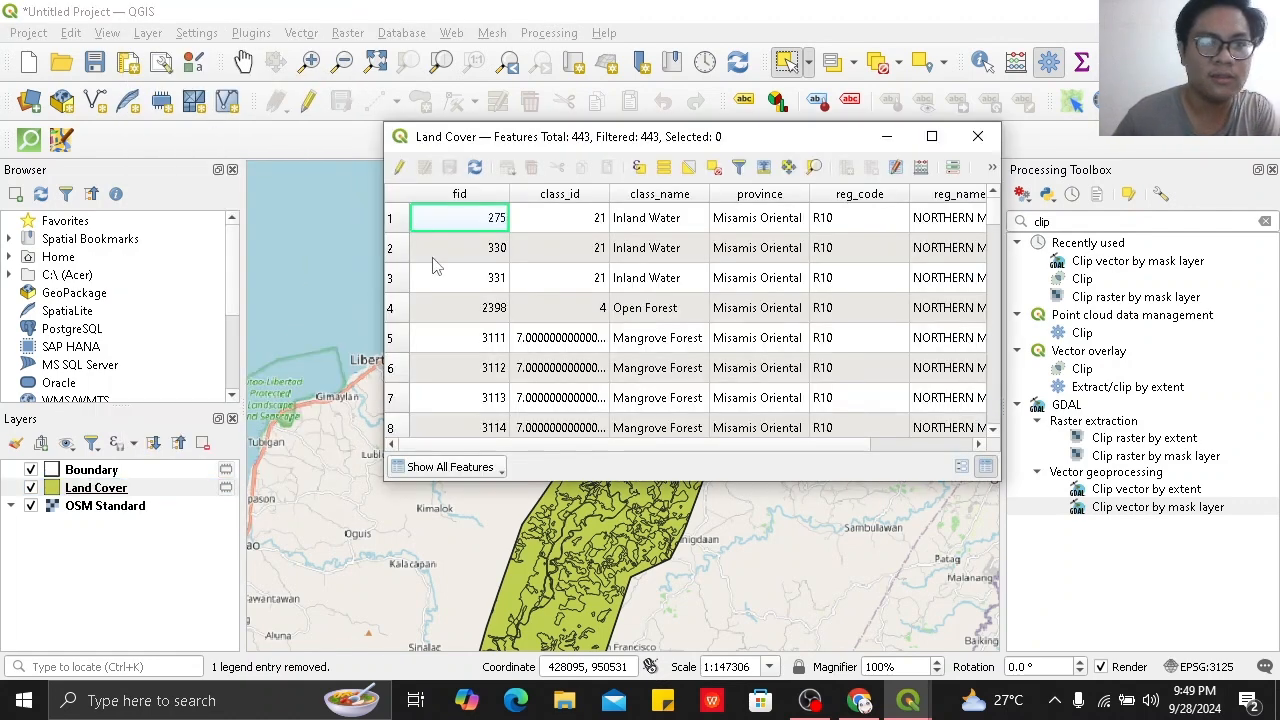
pyautogui.click(640, 167)
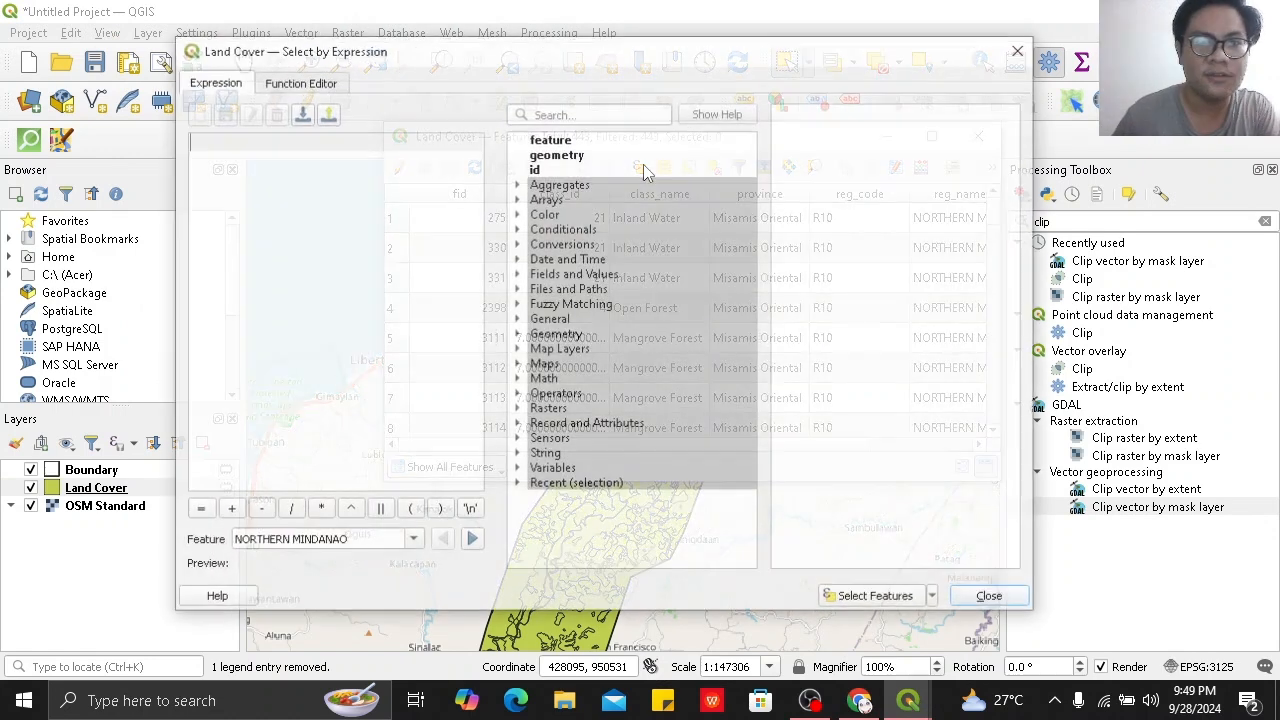
pyautogui.click(549, 275)
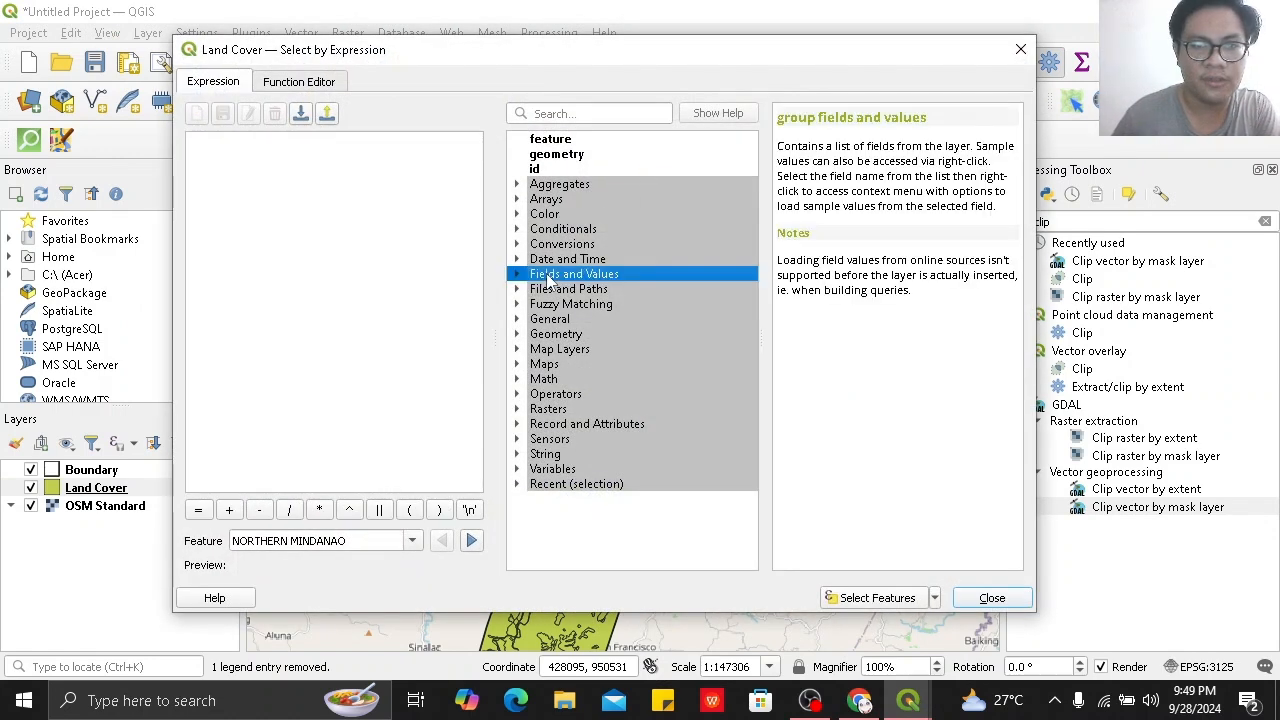
pyautogui.doubleClick(549, 278)
pyautogui.click(598, 391)
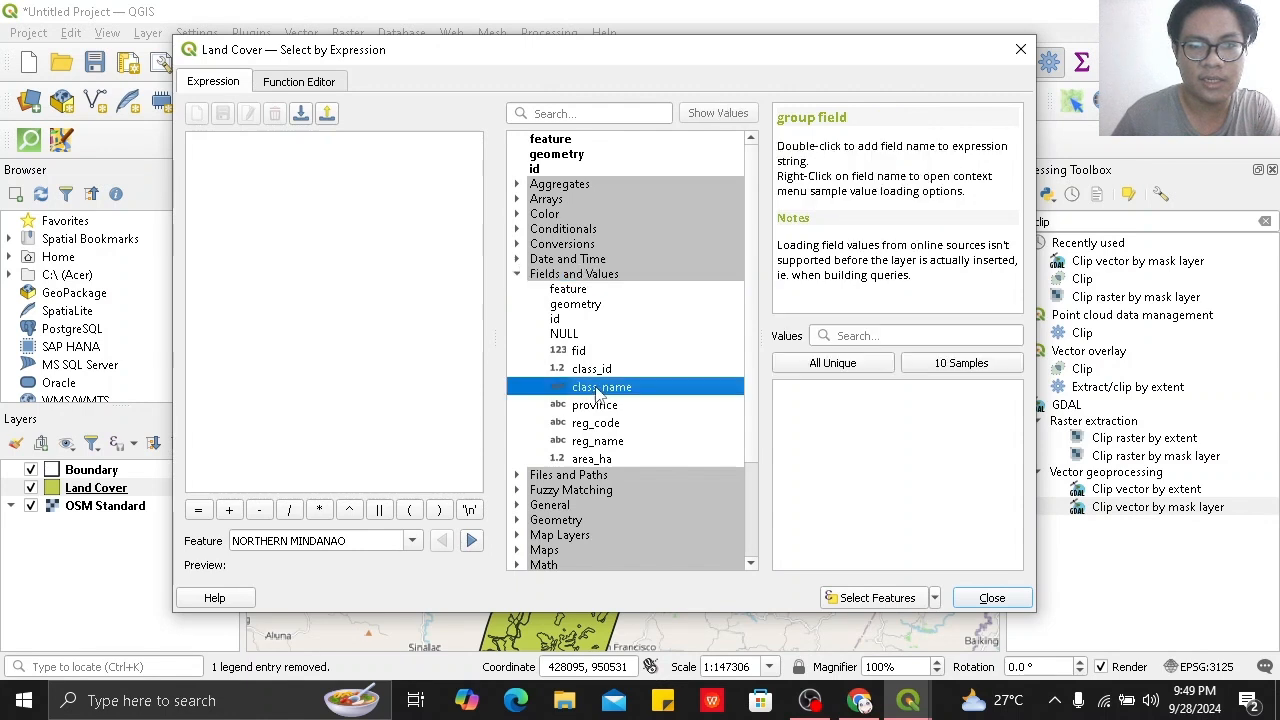
pyautogui.doubleClick(598, 389)
pyautogui.click(205, 512)
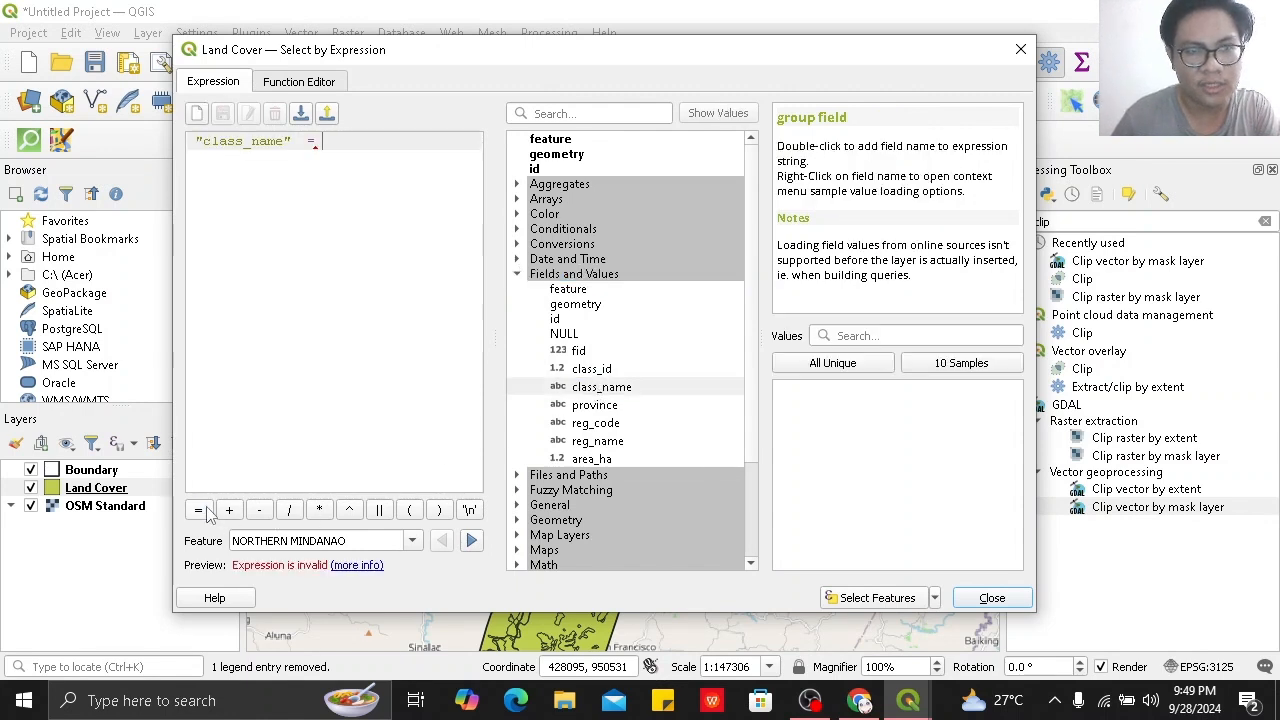
pyautogui.click(849, 366)
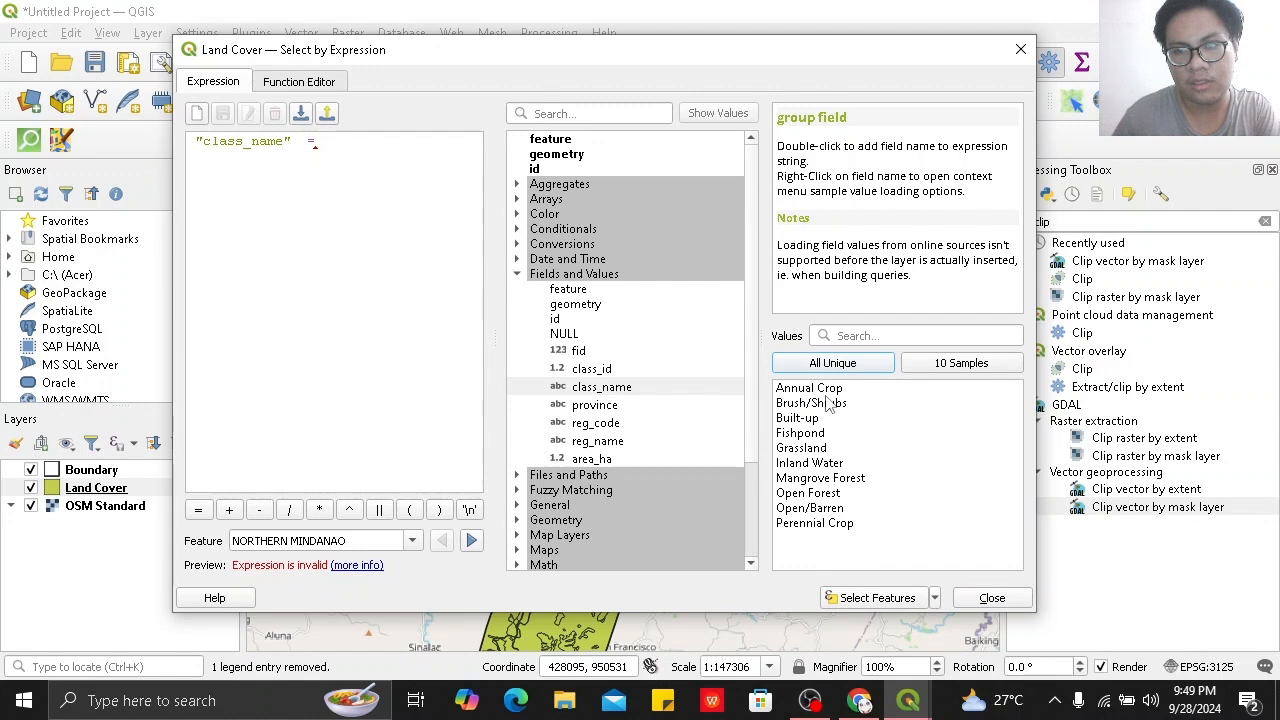
pyautogui.click(826, 390)
pyautogui.doubleClick(826, 390)
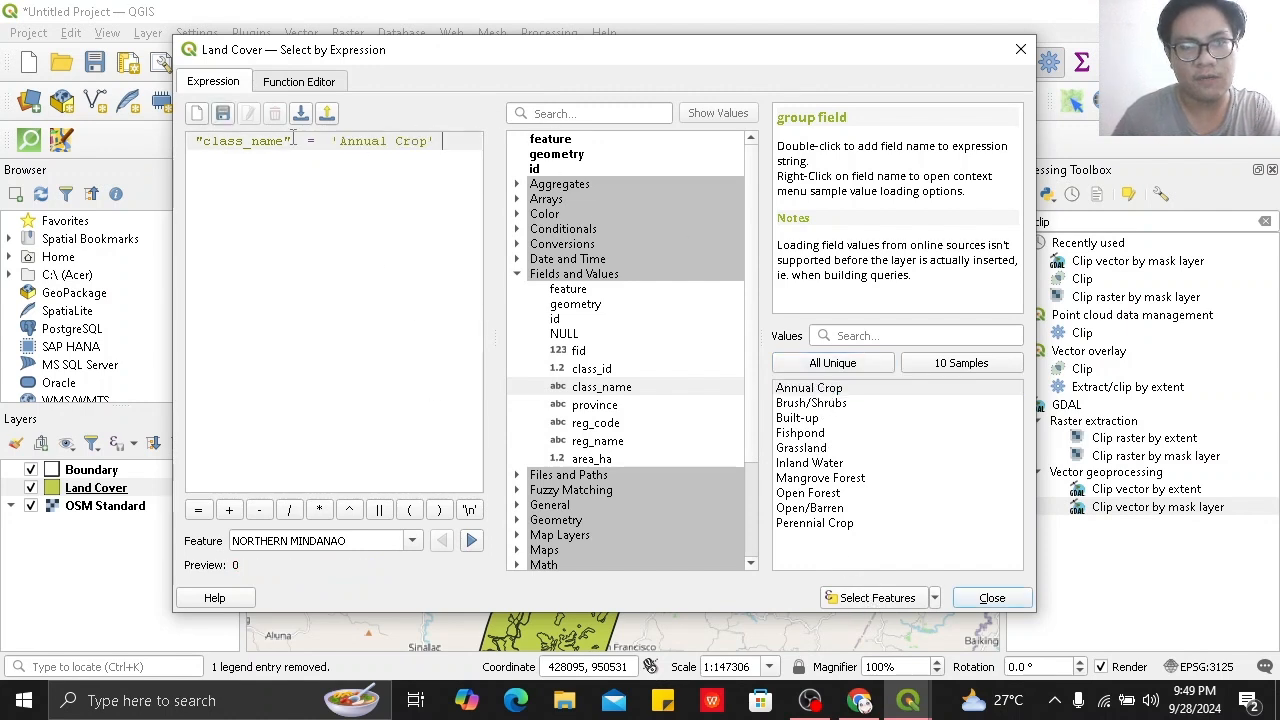
# Select the features matching the Annual Crop expression and close the expression dialog and attribute table.
pyautogui.click(868, 598)
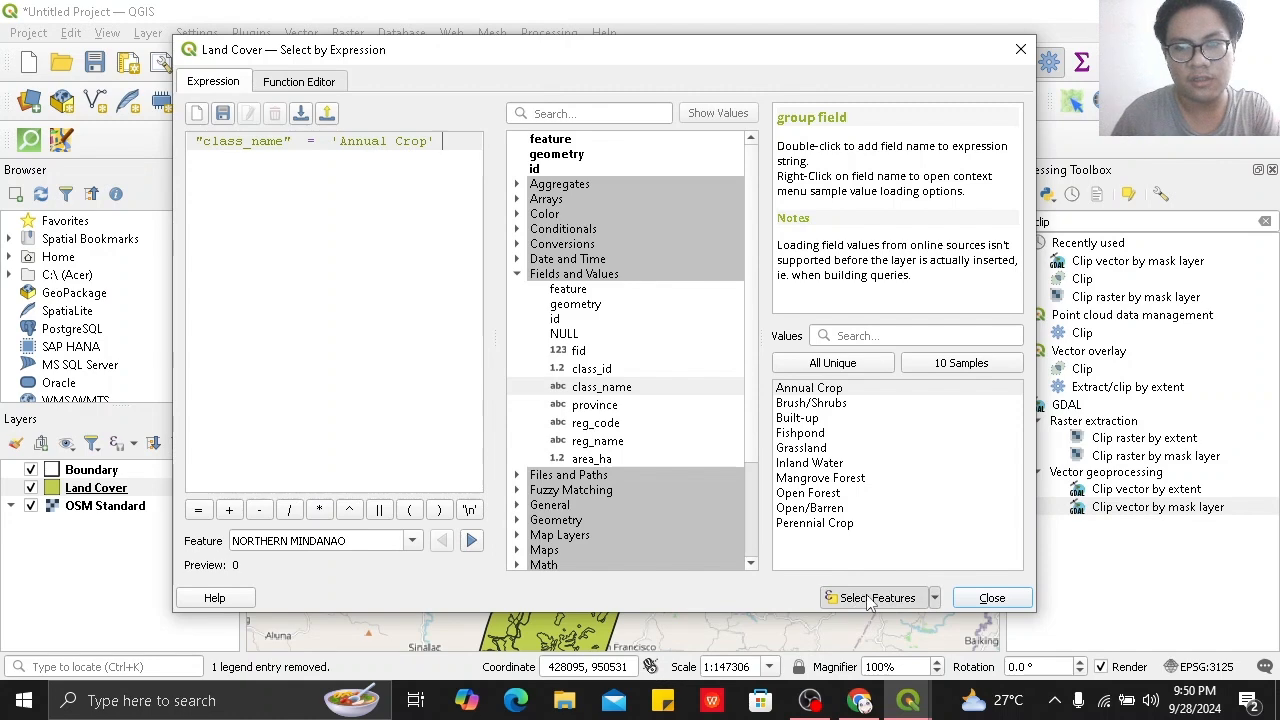
pyautogui.click(990, 600)
pyautogui.click(976, 135)
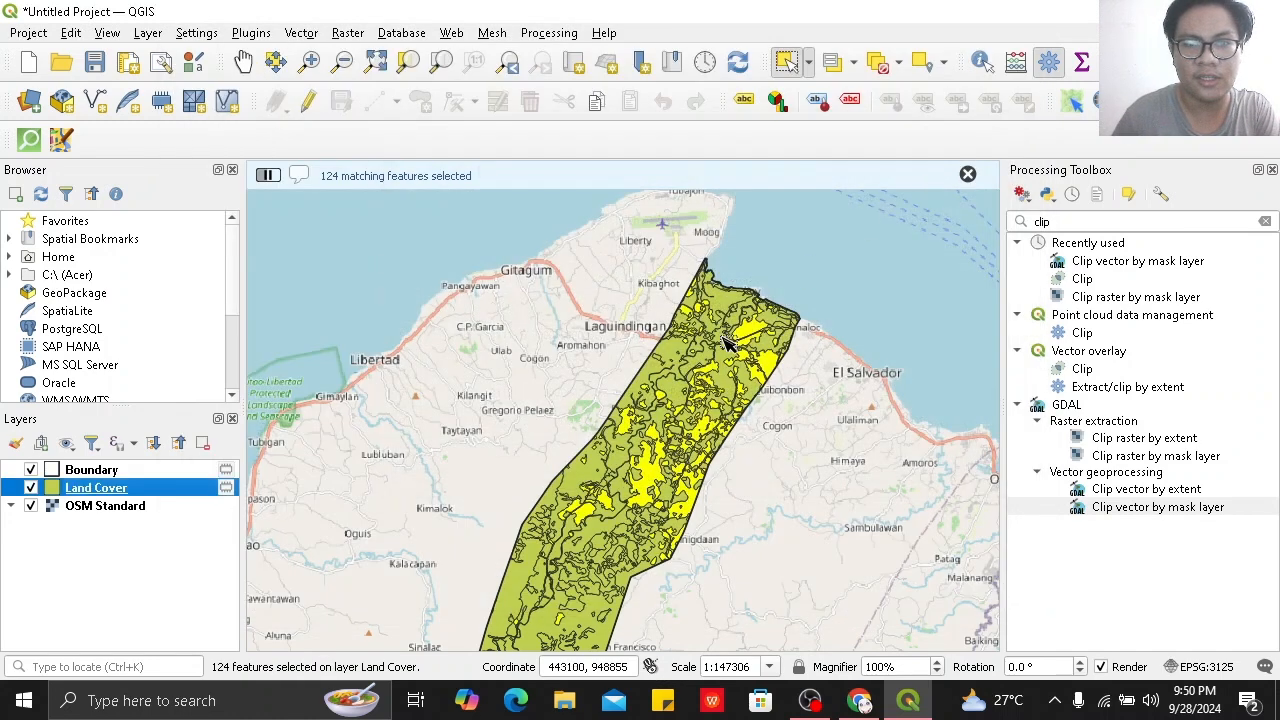
# Export only the selected Land Cover features as a GeoPackage named Annual Crop in EPSG:3125, adding it to the map.
pyautogui.rightClick(151, 492)
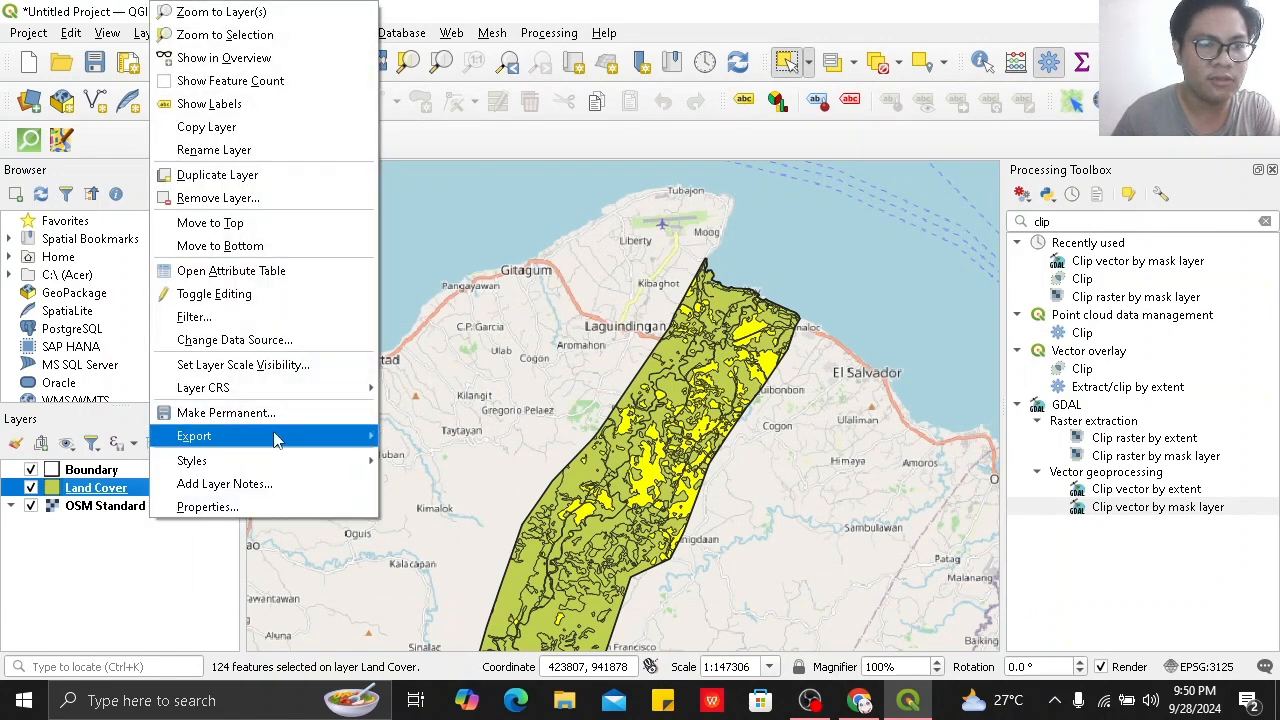
pyautogui.moveTo(277, 440)
pyautogui.click(478, 460)
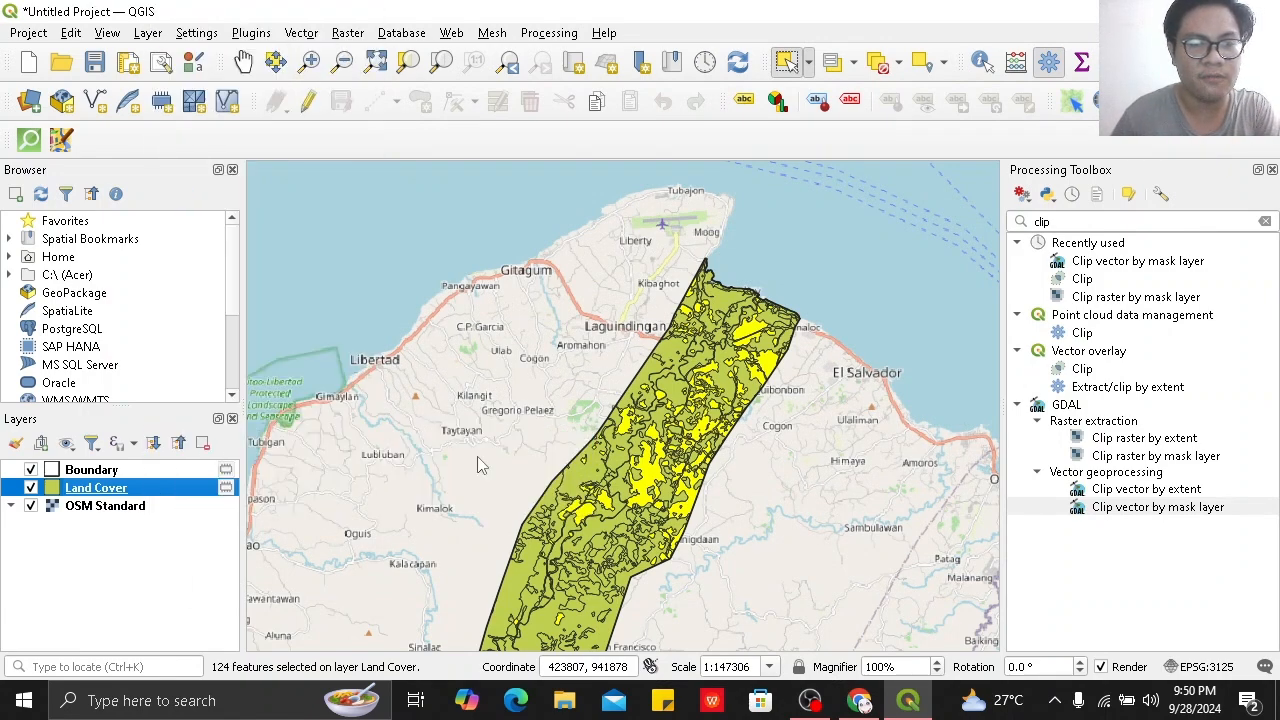
pyautogui.write('Annual Crop')
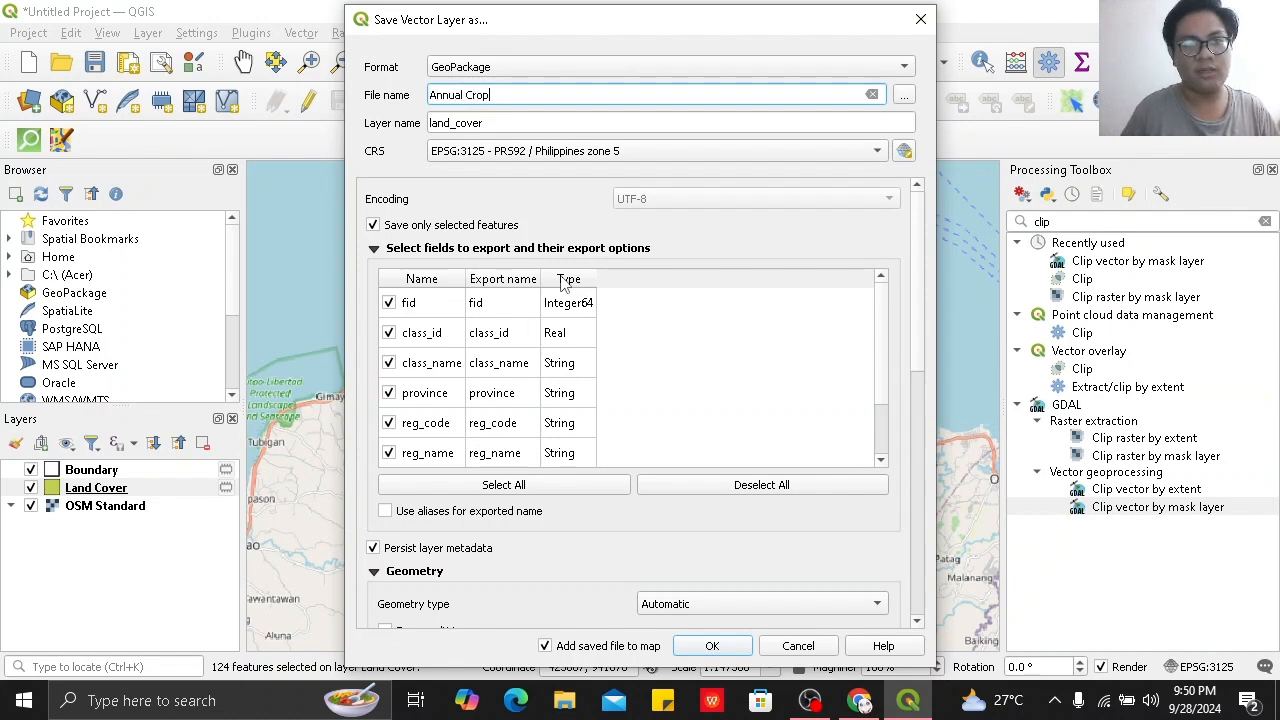
pyautogui.click(711, 646)
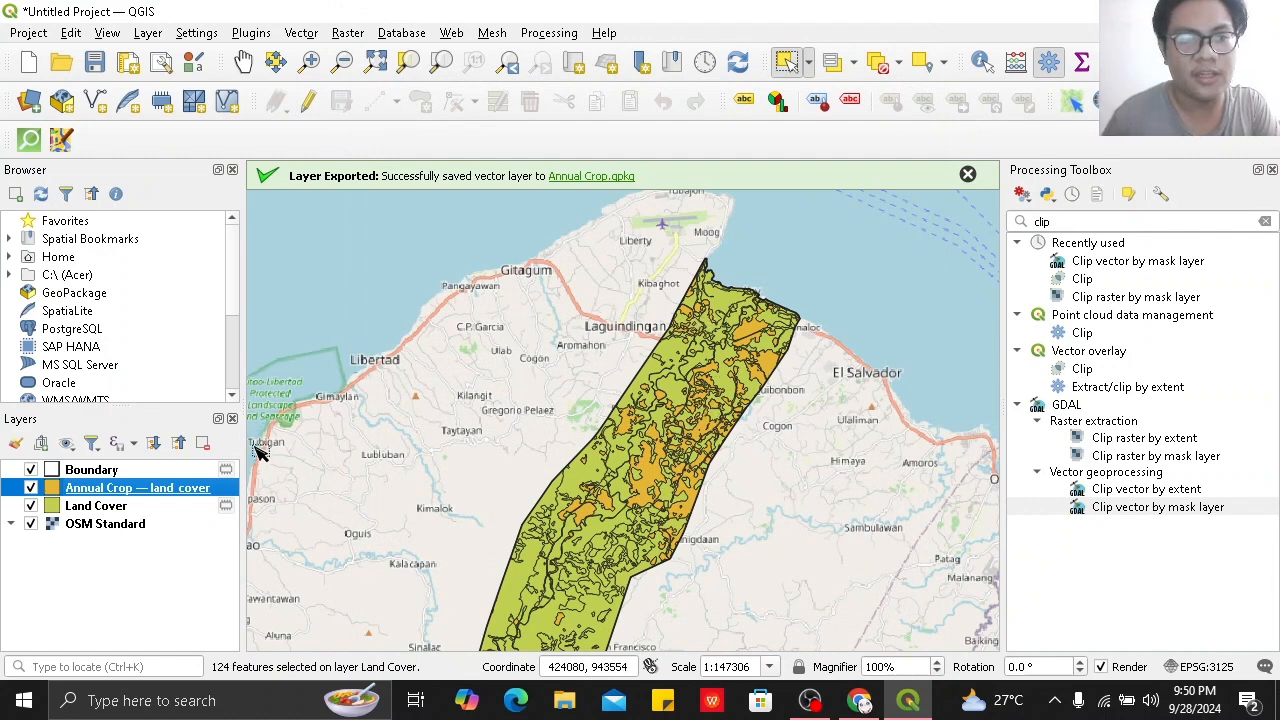
# From the Land Cover attribute table, build the Select by Expression query "class_name" = 'Brush/Shrubs'.
pyautogui.click(127, 509)
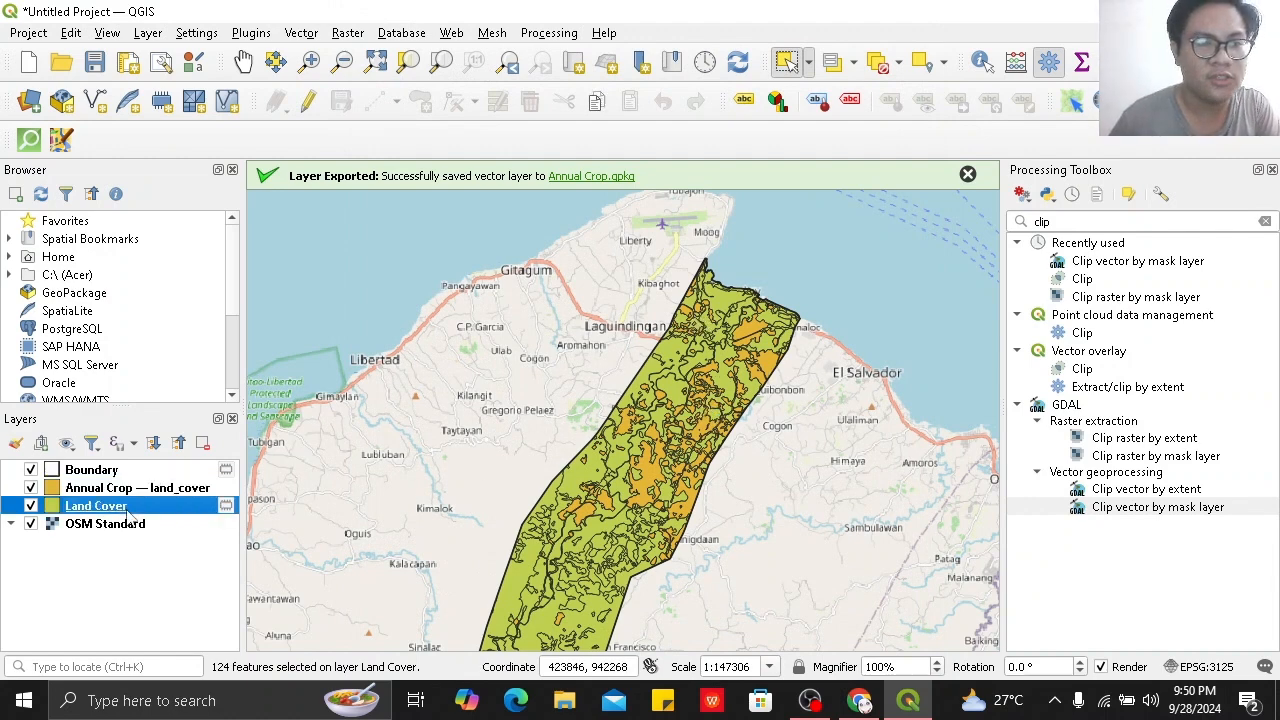
pyautogui.rightClick(127, 509)
pyautogui.click(180, 269)
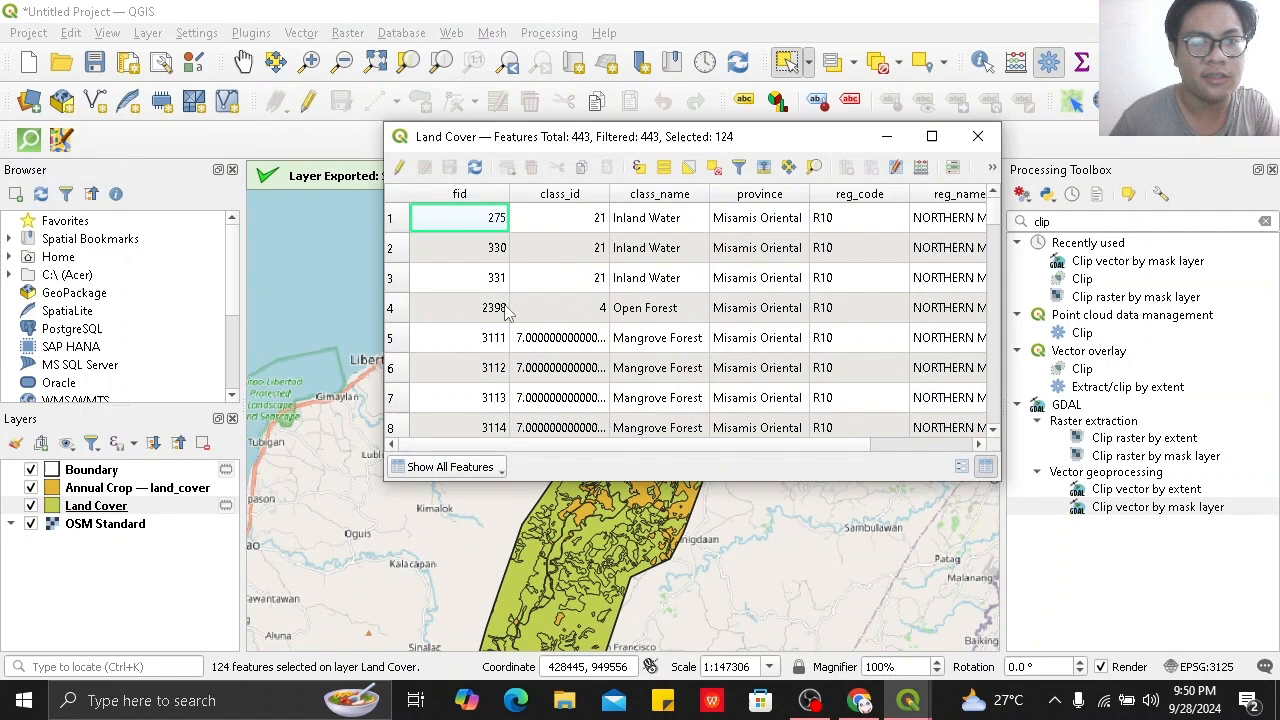
pyautogui.click(638, 167)
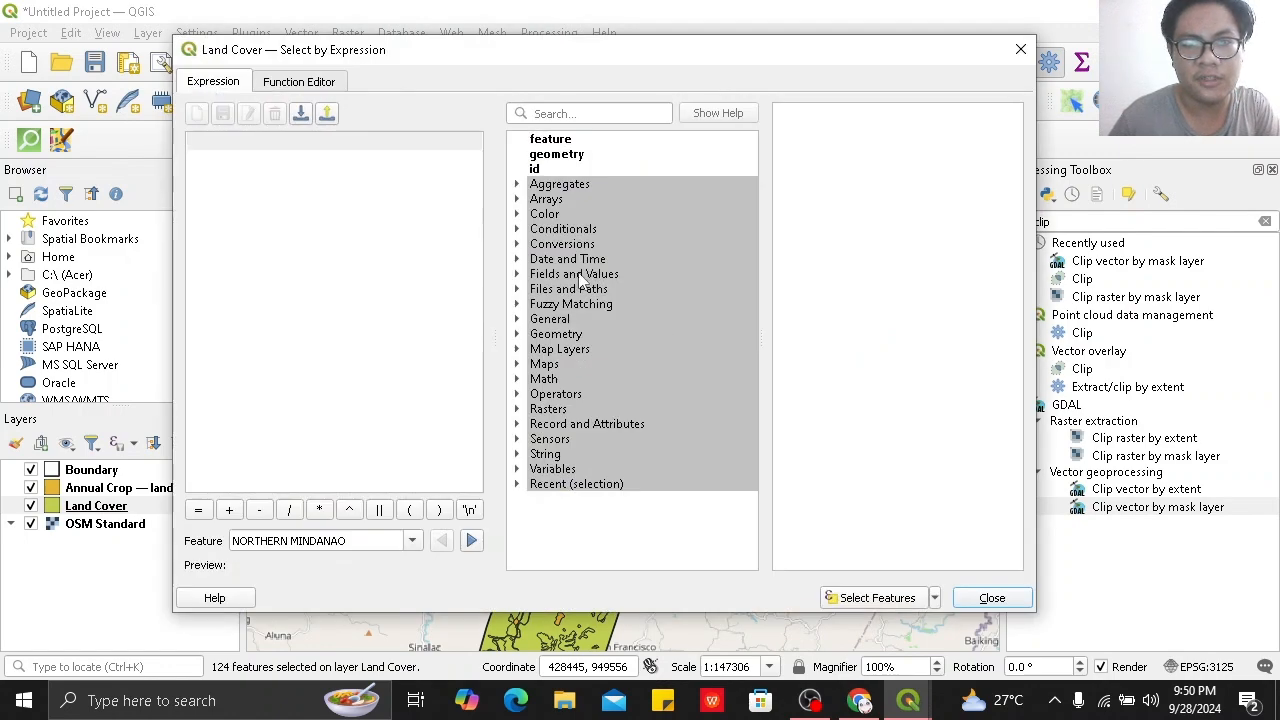
pyautogui.doubleClick(582, 276)
pyautogui.doubleClick(601, 387)
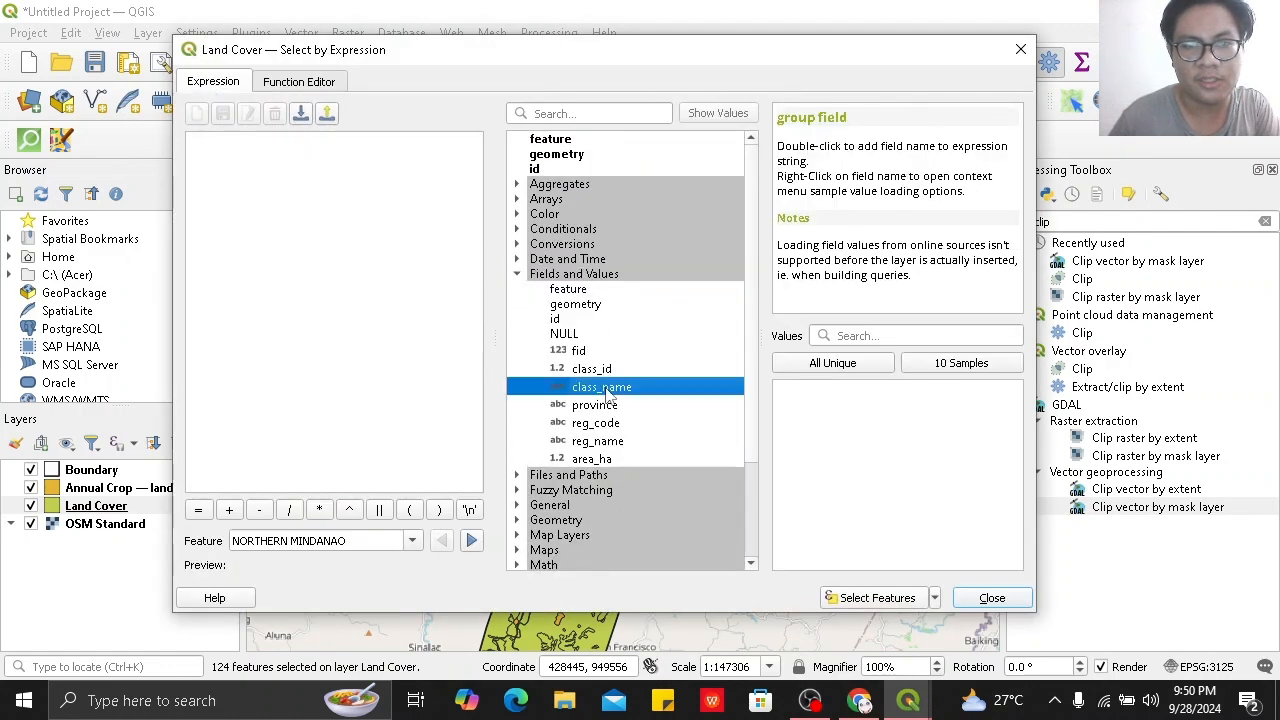
pyautogui.click(198, 510)
pyautogui.click(813, 365)
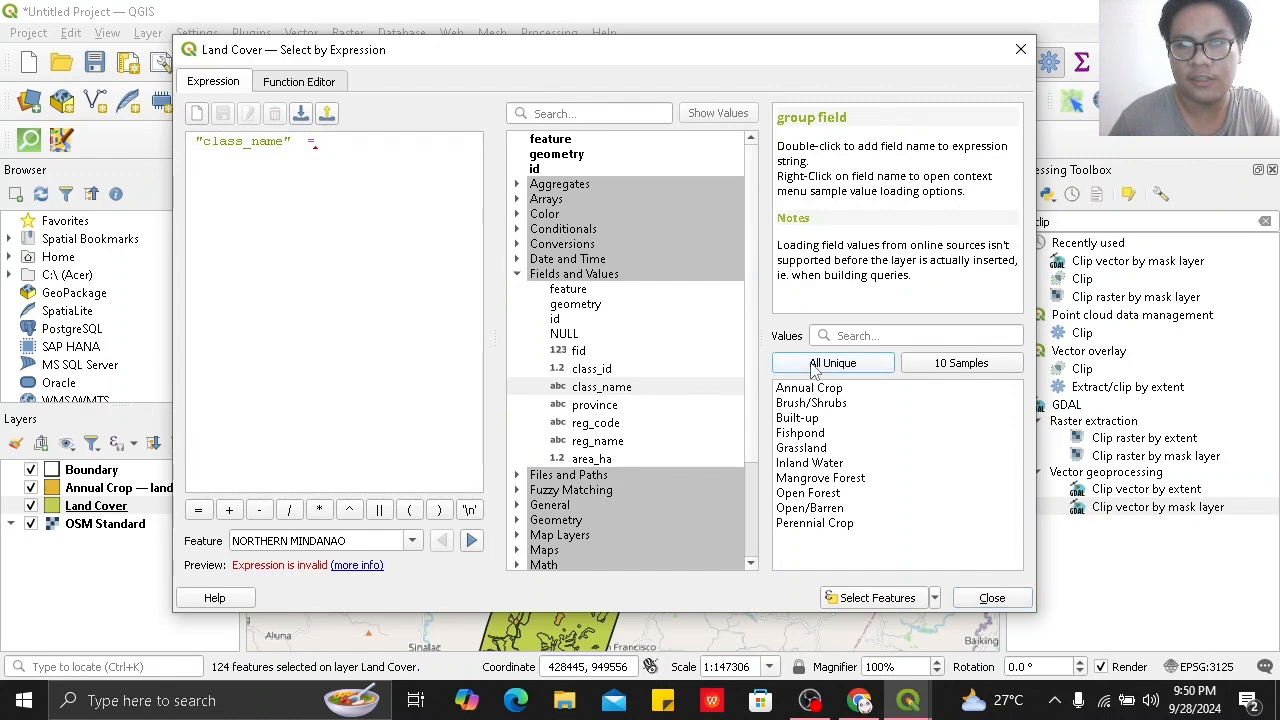
pyautogui.doubleClick(835, 405)
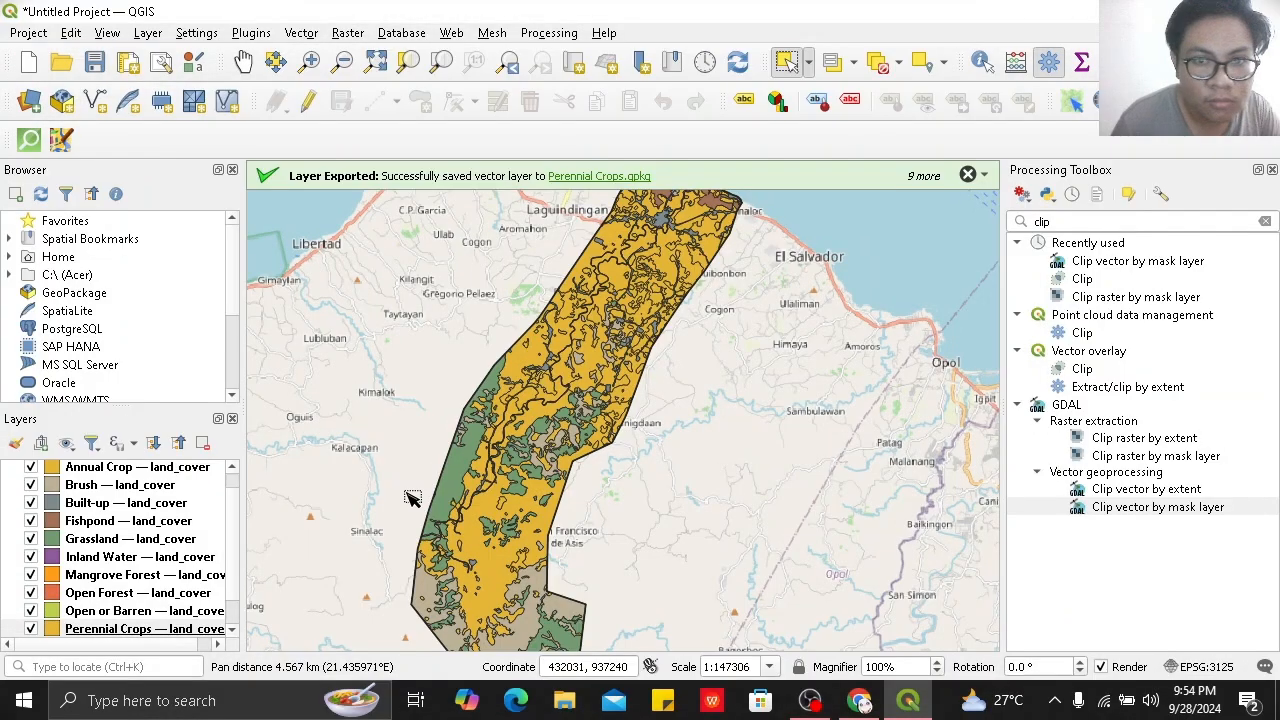
pyautogui.moveTo(408, 494); pyautogui.dragTo(417, 451)
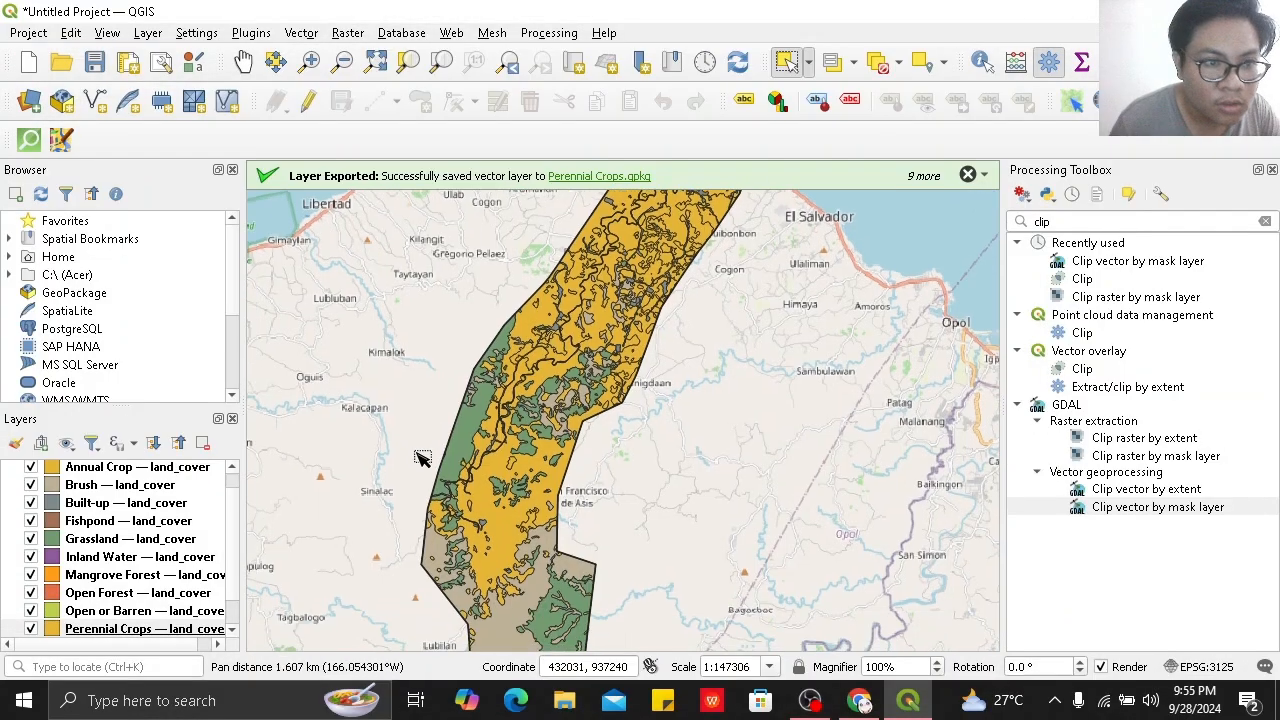
pyautogui.scroll(-1, 135, 556)
pyautogui.scroll(2, 150, 560)
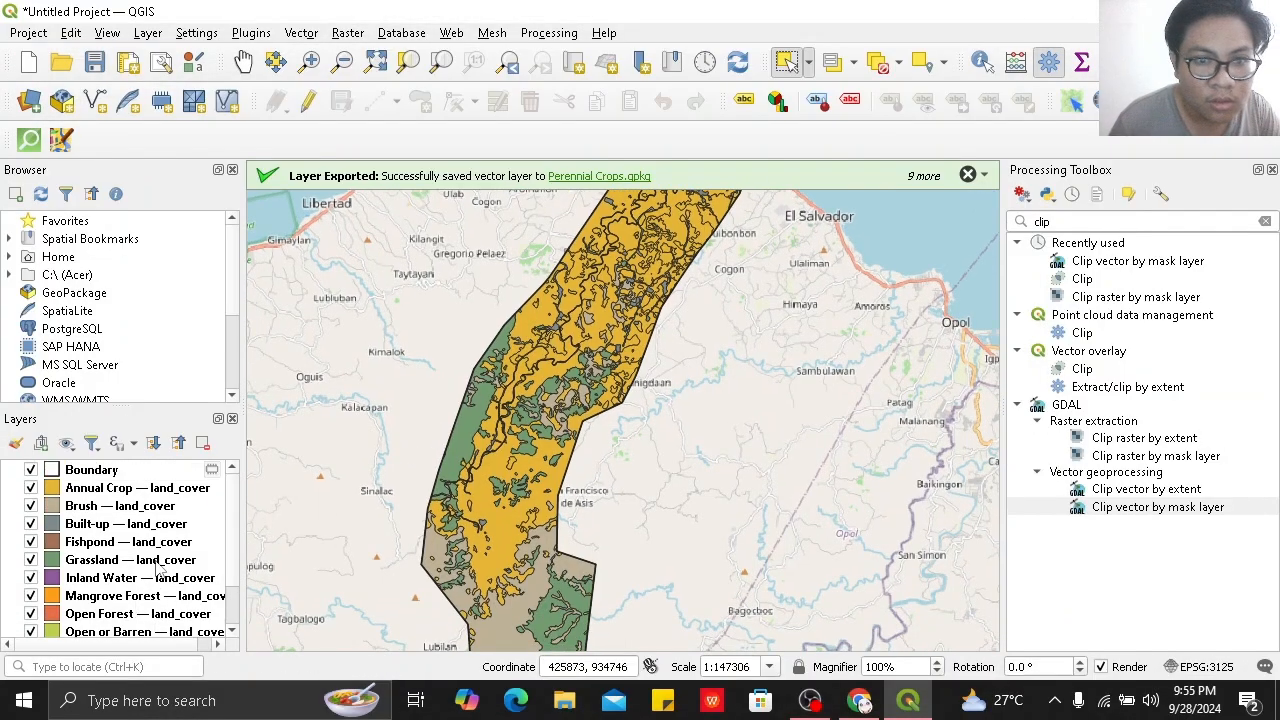
pyautogui.moveTo(600, 400); pyautogui.dragTo(552, 516)
pyautogui.scroll(-1, 157, 570)
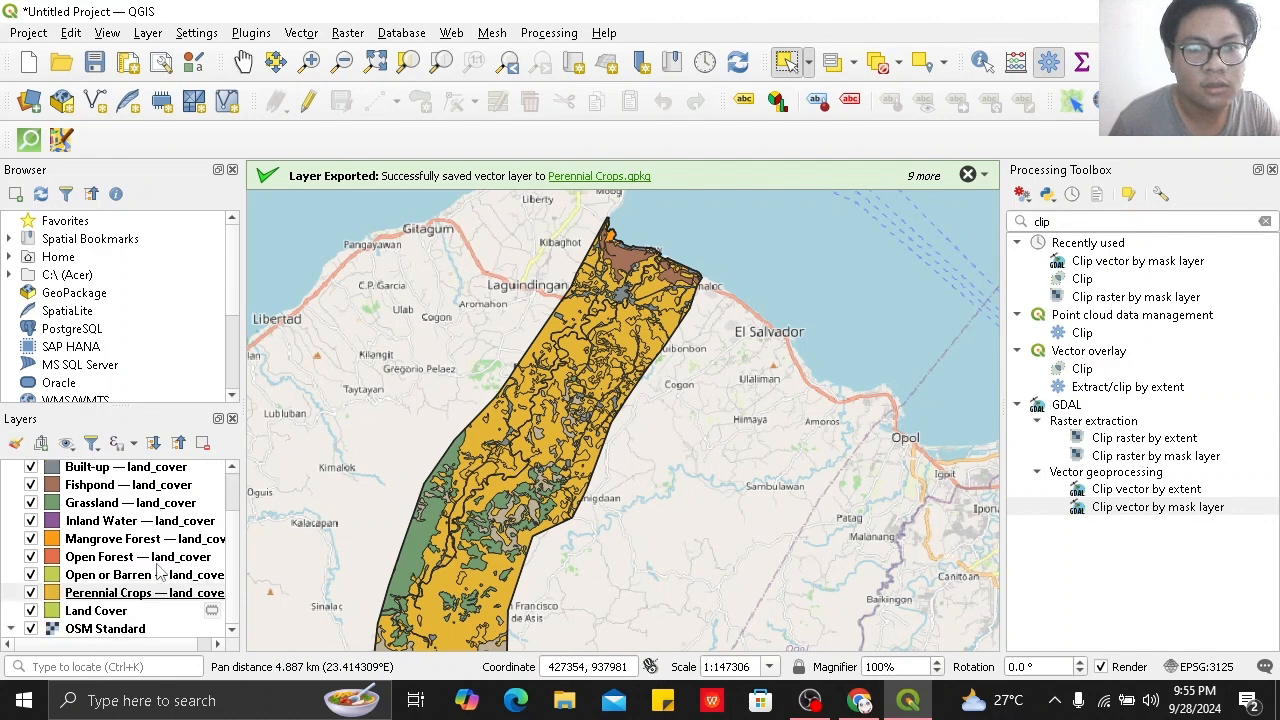
# Examine the exported land cover class layers on the map across the Alubijid boundary, from overview to close-up.
pyautogui.moveTo(436, 496); pyautogui.dragTo(466, 384)
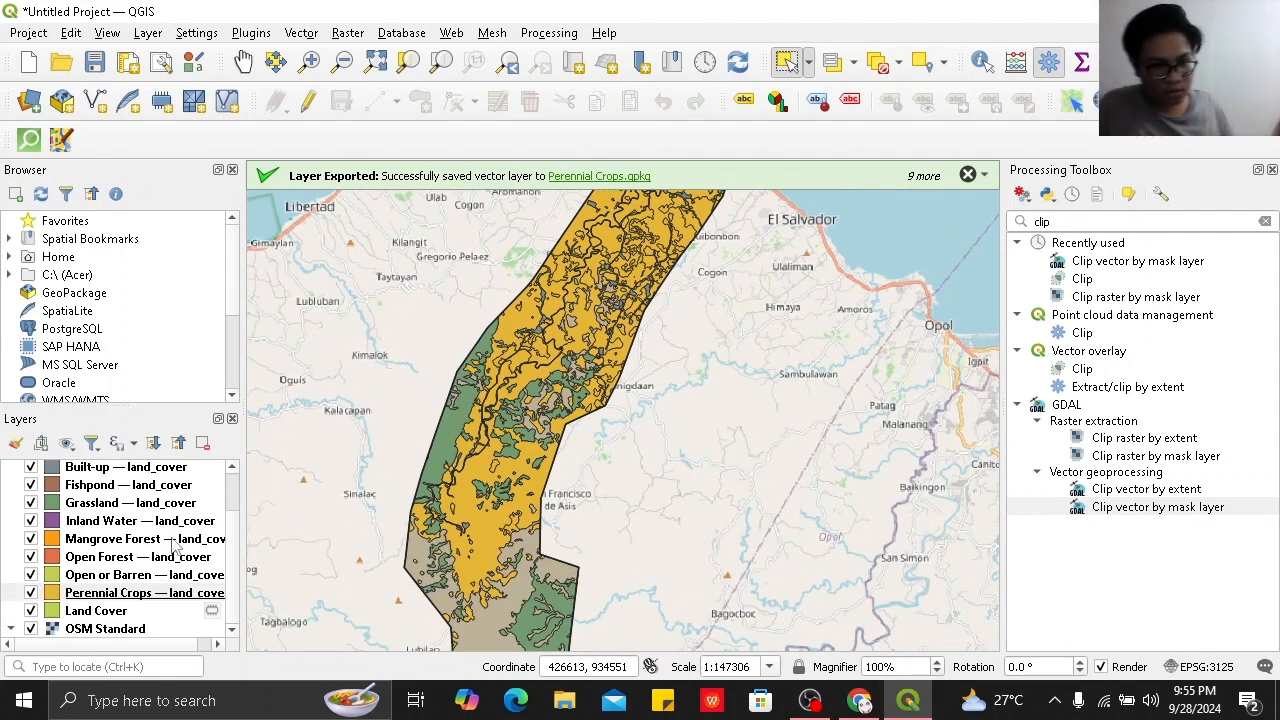
pyautogui.scroll(1, 175, 545)
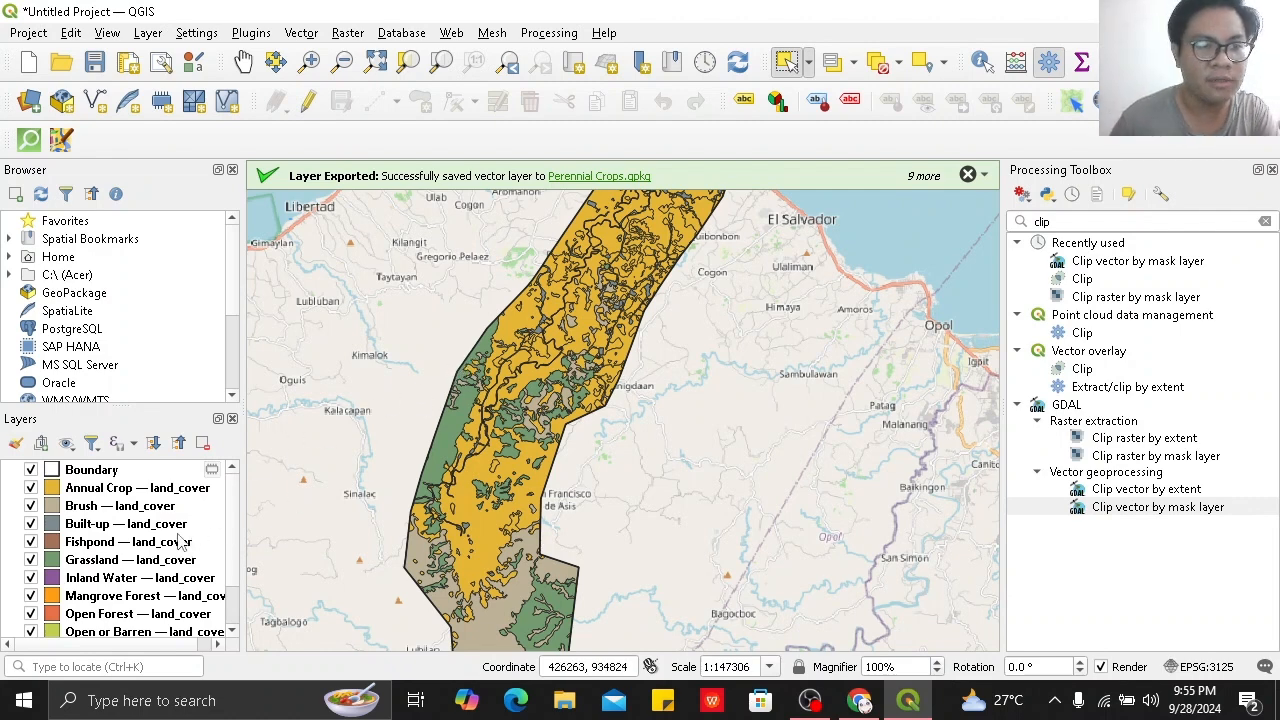
pyautogui.moveTo(612, 305); pyautogui.dragTo(562, 417)
pyautogui.moveTo(411, 498); pyautogui.dragTo(440, 366)
pyautogui.moveTo(584, 235); pyautogui.dragTo(553, 313)
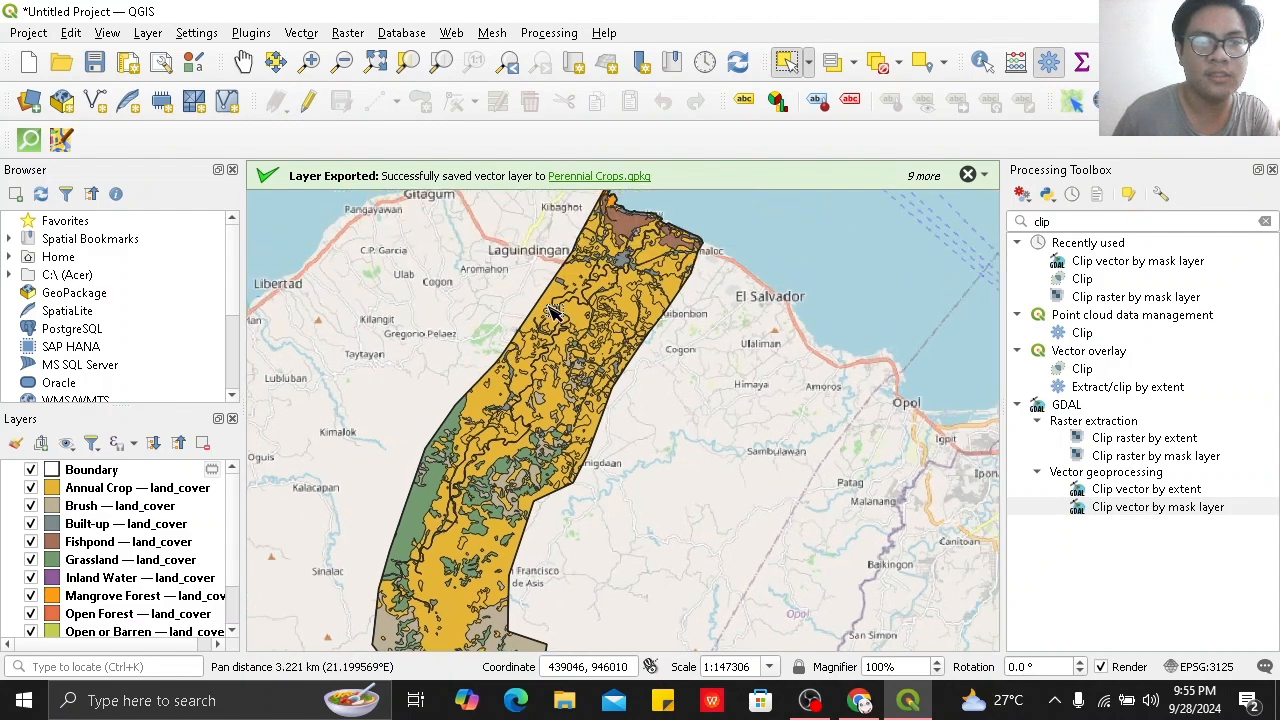
pyautogui.scroll(2, 620, 287)
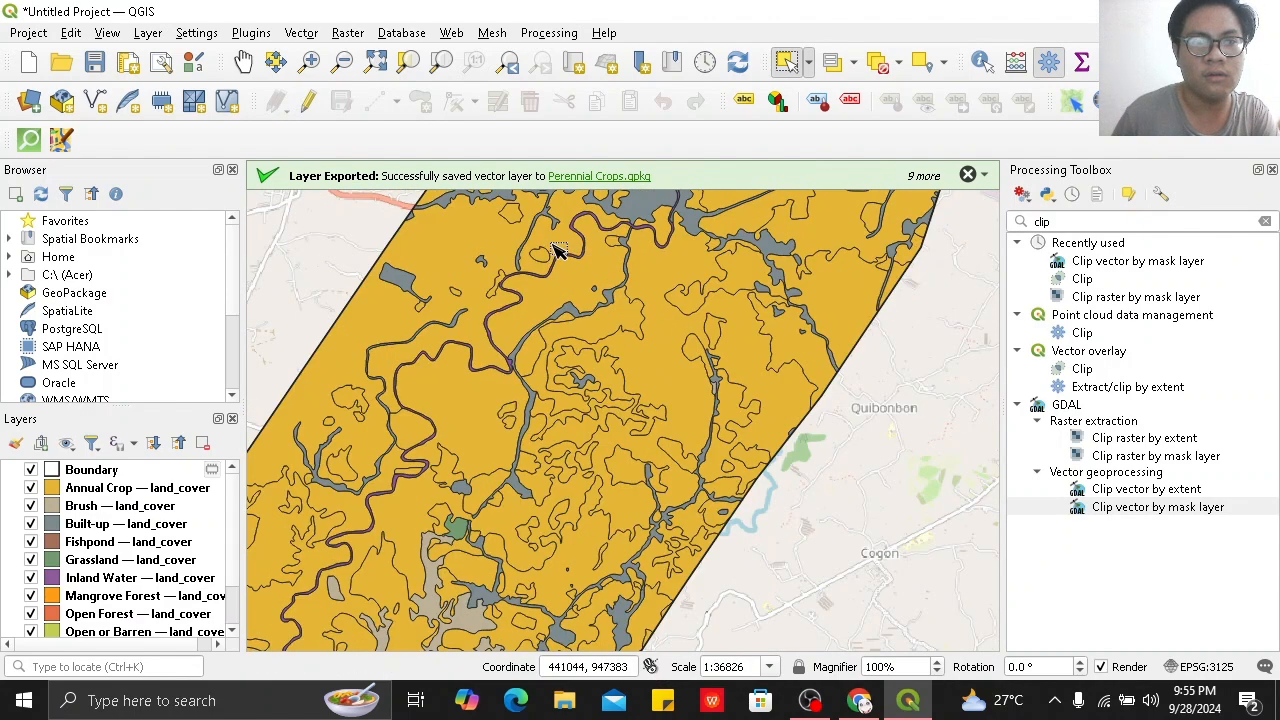
pyautogui.moveTo(558, 250); pyautogui.dragTo(535, 460)
pyautogui.moveTo(533, 544); pyautogui.dragTo(734, 281)
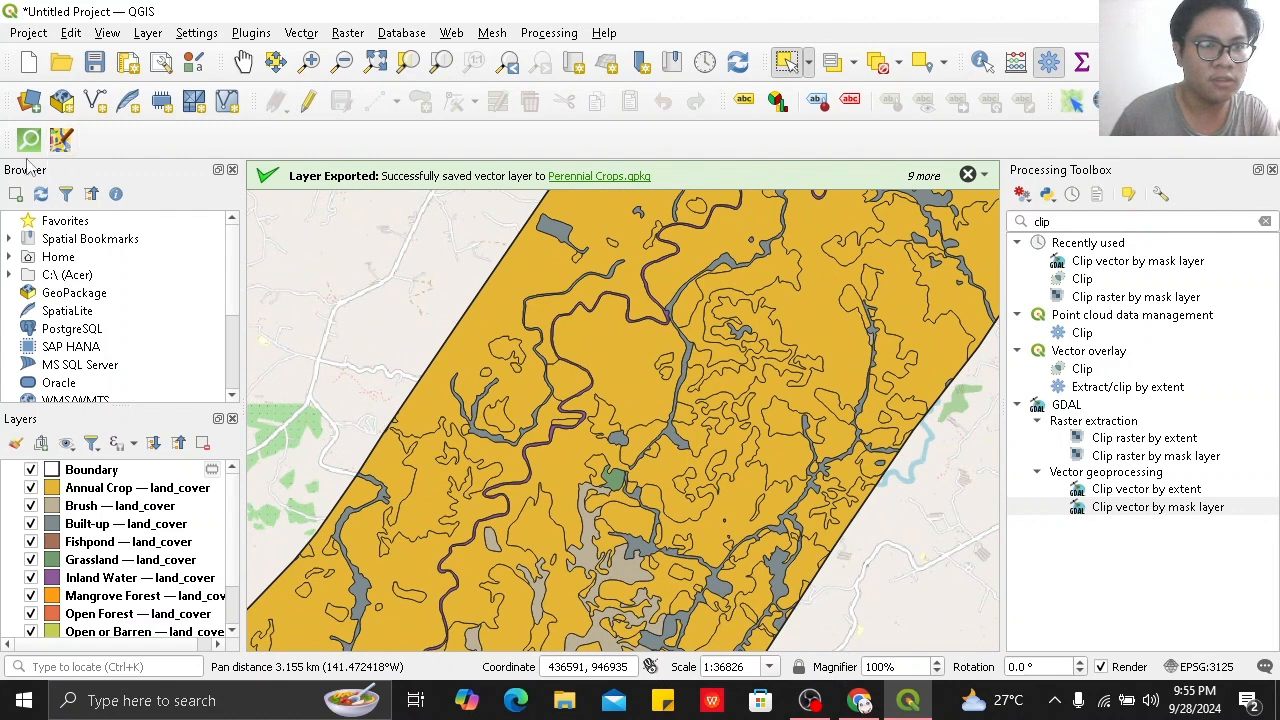
# Hide the original Land Cover layer so only the exported class layers are drawn over the OSM Standard basemap.
pyautogui.scroll(-1, 97, 610)
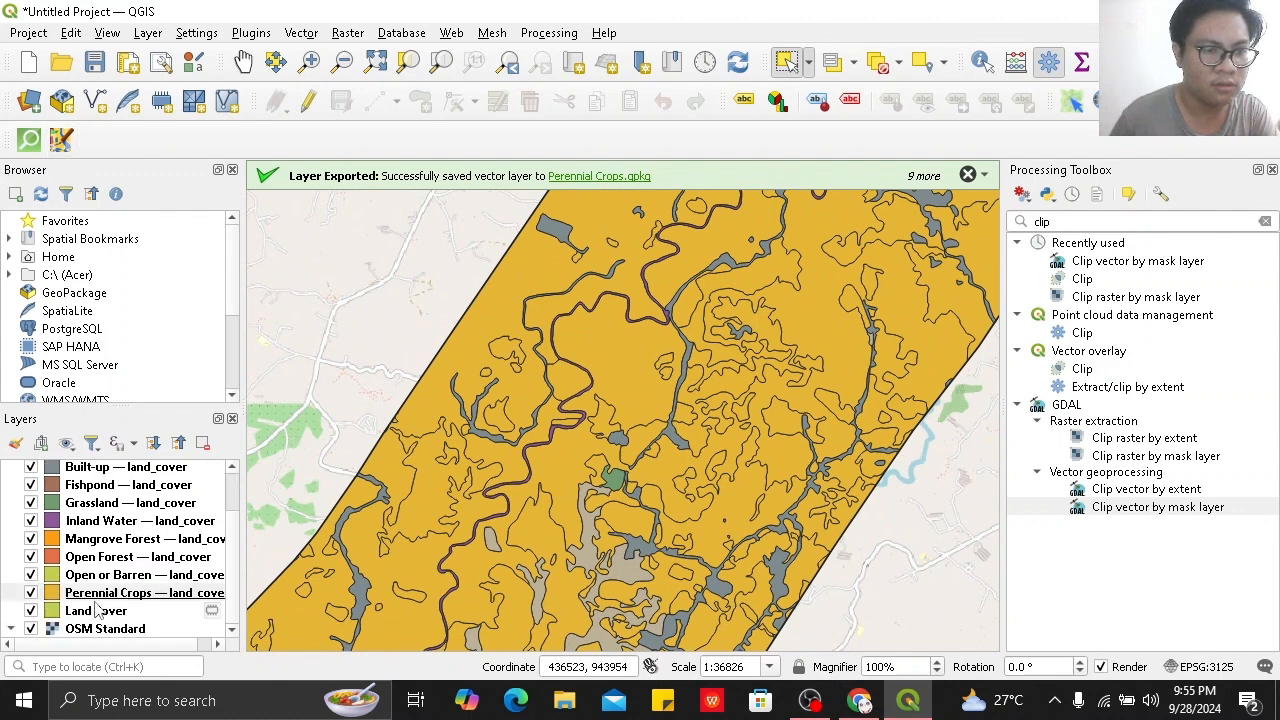
pyautogui.click(30, 610)
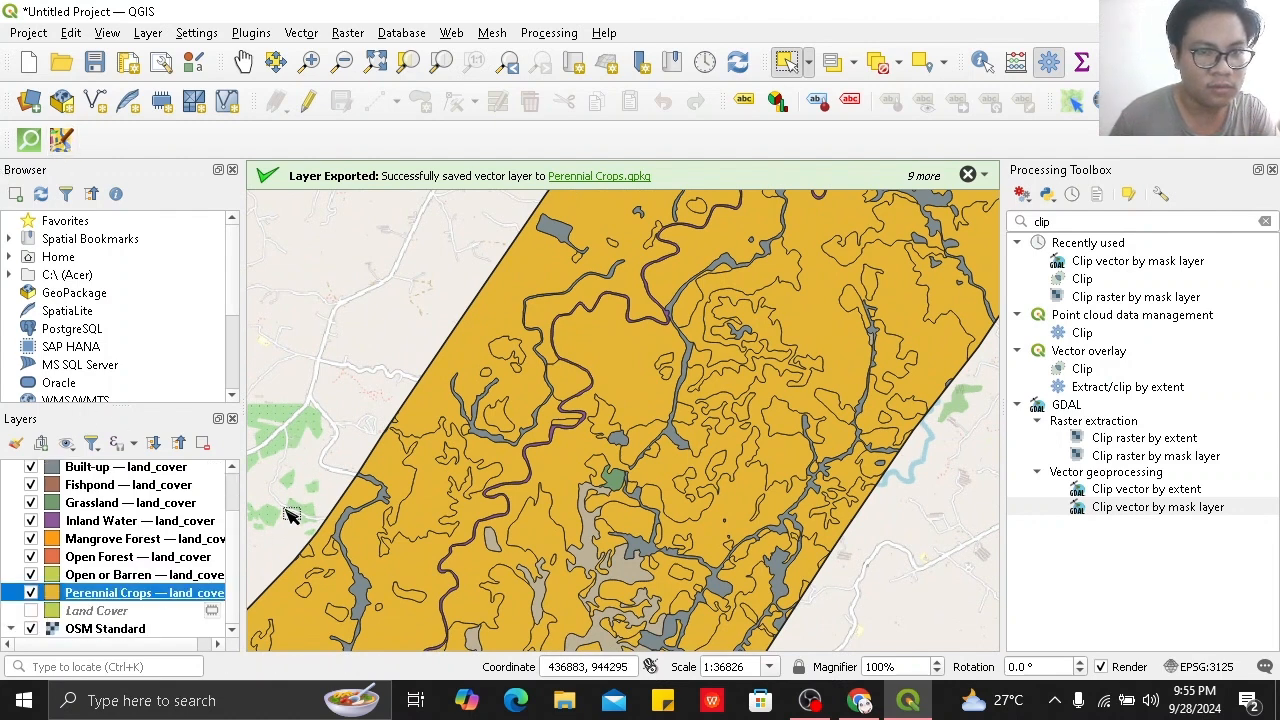
# Set the stroke style of the Annual Crop layer's Simple Fill symbol to No Line and apply it.
pyautogui.scroll(1, 98, 536)
pyautogui.rightClick(108, 490)
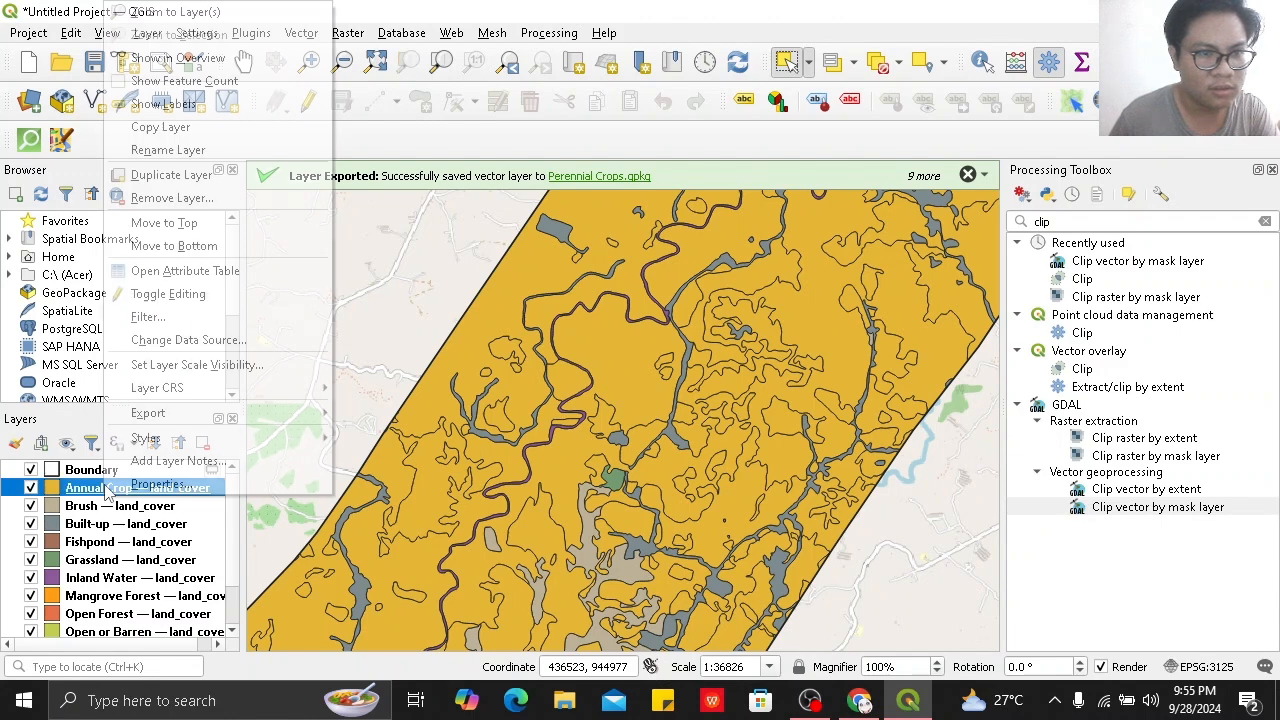
pyautogui.click(86, 490)
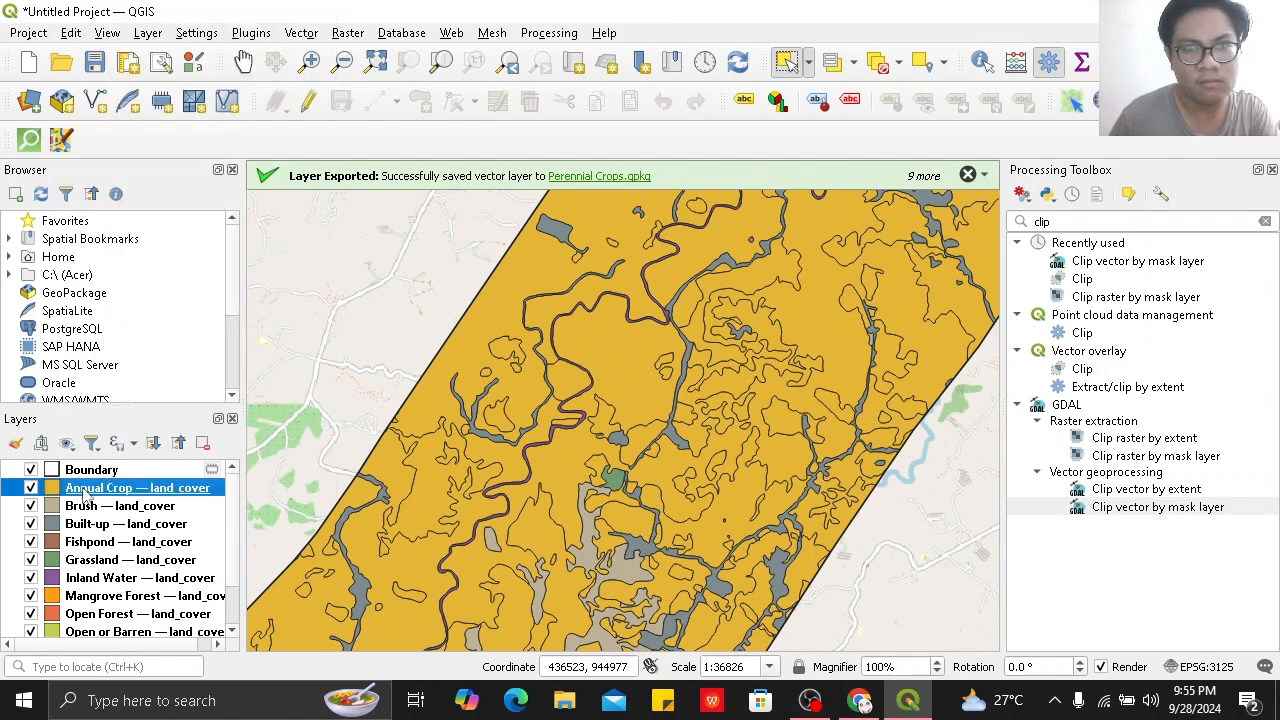
pyautogui.doubleClick(86, 490)
pyautogui.click(700, 93)
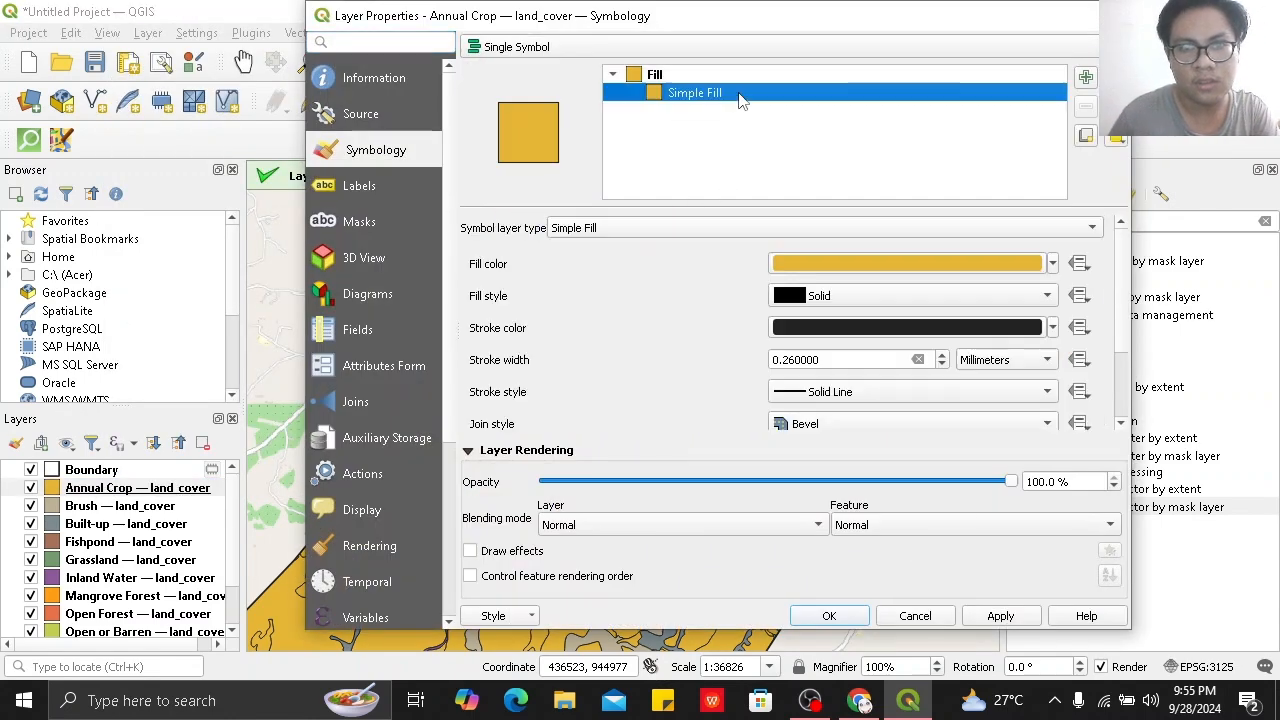
pyautogui.scroll(-3, 675, 338)
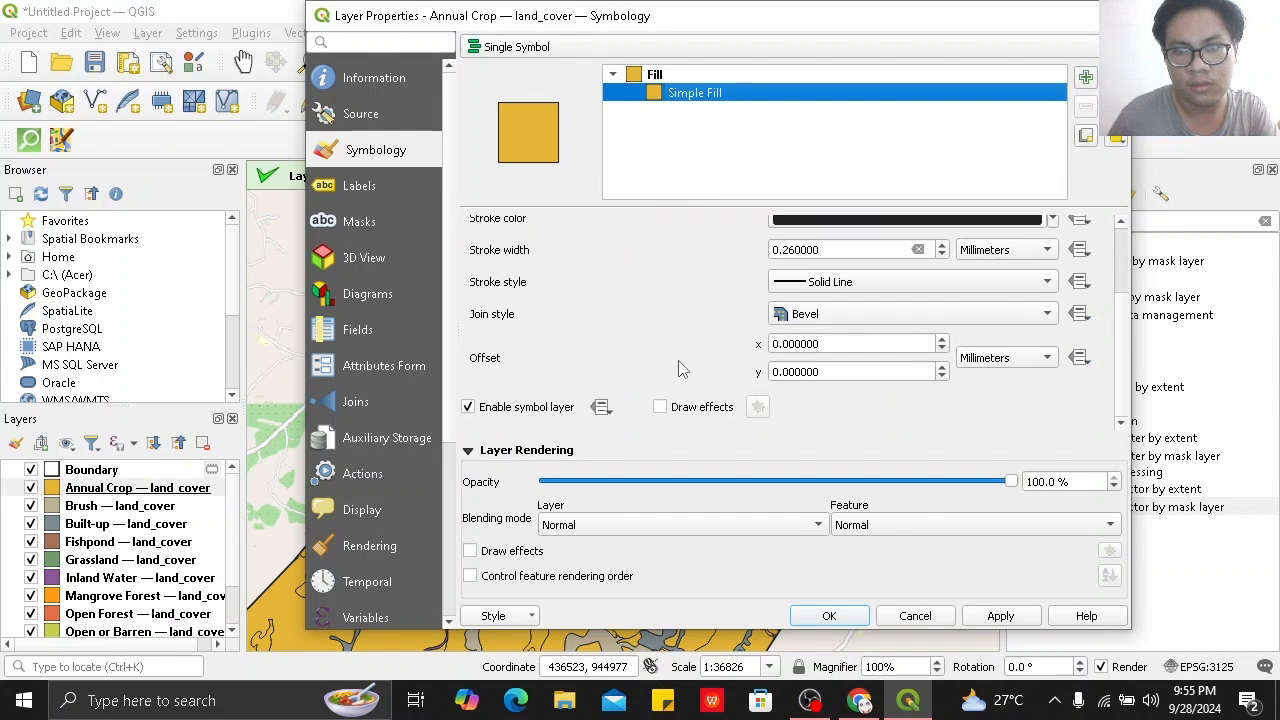
pyautogui.scroll(1, 663, 328)
pyautogui.click(871, 332)
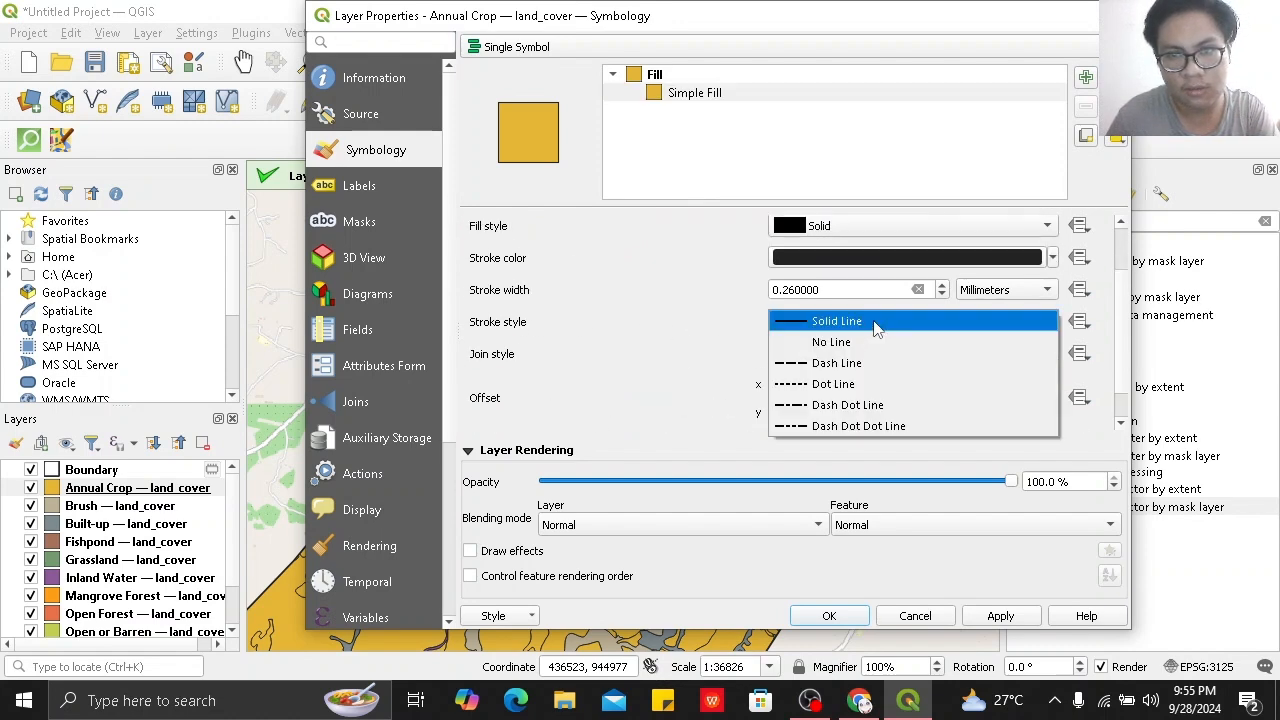
pyautogui.click(866, 344)
pyautogui.click(1000, 616)
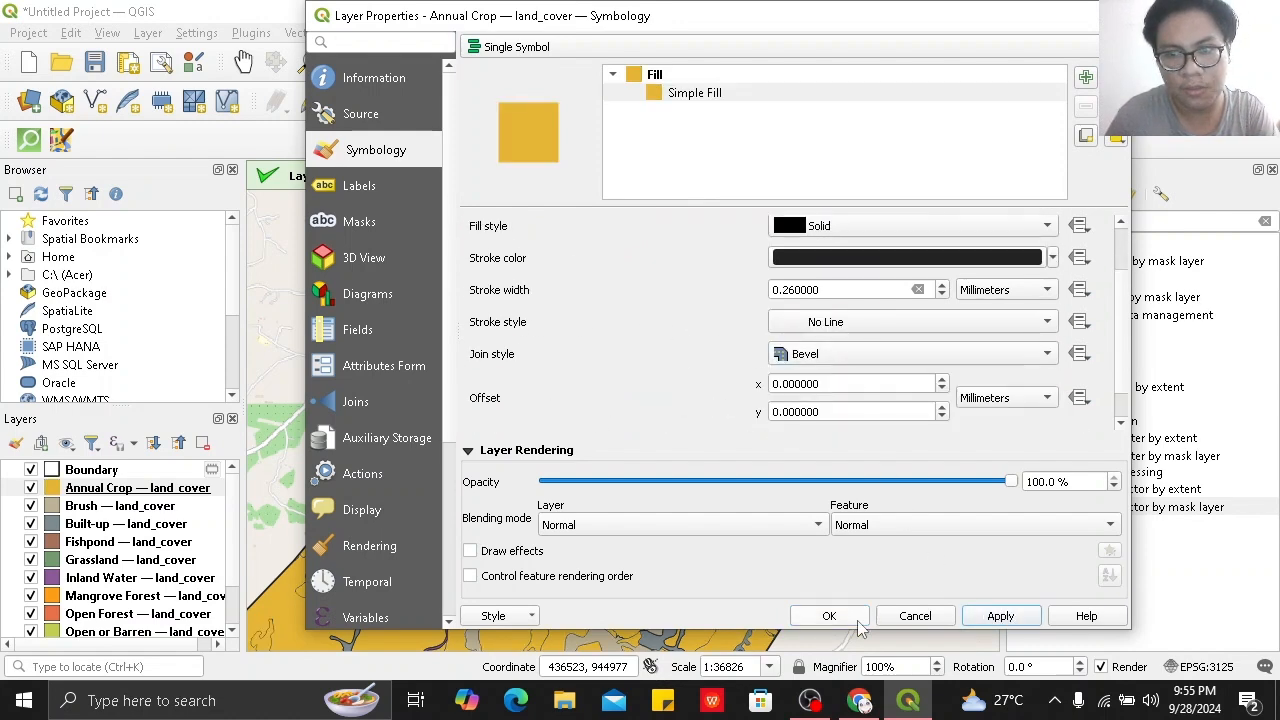
pyautogui.click(829, 616)
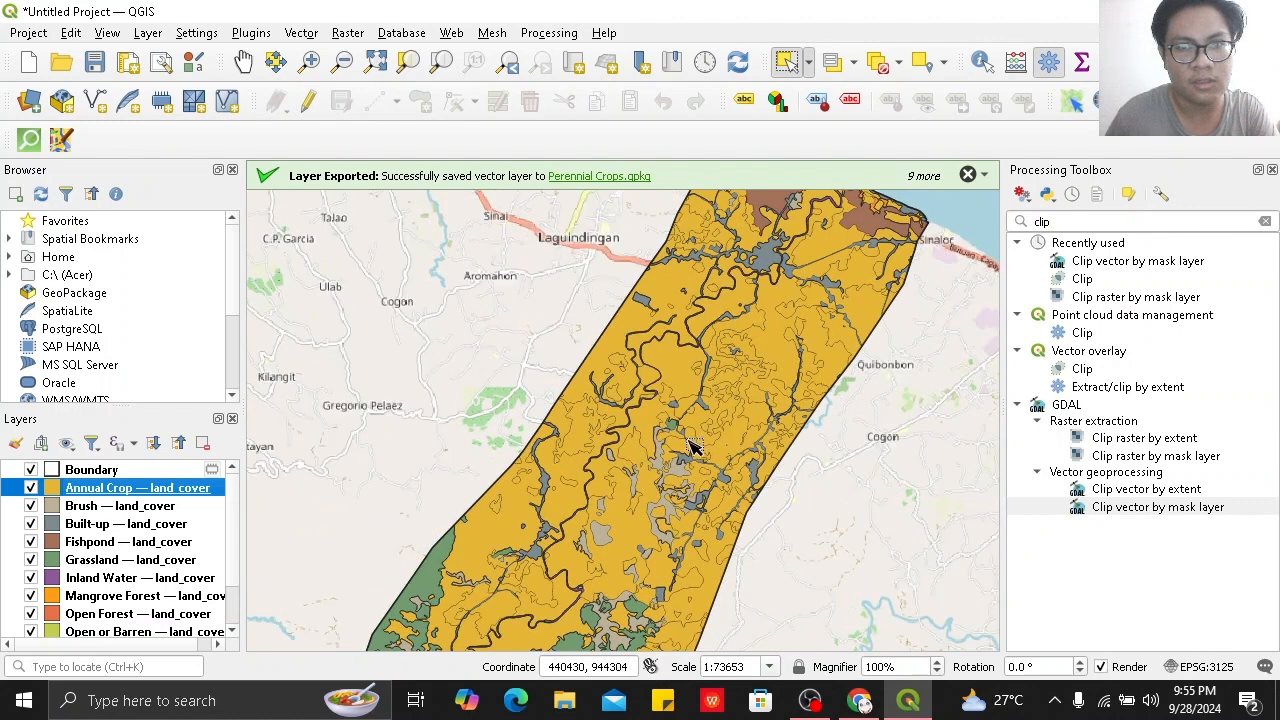
pyautogui.scroll(1, 690, 446)
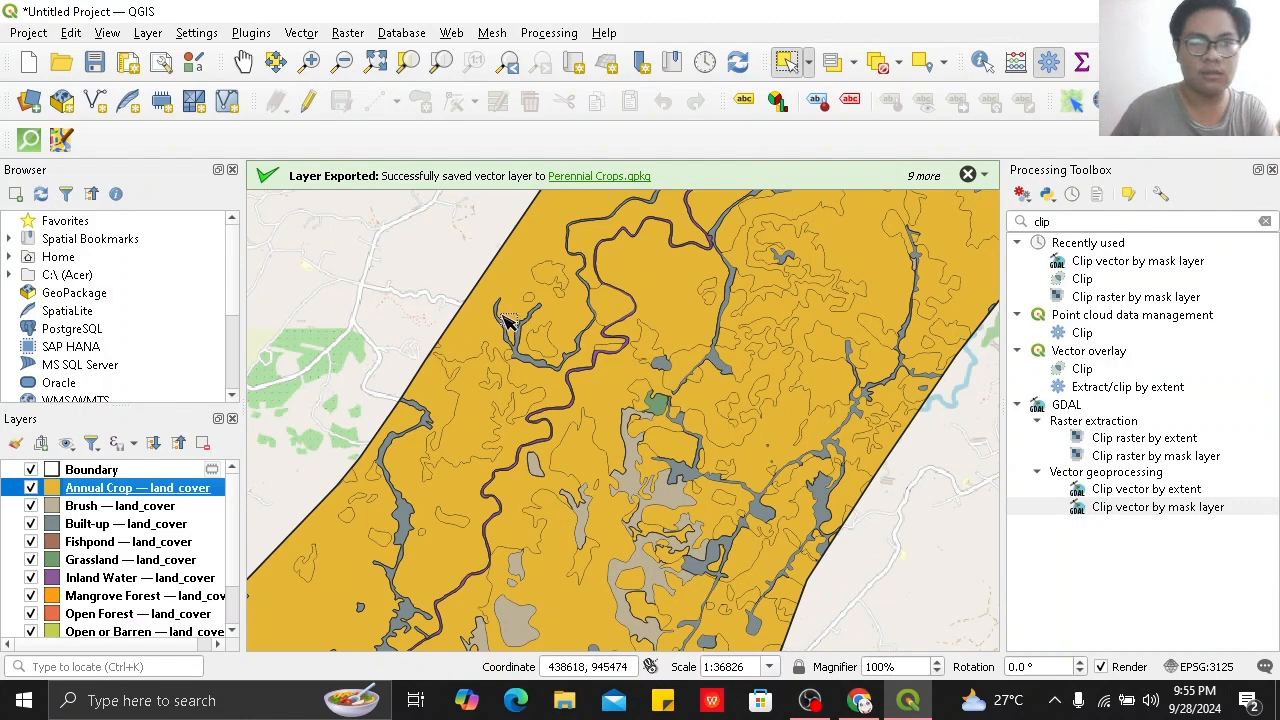
# Run a QuickOSM quick query for the key building in Misamis Oriental and close the dialog once the layers are loaded.
pyautogui.click(30, 141)
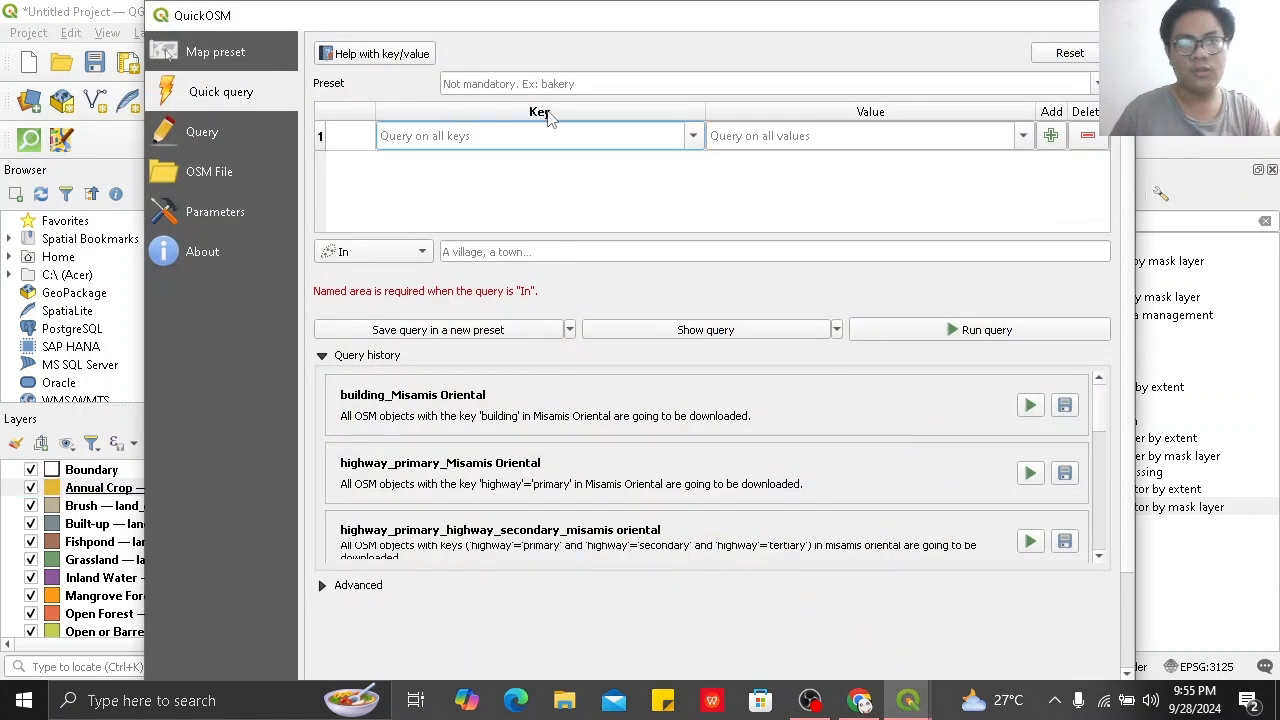
pyautogui.write('Building')
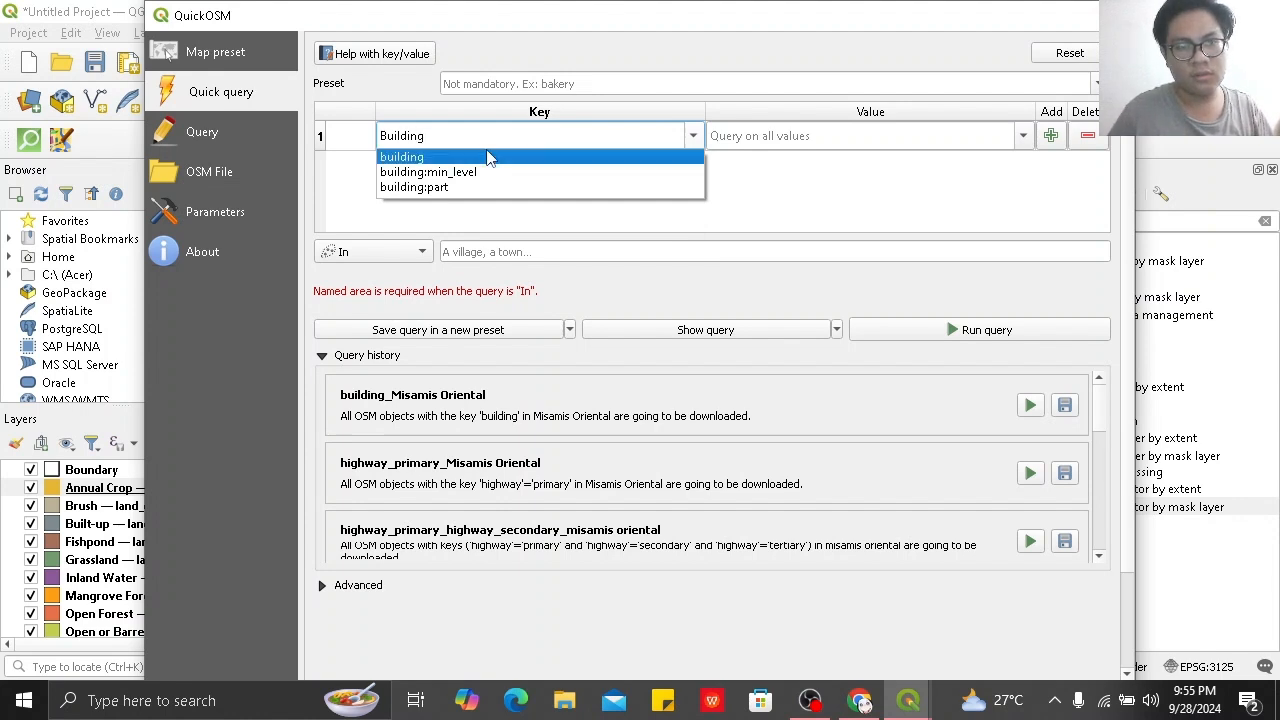
pyautogui.click(490, 157)
pyautogui.click(505, 252)
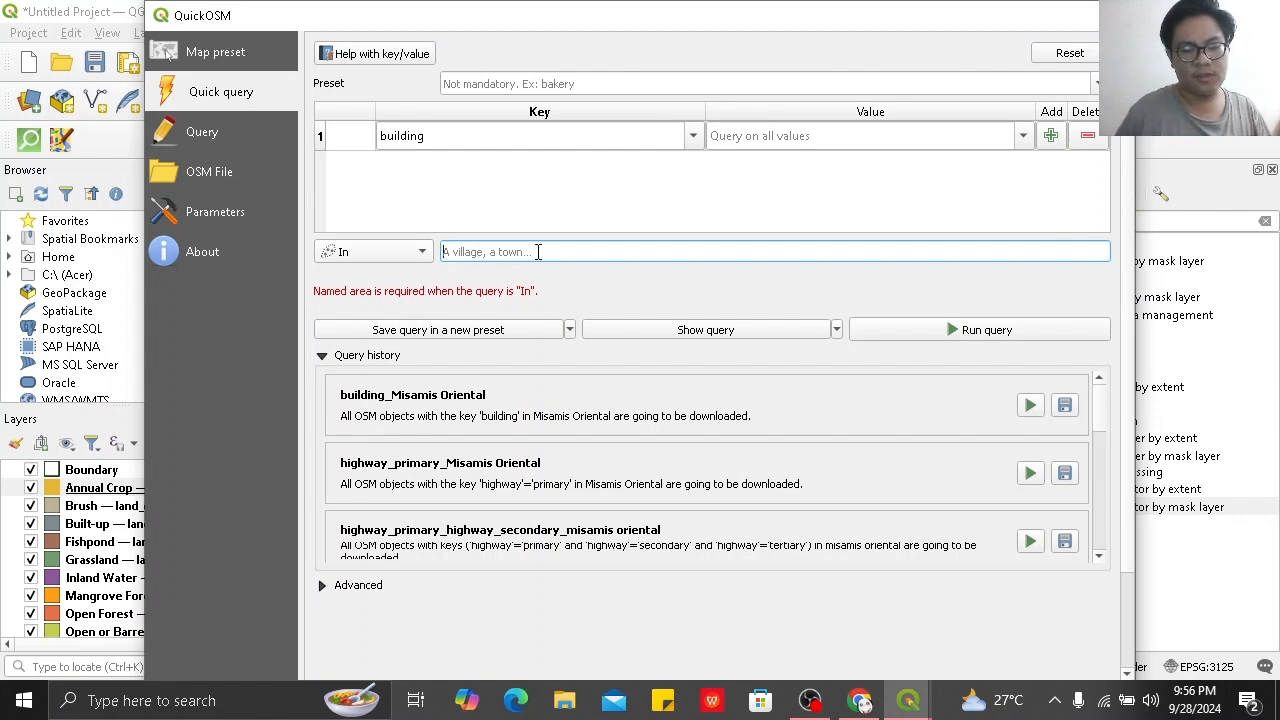
pyautogui.write('Misami')
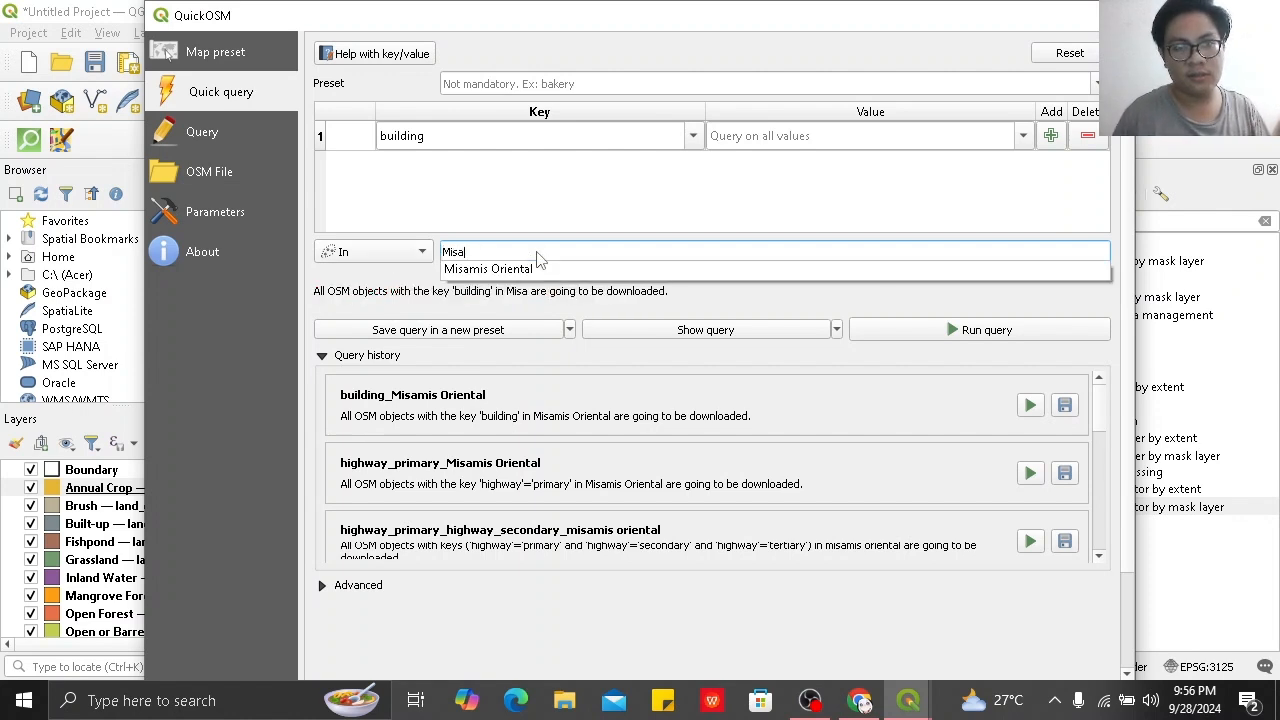
pyautogui.click(563, 267)
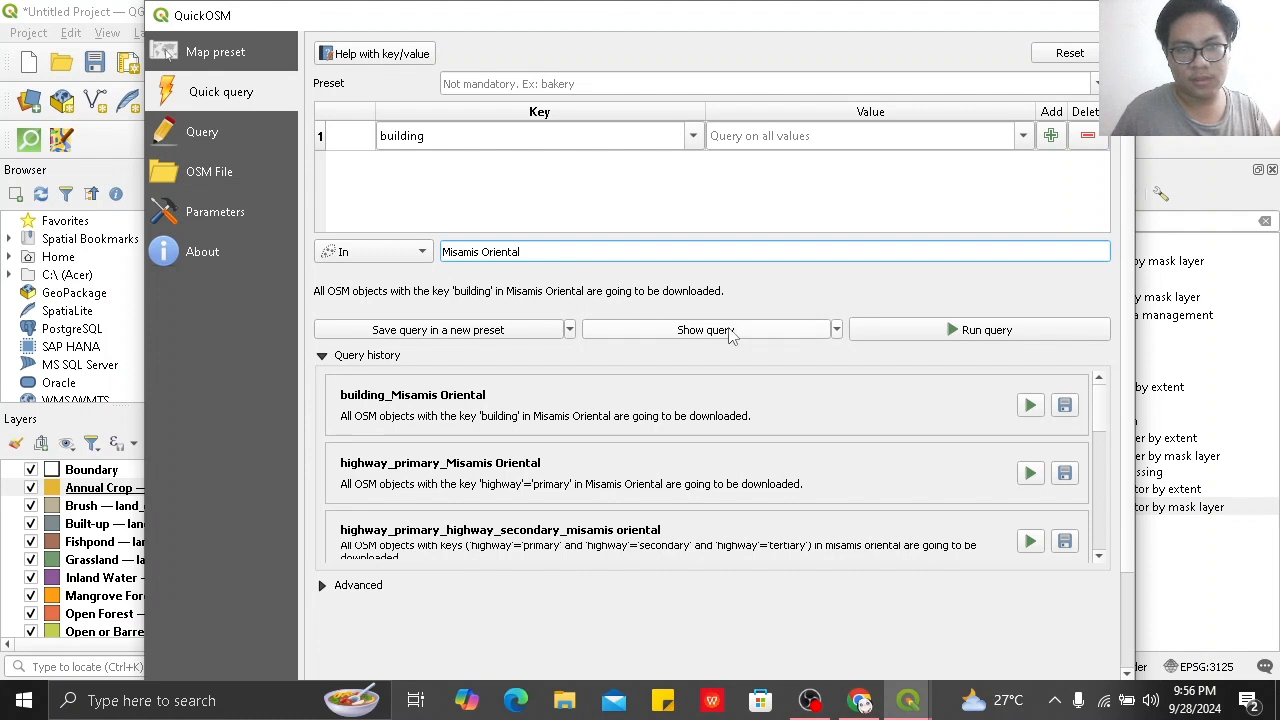
pyautogui.click(922, 340)
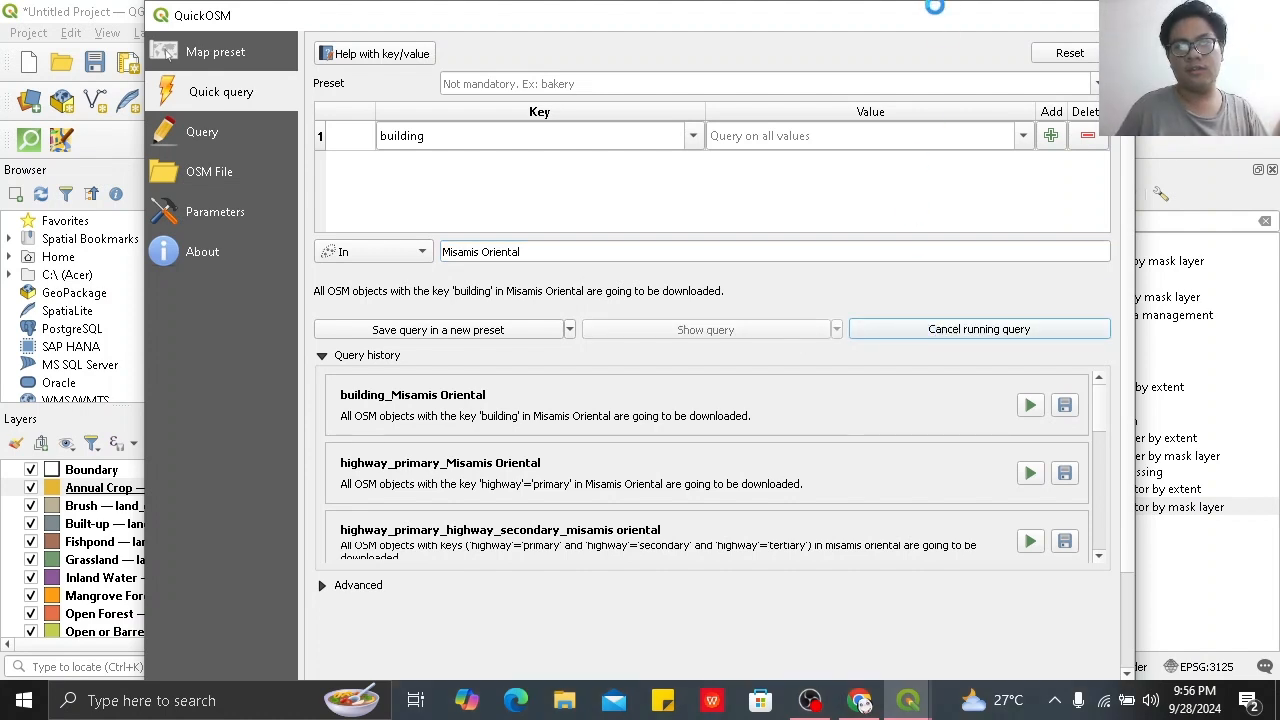
pyautogui.moveTo(934, 10)
pyautogui.mouseDown()
pyautogui.moveTo(934, 63)
pyautogui.moveTo(930, 18)
pyautogui.mouseUp()
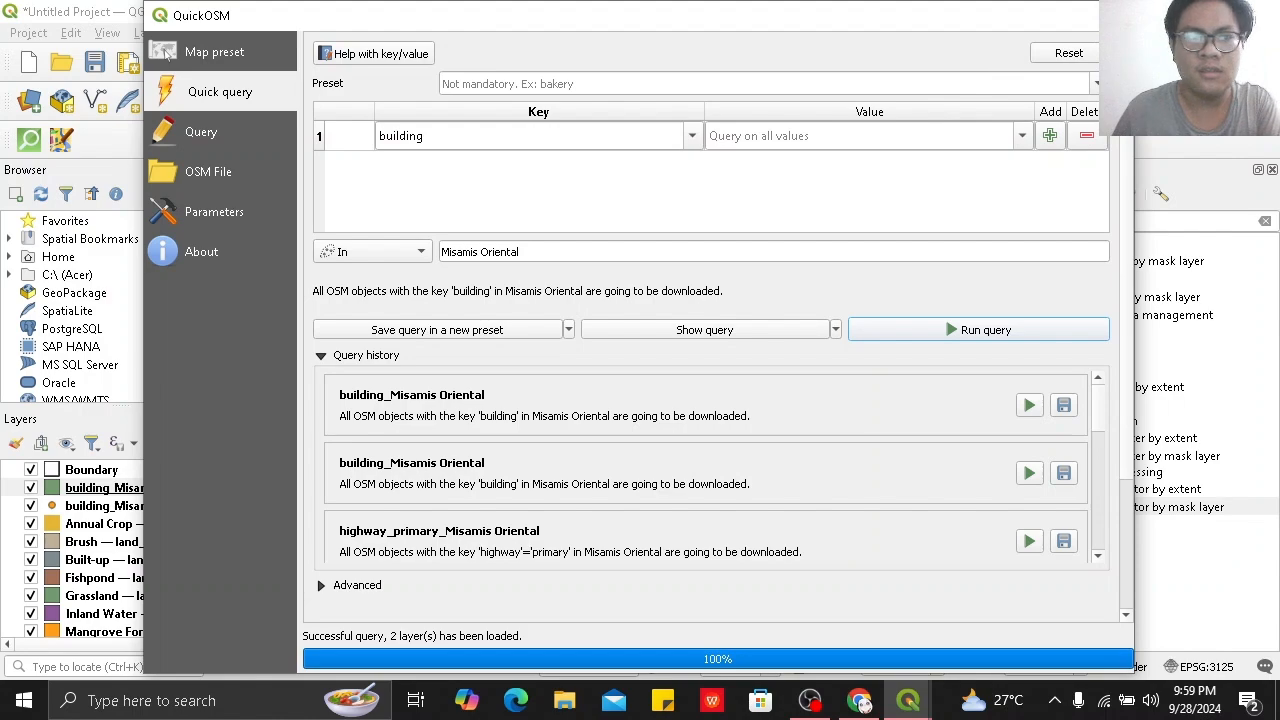
pyautogui.click(1113, 15)
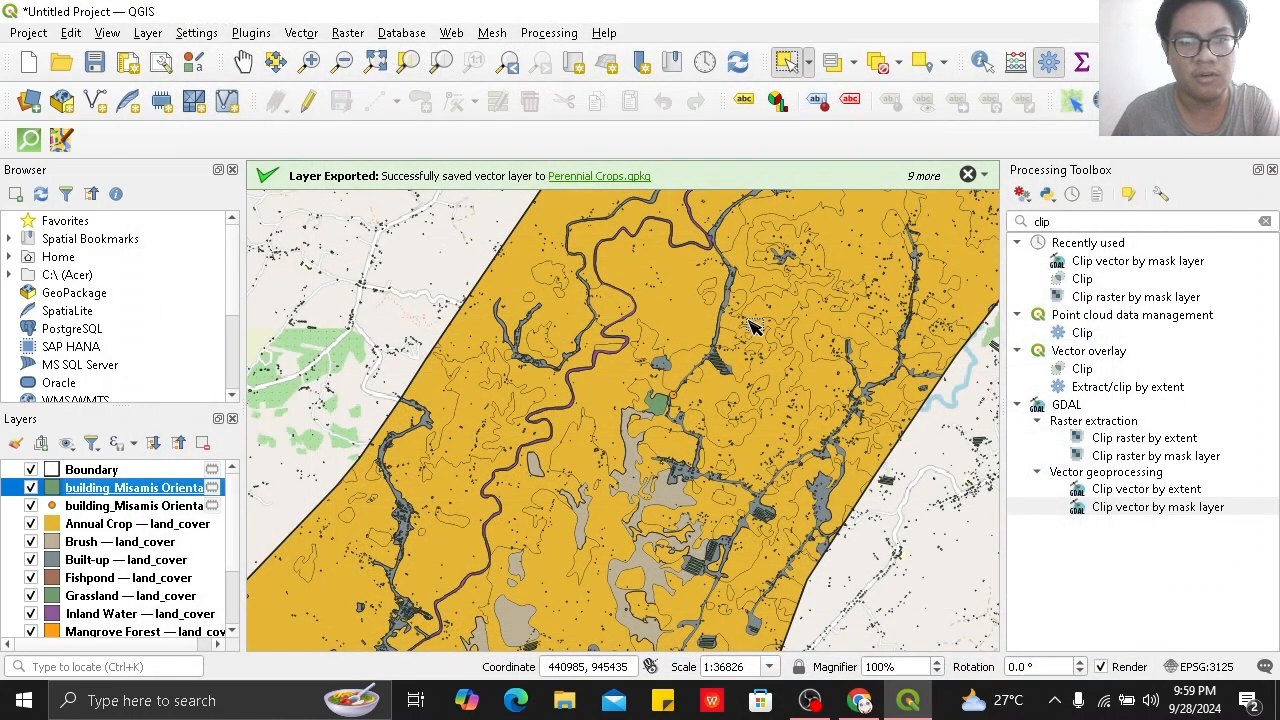
# Remove the downloaded building_Misamis Oriental point layer from the project, keeping the polygon layer.
pyautogui.scroll(-1, 748, 323)
pyautogui.moveTo(805, 347); pyautogui.dragTo(706, 363)
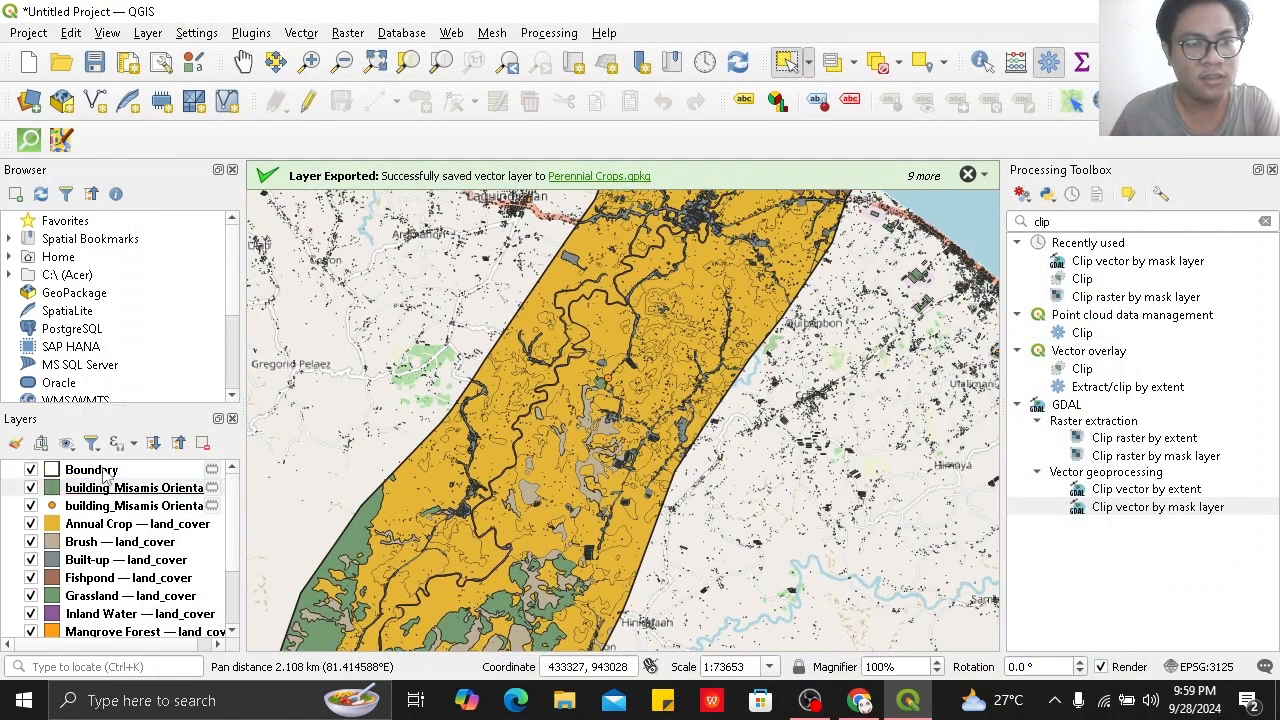
pyautogui.click(110, 506)
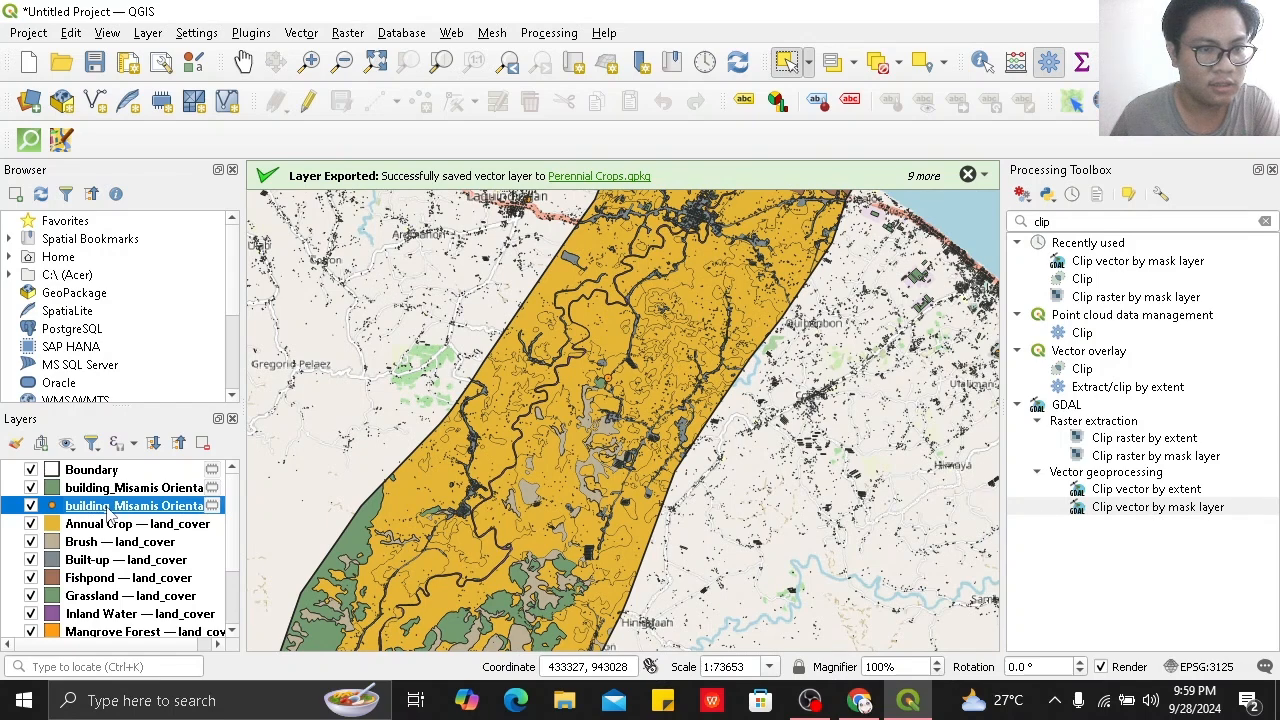
pyautogui.rightClick(110, 507)
pyautogui.click(243, 222)
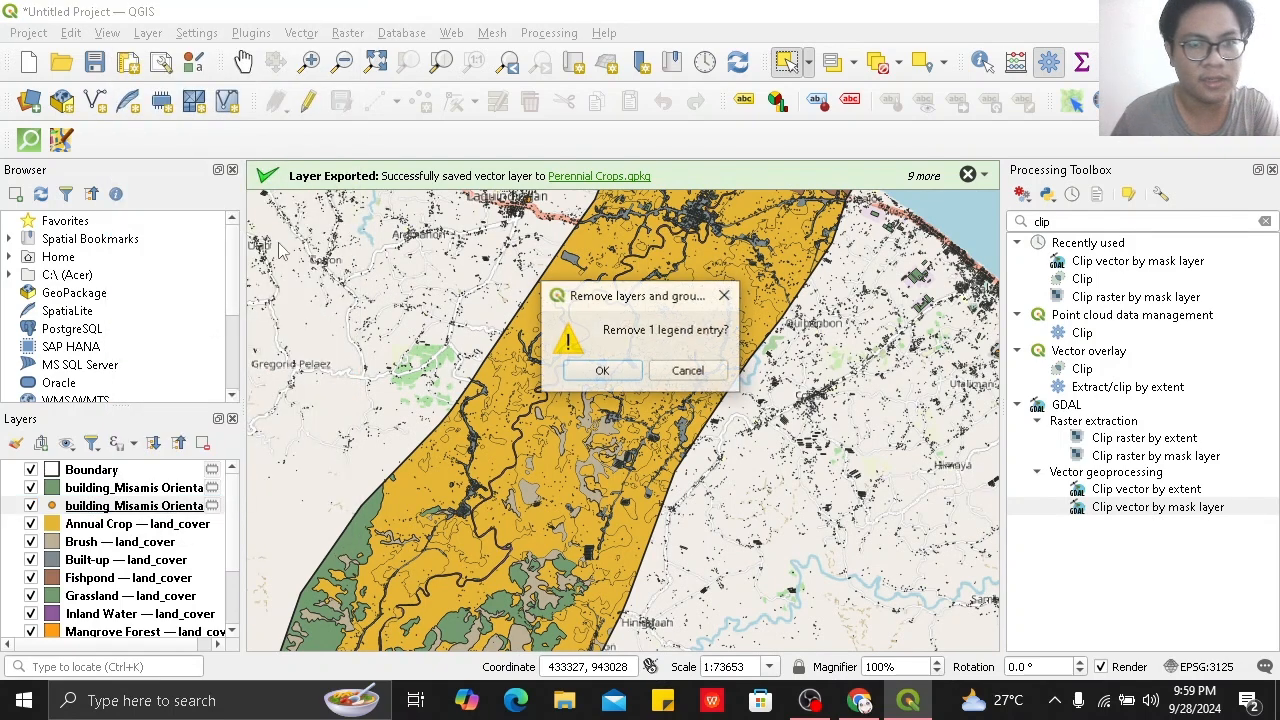
pyautogui.click(598, 371)
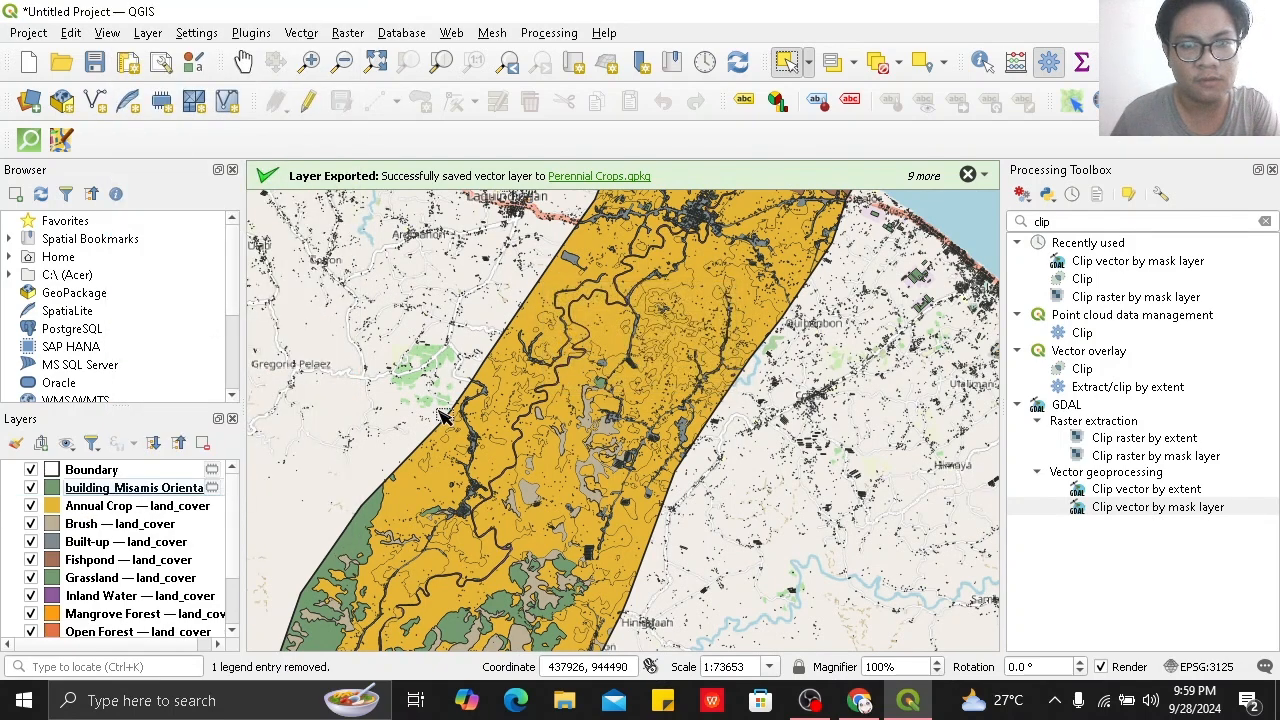
# Reproject the building_Misamis Oriental polygon layer to the project CRS, EPSG:3125 - PRS92 / Philippines zone 5, as a temporary layer.
pyautogui.click(168, 488)
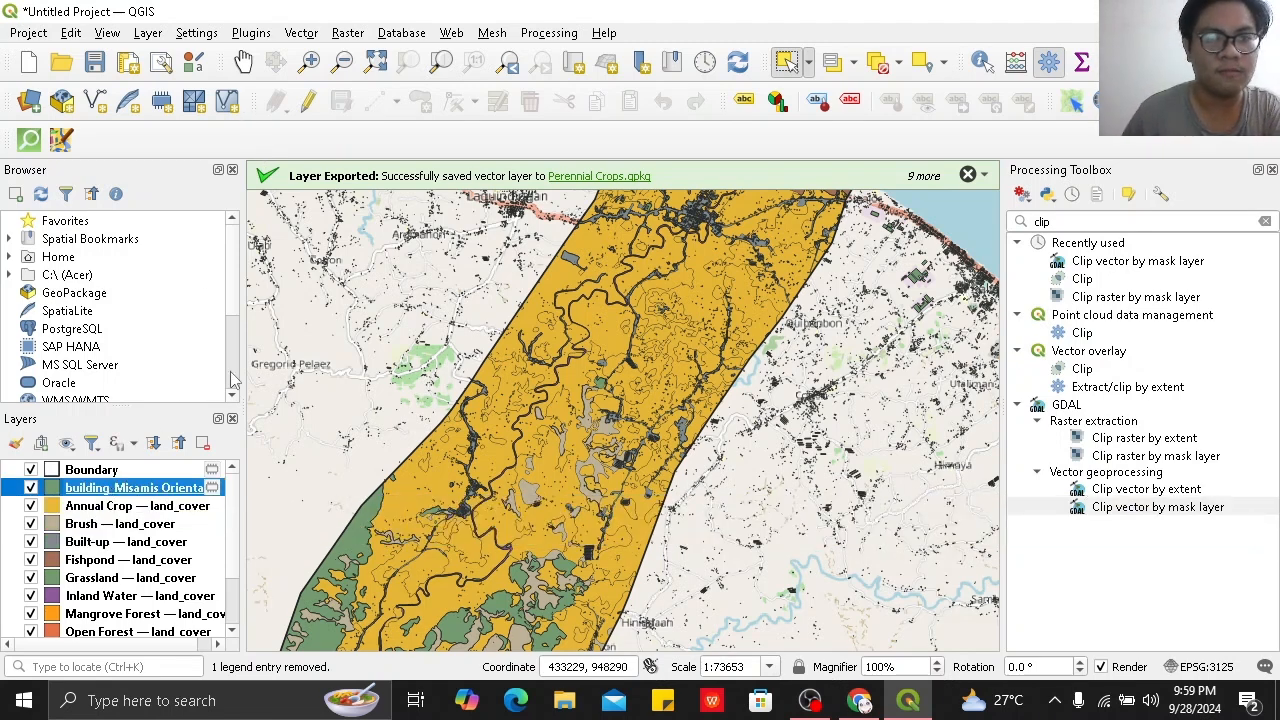
pyautogui.click(302, 33)
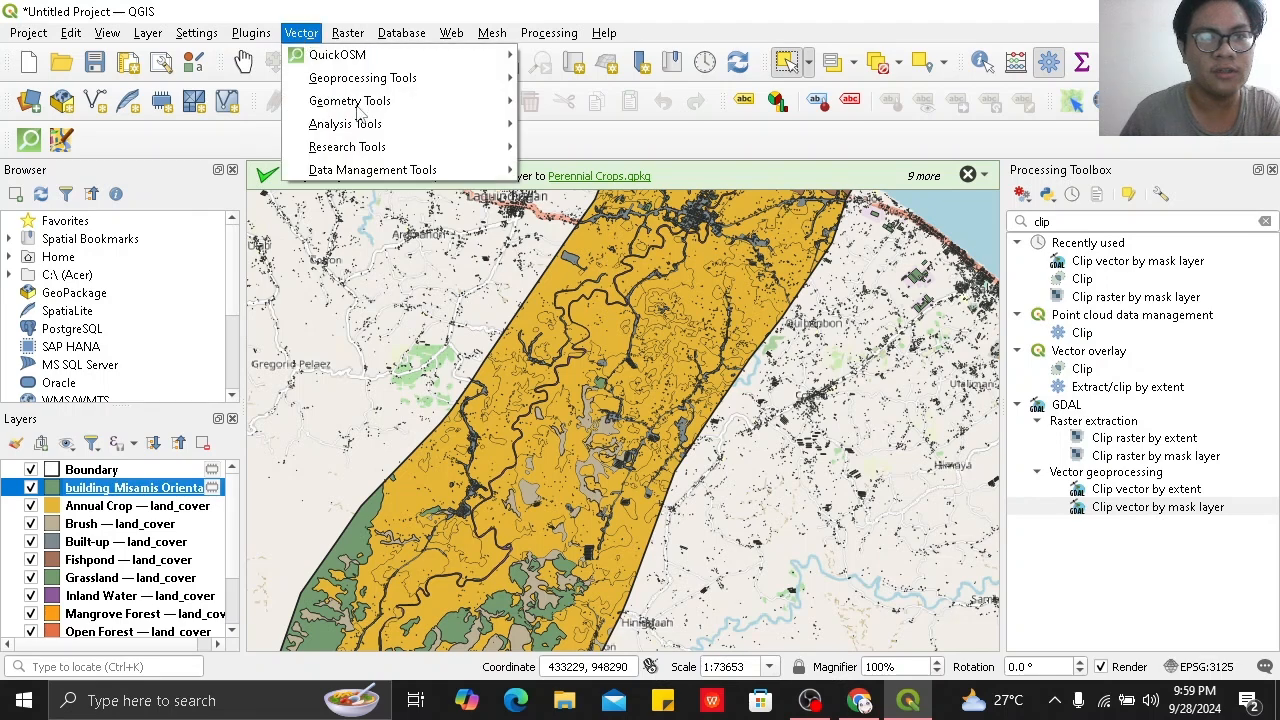
pyautogui.moveTo(395, 170)
pyautogui.click(590, 239)
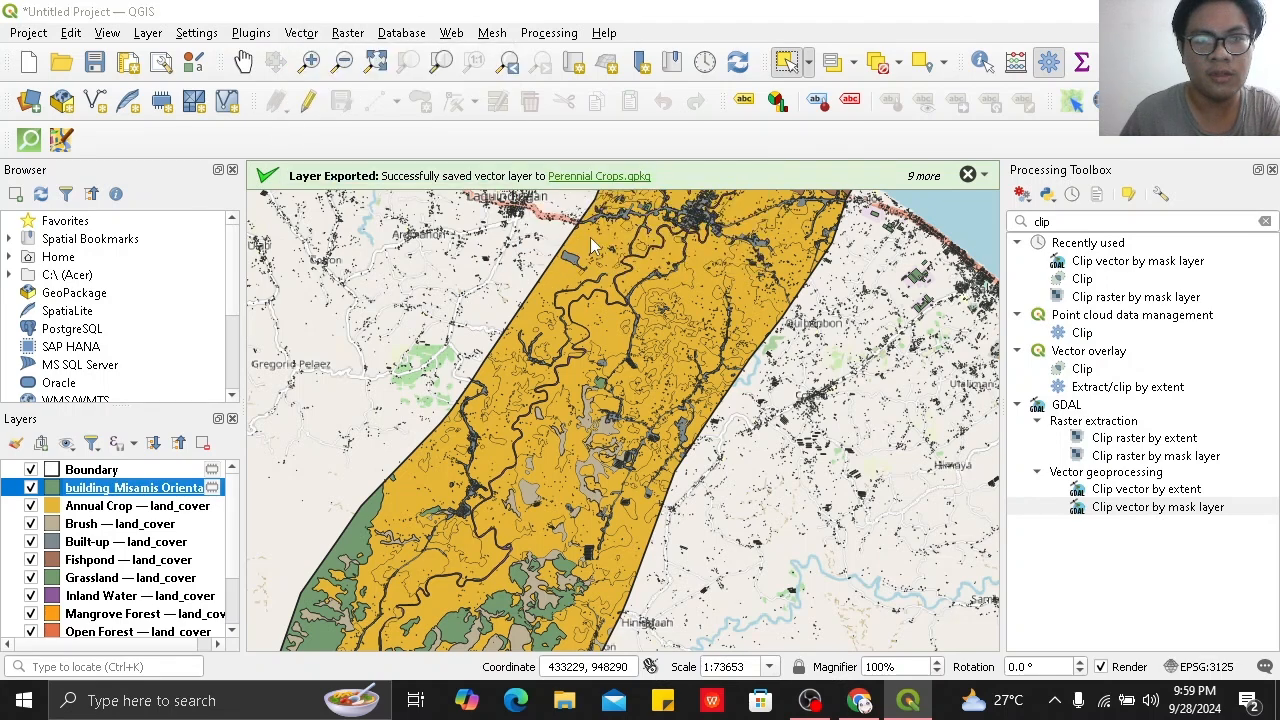
pyautogui.click(518, 216)
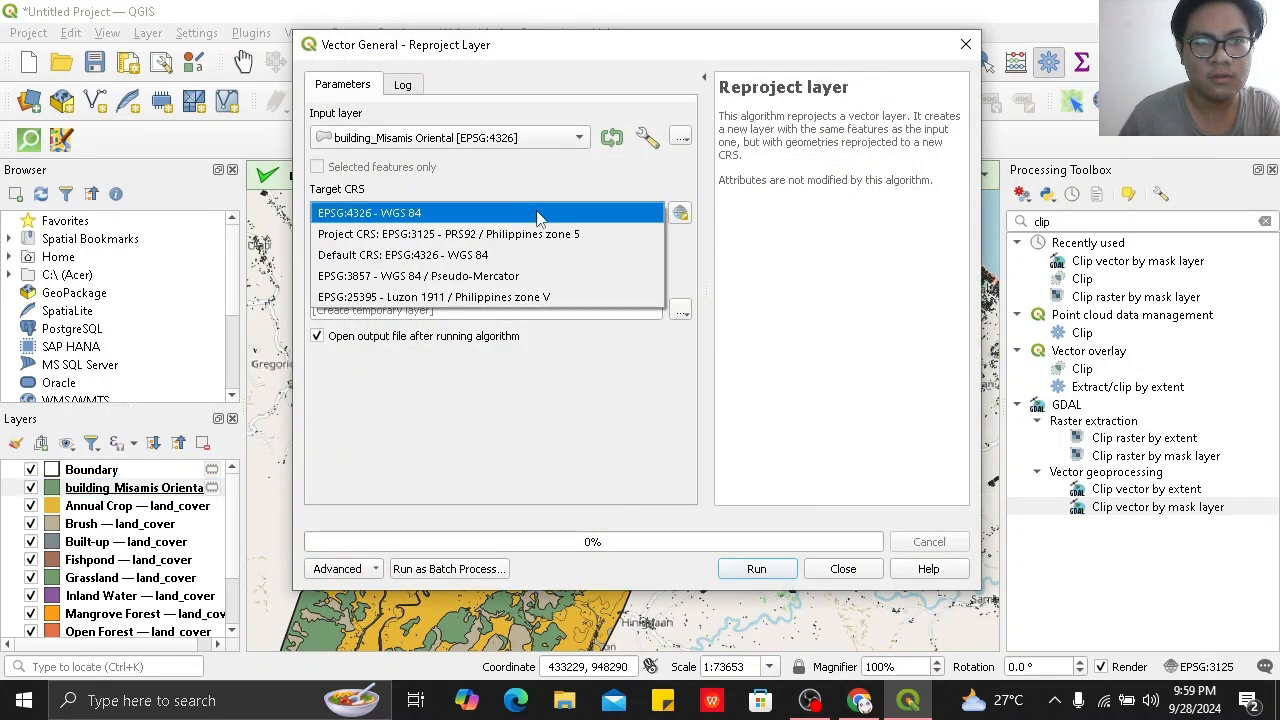
pyautogui.click(560, 233)
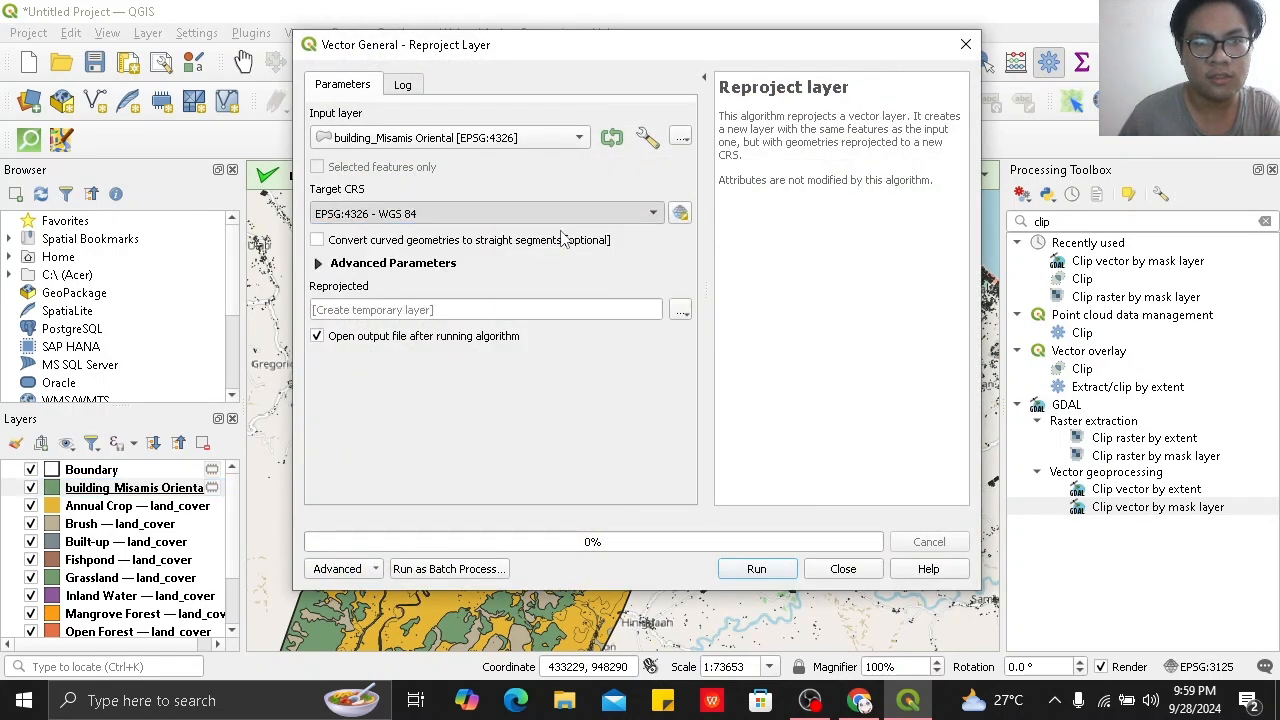
pyautogui.click(757, 568)
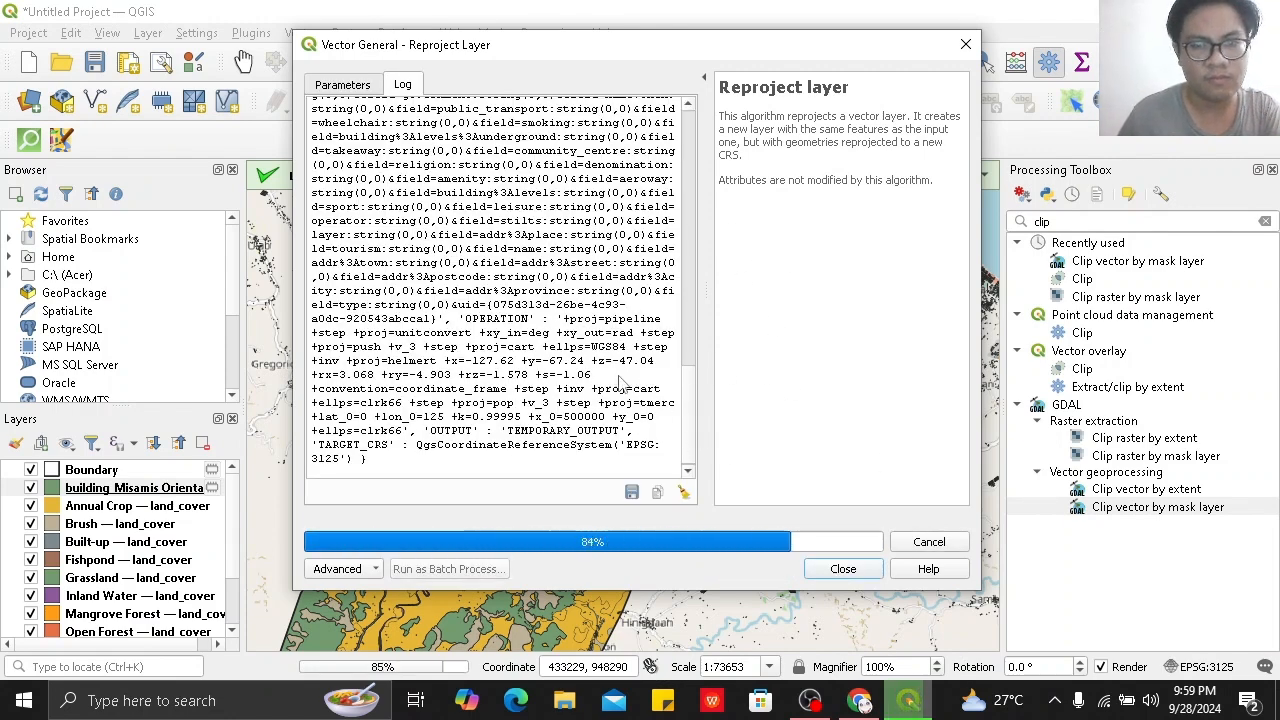
pyautogui.click(843, 568)
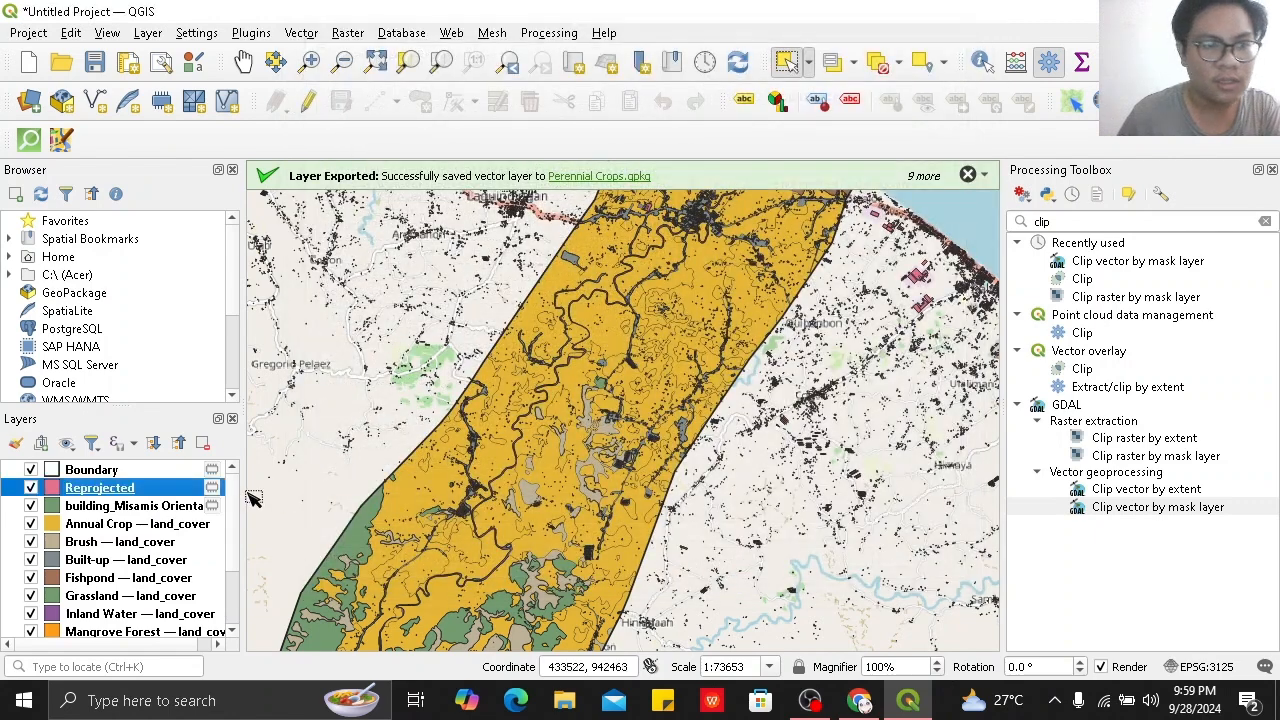
# Remove the original building_Misamis Oriental polygon layer from the project, keeping the reprojected copy.
pyautogui.rightClick(168, 505)
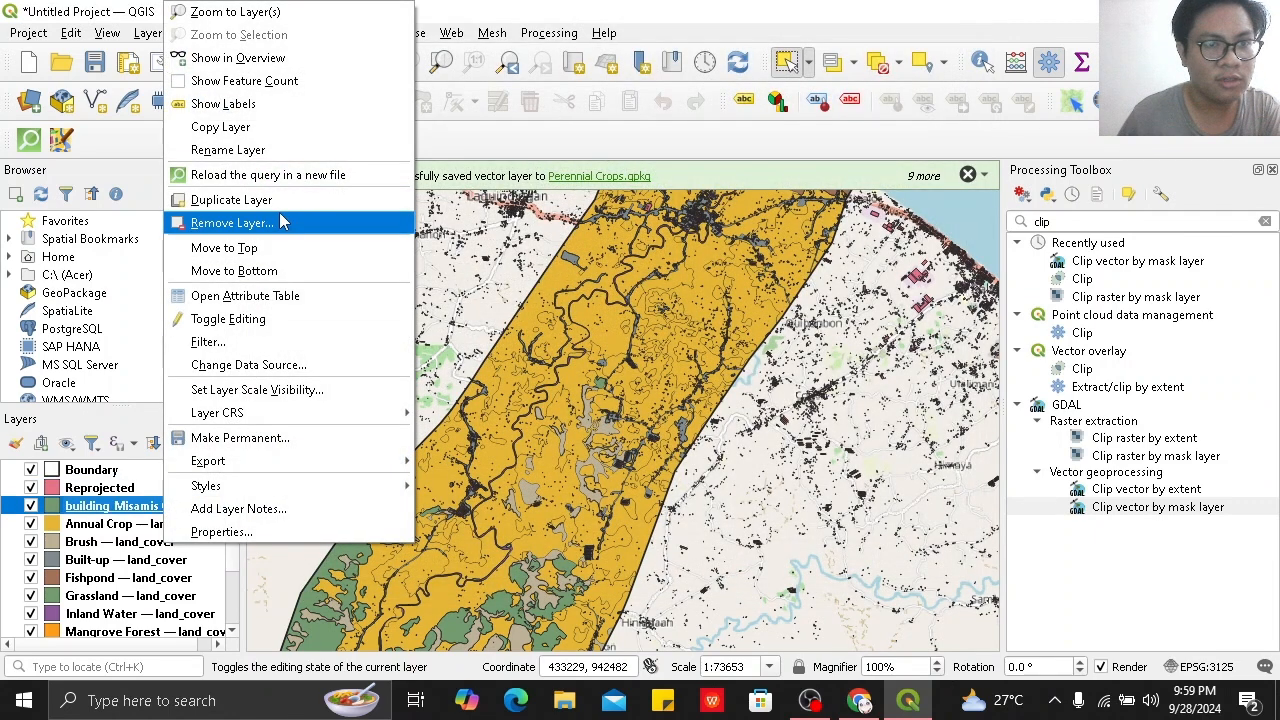
pyautogui.click(280, 222)
pyautogui.click(608, 370)
# Rename the Reprojected layer as Buildings and move it directly below the Built-up — land_cover layer.
pyautogui.click(153, 488)
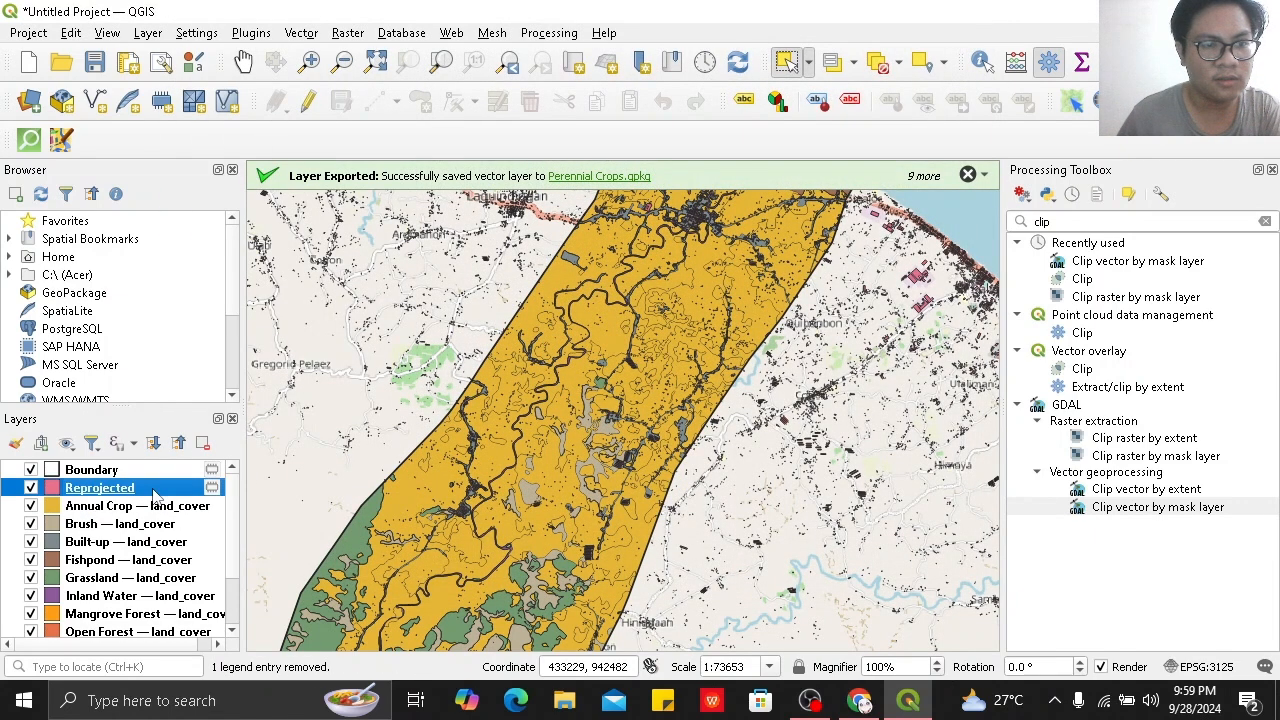
pyautogui.rightClick(153, 494)
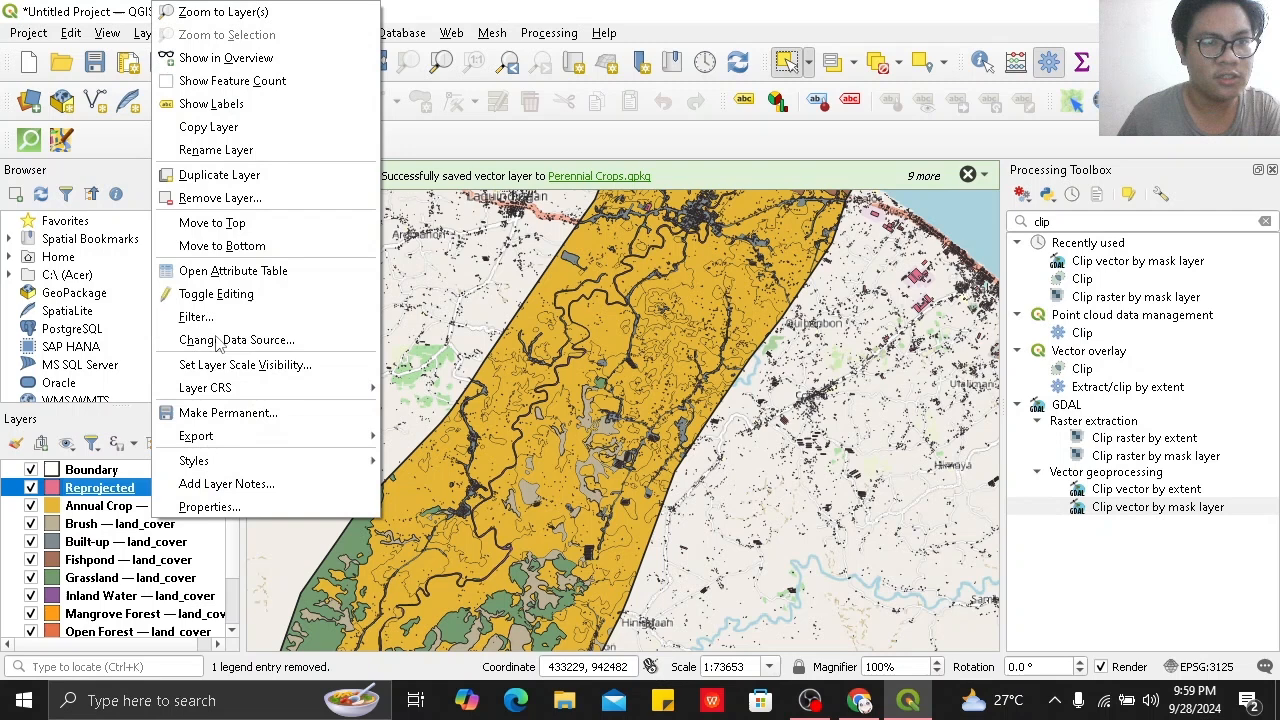
pyautogui.click(282, 152)
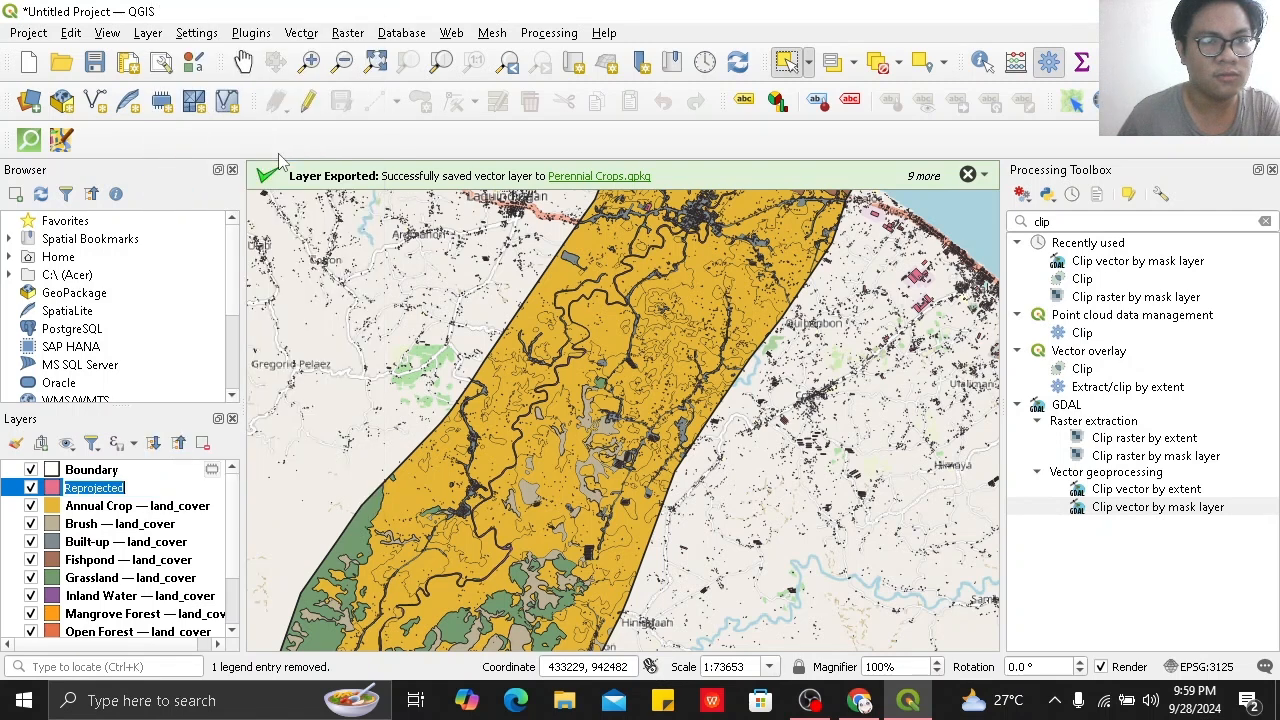
pyautogui.write('Buildings')
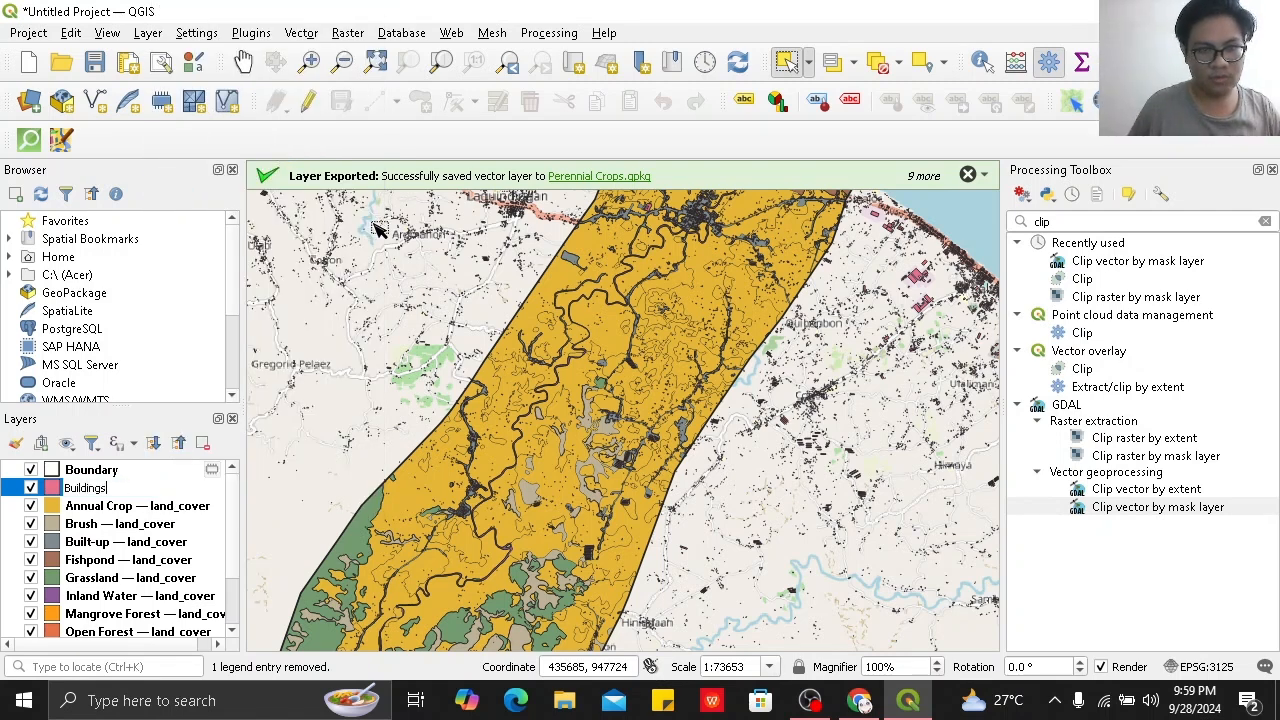
pyautogui.press('Return')
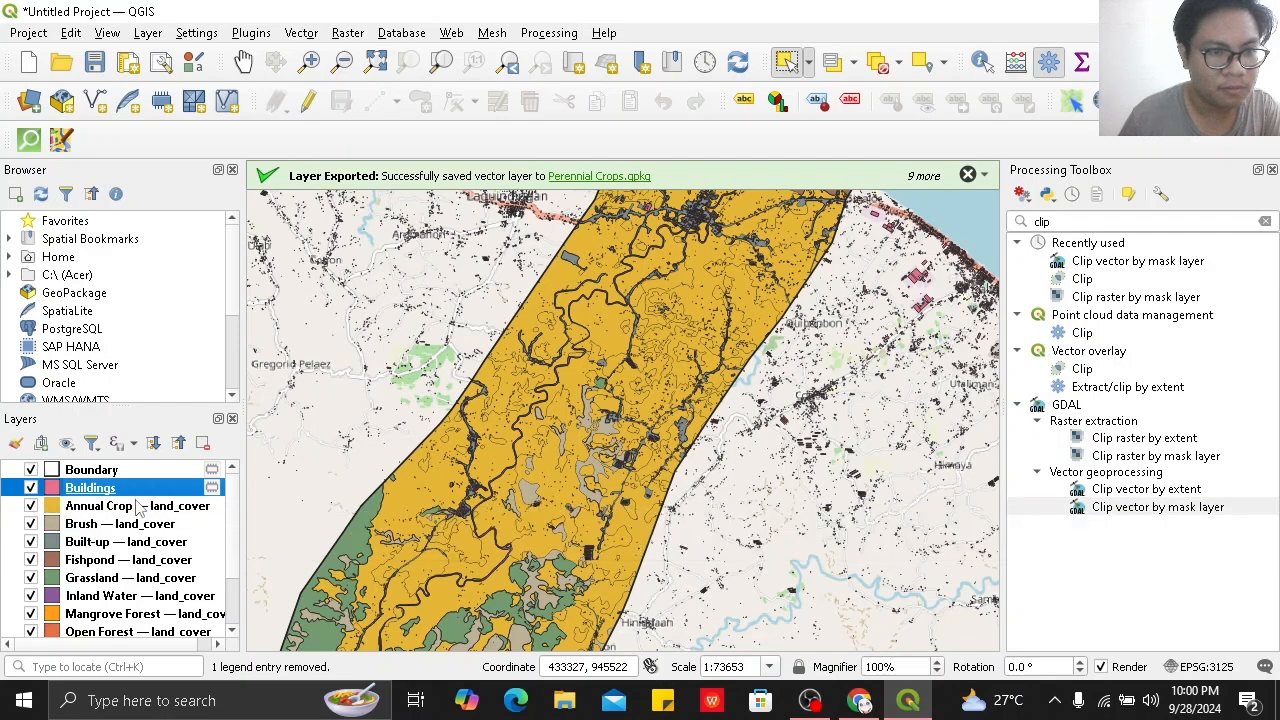
pyautogui.keyDown('ctrl'); pyautogui.click(140, 545); pyautogui.keyUp('ctrl')
pyautogui.moveTo(140, 546); pyautogui.dragTo(140, 546)
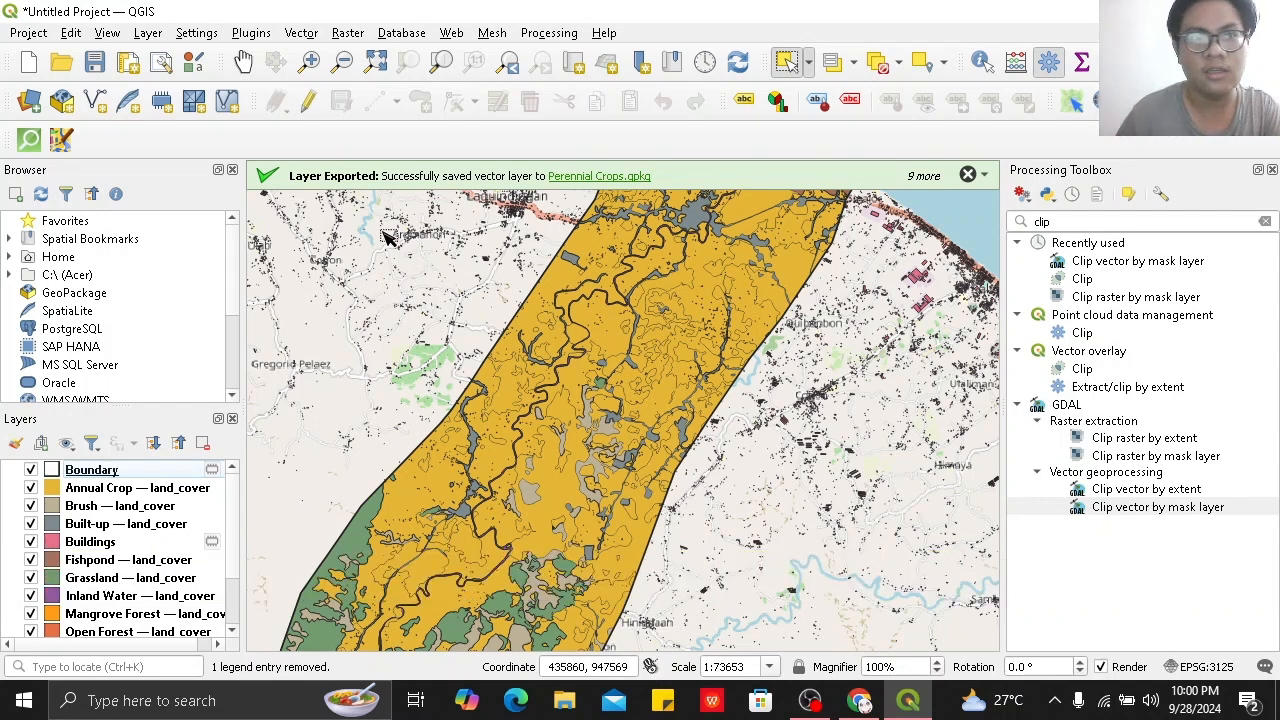
# Try to merge the Buildings and Built-up — land_cover layers into a temporary layer.
pyautogui.click(301, 33)
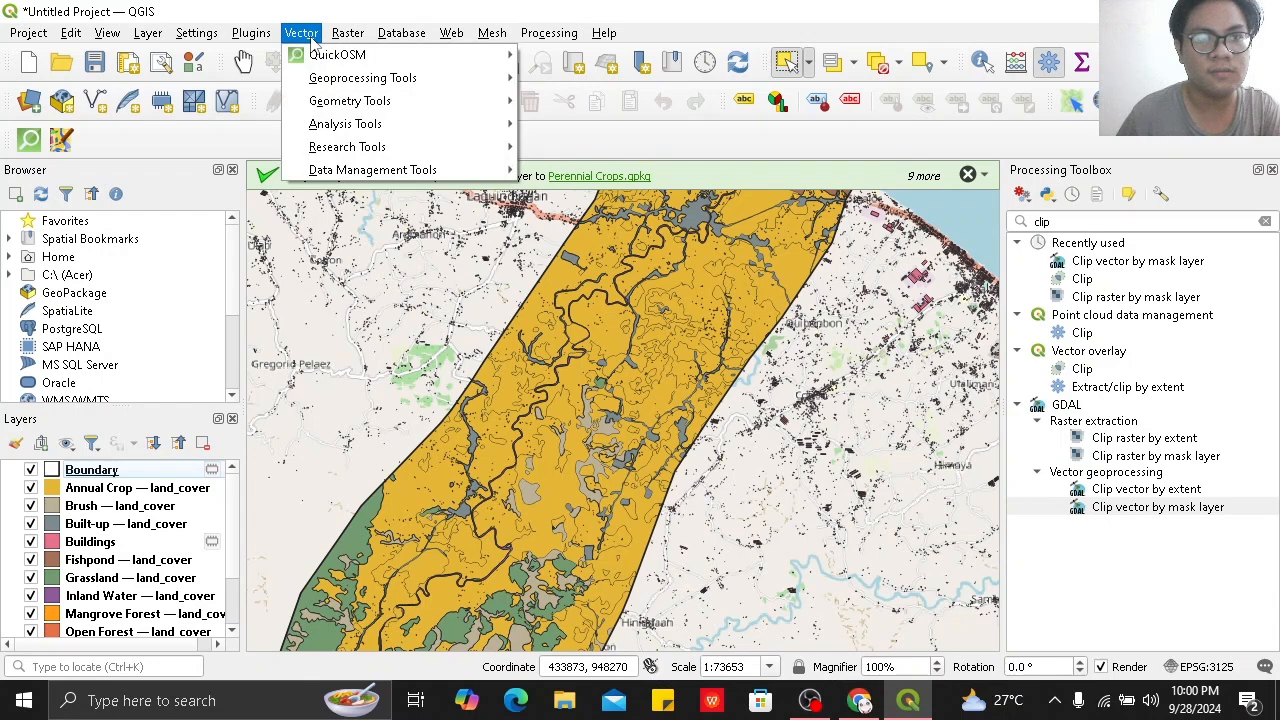
pyautogui.moveTo(428, 177)
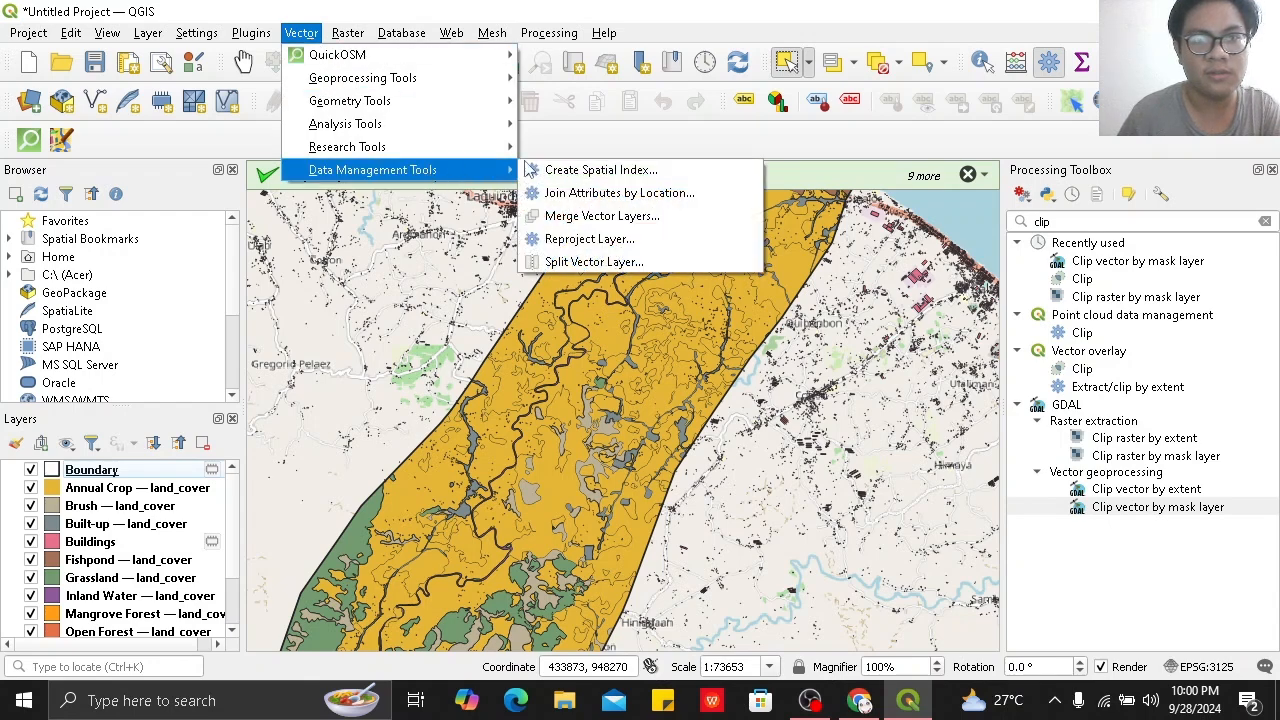
pyautogui.click(625, 216)
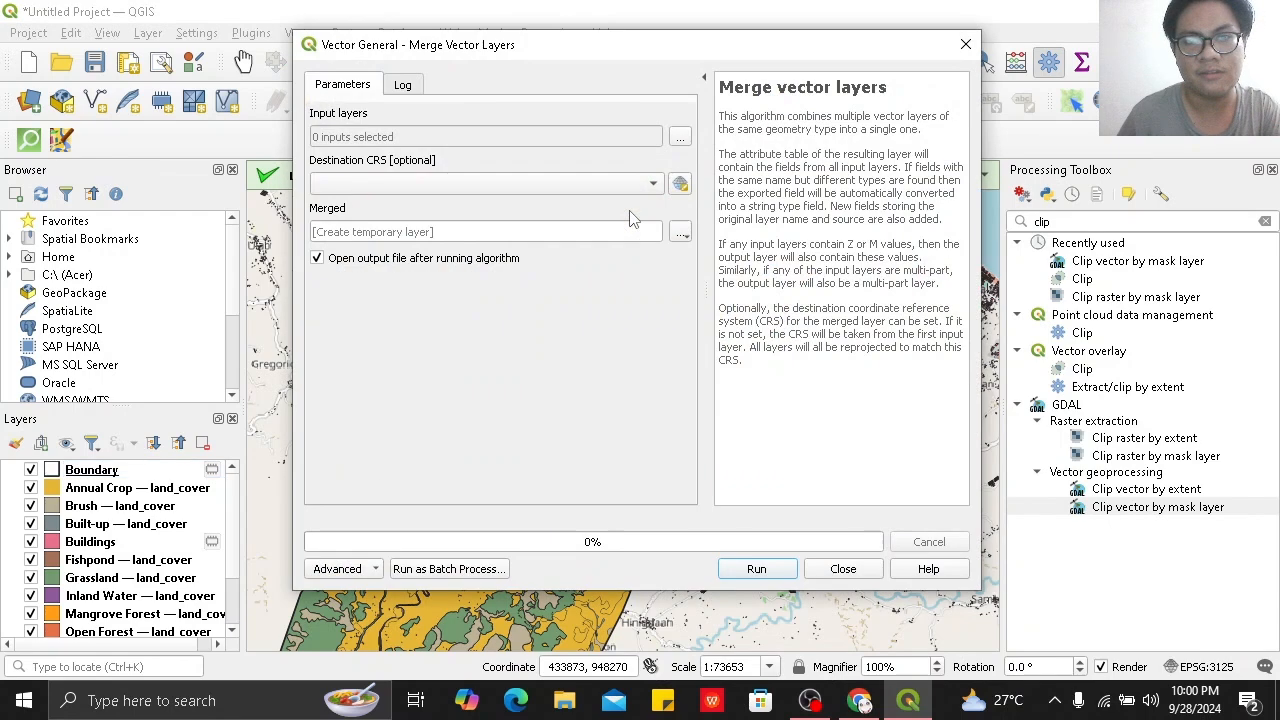
pyautogui.click(681, 139)
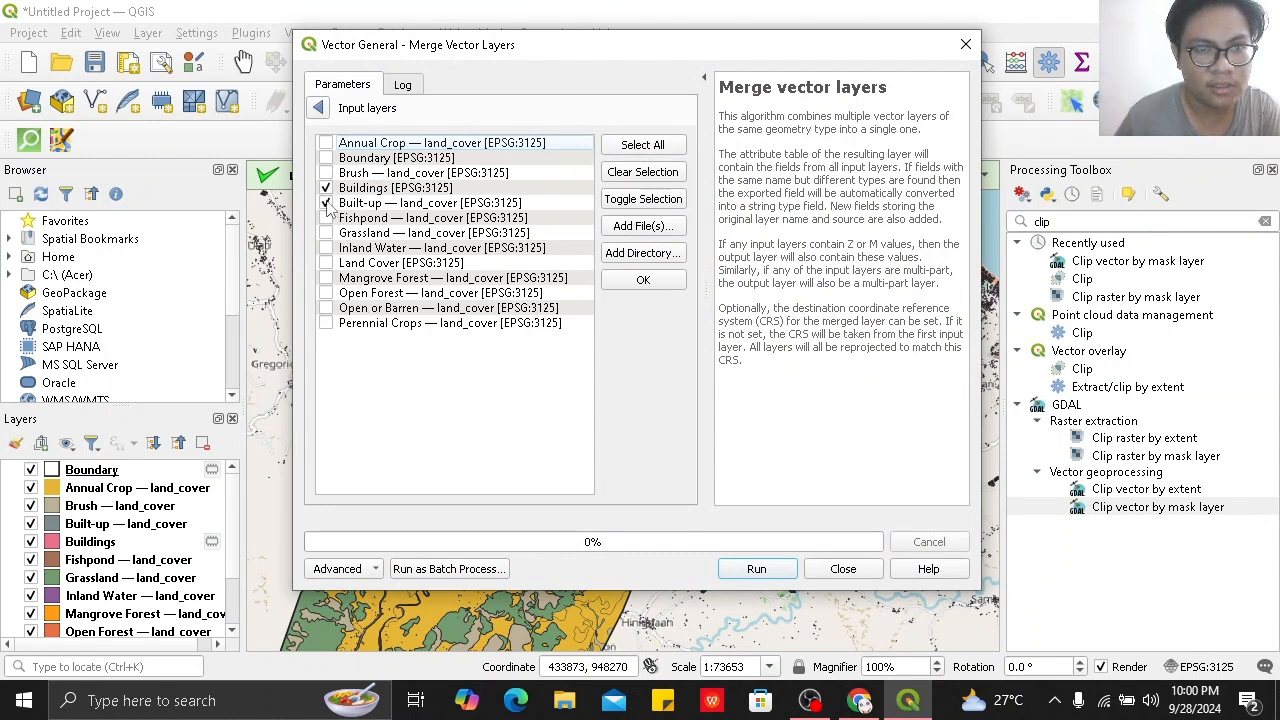
pyautogui.click(757, 569)
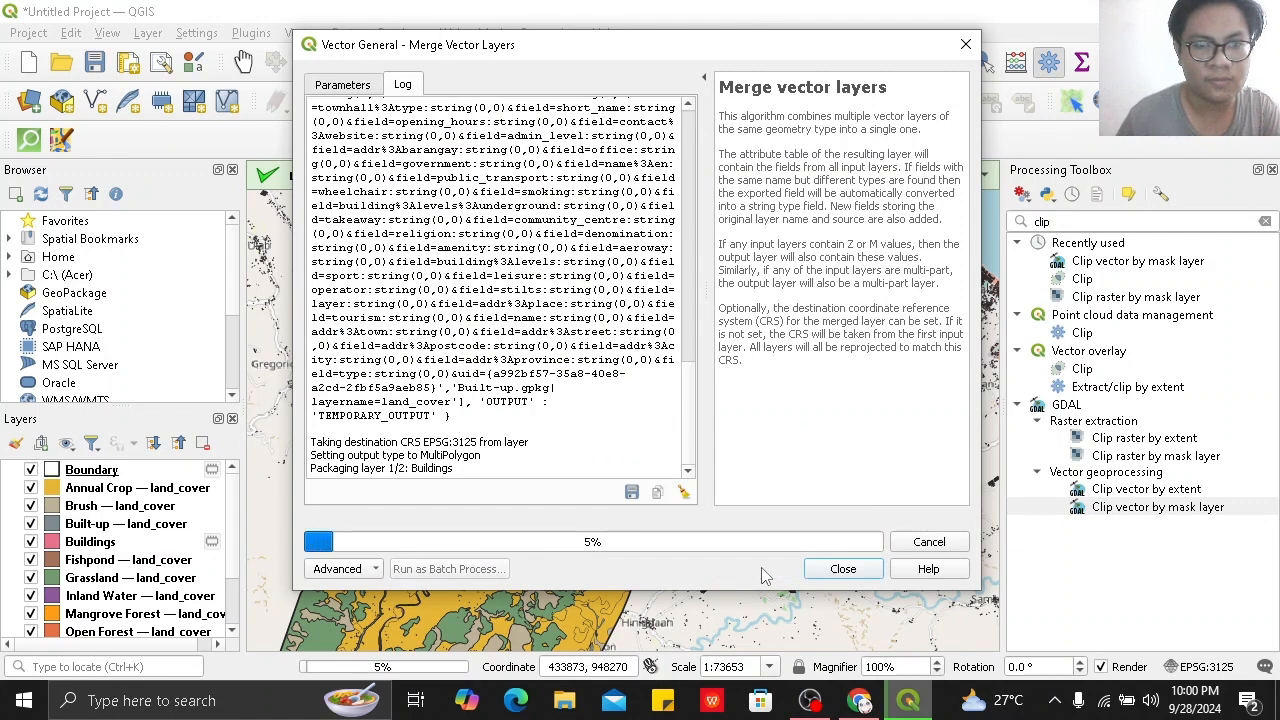
pyautogui.click(842, 570)
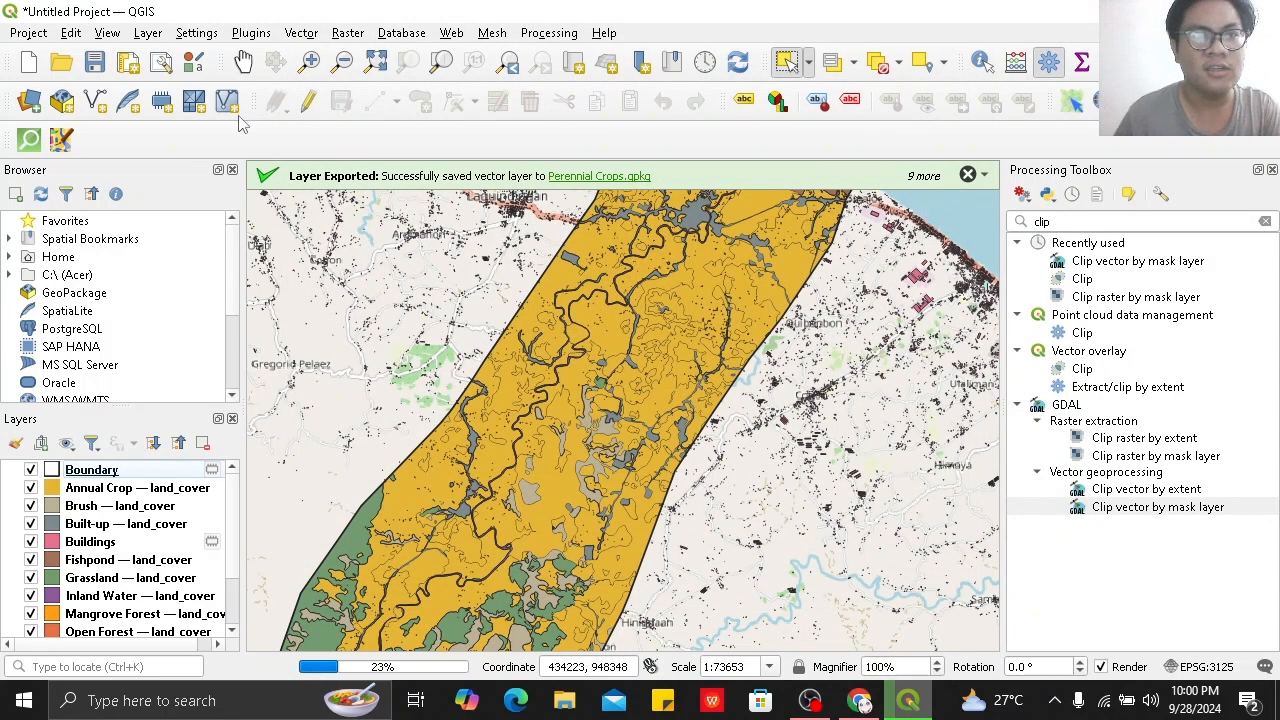
# Try to clip the Boundary layer using Buildings as the overlay layer, with a temporary layer as output.
pyautogui.click(303, 34)
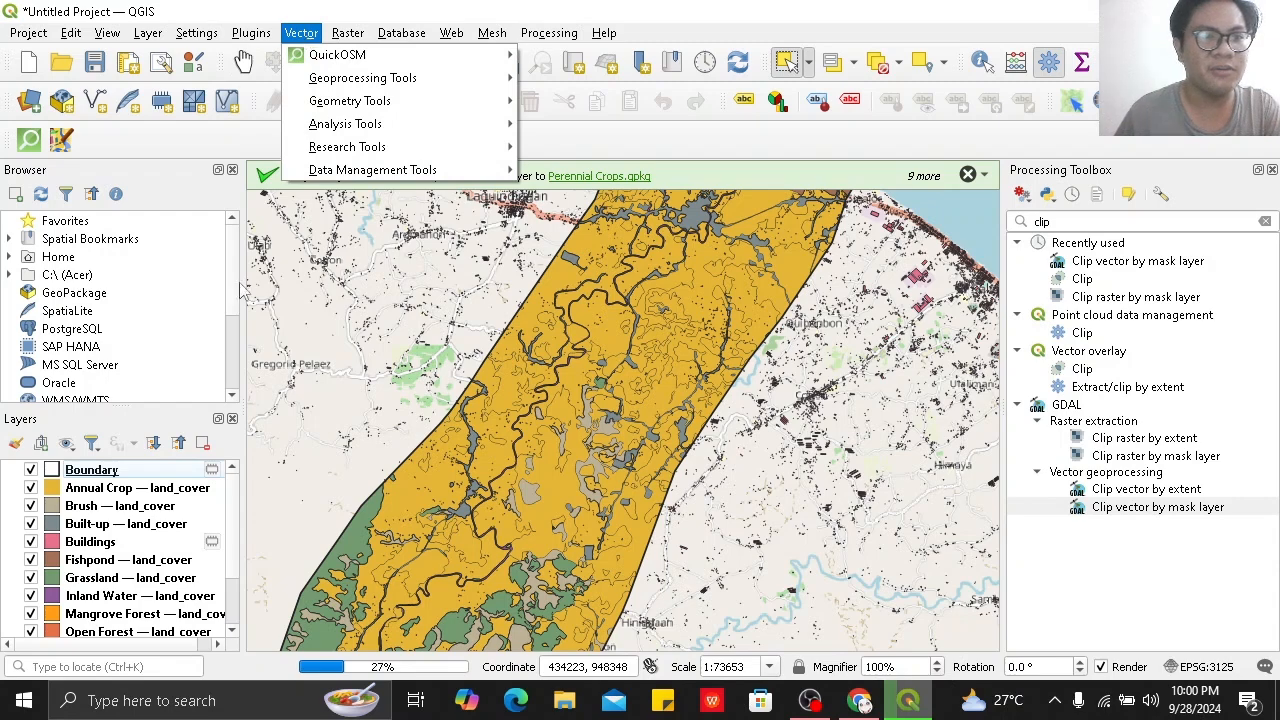
pyautogui.moveTo(408, 79)
pyautogui.click(581, 105)
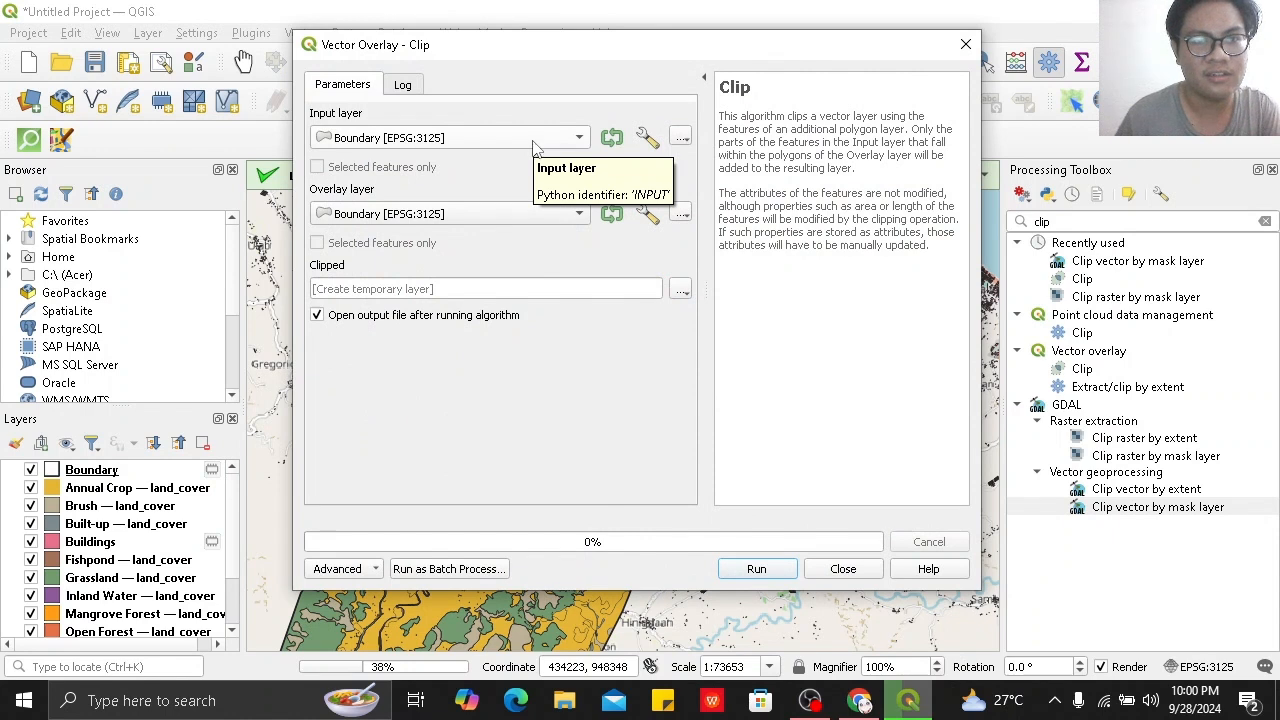
pyautogui.click(531, 140)
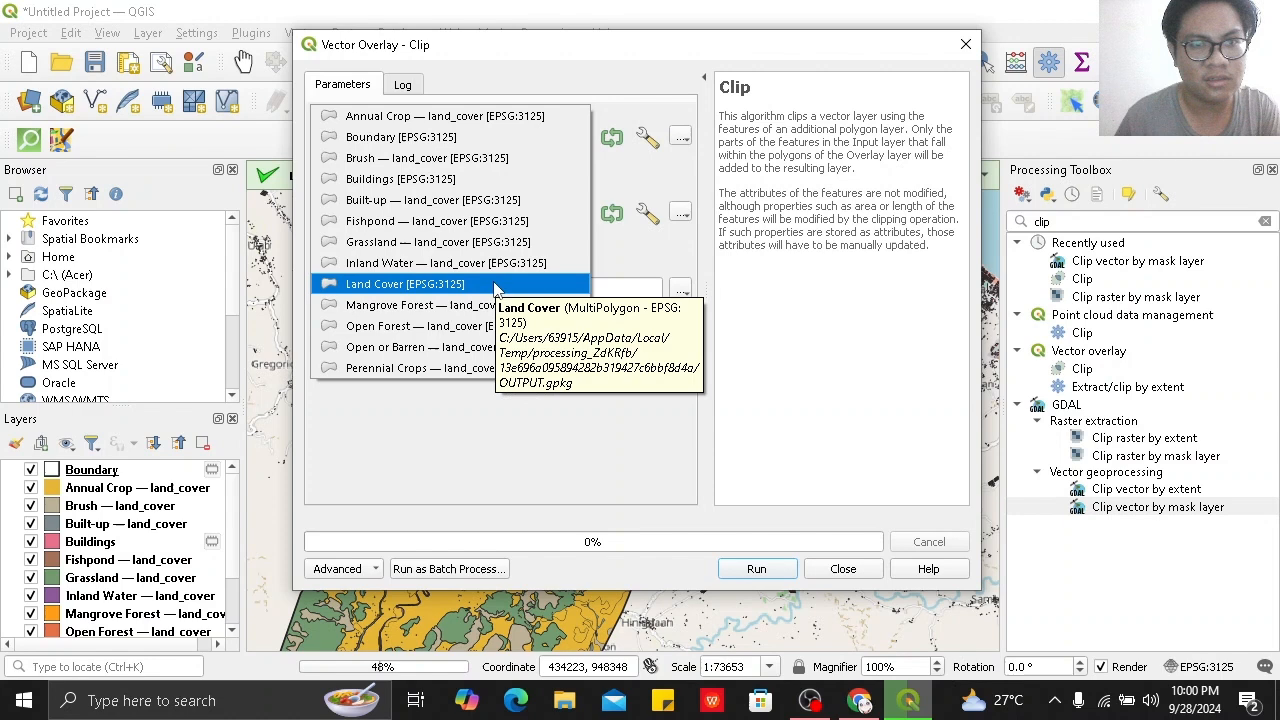
pyautogui.click(490, 137)
pyautogui.click(518, 216)
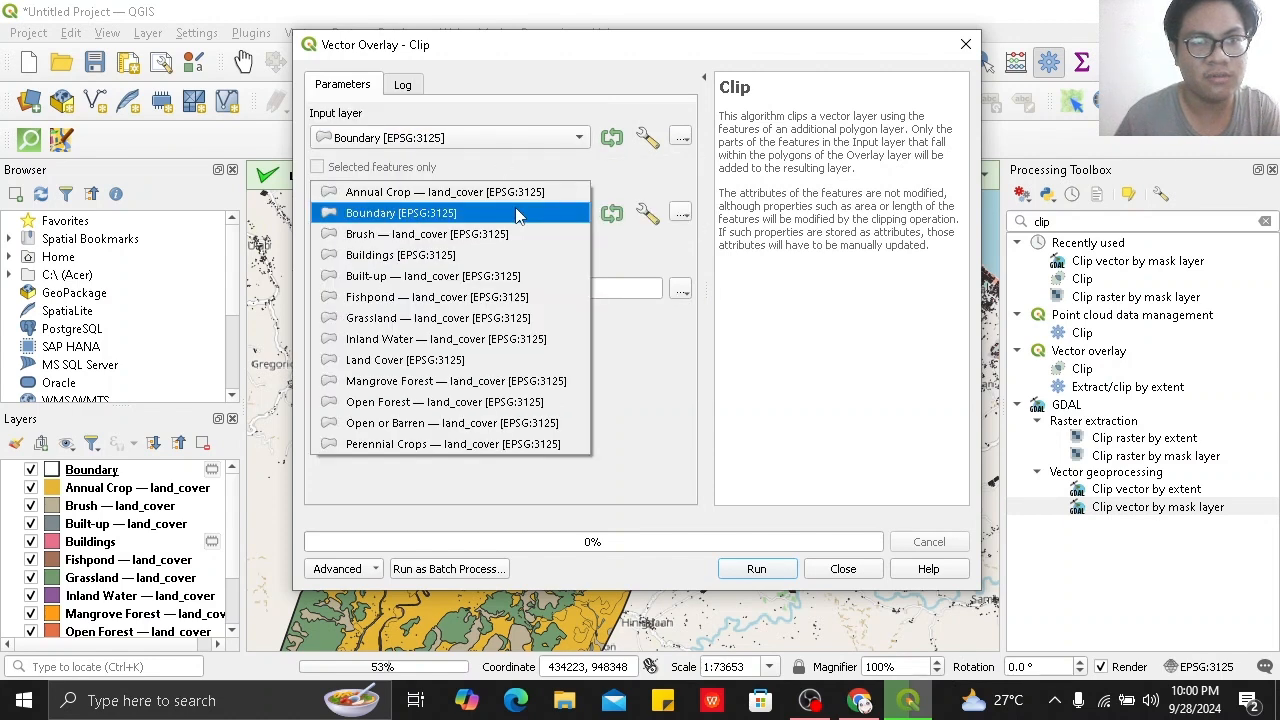
pyautogui.click(510, 258)
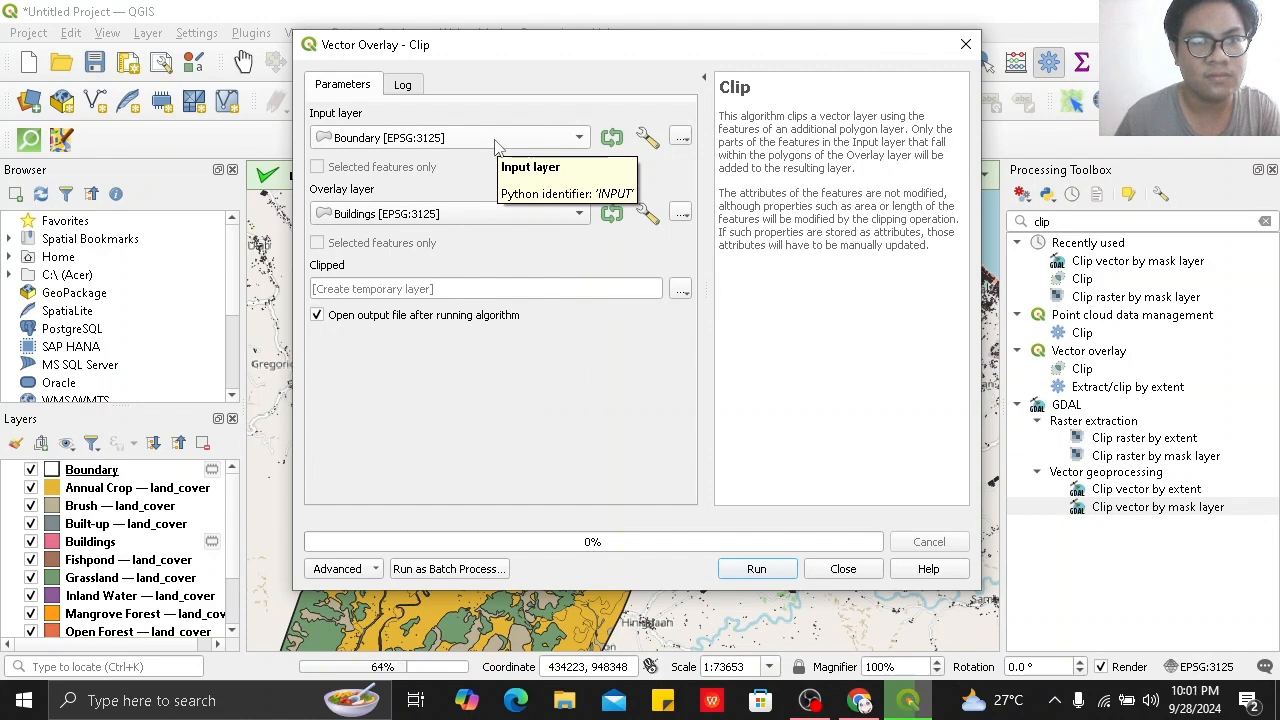
pyautogui.click(757, 569)
pyautogui.click(843, 568)
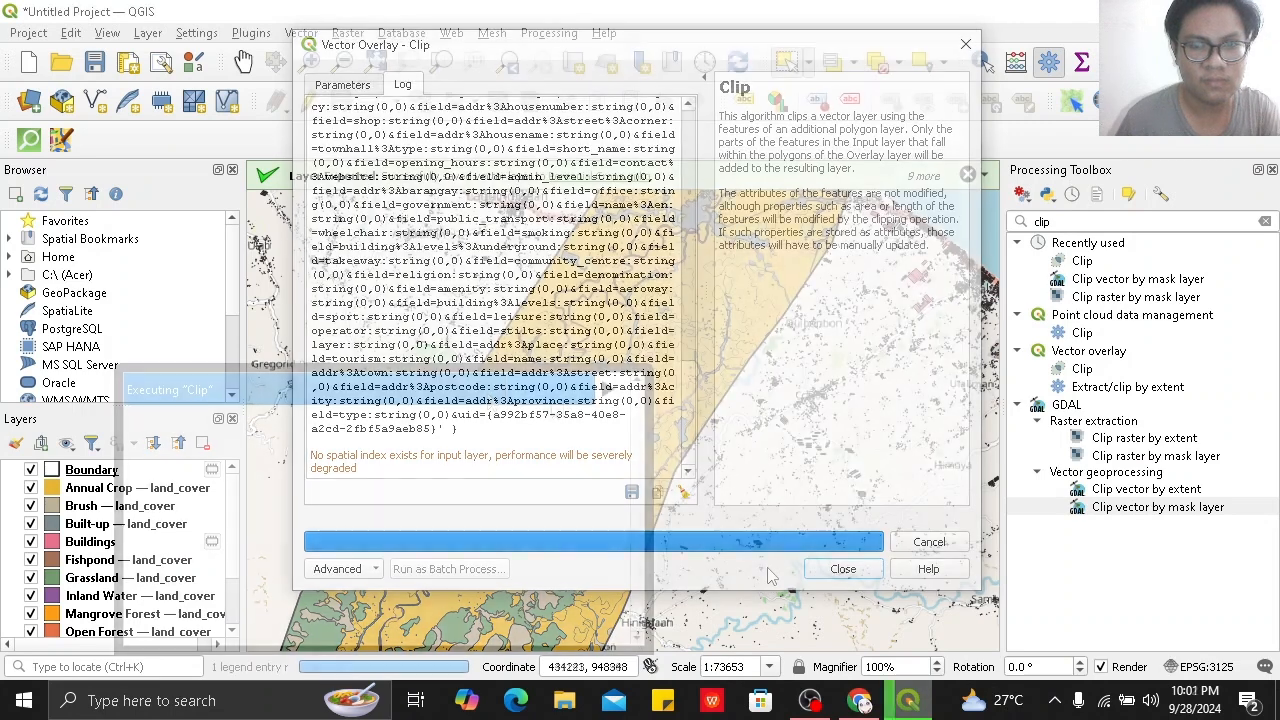
pyautogui.click(301, 33)
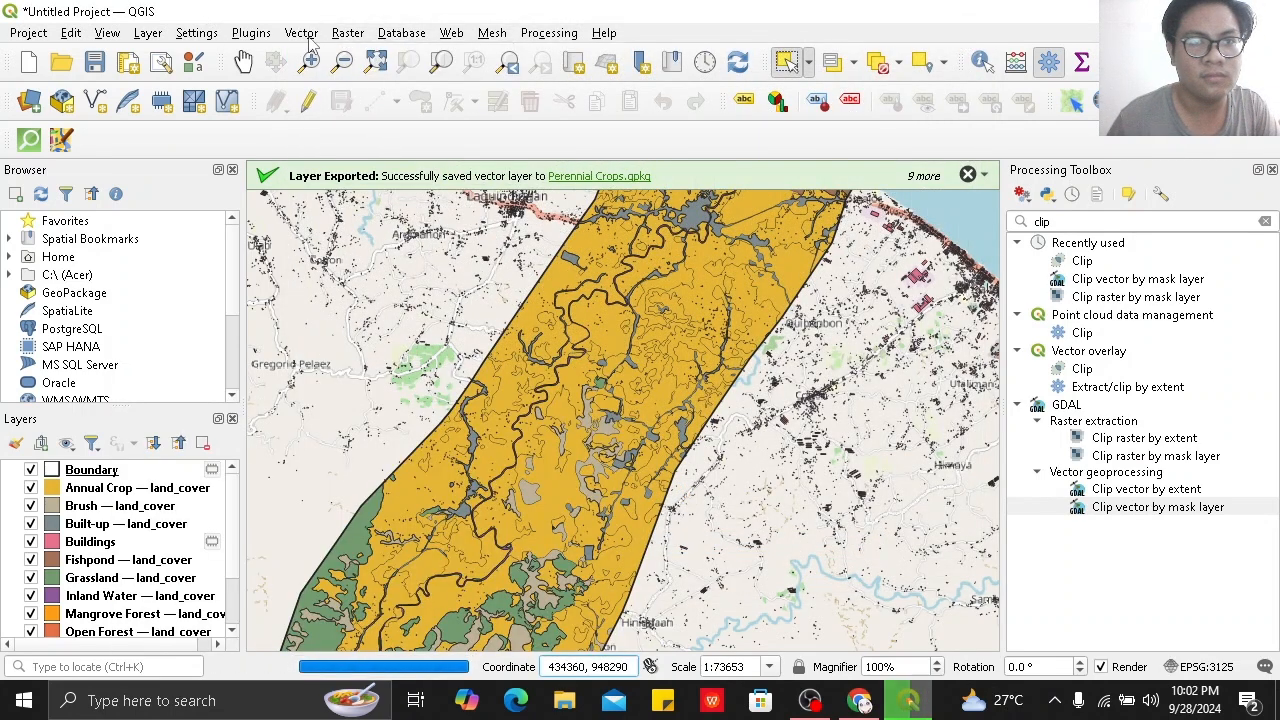
pyautogui.click(308, 37)
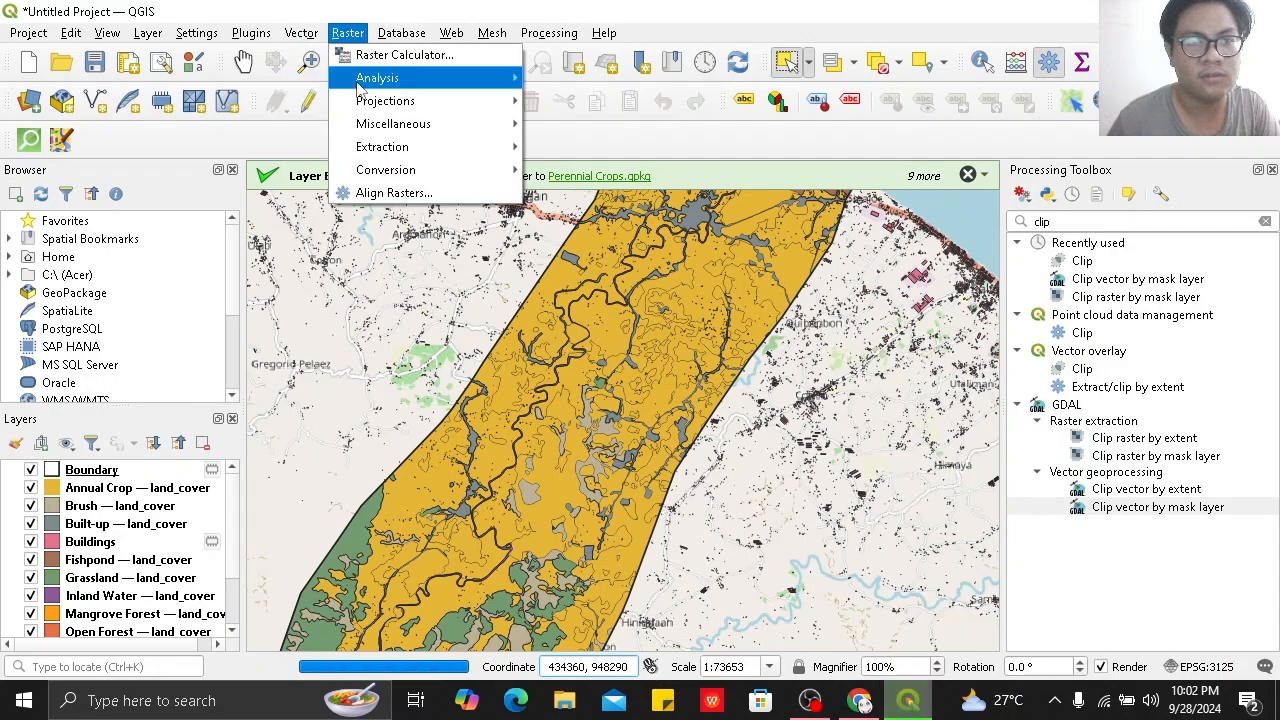
pyautogui.moveTo(450, 170)
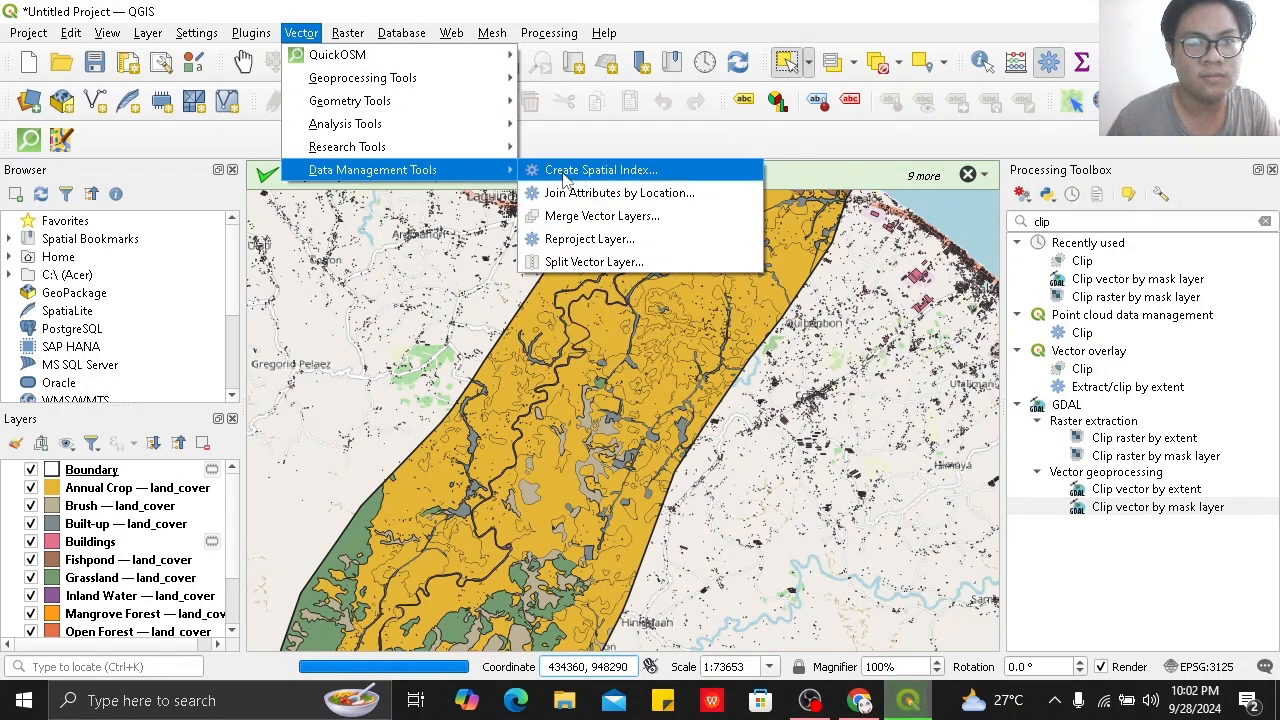
pyautogui.click(602, 215)
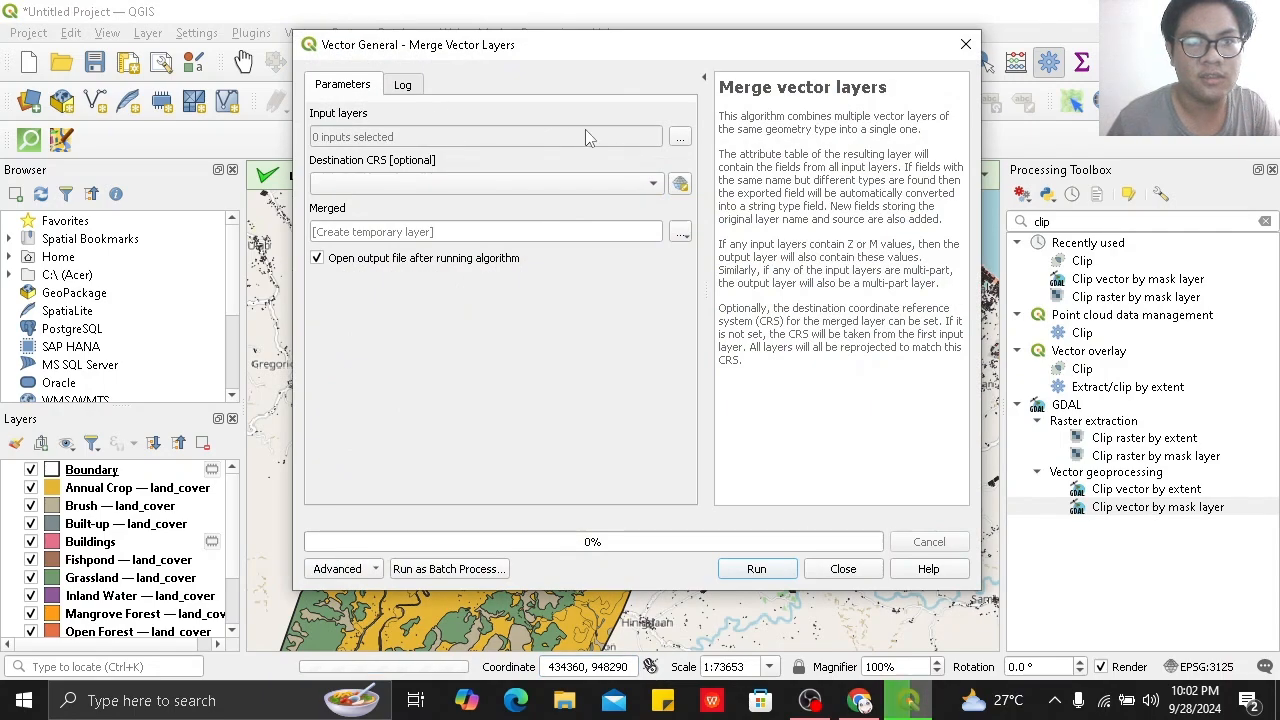
pyautogui.click(965, 44)
# Clip the Buildings layer using Boundary as the overlay layer, output it as a temporary layer, and close the Clip dialog.
pyautogui.click(301, 32)
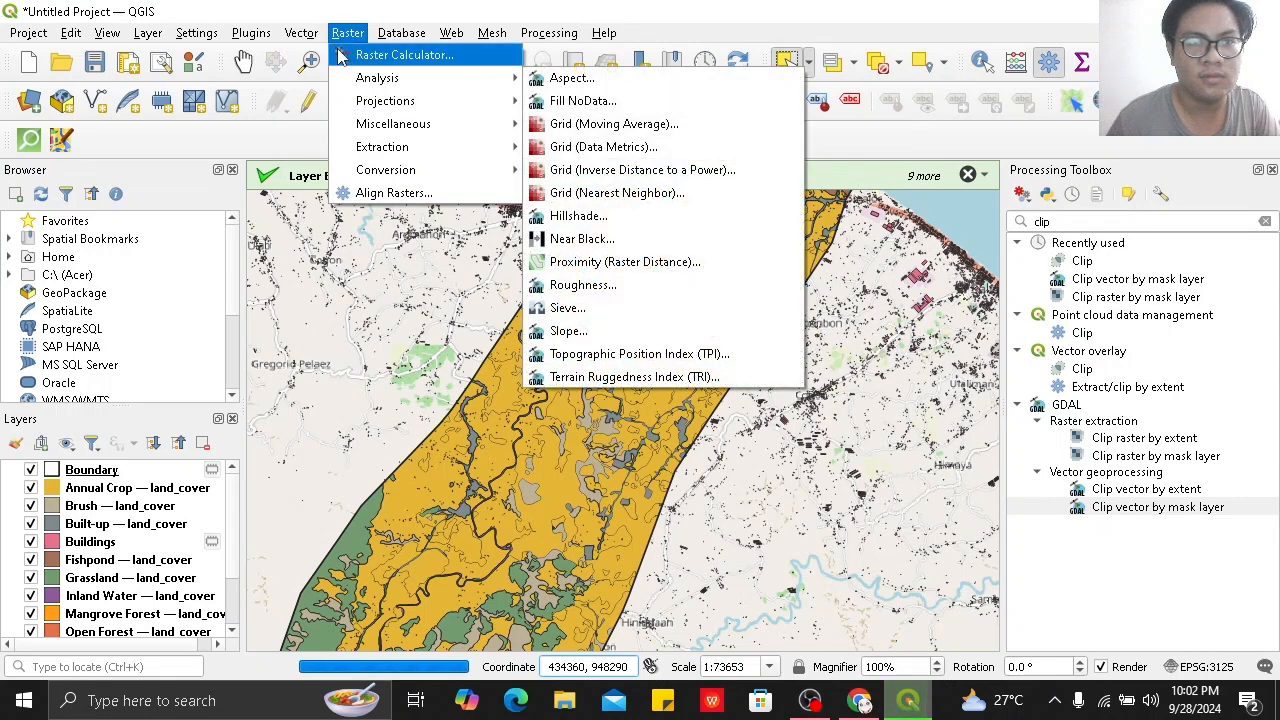
pyautogui.moveTo(313, 33)
pyautogui.moveTo(479, 80)
pyautogui.click(553, 102)
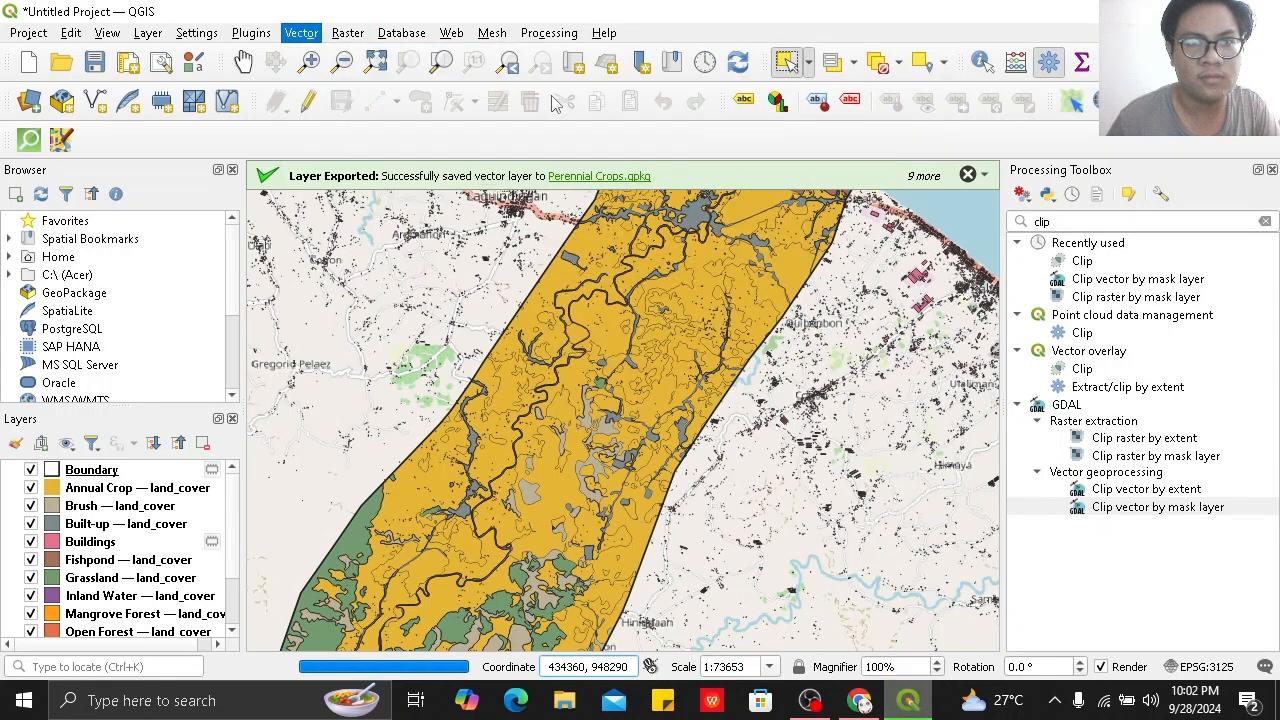
pyautogui.click(480, 138)
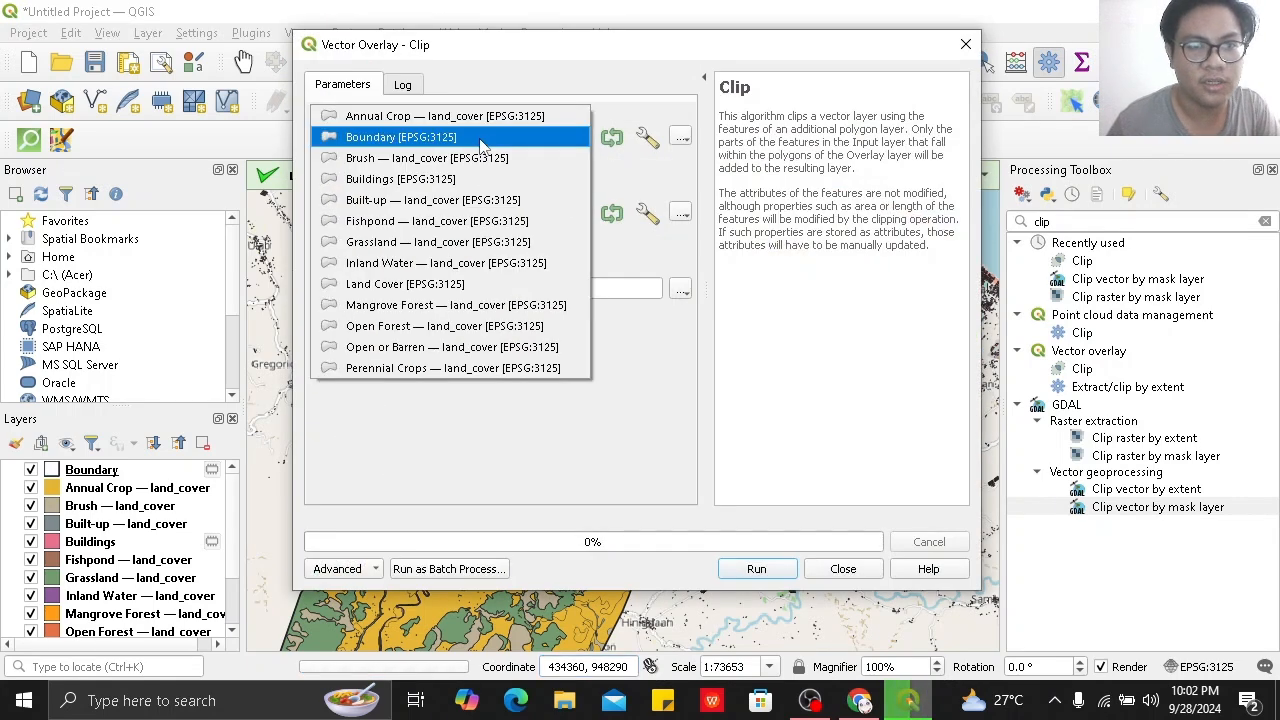
pyautogui.click(466, 284)
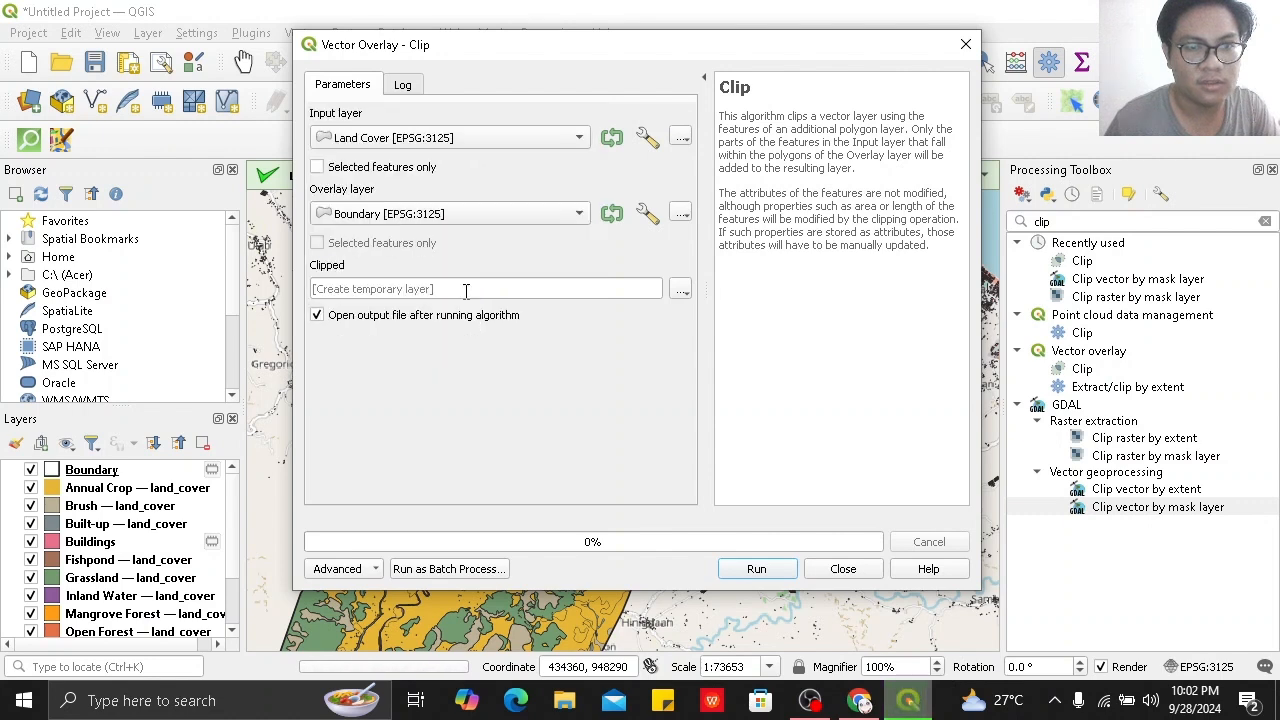
pyautogui.click(474, 213)
pyautogui.click(486, 255)
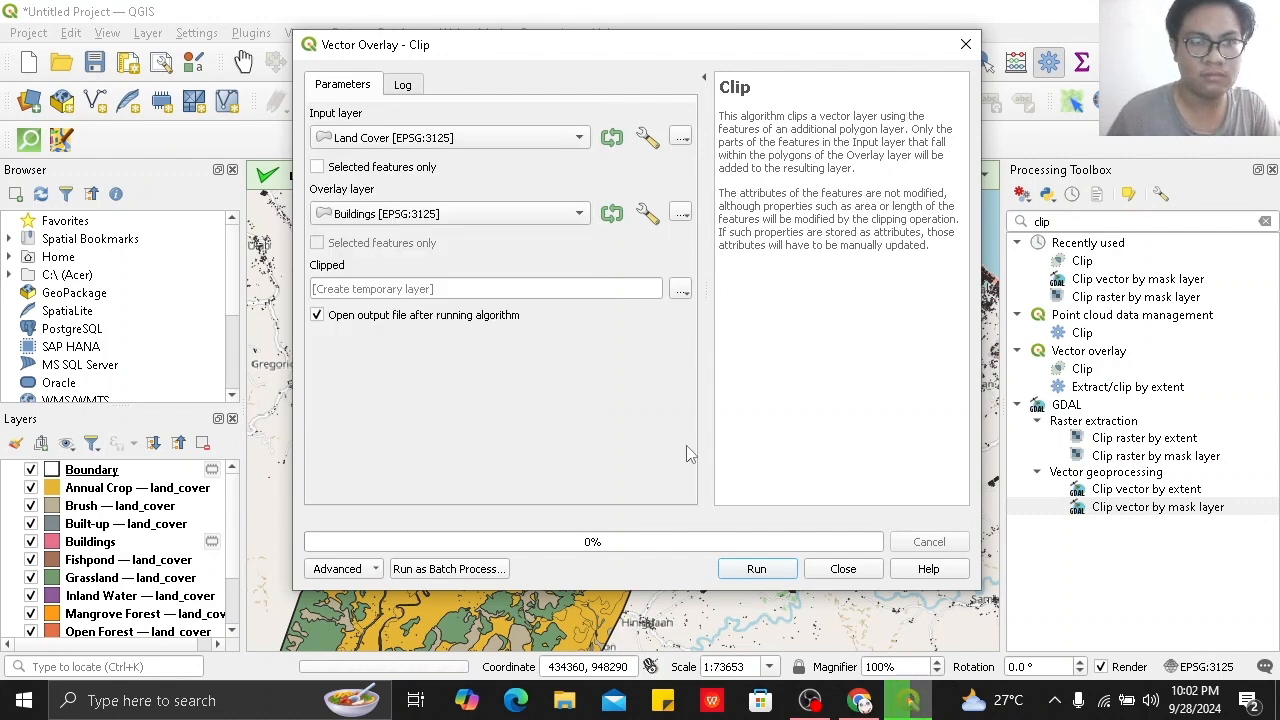
pyautogui.click(540, 216)
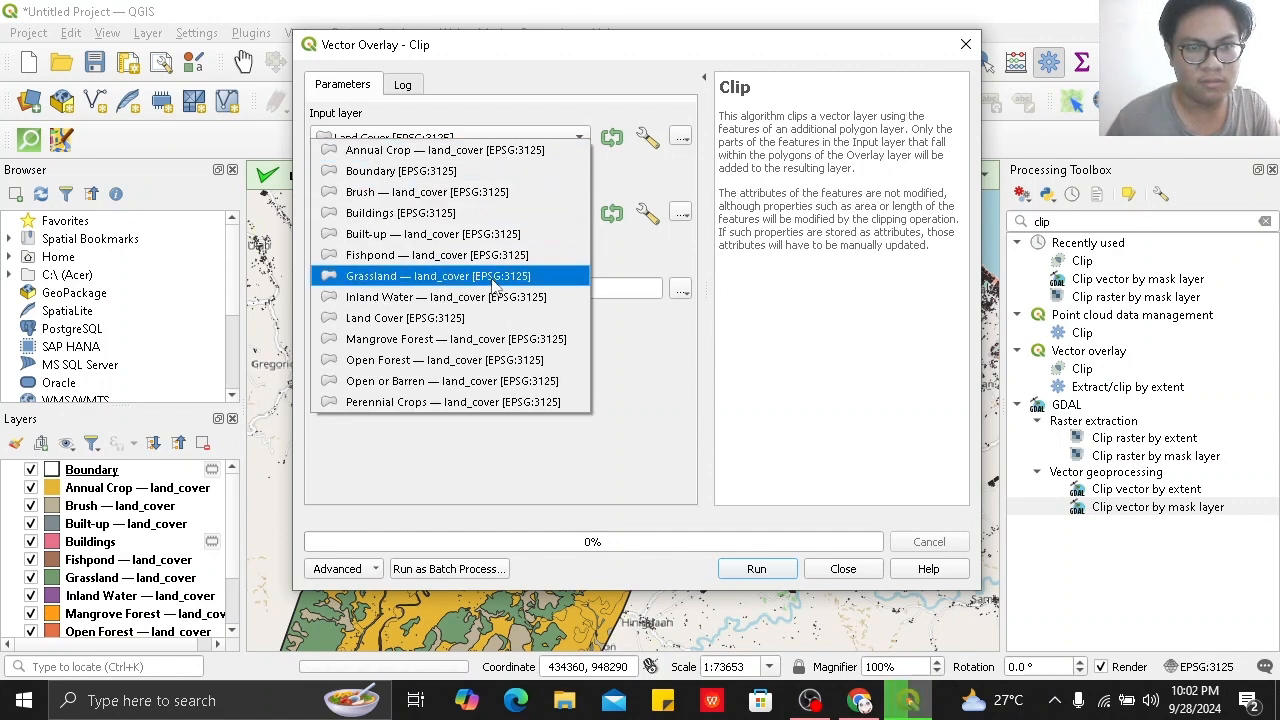
pyautogui.click(486, 171)
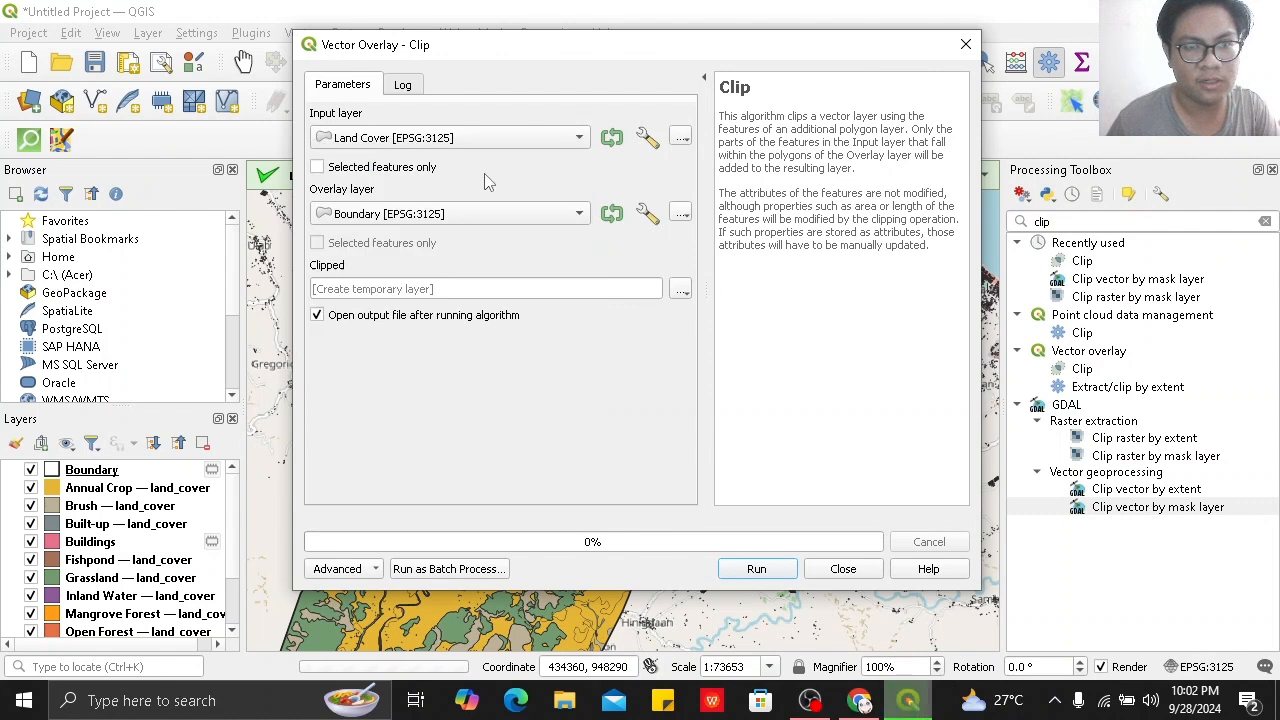
pyautogui.click(483, 140)
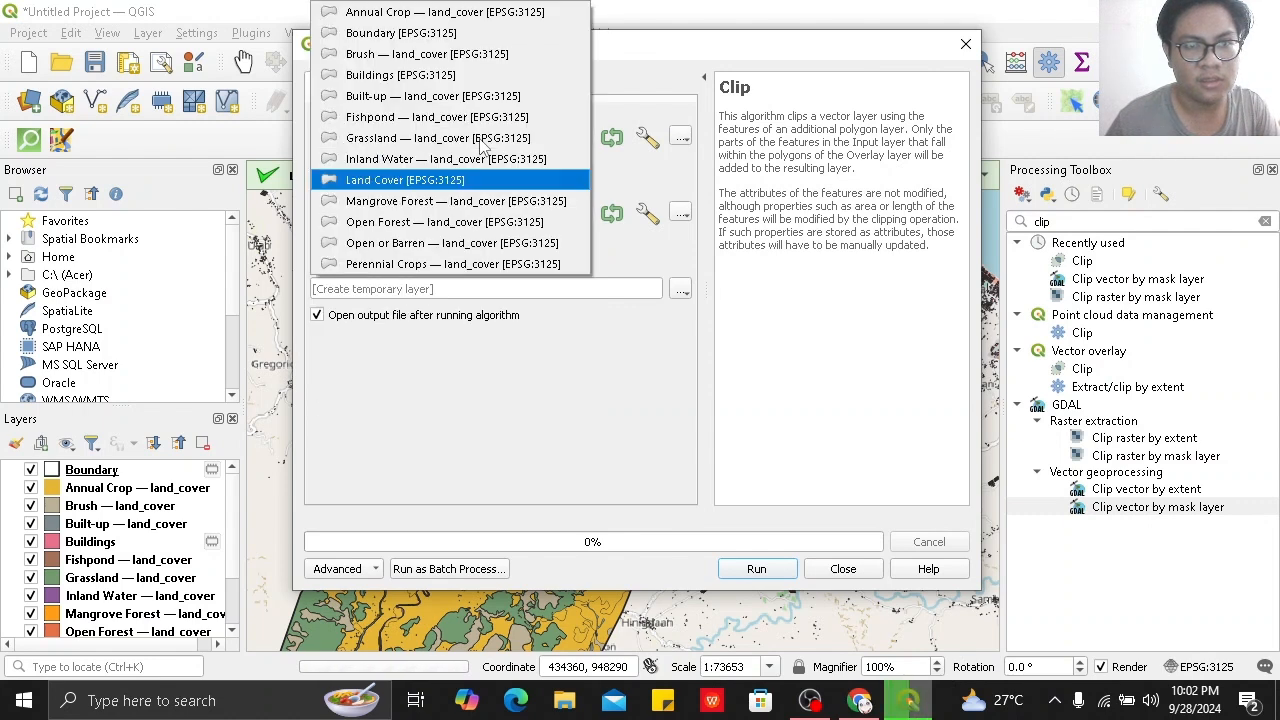
pyautogui.click(478, 76)
pyautogui.click(780, 568)
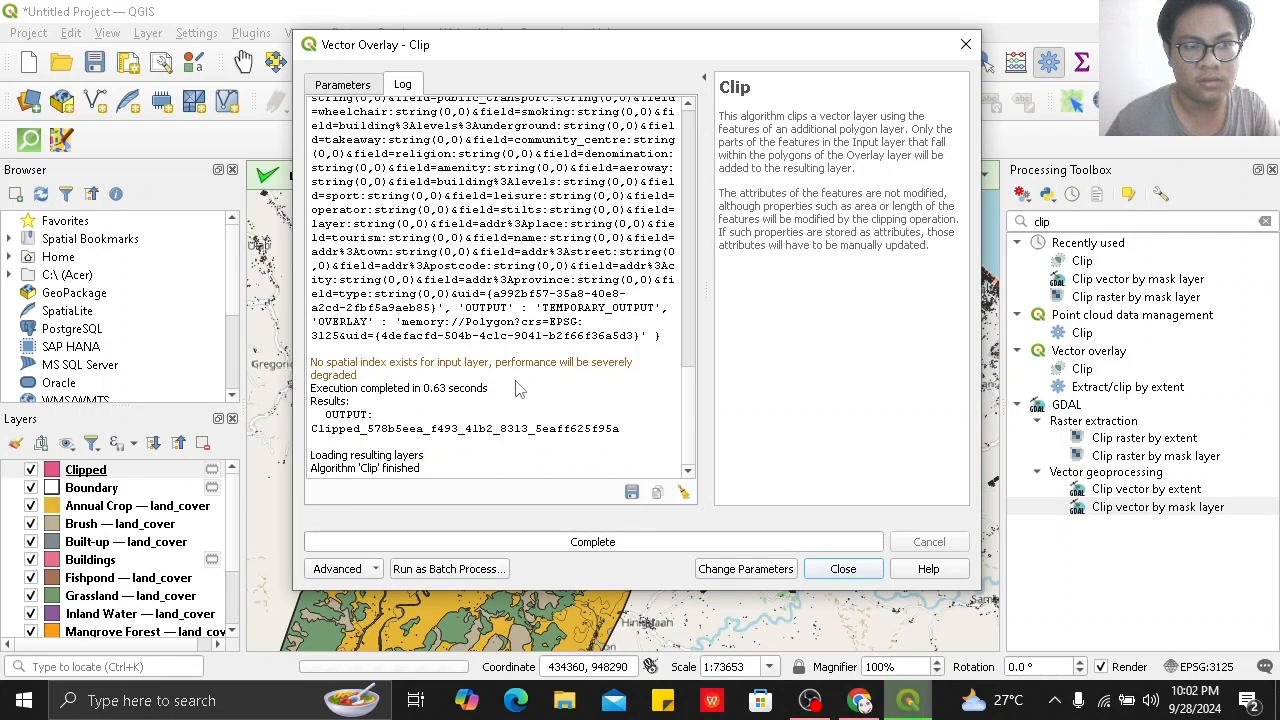
pyautogui.click(842, 569)
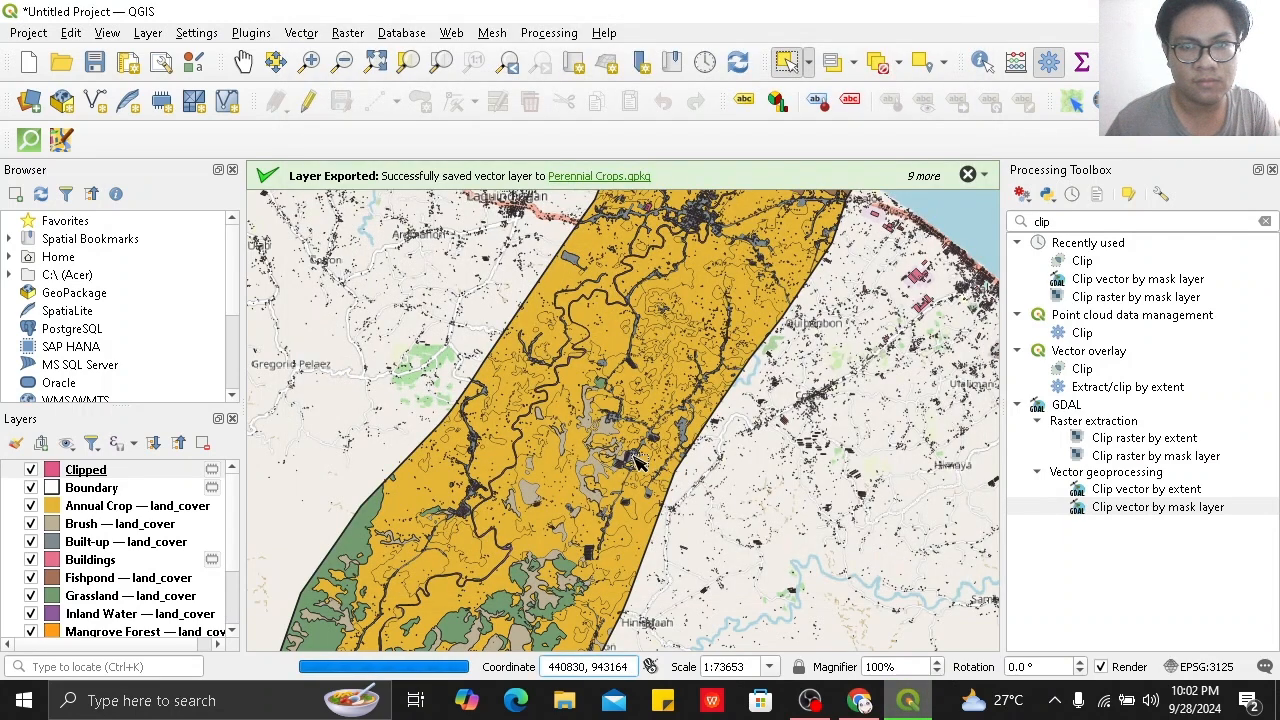
# Hide the unclipped Buildings layer and check the clipped buildings within the boundary on the map.
pyautogui.click(31, 560)
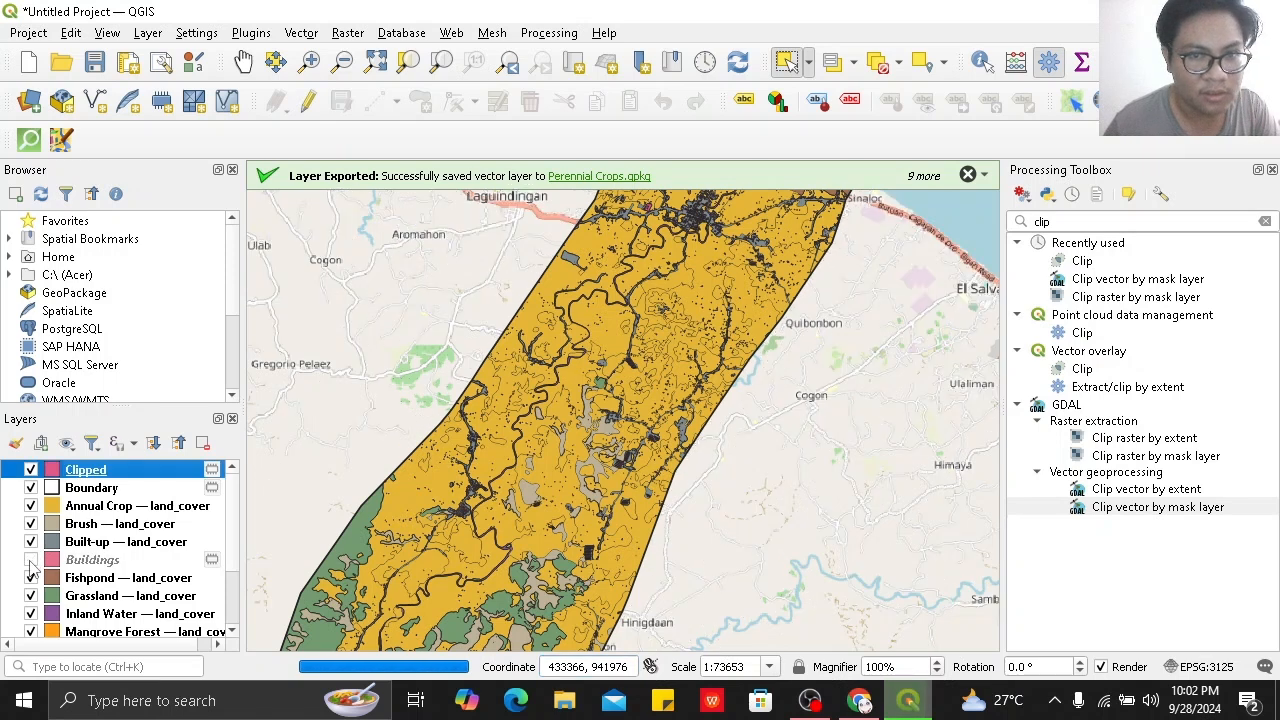
pyautogui.moveTo(647, 316); pyautogui.dragTo(614, 412)
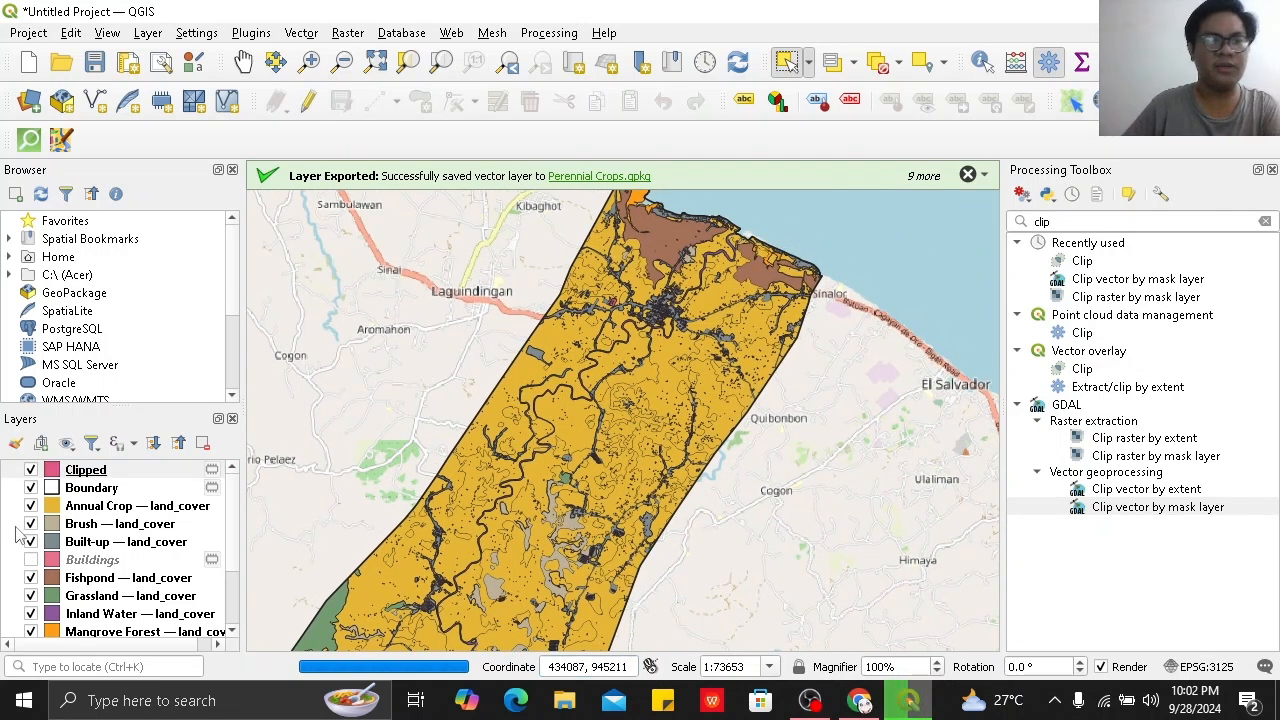
pyautogui.moveTo(80, 470); pyautogui.dragTo(81, 479)
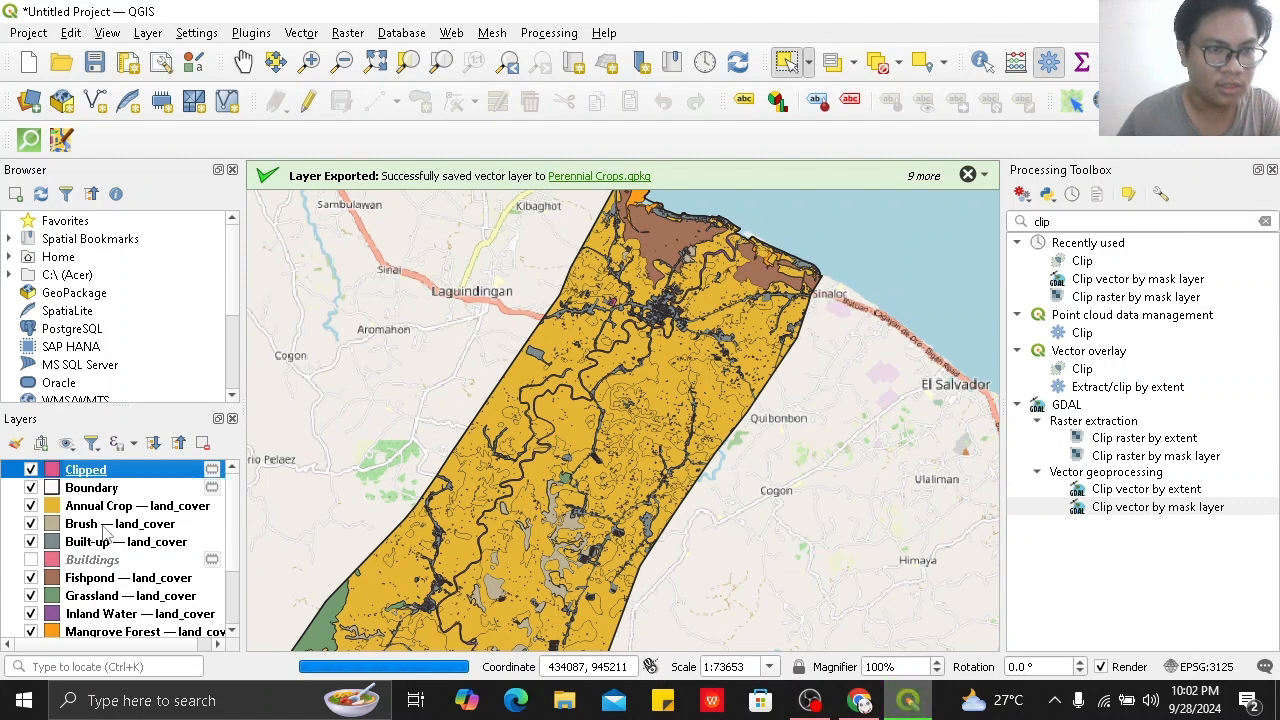
pyautogui.click(102, 526)
pyautogui.keyDown('ctrl'); pyautogui.click(120, 541); pyautogui.keyUp('ctrl')
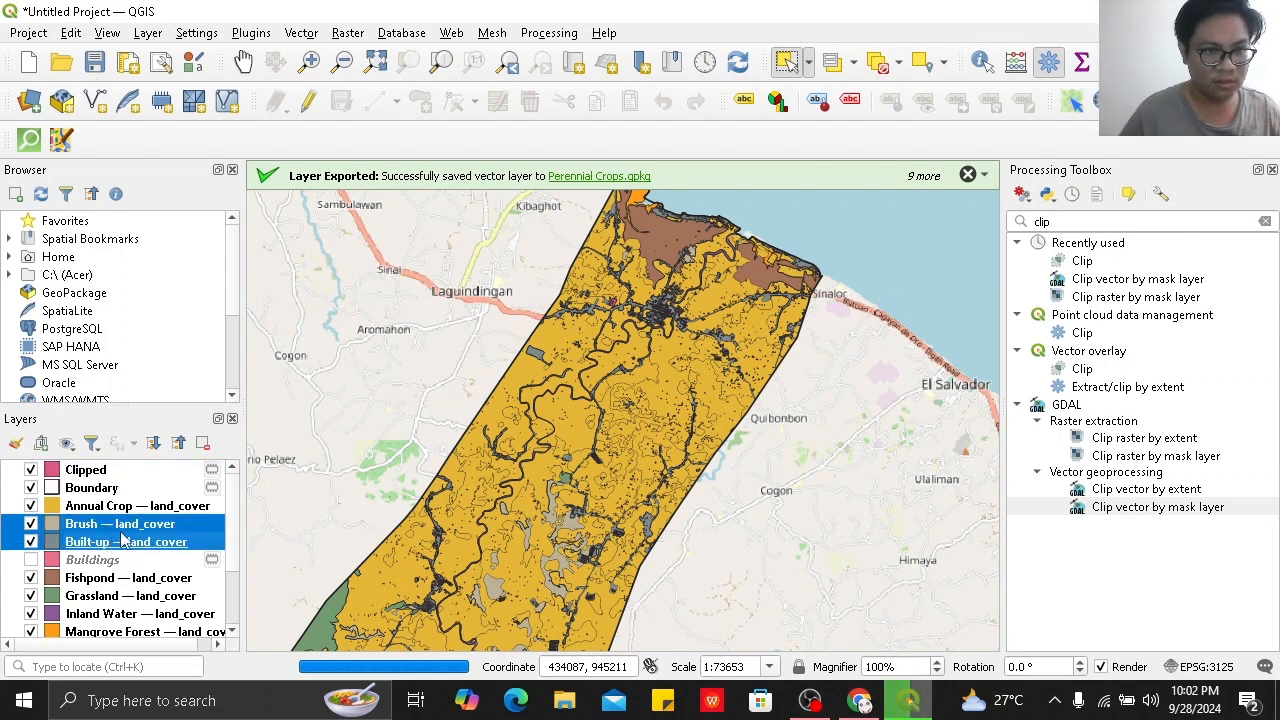
pyautogui.rightClick(124, 541)
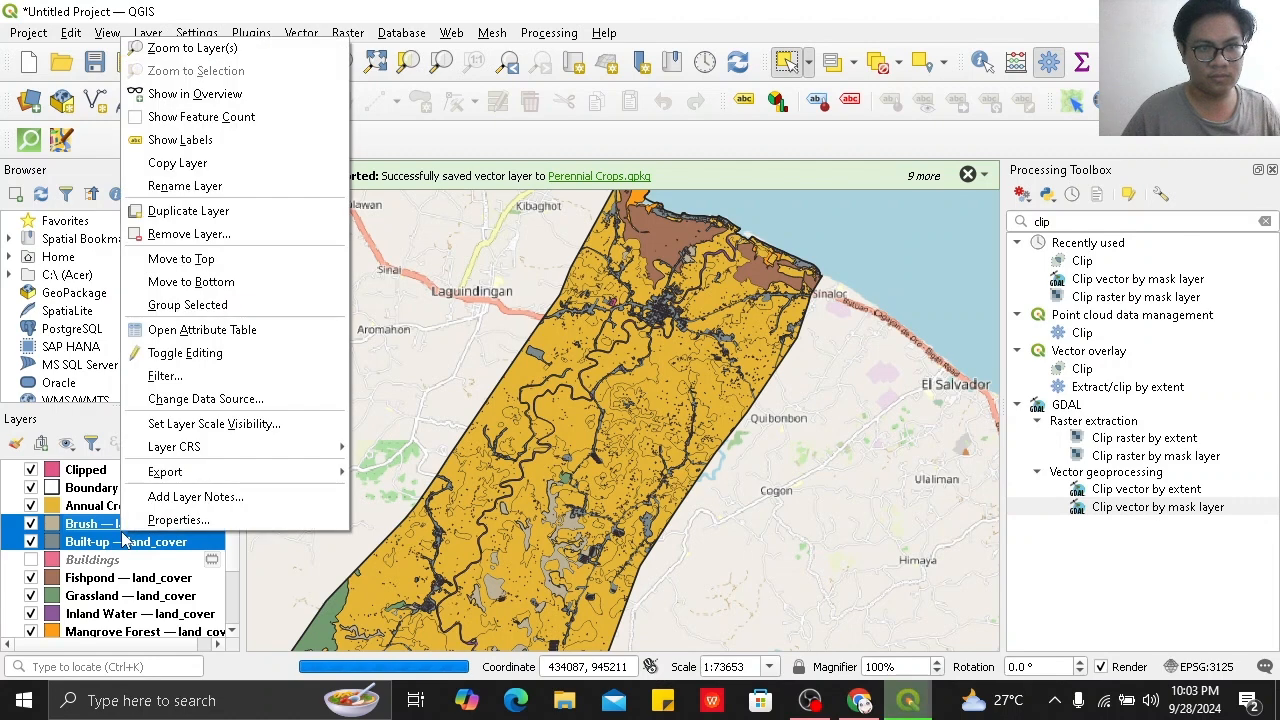
pyautogui.press('Escape')
pyautogui.click(114, 527)
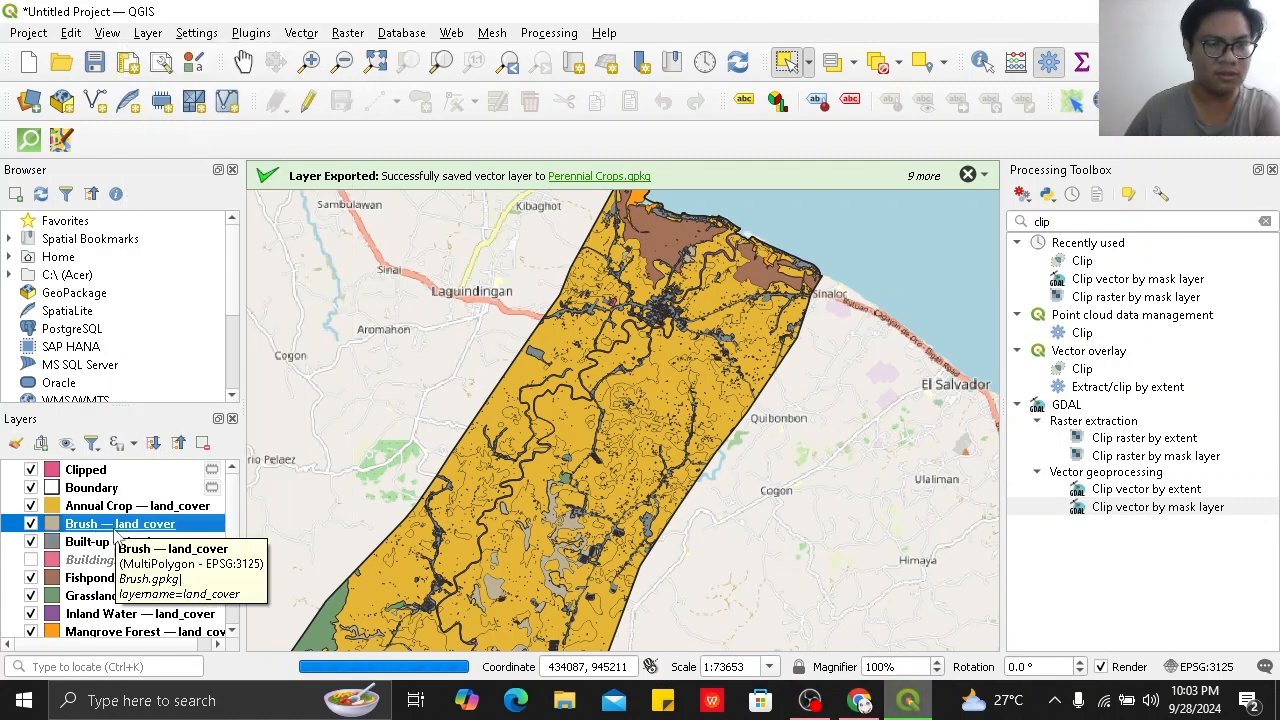
# Remove the unclipped Buildings layer from the project and move the Clipped layer directly below Built-up — land_cover.
pyautogui.click(121, 560)
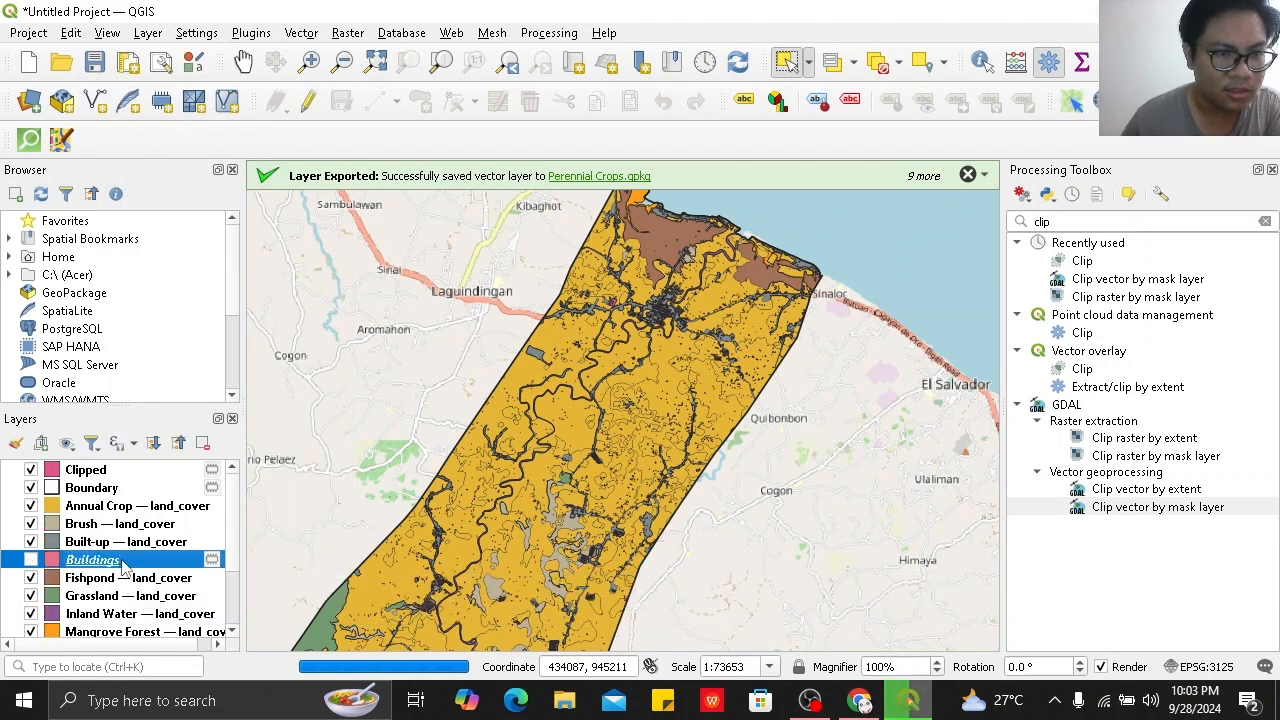
pyautogui.rightClick(121, 560)
pyautogui.click(238, 216)
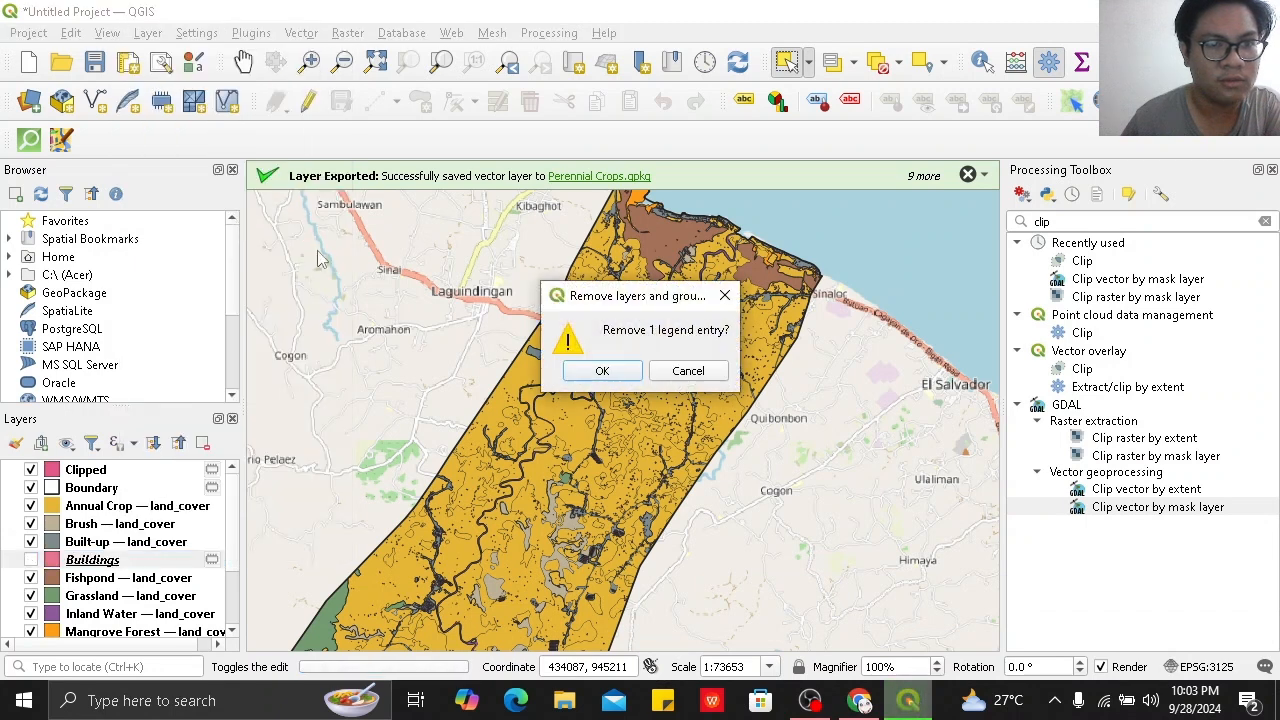
pyautogui.click(600, 371)
pyautogui.moveTo(120, 470); pyautogui.dragTo(197, 568)
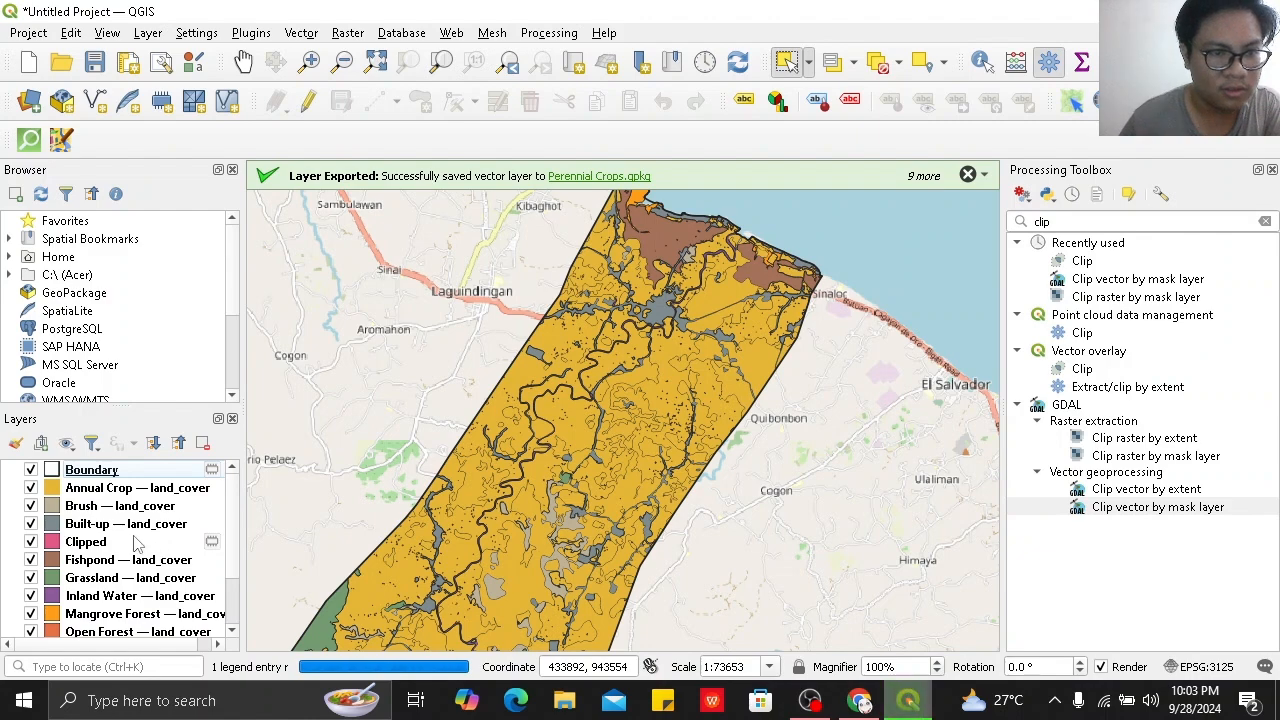
# Open the symbology properties of the Built-up — land_cover layer.
pyautogui.click(106, 524)
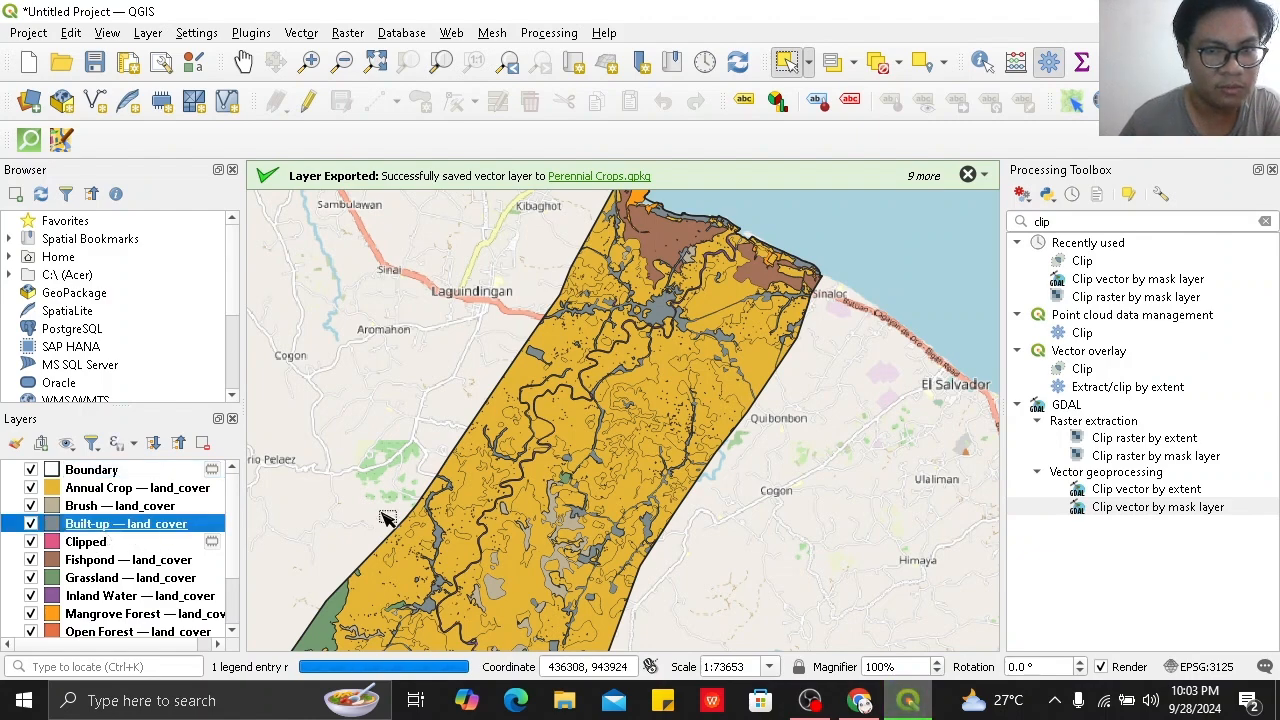
pyautogui.scroll(-1, 430, 517)
pyautogui.scroll(1, 430, 517)
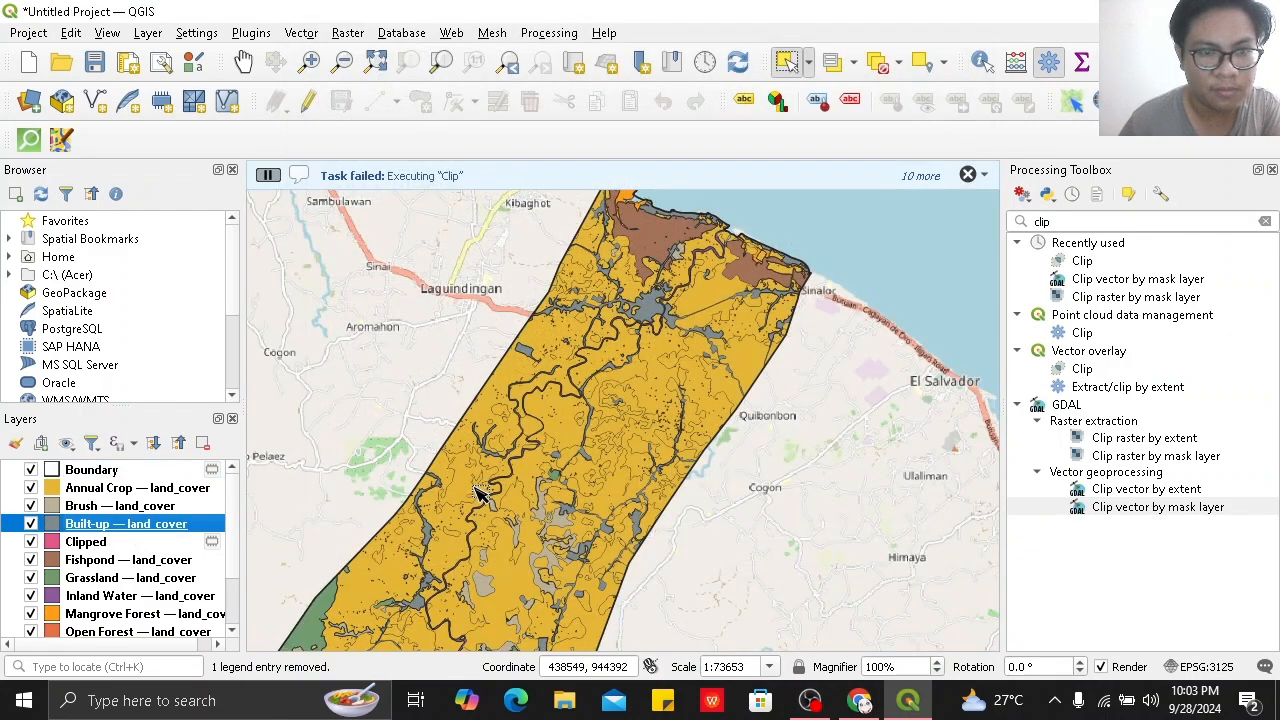
pyautogui.scroll(-2, 133, 486)
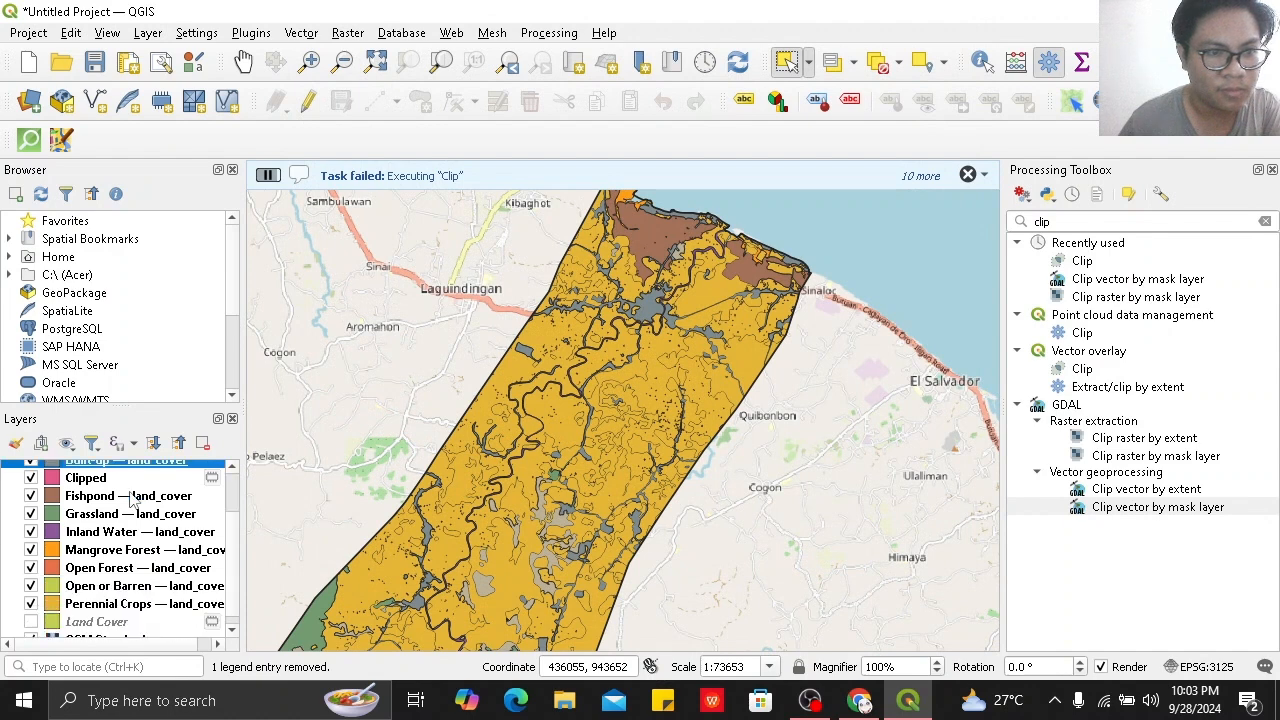
pyautogui.scroll(2, 133, 486)
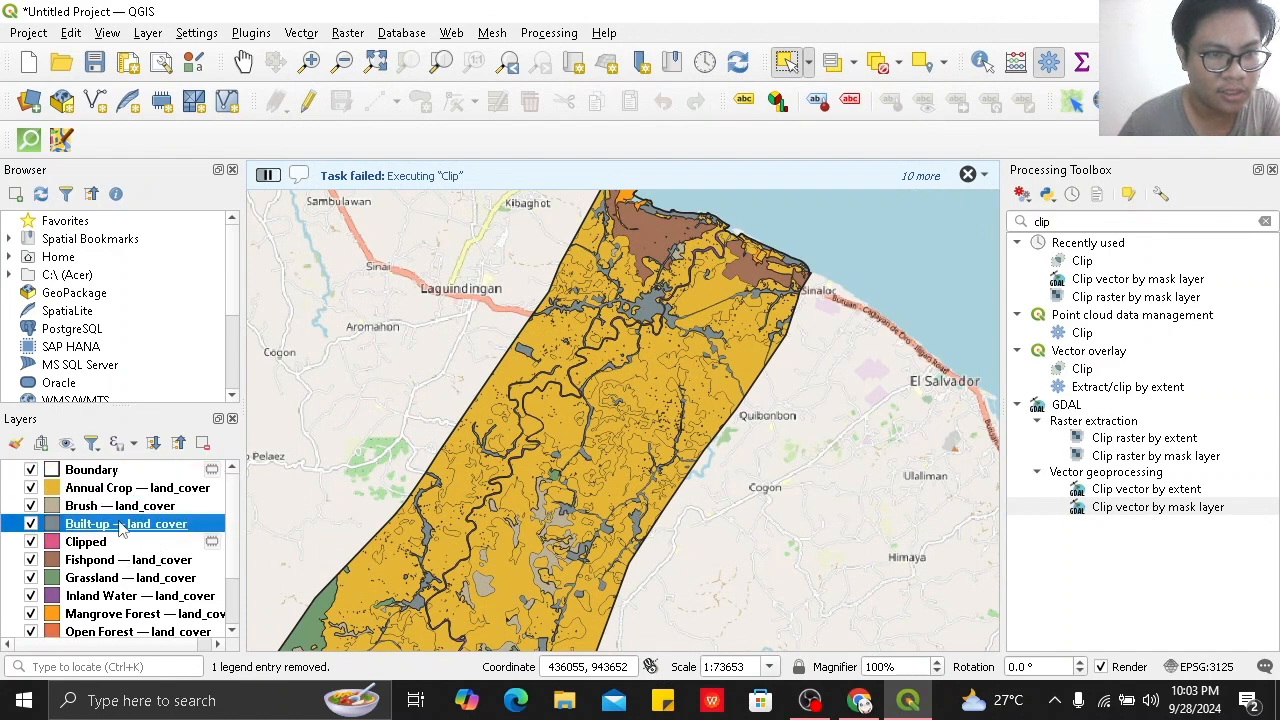
pyautogui.rightClick(122, 530)
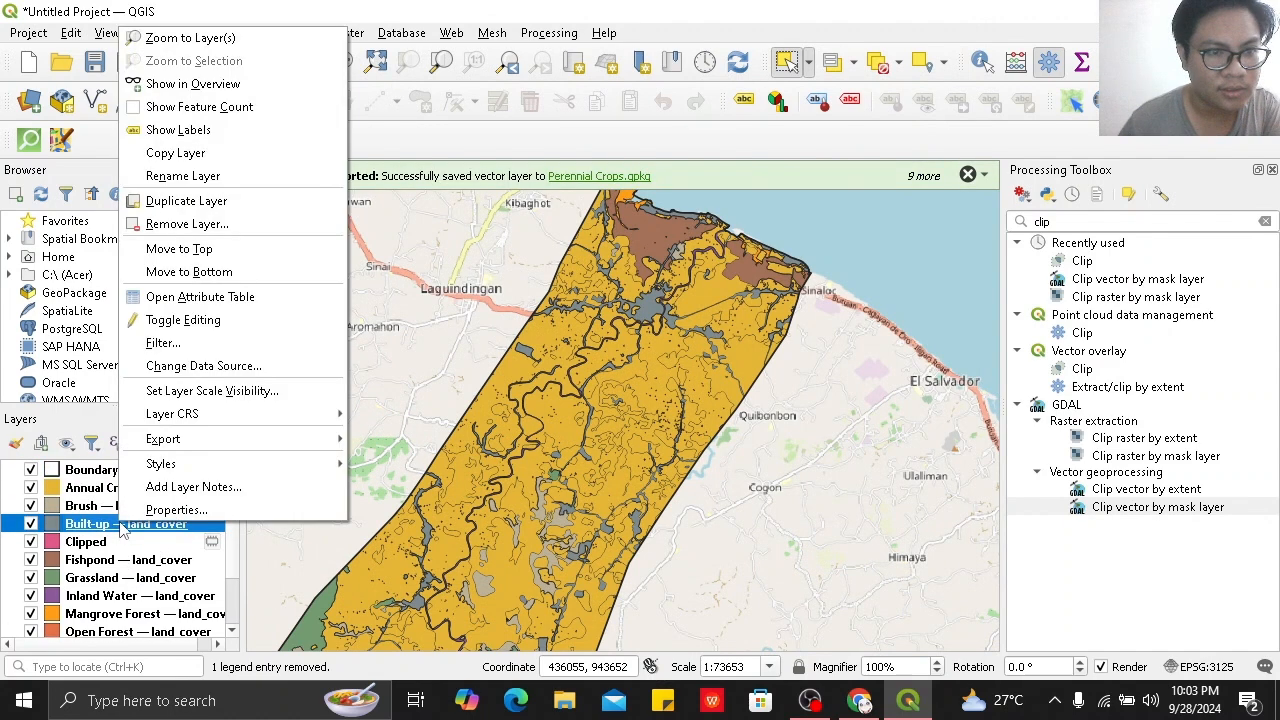
pyautogui.click(96, 533)
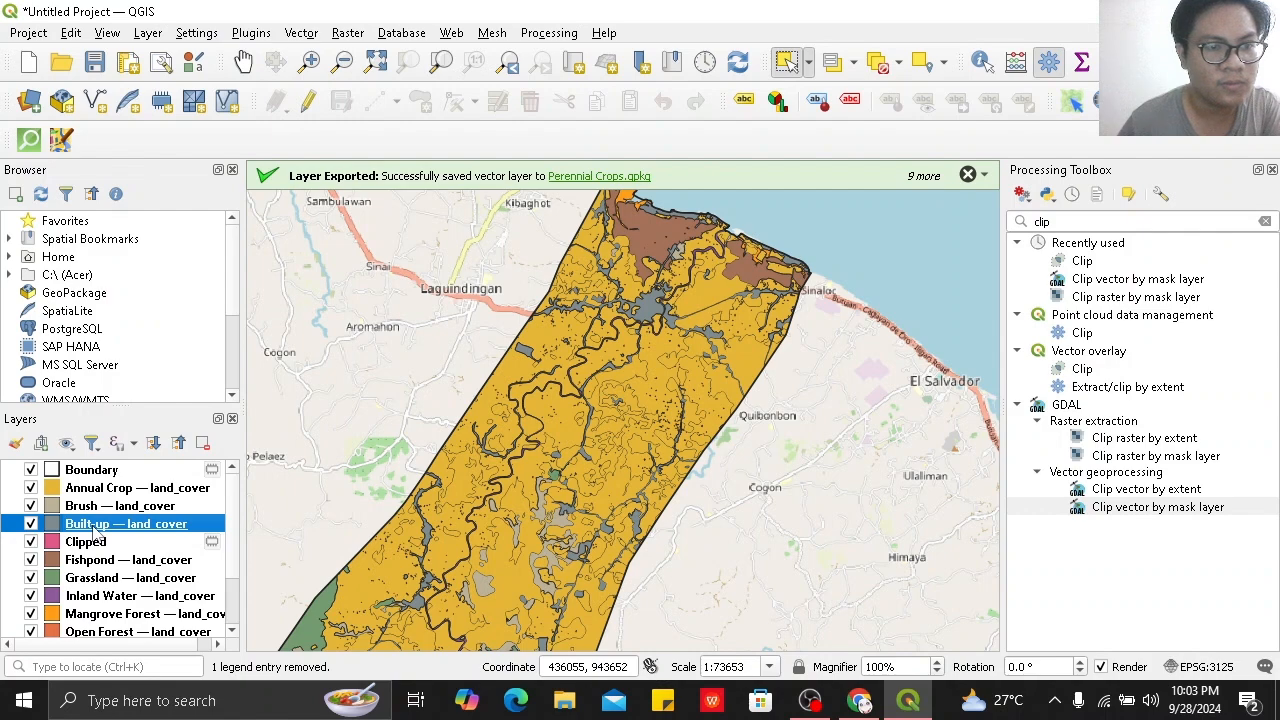
pyautogui.doubleClick(96, 530)
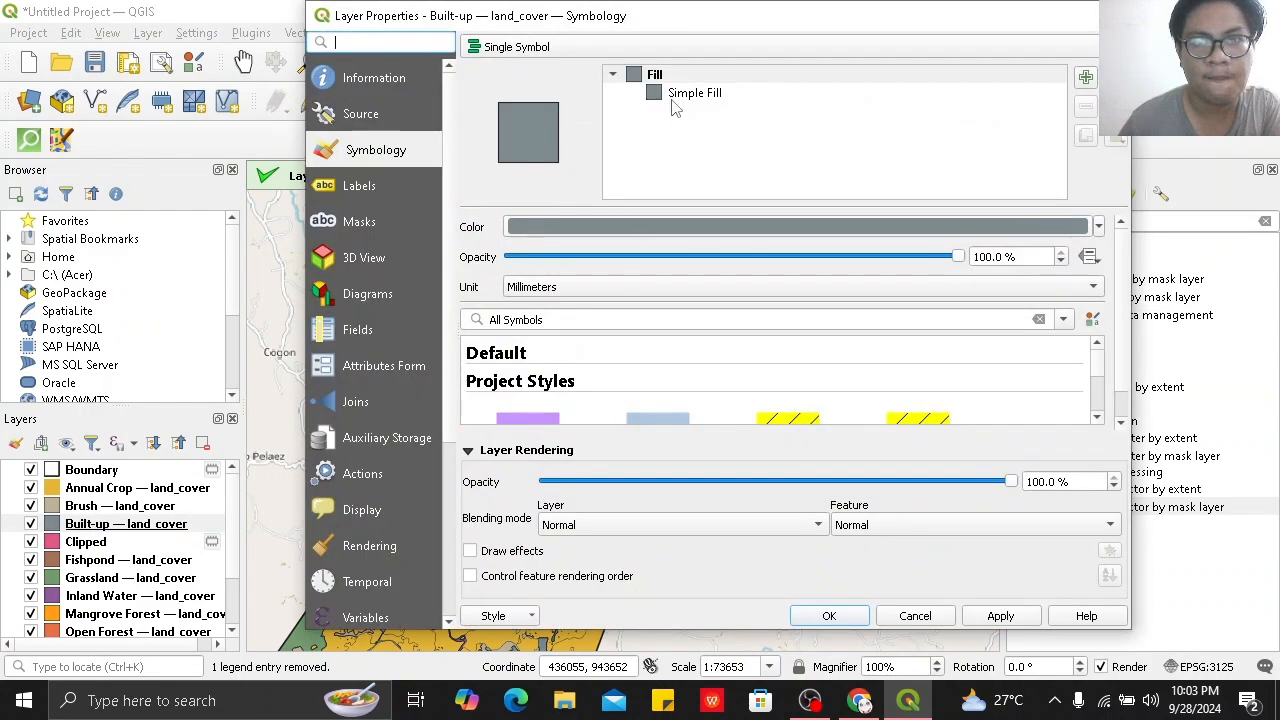
# Change the Built-up layer's fill colour to #e15989 by sampling the Clipped layer's pink swatch, and apply the symbology.
pyautogui.click(690, 93)
pyautogui.click(670, 75)
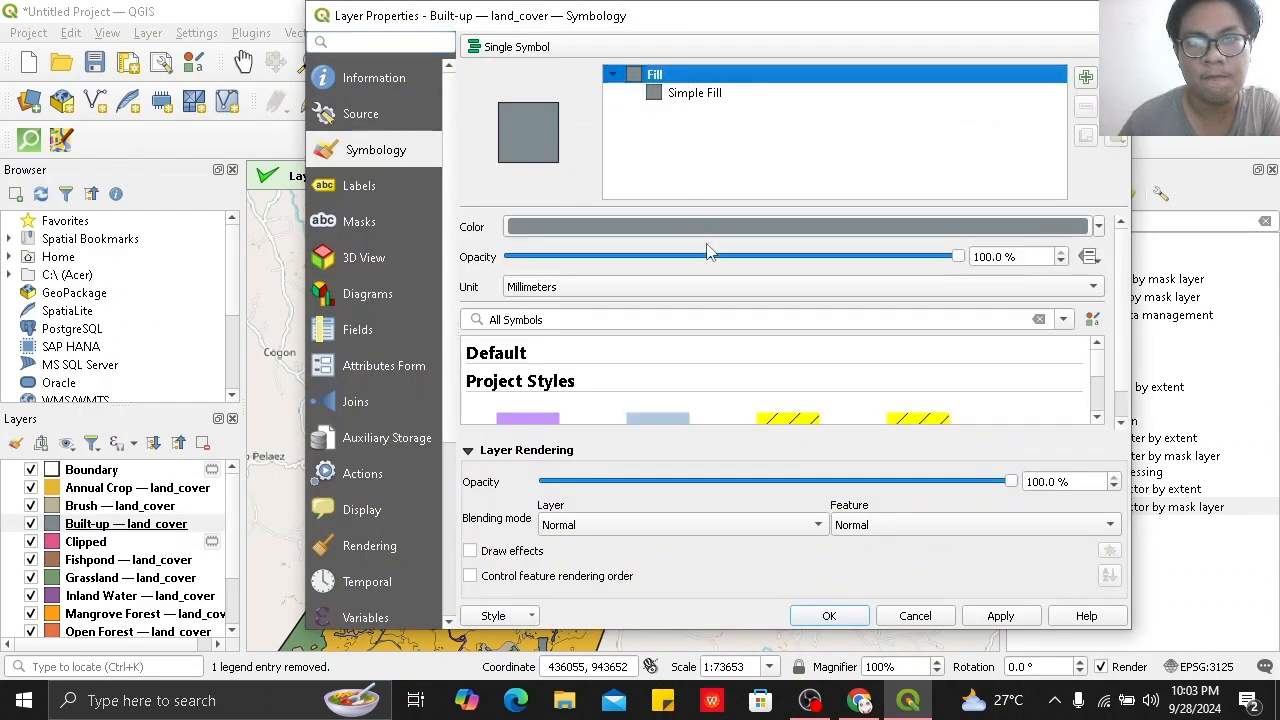
pyautogui.click(715, 226)
pyautogui.click(499, 198)
pyautogui.click(471, 260)
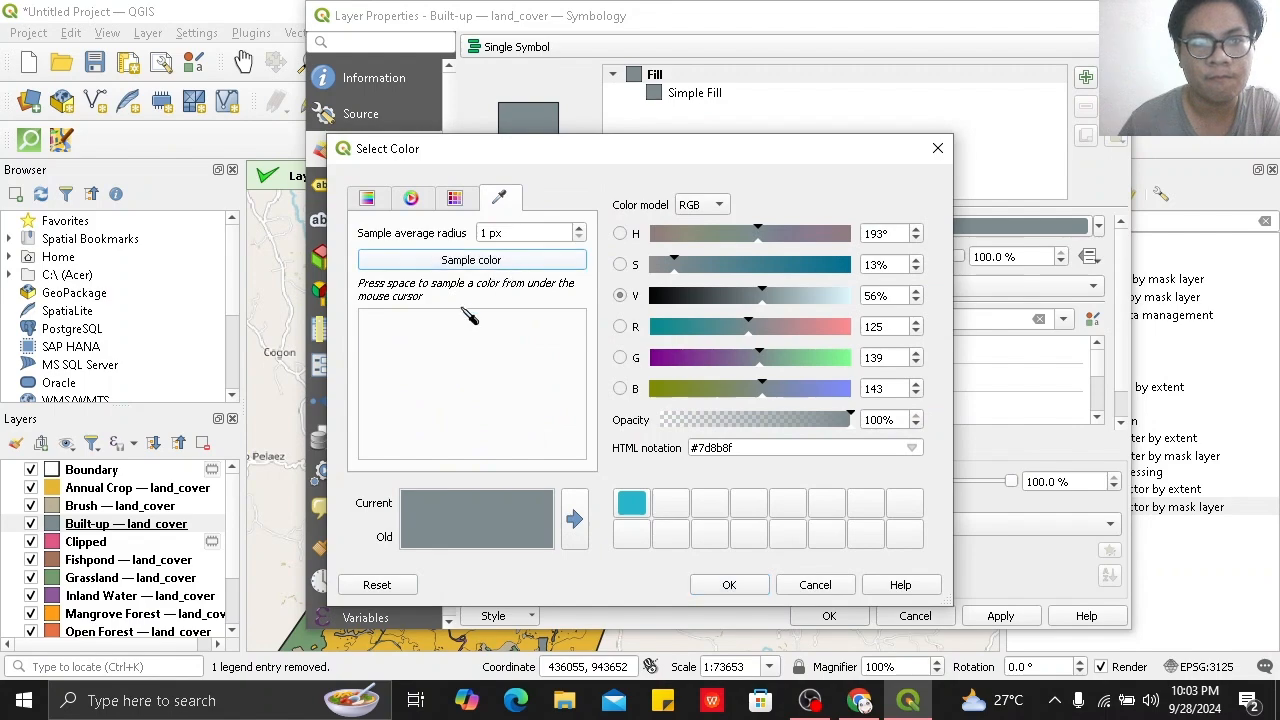
pyautogui.click(52, 541)
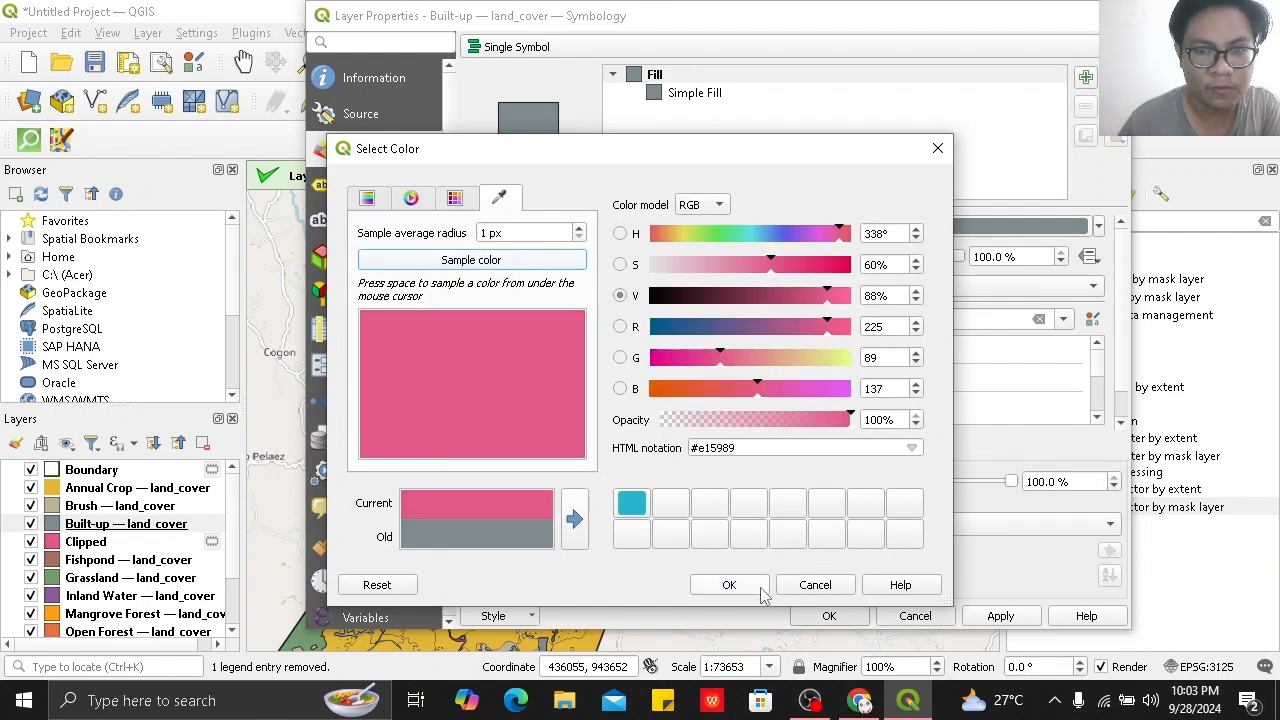
pyautogui.click(729, 585)
pyautogui.click(845, 617)
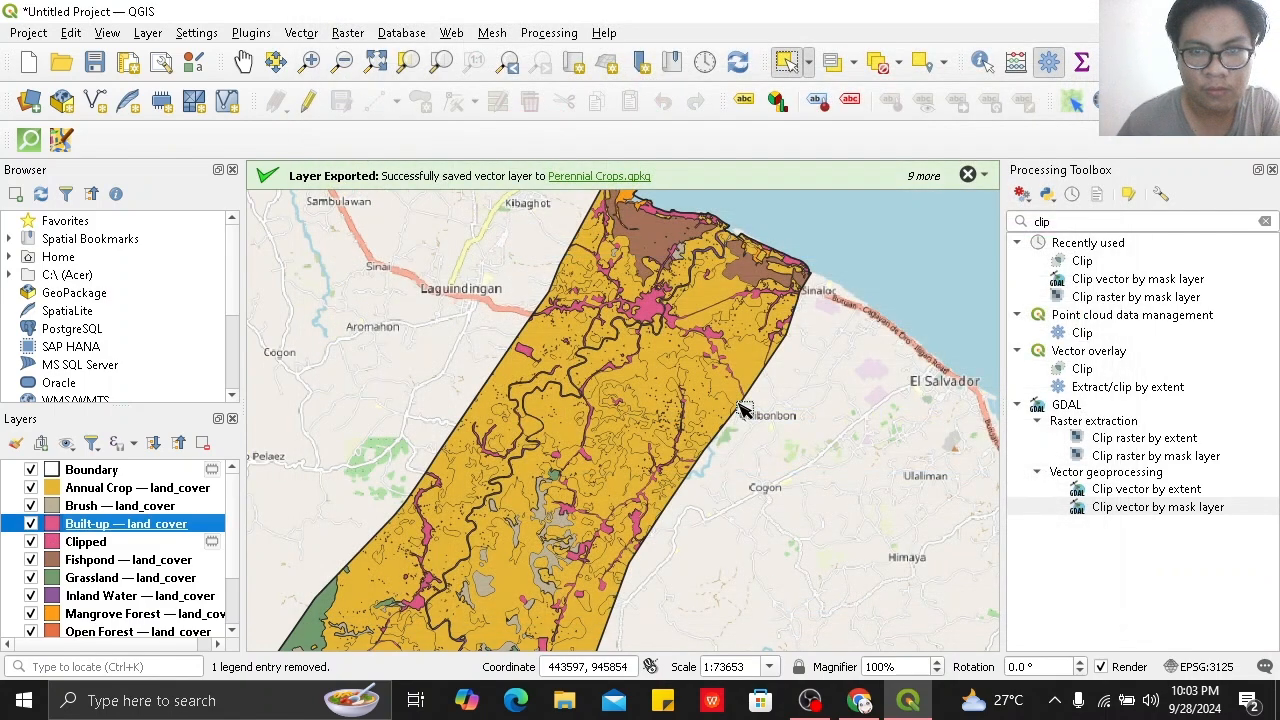
pyautogui.scroll(1, 588, 452)
pyautogui.scroll(-1, 588, 452)
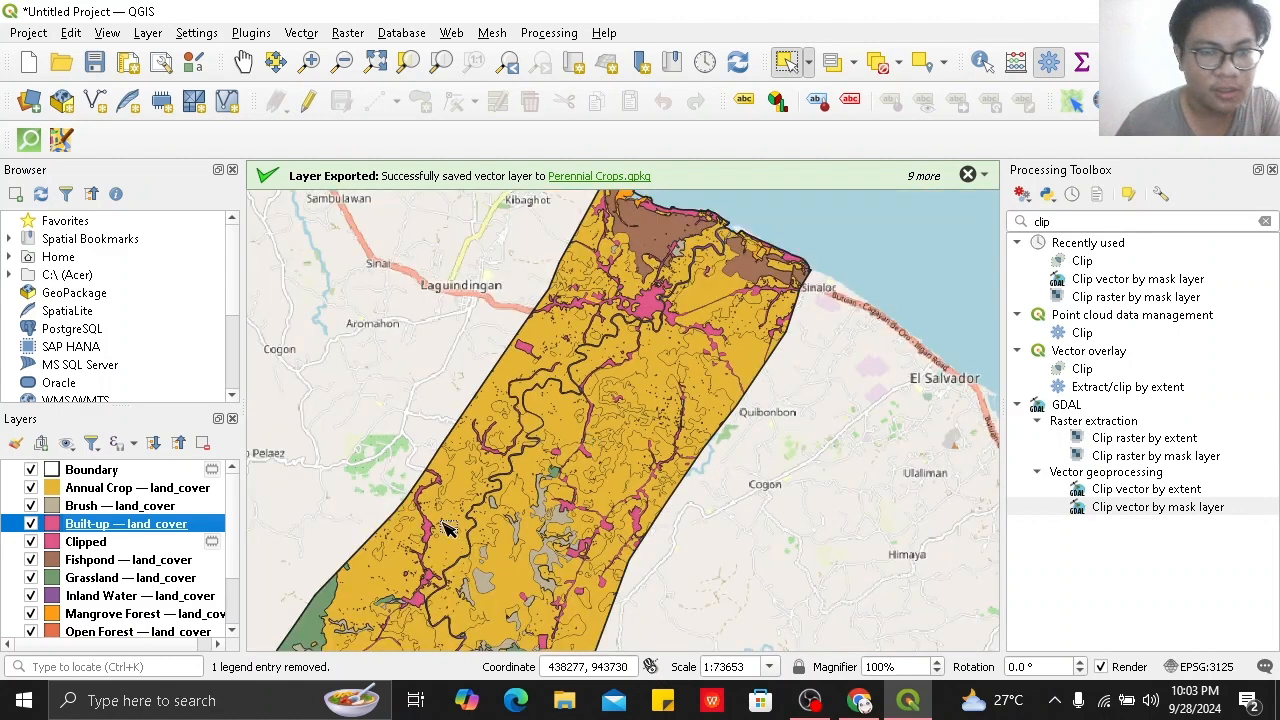
pyautogui.click(150, 542)
pyautogui.click(155, 524)
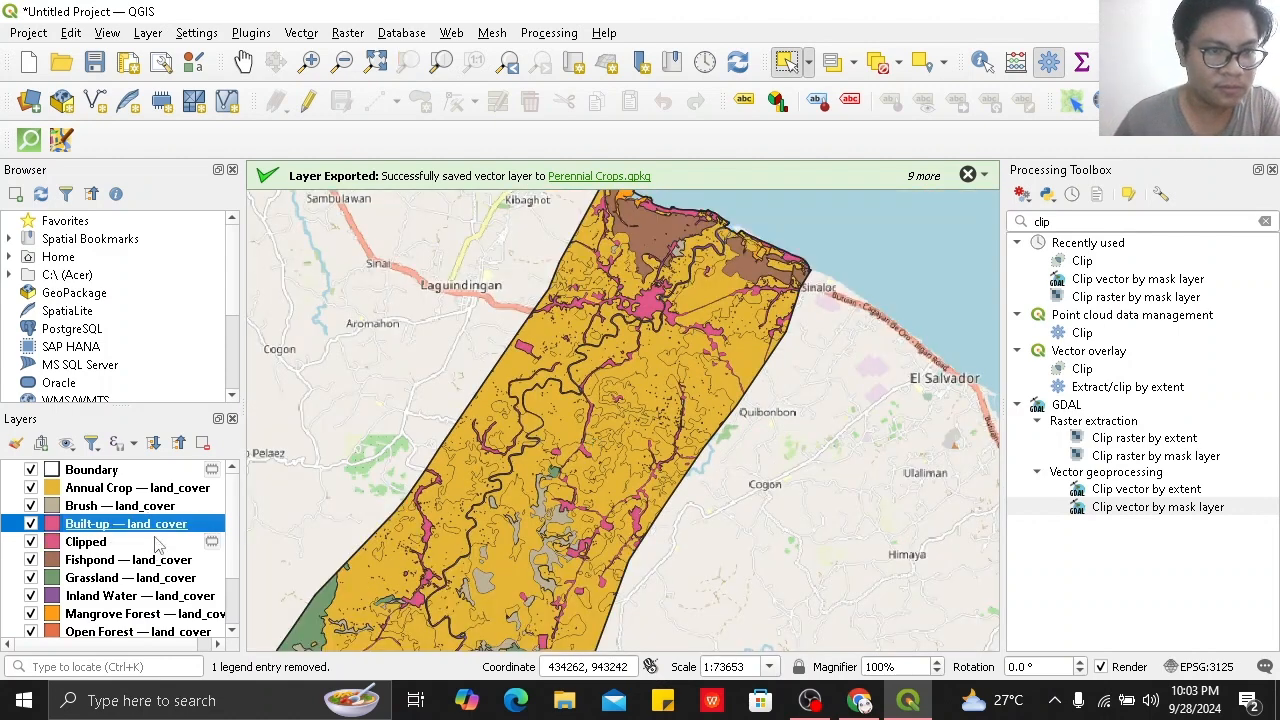
pyautogui.click(158, 542)
pyautogui.click(165, 524)
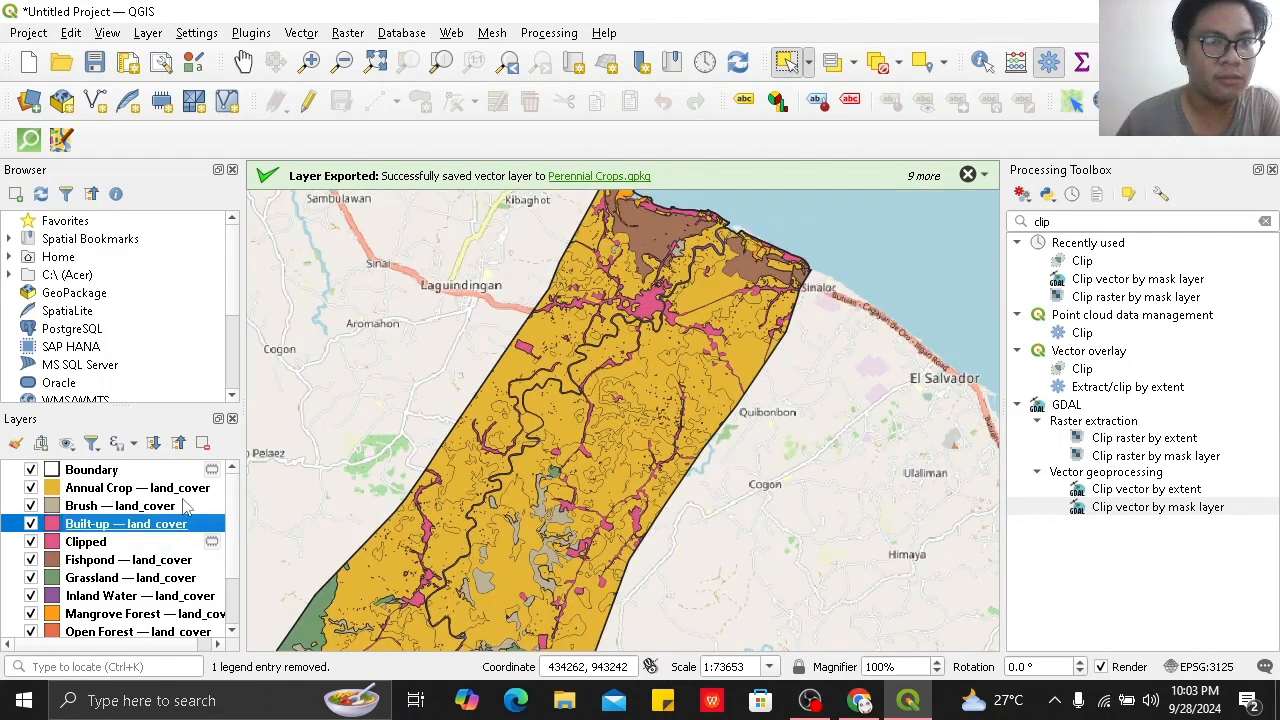
# Merge the Built-up and Clipped vector layers into a new temporary layer.
pyautogui.click(303, 33)
pyautogui.click(316, 33)
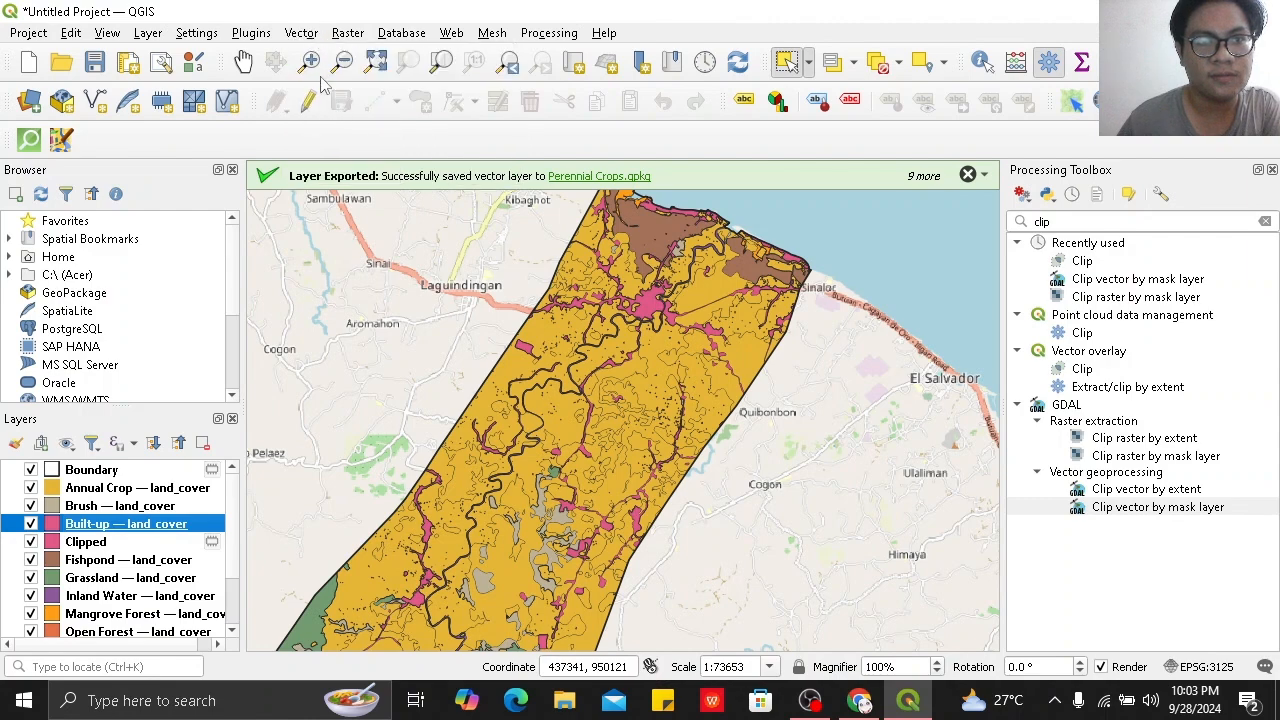
pyautogui.click(305, 33)
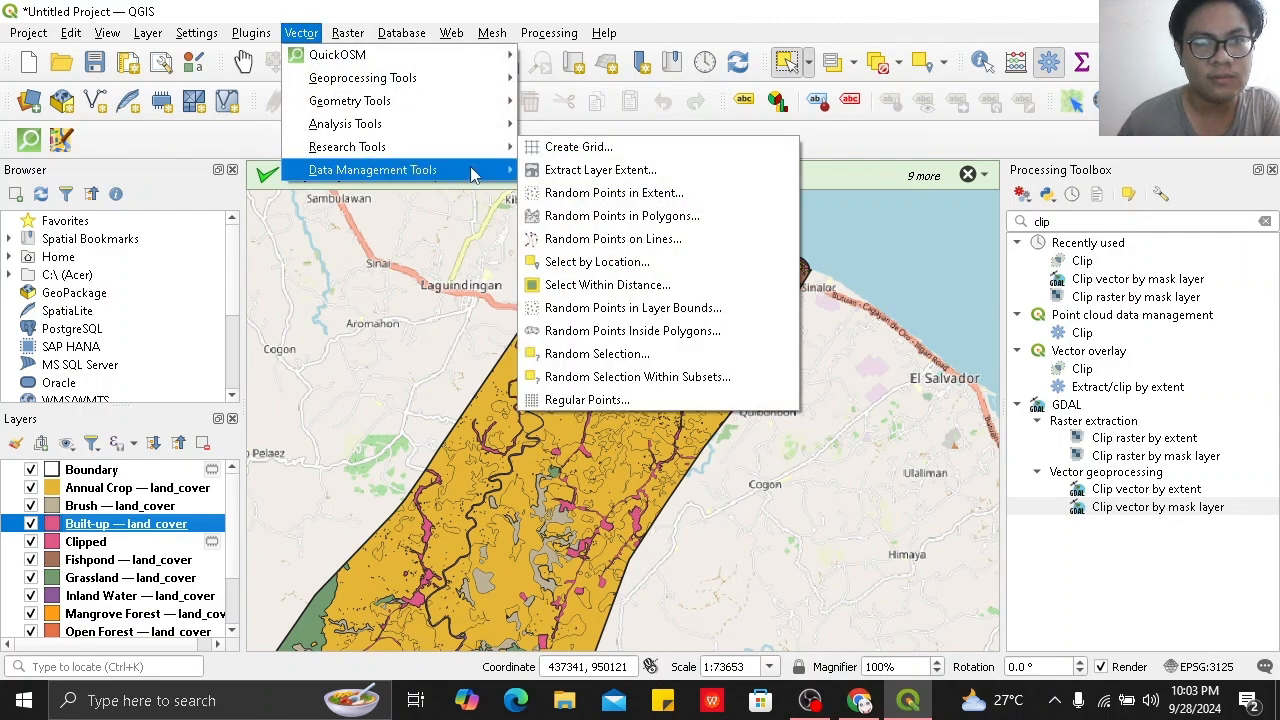
pyautogui.moveTo(490, 172)
pyautogui.click(597, 216)
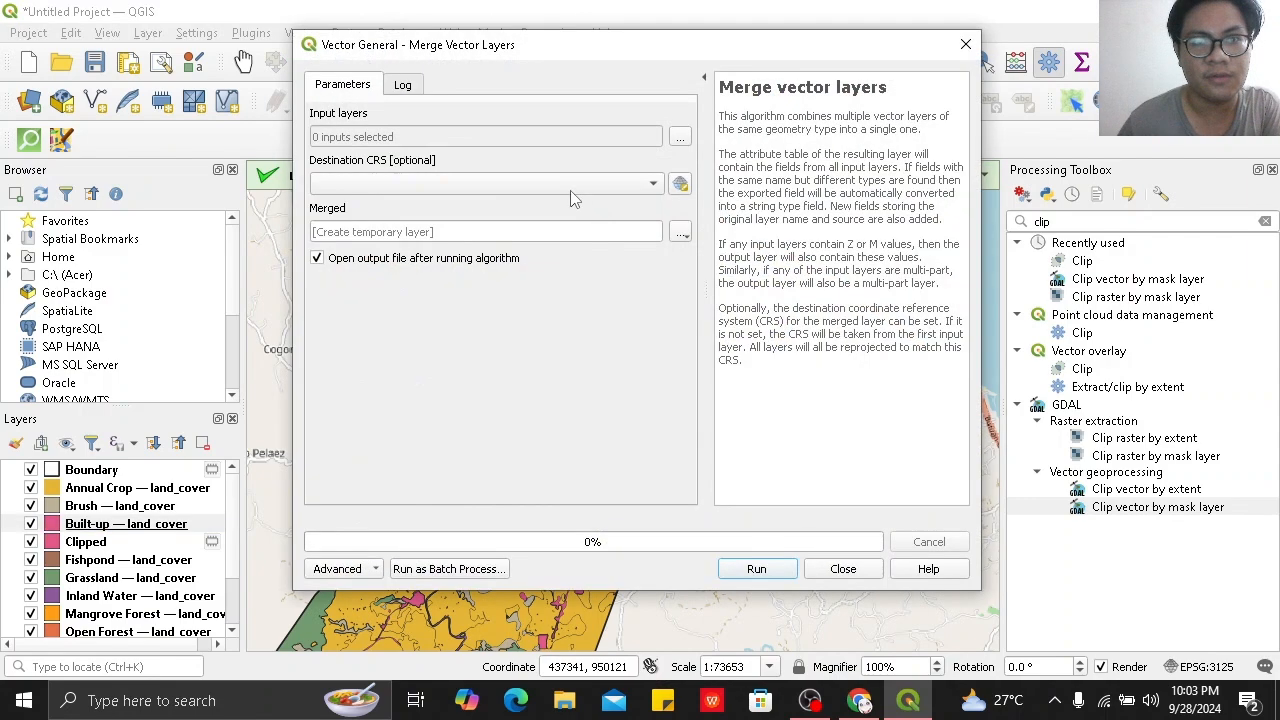
pyautogui.click(679, 140)
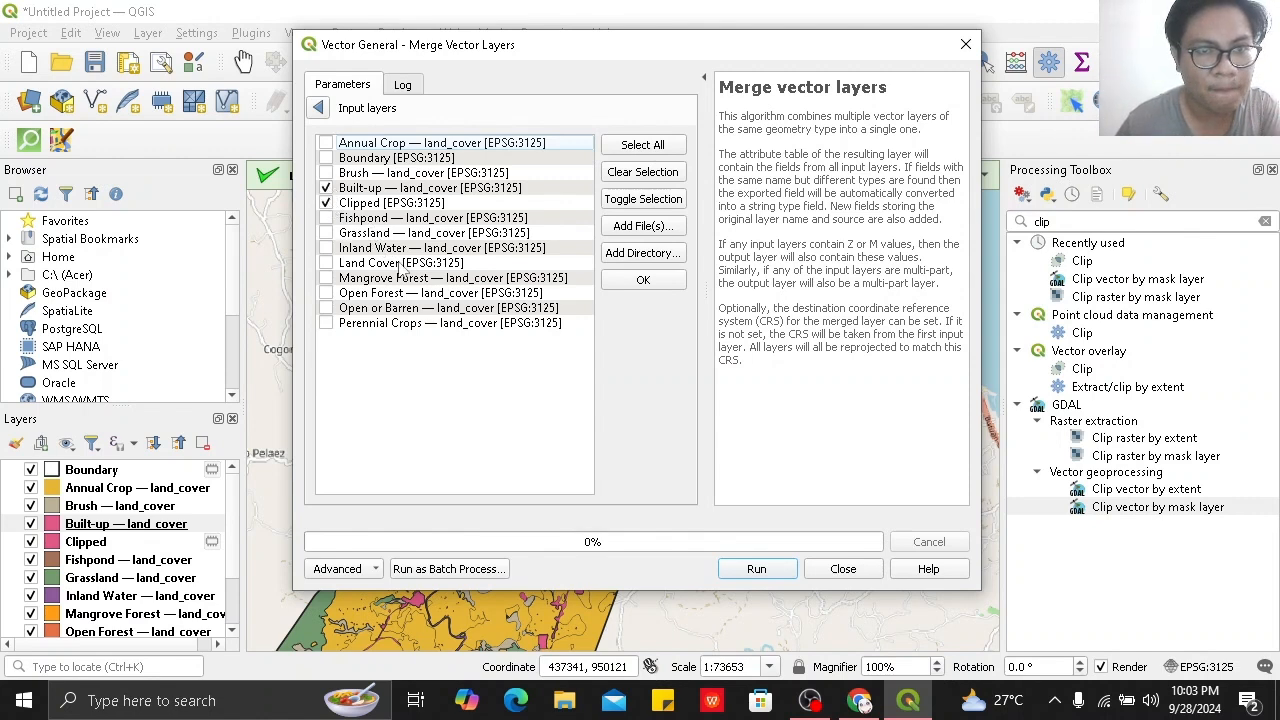
pyautogui.click(777, 570)
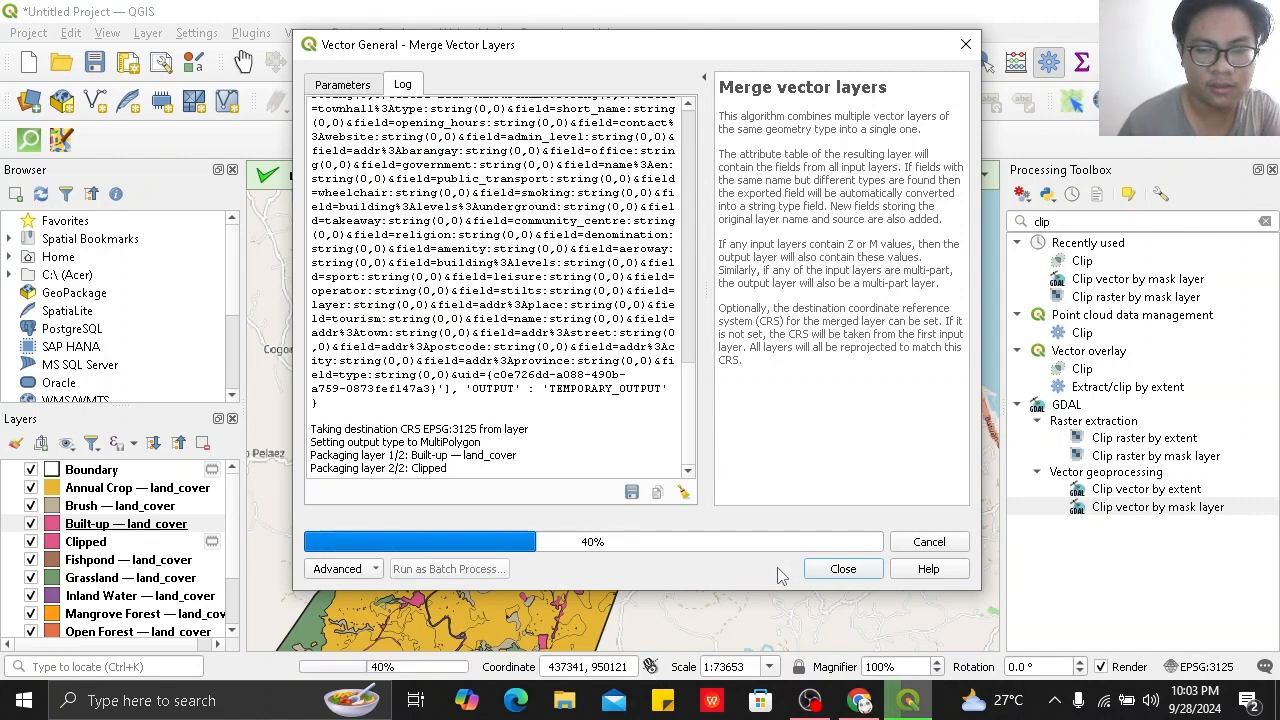
pyautogui.click(872, 570)
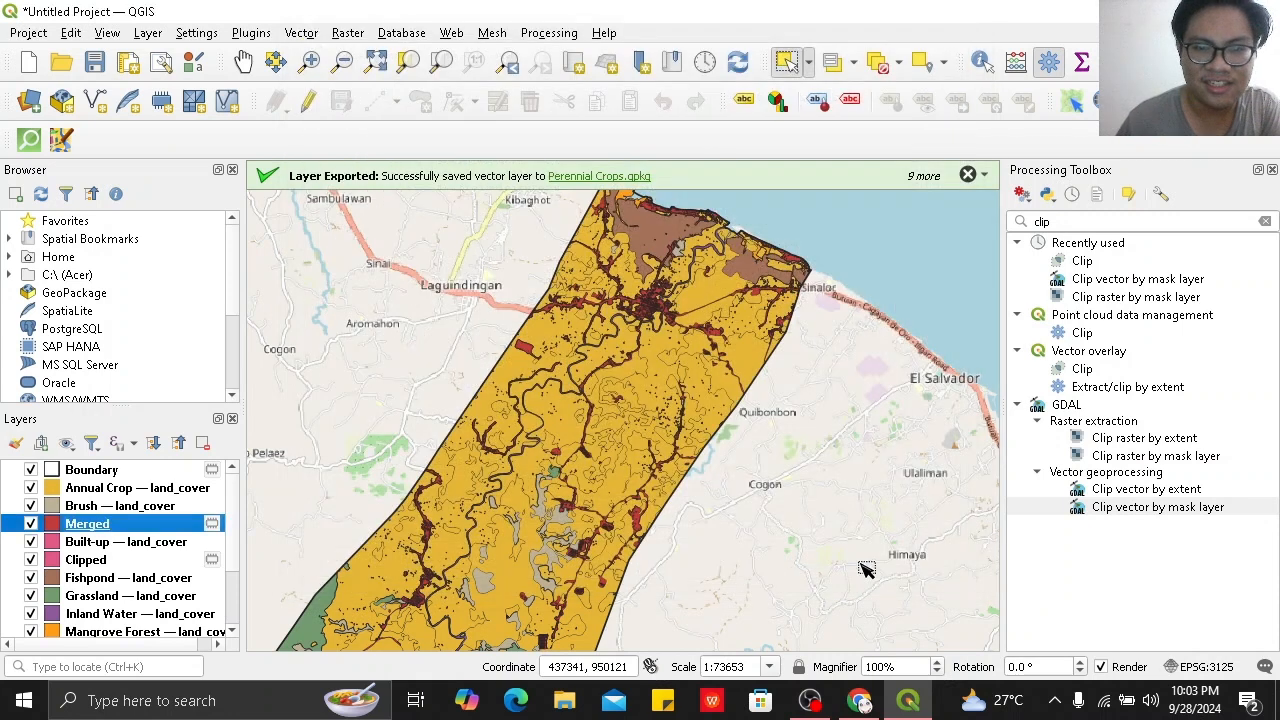
# Remove the original Built-up and Clipped layers from the project.
pyautogui.click(103, 548)
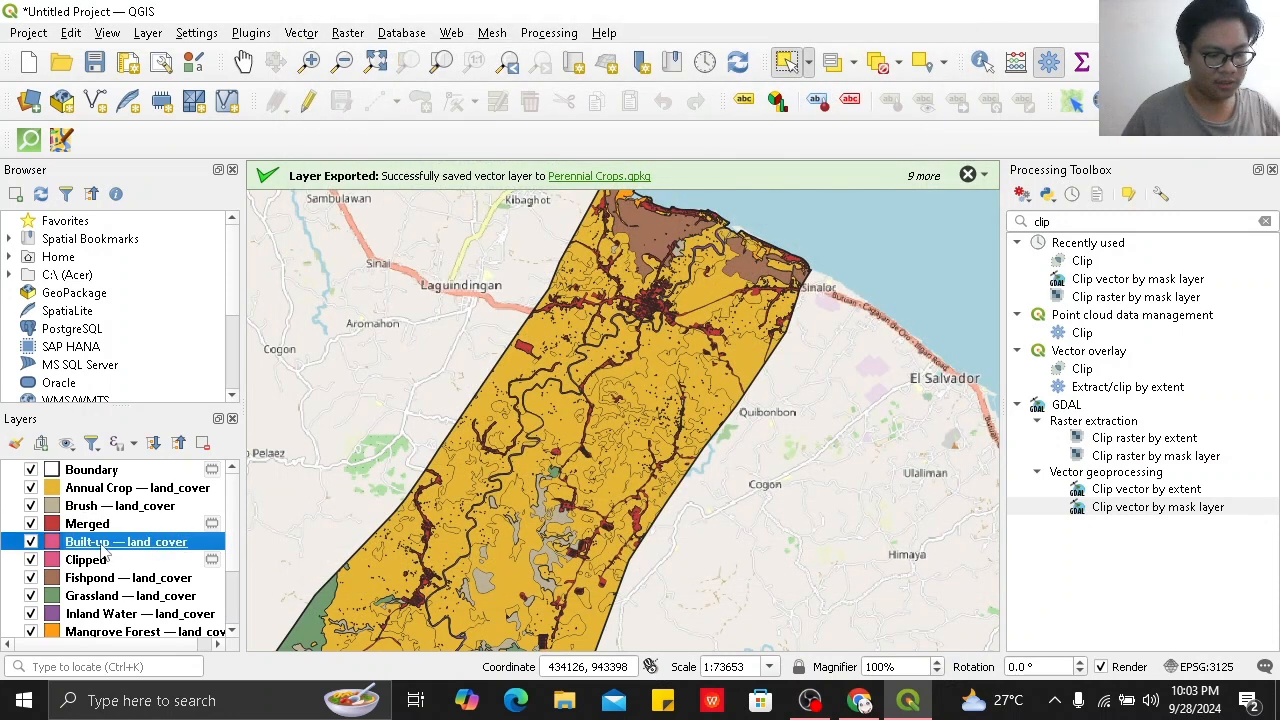
pyautogui.keyDown('ctrl'); pyautogui.click(108, 562); pyautogui.keyUp('ctrl')
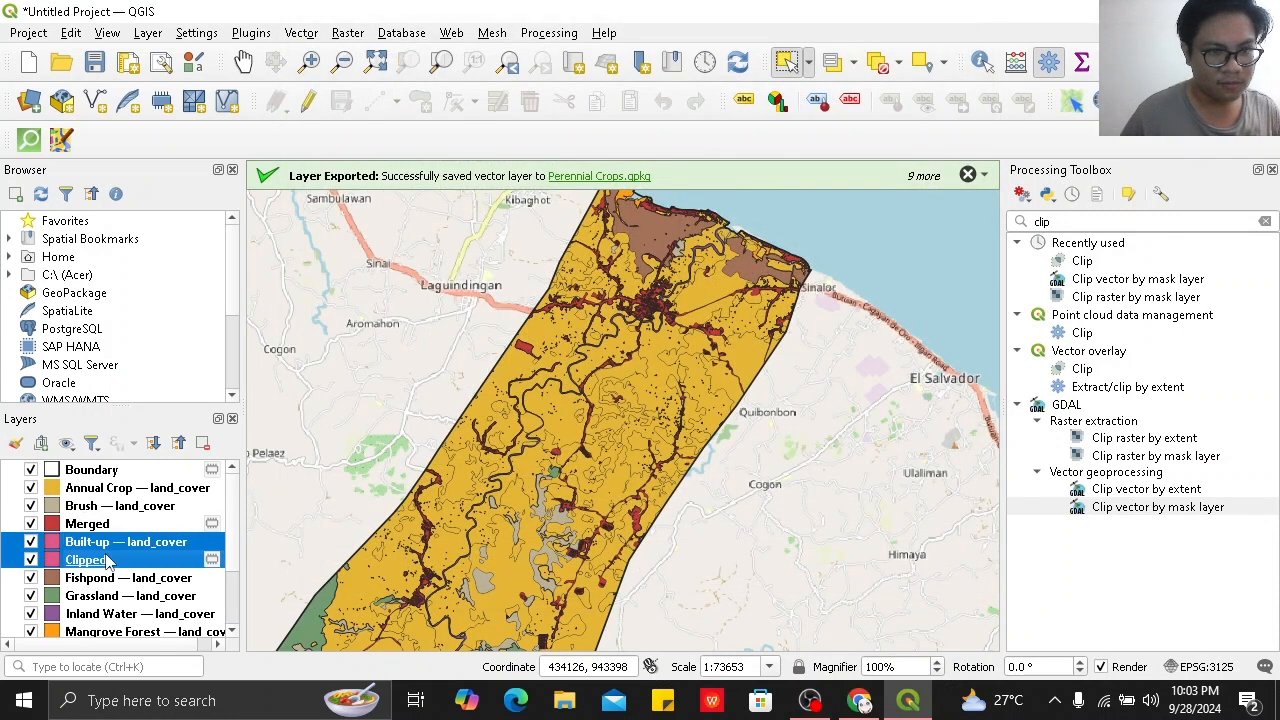
pyautogui.click(203, 443)
pyautogui.click(616, 371)
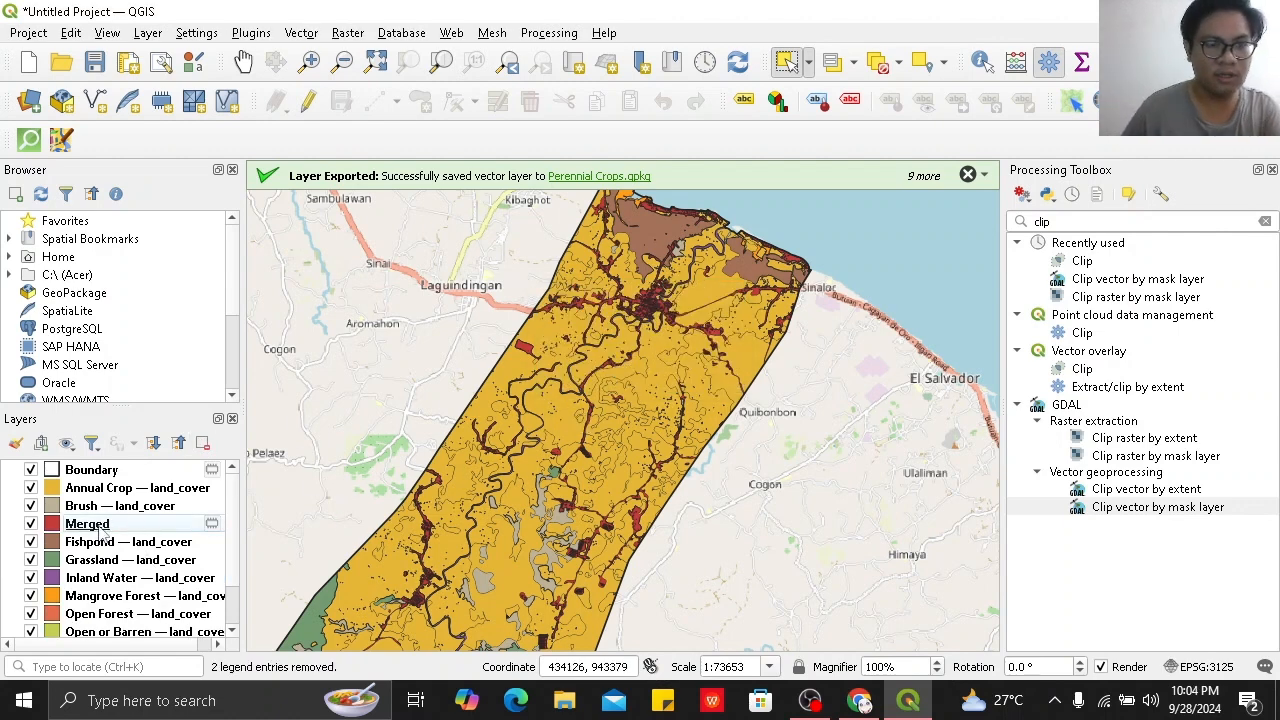
# Rename the Merged layer as Built-up.
pyautogui.rightClick(103, 528)
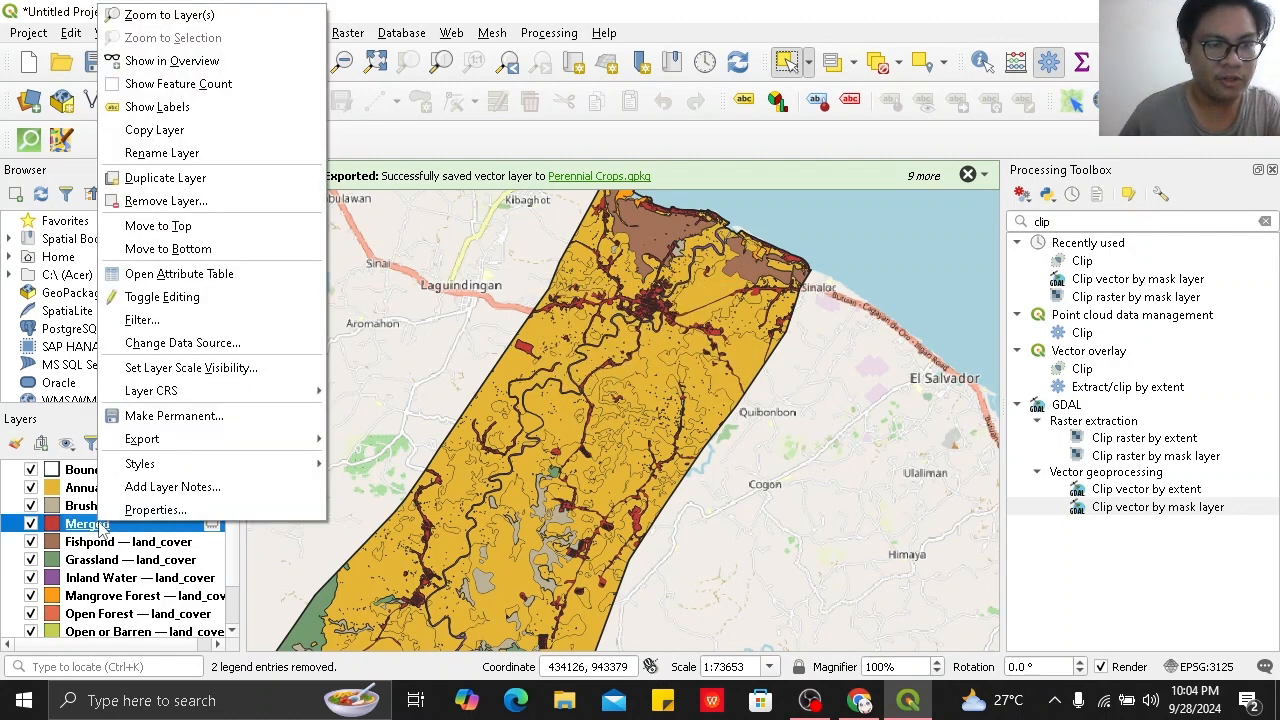
pyautogui.click(214, 153)
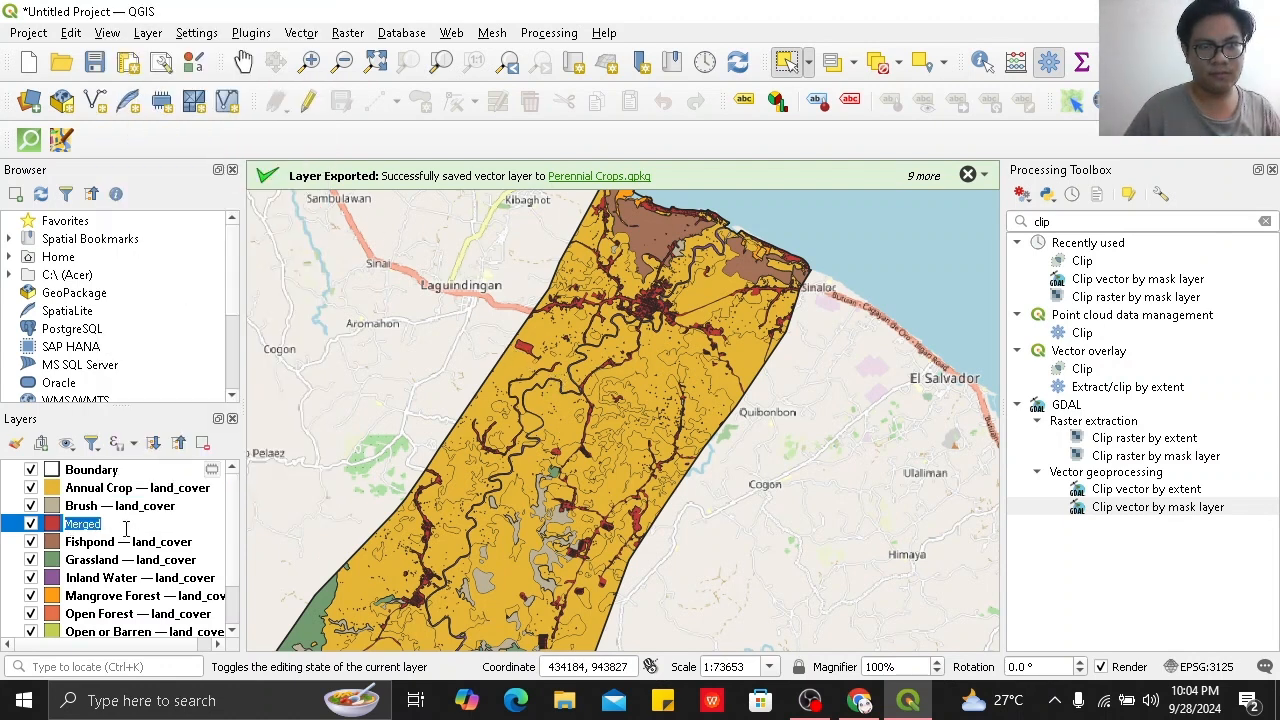
pyautogui.write('Built-up')
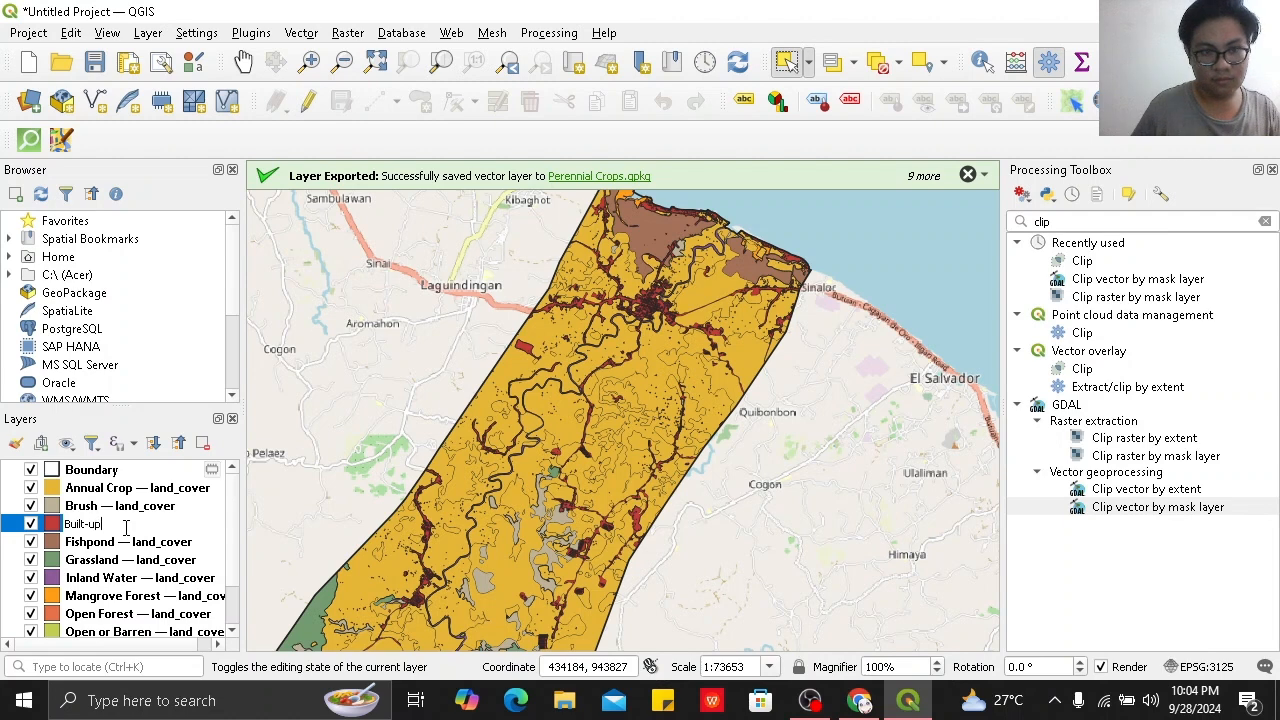
pyautogui.press('Return')
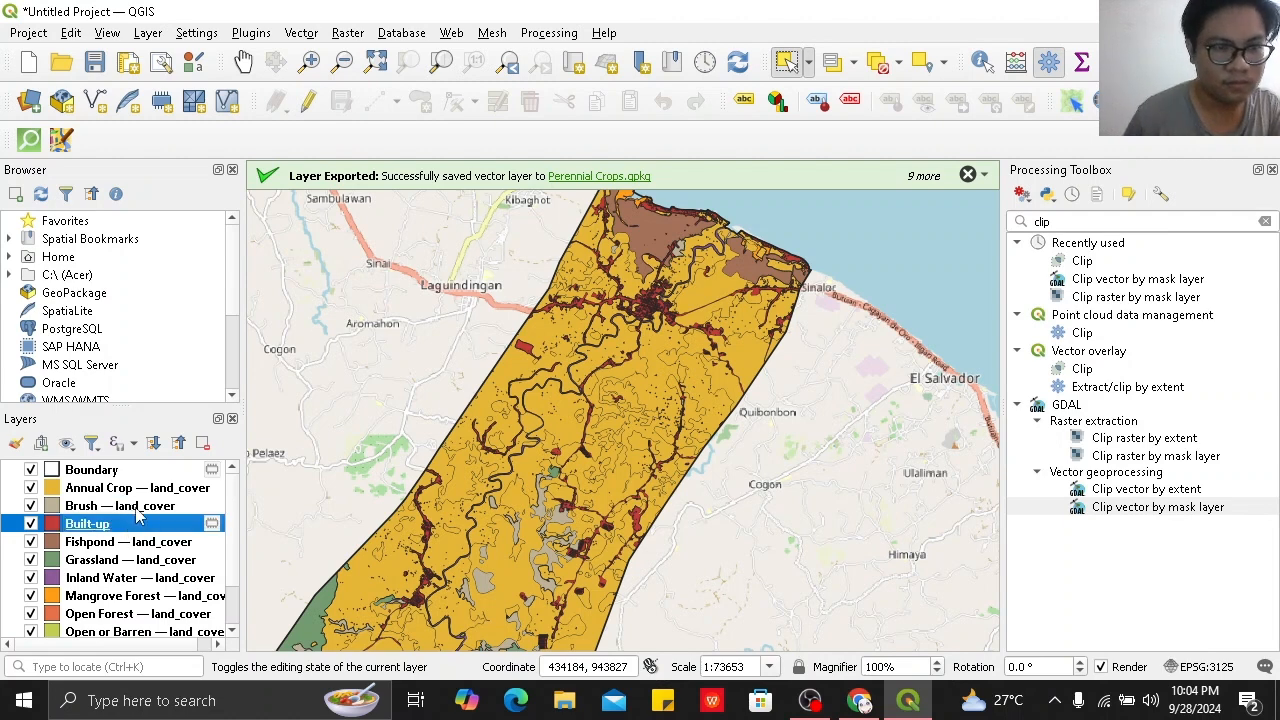
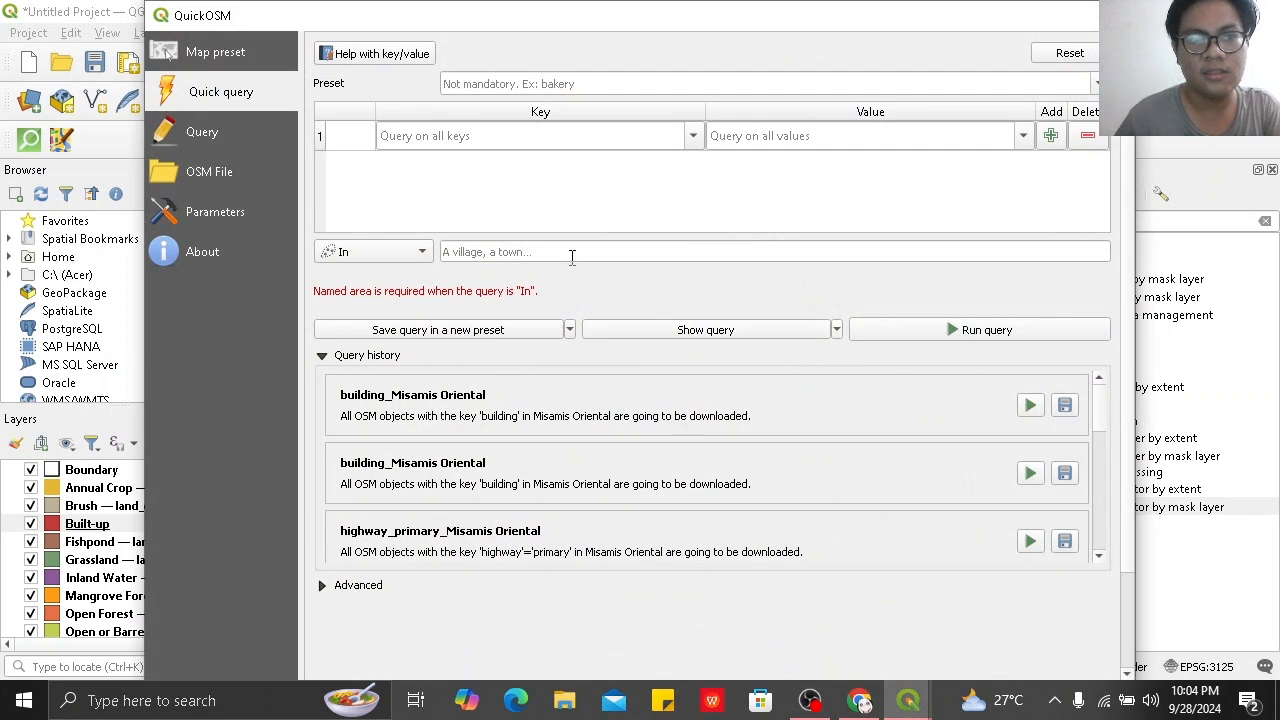
# Set the first QuickOSM quick query condition to key highway with value primary.
pyautogui.click(562, 136)
pyautogui.write('h')
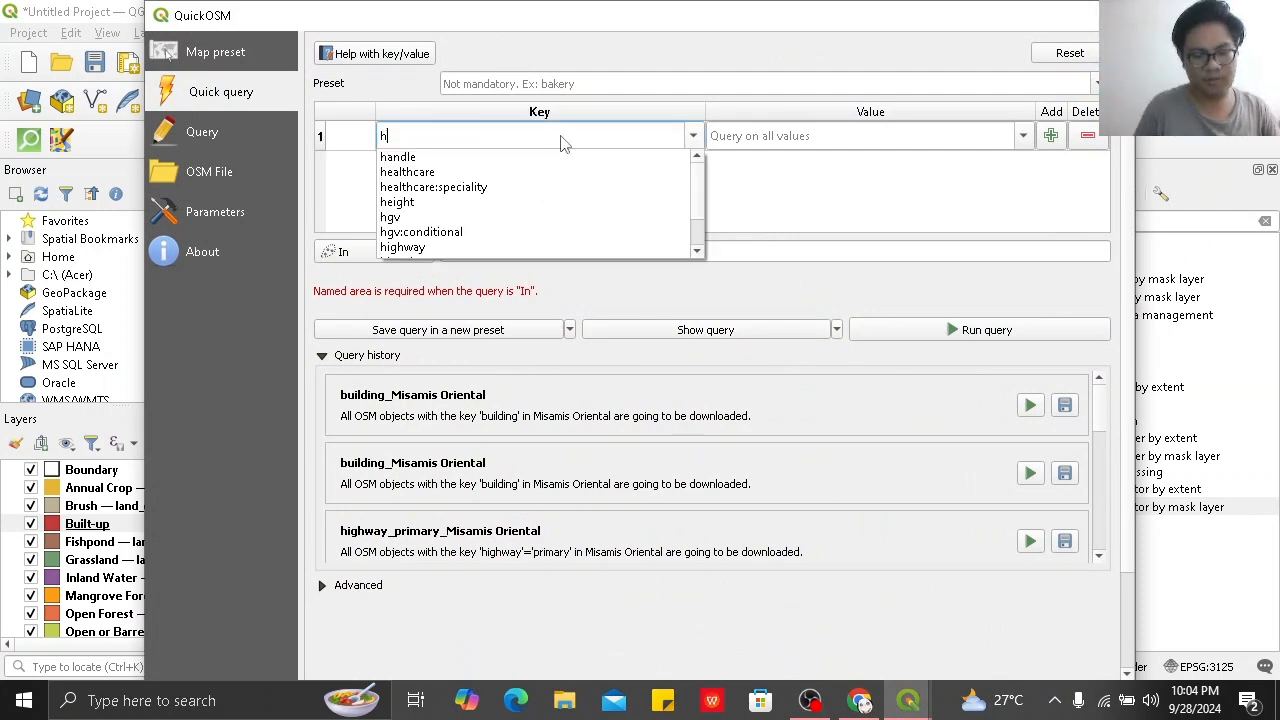
pyautogui.write('ighways')
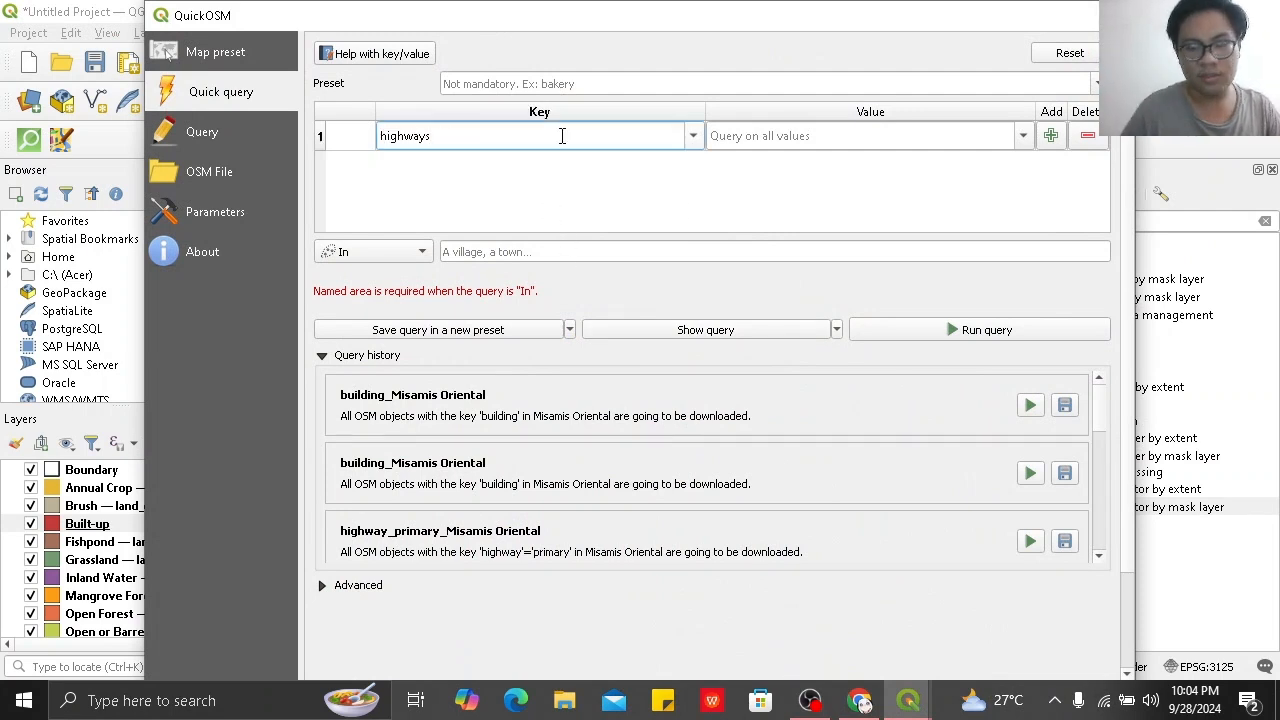
pyautogui.press('BackSpace')
pyautogui.click(555, 160)
pyautogui.click(791, 138)
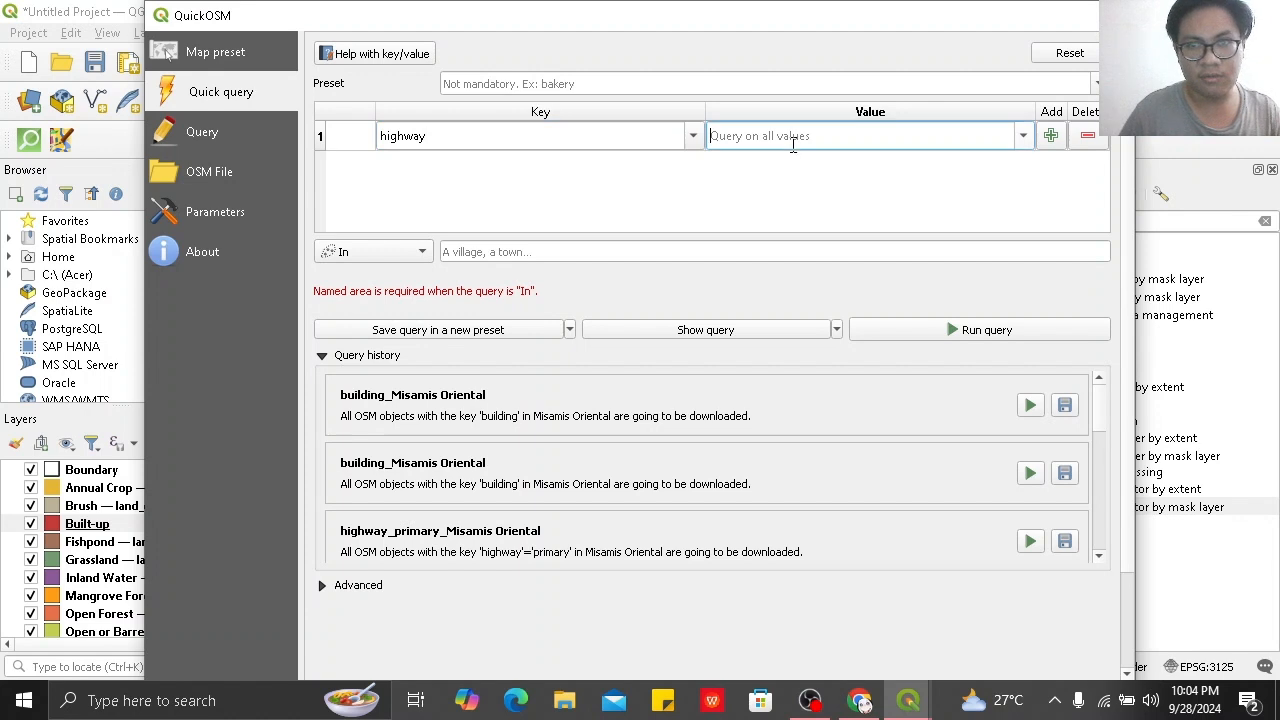
pyautogui.write('primary')
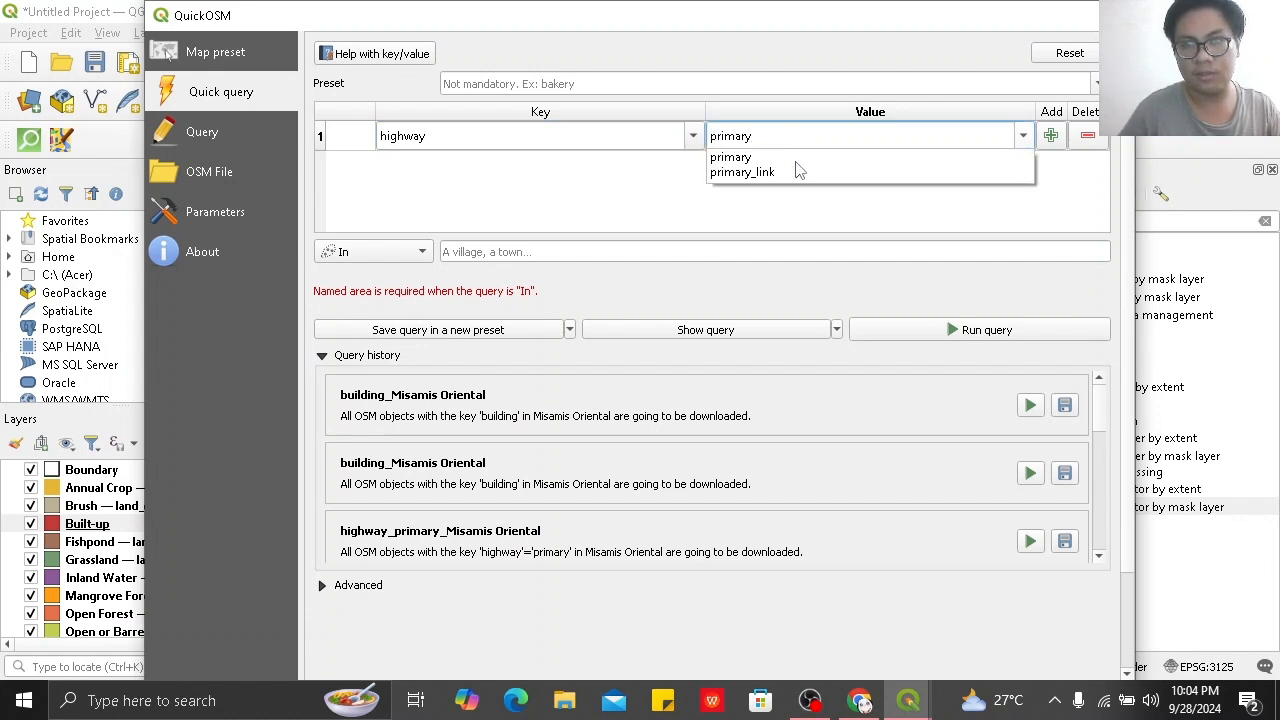
pyautogui.click(959, 140)
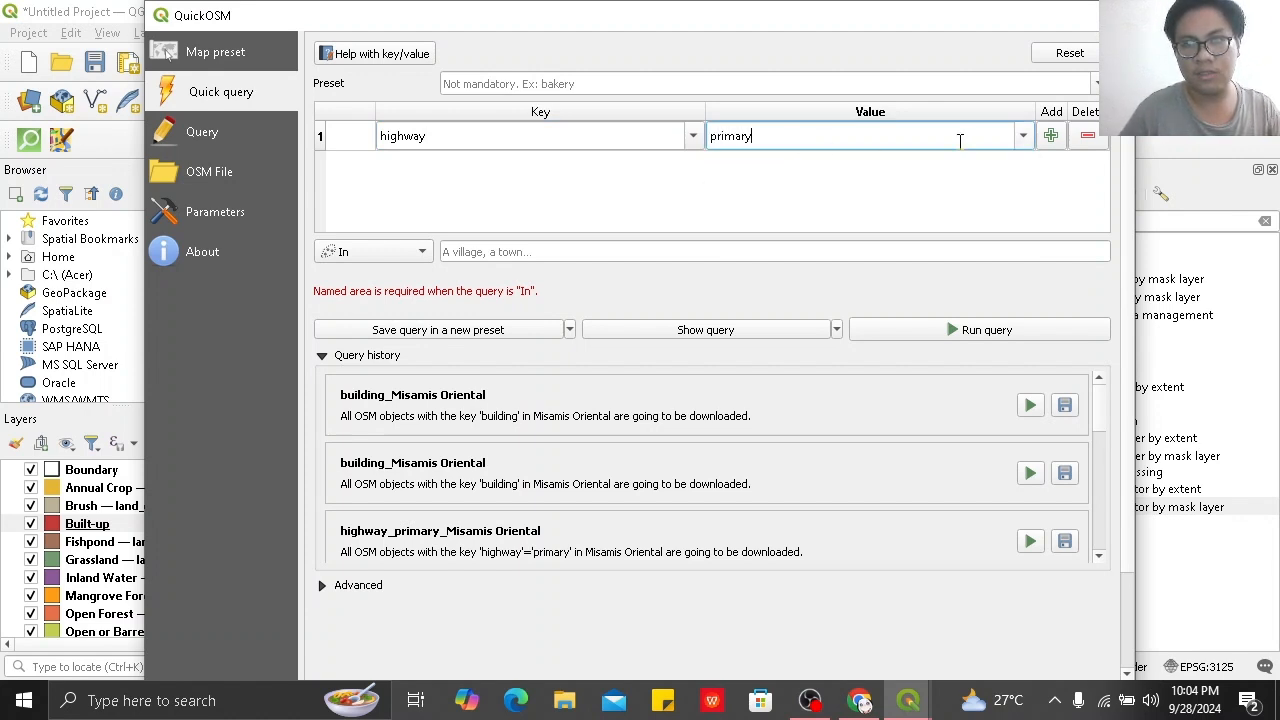
# Add two more conditions to the query, both with the key highway.
pyautogui.click(1050, 143)
pyautogui.click(1051, 152)
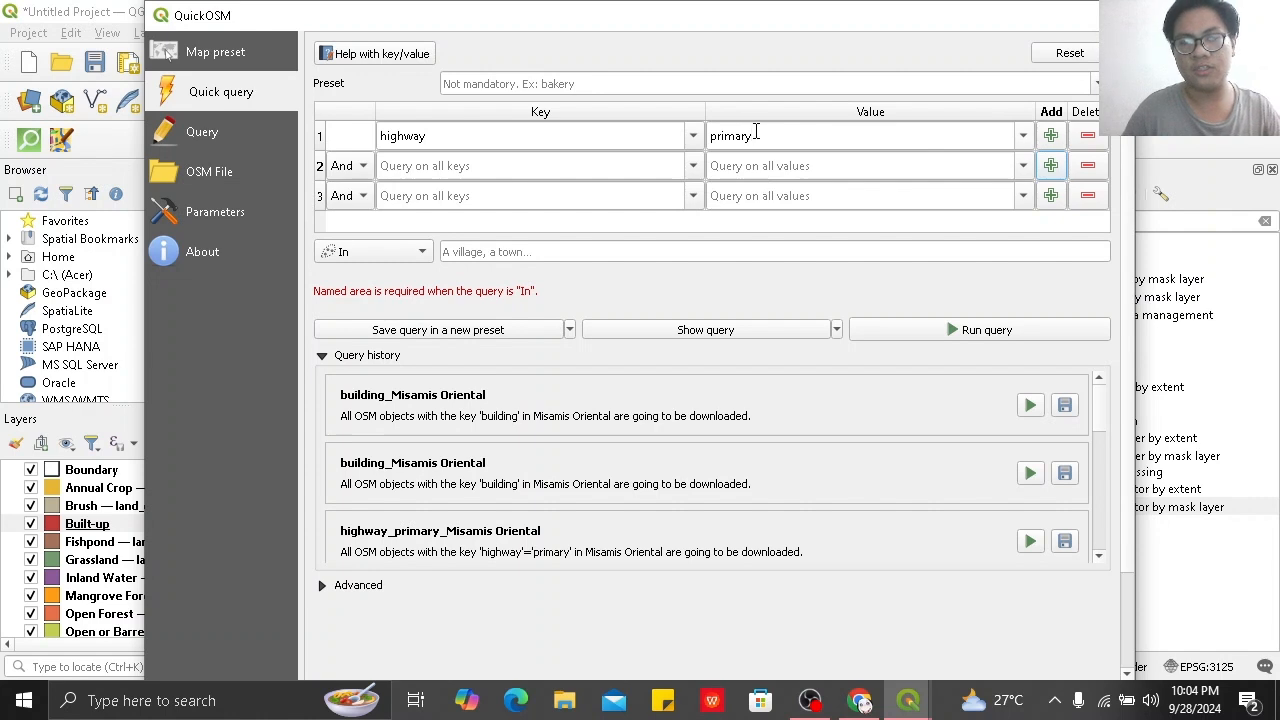
pyautogui.click(545, 168)
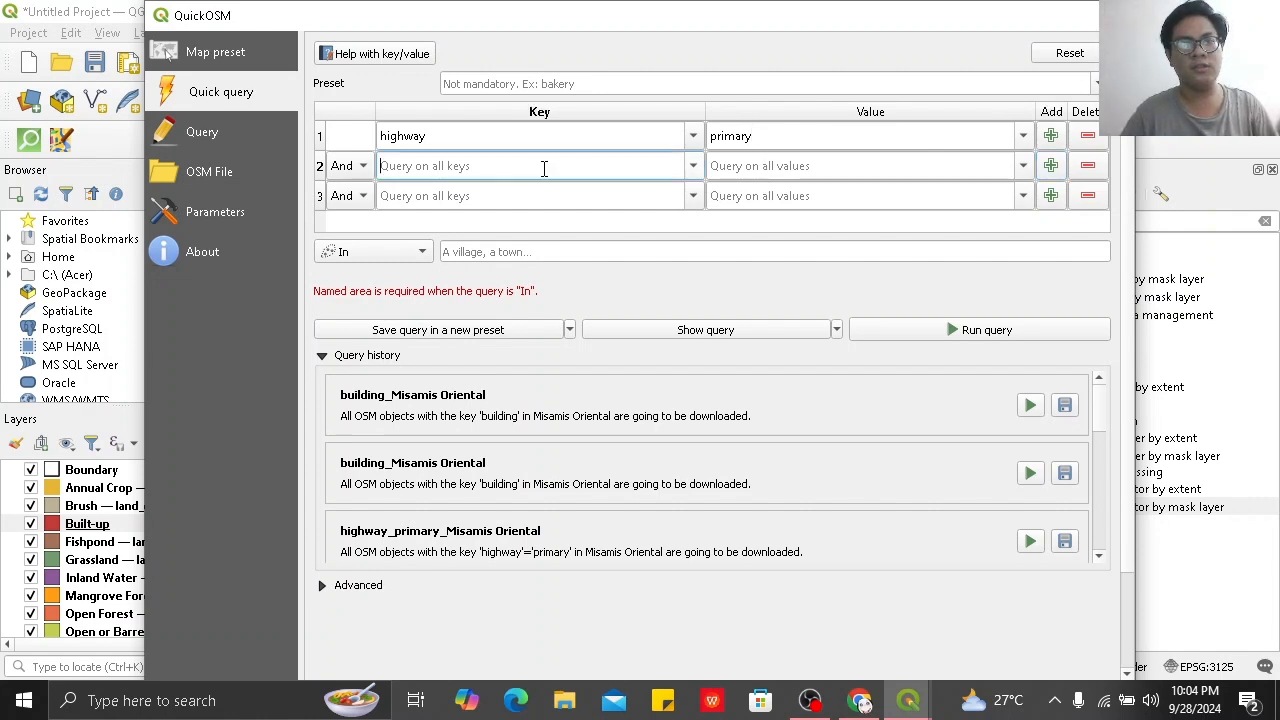
pyautogui.write('hg')
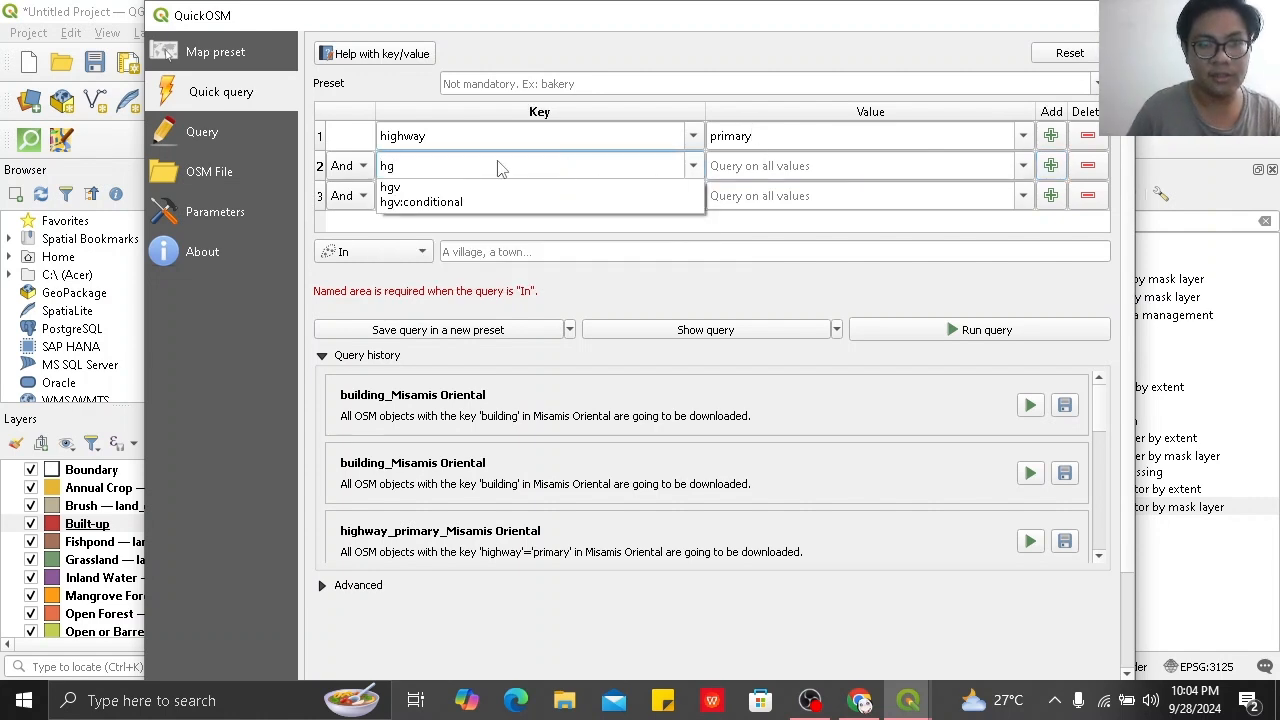
pyautogui.press('BackSpace')
pyautogui.write('ighway')
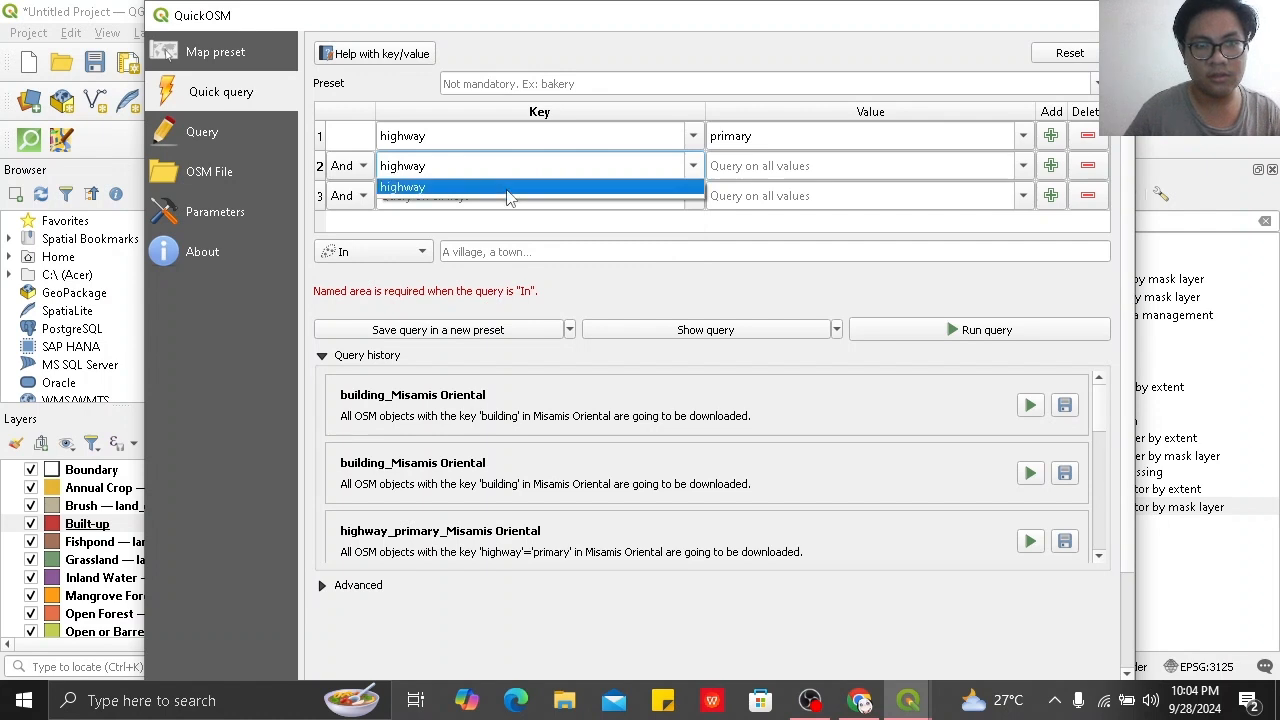
pyautogui.click(508, 191)
pyautogui.write('hig')
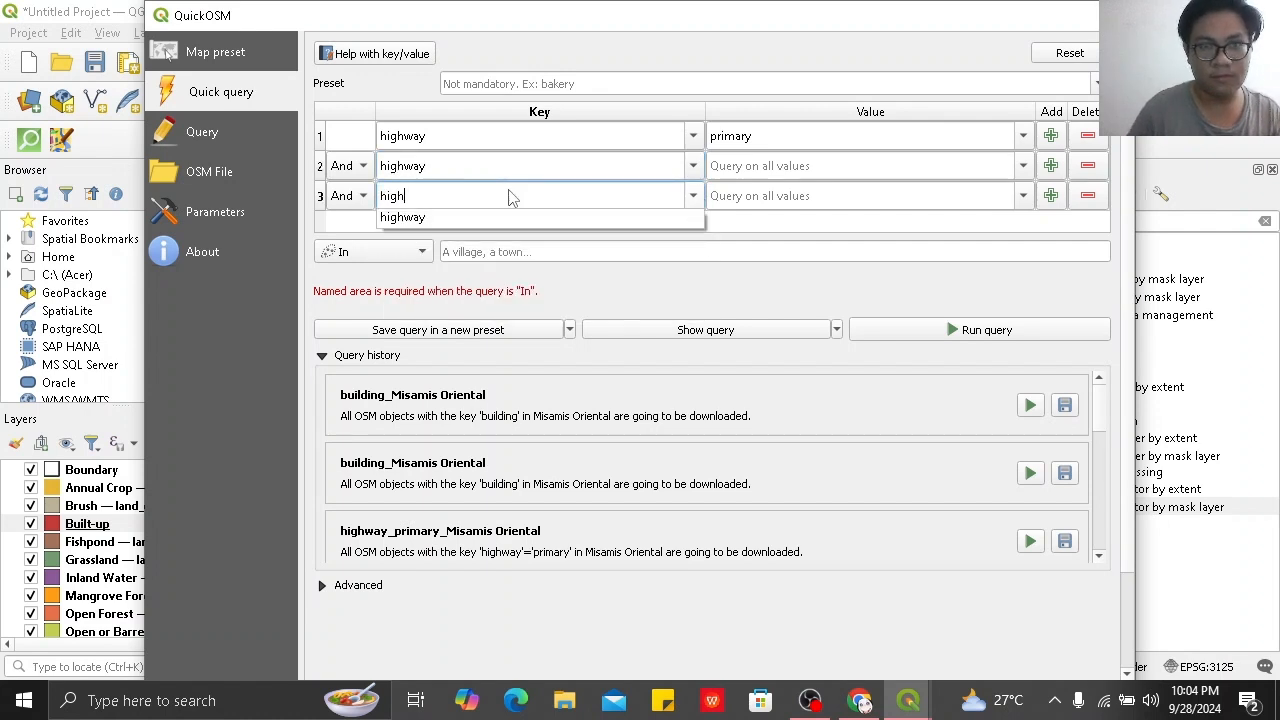
pyautogui.write('h')
pyautogui.click(550, 217)
# Set the second condition's value to secondary and the third condition's value to tertiary.
pyautogui.click(772, 172)
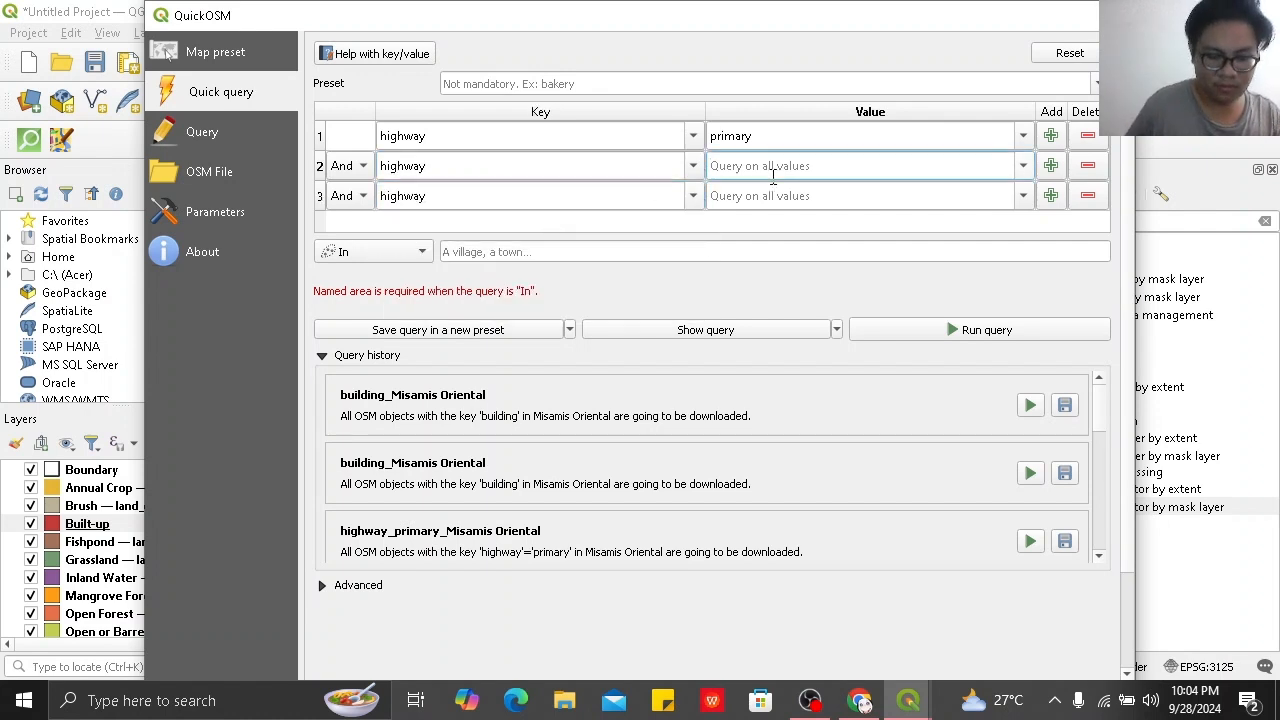
pyautogui.write('secon')
pyautogui.click(773, 187)
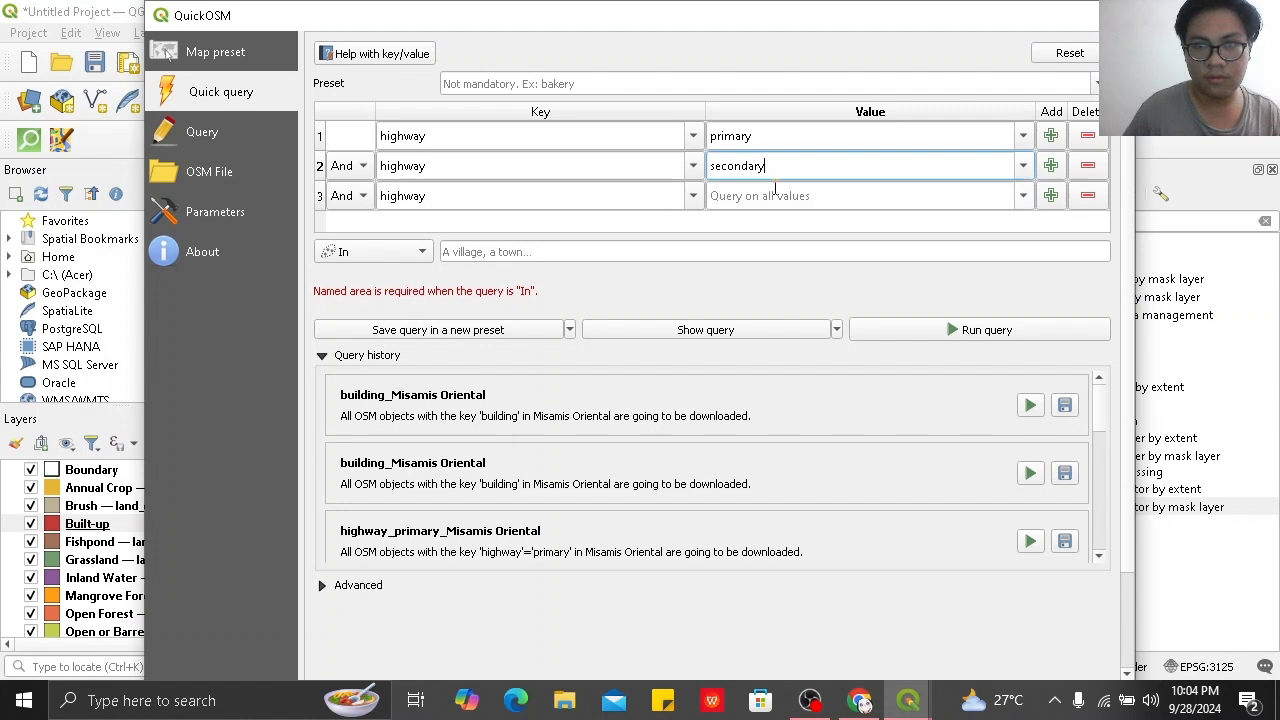
pyautogui.click(786, 196)
pyautogui.write('ter')
pyautogui.click(795, 218)
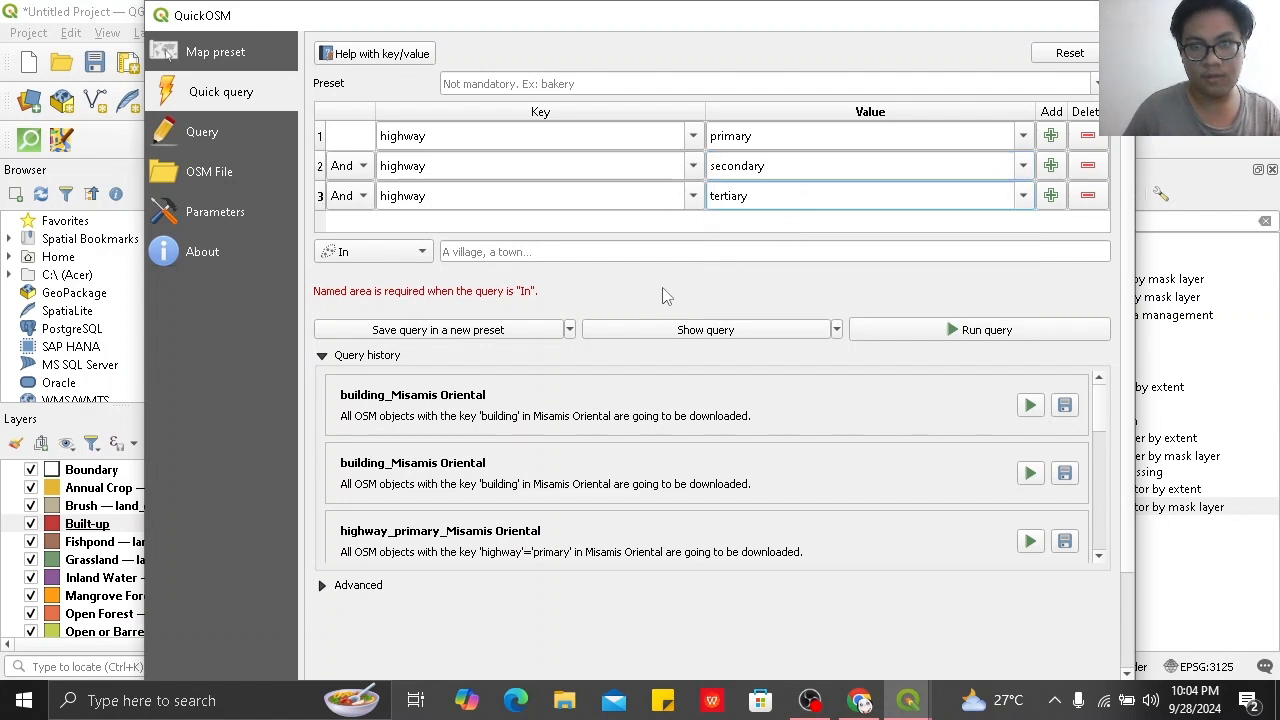
# Set the query area to Misamis Oriental, run the query to download the roads, and close QuickOSM.
pyautogui.click(631, 251)
pyautogui.write('Misa')
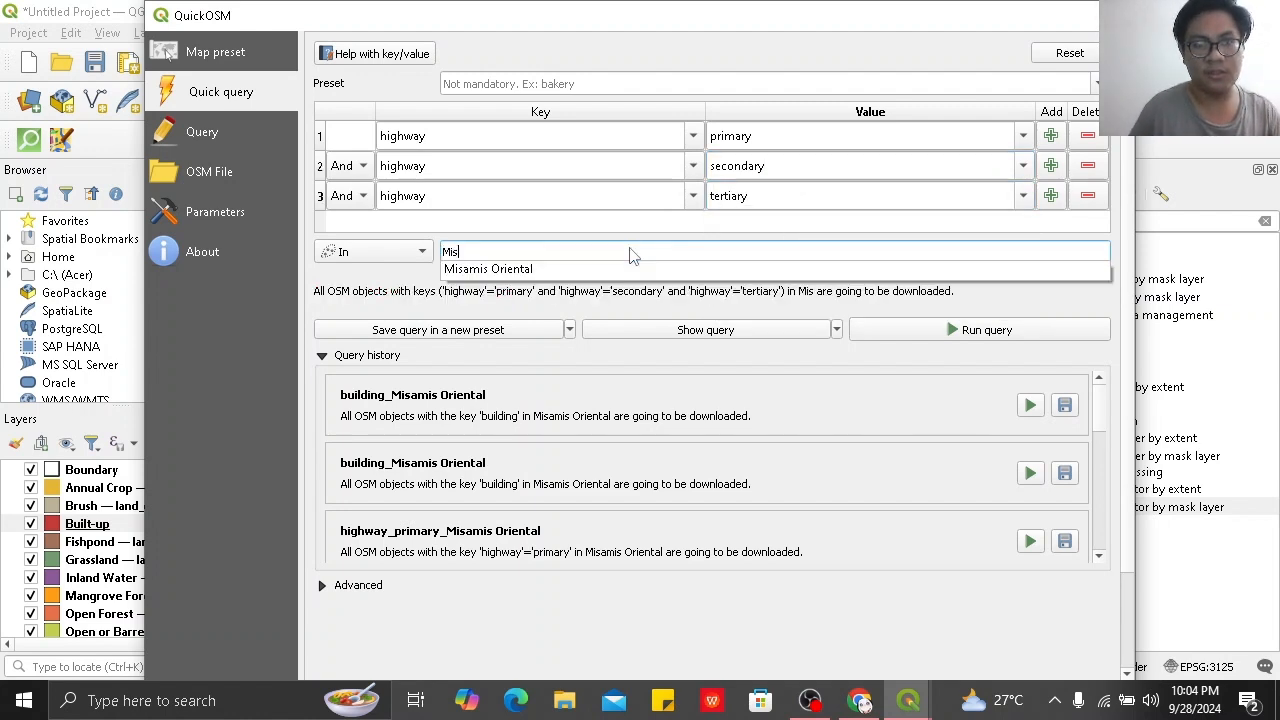
pyautogui.click(641, 270)
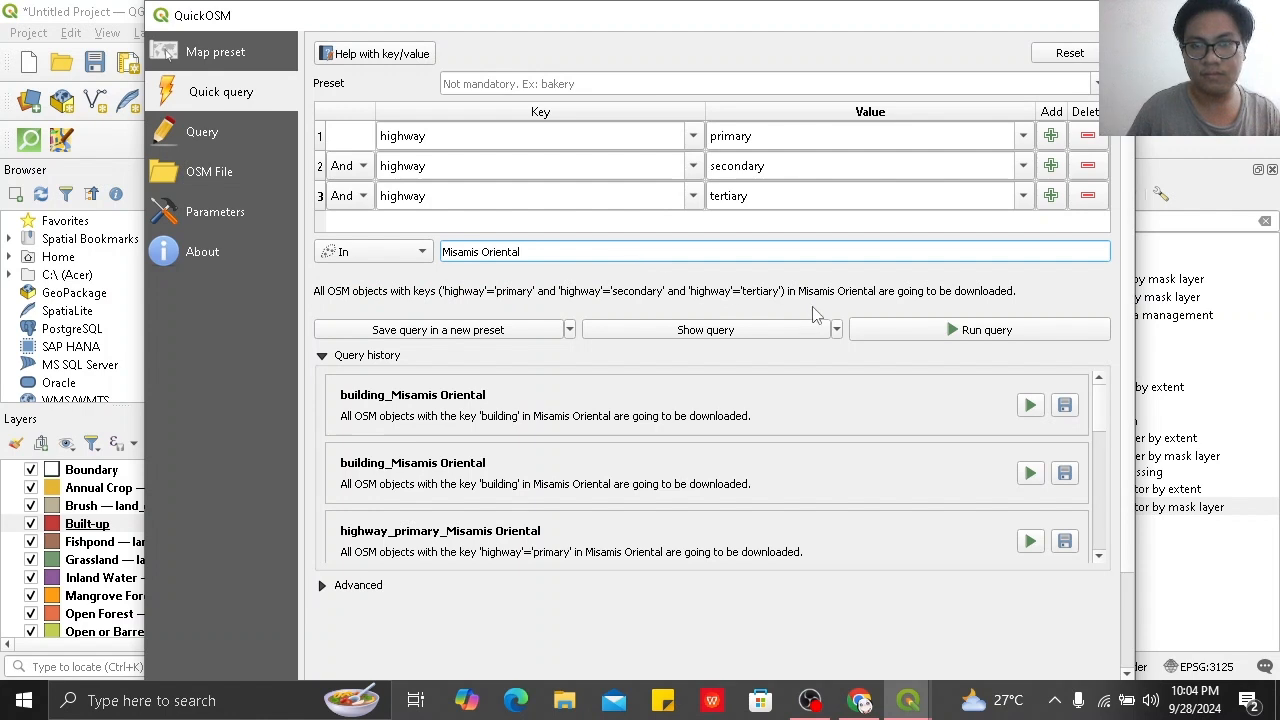
pyautogui.click(945, 329)
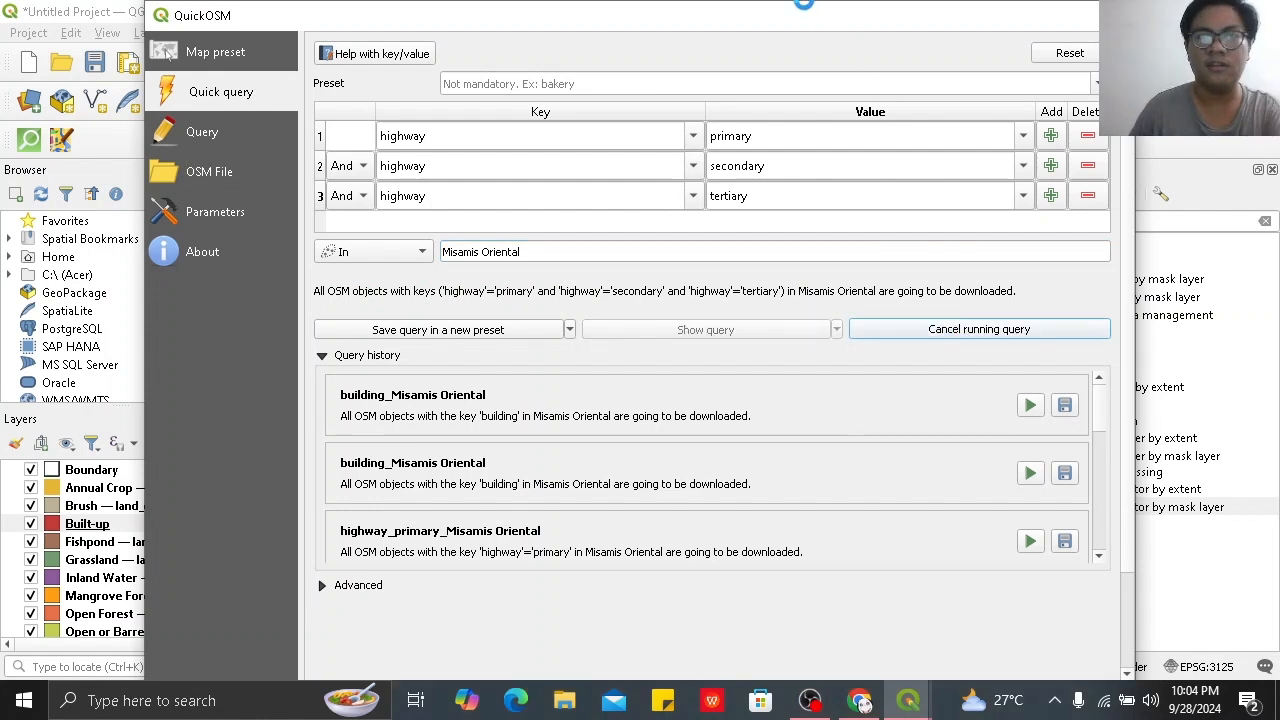
pyautogui.moveTo(805, 6)
pyautogui.mouseDown()
pyautogui.moveTo(798, 61)
pyautogui.moveTo(797, 5)
pyautogui.mouseUp()
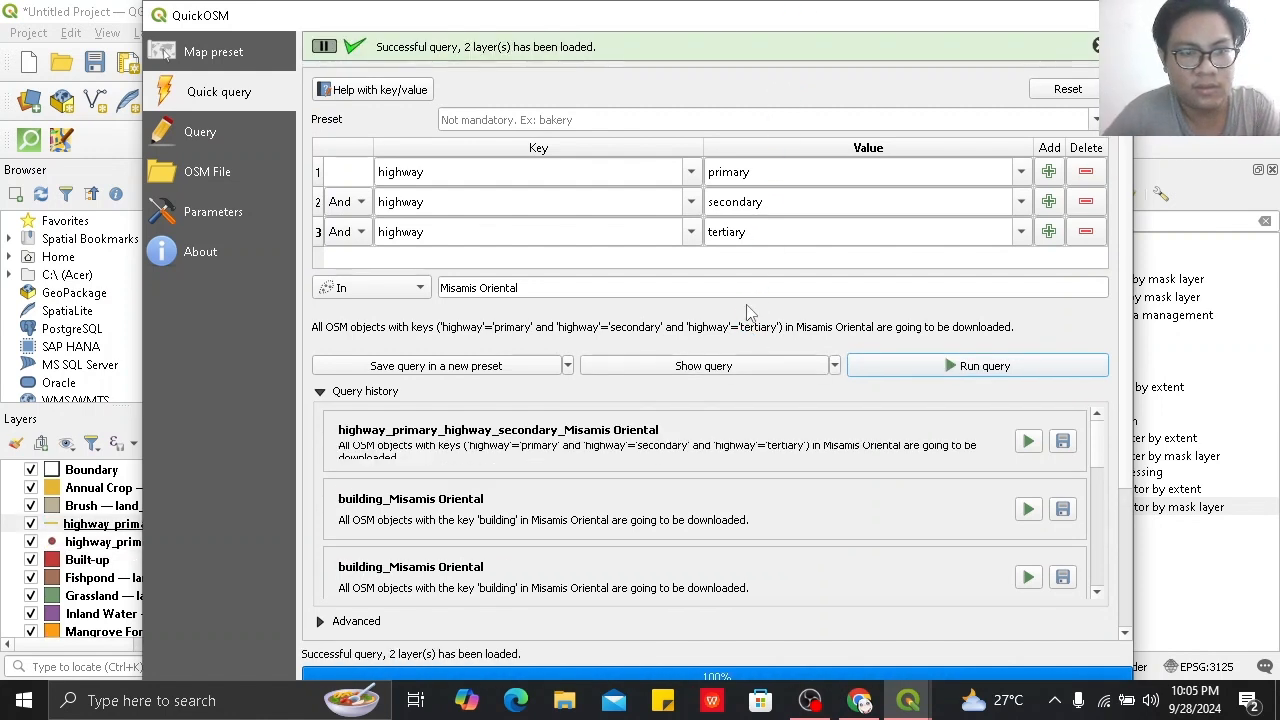
pyautogui.click(1096, 20)
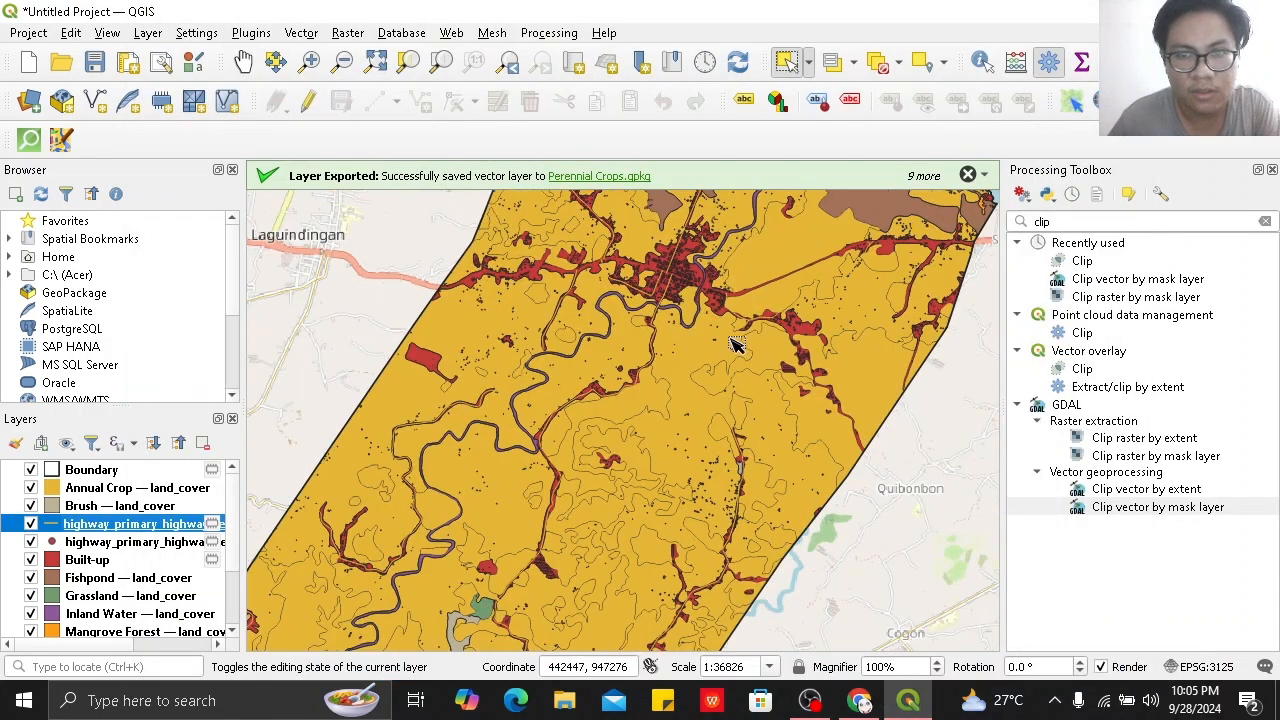
# Remove the downloaded highway point layer from the project, keeping the highway line layer.
pyautogui.moveTo(894, 400); pyautogui.dragTo(688, 383)
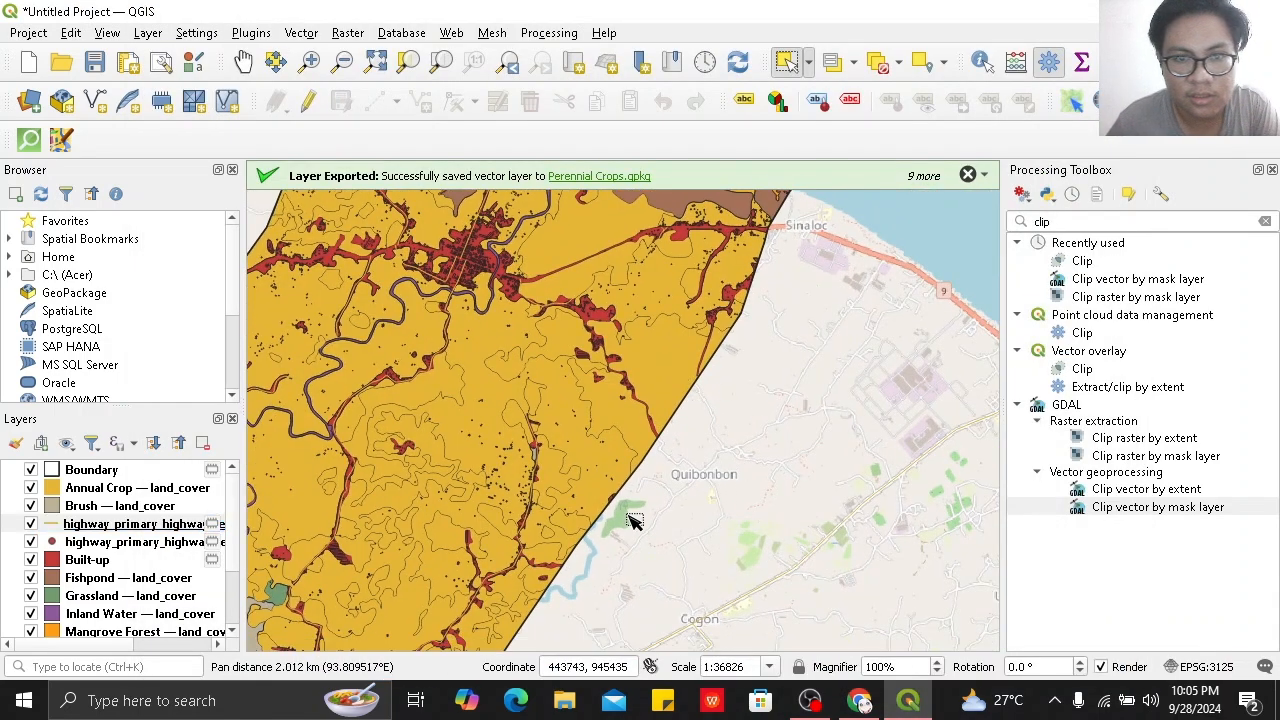
pyautogui.scroll(-1, 588, 496)
pyautogui.scroll(2, 541, 448)
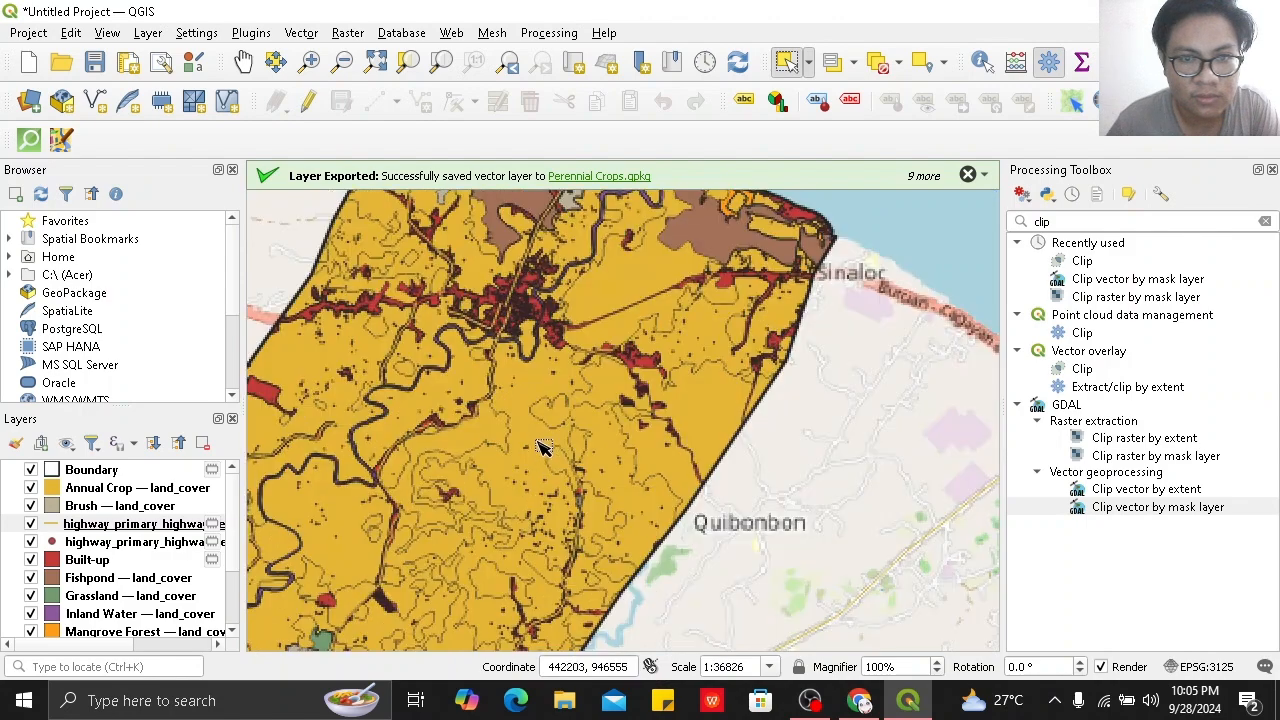
pyautogui.moveTo(491, 423); pyautogui.dragTo(566, 380)
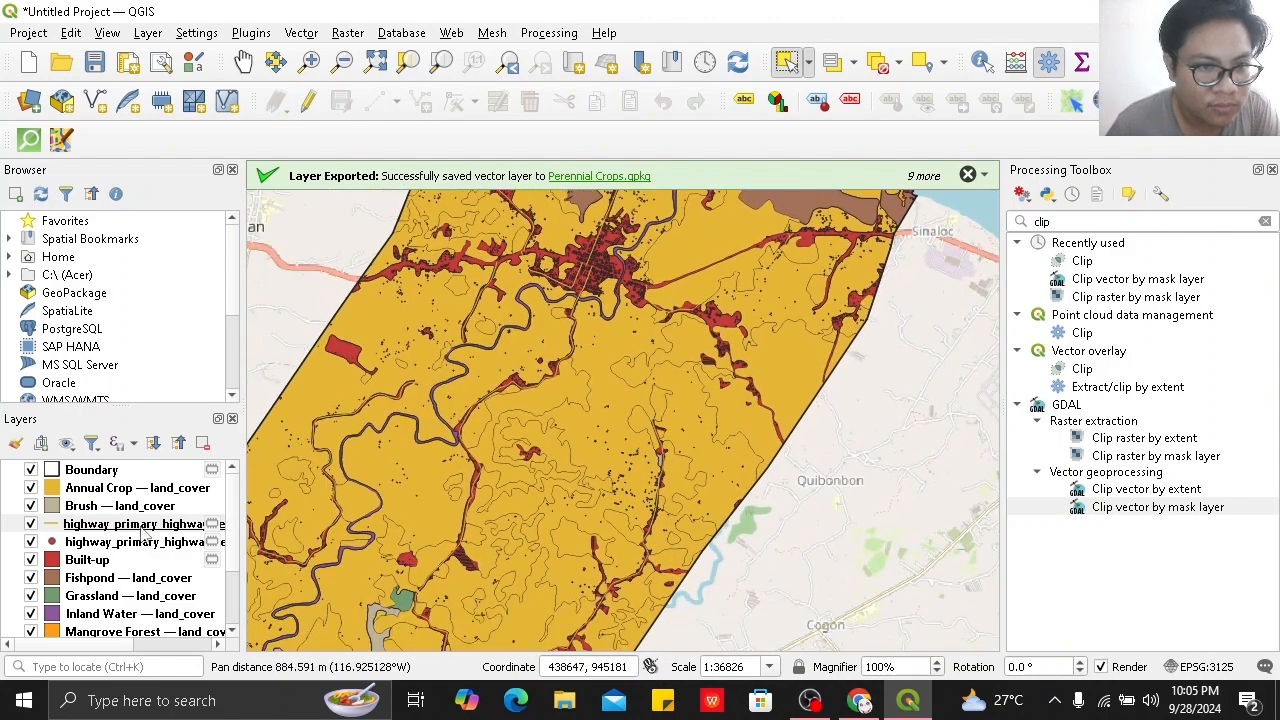
pyautogui.click(140, 524)
pyautogui.rightClick(141, 541)
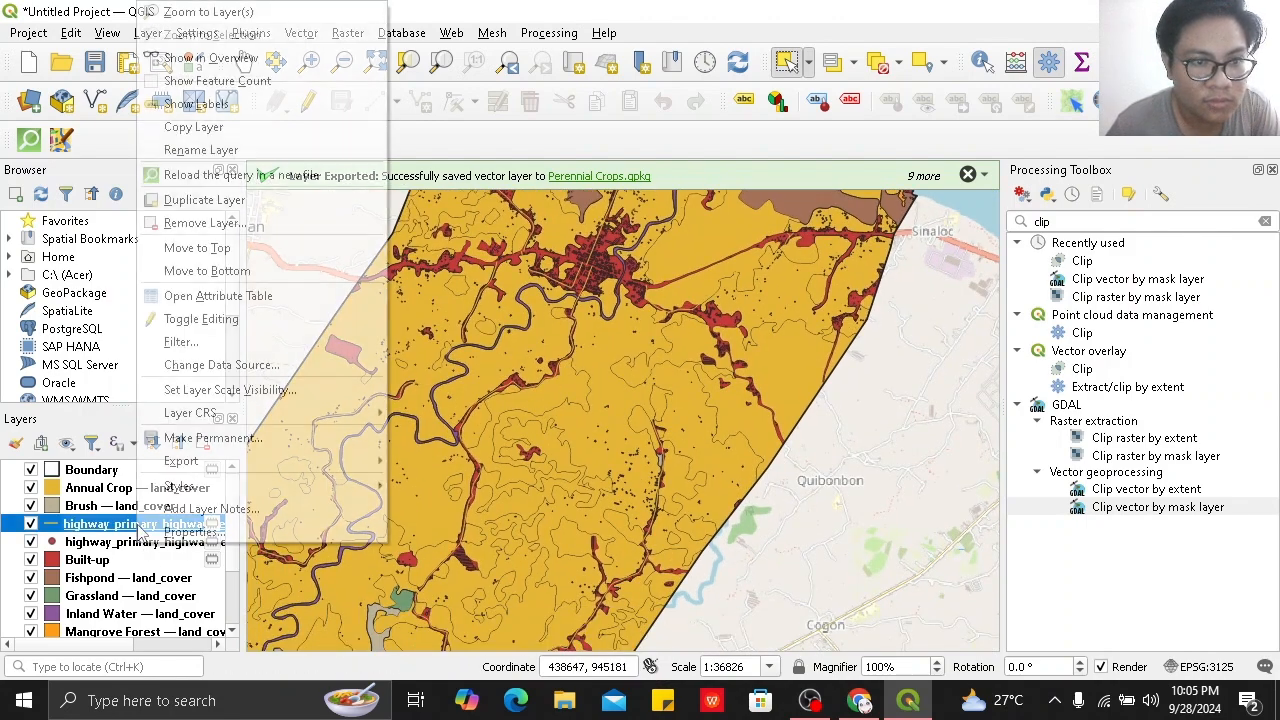
pyautogui.click(105, 557)
pyautogui.rightClick(107, 549)
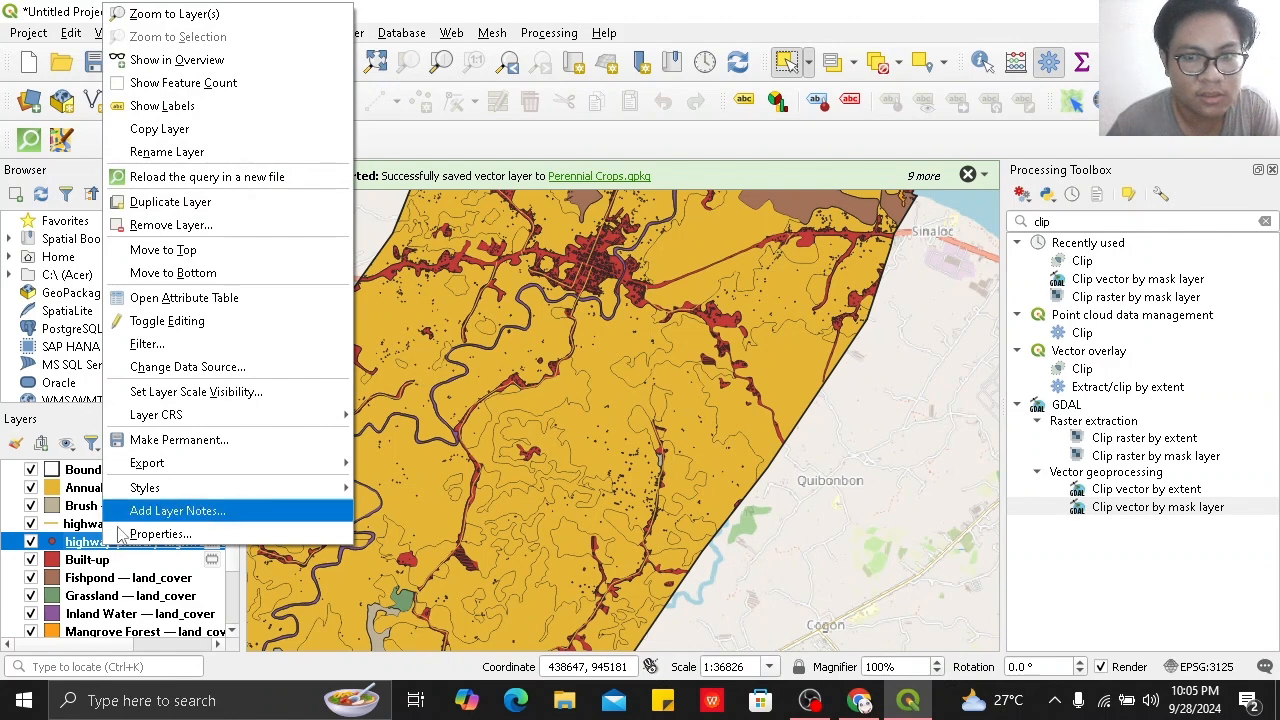
pyautogui.click(216, 228)
pyautogui.click(605, 370)
# Examine the roads on the basemap outside the eastern boundary, around Quibonbon, Ulaliman and Divine Mercy Hills.
pyautogui.moveTo(750, 490); pyautogui.dragTo(591, 300)
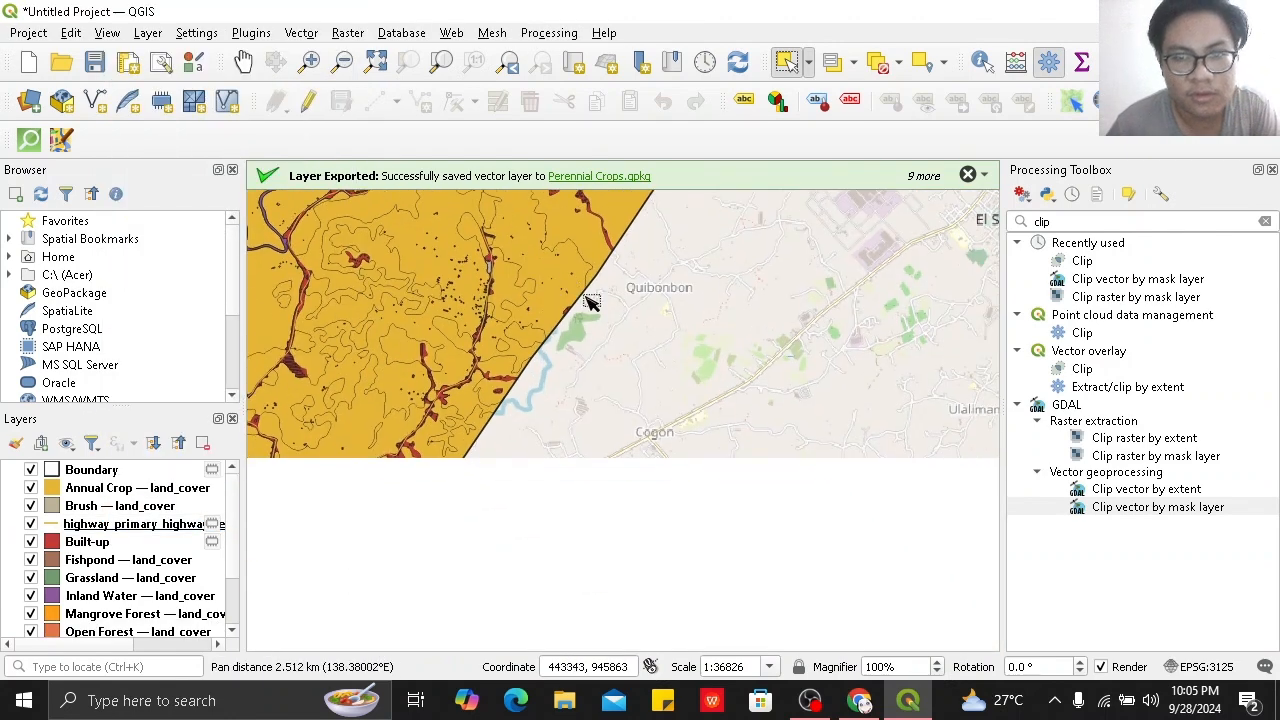
pyautogui.moveTo(714, 363); pyautogui.dragTo(584, 278)
pyautogui.moveTo(670, 305); pyautogui.dragTo(516, 375)
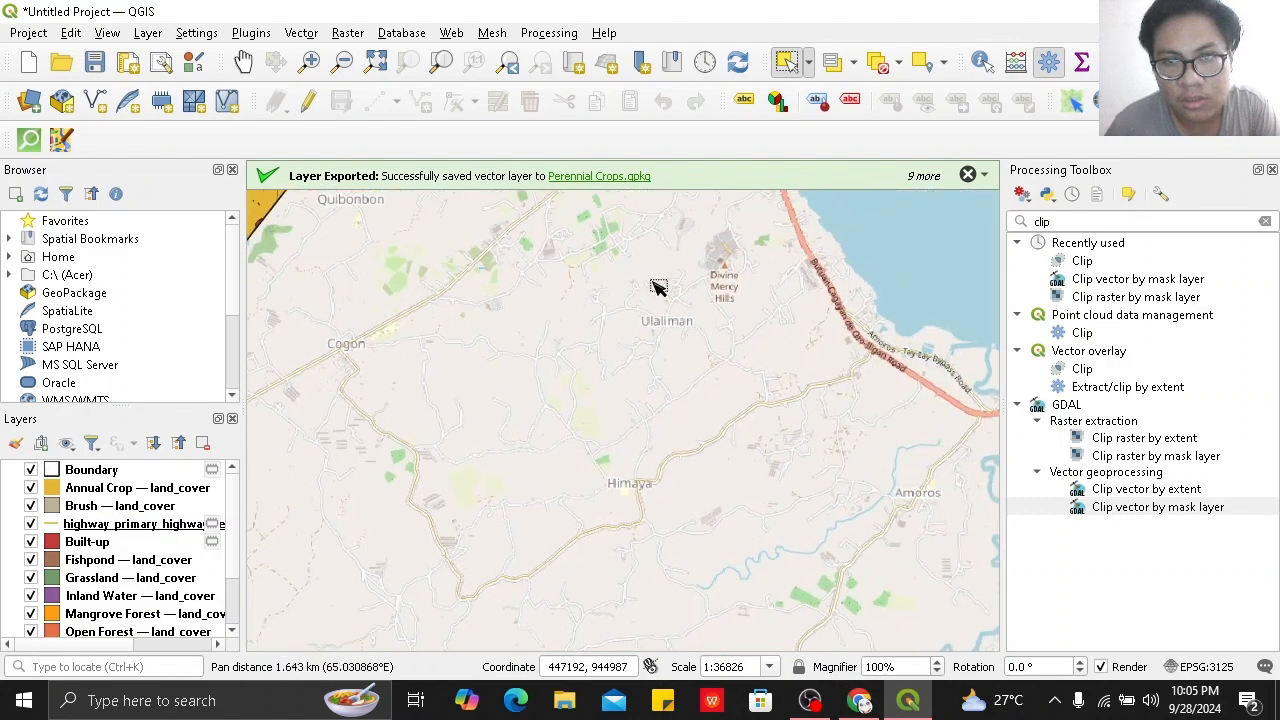
pyautogui.moveTo(754, 230); pyautogui.dragTo(680, 357)
pyautogui.scroll(2, 680, 357)
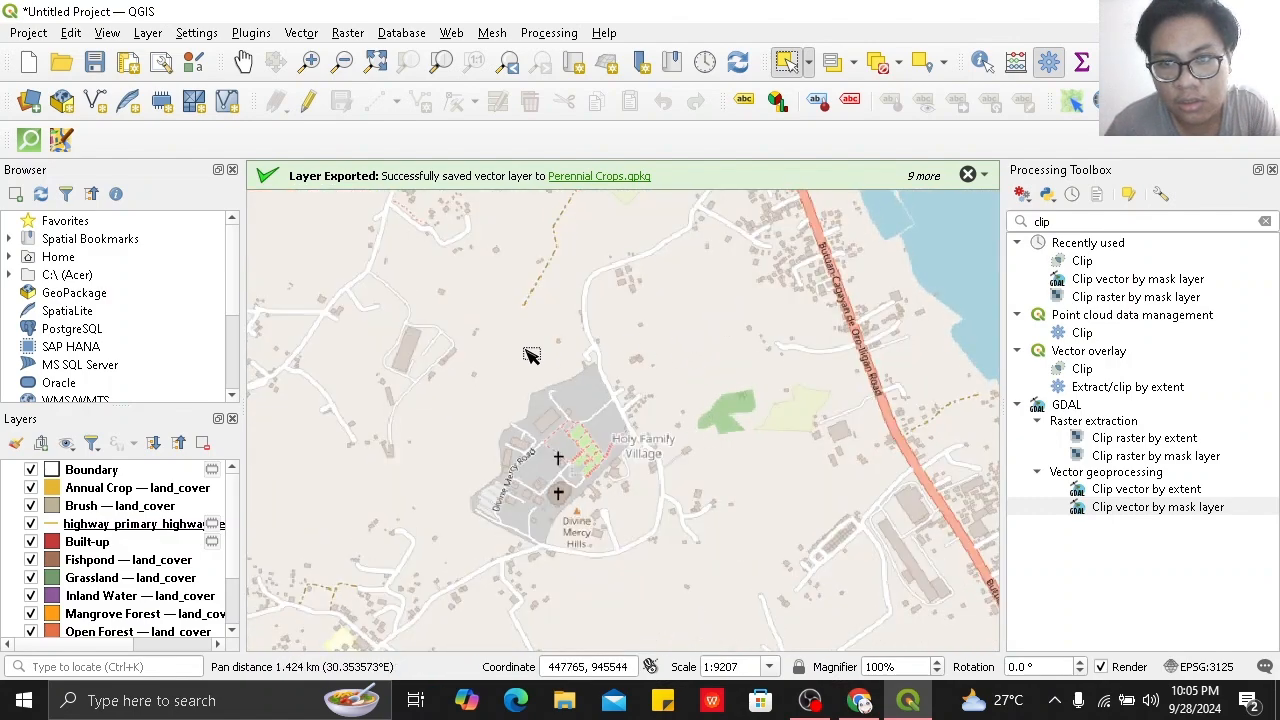
pyautogui.scroll(-1, 517, 358)
pyautogui.scroll(1, 540, 383)
pyautogui.moveTo(449, 332); pyautogui.dragTo(623, 460)
pyautogui.scroll(-1, 454, 411)
pyautogui.moveTo(421, 415); pyautogui.dragTo(719, 458)
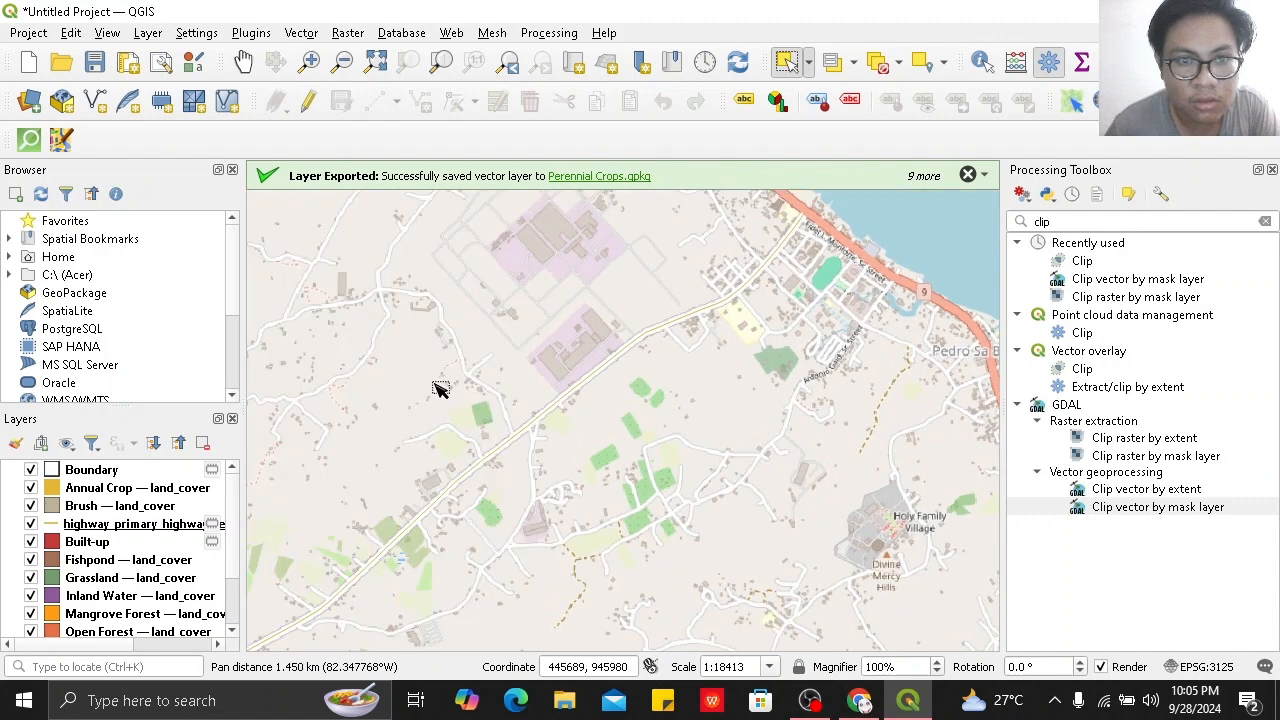
pyautogui.moveTo(427, 387); pyautogui.dragTo(609, 438)
pyautogui.moveTo(422, 418); pyautogui.dragTo(692, 426)
pyautogui.moveTo(540, 444); pyautogui.dragTo(697, 434)
# Reproject the highway line layer to the project CRS, EPSG:3125 - PRS92 / Philippines zone 5, as a temporary layer.
pyautogui.click(143, 527)
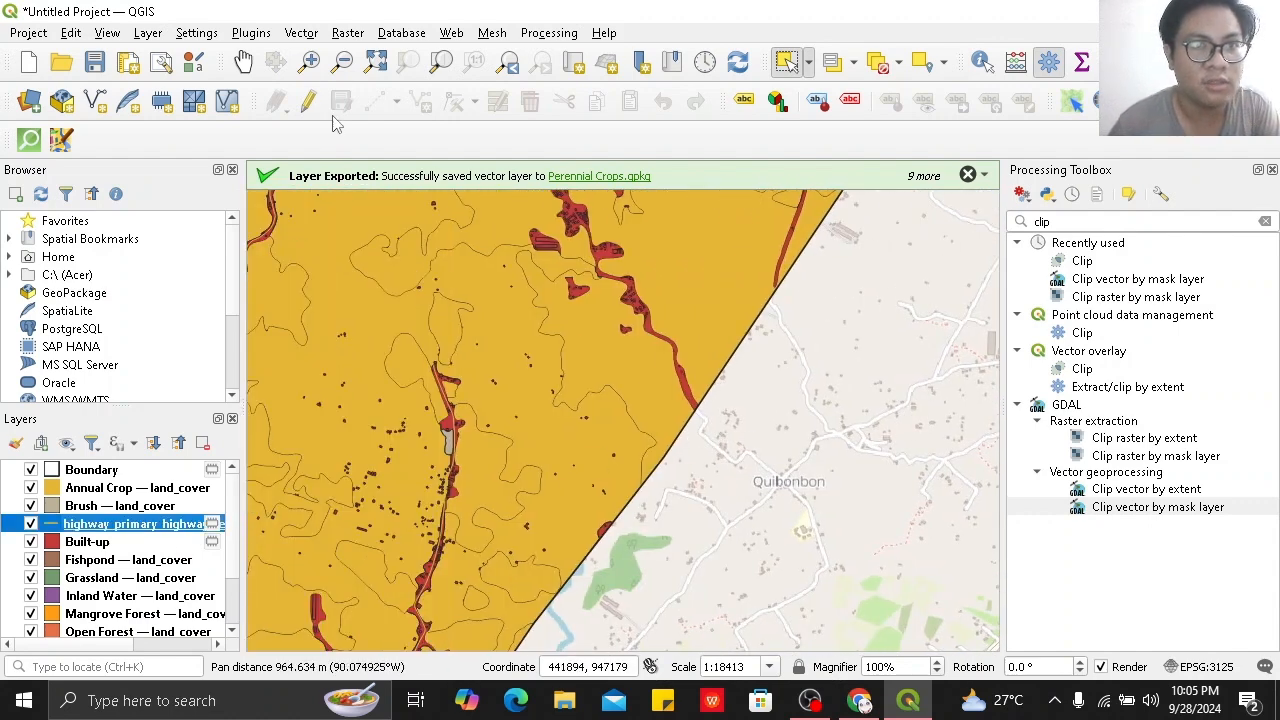
pyautogui.click(301, 32)
pyautogui.moveTo(432, 172)
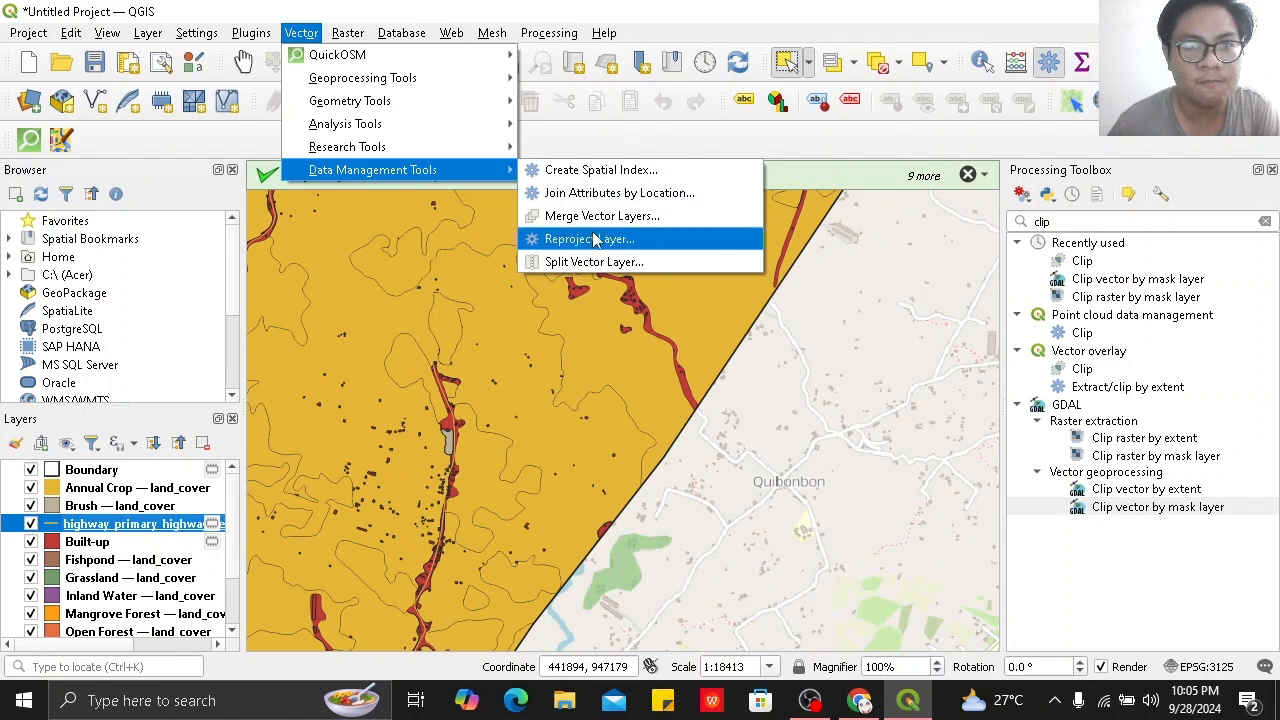
pyautogui.click(589, 239)
pyautogui.click(535, 210)
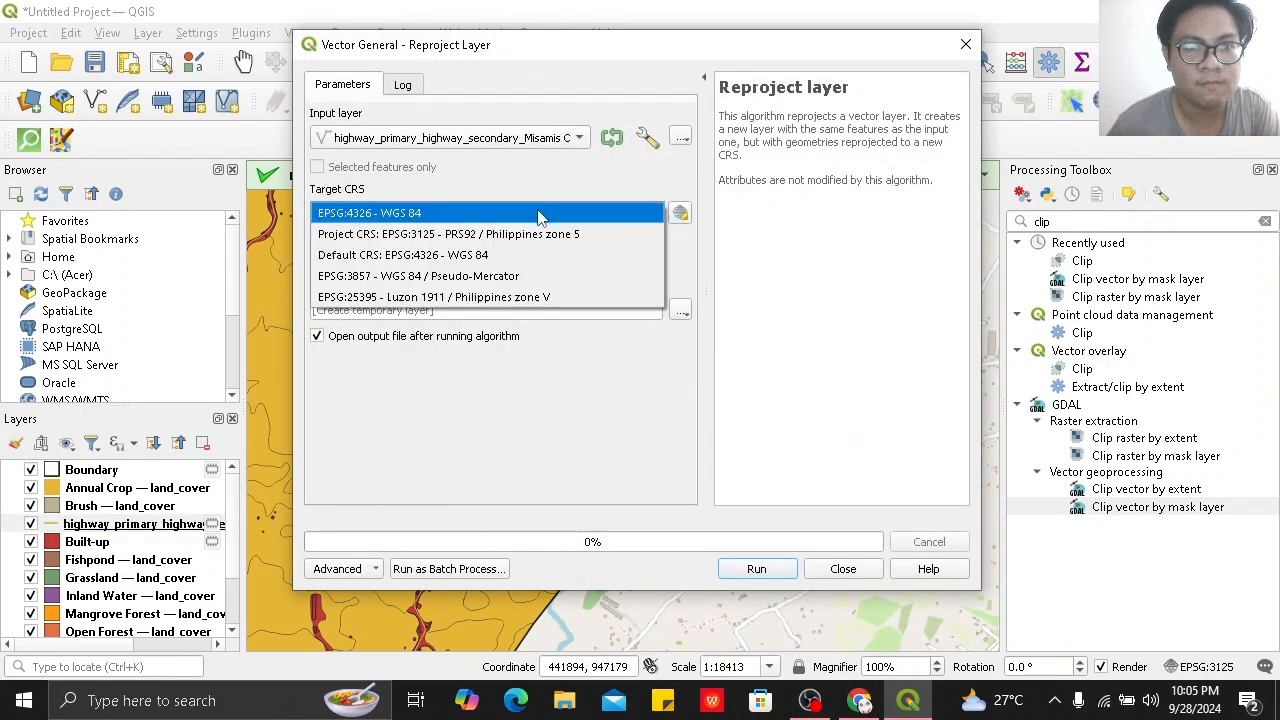
pyautogui.click(540, 234)
pyautogui.click(757, 569)
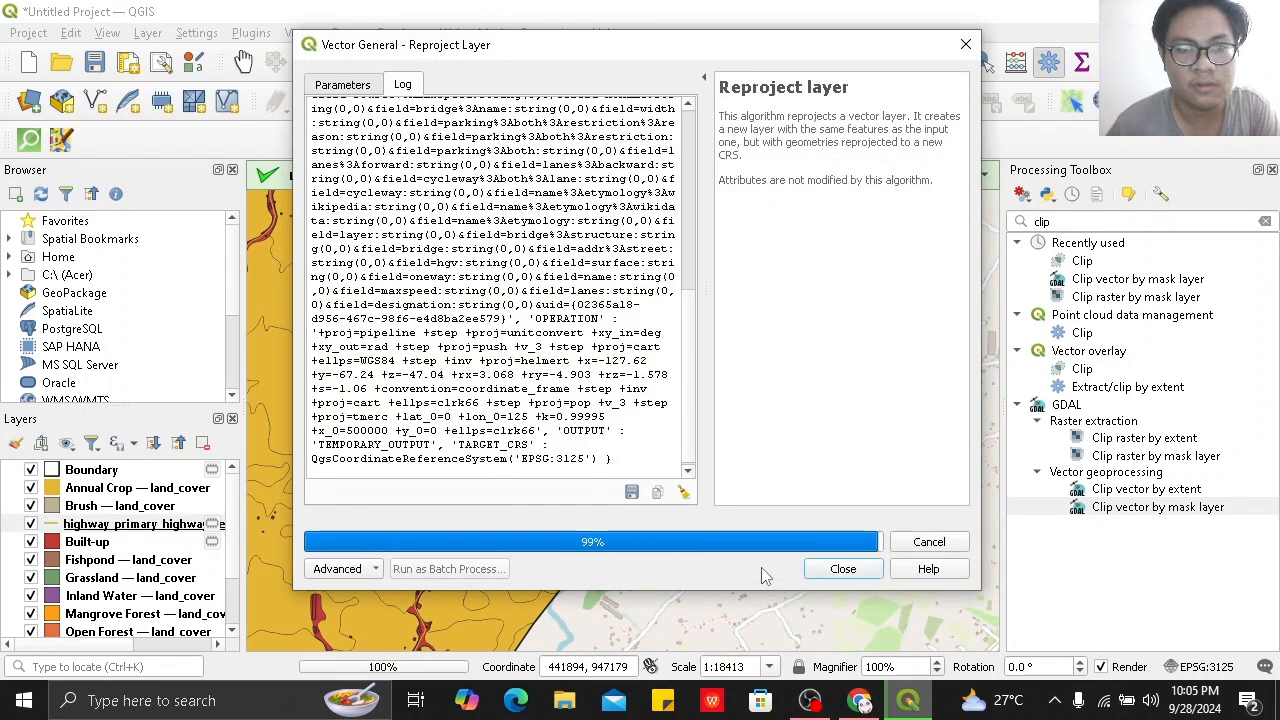
pyautogui.click(842, 570)
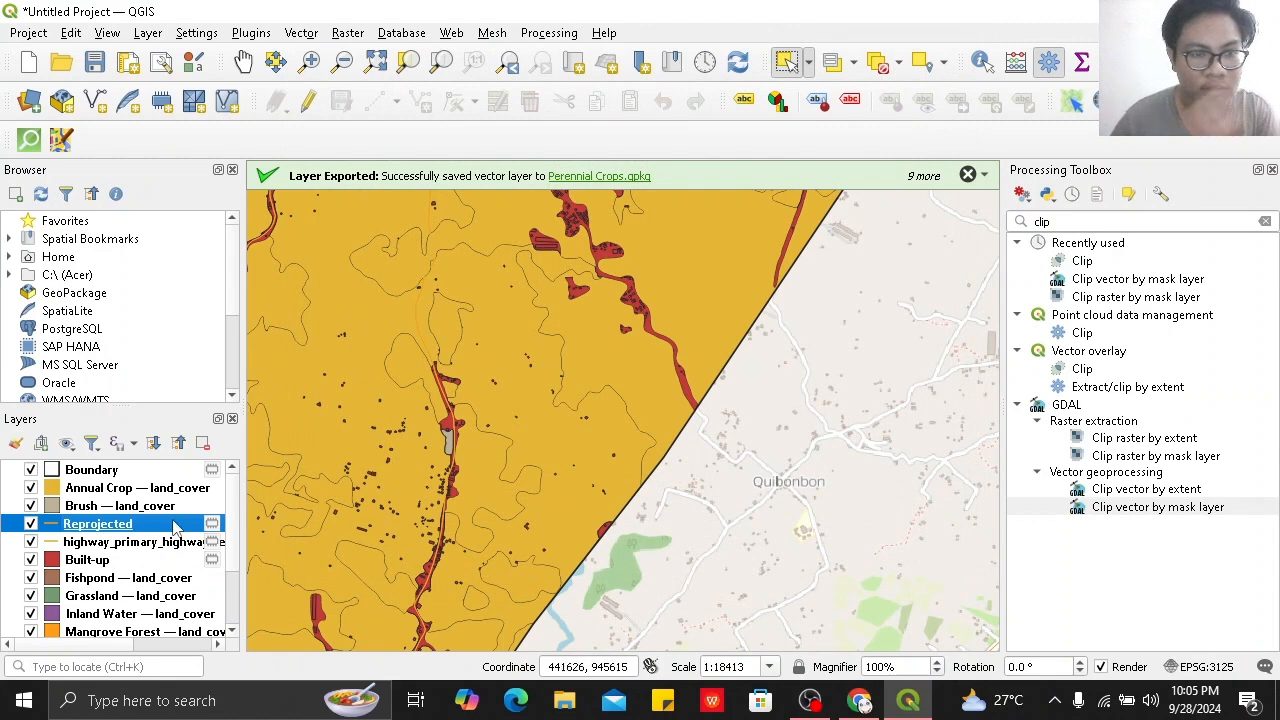
# Remove the original highway line layer from the project.
pyautogui.rightClick(175, 545)
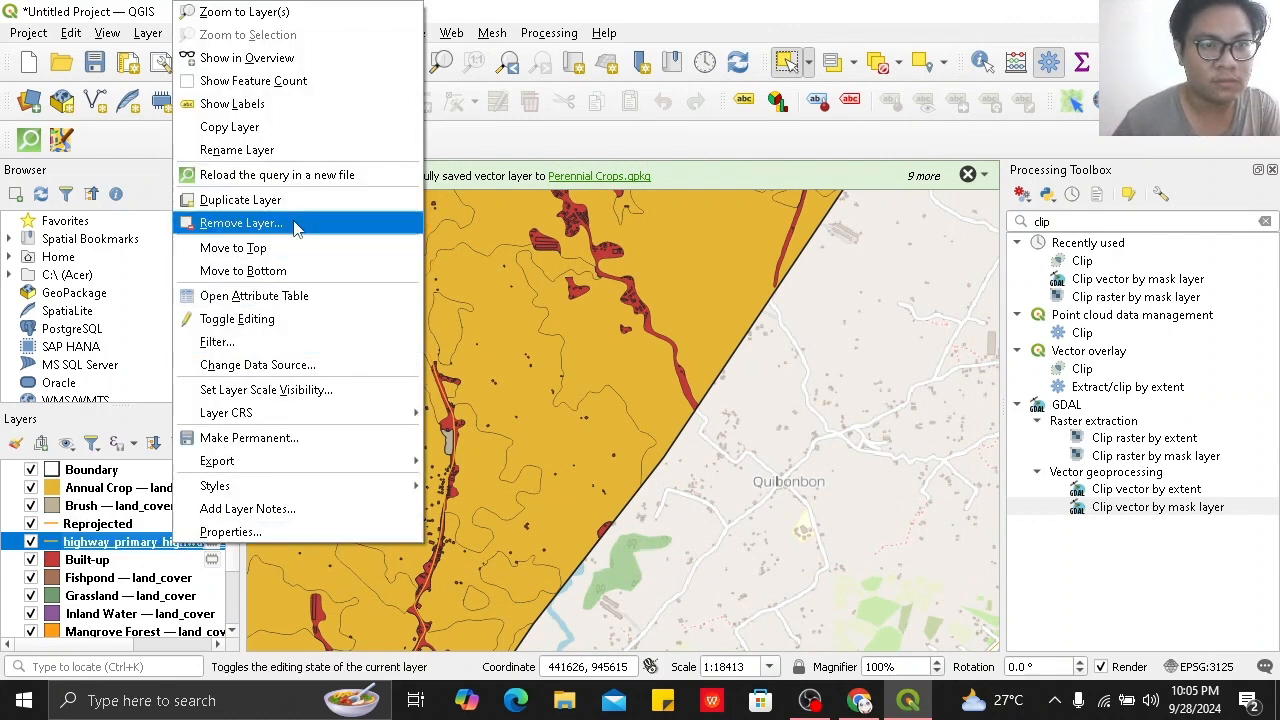
pyautogui.click(240, 223)
pyautogui.click(600, 369)
# Set the Reprojected layer's line colour to the Built-up layer's red, #c43c39, by sampling it from the legend.
pyautogui.click(123, 532)
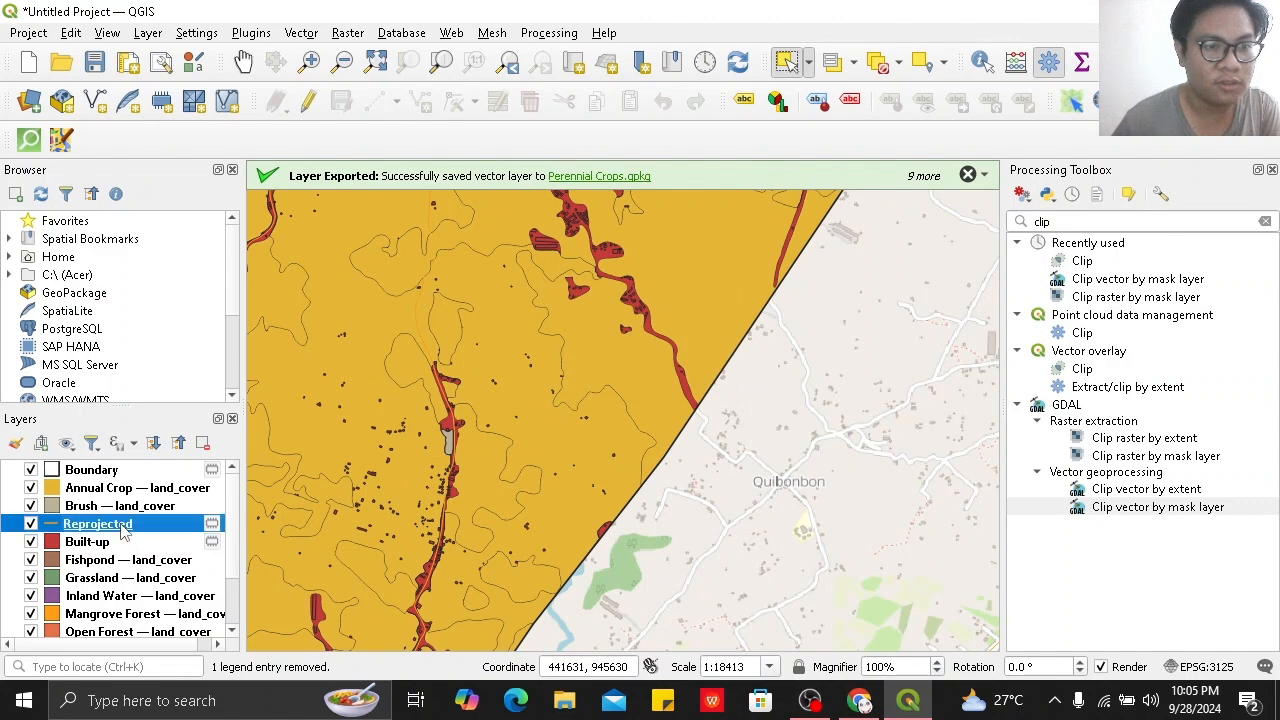
pyautogui.doubleClick(123, 532)
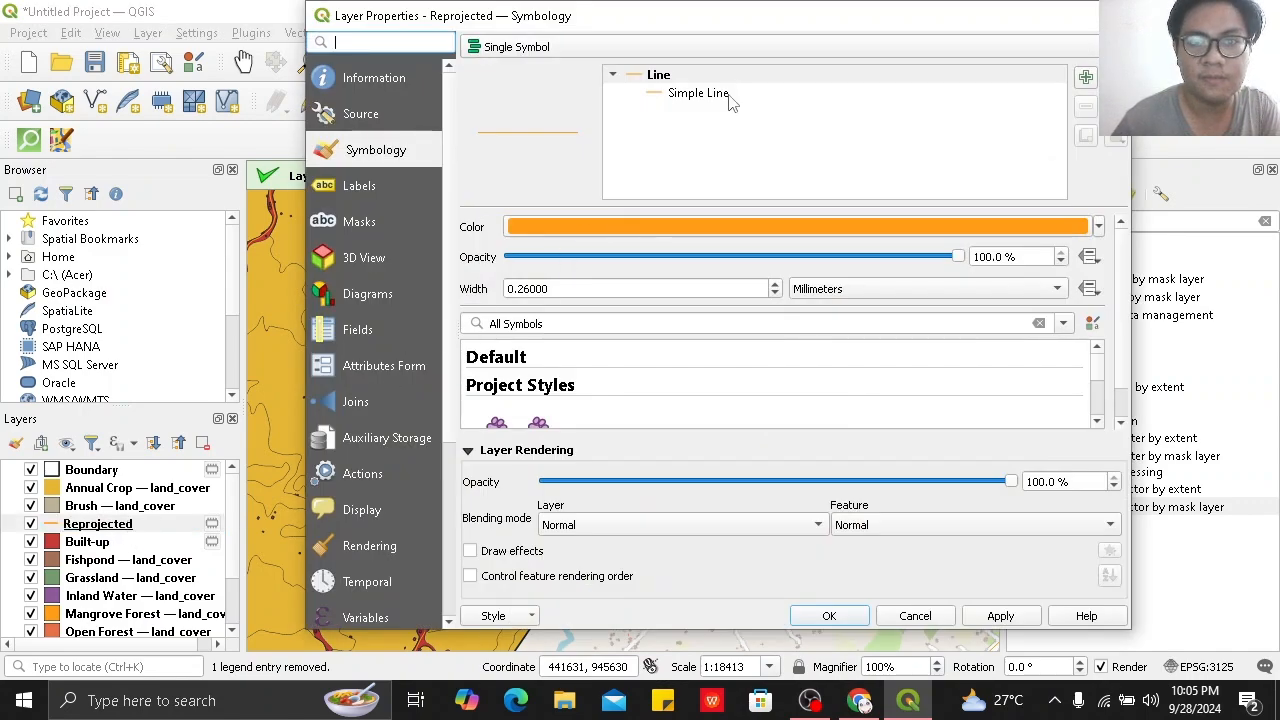
pyautogui.click(731, 228)
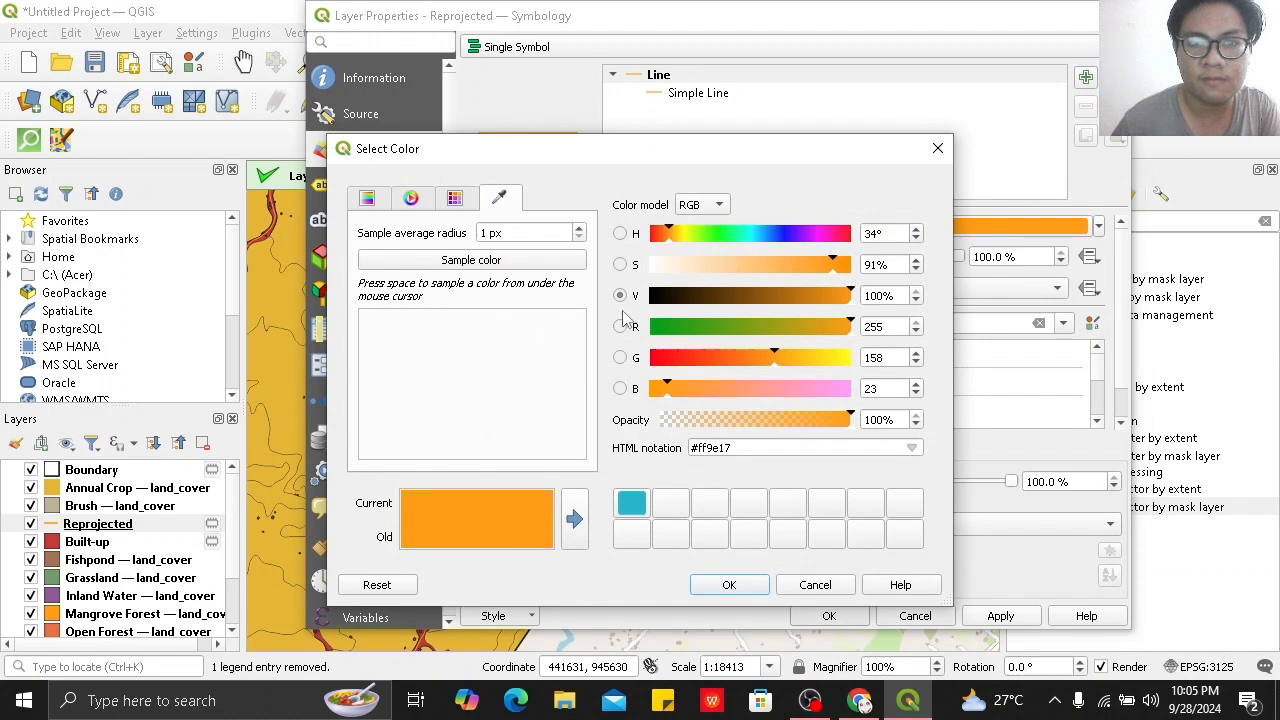
pyautogui.click(516, 259)
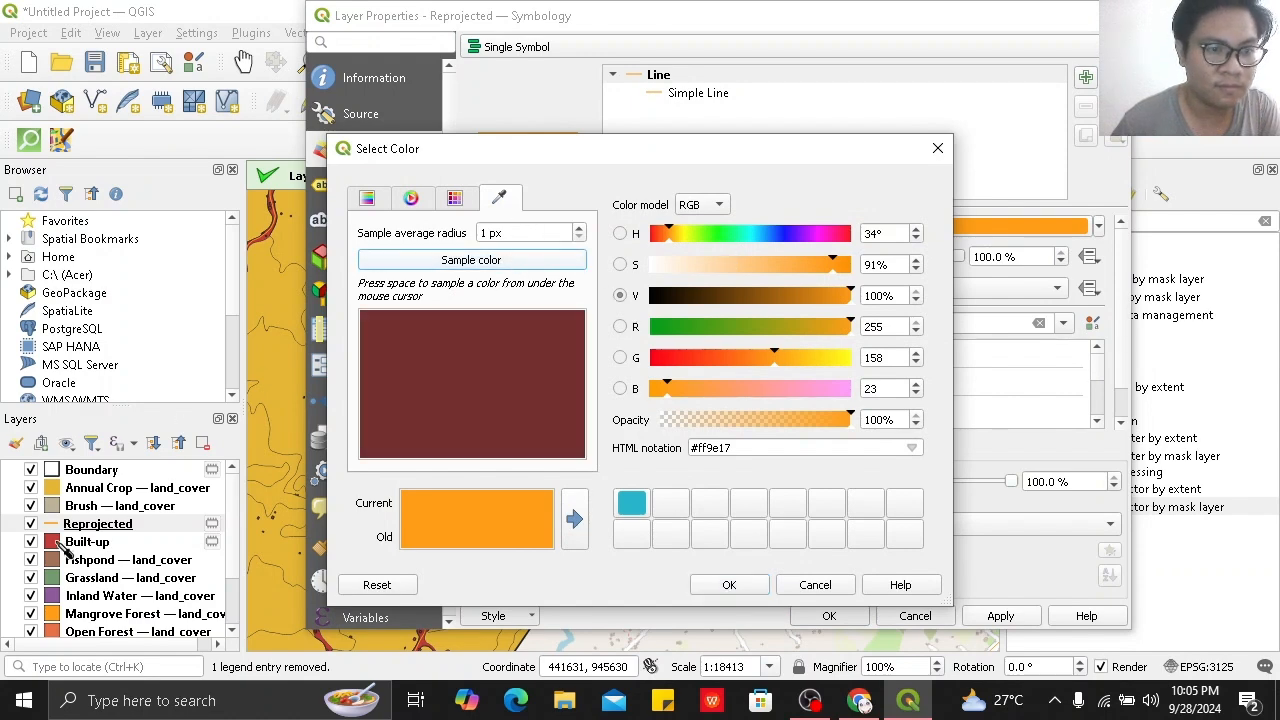
pyautogui.click(57, 547)
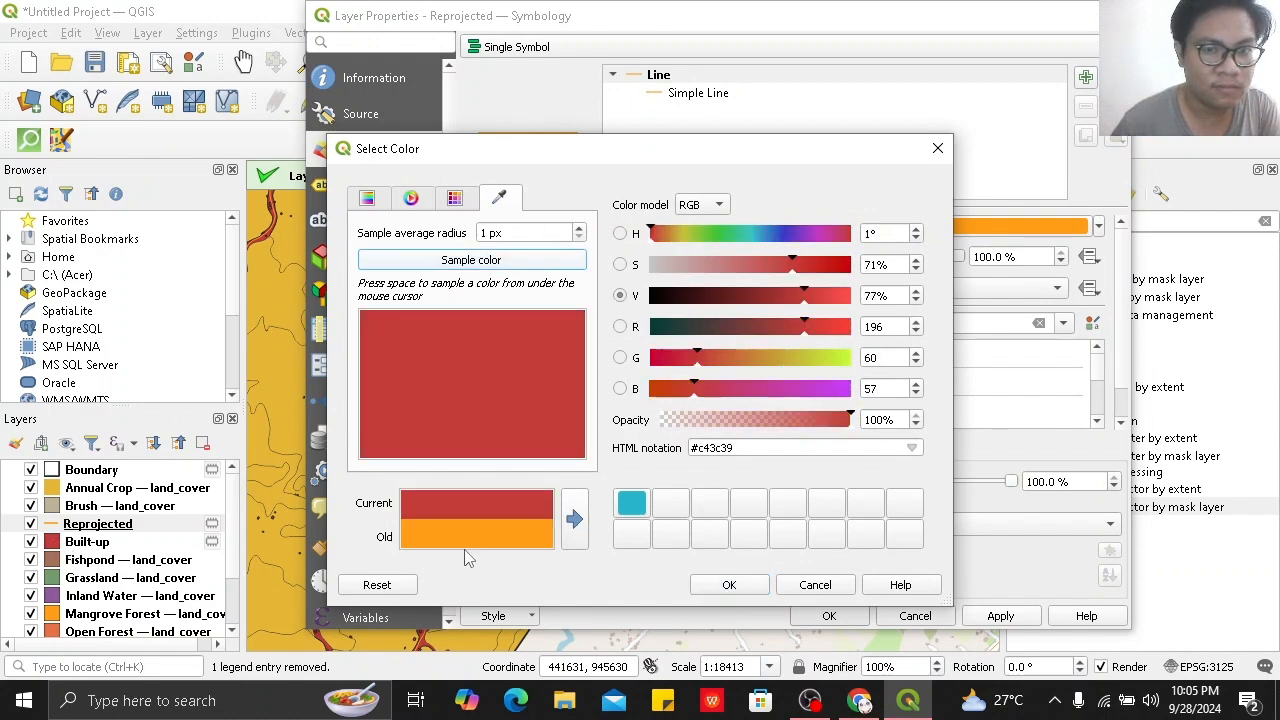
pyautogui.click(729, 586)
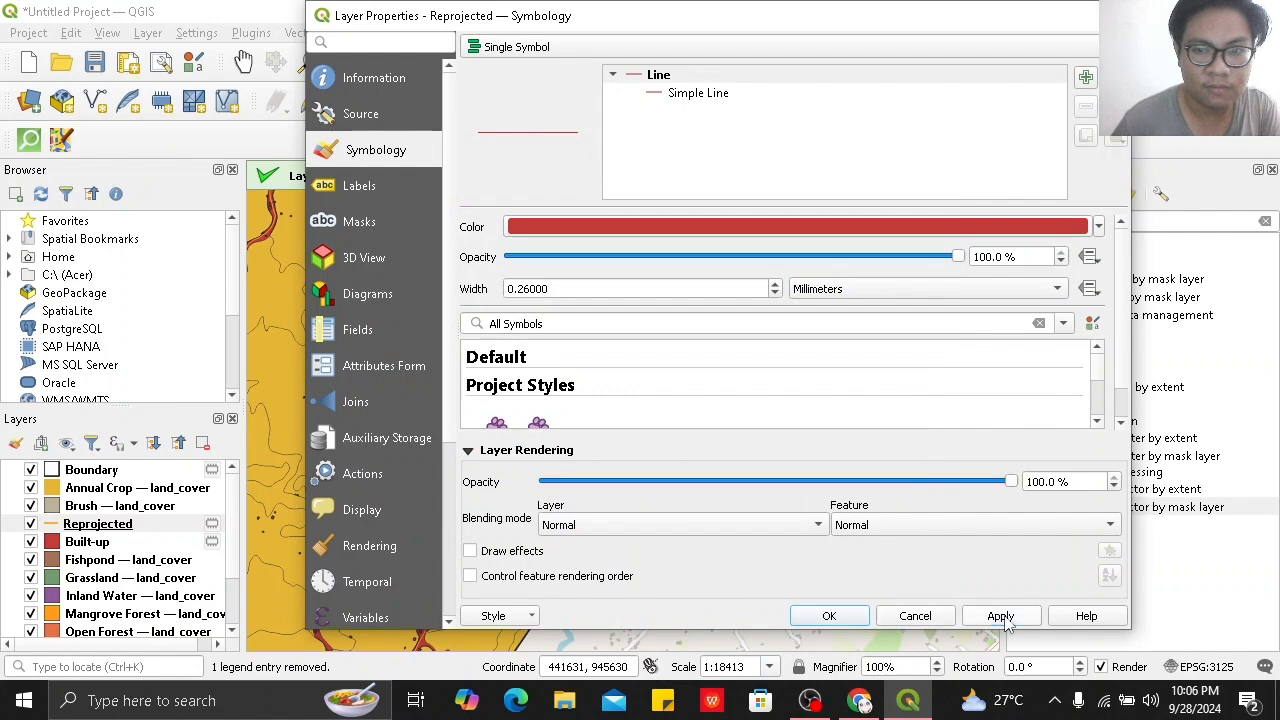
pyautogui.click(829, 616)
# Inspect the recoloured road lines inside and outside the boundary, from Quibonbon and Cogon to Laguindingan.
pyautogui.moveTo(491, 334); pyautogui.dragTo(478, 402)
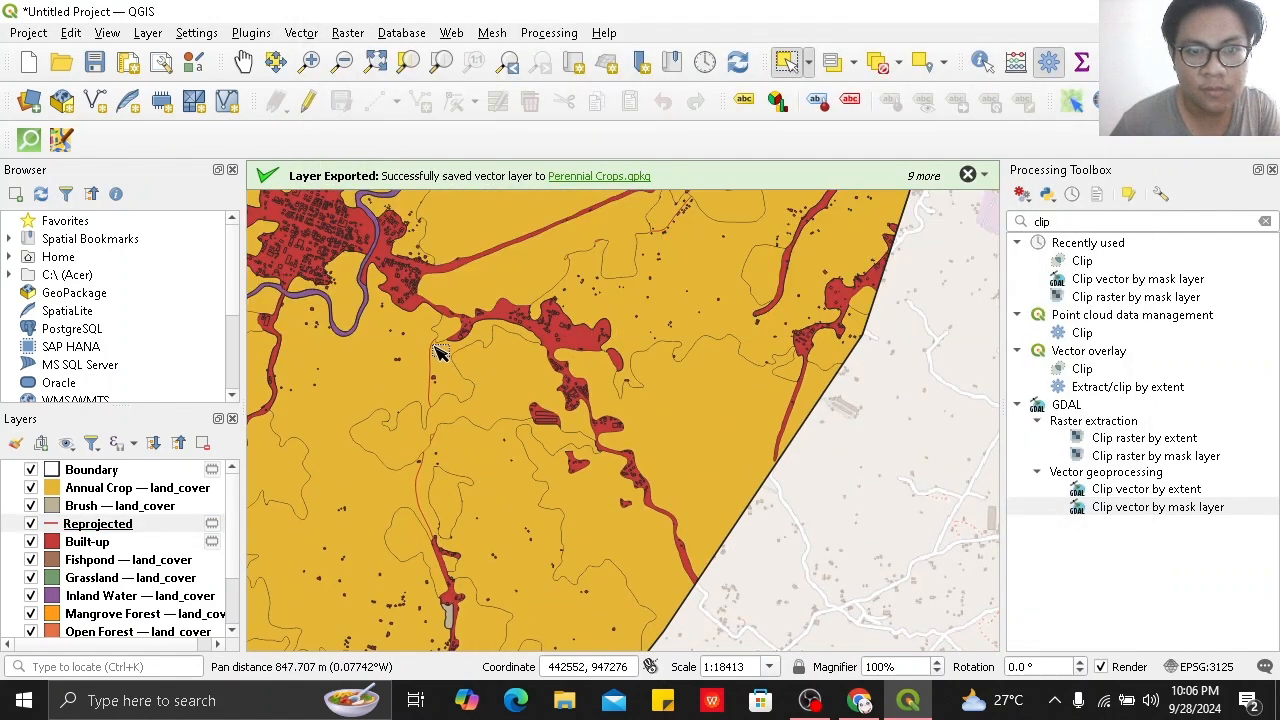
pyautogui.scroll(-1, 437, 352)
pyautogui.moveTo(657, 451); pyautogui.dragTo(513, 319)
pyautogui.scroll(1, 612, 423)
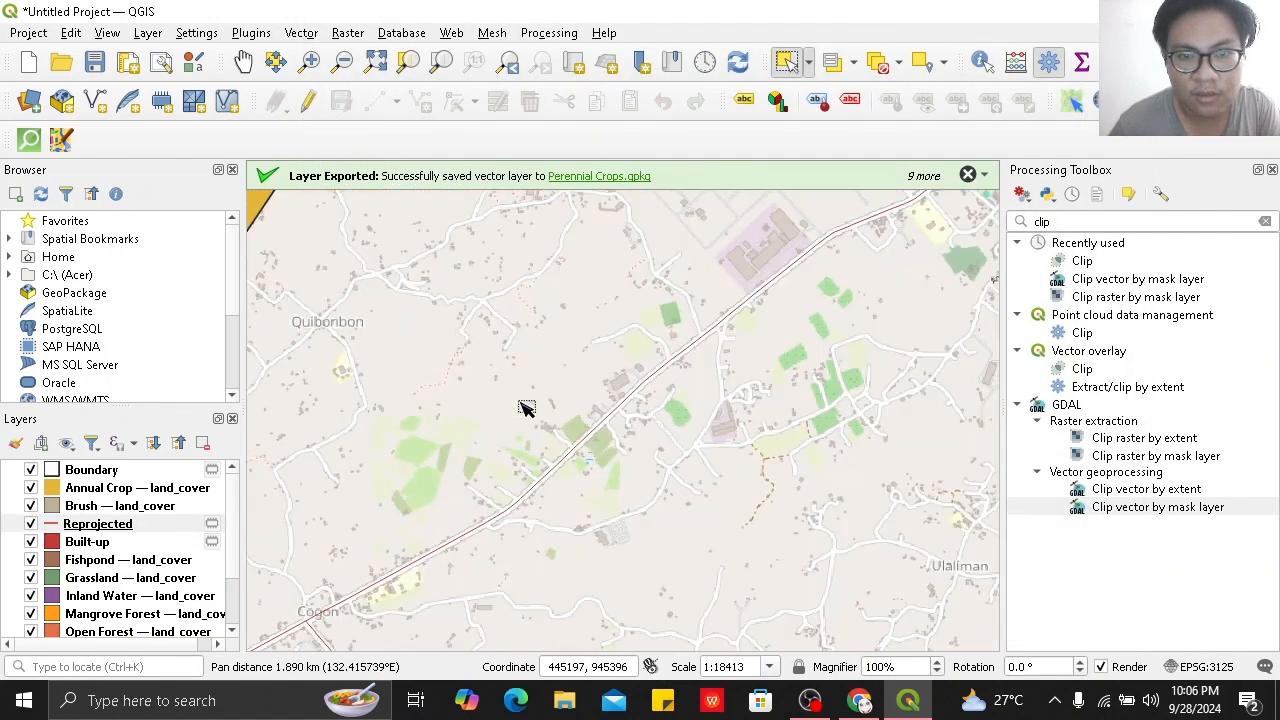
pyautogui.scroll(-1, 518, 403)
pyautogui.scroll(1, 618, 421)
pyautogui.scroll(2, 618, 424)
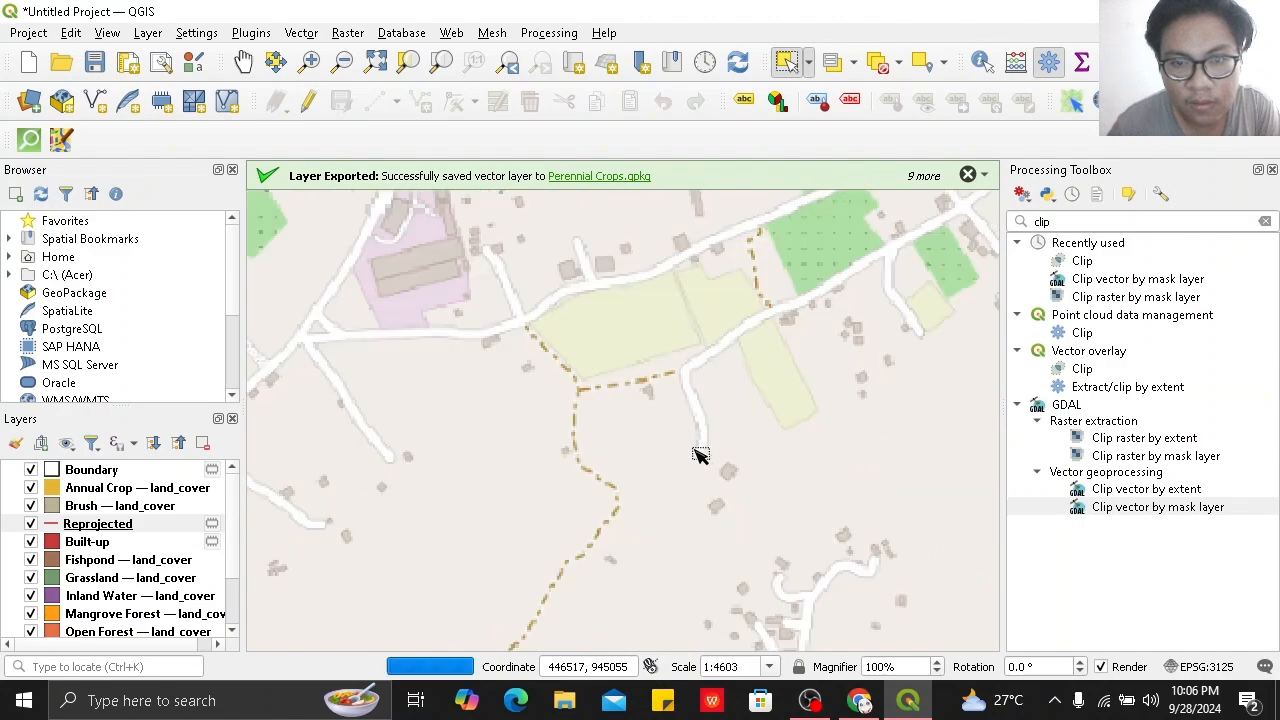
pyautogui.scroll(-2, 455, 368)
pyautogui.moveTo(455, 368); pyautogui.dragTo(694, 443)
pyautogui.scroll(-1, 680, 451)
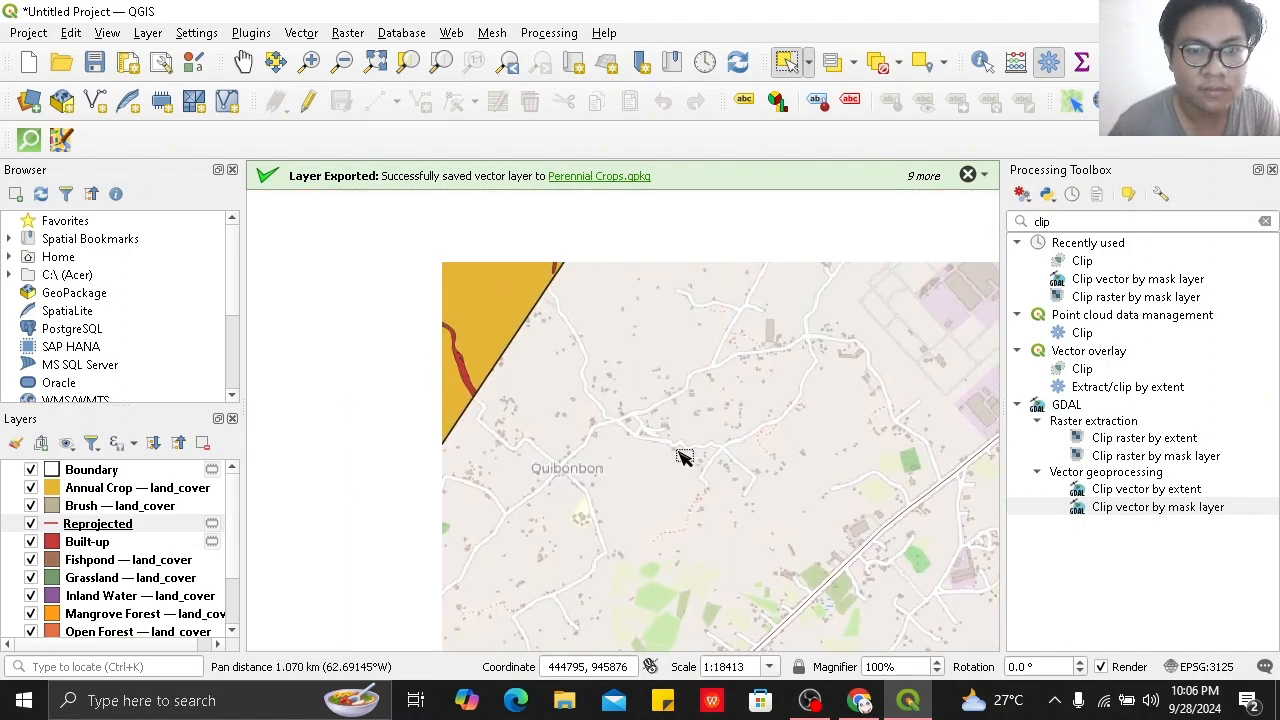
pyautogui.moveTo(414, 330); pyautogui.dragTo(544, 403)
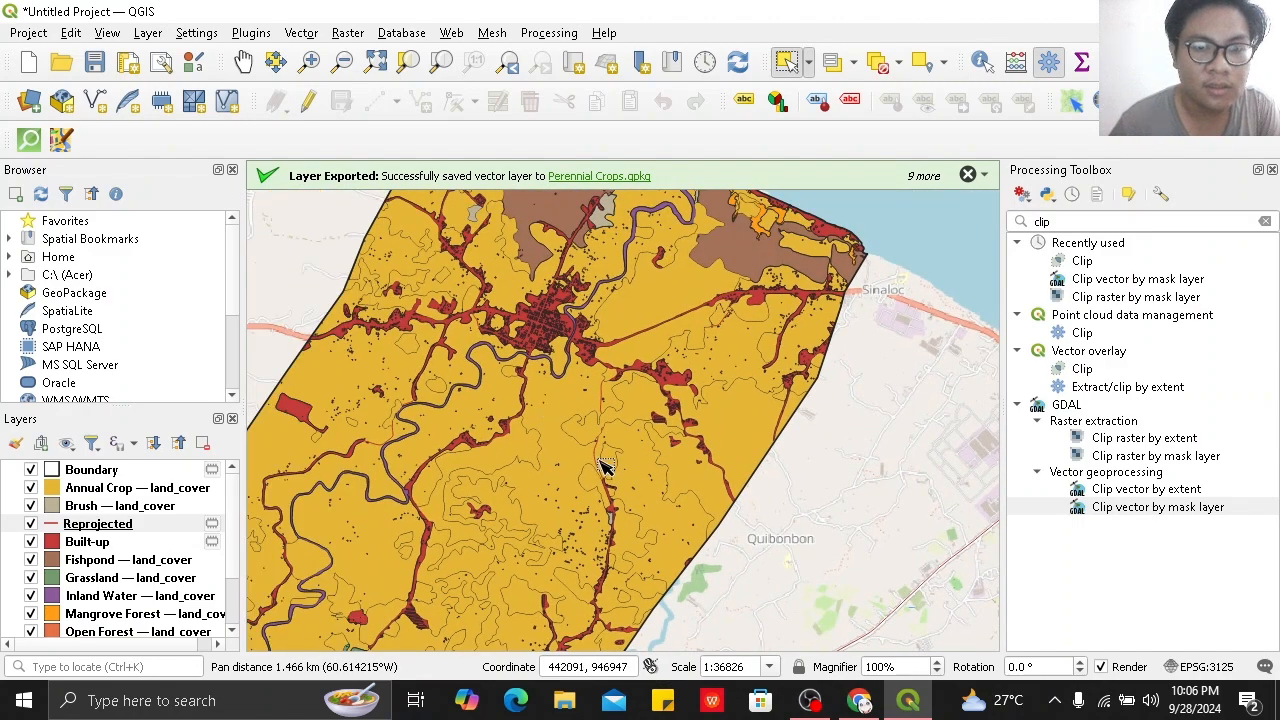
pyautogui.scroll(-1, 446, 387)
pyautogui.moveTo(475, 384); pyautogui.dragTo(528, 568)
pyautogui.scroll(1, 481, 452)
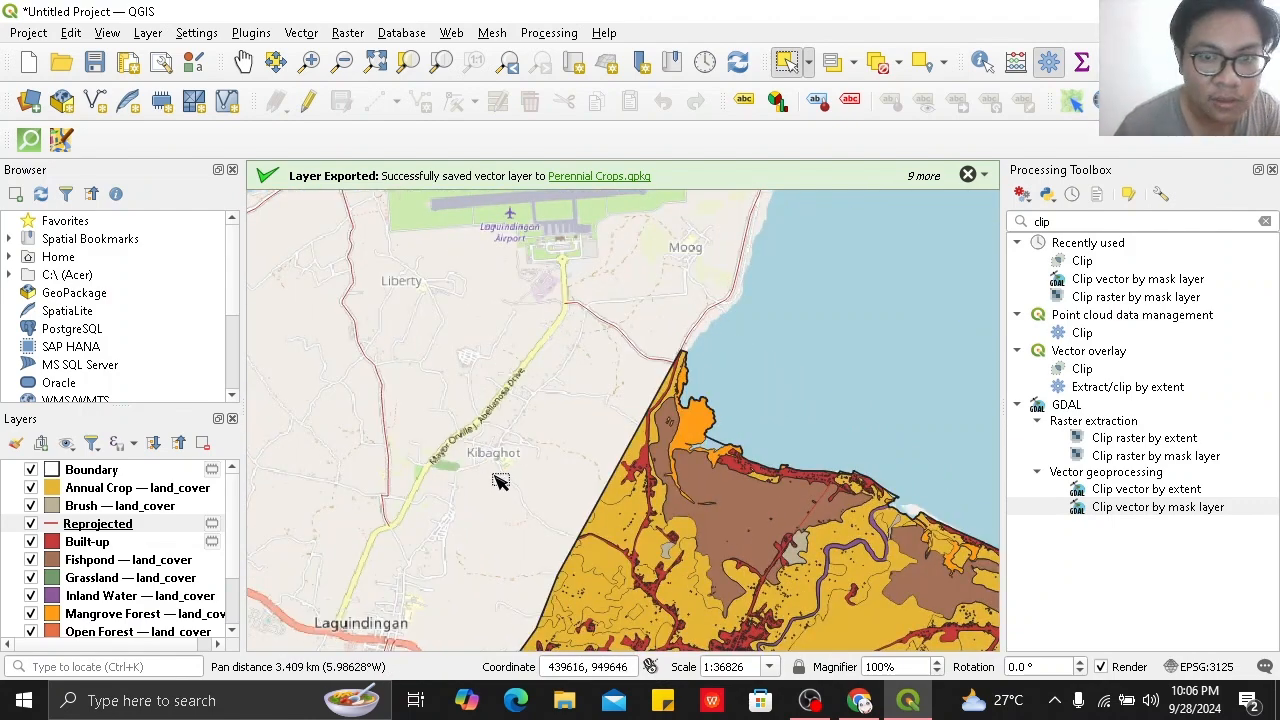
pyautogui.moveTo(672, 545); pyautogui.dragTo(540, 323)
pyautogui.moveTo(578, 430); pyautogui.dragTo(543, 310)
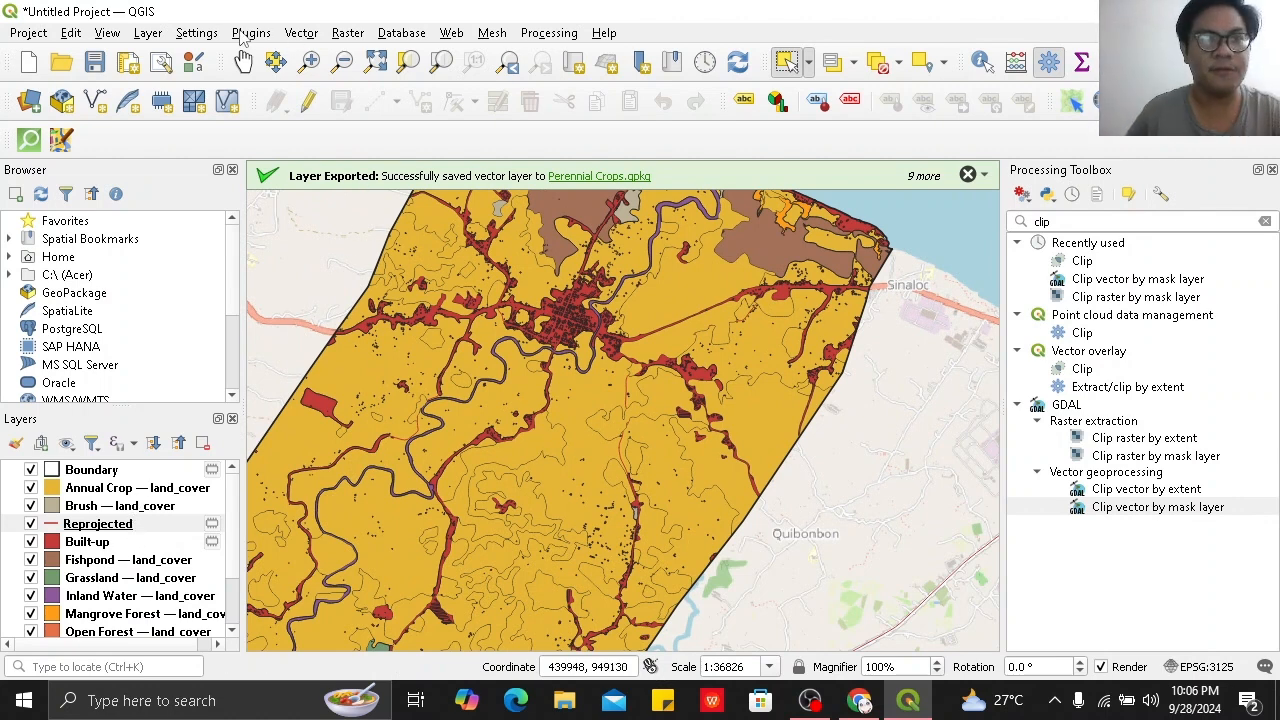
# Clip the Reprojected road layer with the Boundary layer as overlay, outputting a temporary layer.
pyautogui.click(305, 35)
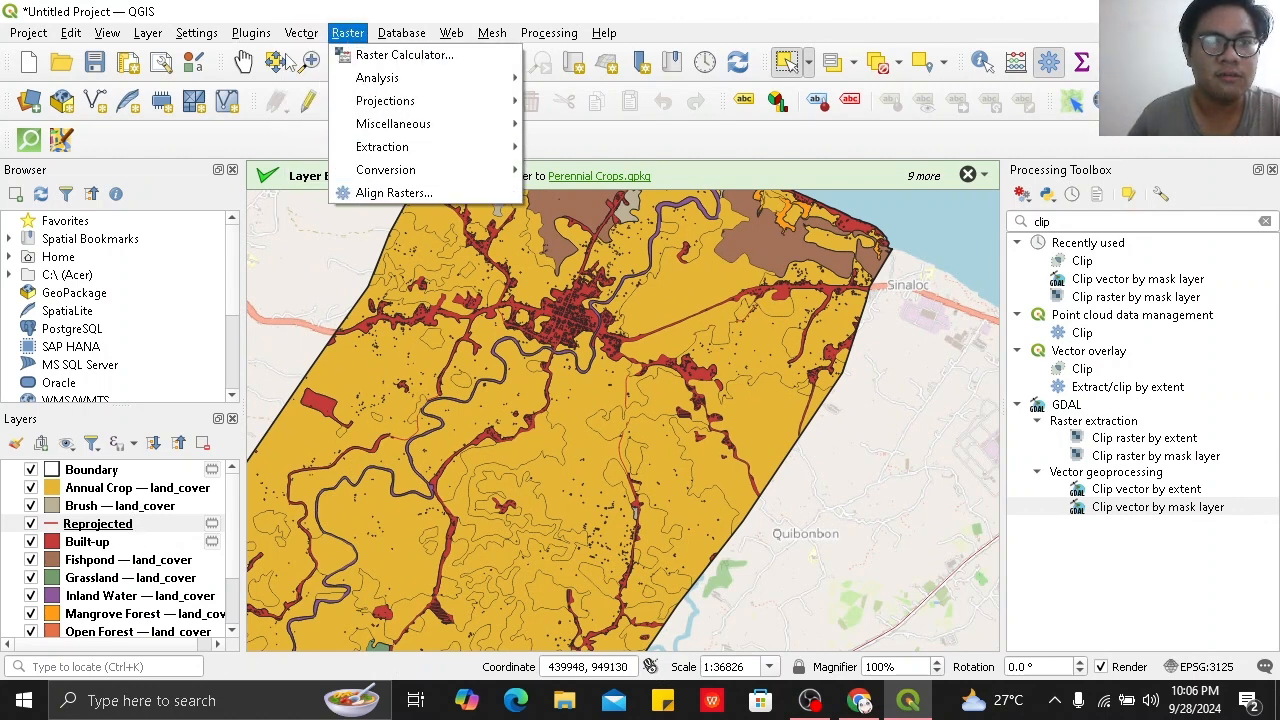
pyautogui.moveTo(378, 178)
pyautogui.moveTo(400, 80)
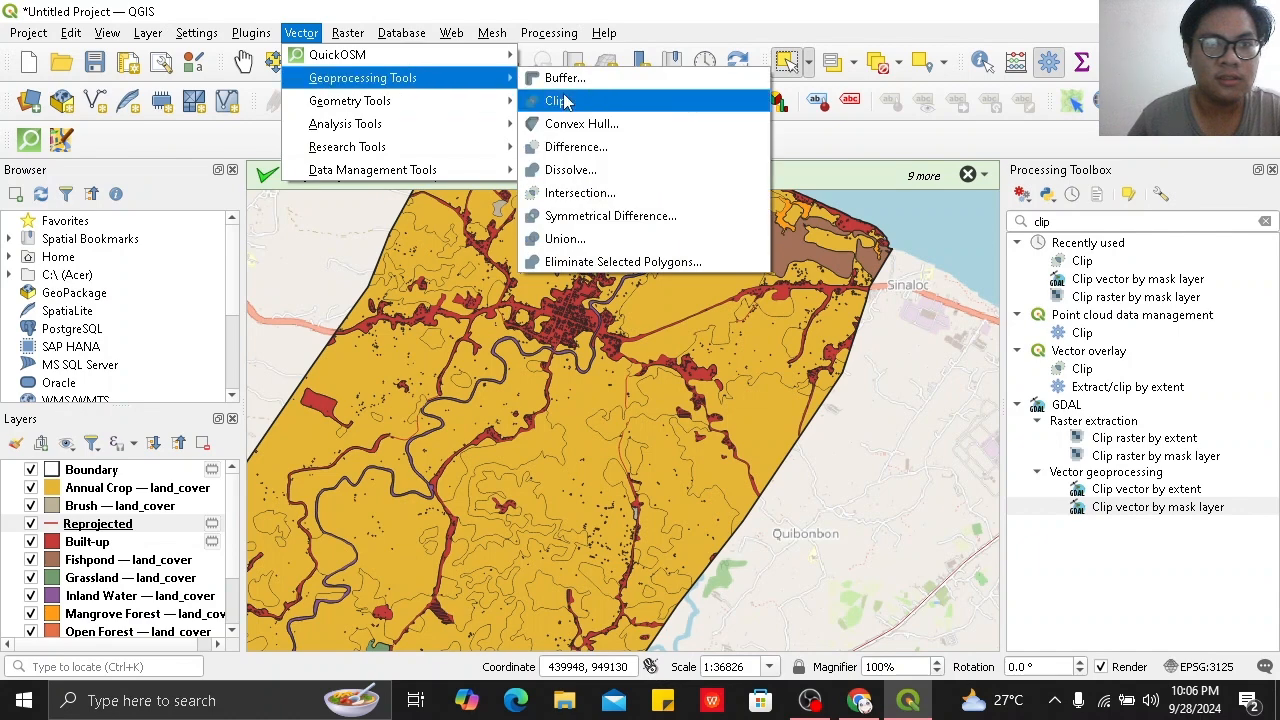
pyautogui.click(560, 101)
pyautogui.click(508, 138)
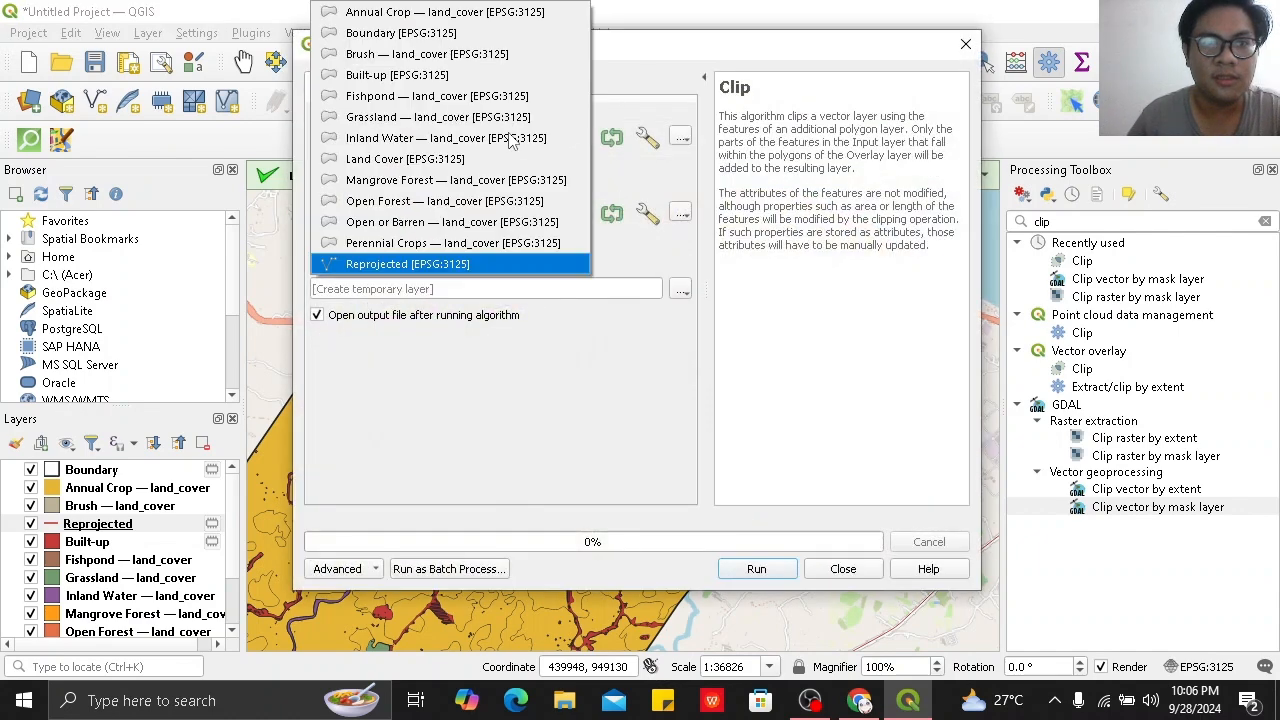
pyautogui.click(475, 259)
pyautogui.click(497, 214)
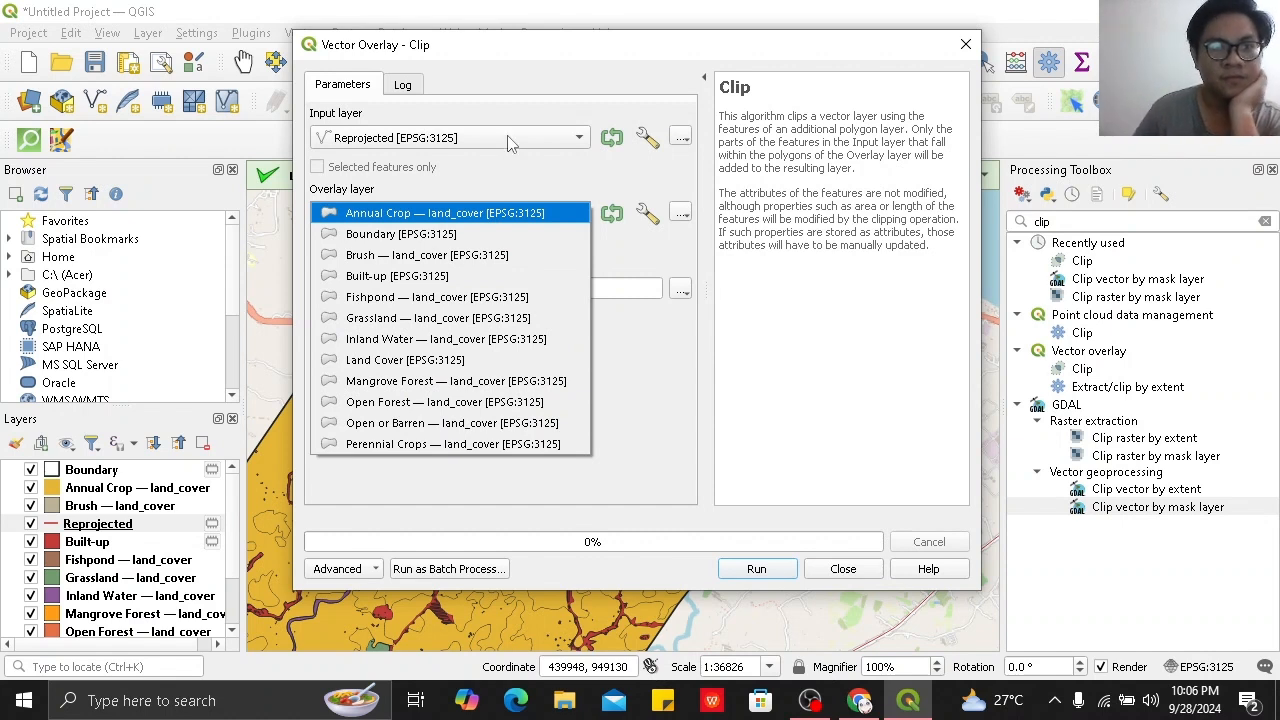
pyautogui.click(502, 236)
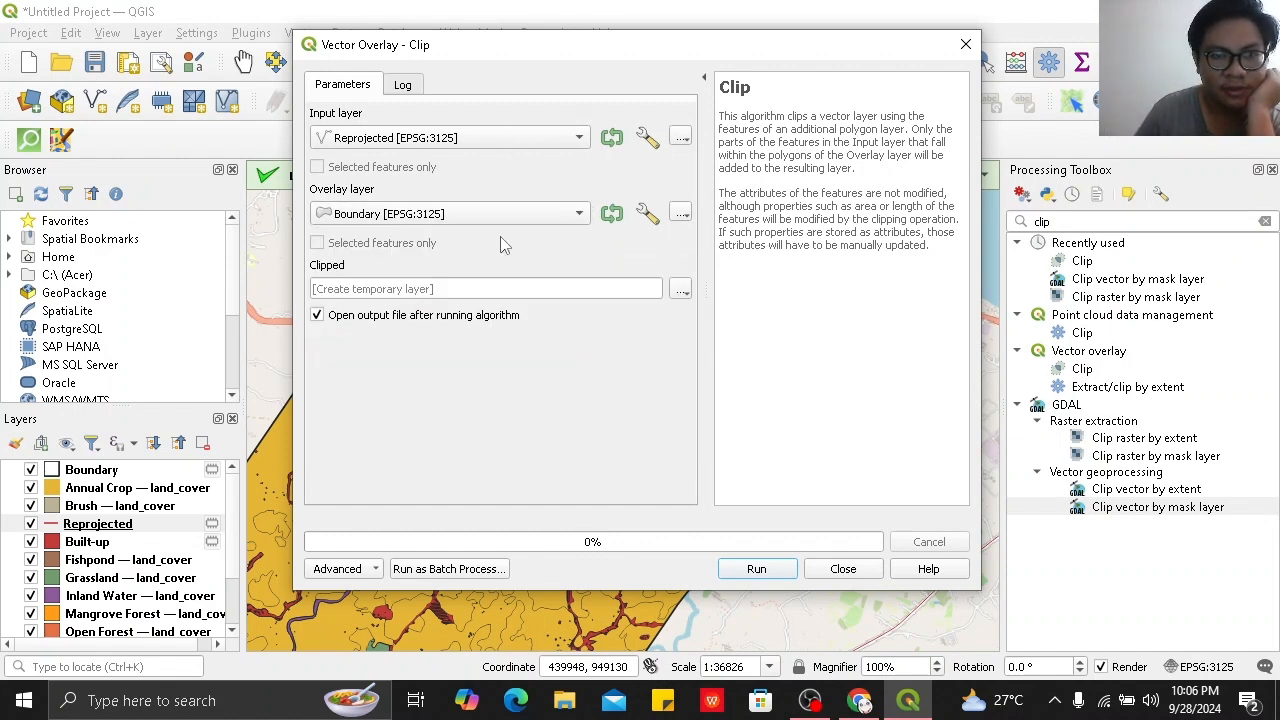
pyautogui.click(771, 573)
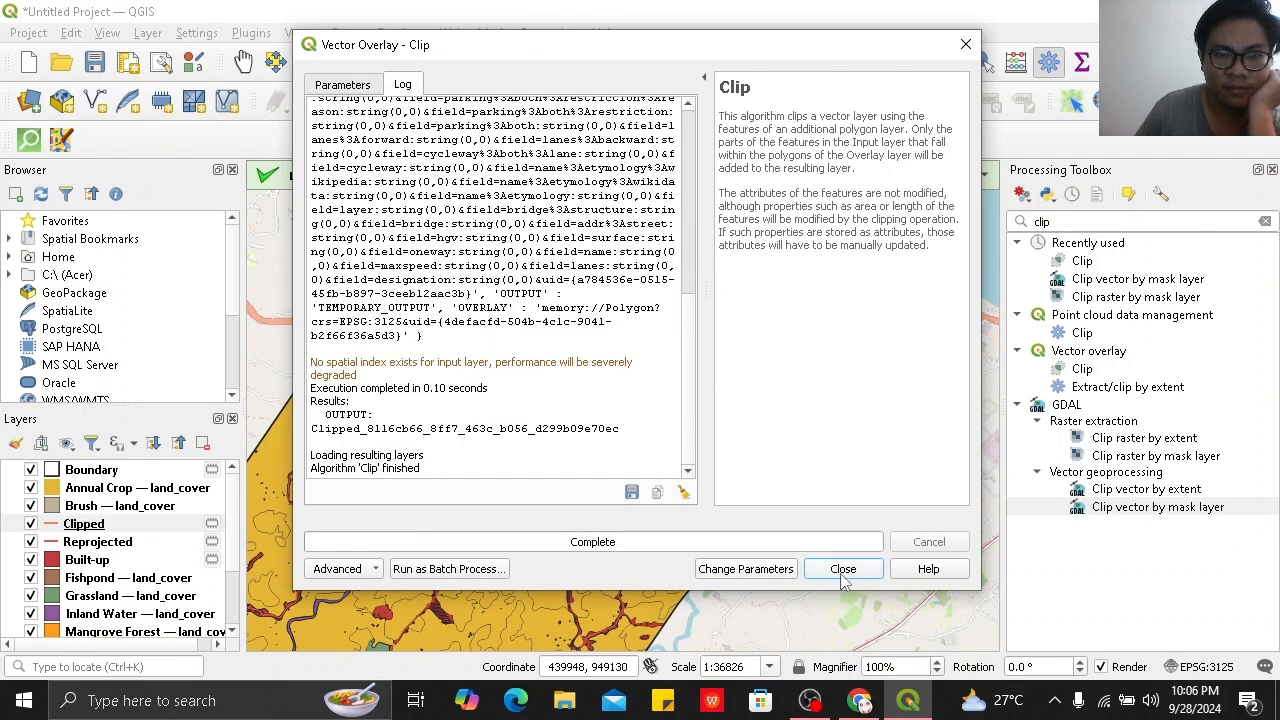
pyautogui.click(843, 569)
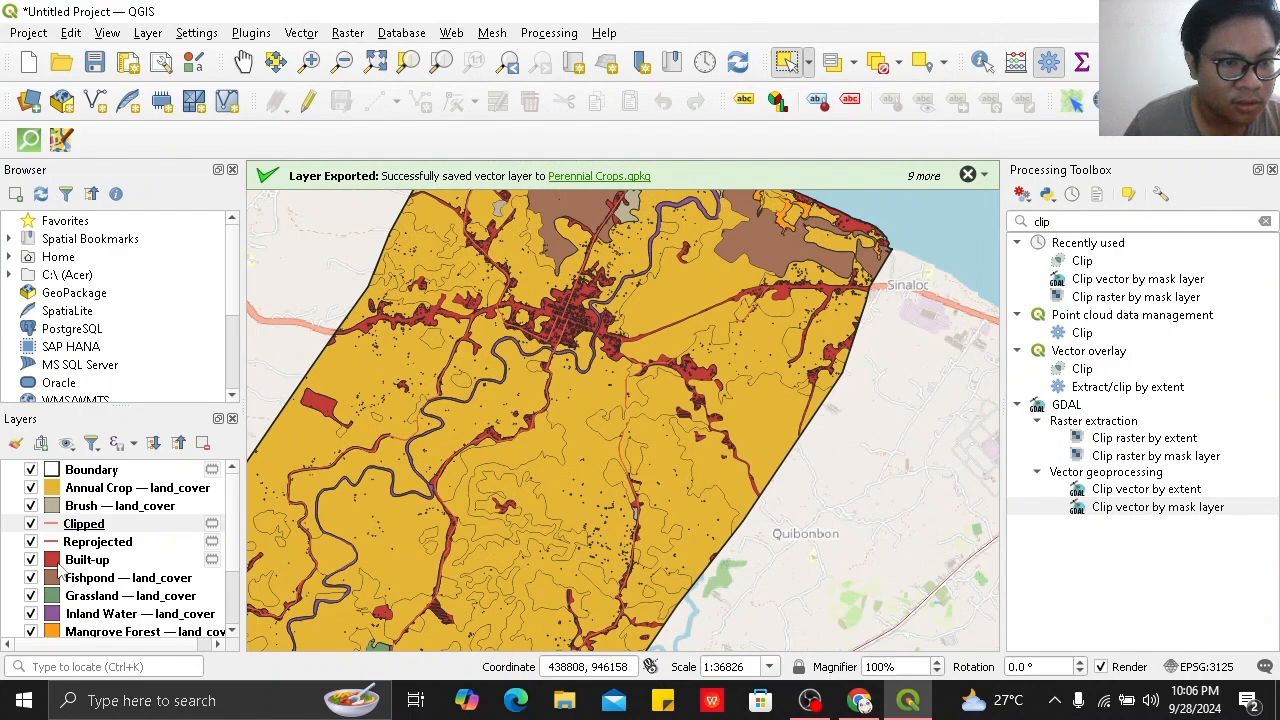
# Hide the Reprojected layer to check the clipped roads along the boundary, and remove that layer from the project.
pyautogui.click(30, 541)
pyautogui.moveTo(305, 352); pyautogui.dragTo(543, 480)
pyautogui.moveTo(413, 340); pyautogui.dragTo(545, 585)
pyautogui.moveTo(637, 437); pyautogui.dragTo(441, 234)
pyautogui.moveTo(600, 472); pyautogui.dragTo(515, 282)
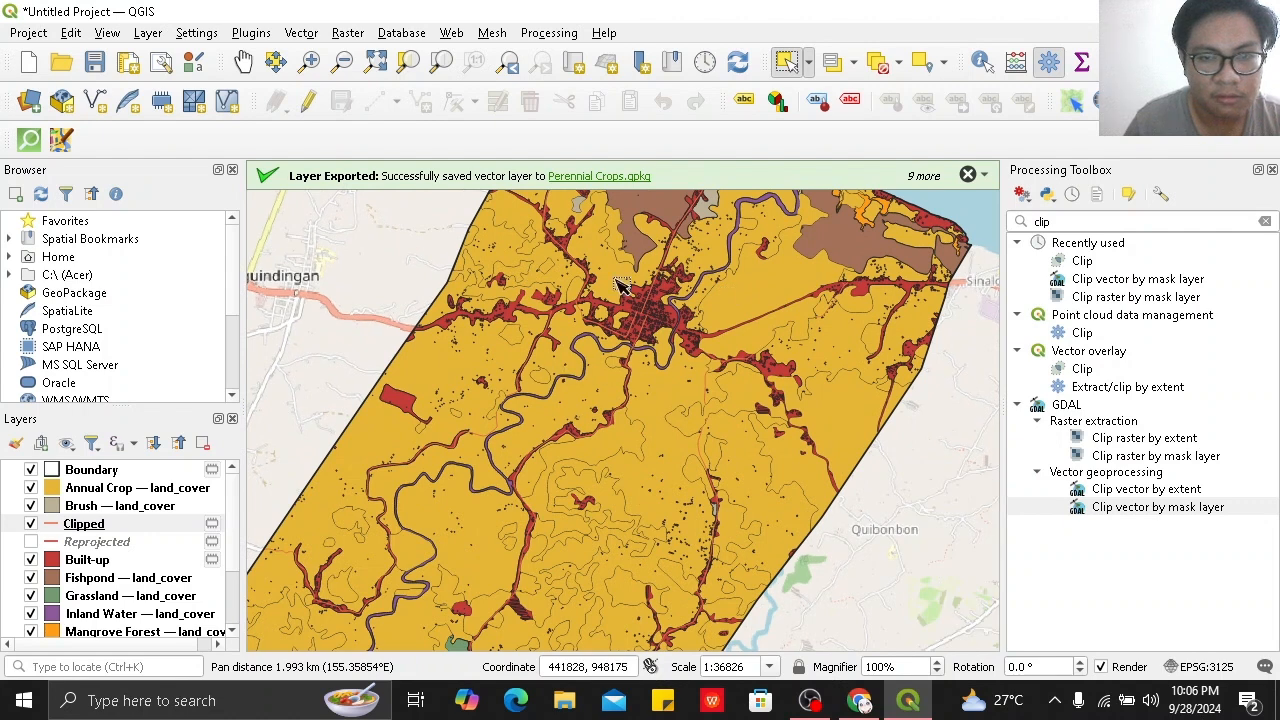
pyautogui.rightClick(92, 543)
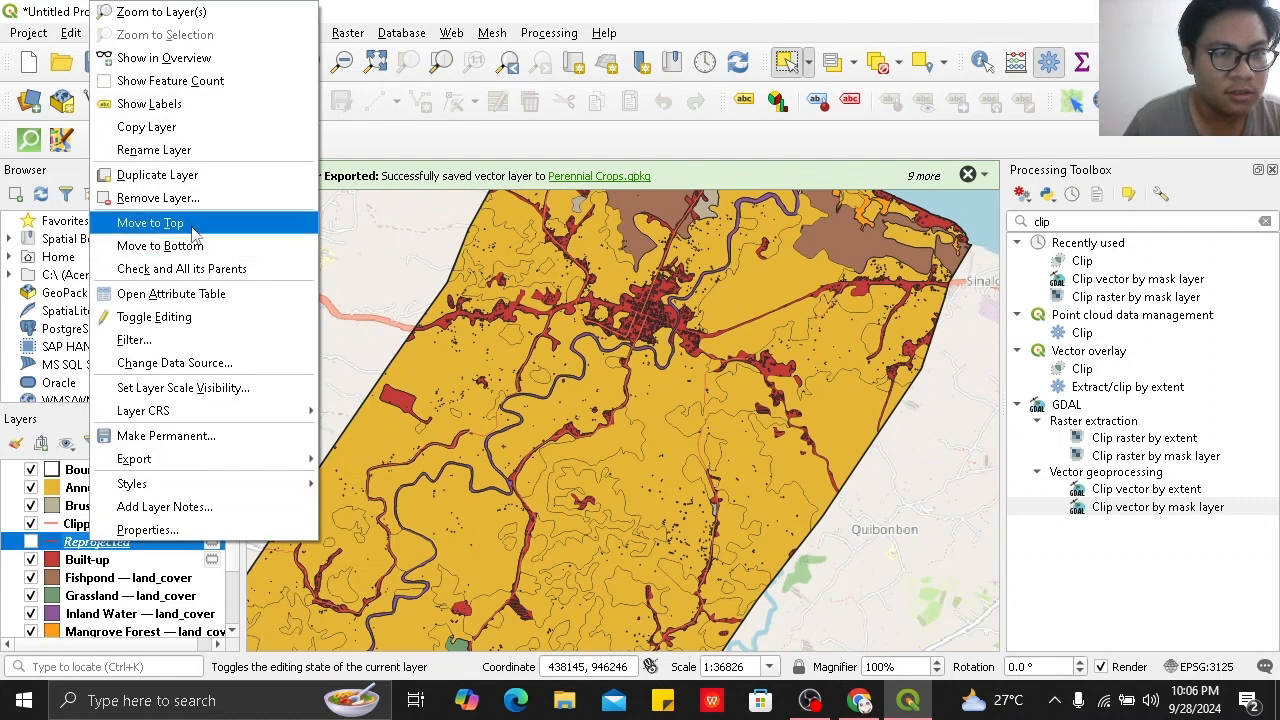
pyautogui.click(160, 197)
pyautogui.click(602, 370)
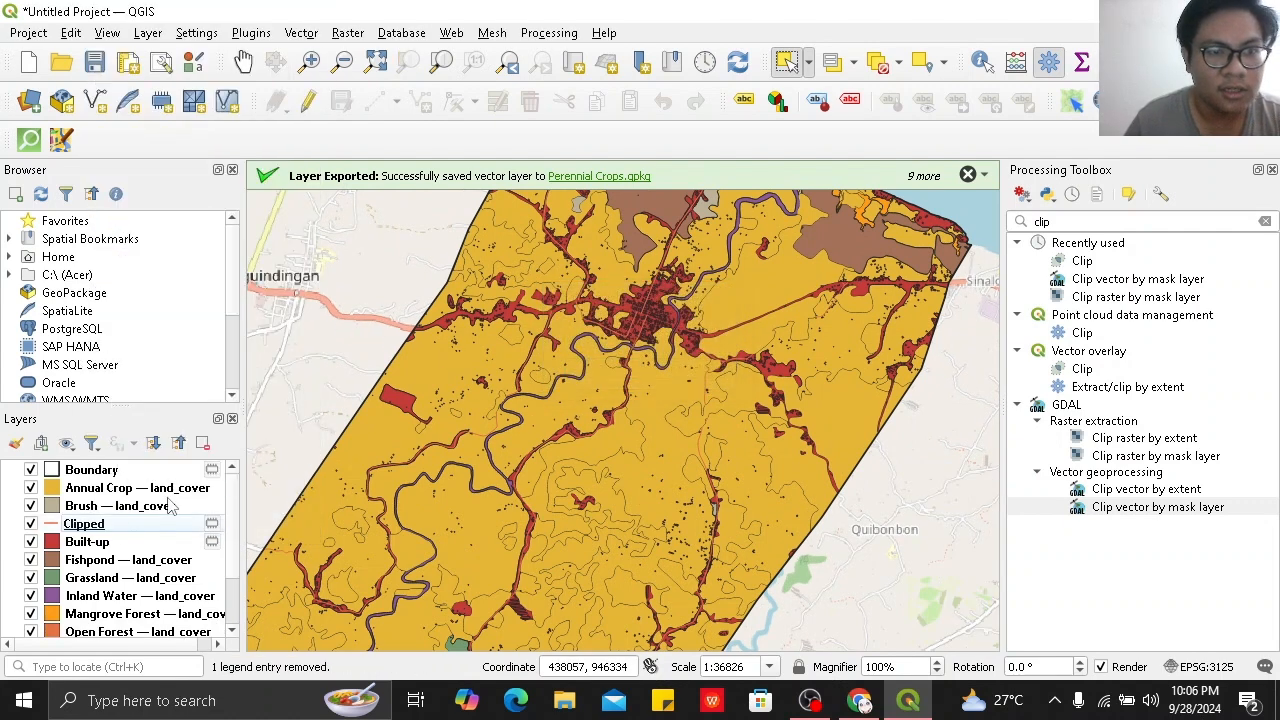
# Set the stroke style of the Annual Crop layer's simple fill to No Line.
pyautogui.scroll(-2, 118, 530)
pyautogui.scroll(2, 117, 526)
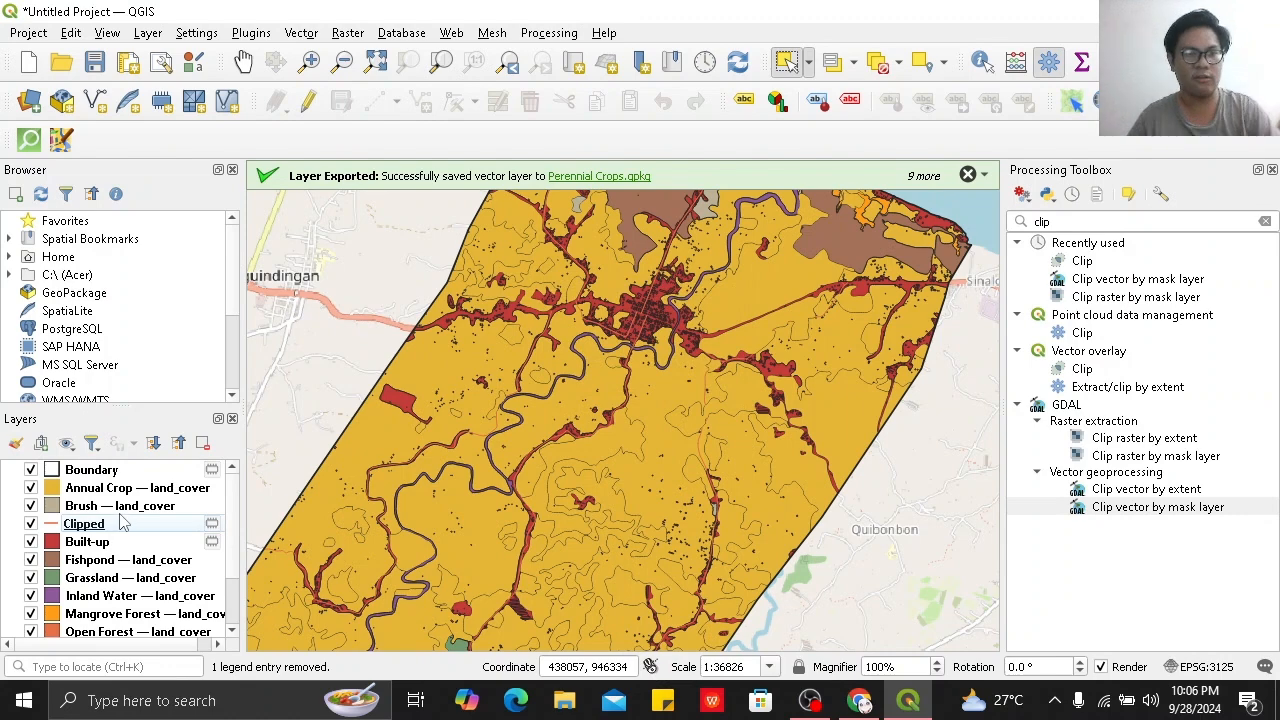
pyautogui.rightClick(112, 490)
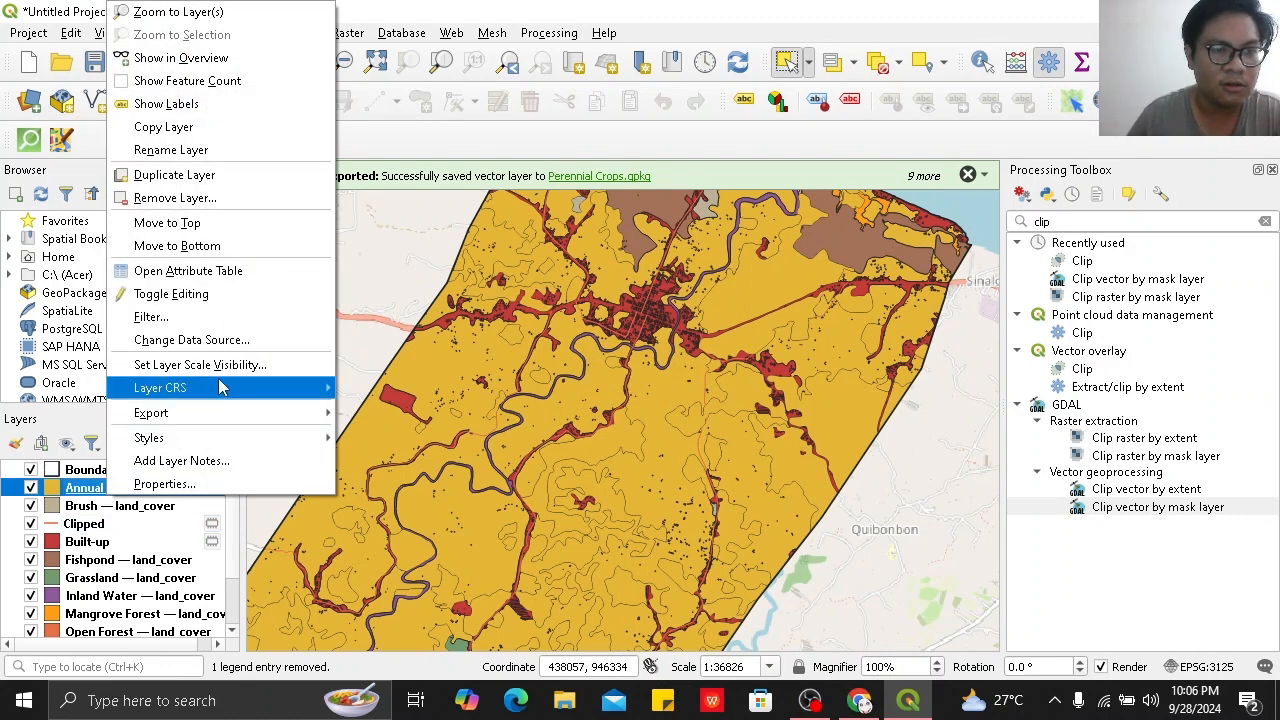
pyautogui.click(80, 492)
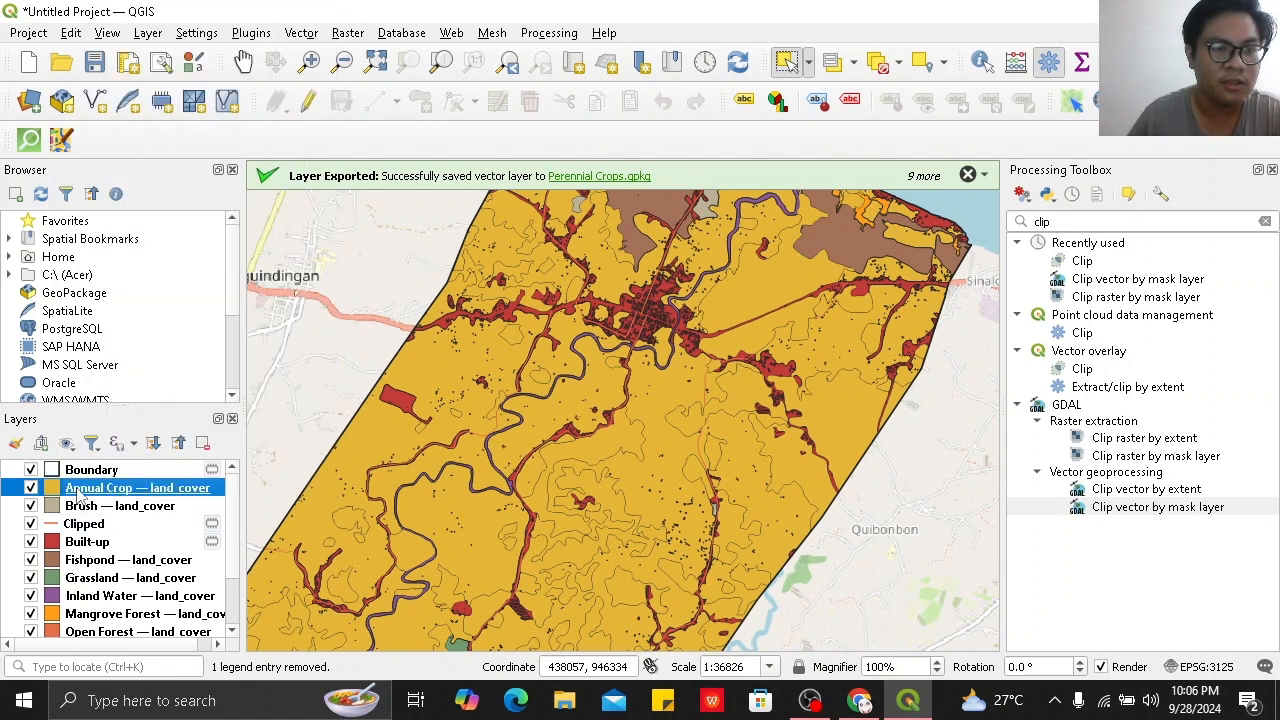
pyautogui.doubleClick(220, 487)
pyautogui.click(730, 96)
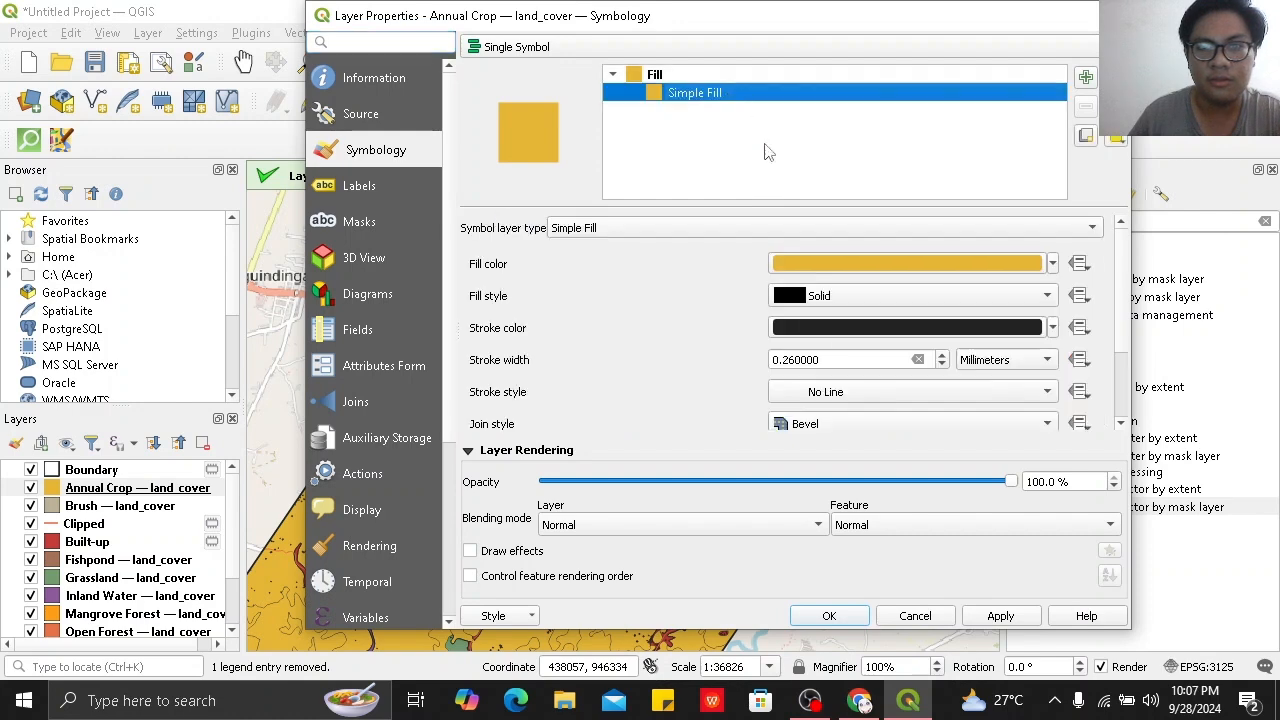
pyautogui.click(848, 401)
pyautogui.click(833, 391)
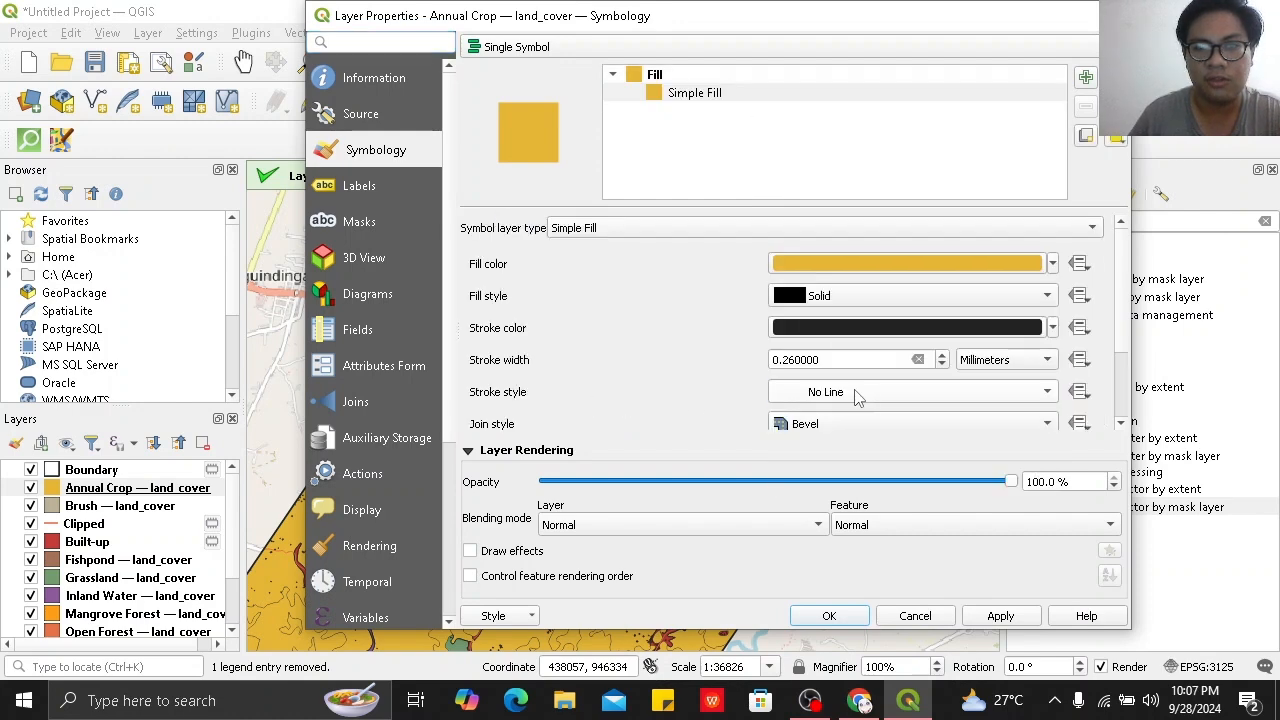
pyautogui.click(829, 616)
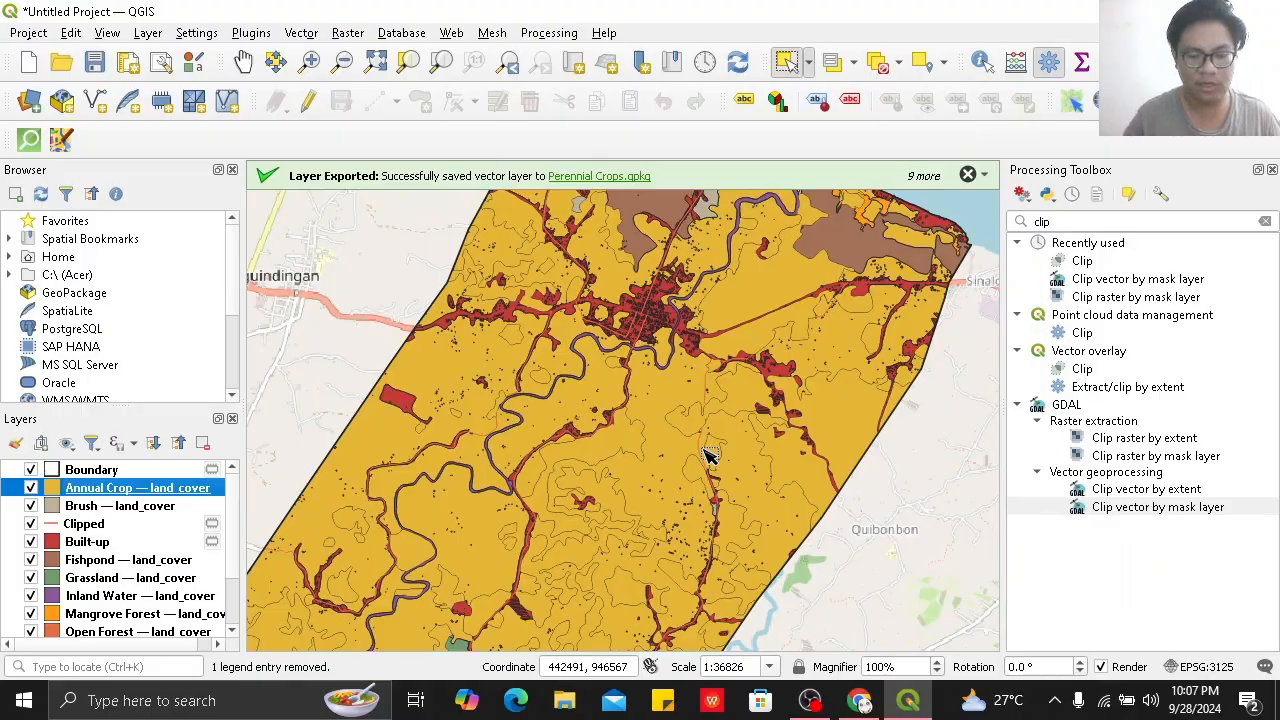
# Open the Alubijid LULC project and frame the northern part of the municipality.
pyautogui.hotkey('ctrl', 'o')
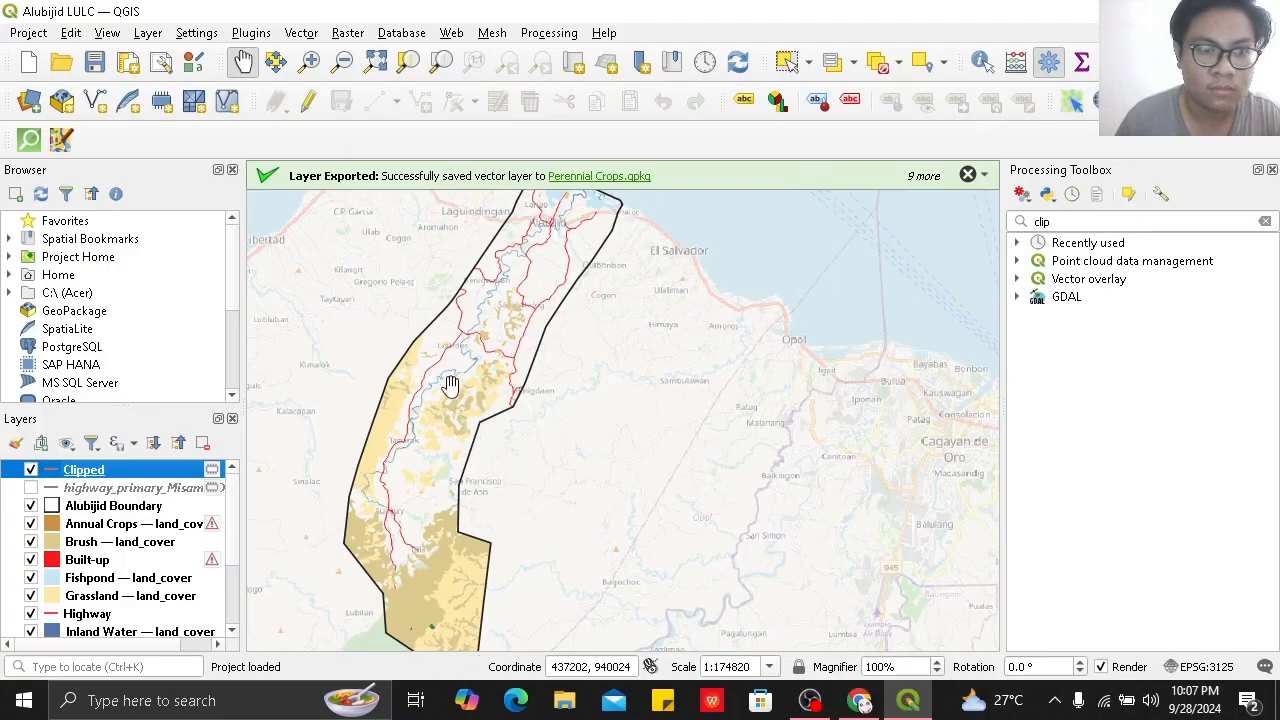
pyautogui.scroll(1, 449, 346)
pyautogui.moveTo(449, 346); pyautogui.dragTo(491, 350)
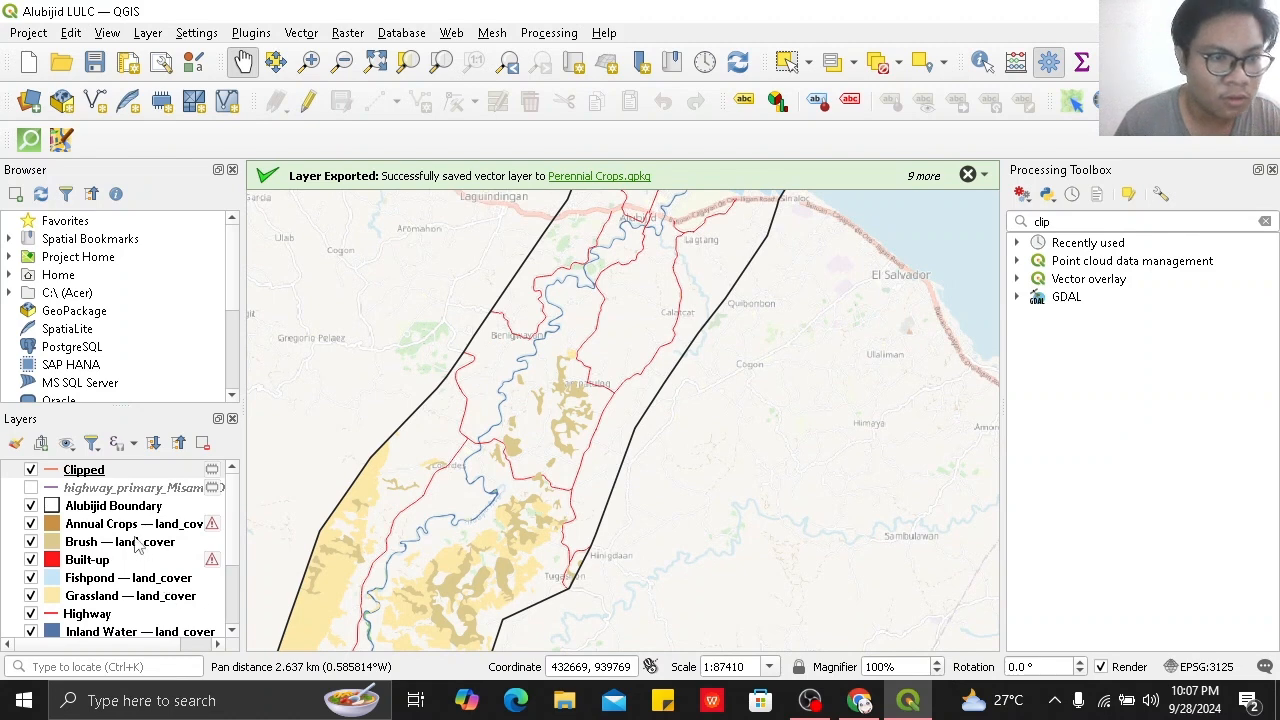
# Examine the Alubijid LULC project's layer list and map for land cover layers that are missing or unavailable.
pyautogui.scroll(-3, 137, 541)
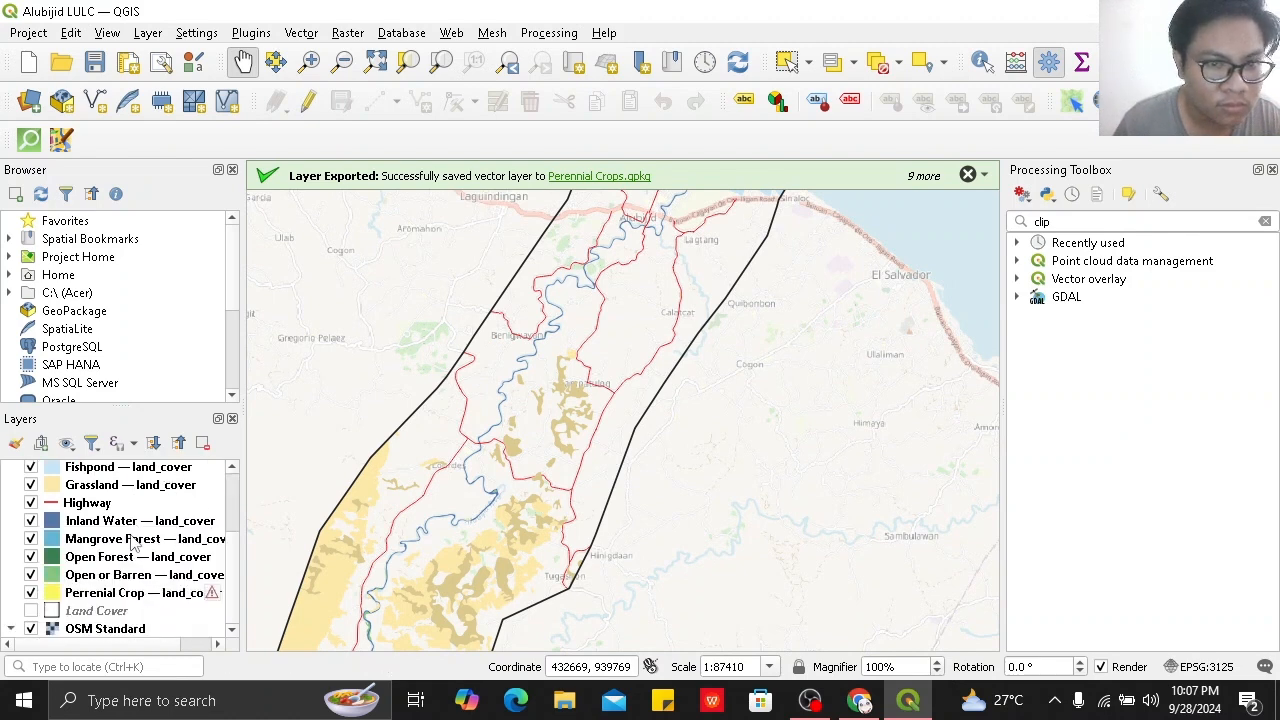
pyautogui.moveTo(389, 513); pyautogui.dragTo(455, 452)
pyautogui.scroll(2, 150, 594)
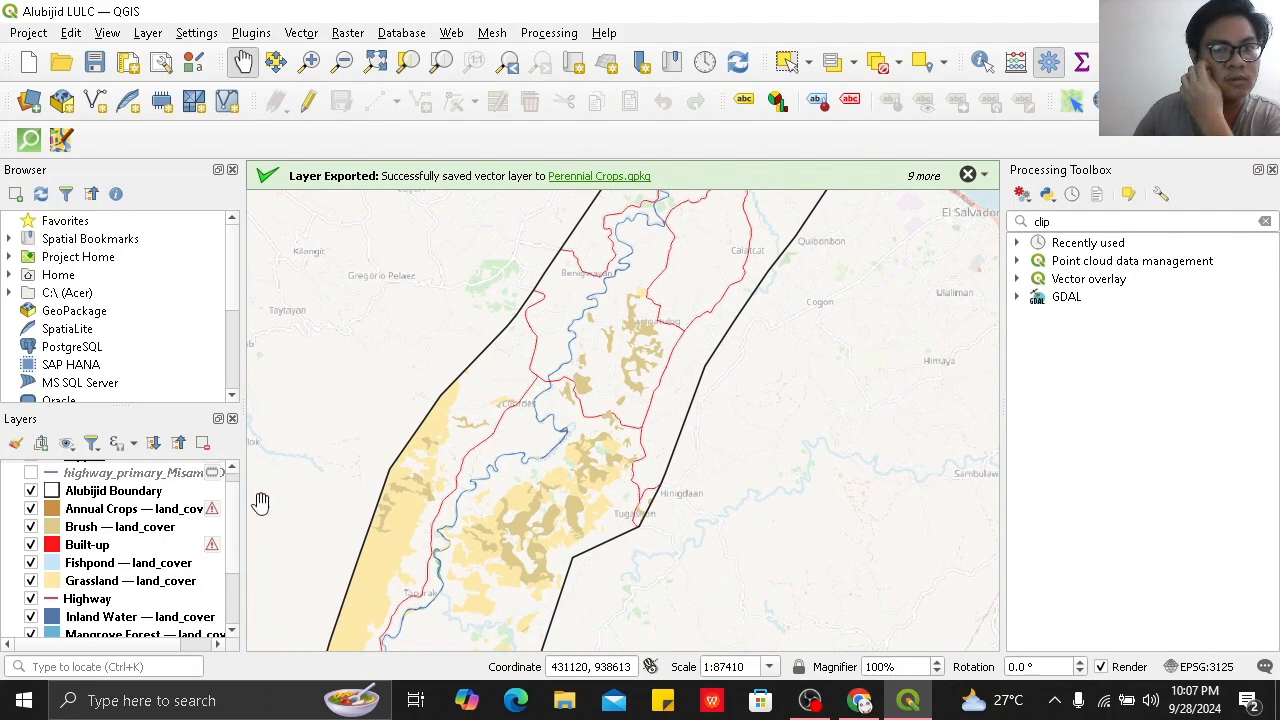
pyautogui.moveTo(663, 312)
pyautogui.mouseDown()
pyautogui.moveTo(623, 411)
pyautogui.moveTo(656, 320)
pyautogui.mouseUp()
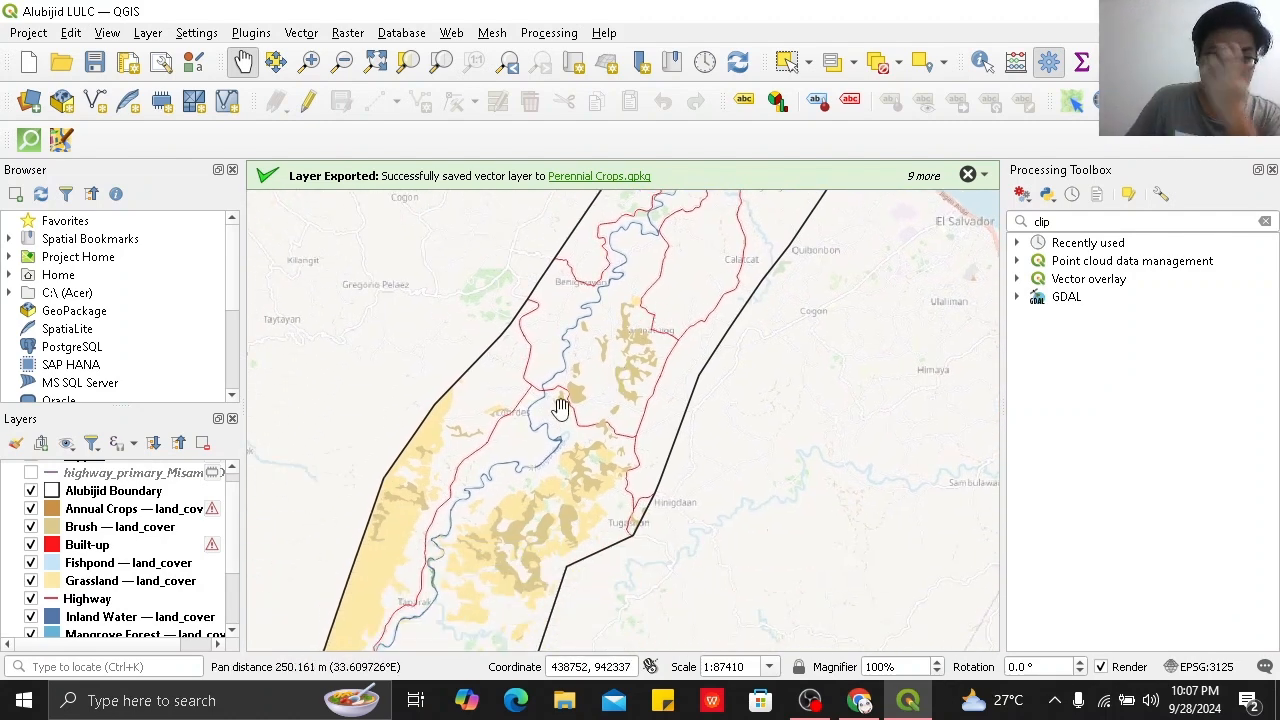
pyautogui.moveTo(286, 500); pyautogui.dragTo(359, 449)
pyautogui.scroll(-2, 129, 576)
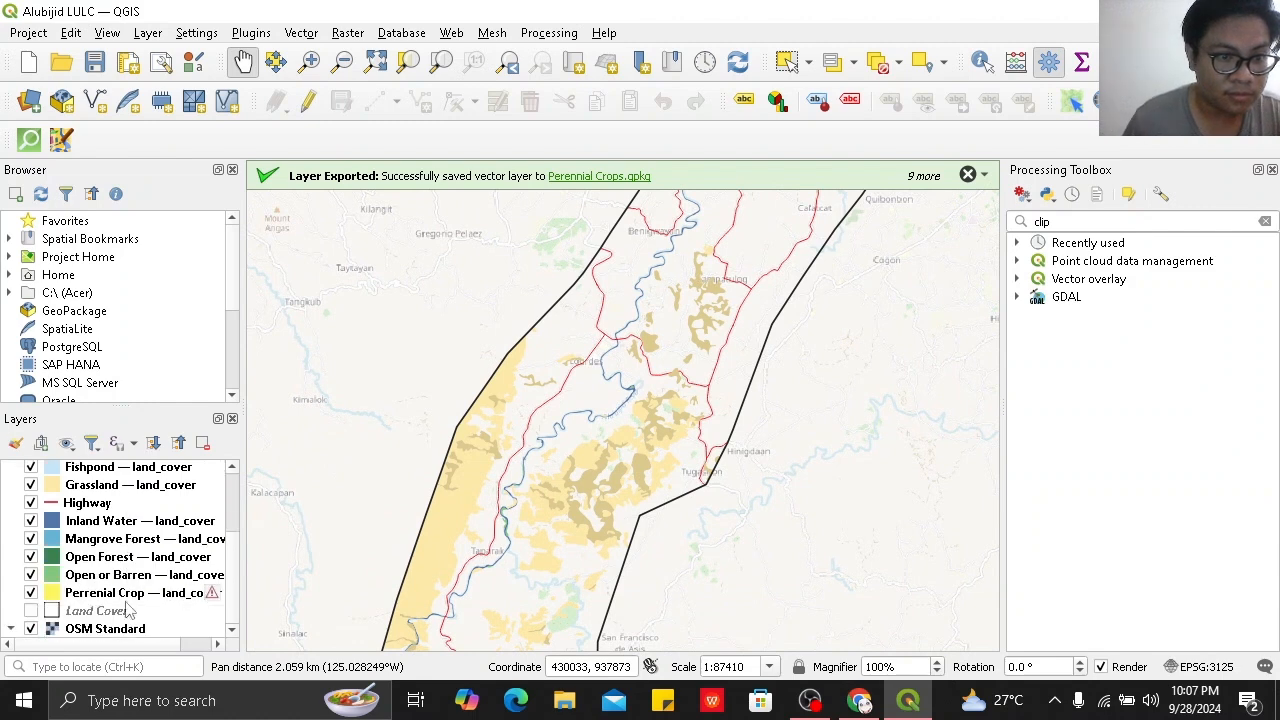
pyautogui.scroll(2, 115, 580)
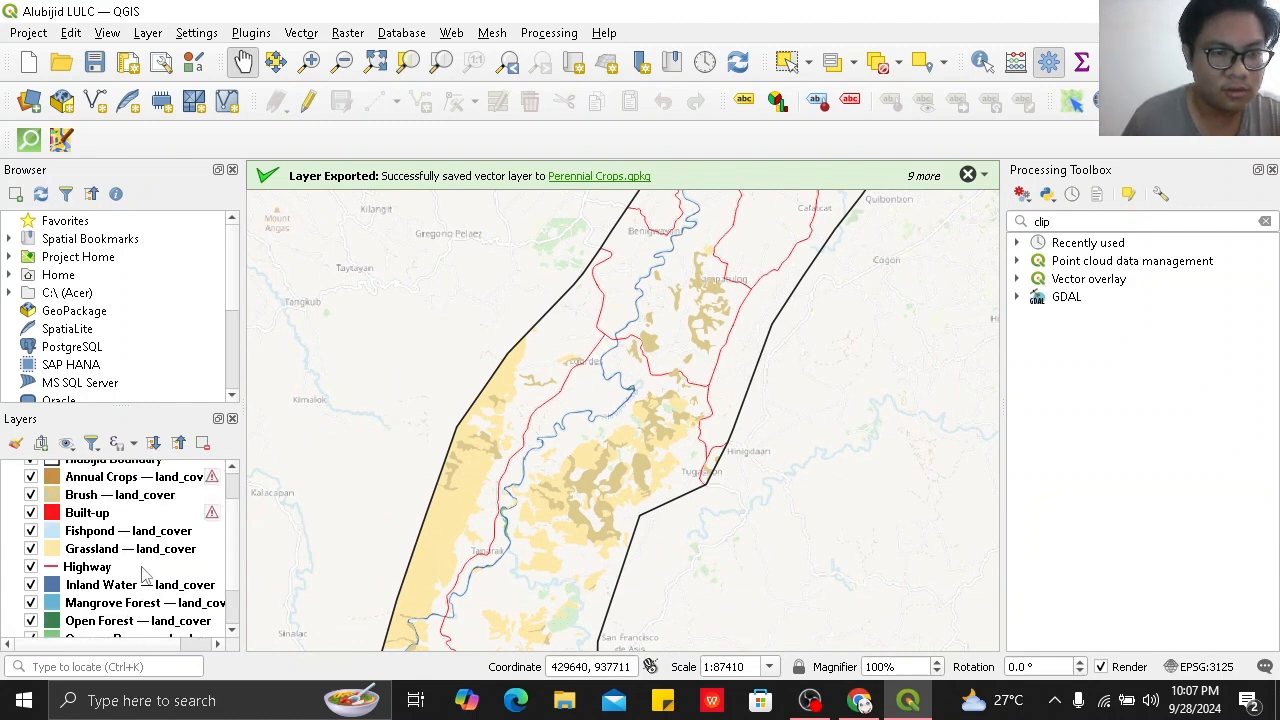
pyautogui.scroll(1, 126, 522)
pyautogui.scroll(1, 122, 495)
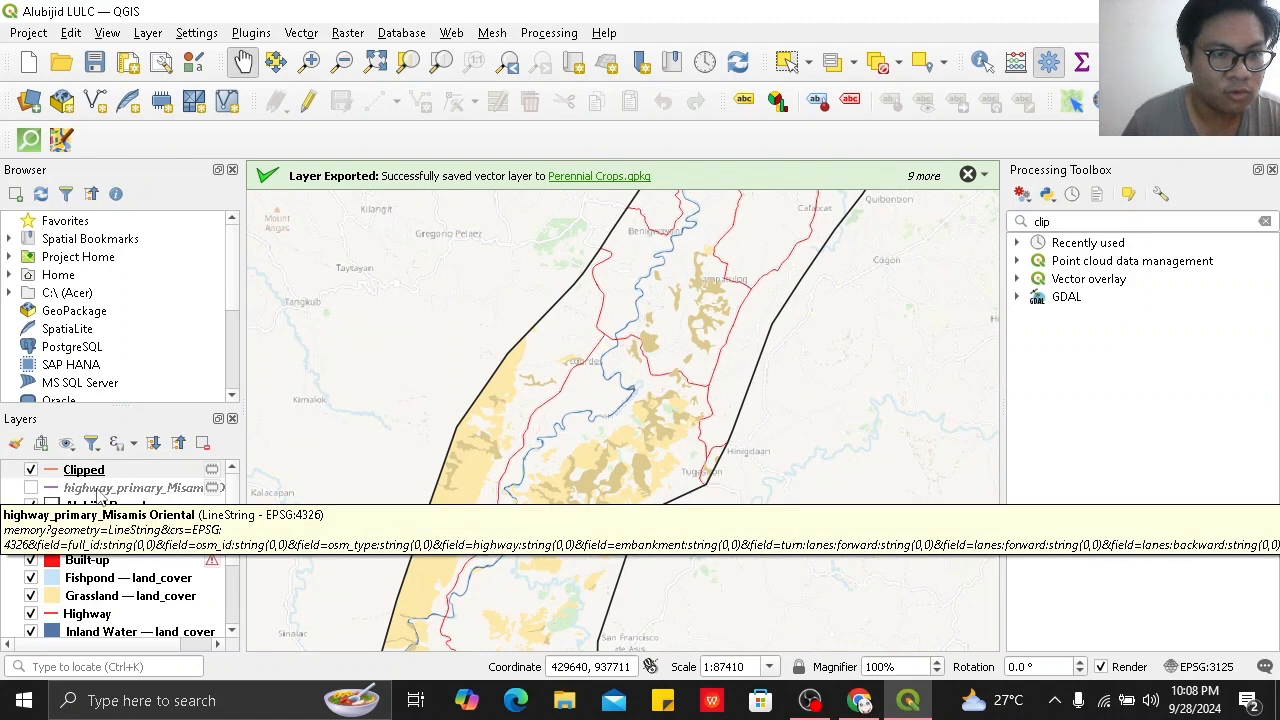
pyautogui.scroll(-2, 130, 560)
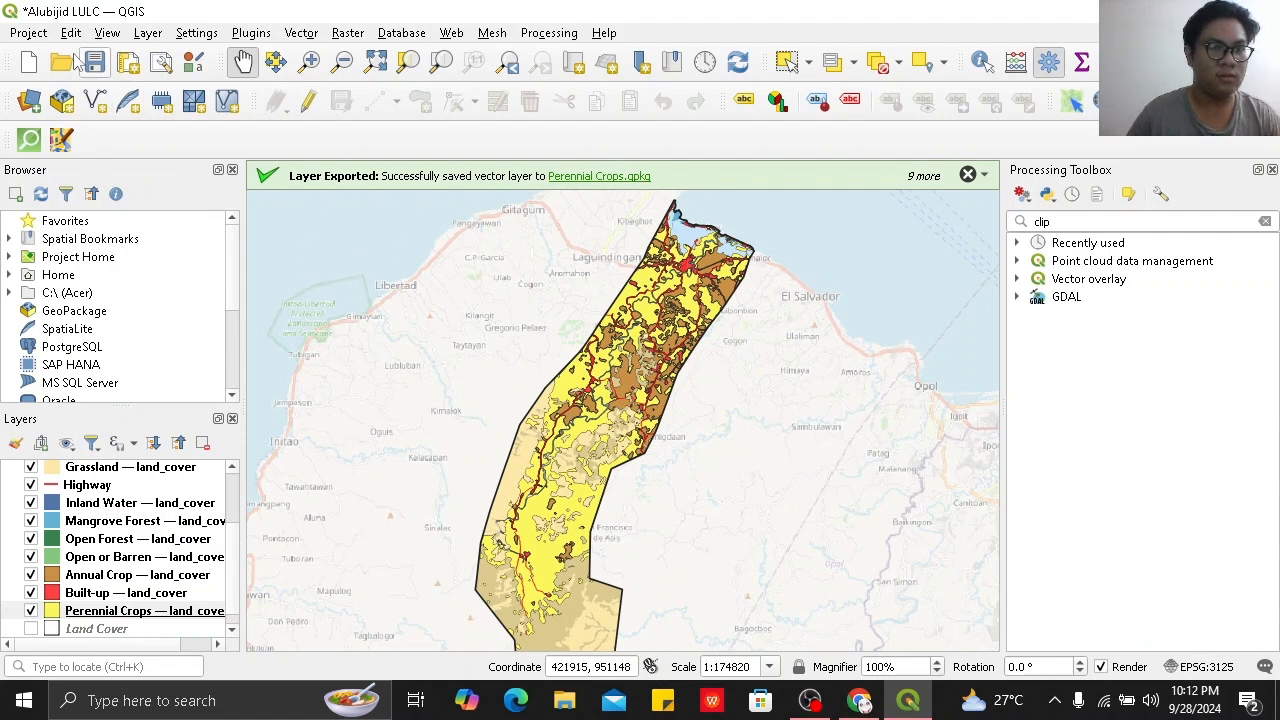
# Create a new print layout titled LULC-Alubijid.
pyautogui.click(30, 33)
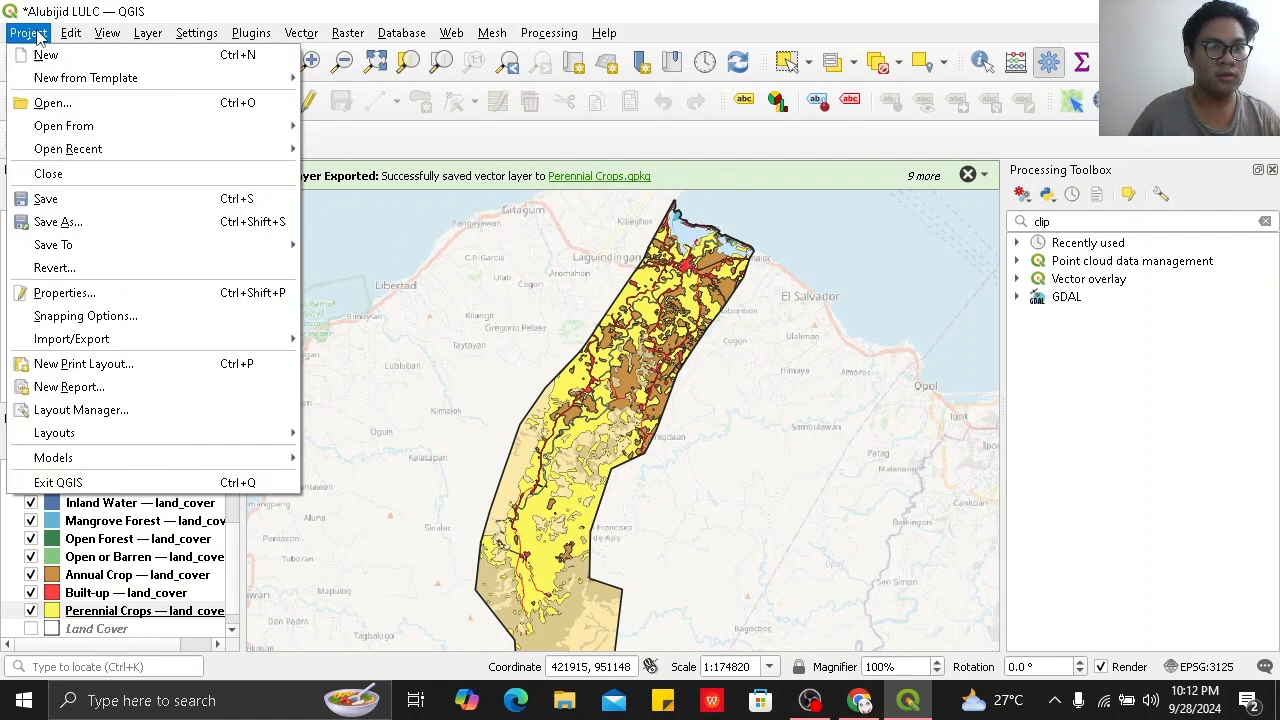
pyautogui.click(201, 367)
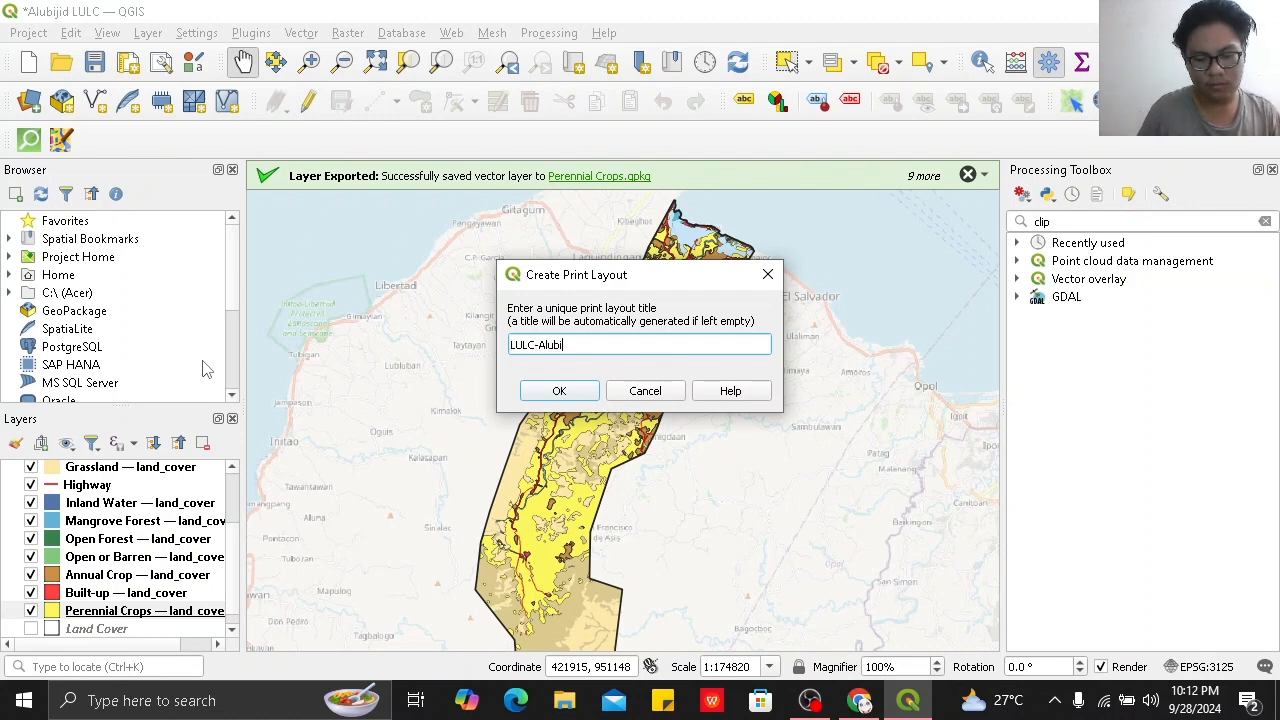
pyautogui.press('Return')
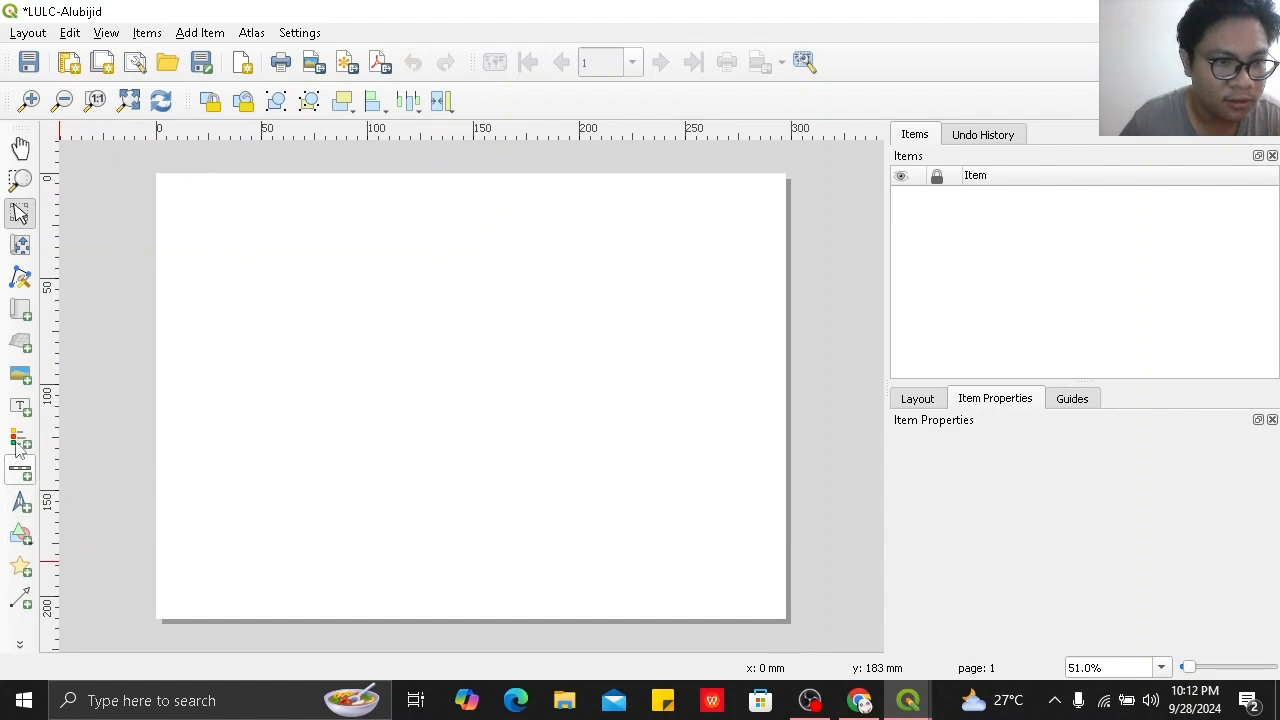
# Add a rectangle covering the whole layout page and a full-height rectangle about 92 mm wide along the page's right edge.
pyautogui.click(25, 541)
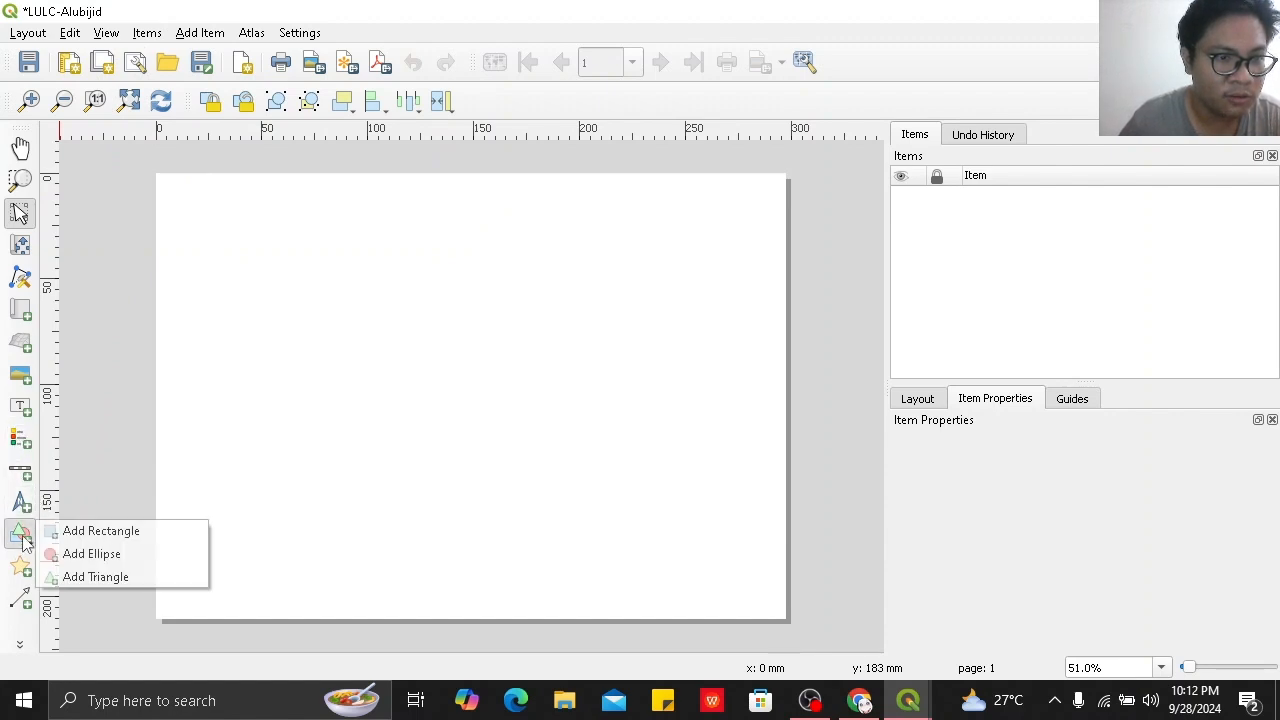
pyautogui.click(92, 529)
pyautogui.moveTo(157, 176); pyautogui.dragTo(785, 618)
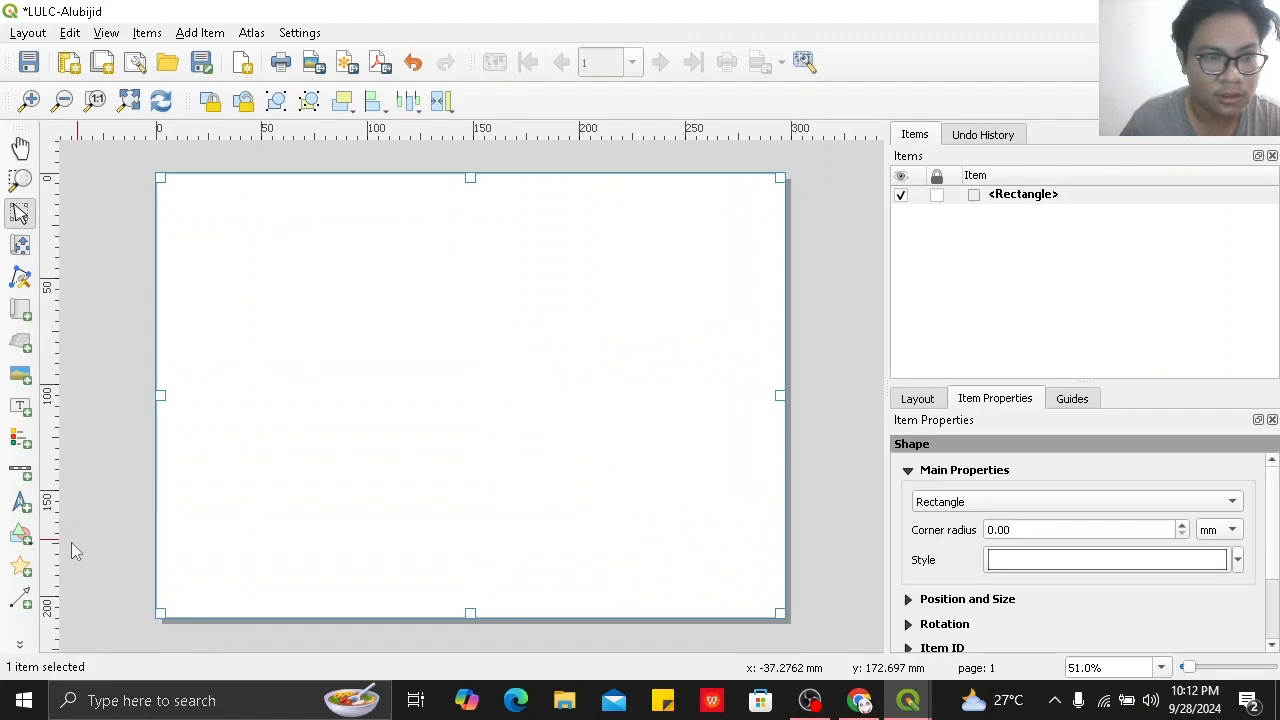
pyautogui.click(21, 535)
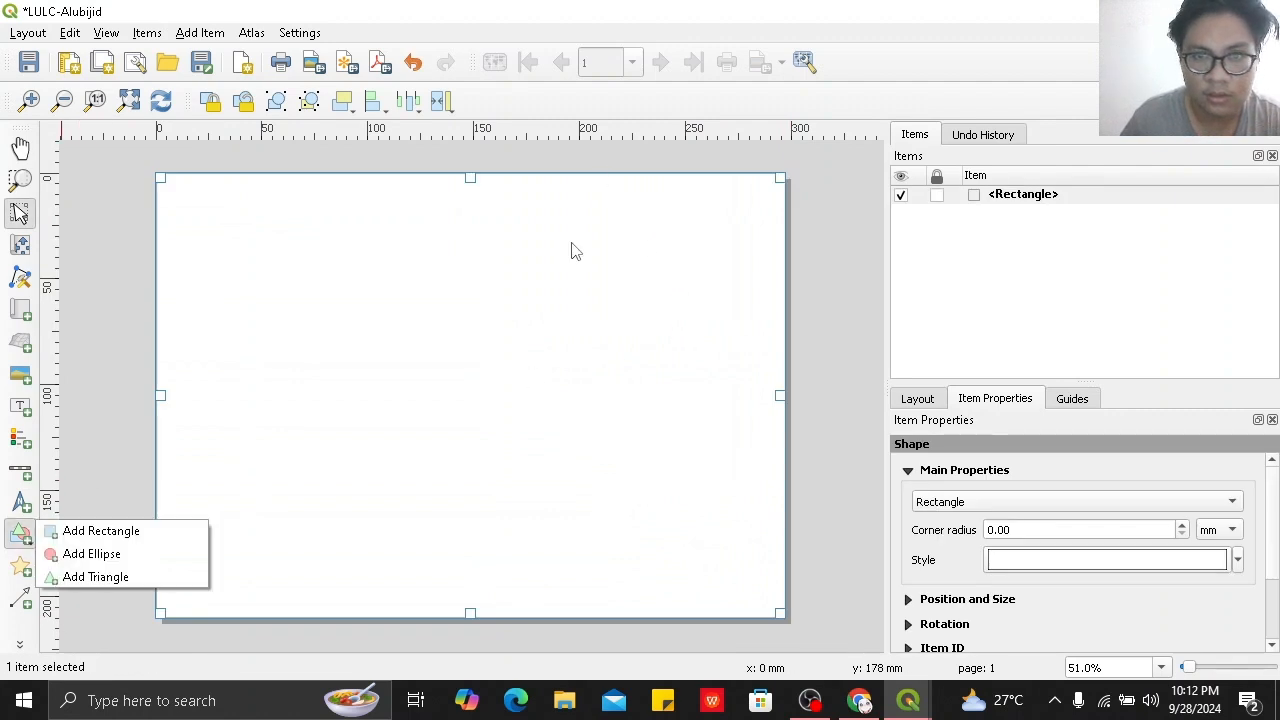
pyautogui.click(92, 530)
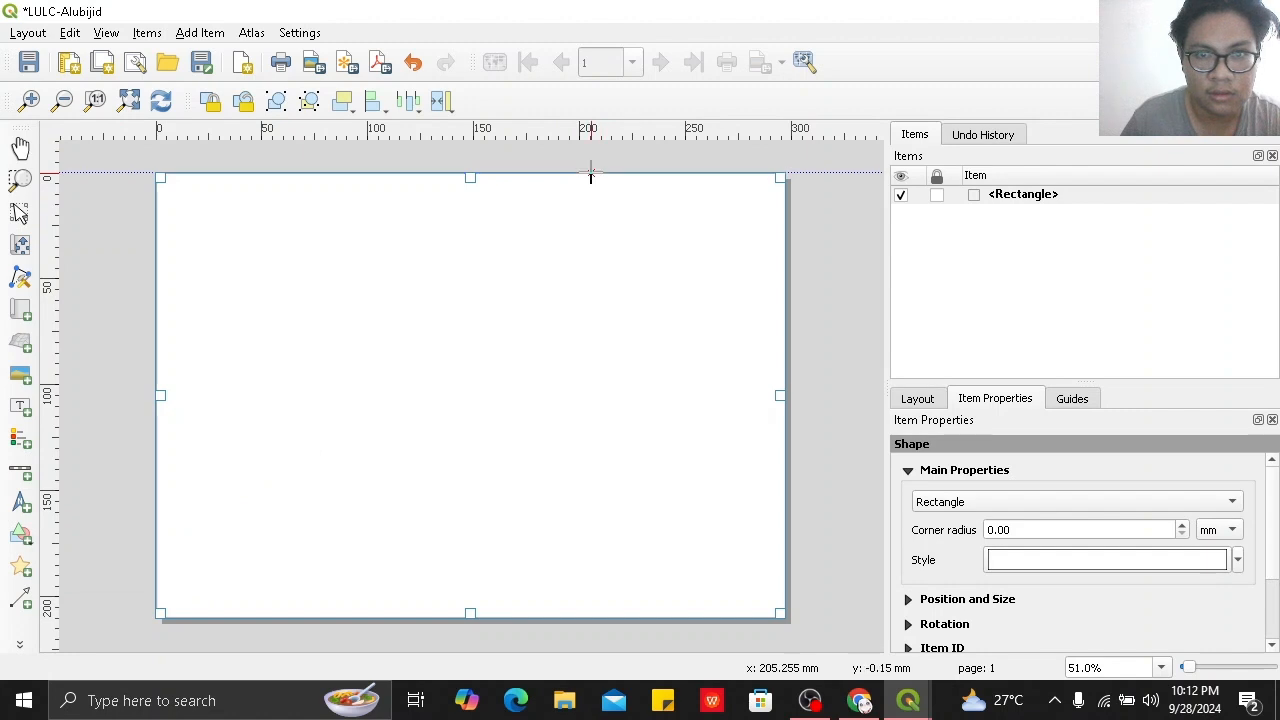
pyautogui.moveTo(591, 176); pyautogui.dragTo(785, 618)
# Add a rectangle about 92 mm wide and 70 mm high in the page's lower right corner, at the foot of the side column.
pyautogui.click(21, 535)
pyautogui.click(92, 529)
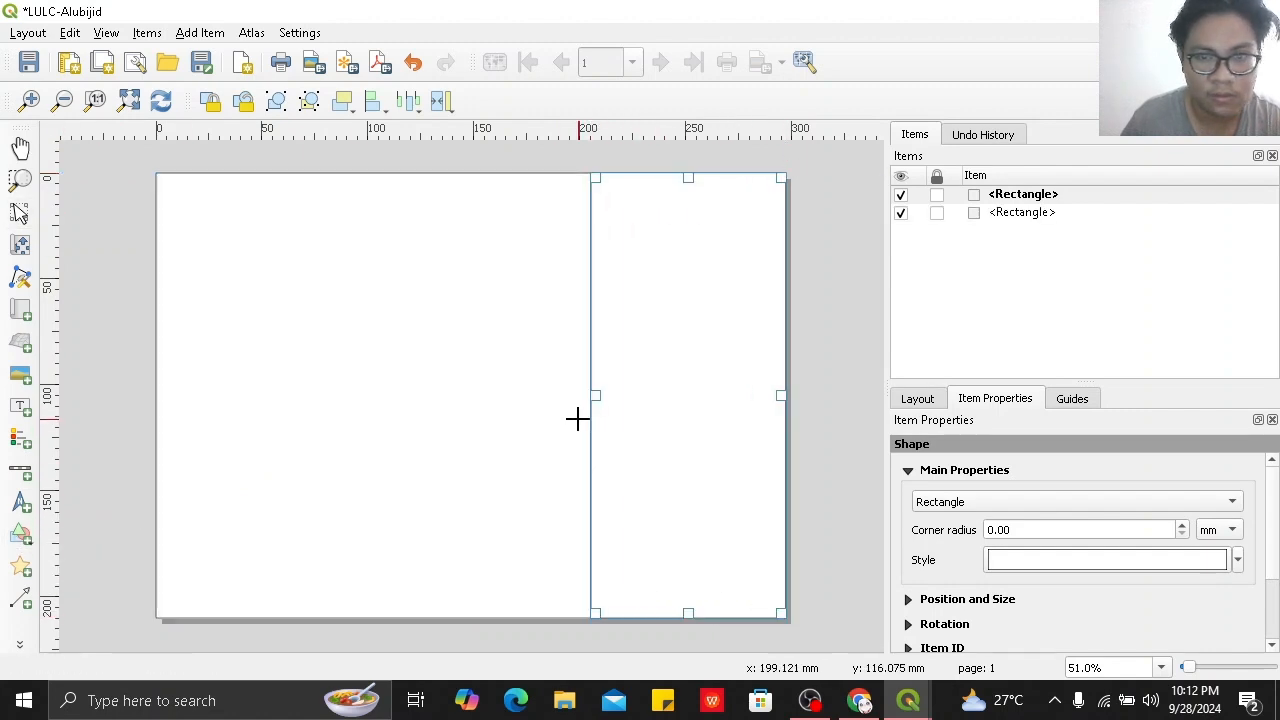
pyautogui.moveTo(591, 471); pyautogui.dragTo(785, 618)
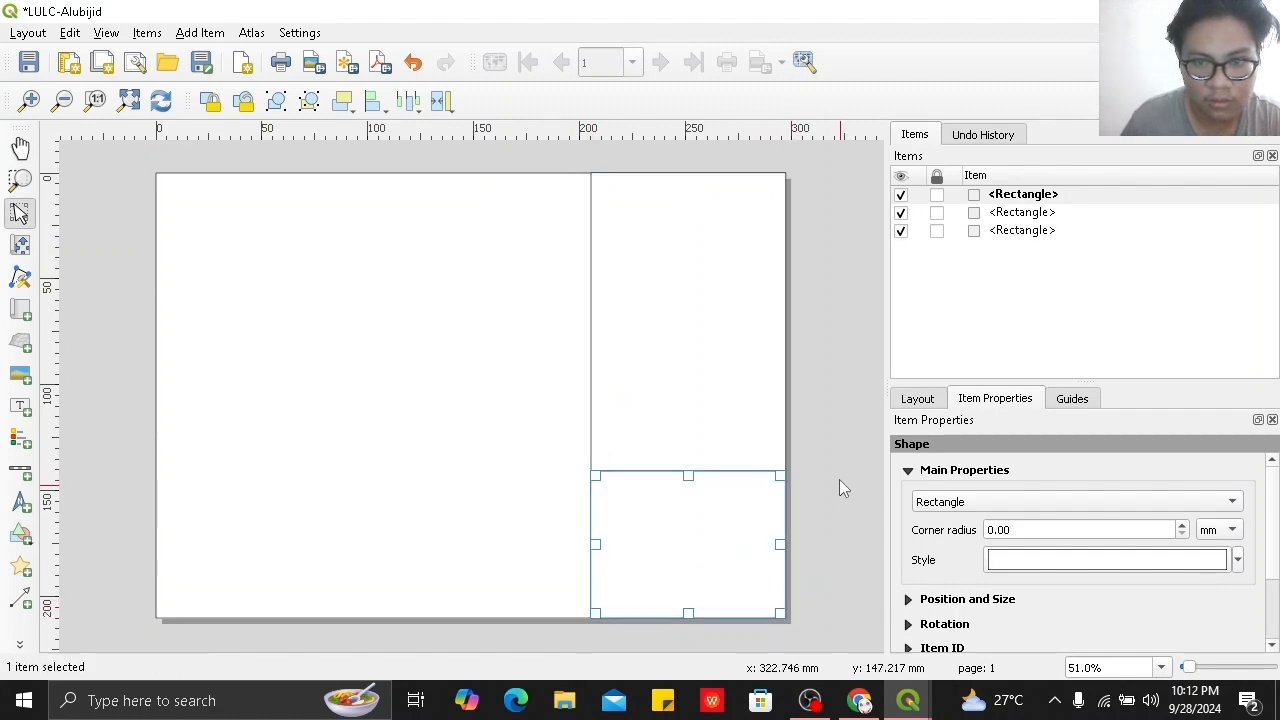
pyautogui.click(836, 432)
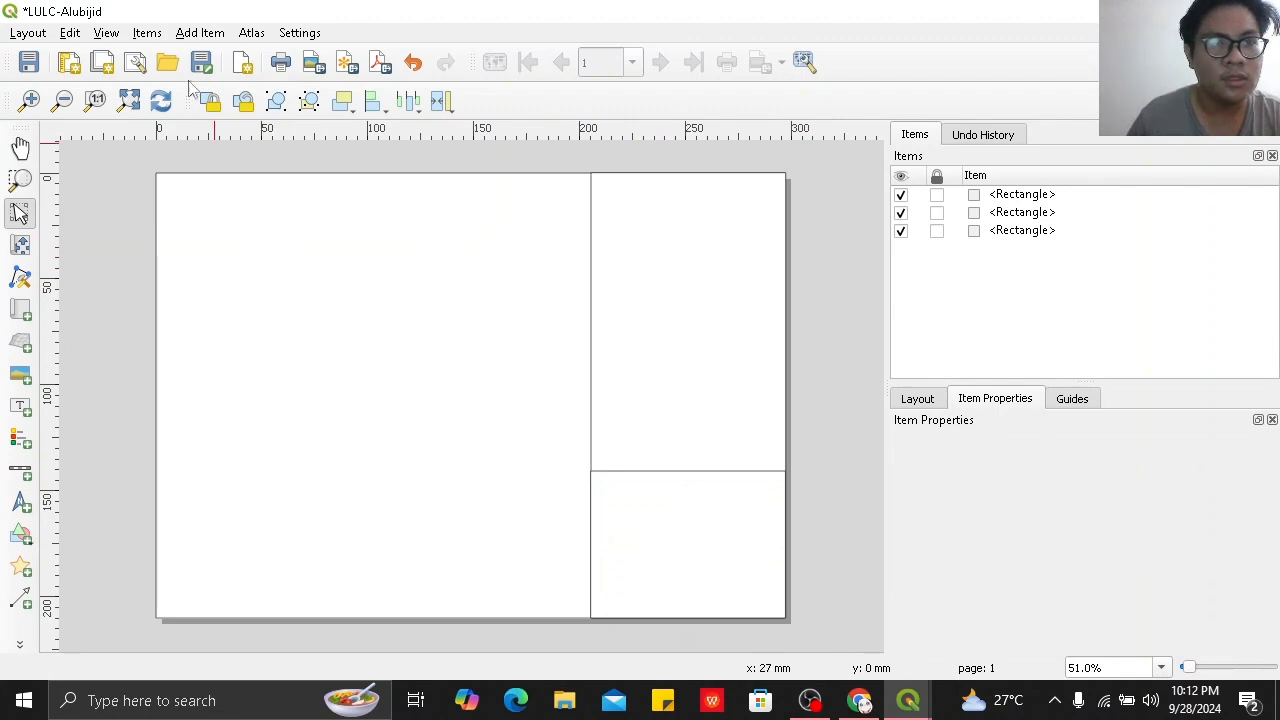
# Add a map about 204 mm wide and 209 mm high that fills the page area beside the column of rectangles.
pyautogui.click(195, 35)
pyautogui.click(210, 52)
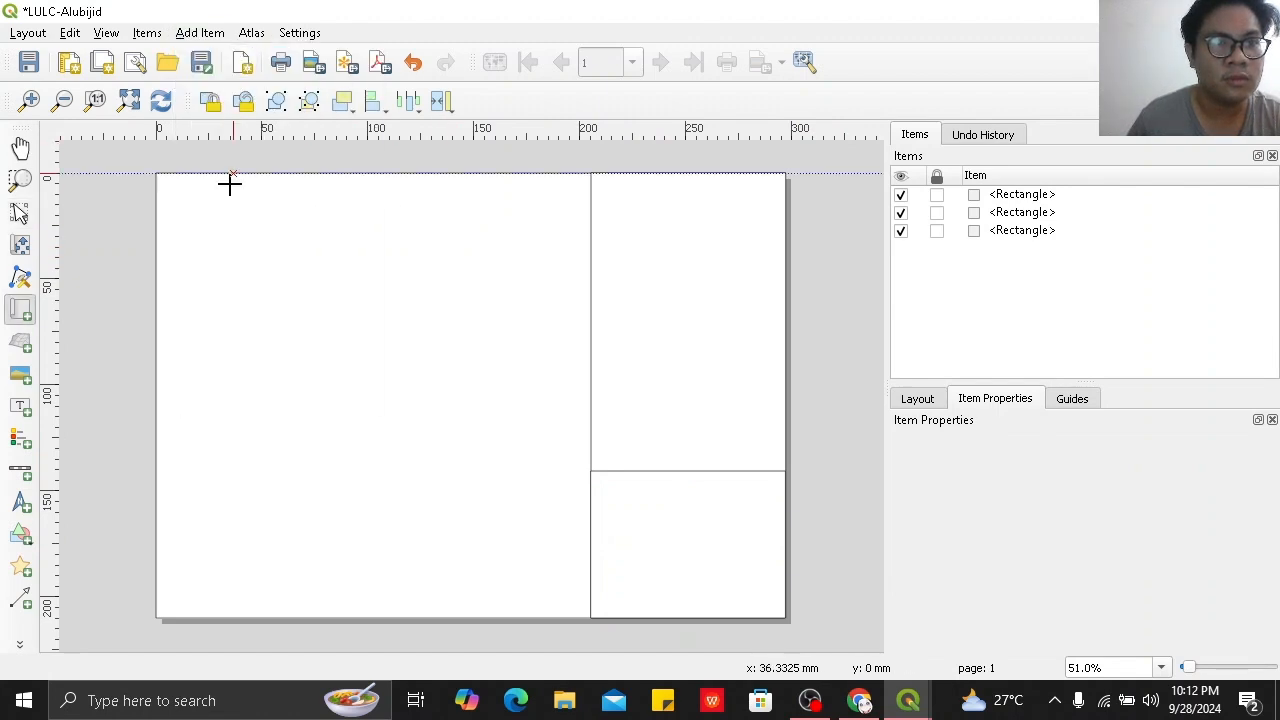
pyautogui.scroll(3, 166, 182)
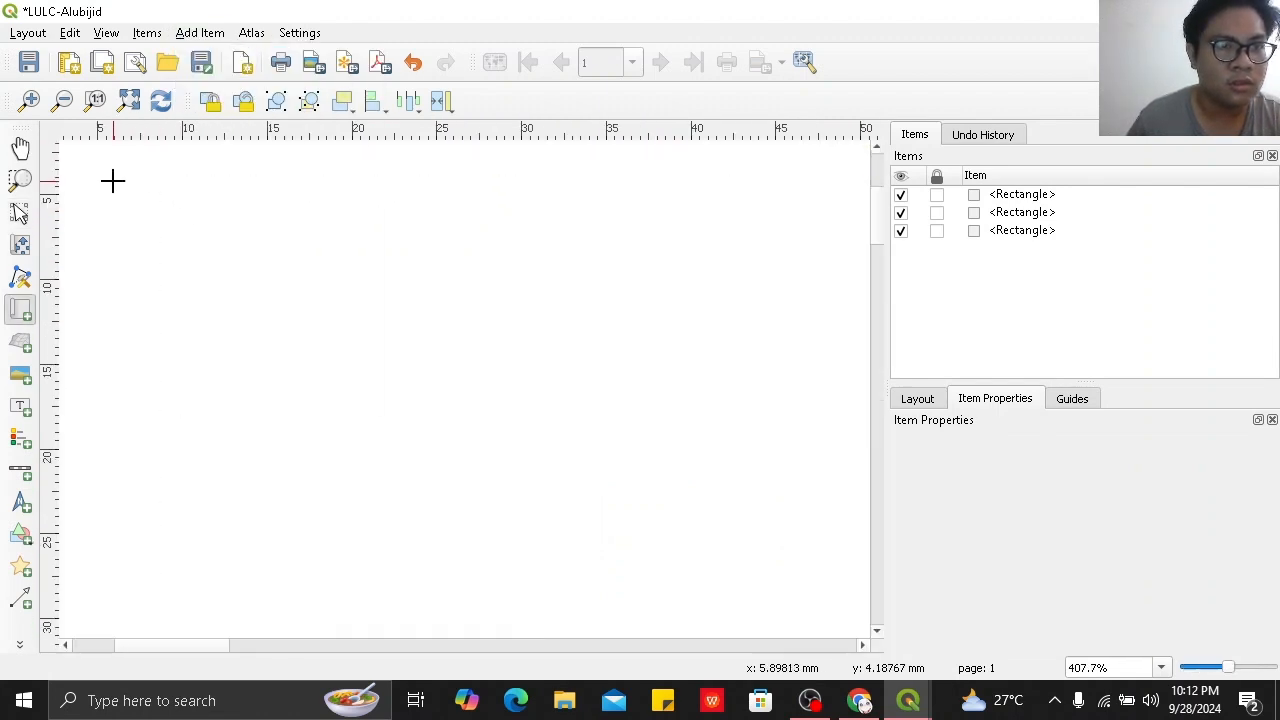
pyautogui.moveTo(114, 184); pyautogui.dragTo(344, 337)
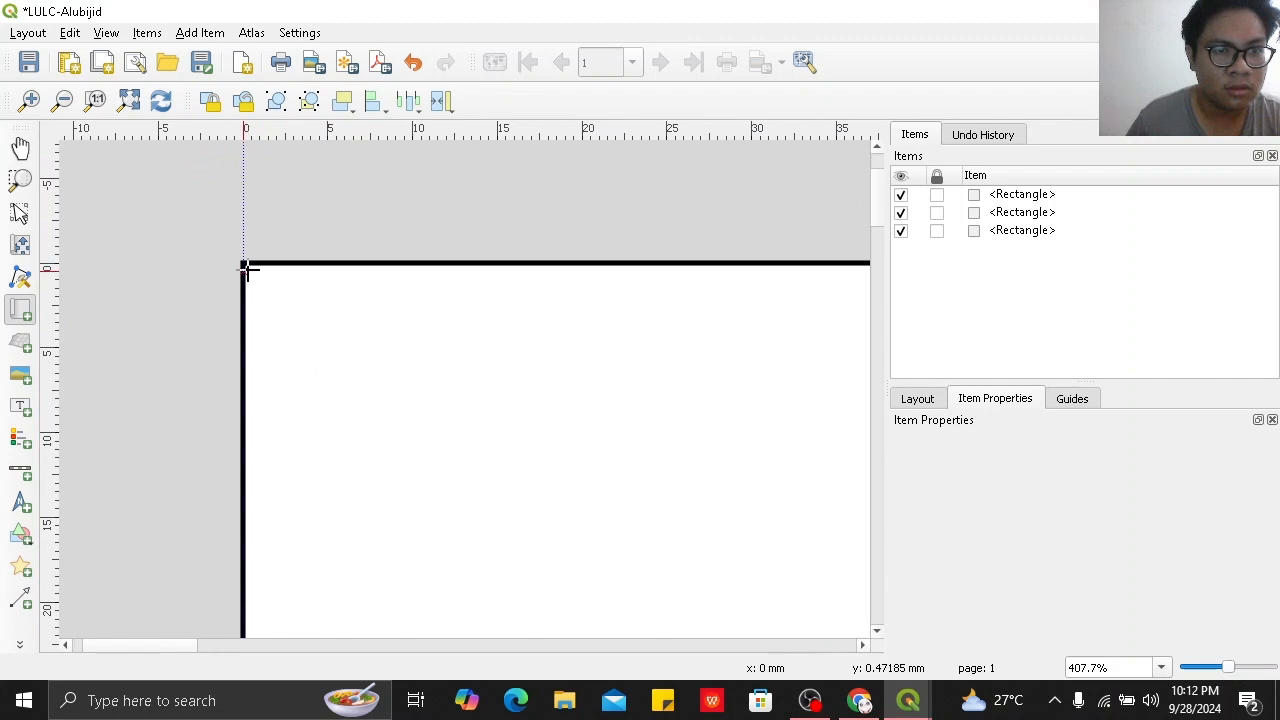
pyautogui.scroll(3, 243, 266)
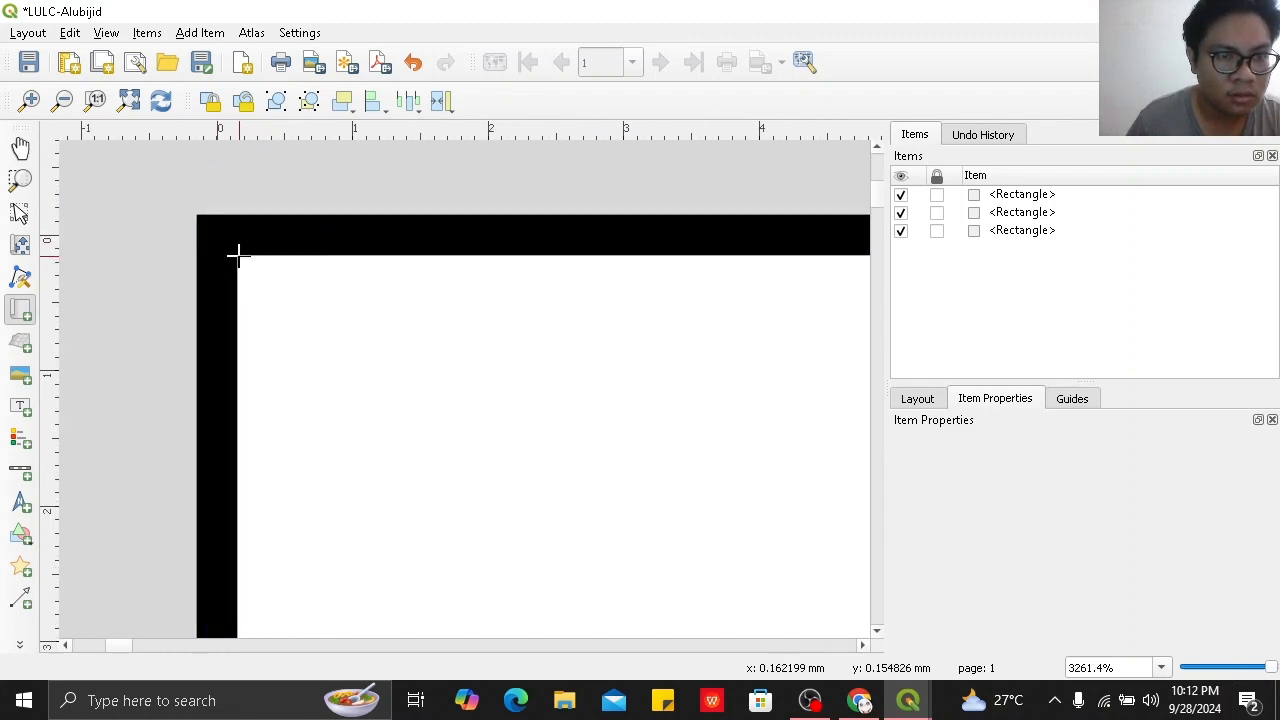
pyautogui.moveTo(238, 255); pyautogui.dragTo(480, 513)
pyautogui.scroll(-2, 647, 580)
pyautogui.moveTo(592, 538); pyautogui.dragTo(616, 402)
pyautogui.scroll(3, 589, 616)
pyautogui.scroll(4, 582, 583)
pyautogui.scroll(1, 600, 494)
pyautogui.scroll(-6, 386, 309)
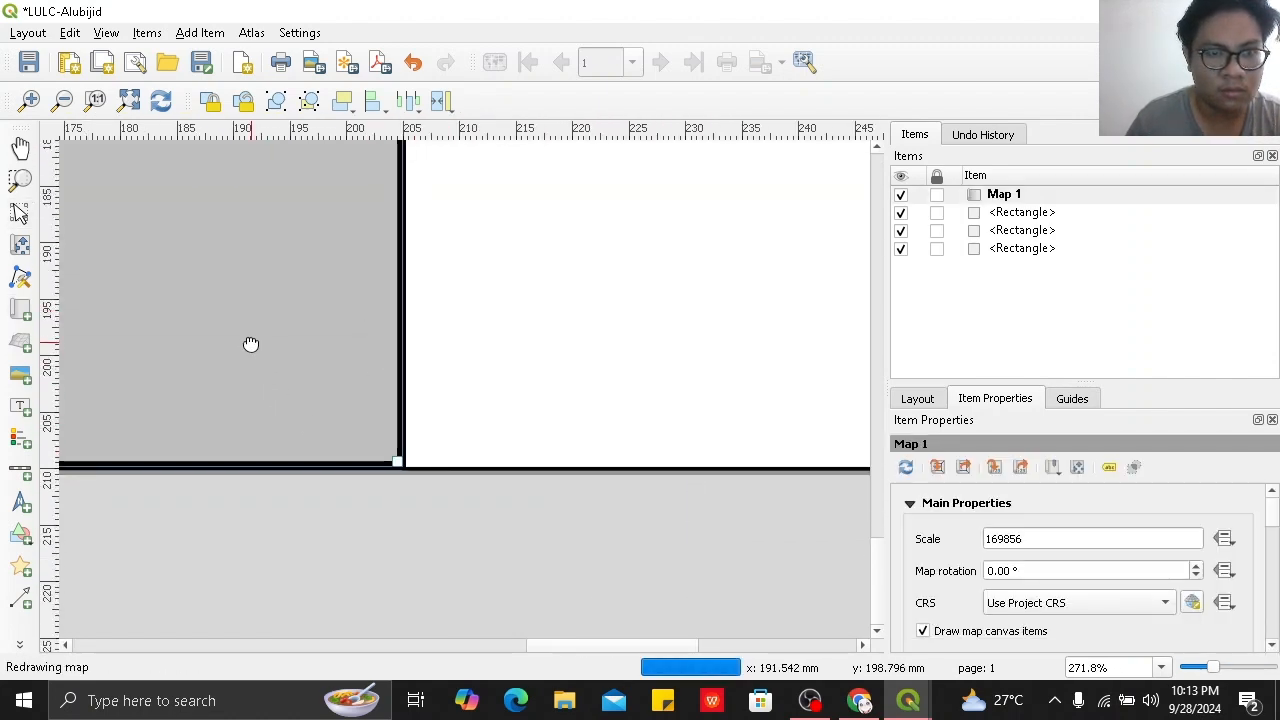
pyautogui.moveTo(251, 344); pyautogui.dragTo(480, 480)
pyautogui.scroll(-1, 366, 396)
pyautogui.scroll(1, 306, 374)
pyautogui.moveTo(308, 376); pyautogui.dragTo(463, 489)
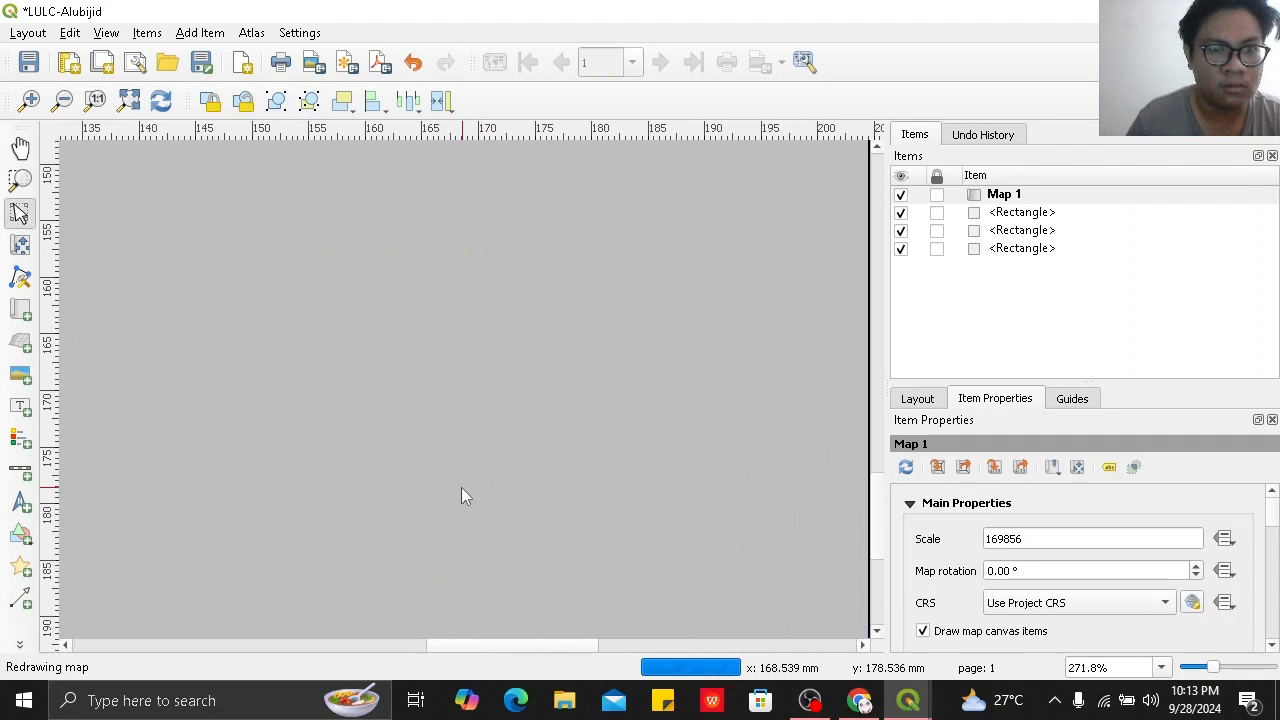
pyautogui.scroll(-3, 461, 494)
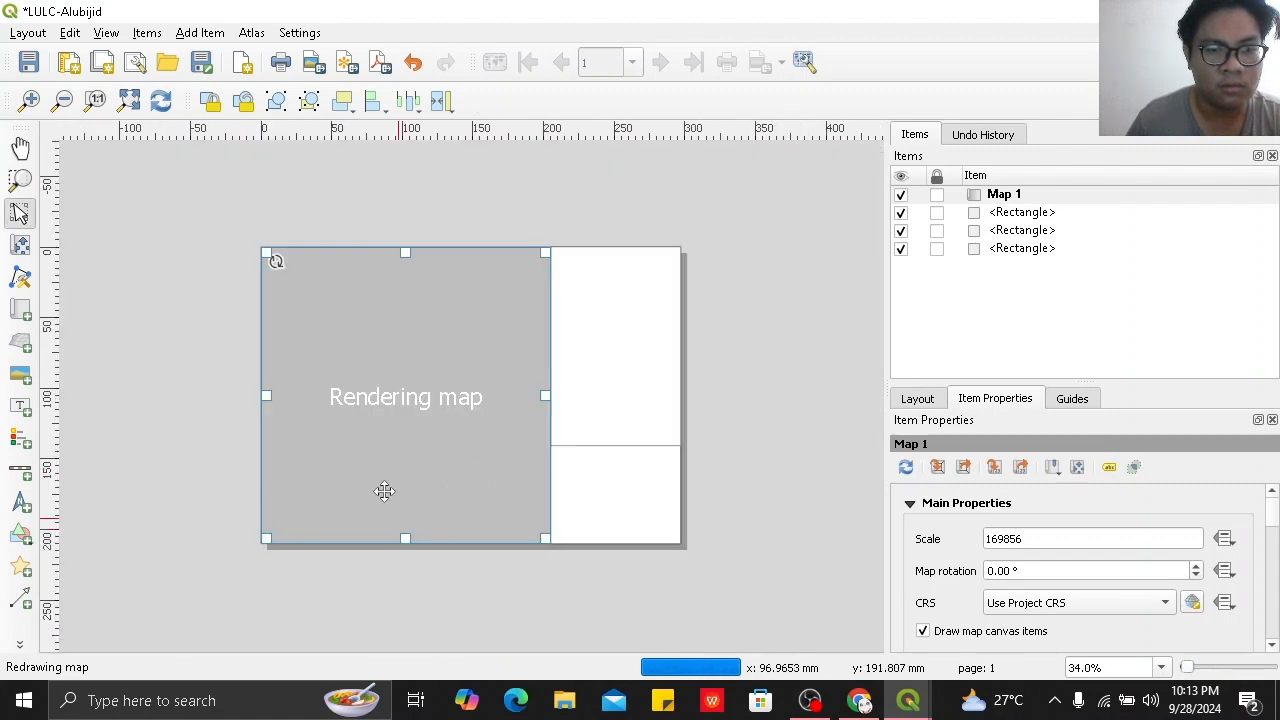
pyautogui.scroll(1, 389, 408)
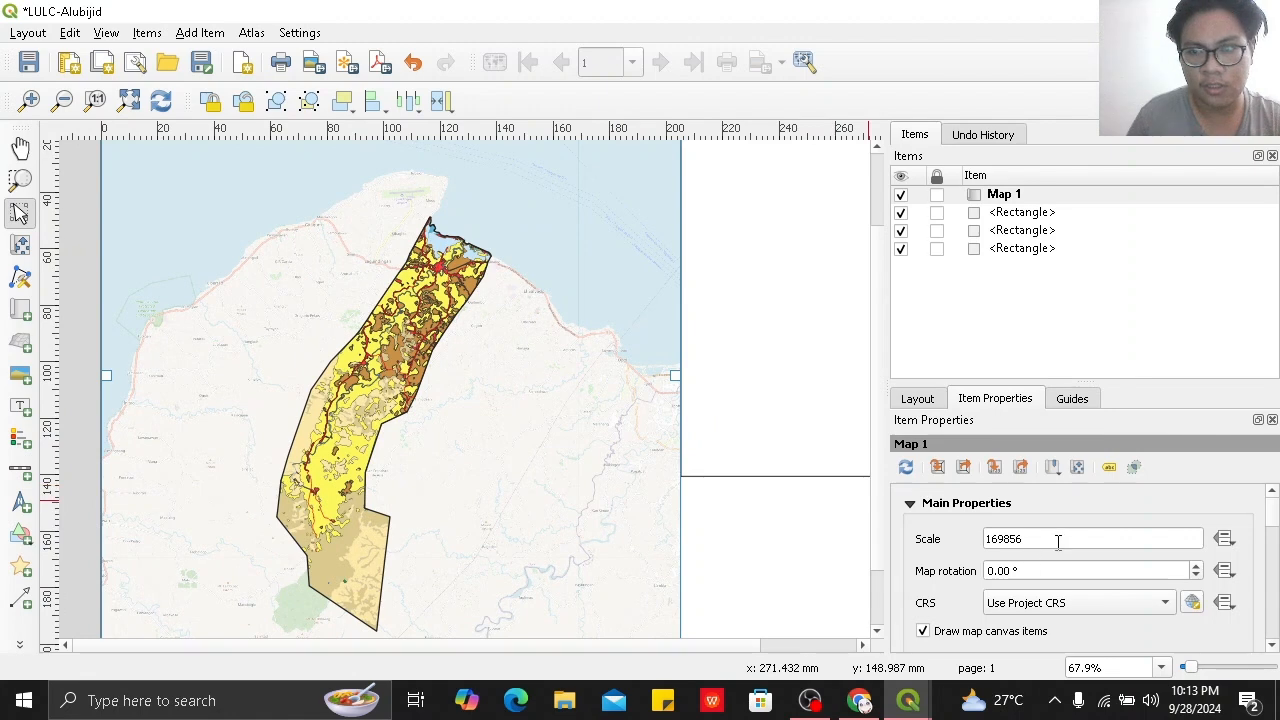
# Set the map's scale to 130000 and shift its content upward so the whole municipality fits inside the frame.
pyautogui.moveTo(1057, 540); pyautogui.dragTo(963, 537)
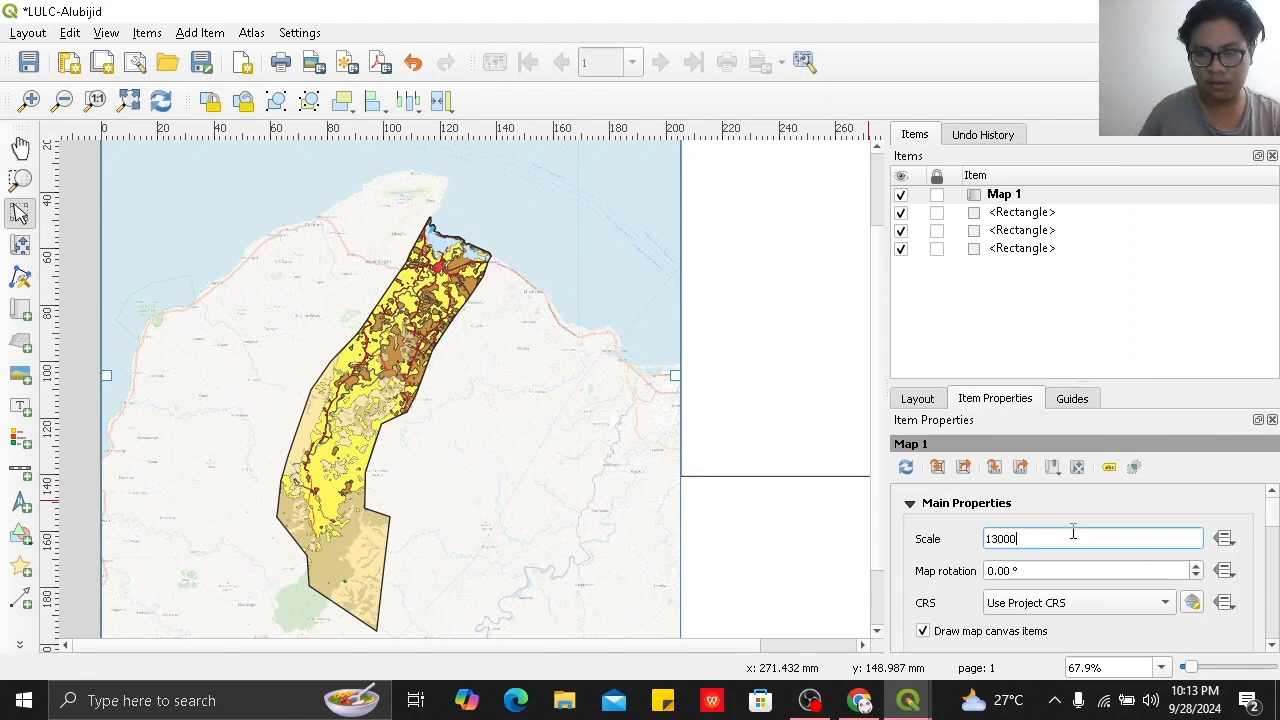
pyautogui.press('Return')
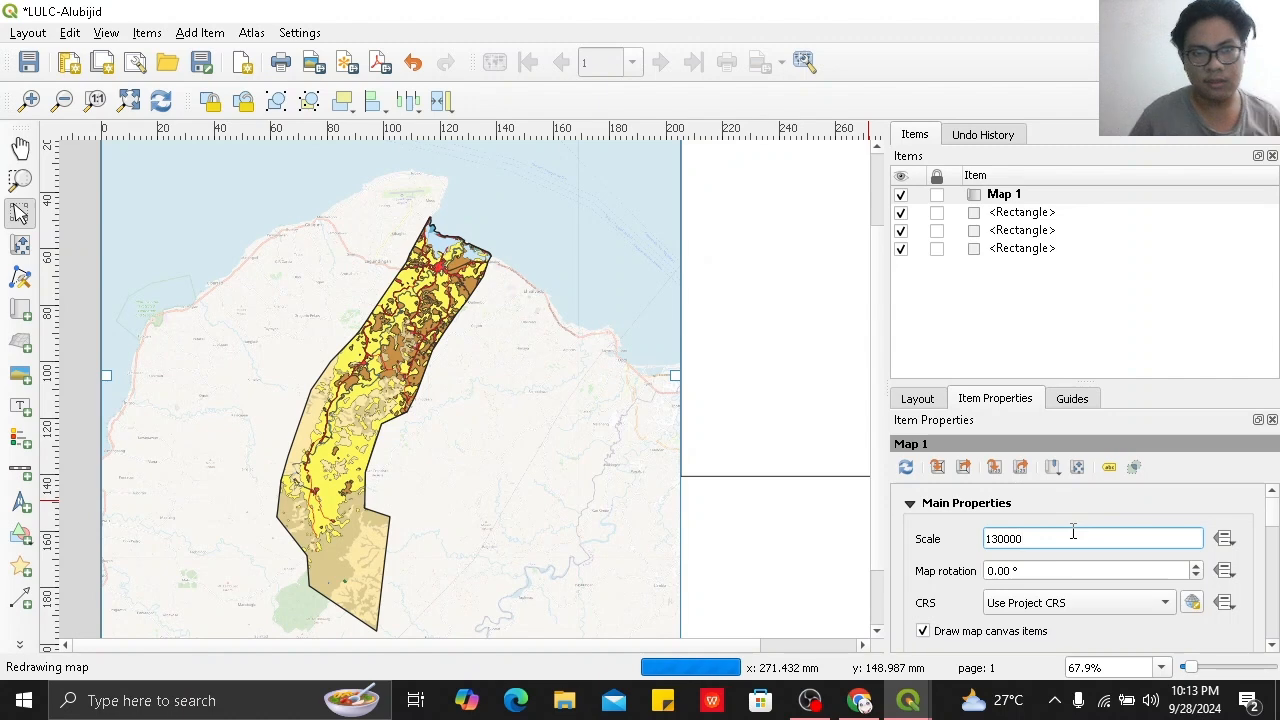
pyautogui.scroll(-1, 506, 490)
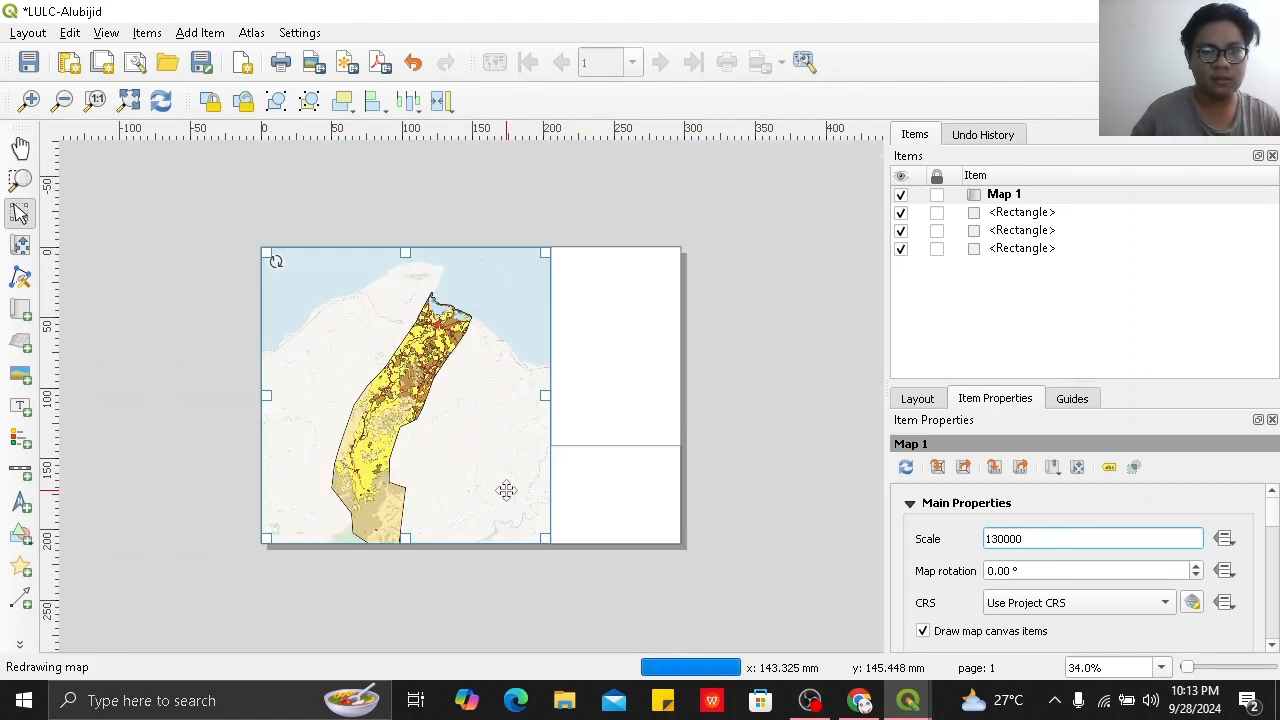
pyautogui.scroll(1, 506, 490)
pyautogui.scroll(-1, 389, 380)
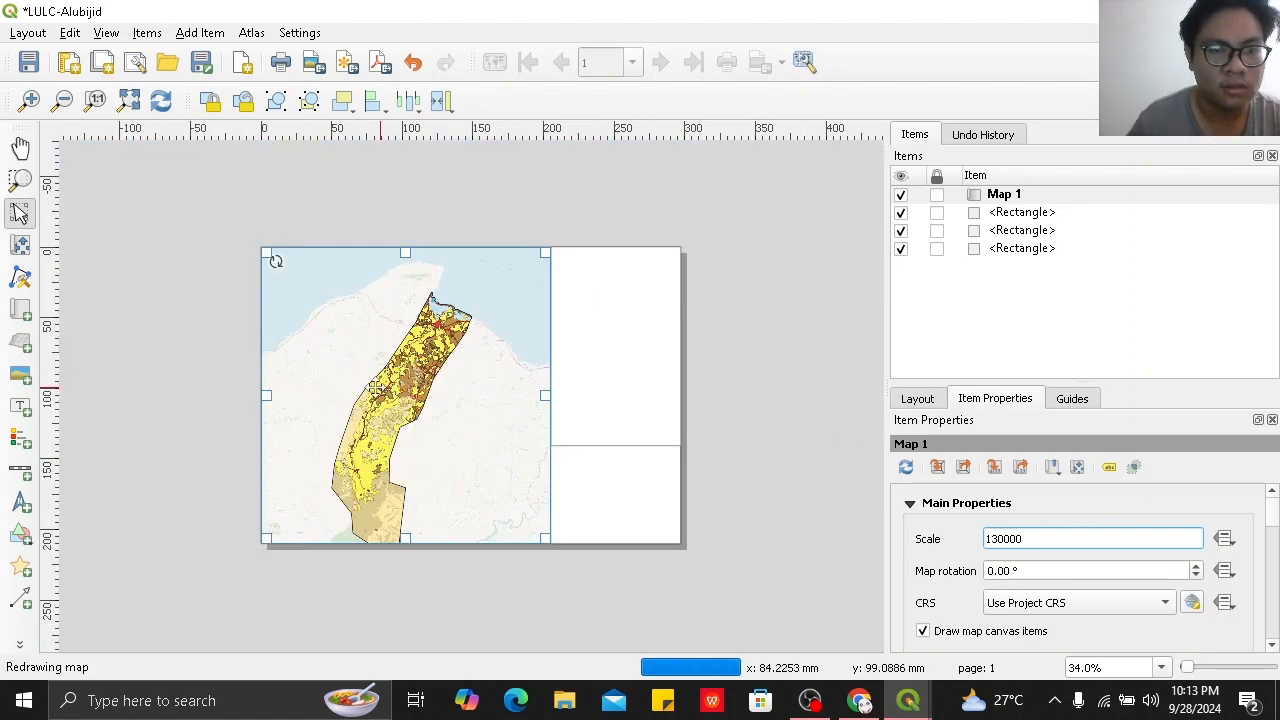
pyautogui.scroll(1, 376, 389)
pyautogui.scroll(-1, 402, 380)
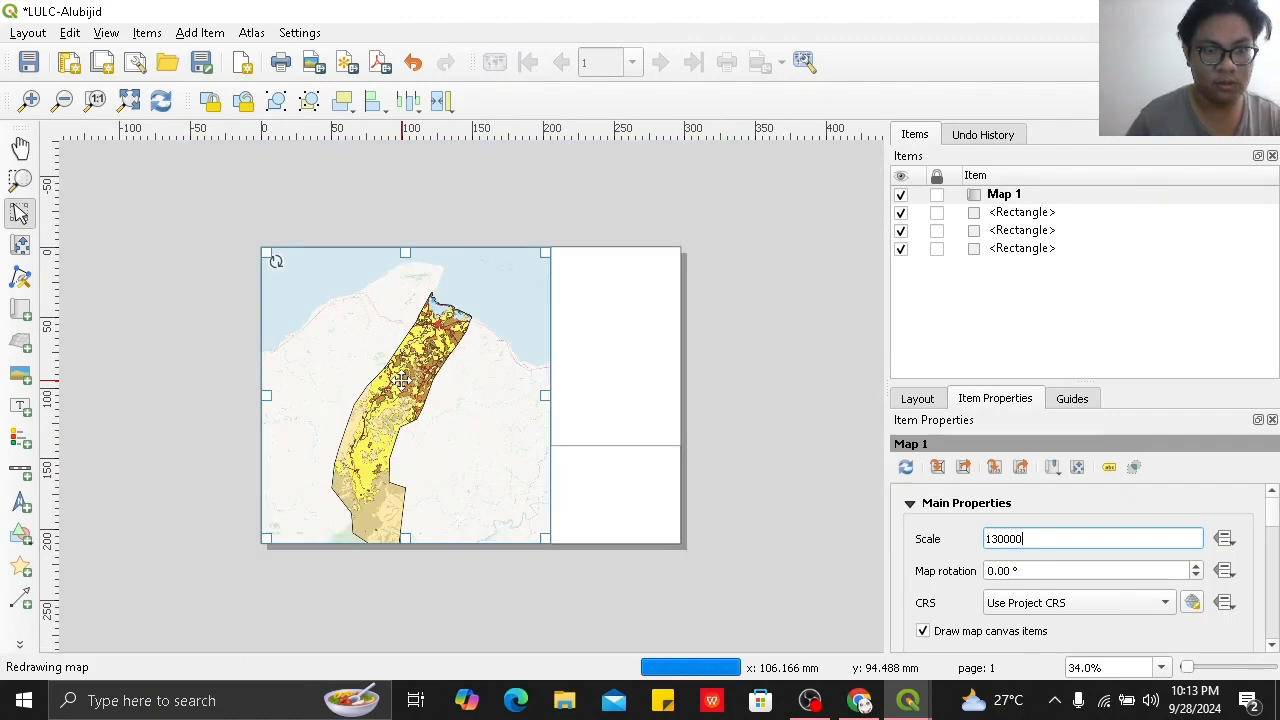
pyautogui.press('c')
pyautogui.moveTo(410, 423); pyautogui.dragTo(433, 404)
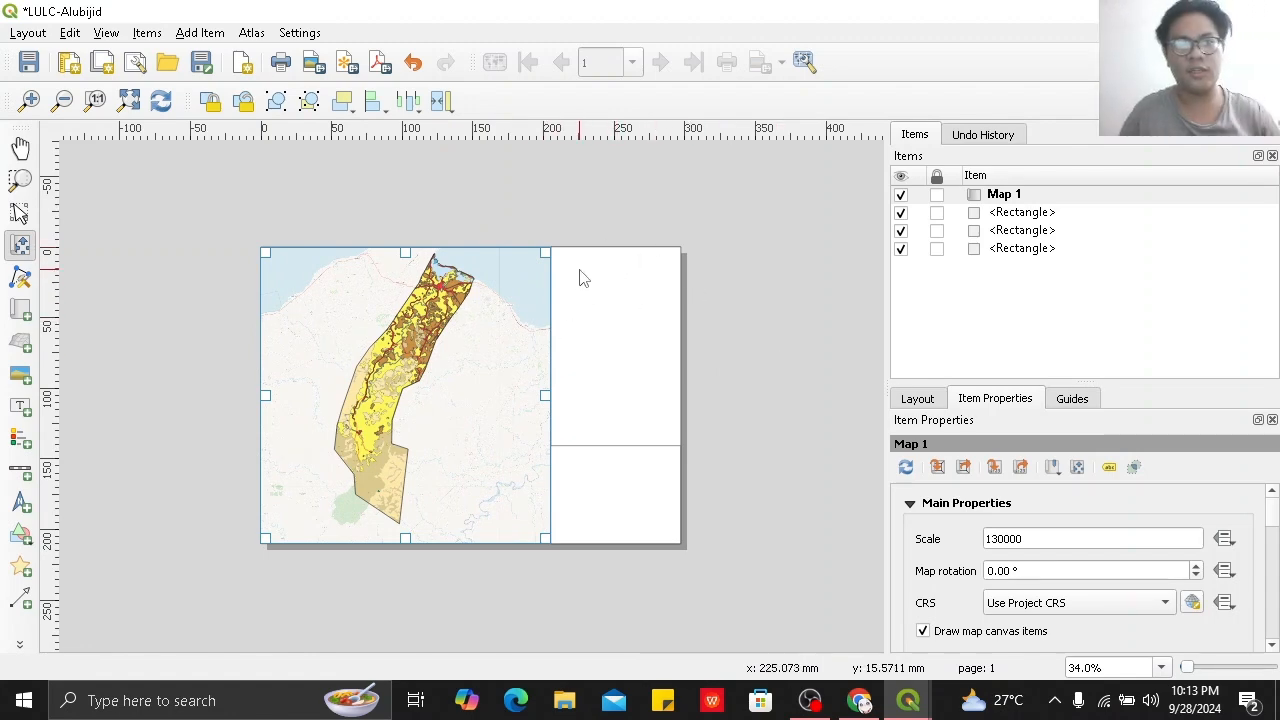
# Switch to File Explorer, open the QGIS PROJECTS folder on the Desktop, and return to the layout.
pyautogui.click(583, 704)
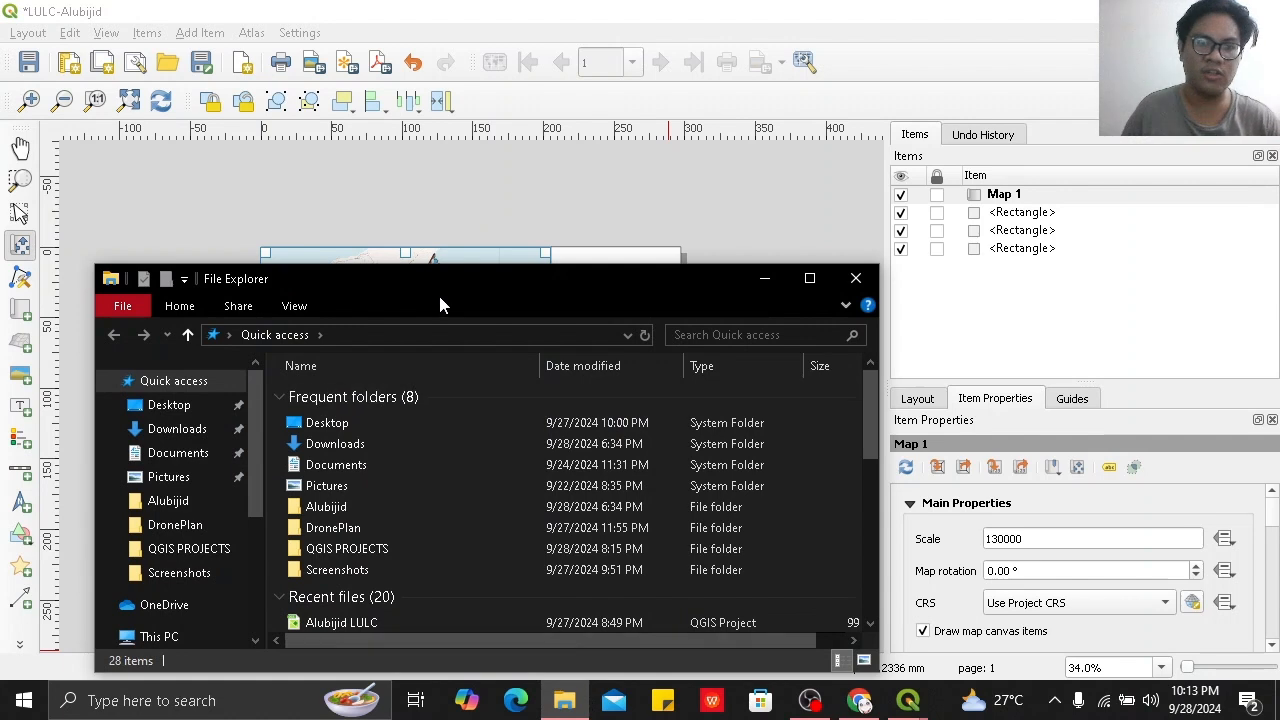
pyautogui.moveTo(446, 277); pyautogui.dragTo(457, 248)
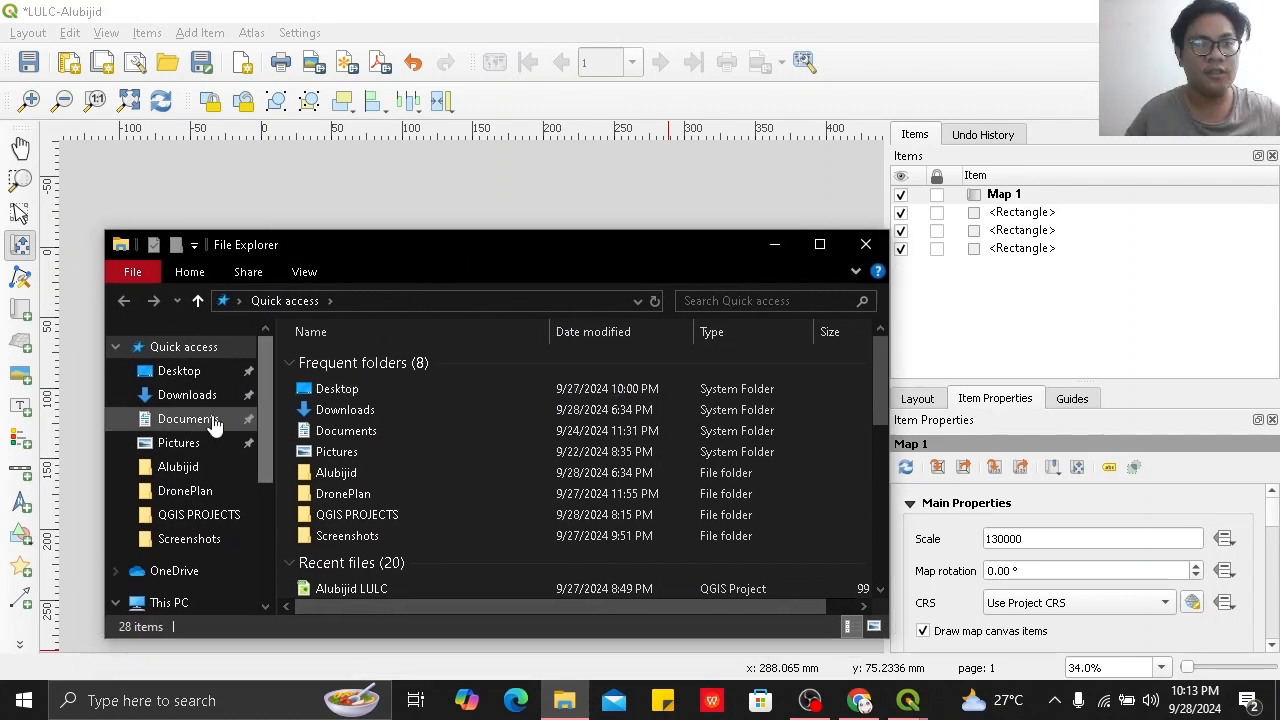
pyautogui.click(203, 375)
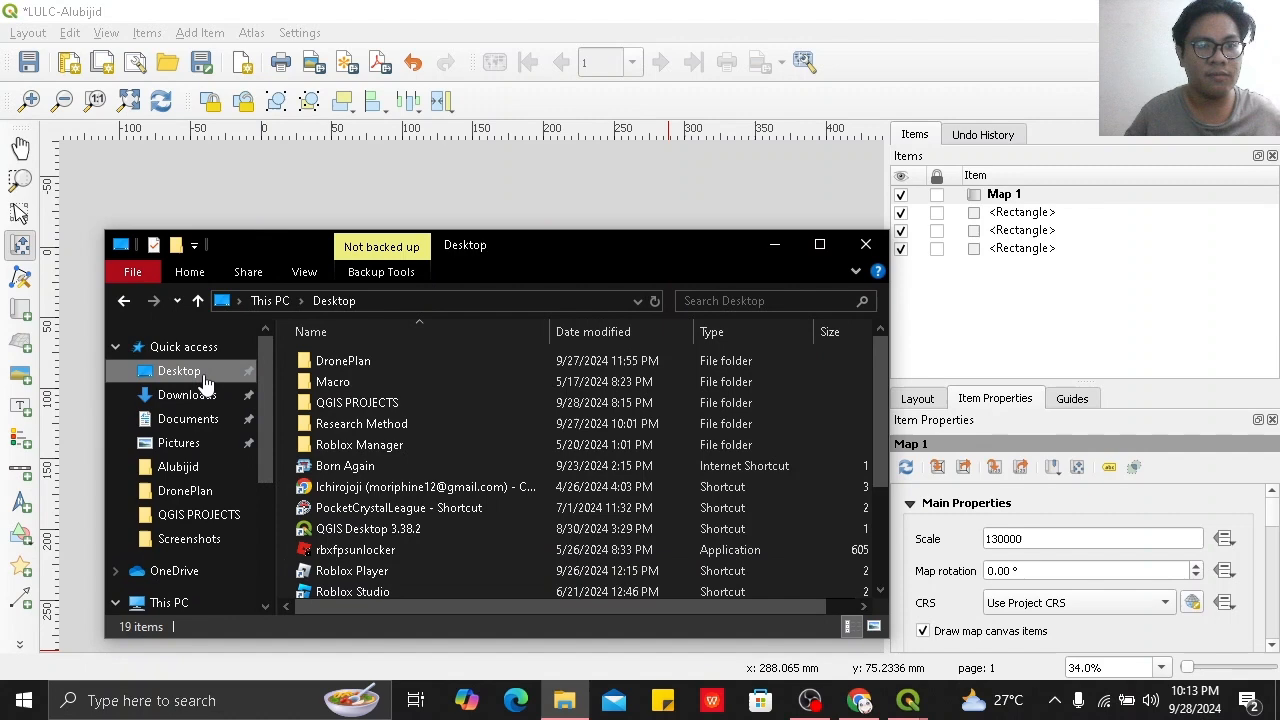
pyautogui.doubleClick(347, 403)
pyautogui.click(779, 247)
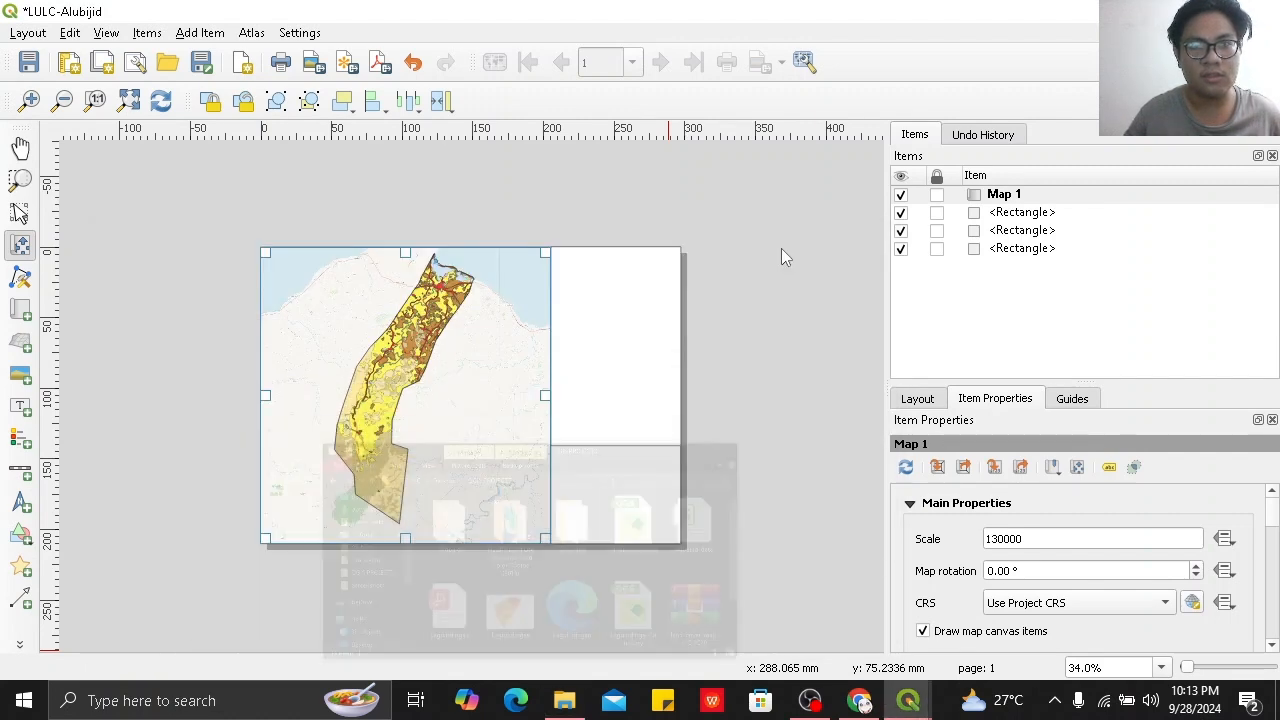
# Add an empty picture frame about 33 mm wide and 32 mm high near the top of the side column.
pyautogui.click(203, 34)
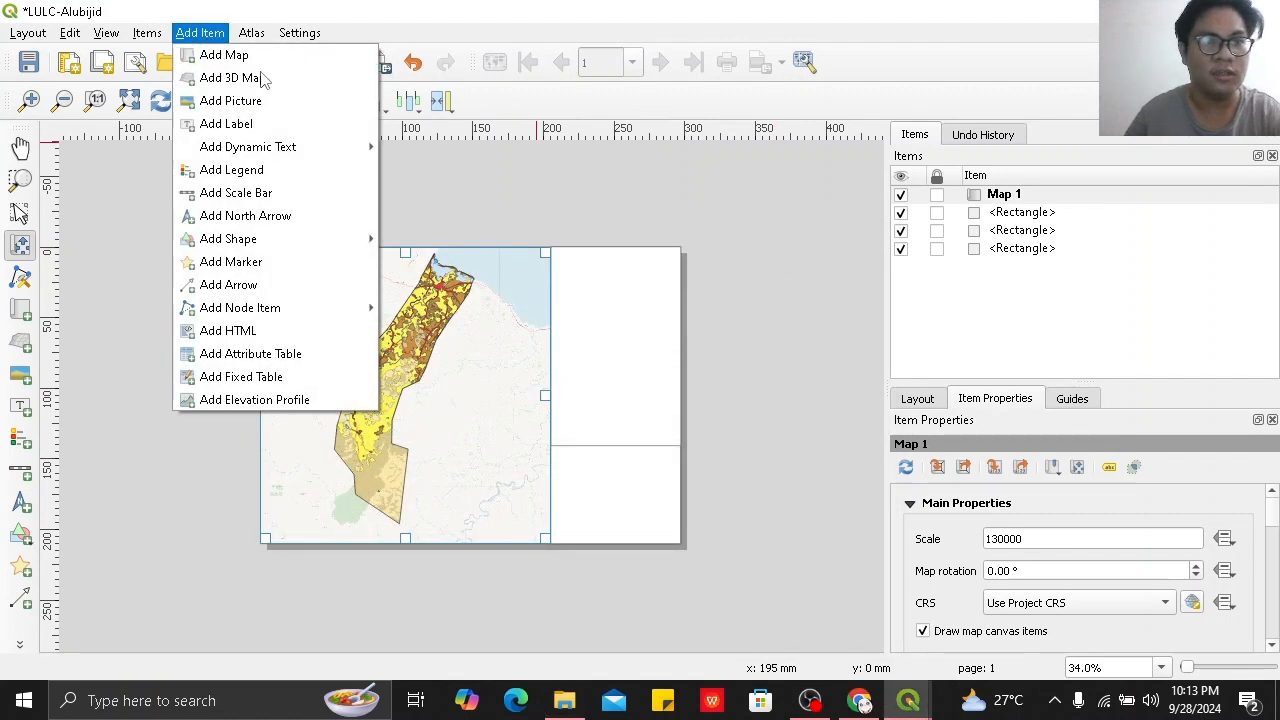
pyautogui.click(229, 97)
pyautogui.scroll(3, 563, 259)
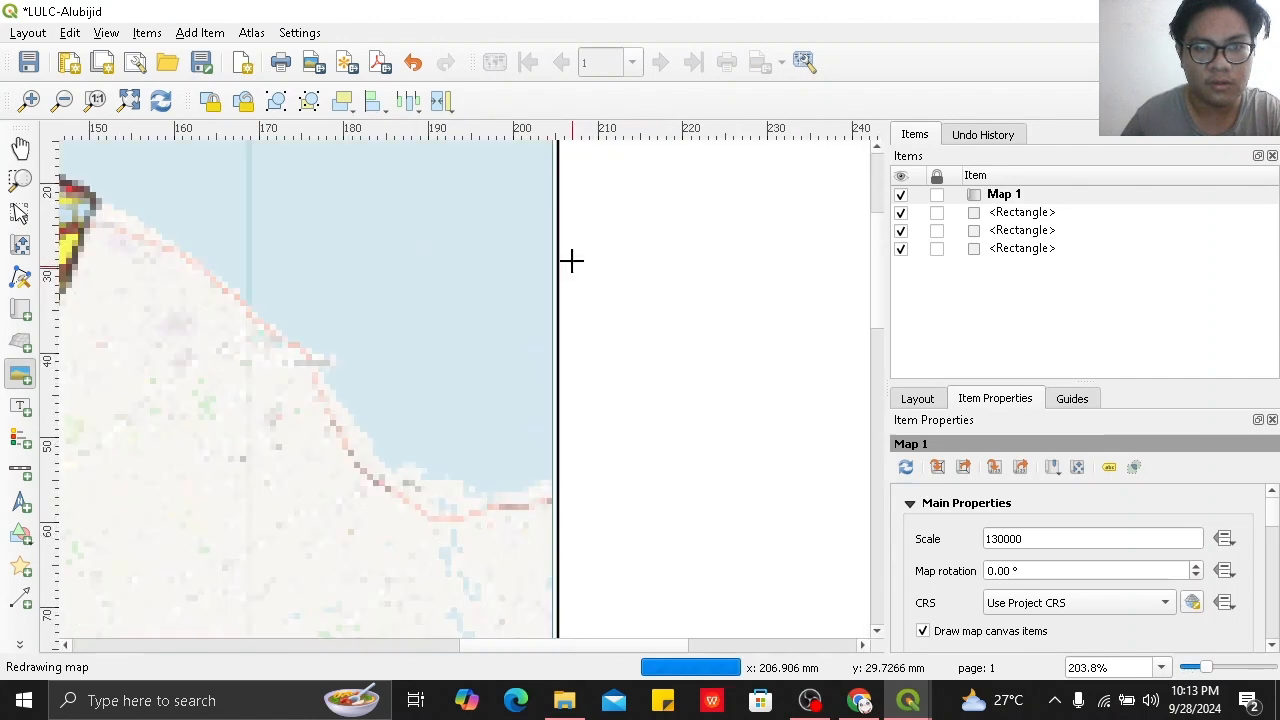
pyautogui.scroll(-2, 580, 240)
pyautogui.moveTo(532, 218); pyautogui.dragTo(672, 352)
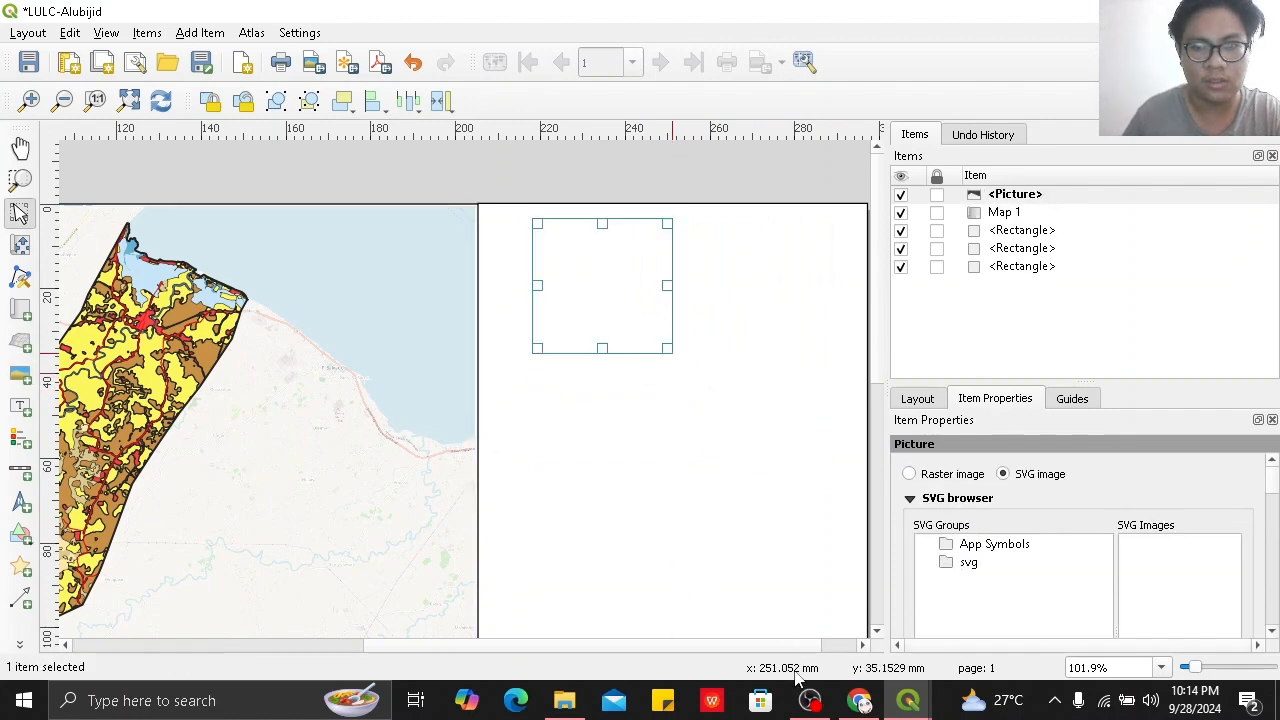
# Insert the Alubijid Logo image from the project's Alubijid folder and centre it at the top of the side column.
pyautogui.click(564, 700)
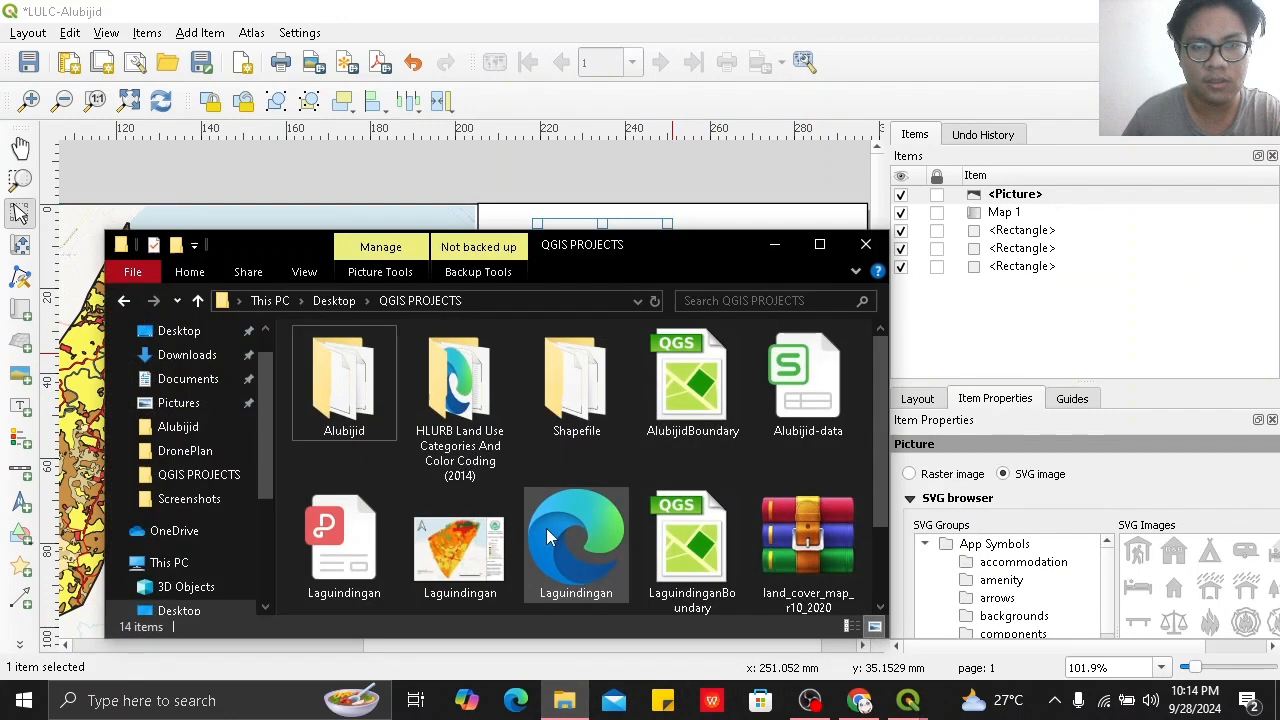
pyautogui.doubleClick(360, 395)
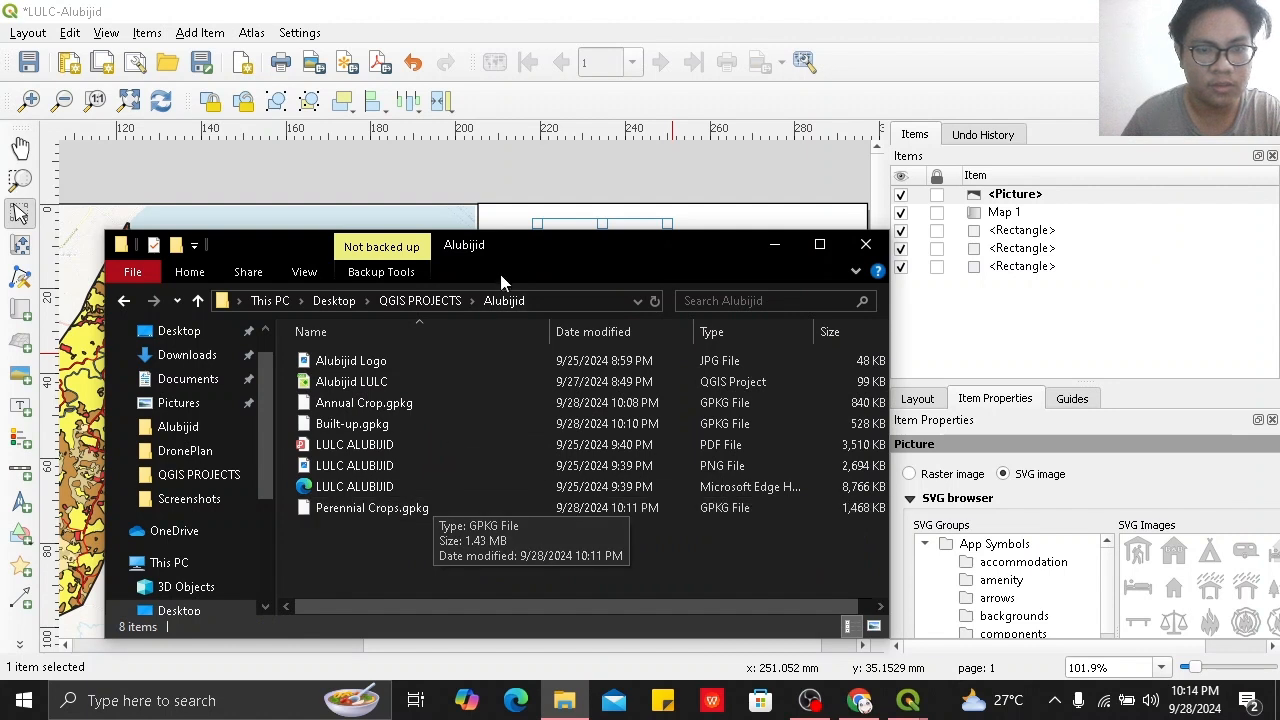
pyautogui.moveTo(517, 249); pyautogui.dragTo(511, 301)
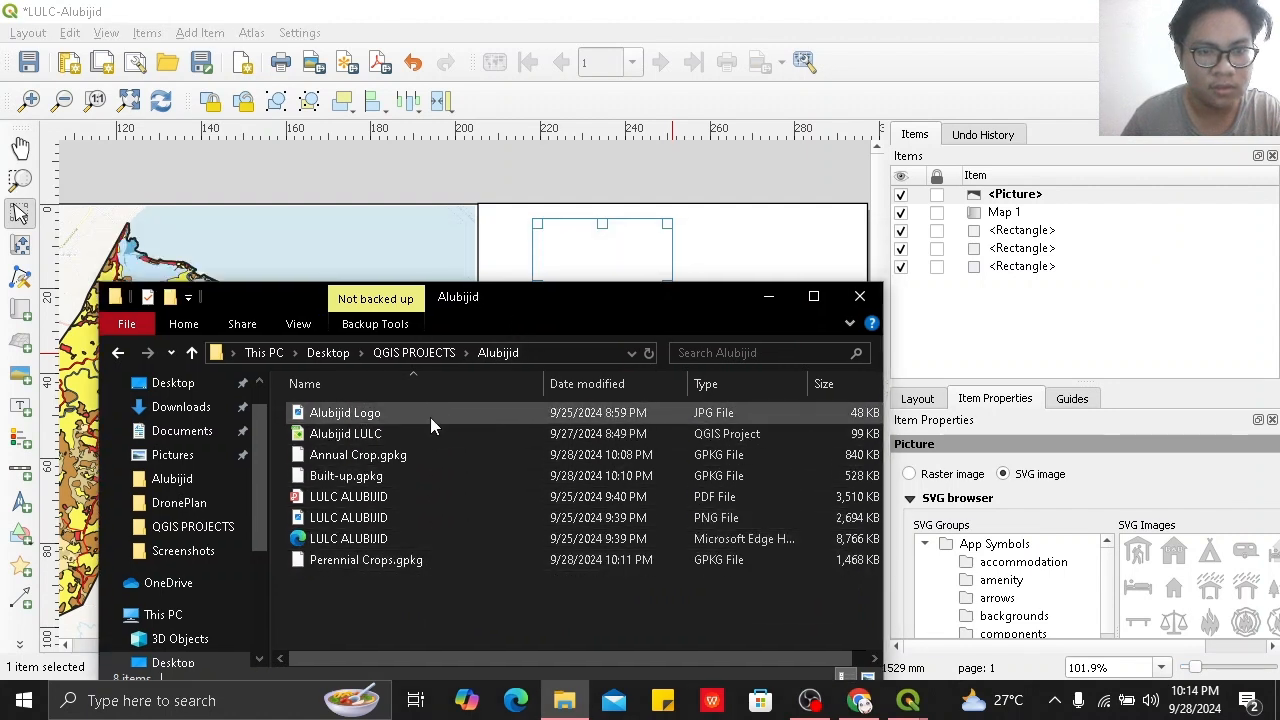
pyautogui.moveTo(429, 412); pyautogui.dragTo(649, 287)
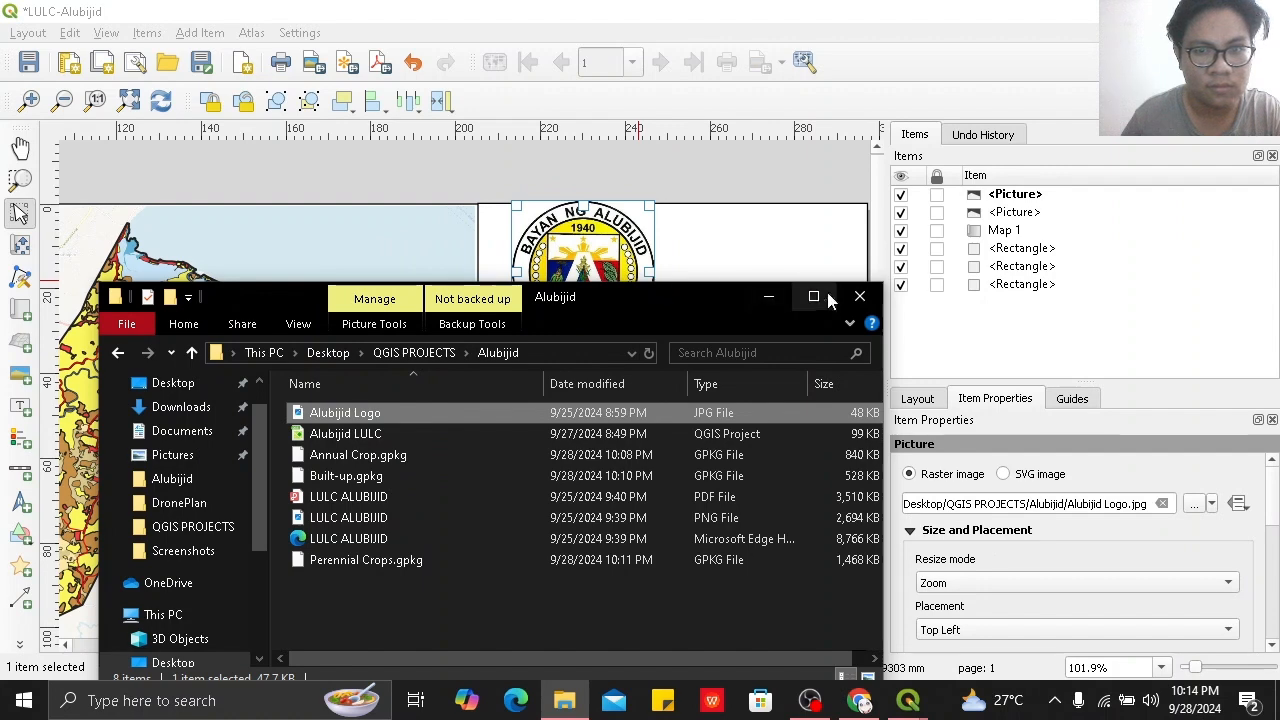
pyautogui.click(859, 296)
pyautogui.moveTo(571, 286); pyautogui.dragTo(664, 306)
pyautogui.click(708, 450)
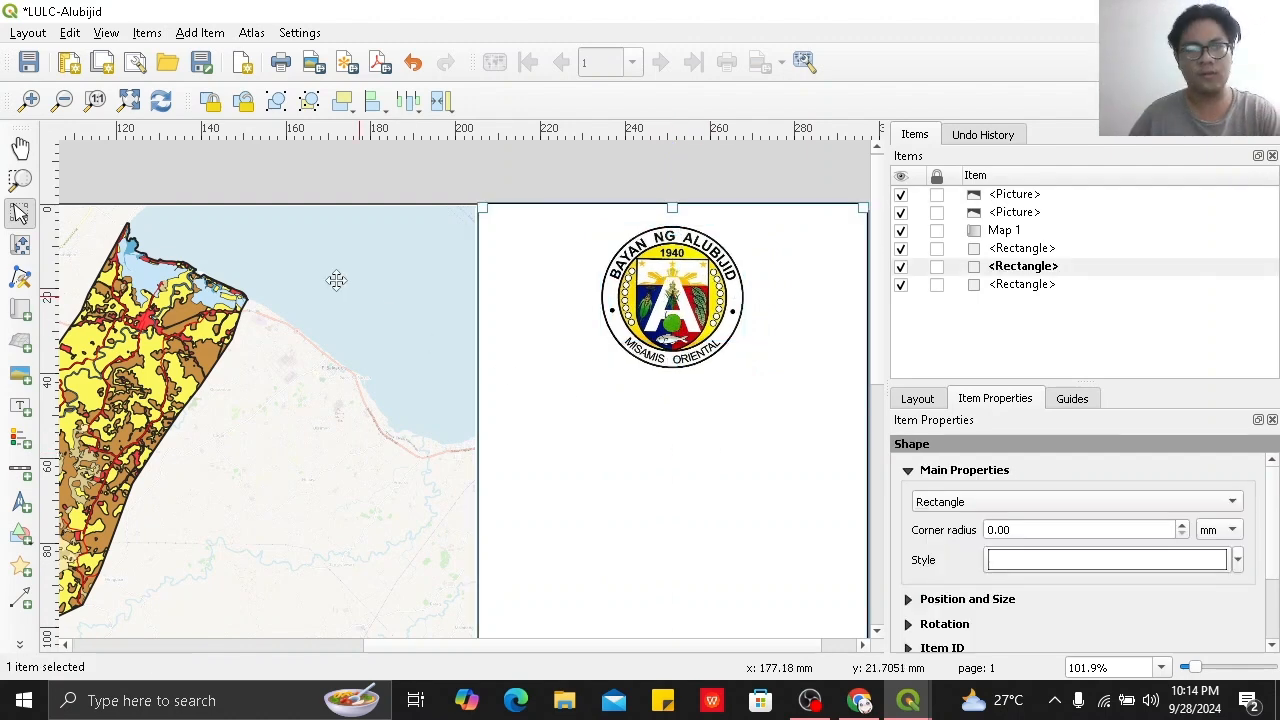
# Add a label about 78 mm wide and 21 mm high directly below the logo.
pyautogui.click(200, 33)
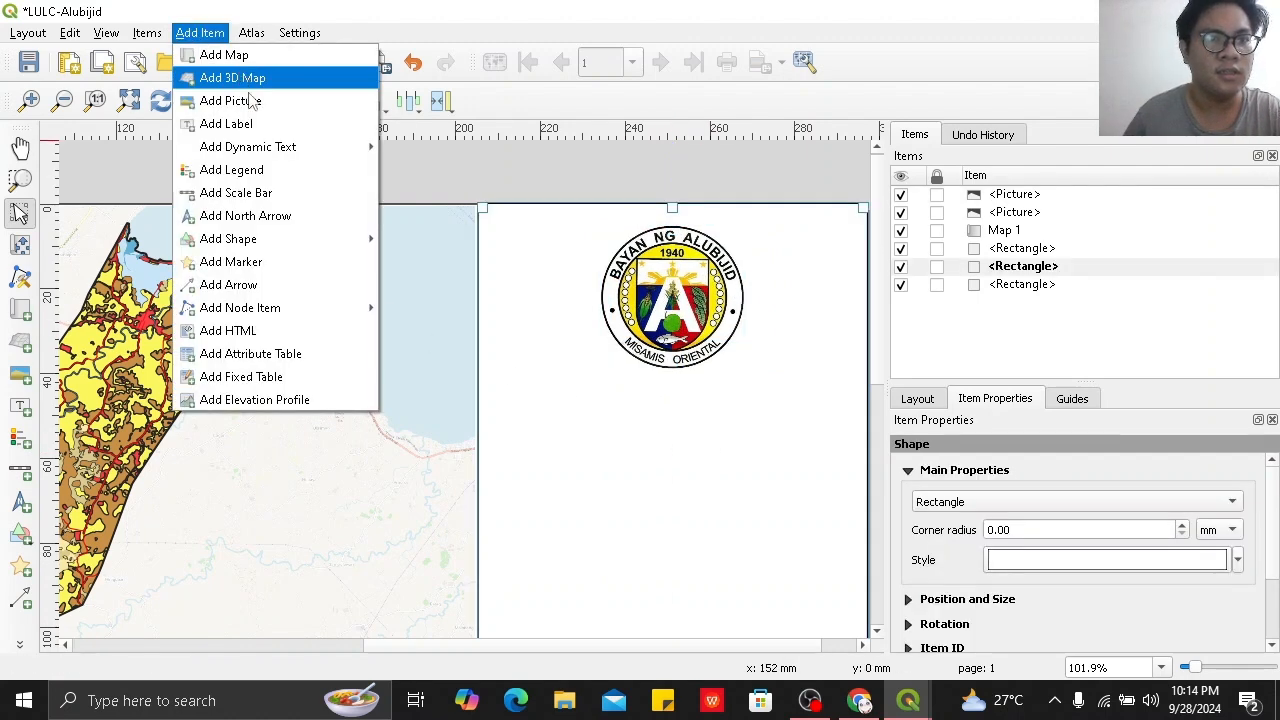
pyautogui.click(232, 123)
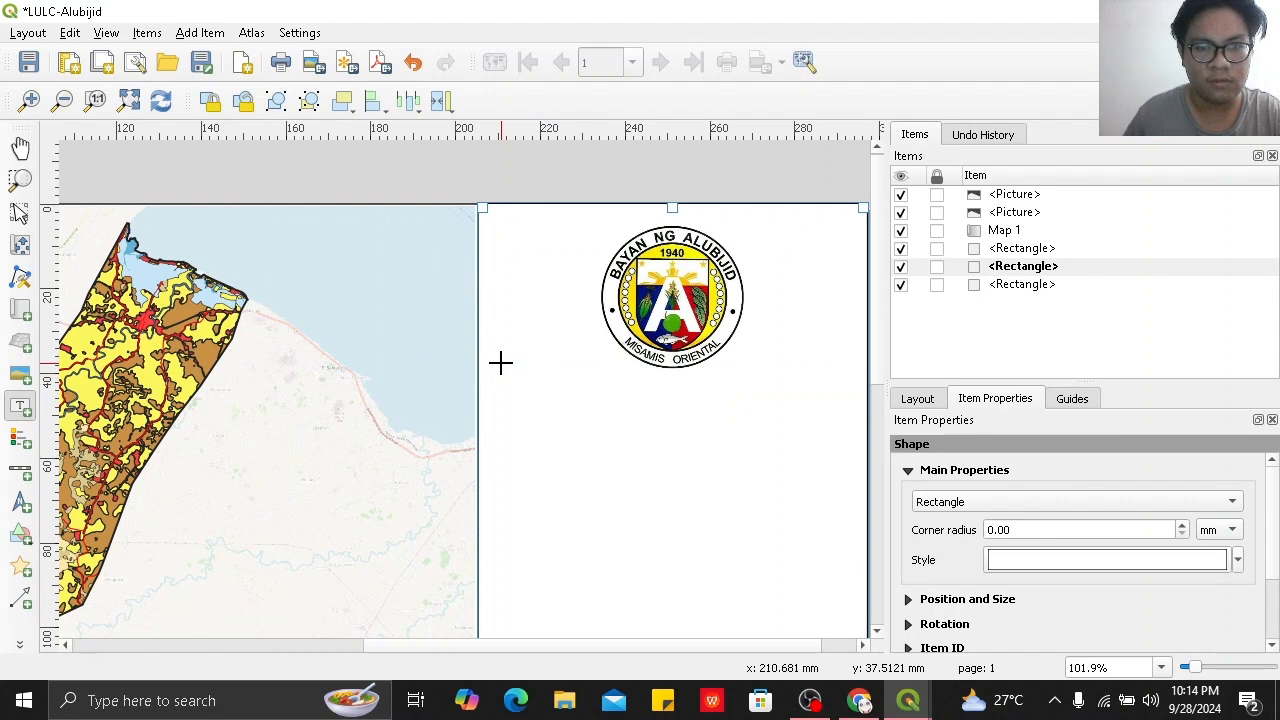
pyautogui.moveTo(506, 368)
pyautogui.mouseDown()
pyautogui.moveTo(731, 446)
pyautogui.moveTo(838, 459)
pyautogui.mouseUp()
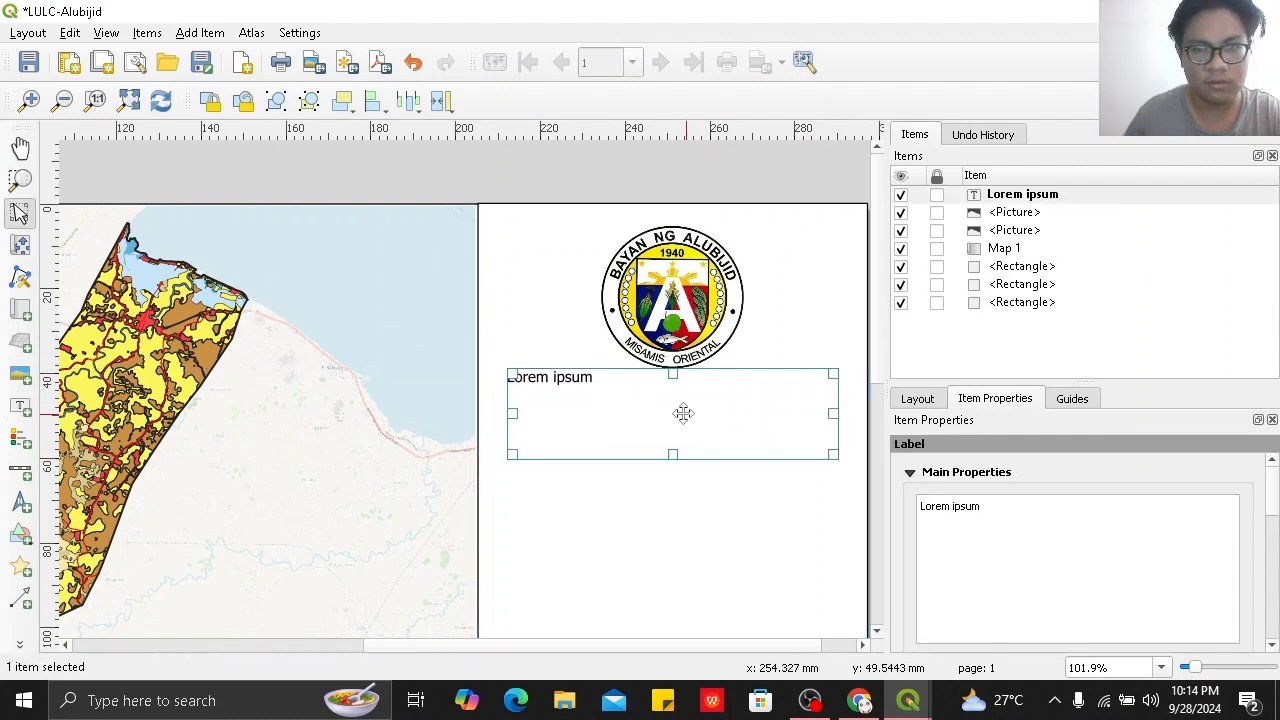
# Replace the label's placeholder text with "Republic of the Philippines" and "Municipality of Alubijid" on two lines, centring both with leading spaces.
pyautogui.moveTo(991, 515); pyautogui.dragTo(911, 509)
pyautogui.write('Rep')
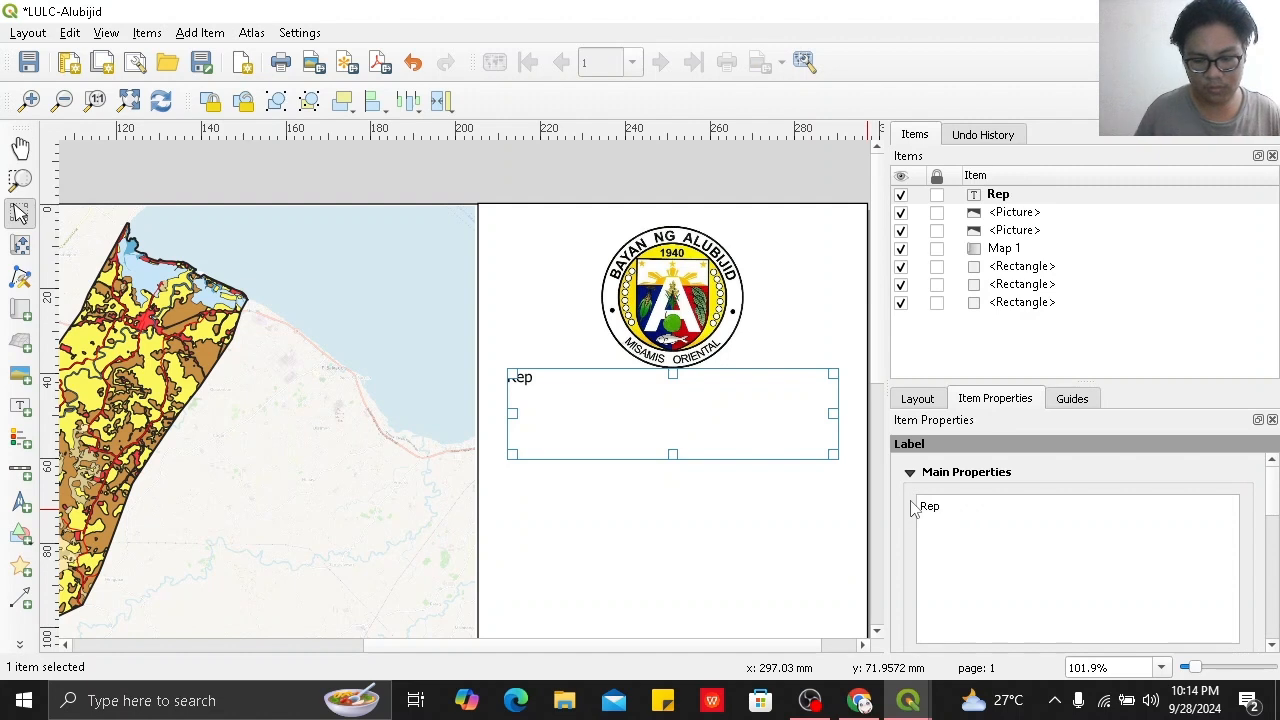
pyautogui.write('ublic ')
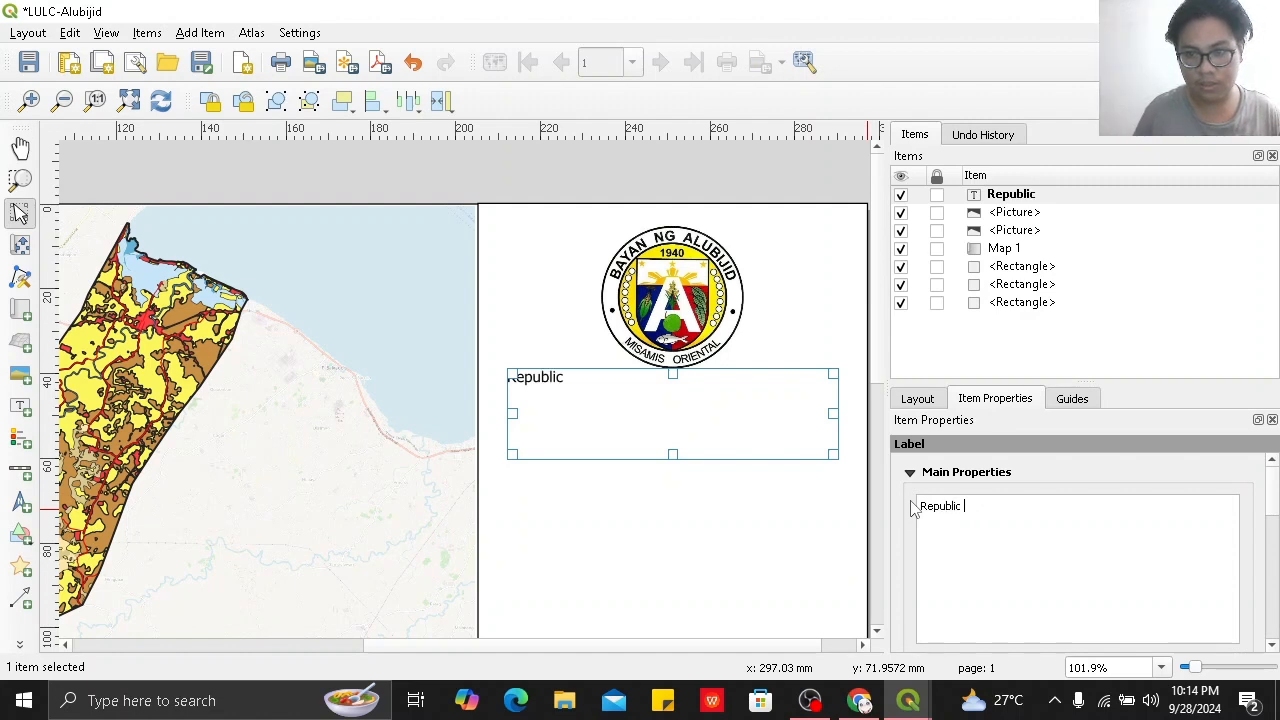
pyautogui.write('of the')
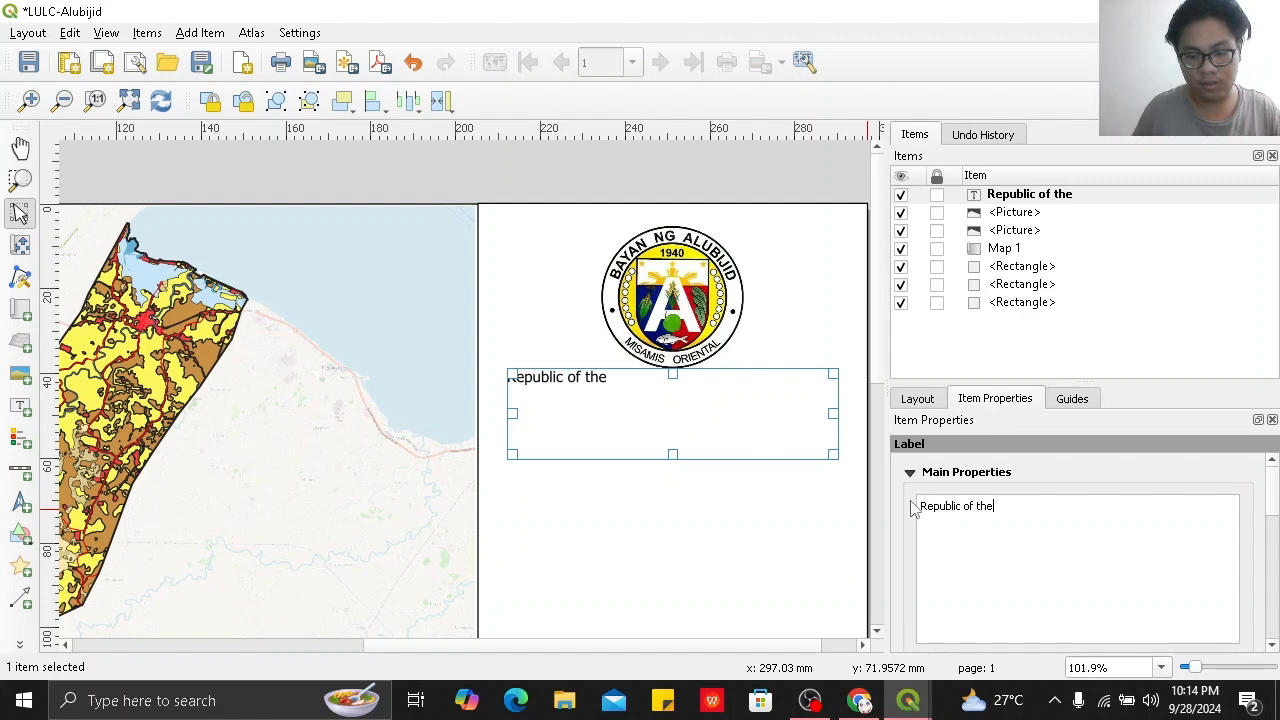
pyautogui.write(' Philippine')
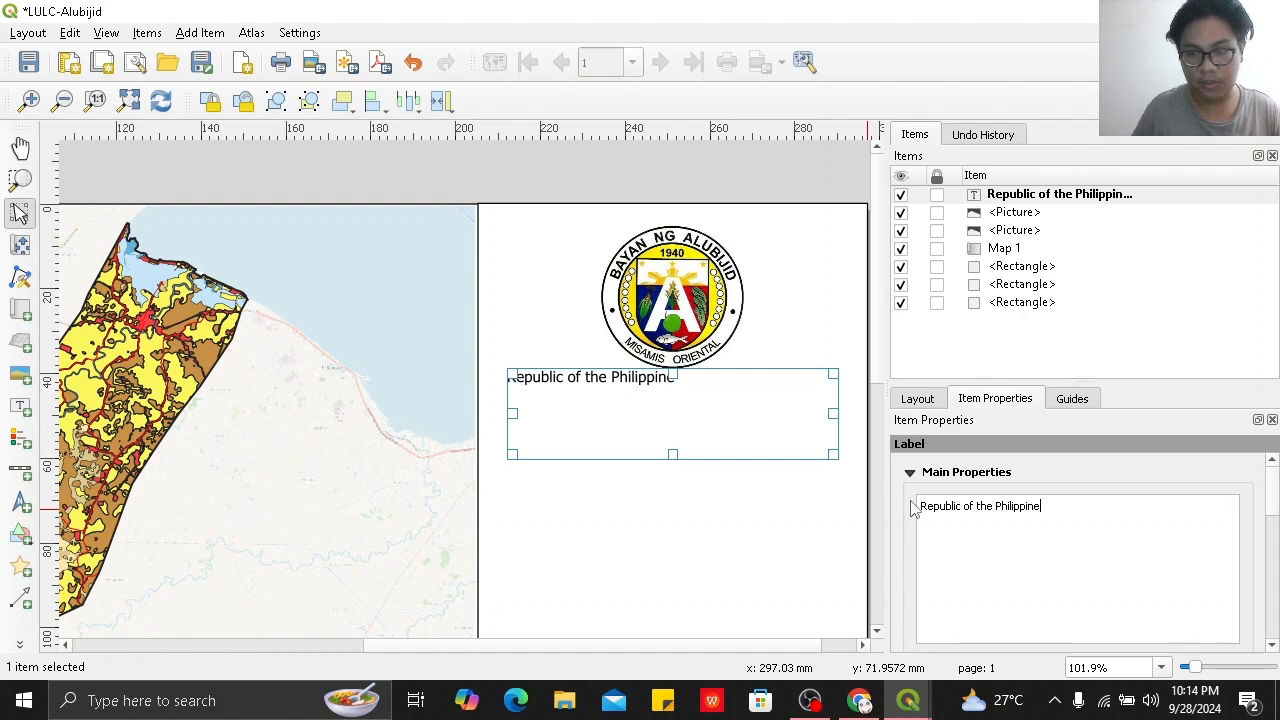
pyautogui.write('s                 ')
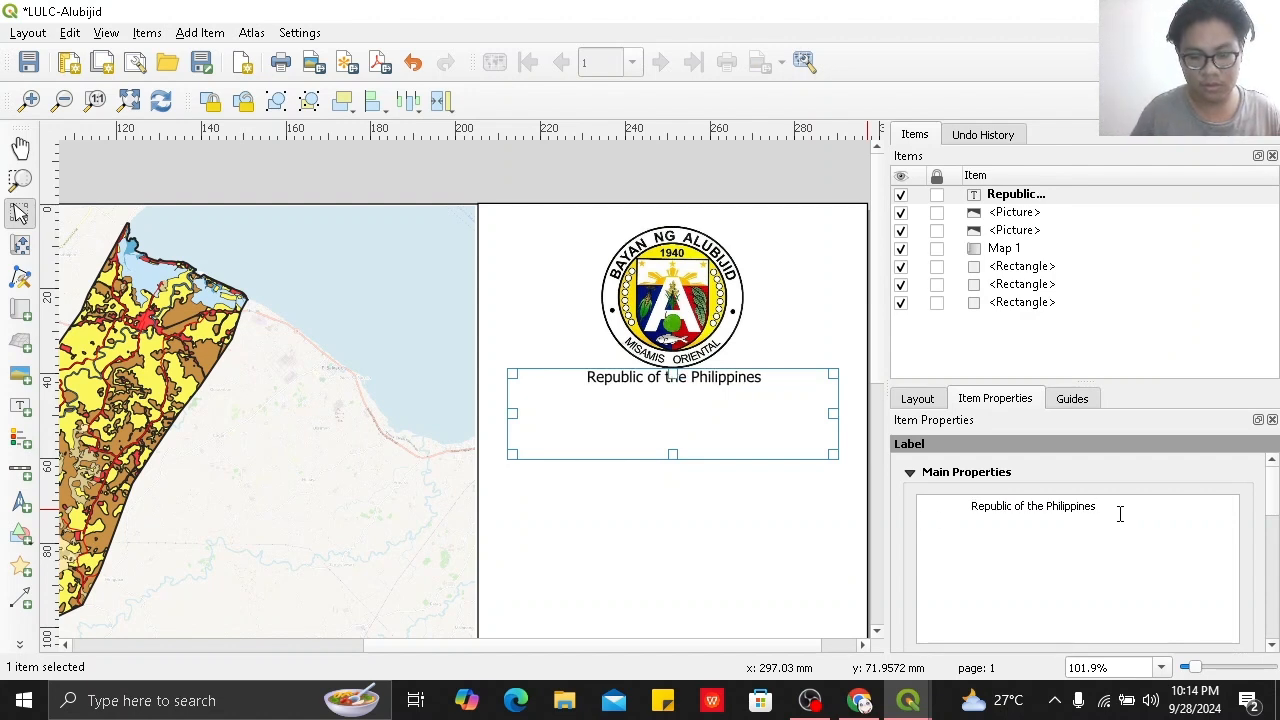
pyautogui.write(' nic')
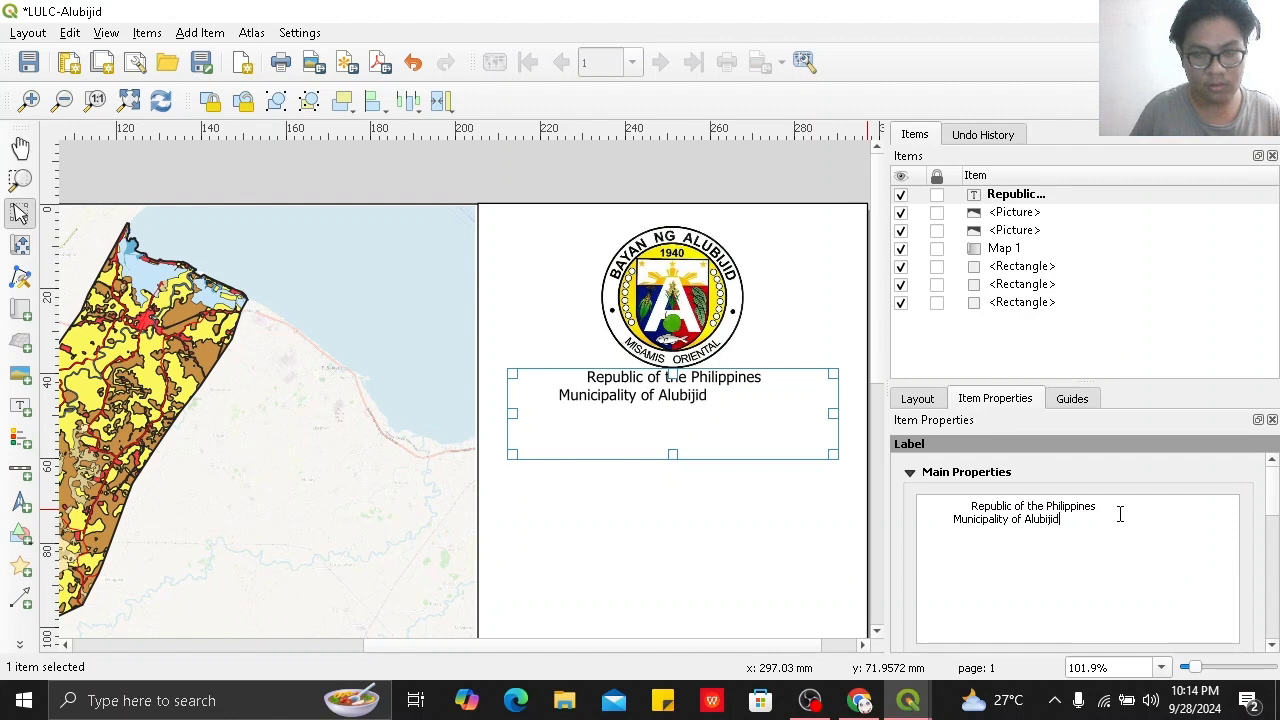
pyautogui.click(948, 520)
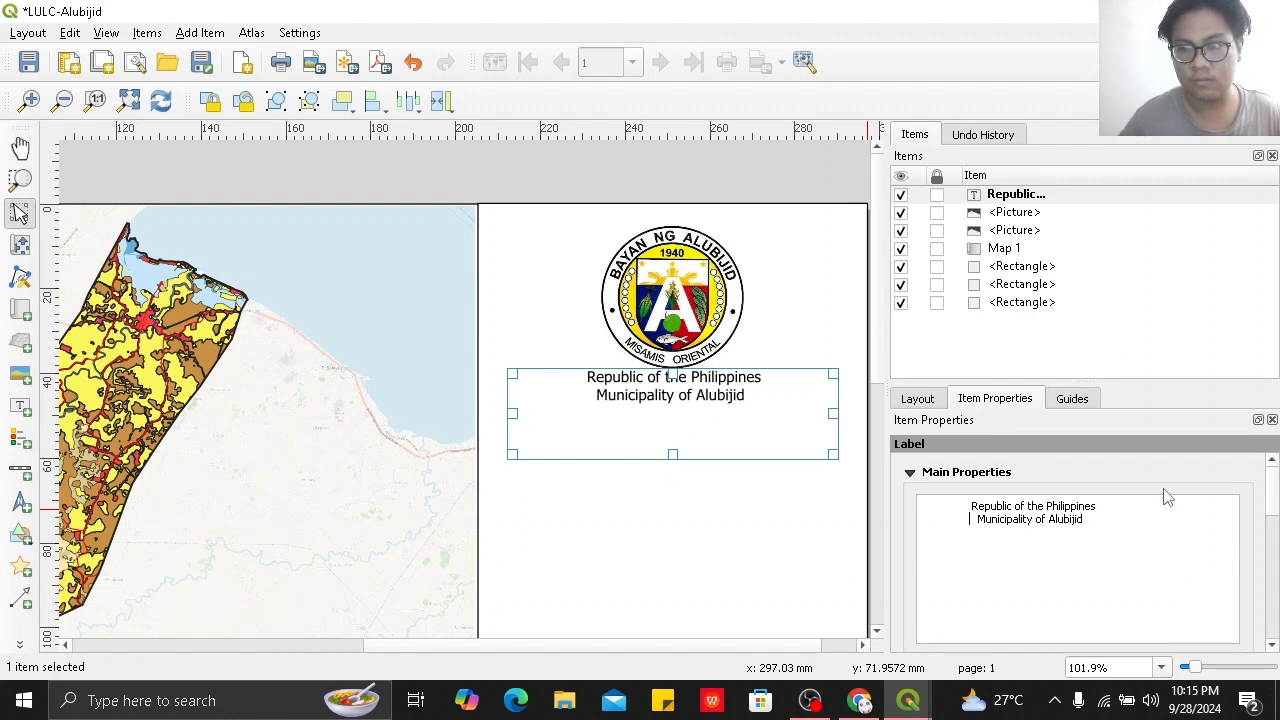
pyautogui.scroll(-5, 1090, 462)
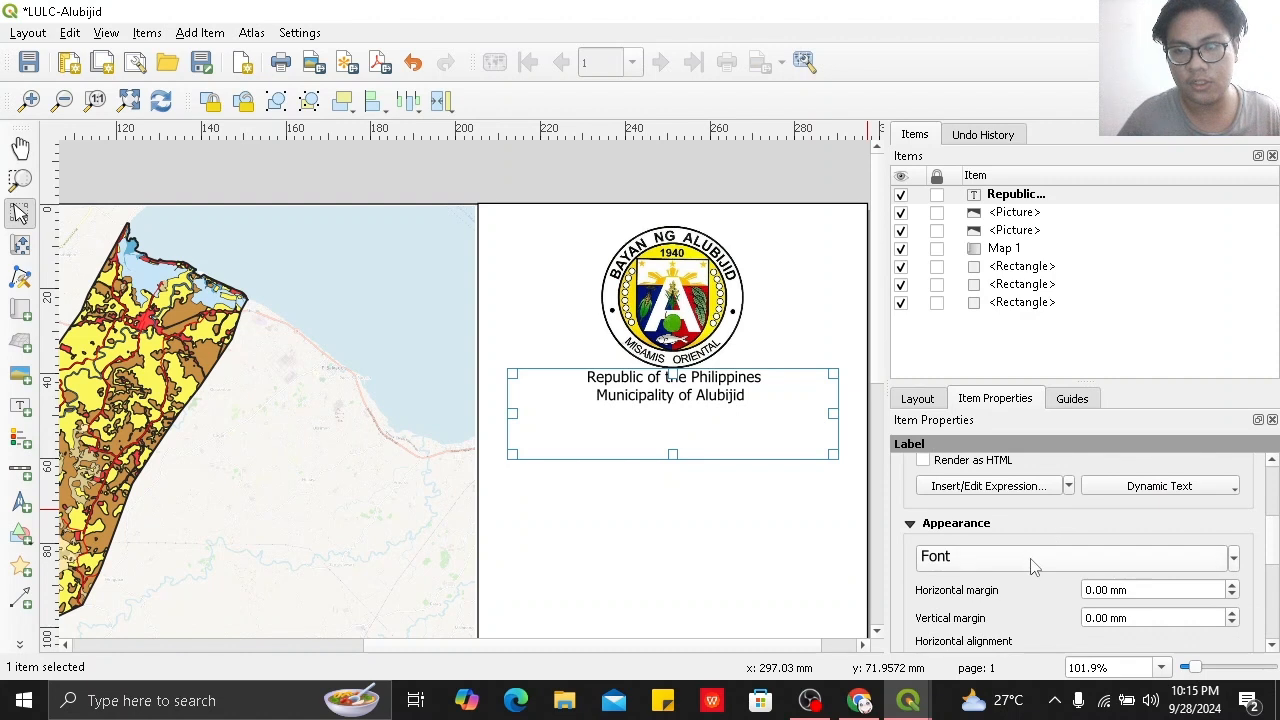
pyautogui.click(1048, 560)
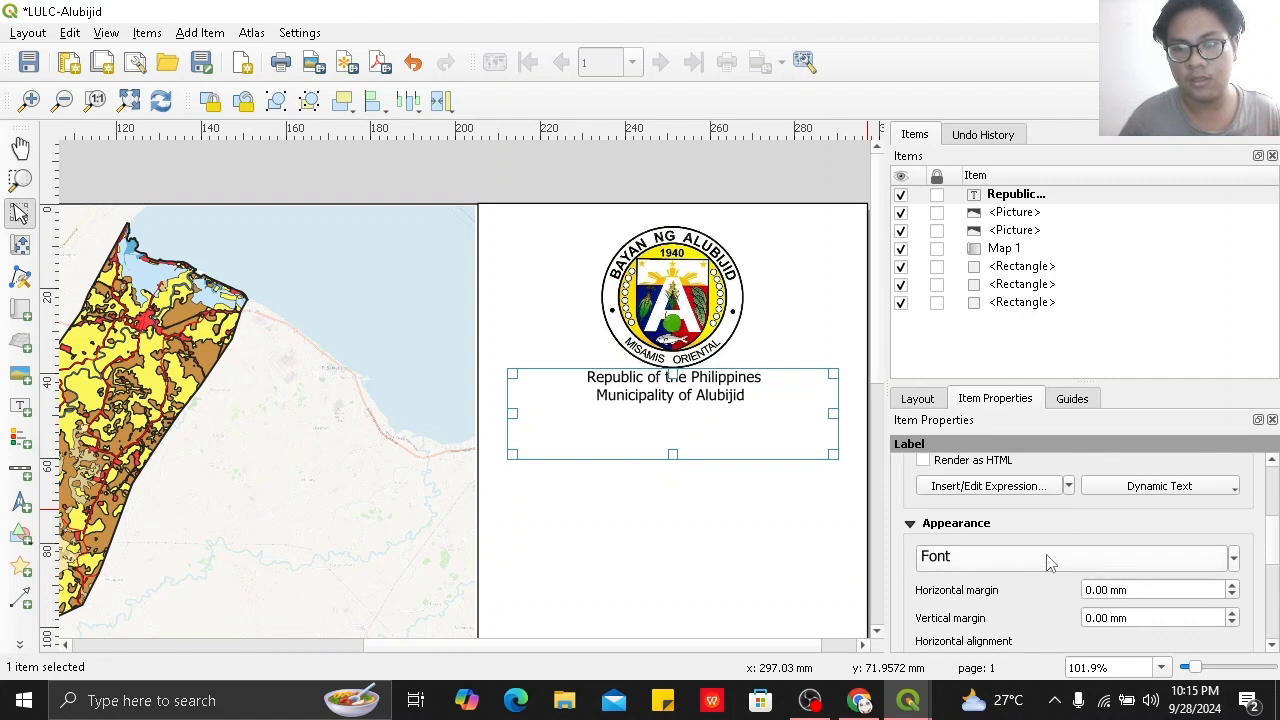
pyautogui.click(1272, 420)
# Shrink the two-line heading label to about 9 mm high and place it just below the logo.
pyautogui.click(766, 526)
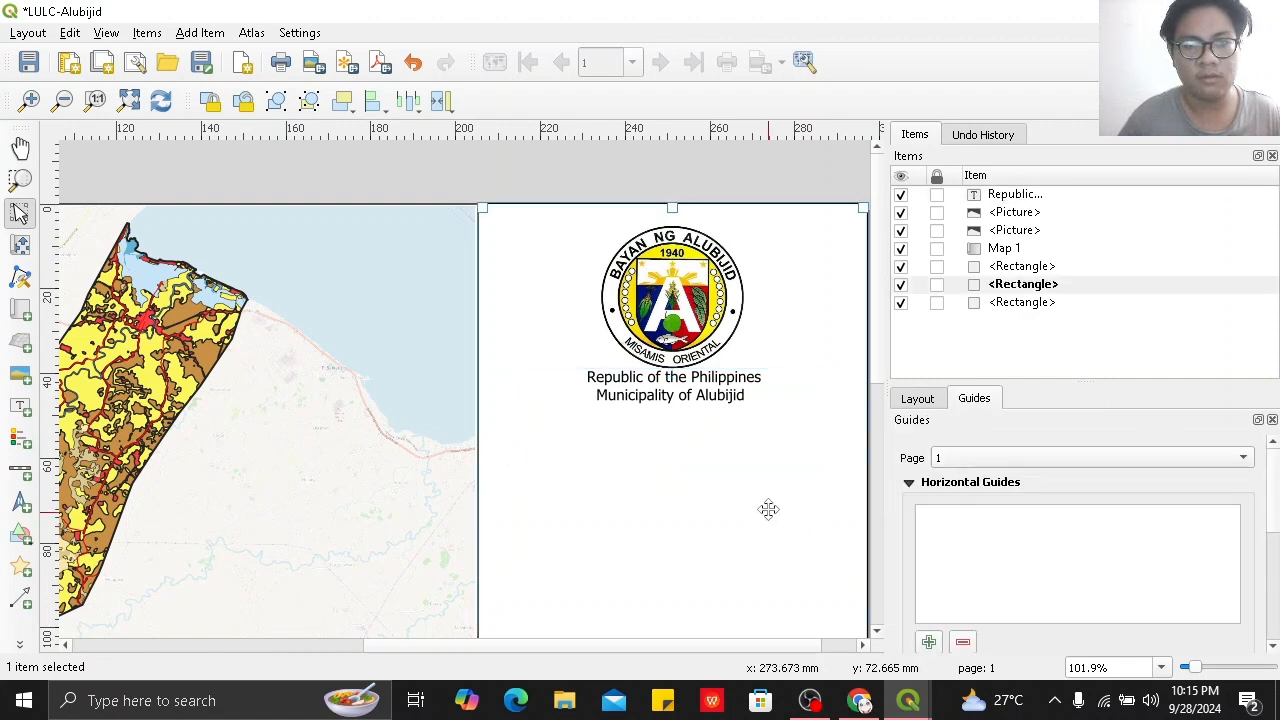
pyautogui.click(714, 397)
pyautogui.moveTo(671, 451); pyautogui.dragTo(716, 408)
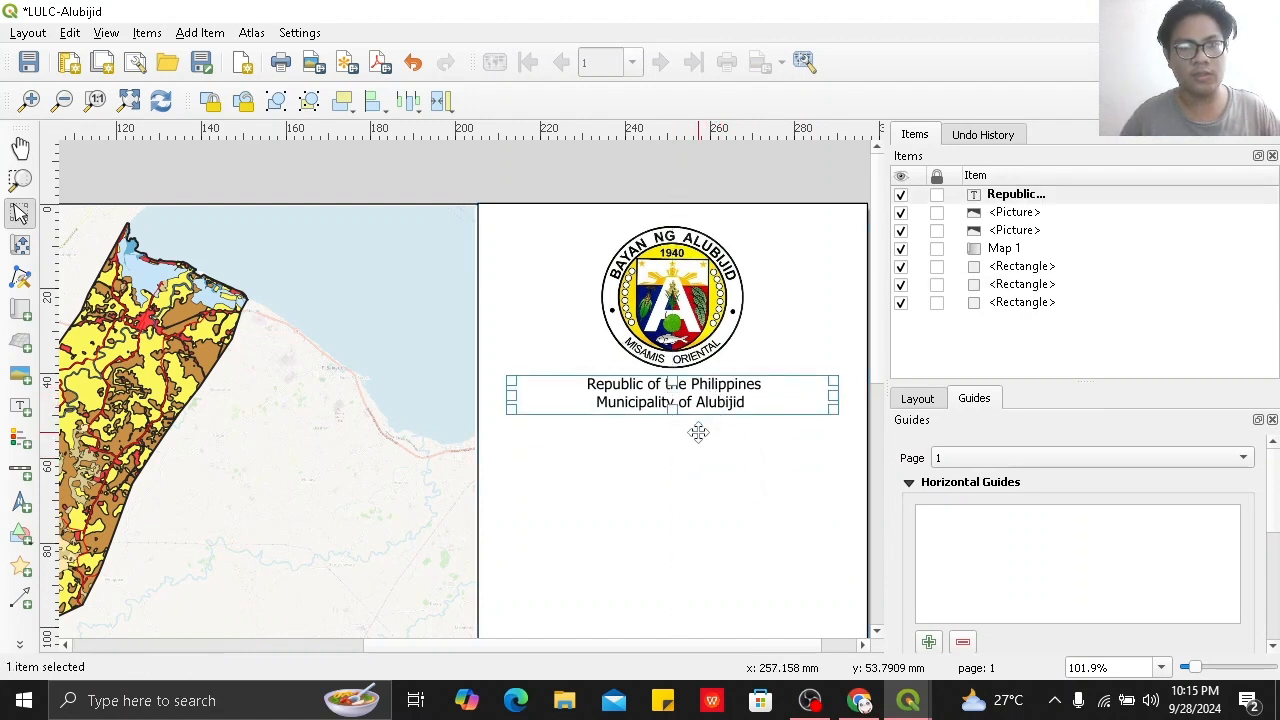
# Add a label about 80 mm wide and 25 mm high directly below the municipality heading.
pyautogui.click(205, 32)
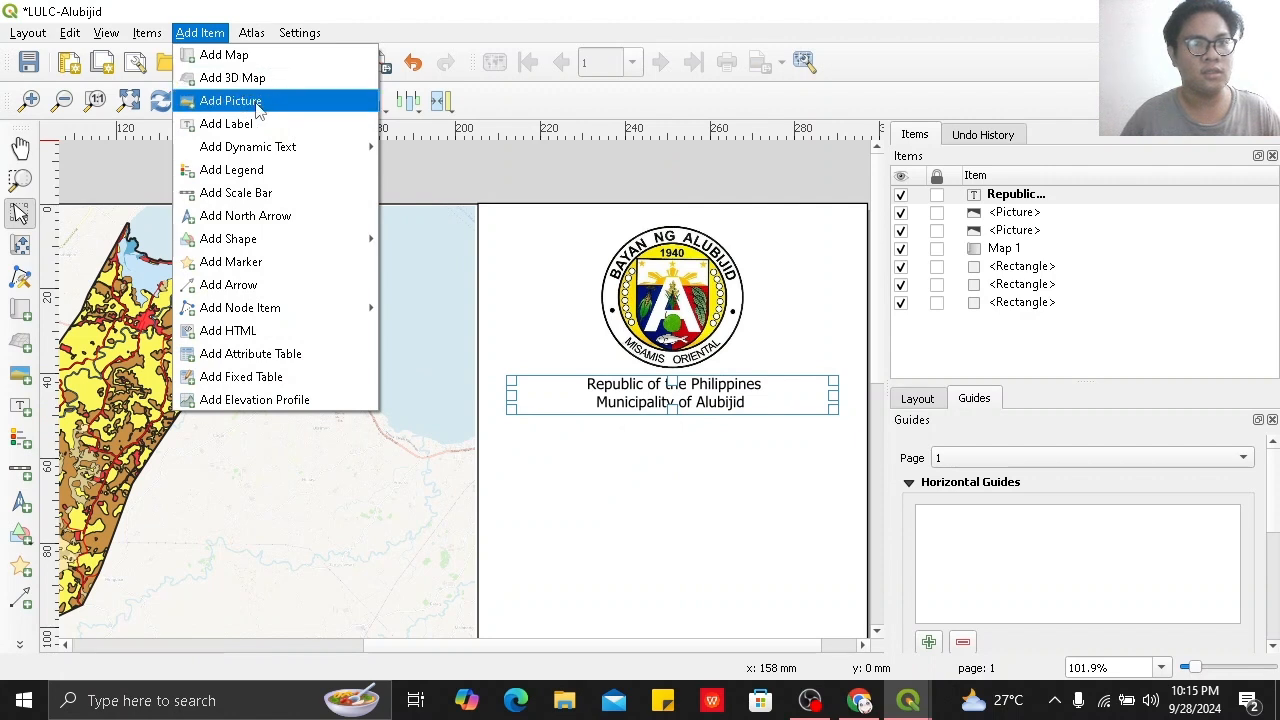
pyautogui.click(240, 123)
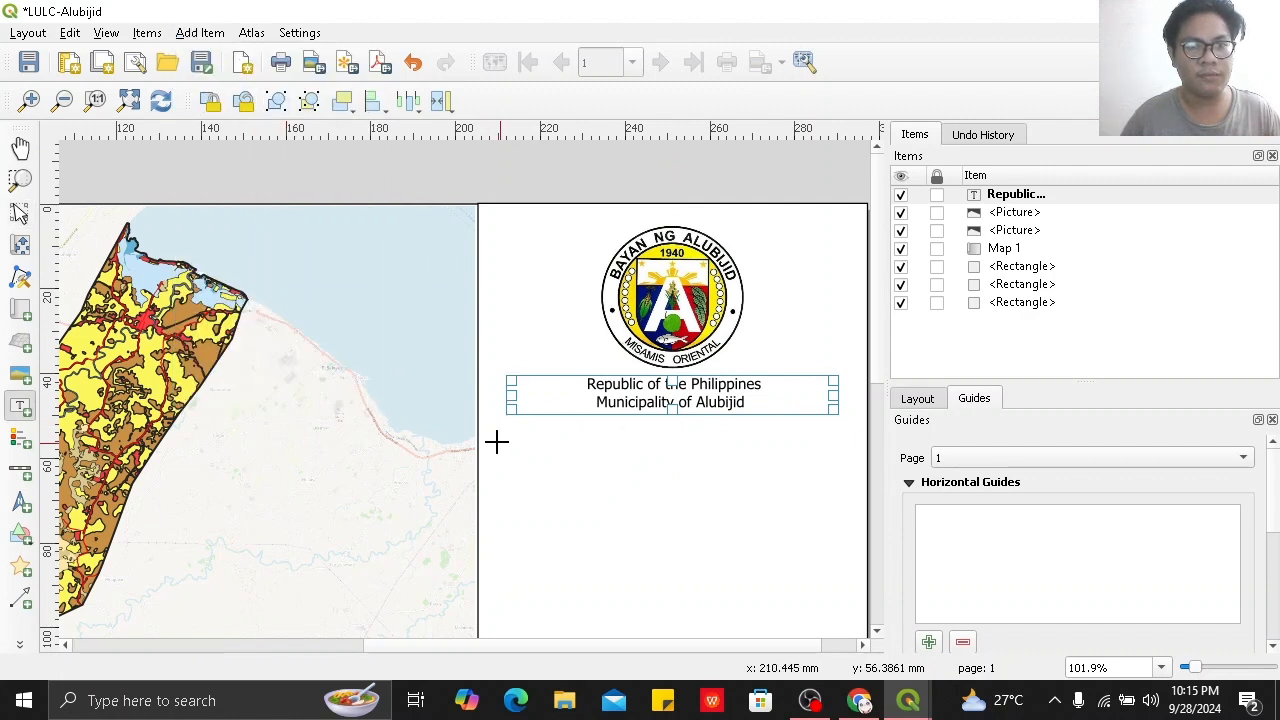
pyautogui.moveTo(497, 418); pyautogui.dragTo(838, 520)
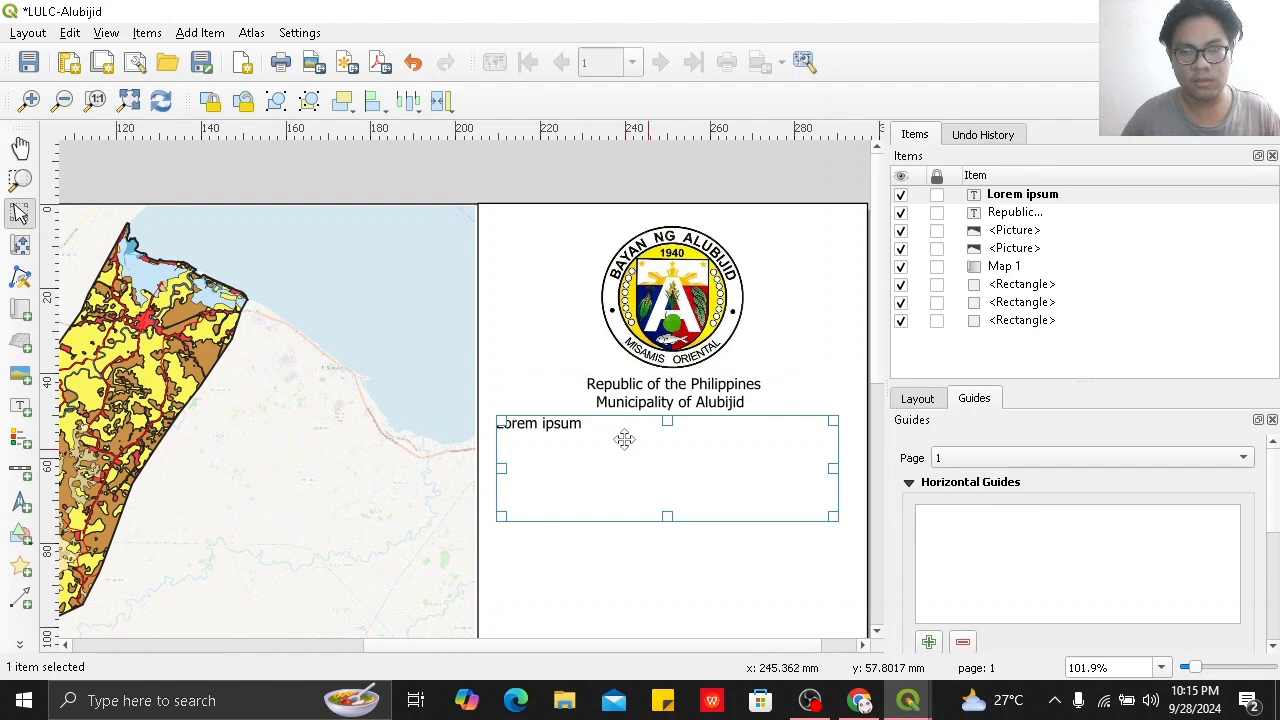
pyautogui.scroll(-2, 1018, 568)
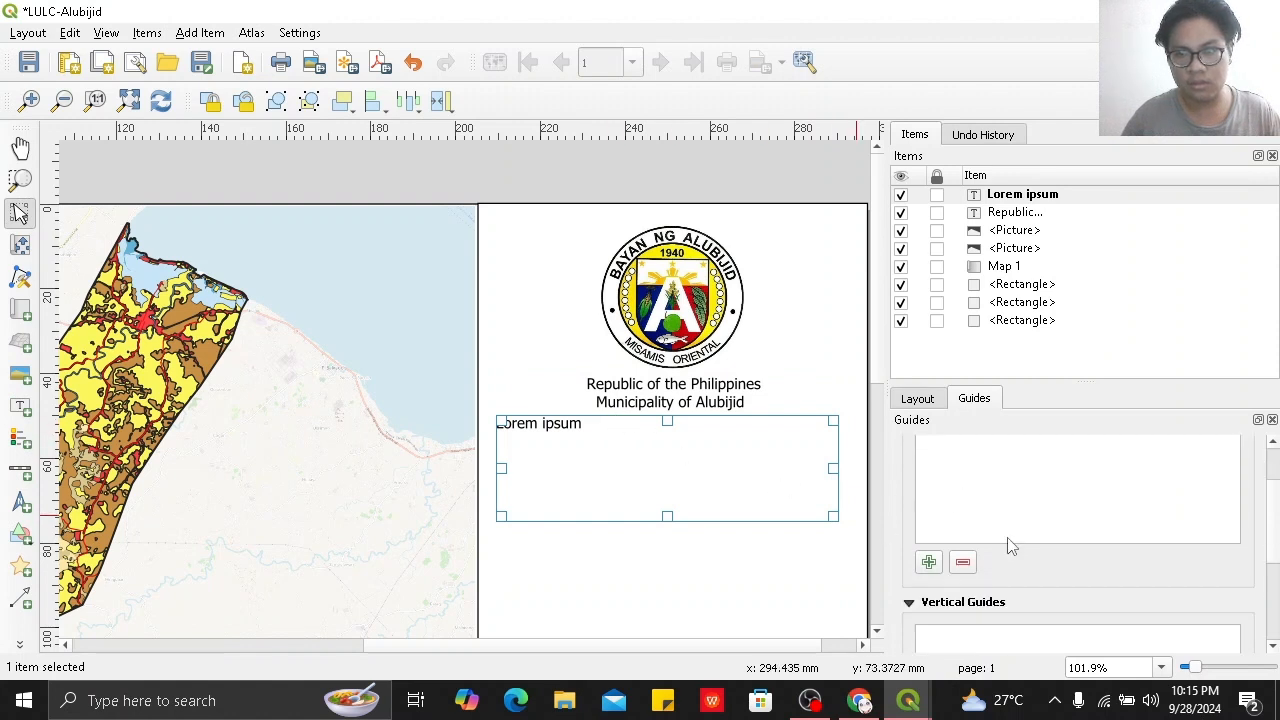
pyautogui.scroll(2, 1006, 540)
pyautogui.scroll(-2, 938, 484)
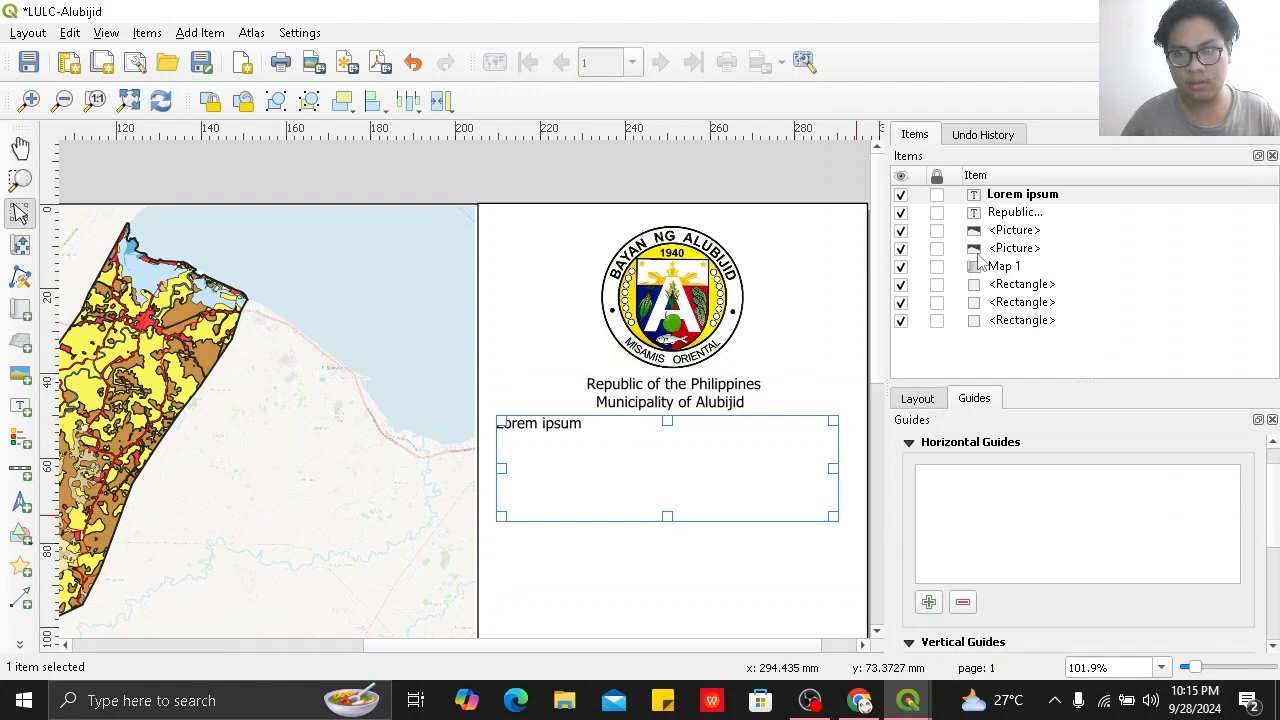
pyautogui.doubleClick(1030, 197)
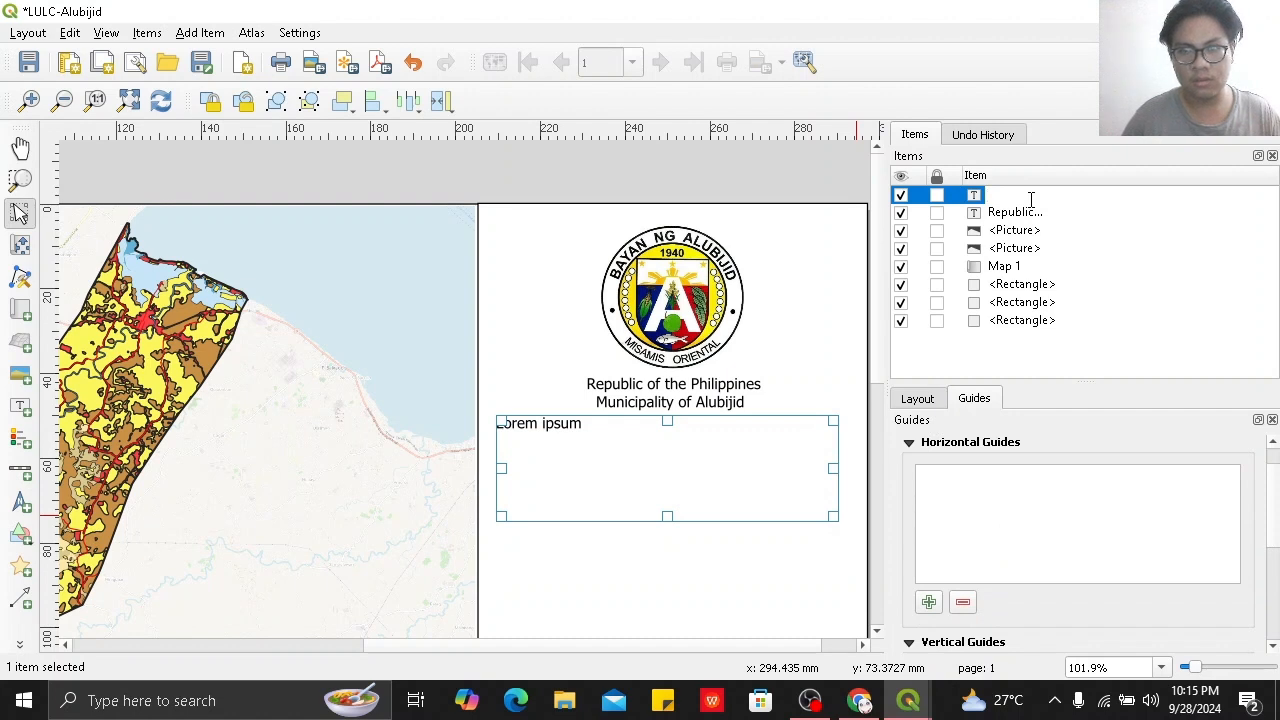
pyautogui.rightClick(1040, 196)
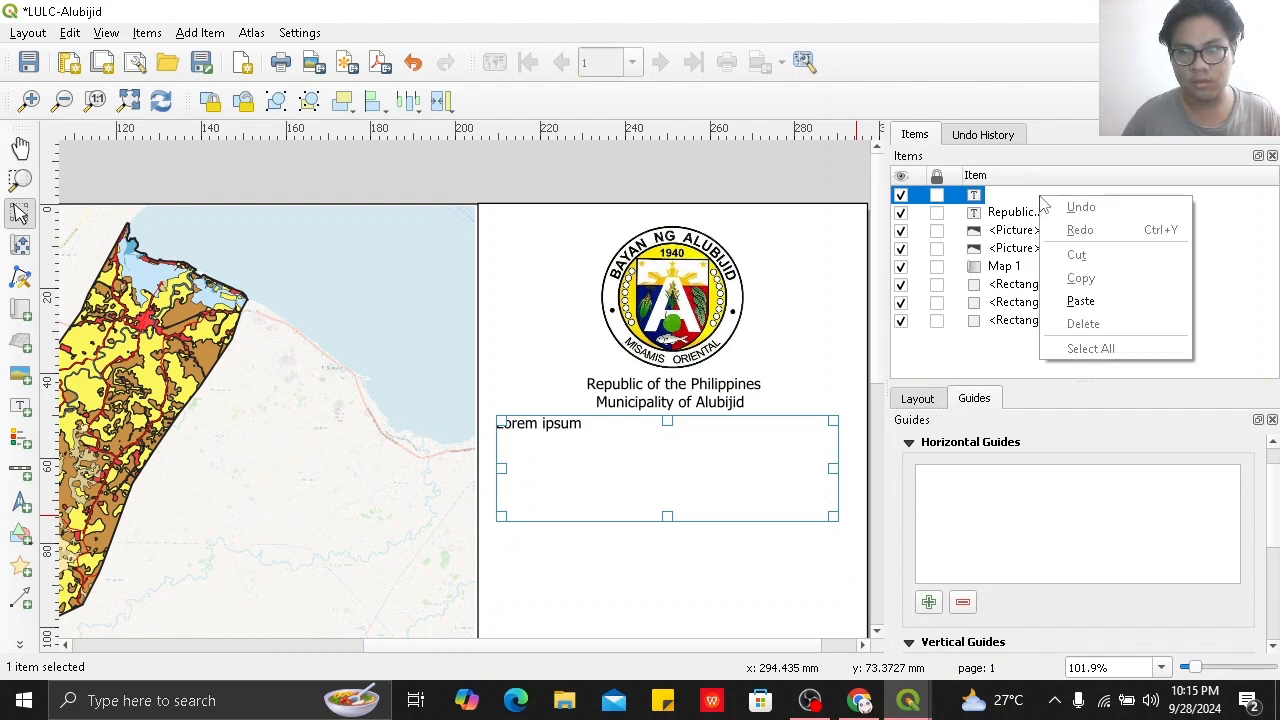
pyautogui.click(983, 352)
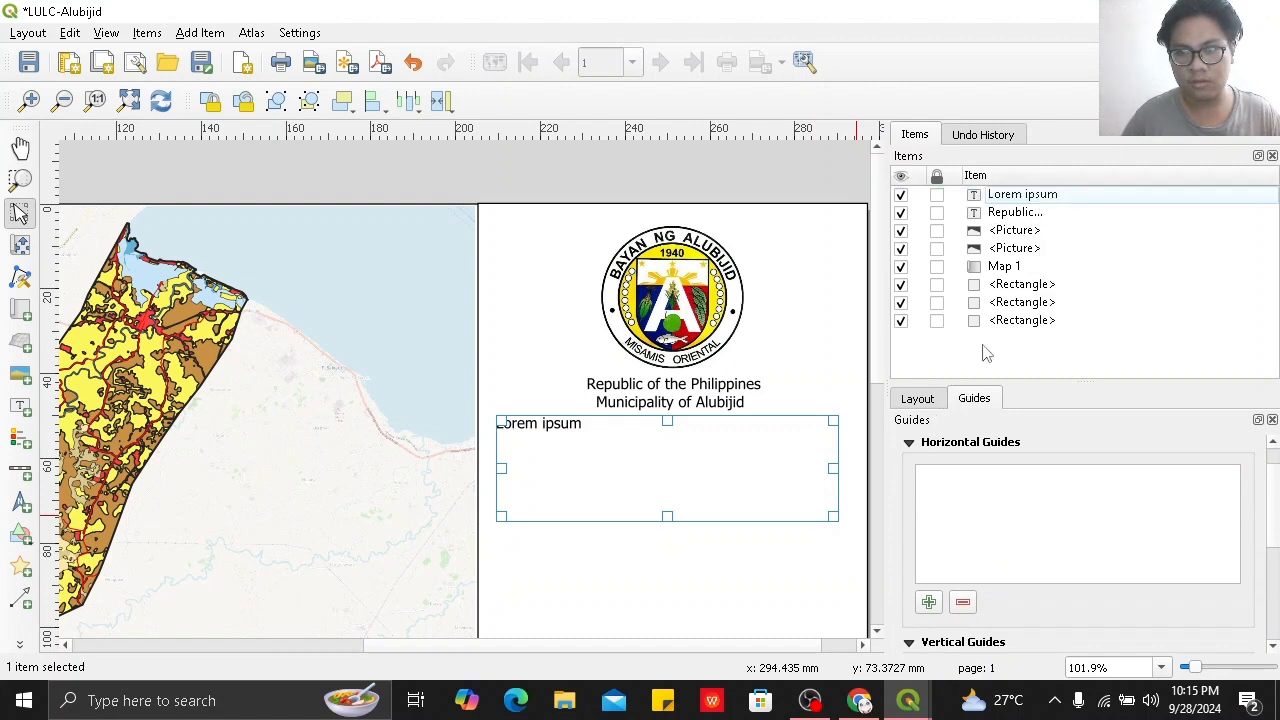
# Set the new label's text to "Land Use and Land Cover Map", centred with leading spaces, and shrink its frame around that line.
pyautogui.rightClick(1030, 197)
pyautogui.click(1074, 231)
pyautogui.click(1022, 512)
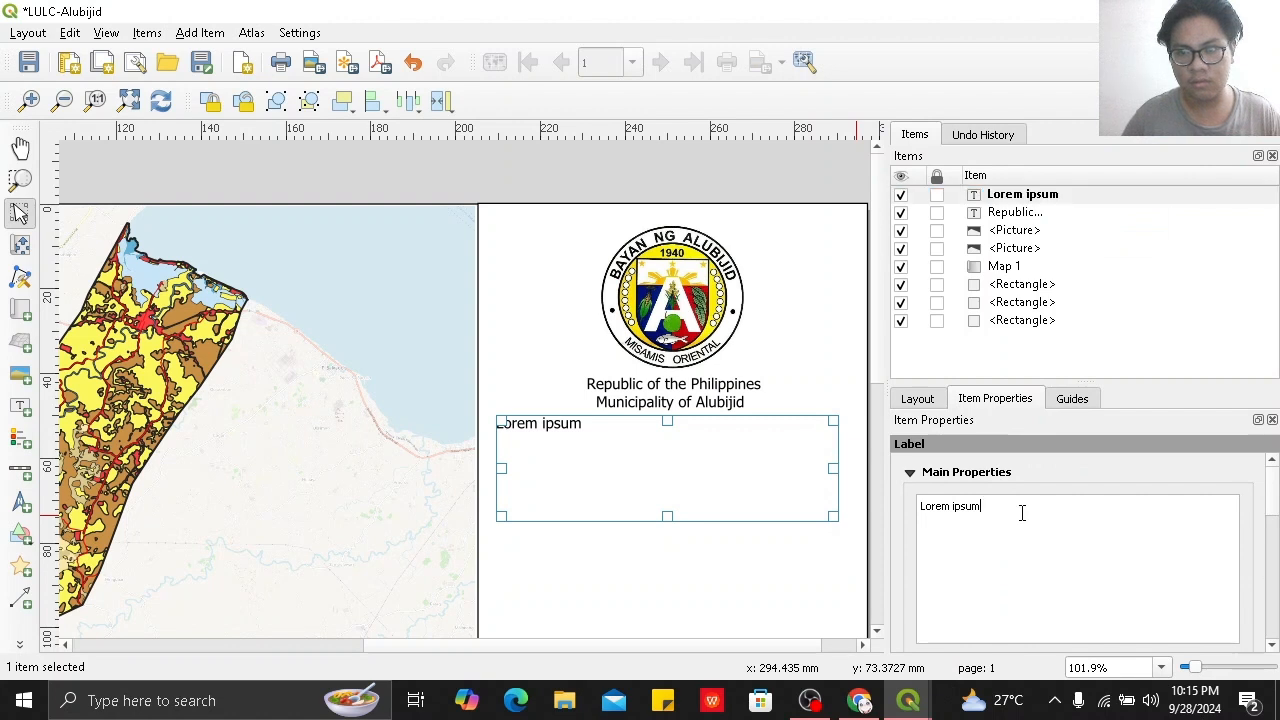
pyautogui.hotkey('ctrl', 'a')
pyautogui.write('L')
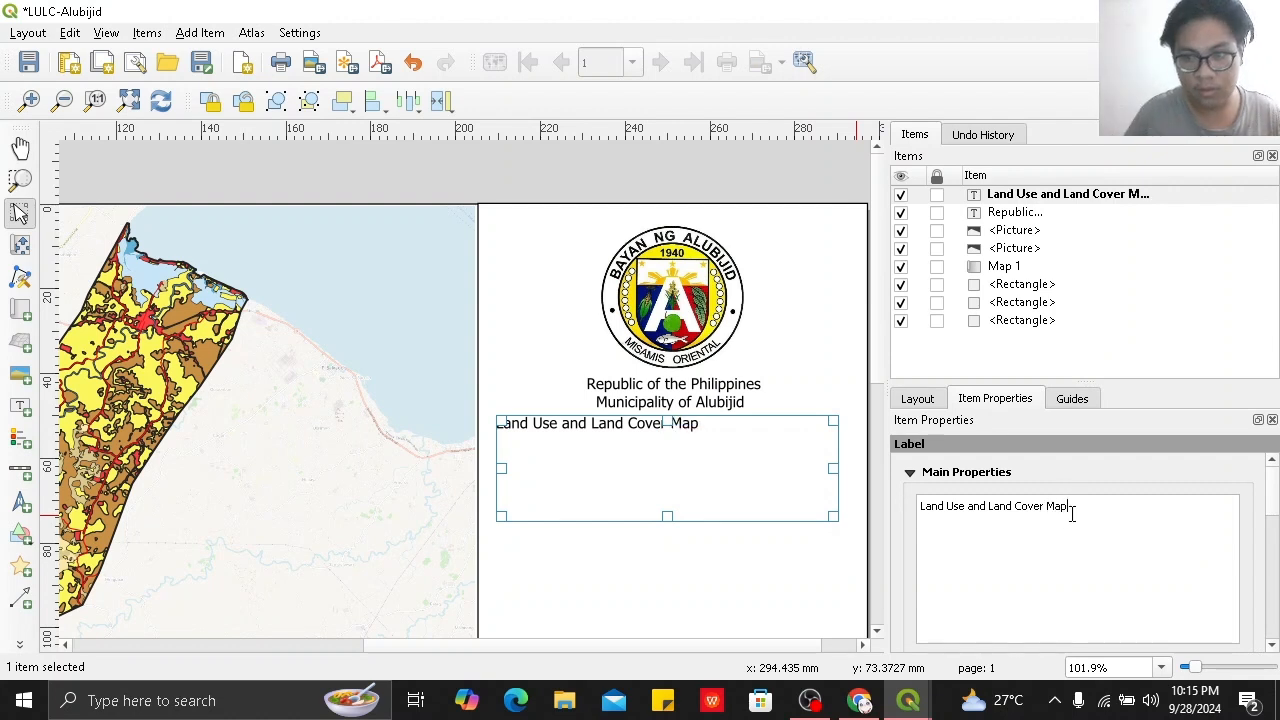
pyautogui.click(921, 508)
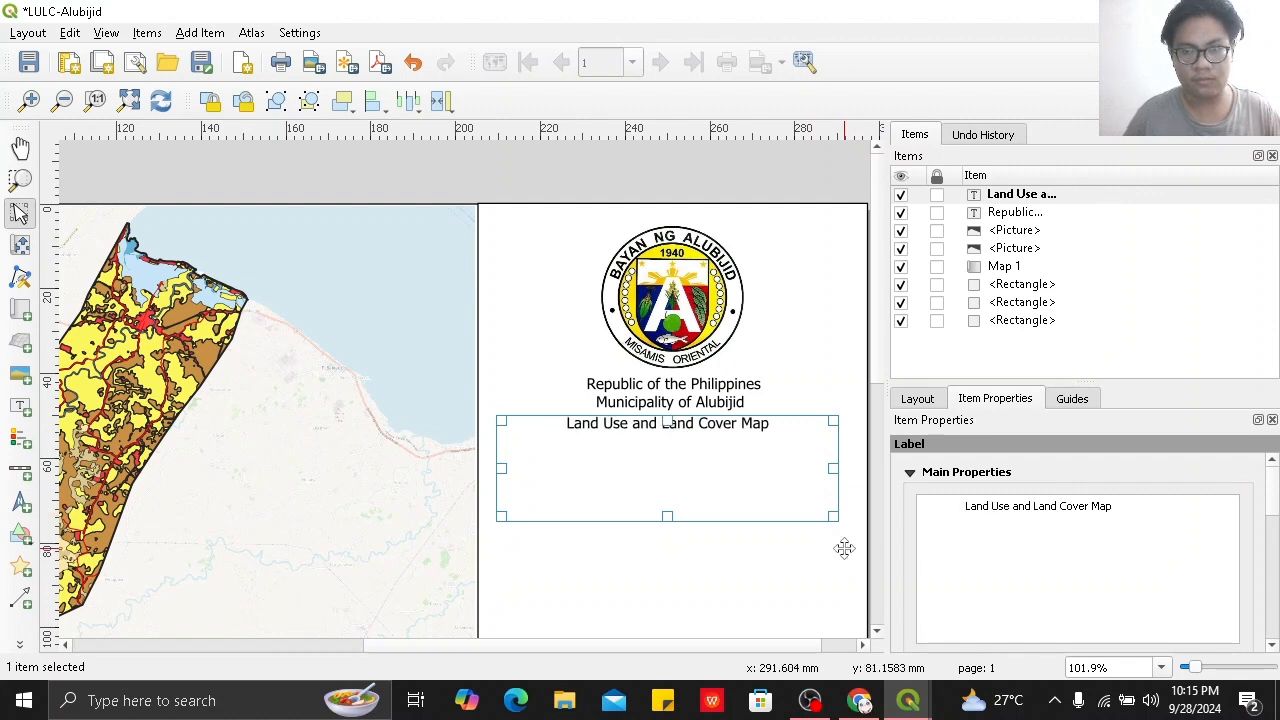
pyautogui.moveTo(668, 518); pyautogui.dragTo(701, 432)
pyautogui.click(758, 504)
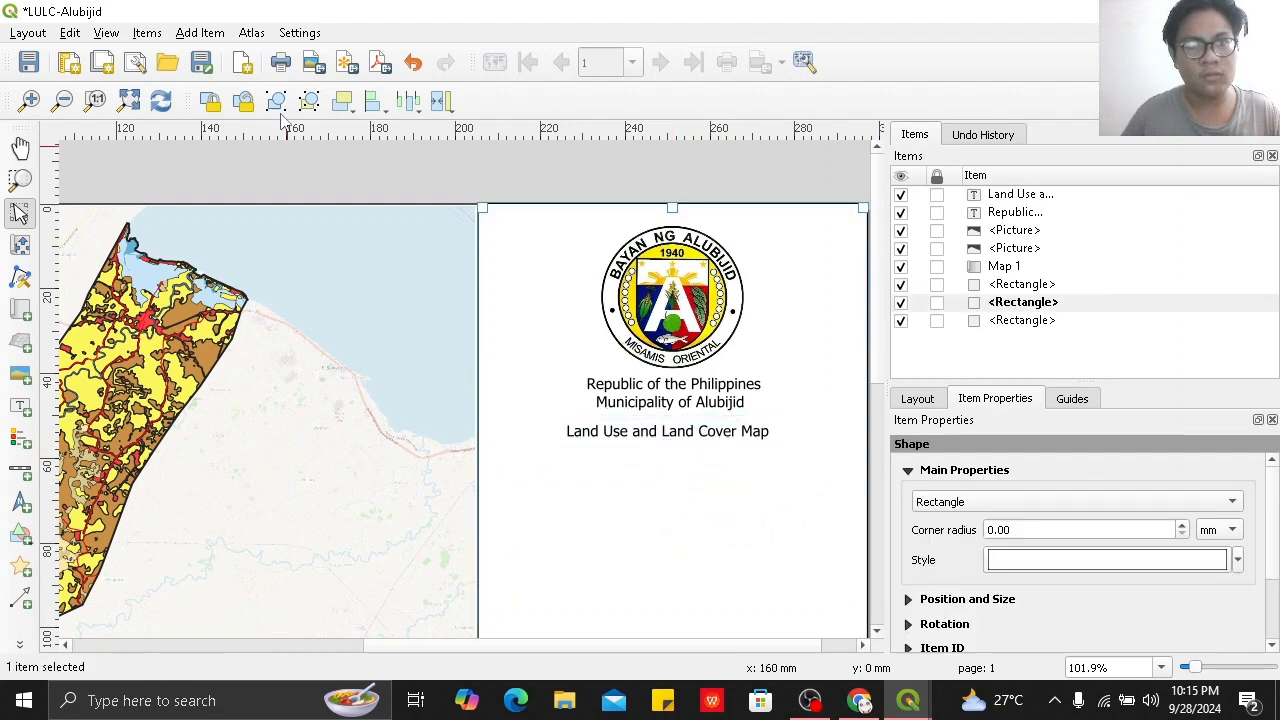
# Add a label about 68 mm wide and 10 mm high below the map title with the text "LULC Key".
pyautogui.click(200, 33)
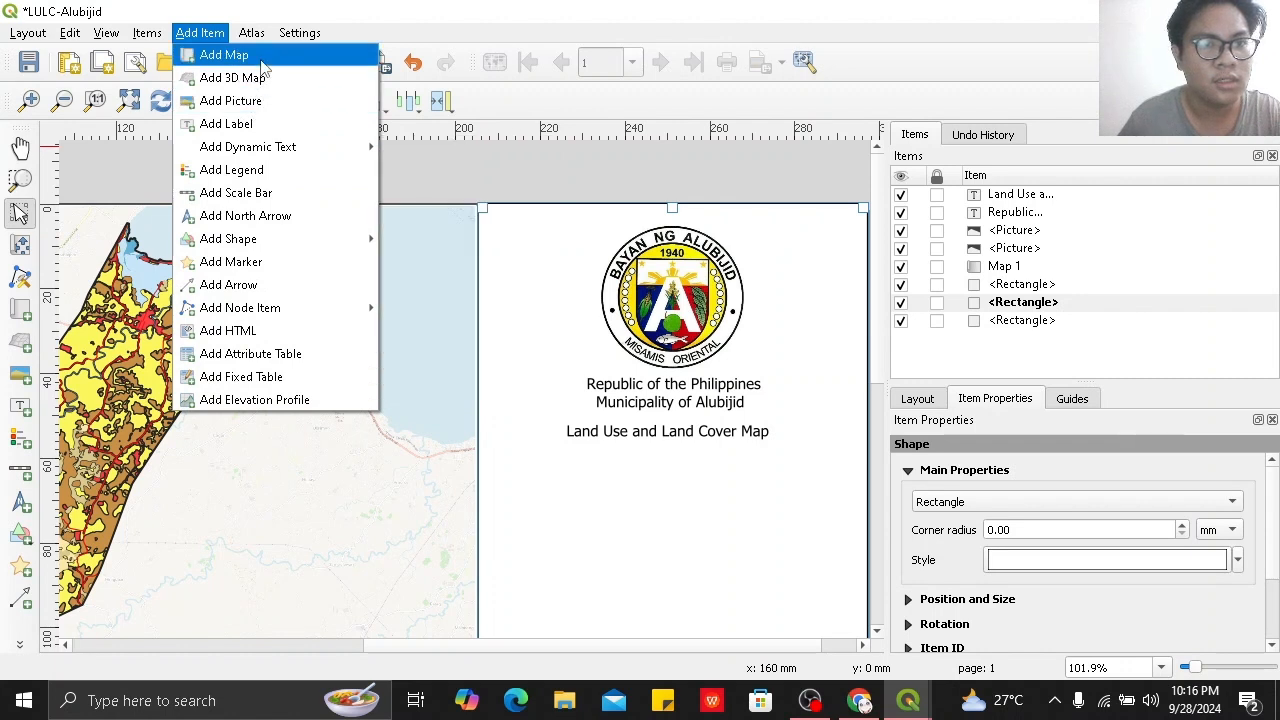
pyautogui.click(226, 124)
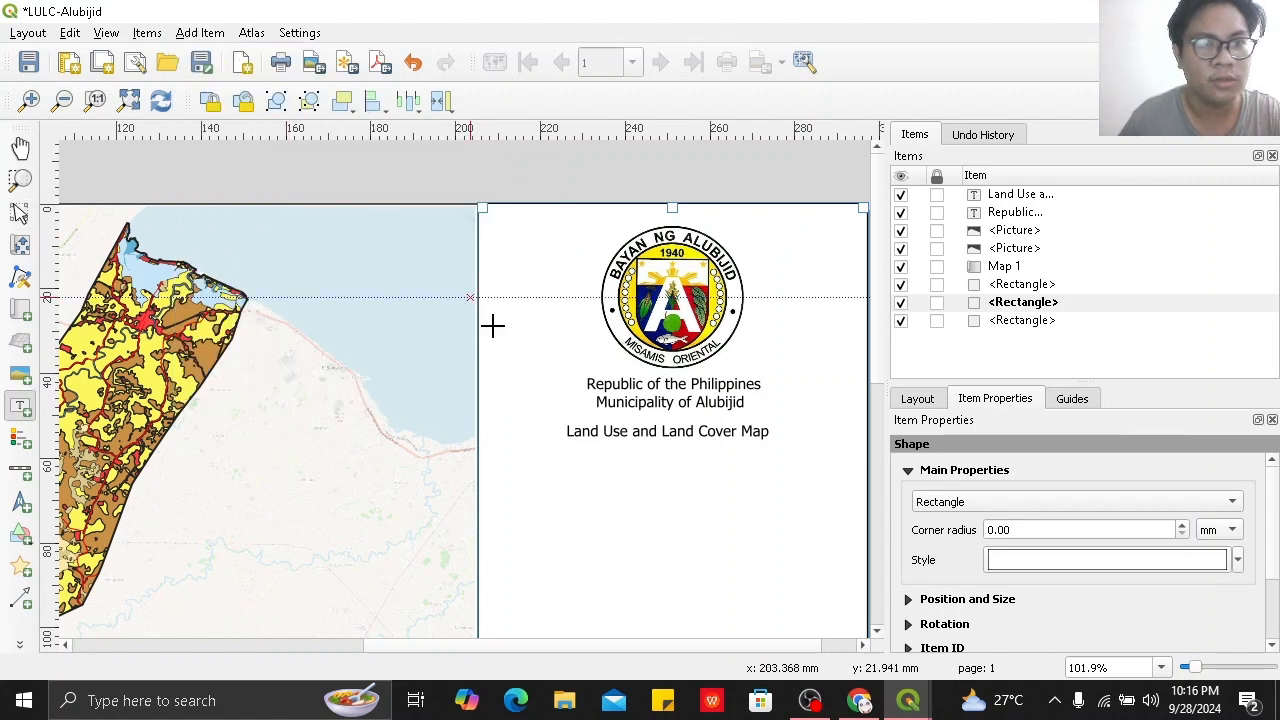
pyautogui.moveTo(515, 450); pyautogui.dragTo(799, 487)
pyautogui.moveTo(968, 508); pyautogui.dragTo(912, 505)
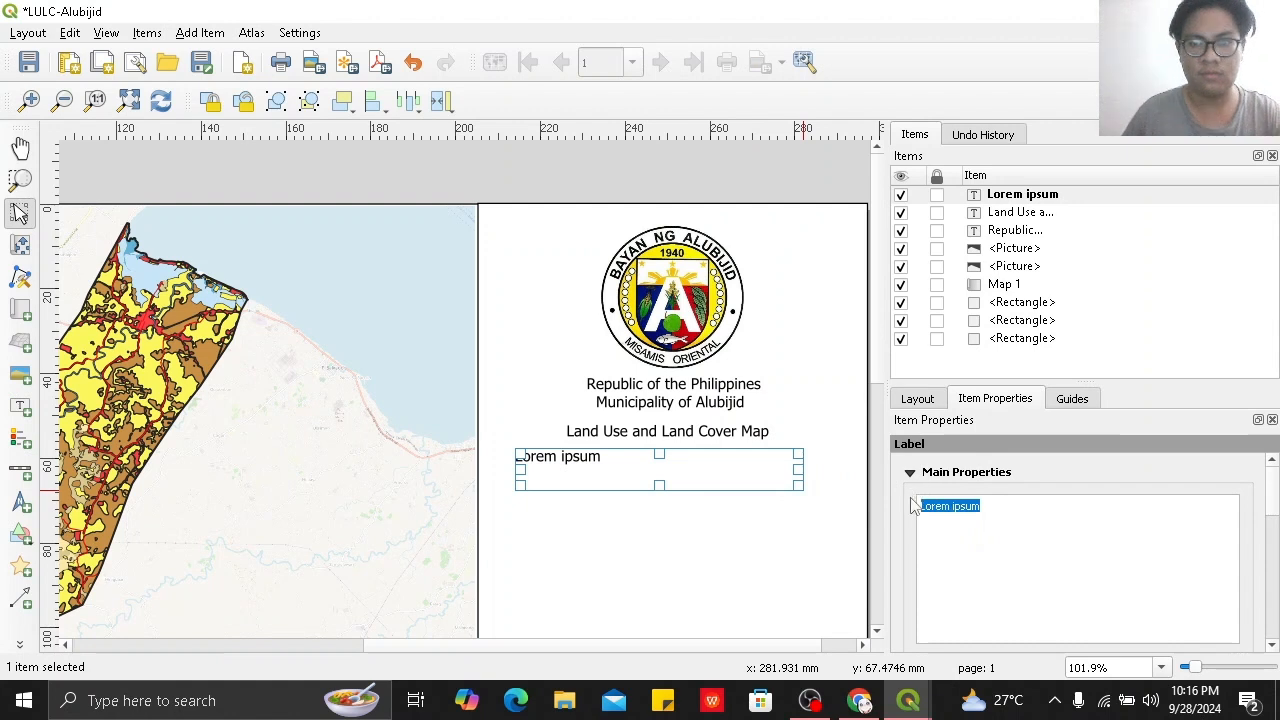
pyautogui.write('LULC Key')
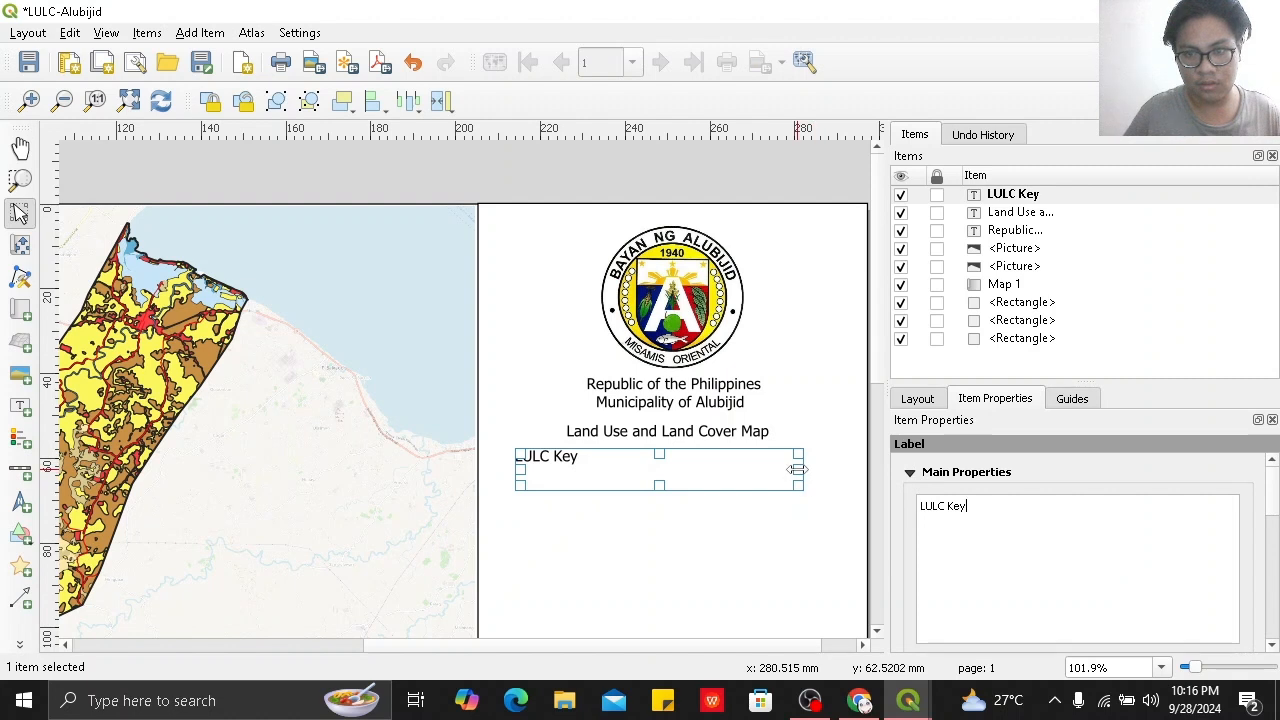
# Narrow the LULC Key label to about 18 mm and centre it beneath the map title.
pyautogui.moveTo(798, 469); pyautogui.dragTo(590, 469)
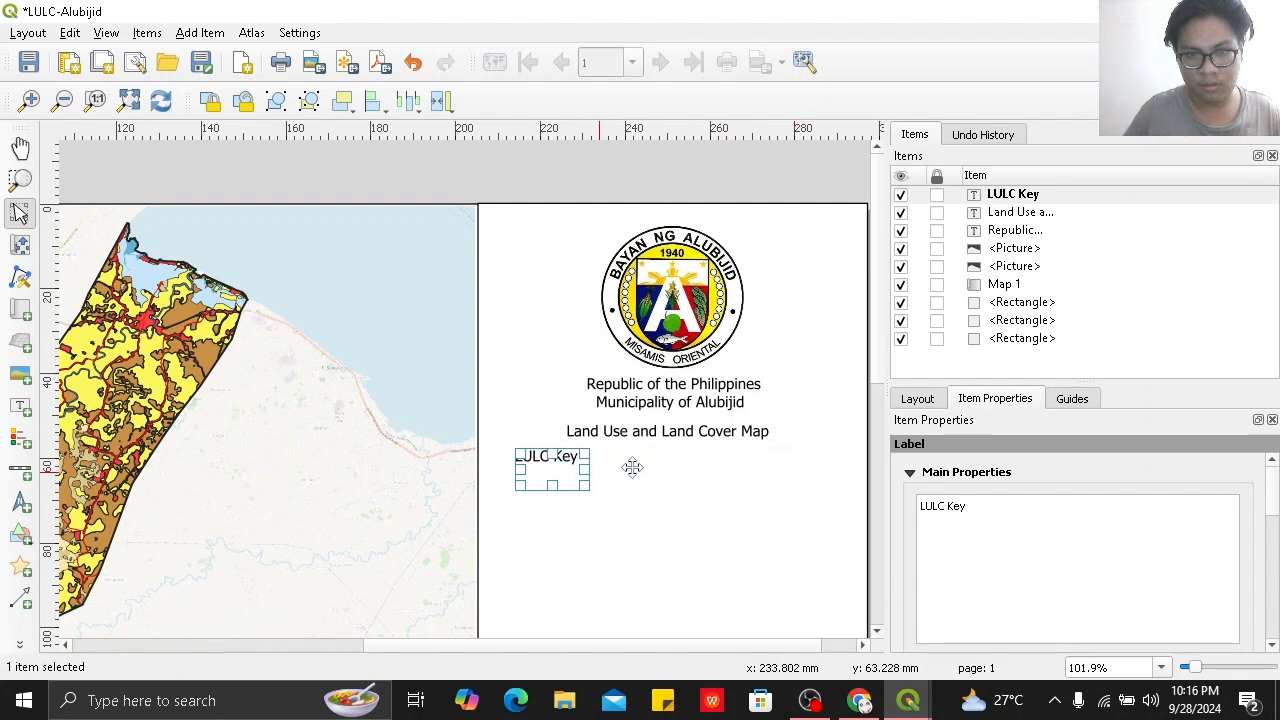
pyautogui.click(866, 418)
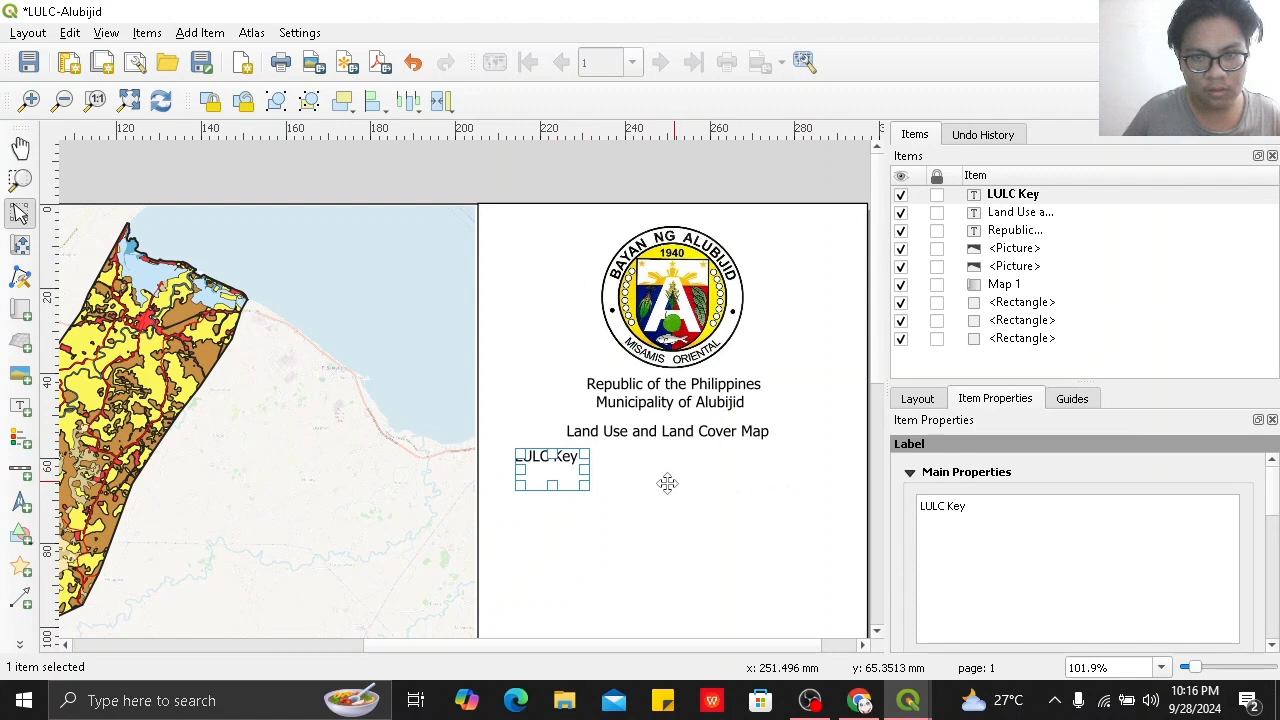
pyautogui.moveTo(548, 469); pyautogui.dragTo(674, 485)
pyautogui.click(809, 480)
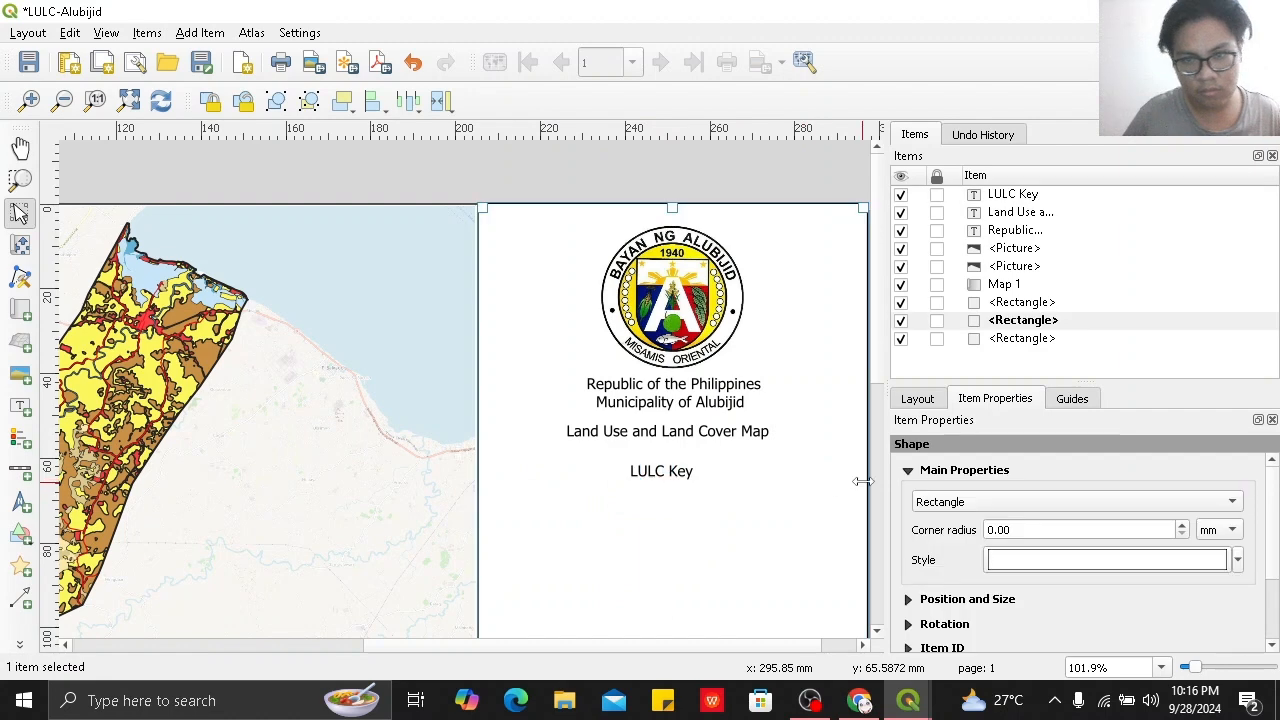
# Add a legend in the empty side-column area below the LULC Key label.
pyautogui.scroll(-1, 863, 477)
pyautogui.scroll(1, 714, 406)
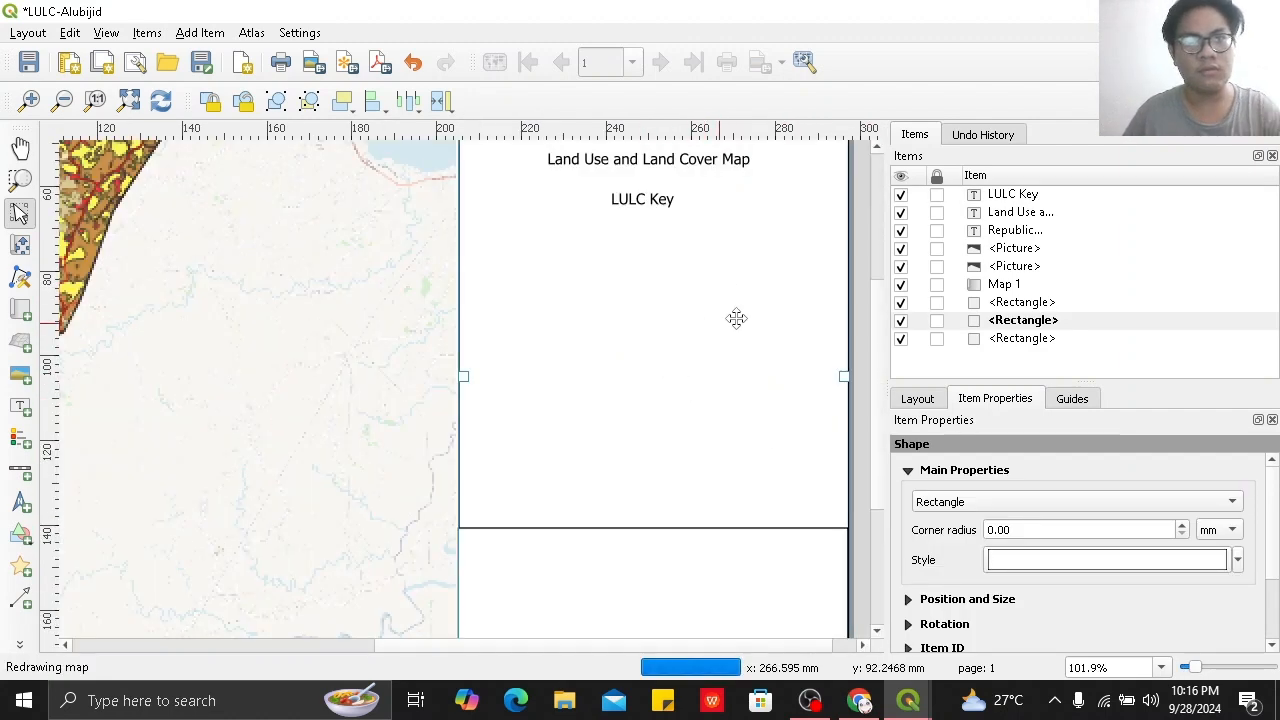
pyautogui.scroll(1, 866, 303)
pyautogui.scroll(-1, 820, 303)
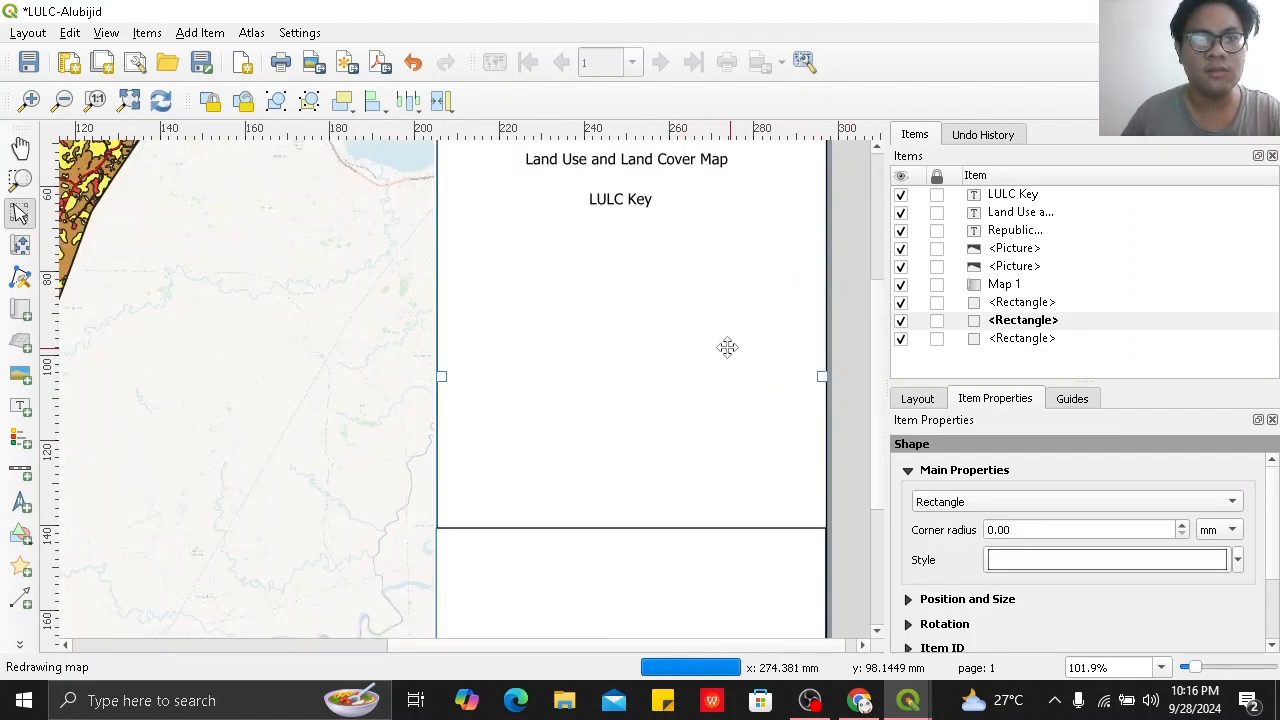
pyautogui.moveTo(715, 356); pyautogui.dragTo(703, 471)
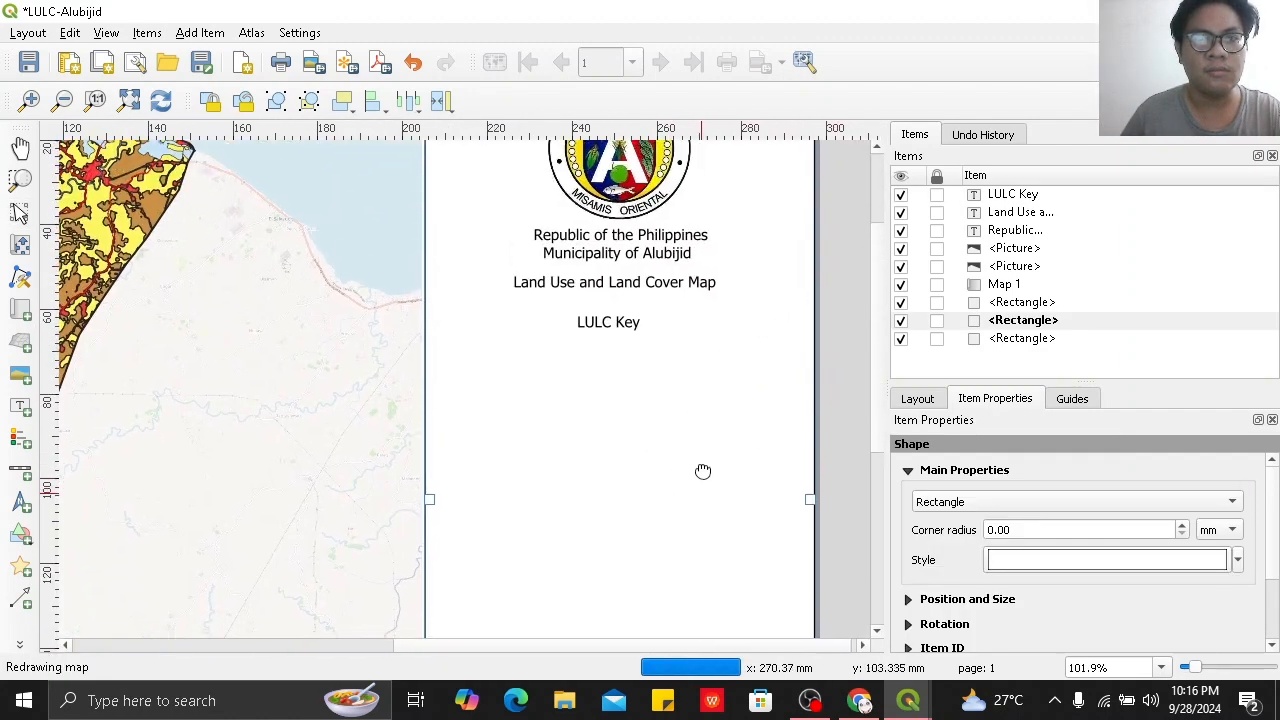
pyautogui.click(185, 34)
pyautogui.click(231, 170)
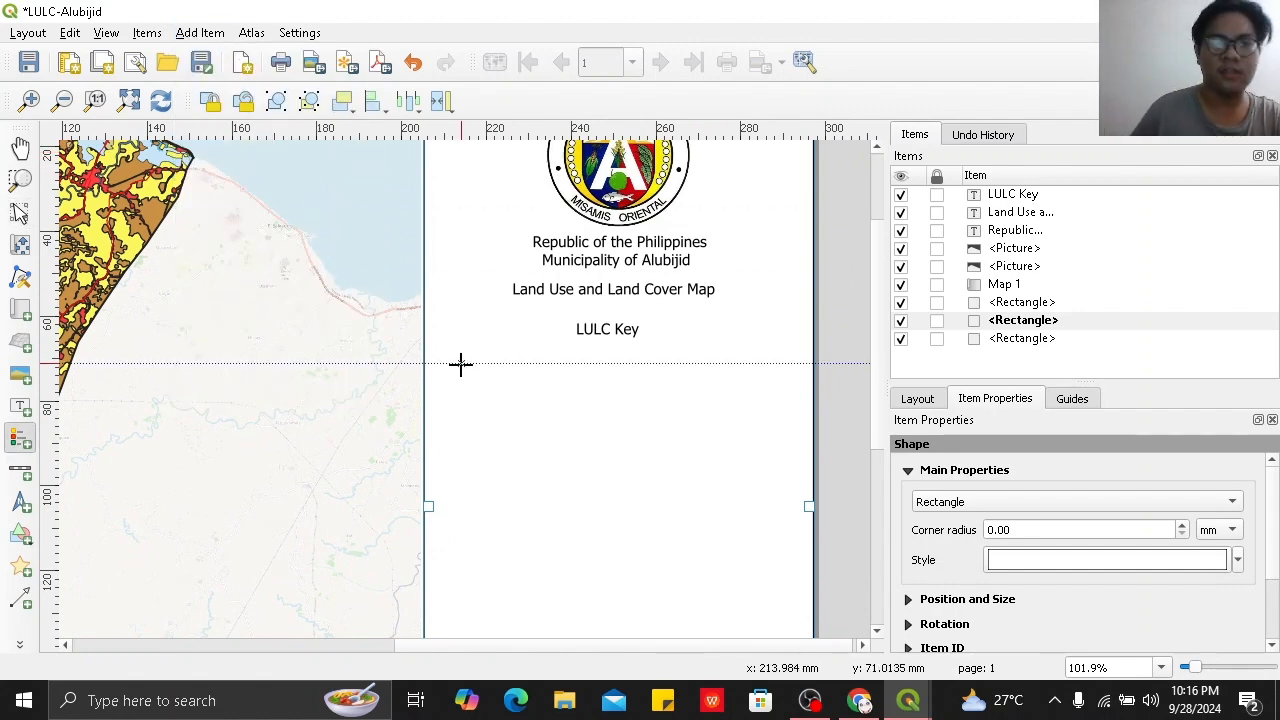
pyautogui.moveTo(454, 355); pyautogui.dragTo(771, 465)
pyautogui.scroll(-2, 762, 607)
pyautogui.scroll(1, 628, 470)
pyautogui.scroll(1, 616, 431)
pyautogui.scroll(-1, 811, 483)
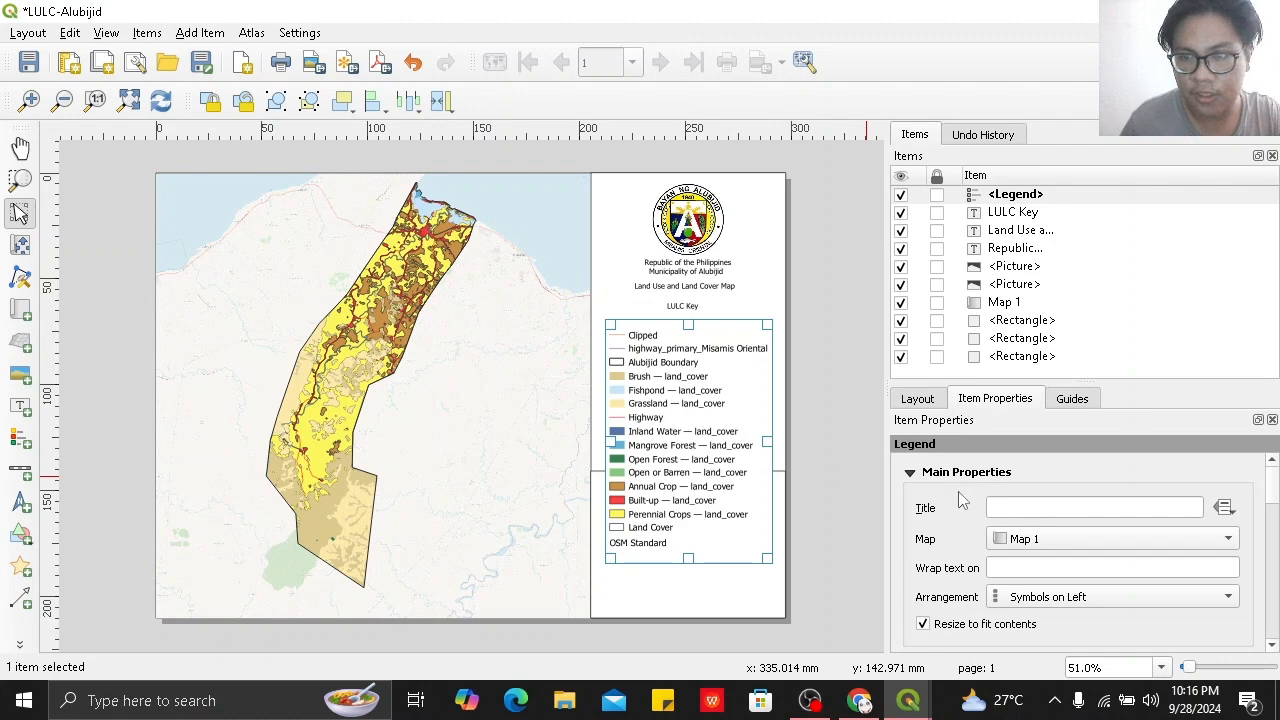
pyautogui.scroll(-3, 960, 500)
pyautogui.scroll(-1, 945, 508)
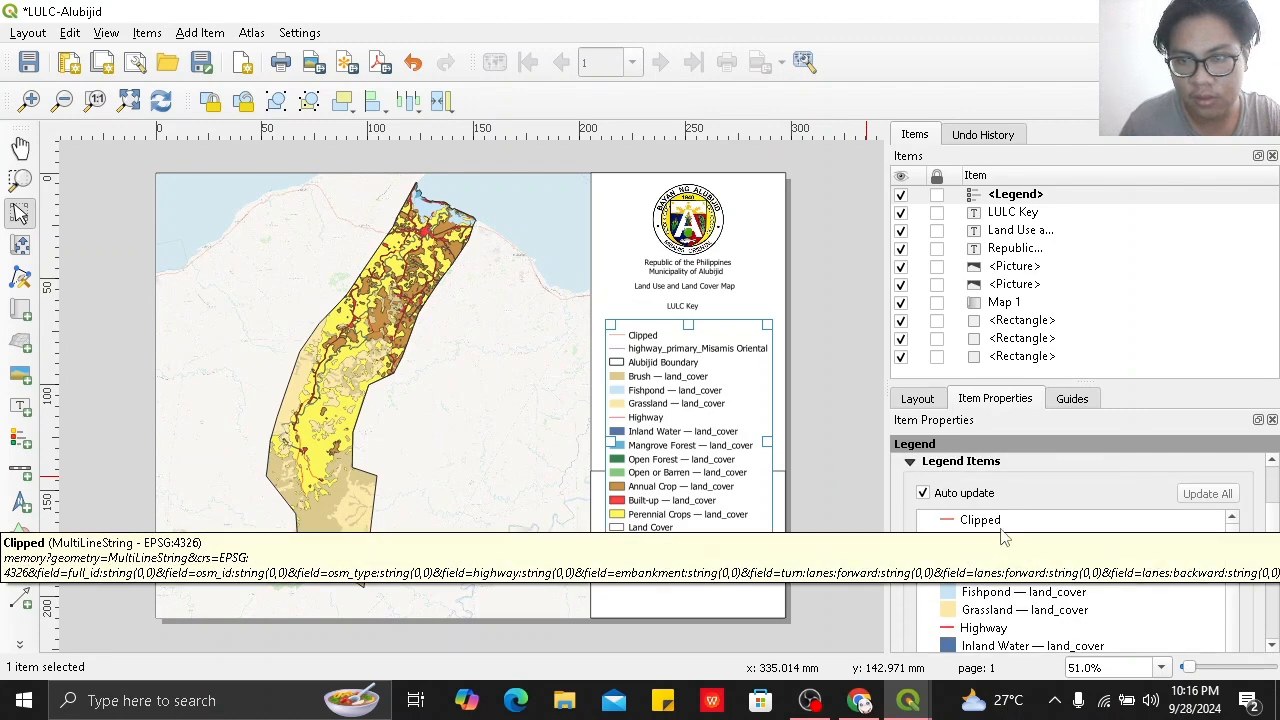
pyautogui.click(1027, 522)
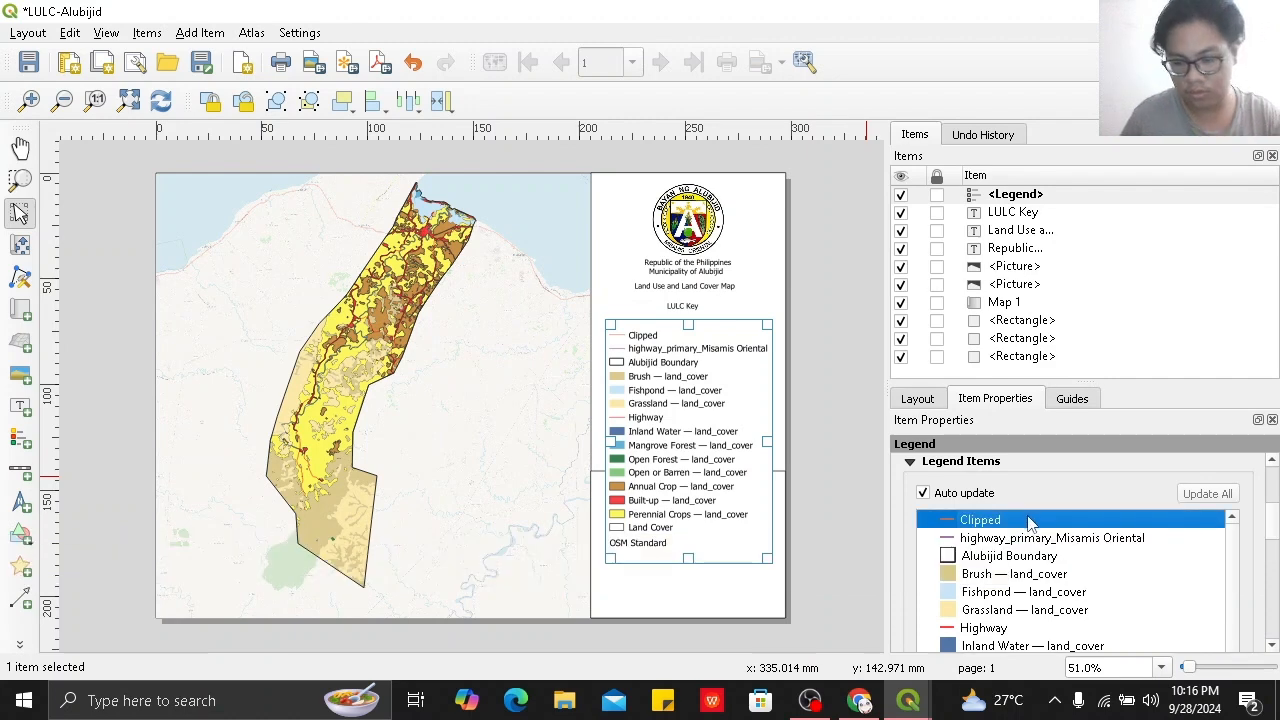
pyautogui.press('Delete')
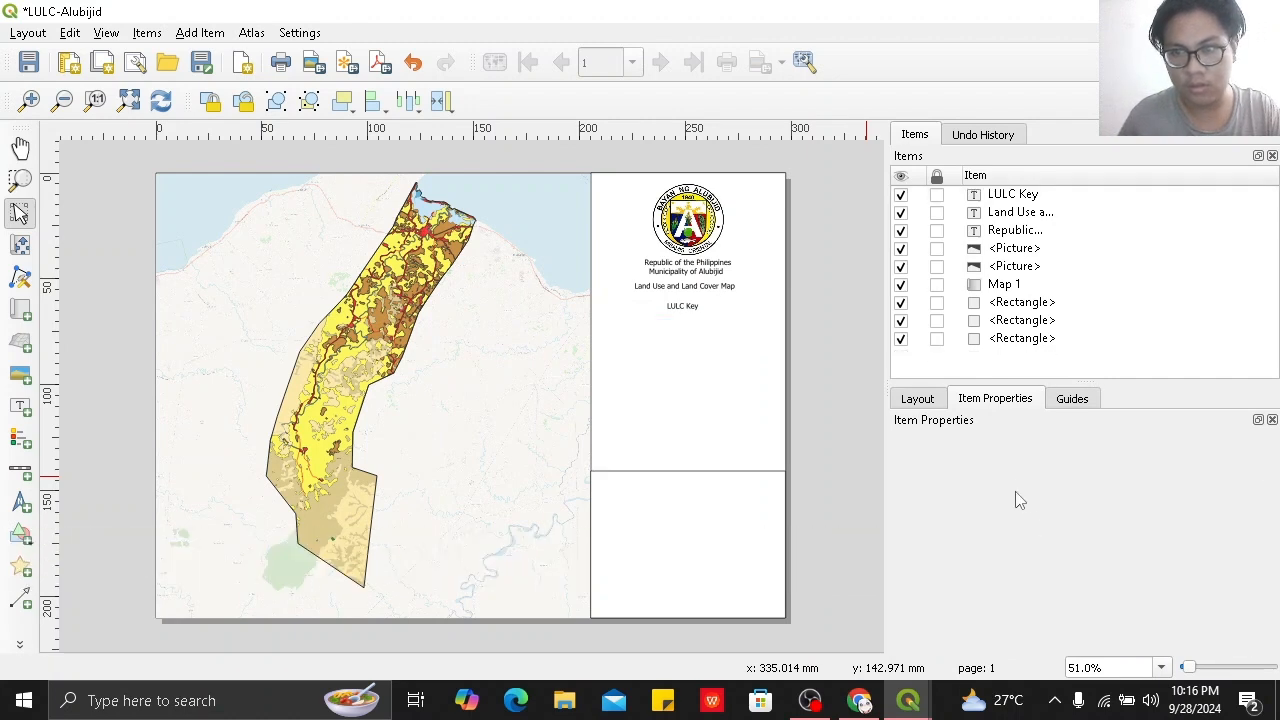
pyautogui.hotkey('ctrl', 'z')
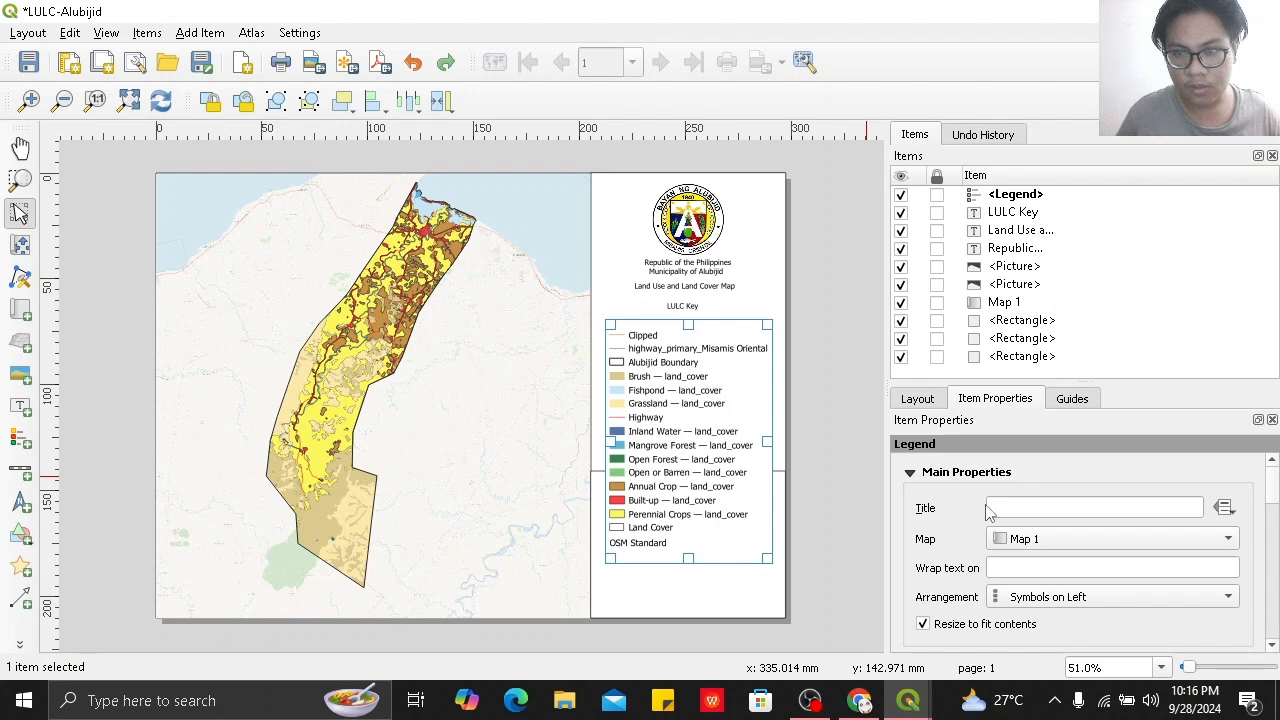
# Turn off the legend's automatic updating and remove the Clipped entry from its items.
pyautogui.scroll(-4, 988, 510)
pyautogui.click(923, 493)
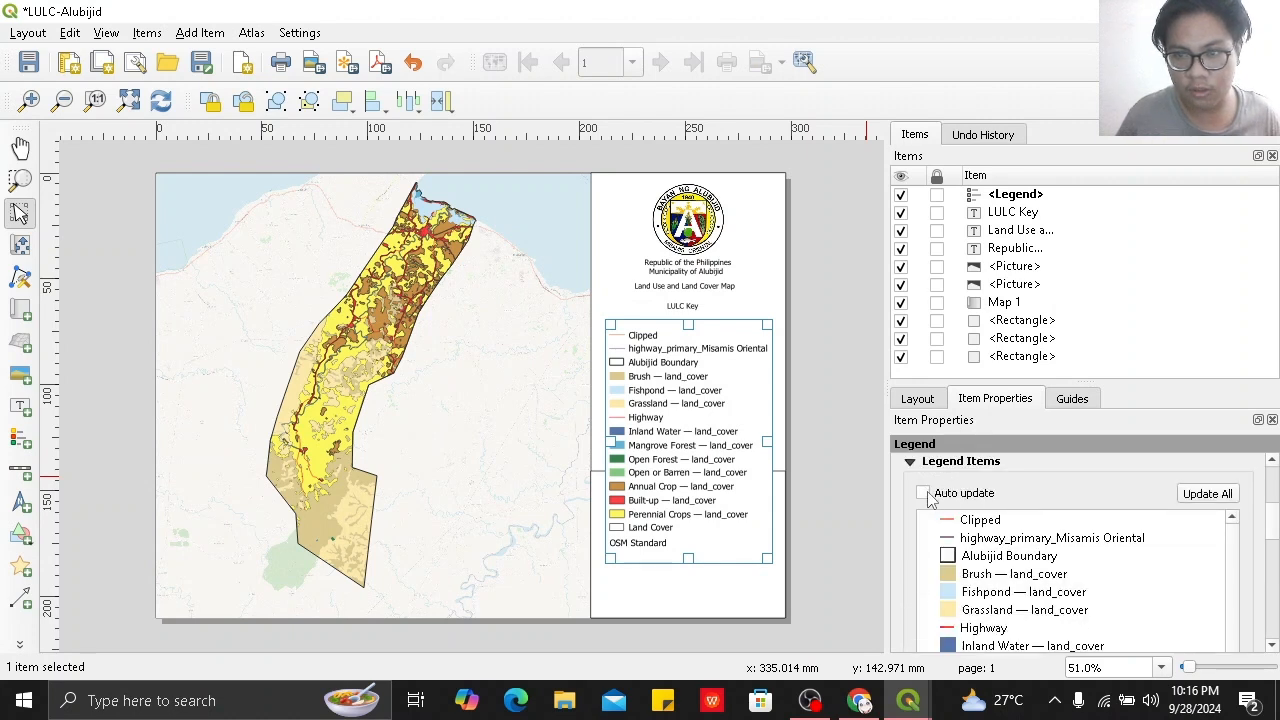
pyautogui.click(1008, 521)
pyautogui.scroll(-6, 1012, 545)
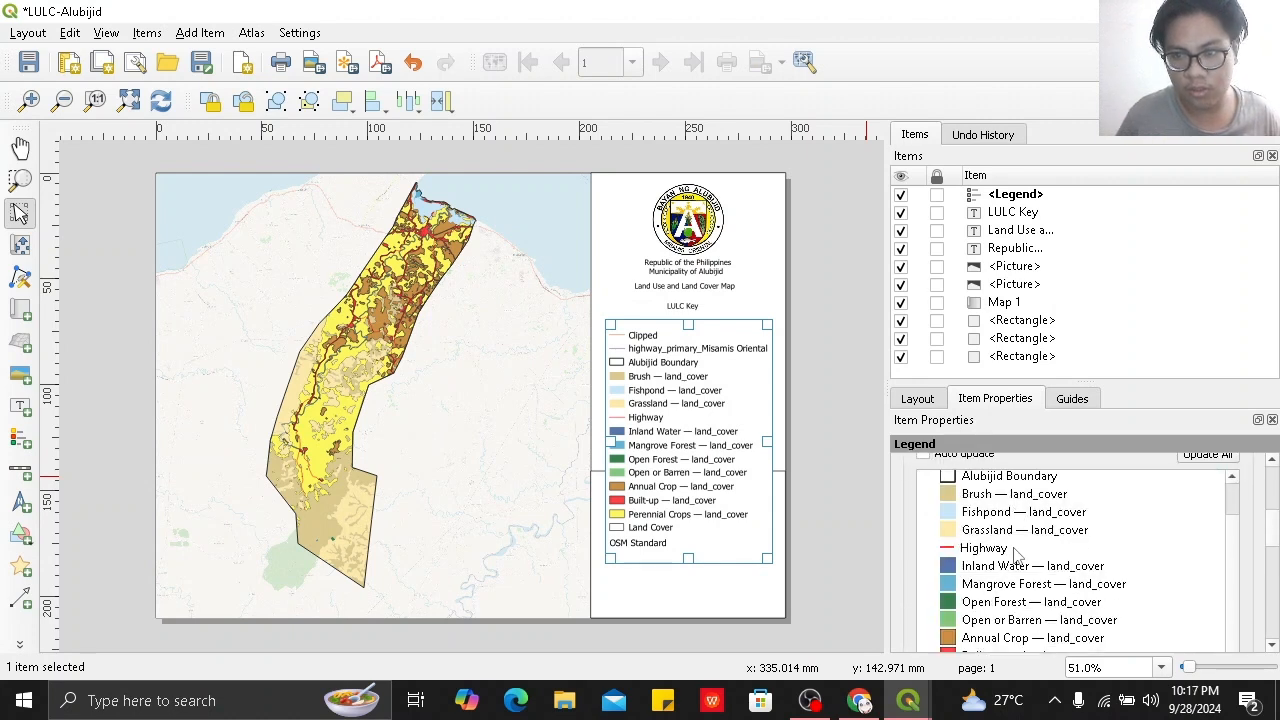
pyautogui.click(1091, 578)
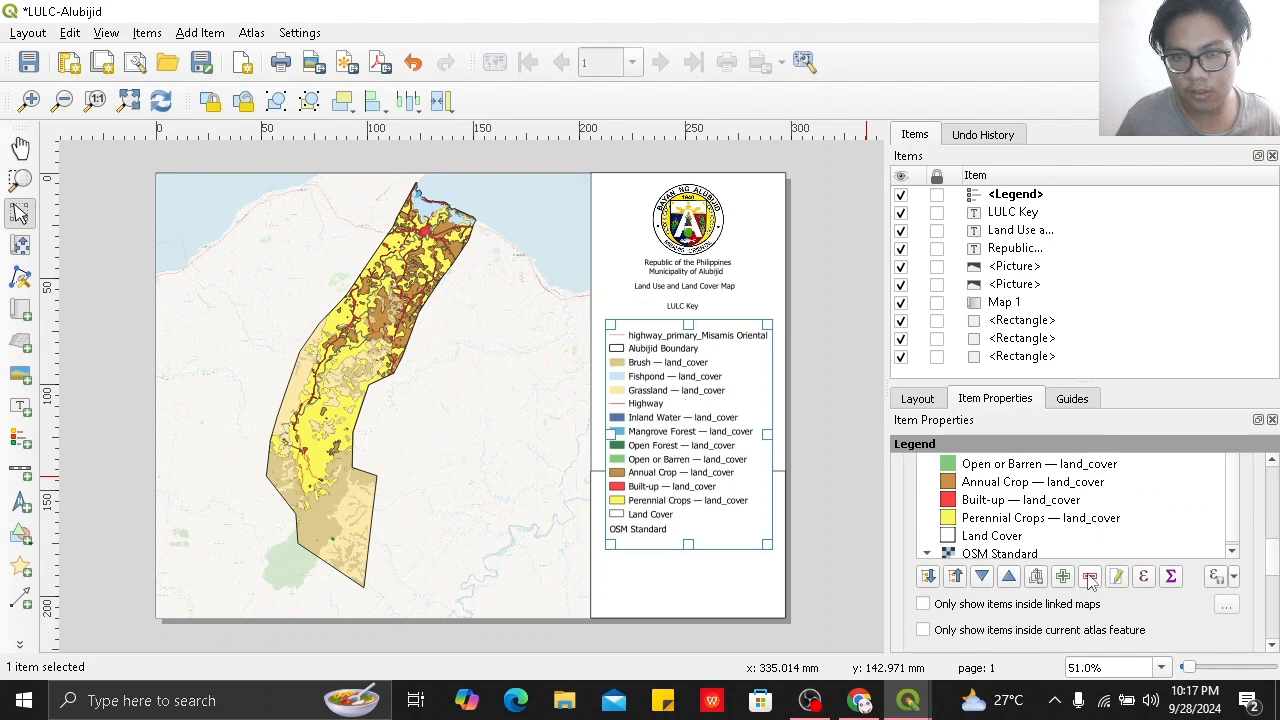
# Remove the highway_primary_Misamis Oriental and Highway entries from the legend items.
pyautogui.scroll(5, 1062, 530)
pyautogui.scroll(-2, 1053, 519)
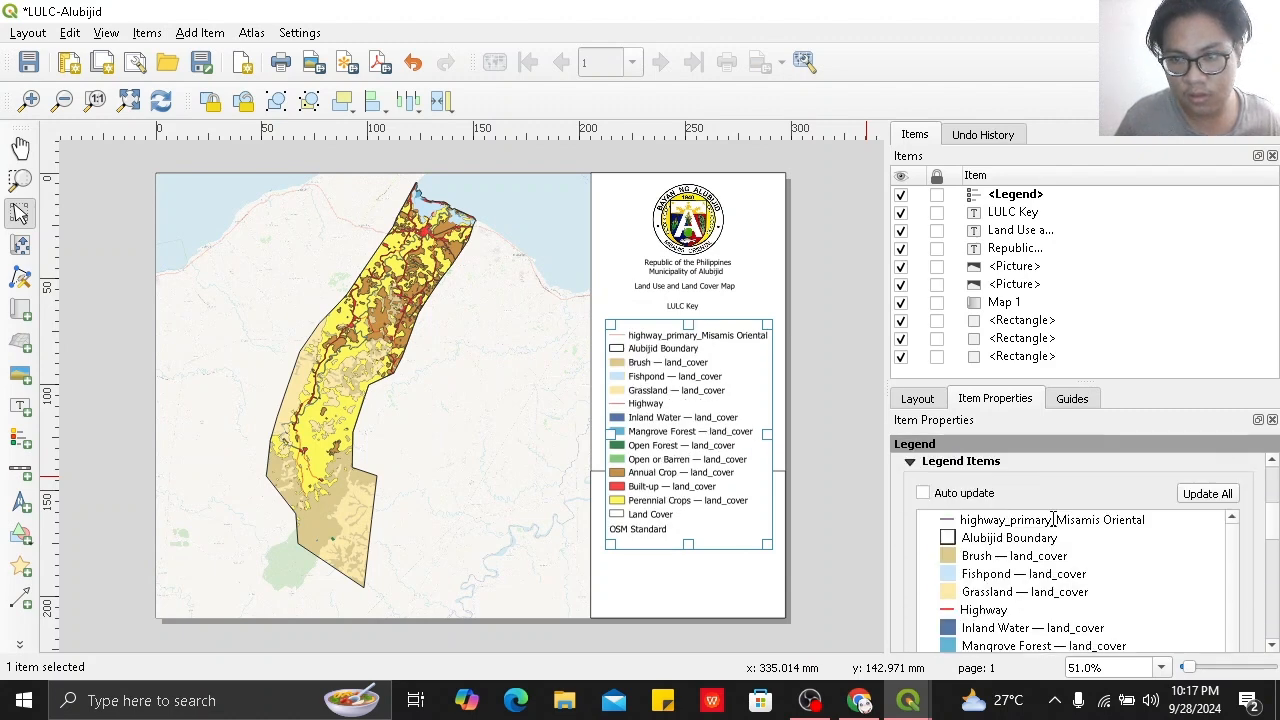
pyautogui.scroll(-5, 1060, 525)
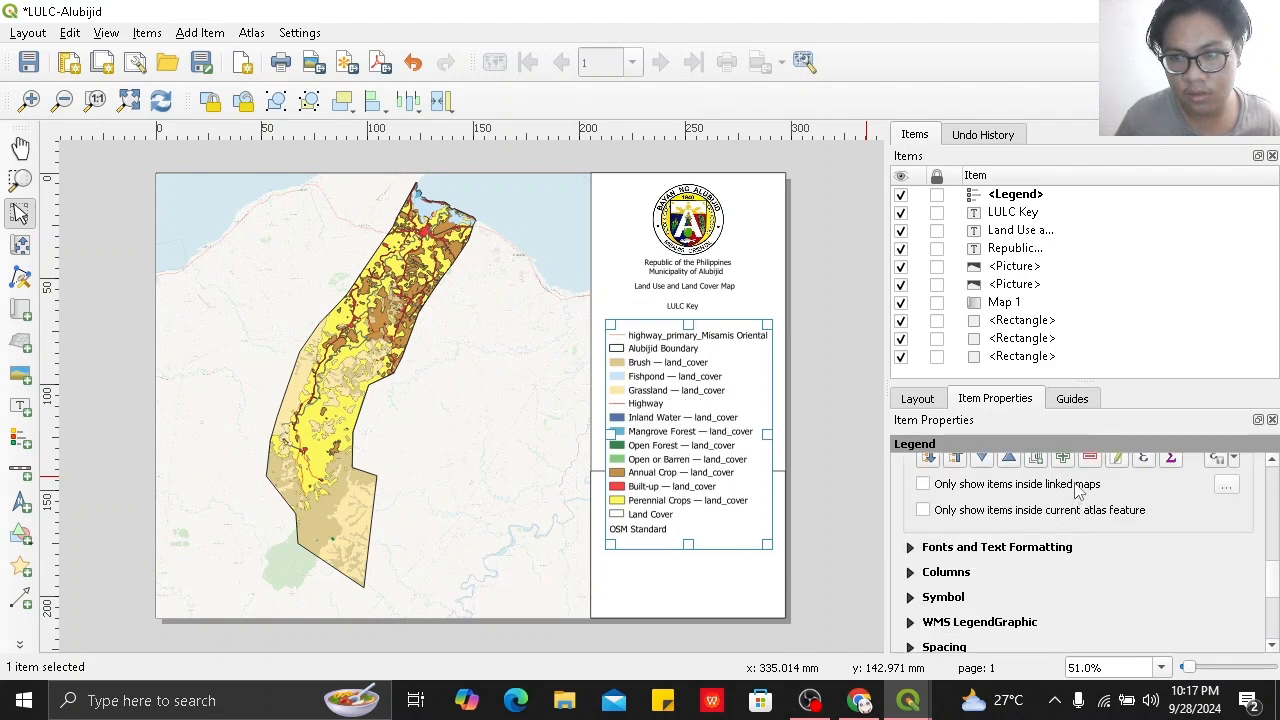
pyautogui.click(1090, 459)
pyautogui.scroll(5, 1056, 518)
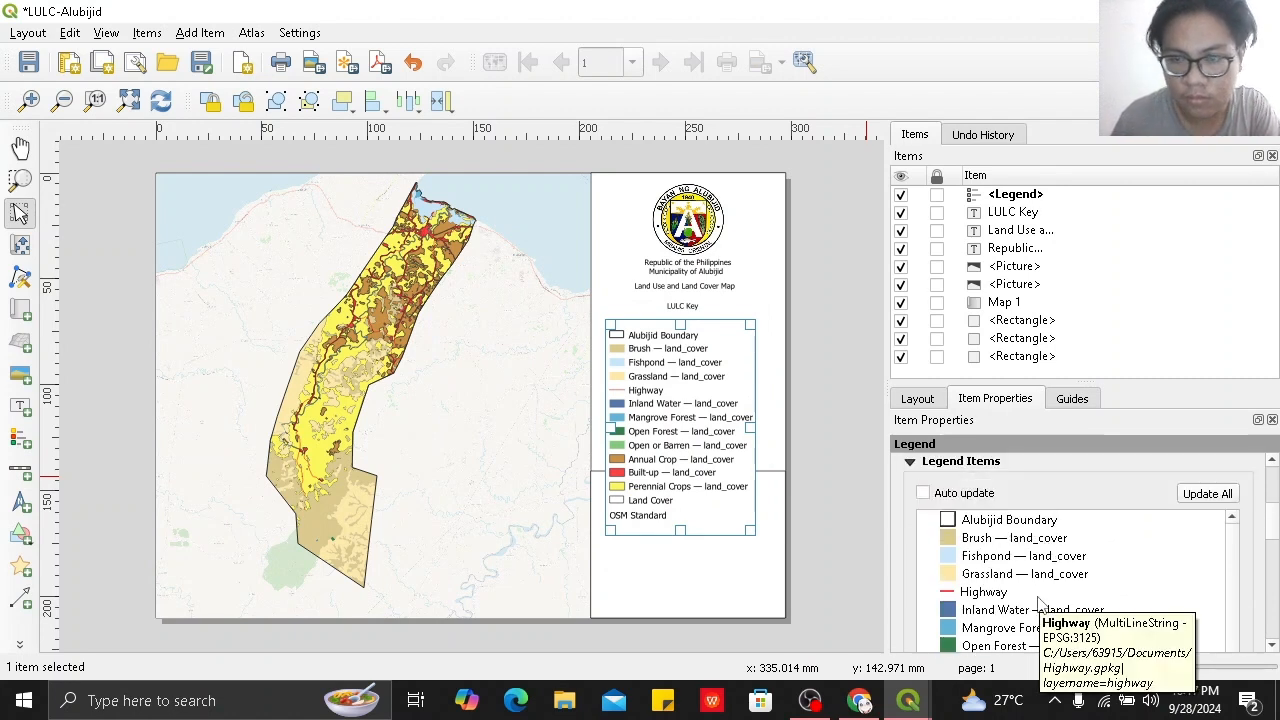
pyautogui.click(1000, 592)
pyautogui.scroll(-5, 1090, 560)
pyautogui.click(1090, 498)
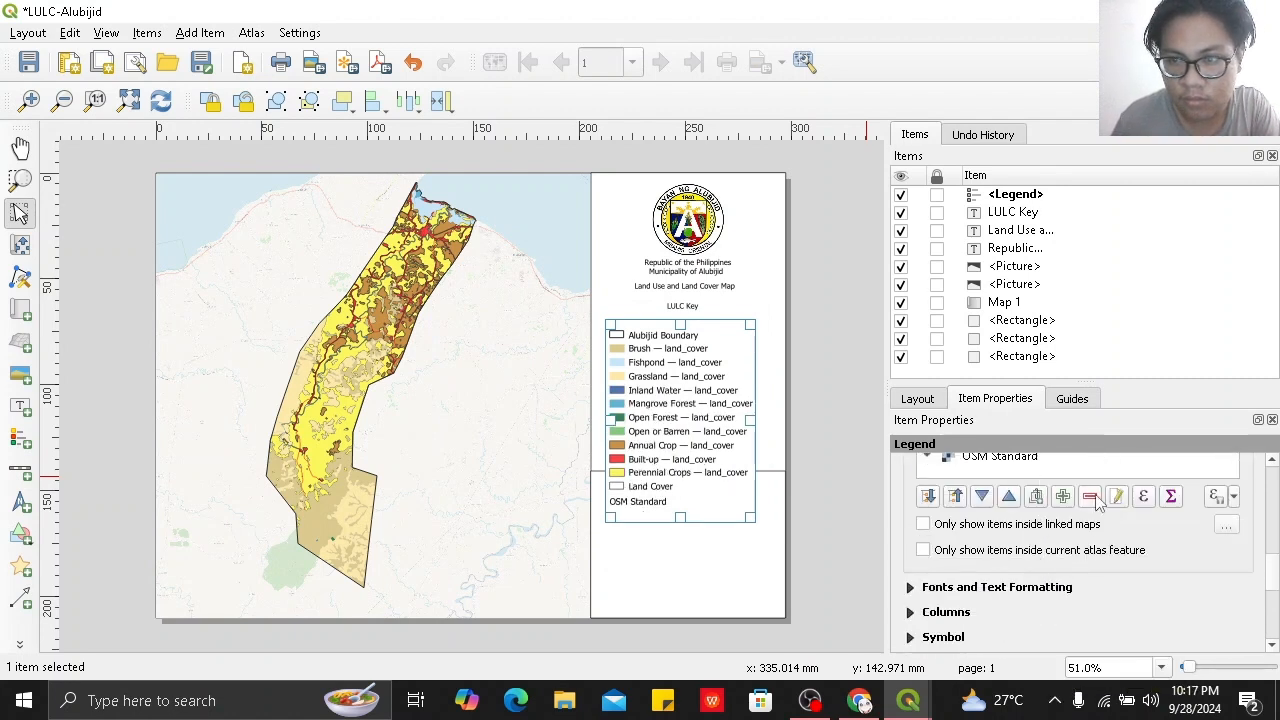
# Remove the Land Cover and OSM Standard entries together from the legend items.
pyautogui.scroll(3, 1070, 530)
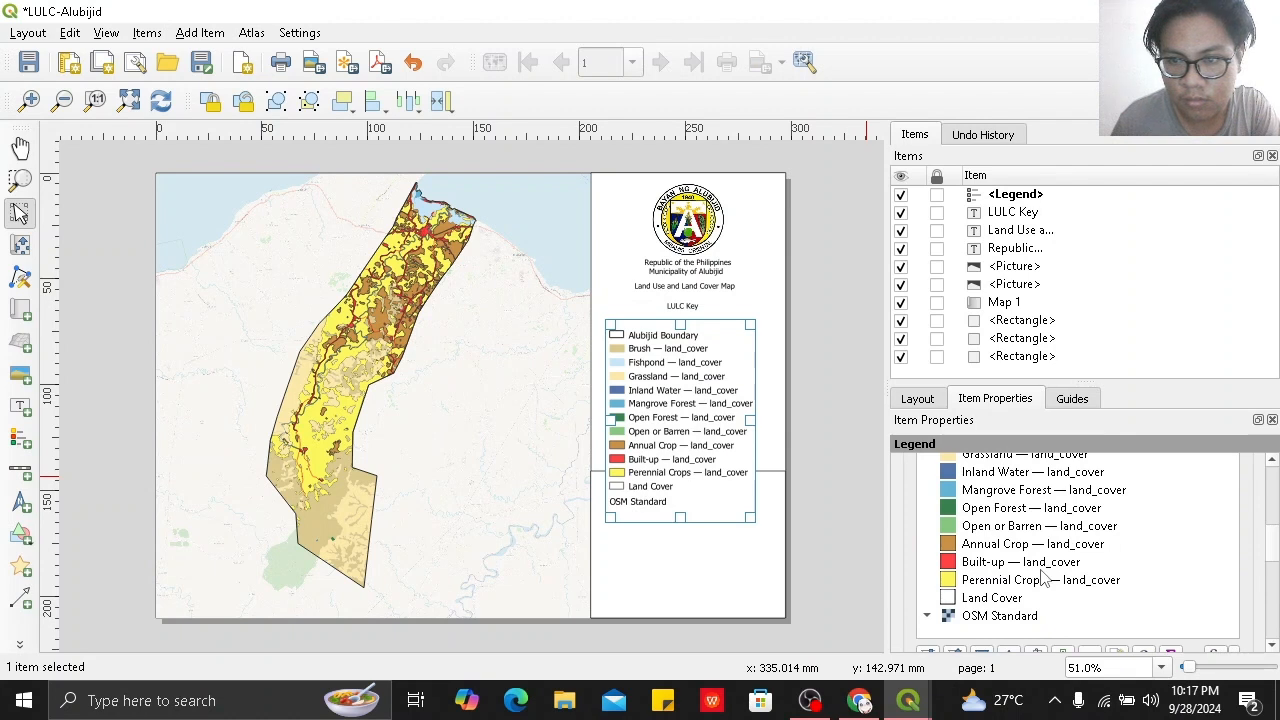
pyautogui.scroll(1, 1043, 583)
pyautogui.scroll(-1, 1022, 577)
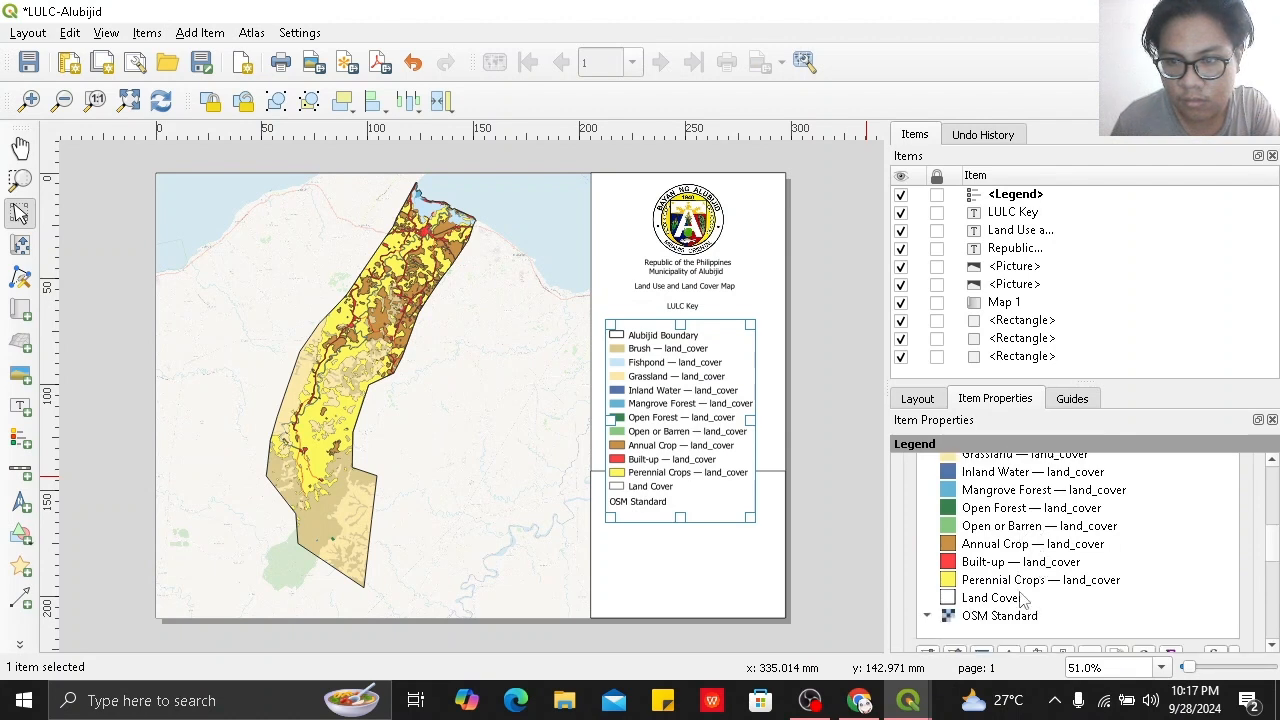
pyautogui.click(1024, 598)
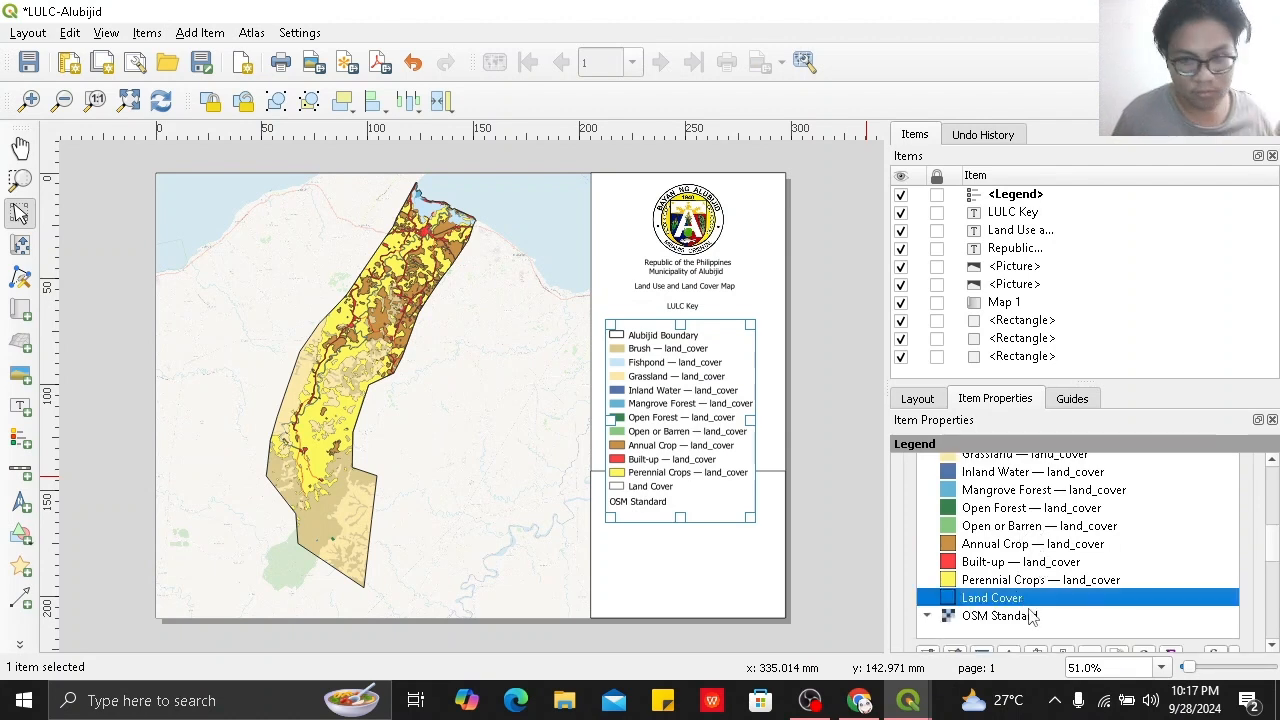
pyautogui.keyDown('shift'); pyautogui.click(1032, 617); pyautogui.keyUp('shift')
pyautogui.scroll(-2, 1034, 612)
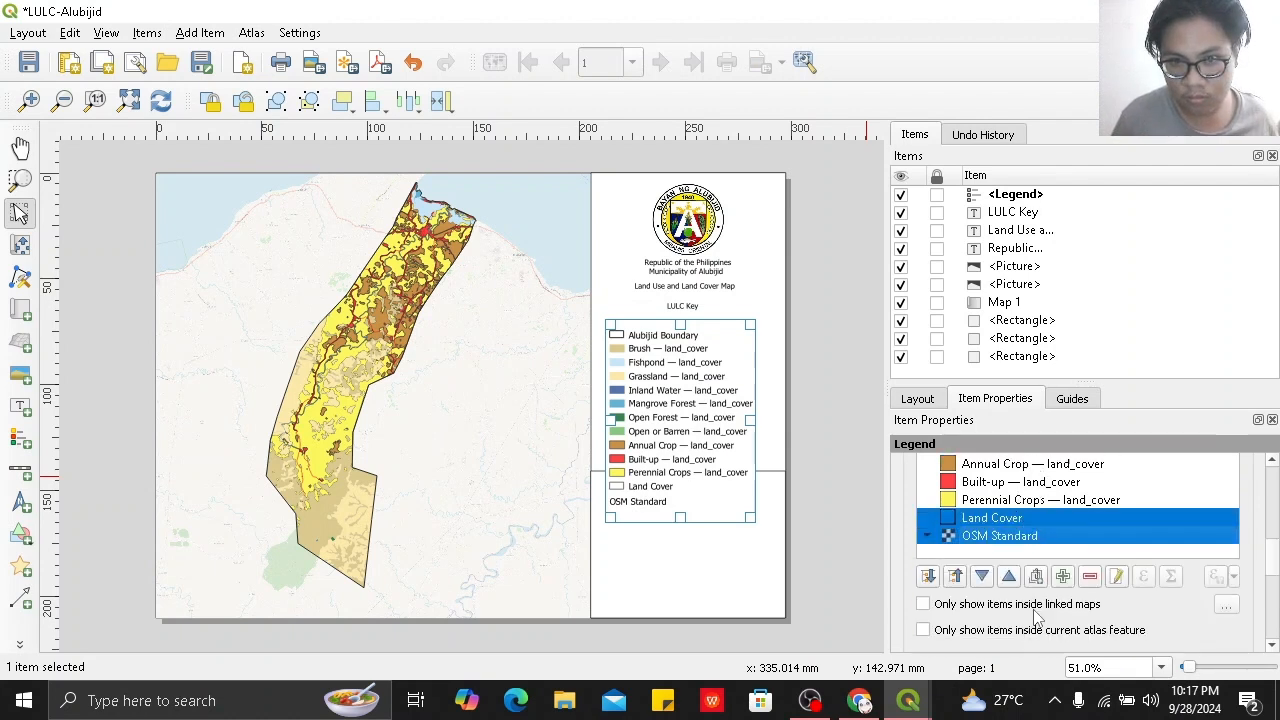
pyautogui.click(1090, 580)
pyautogui.scroll(2, 1035, 530)
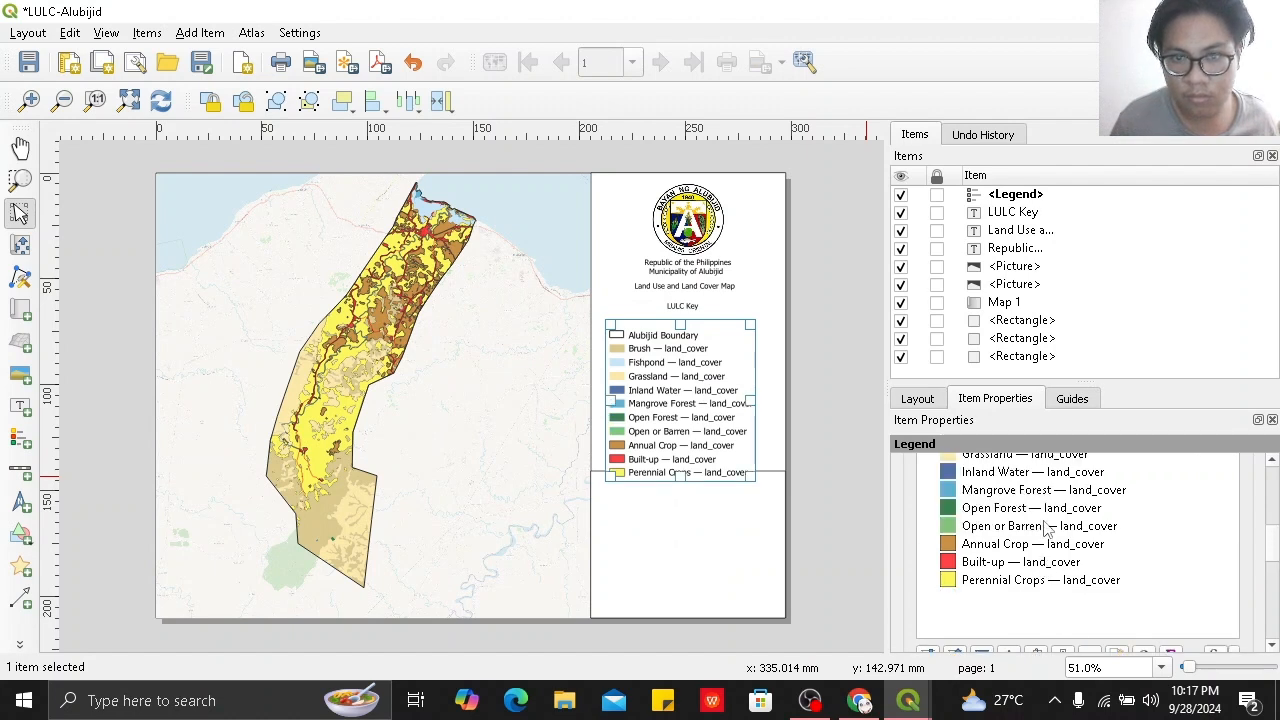
# Centre the legend under the LULC Key label and lower the bottom rectangle's upper edge to clear the last legend entry.
pyautogui.click(863, 515)
pyautogui.moveTo(672, 408); pyautogui.dragTo(680, 398)
pyautogui.click(615, 500)
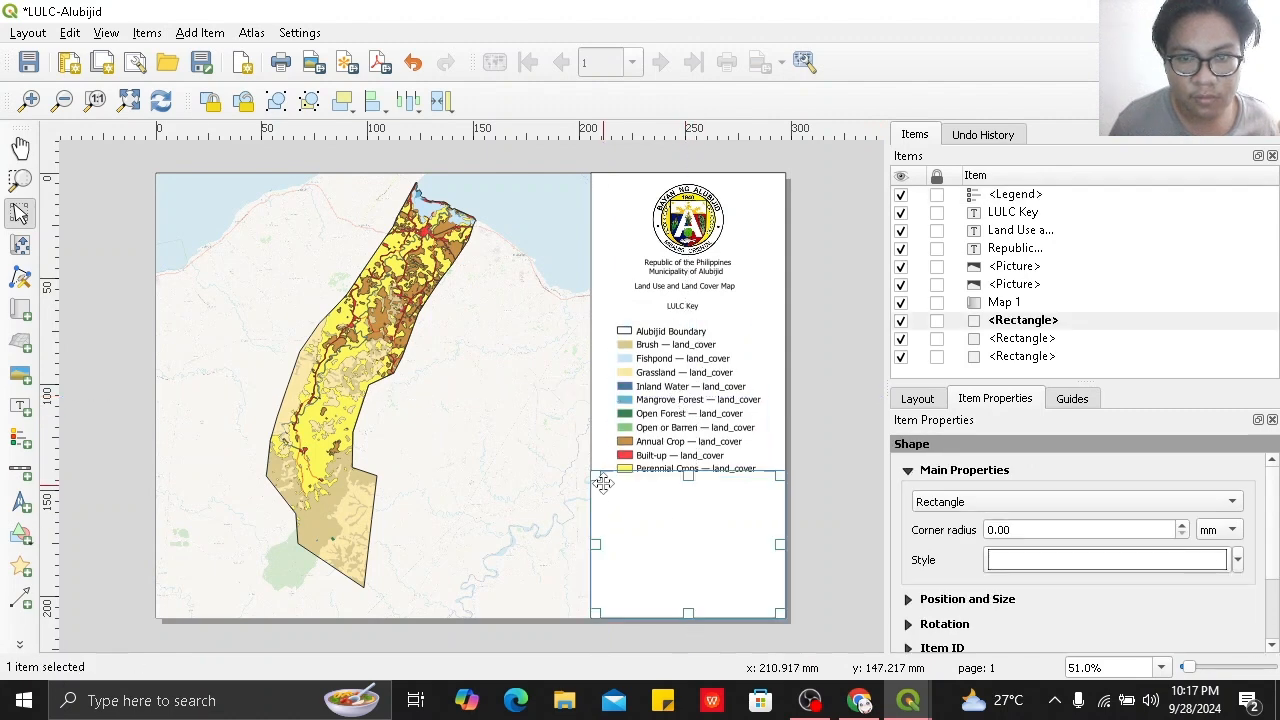
pyautogui.moveTo(688, 476); pyautogui.dragTo(688, 483)
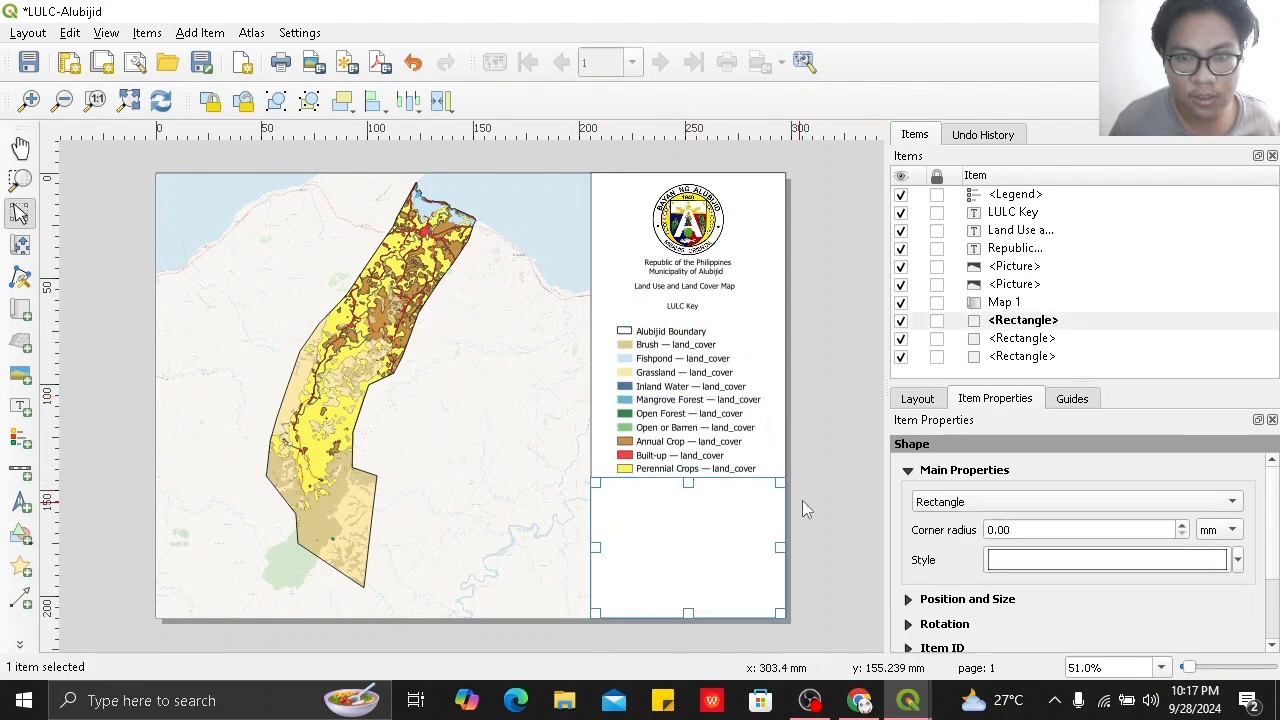
pyautogui.click(808, 374)
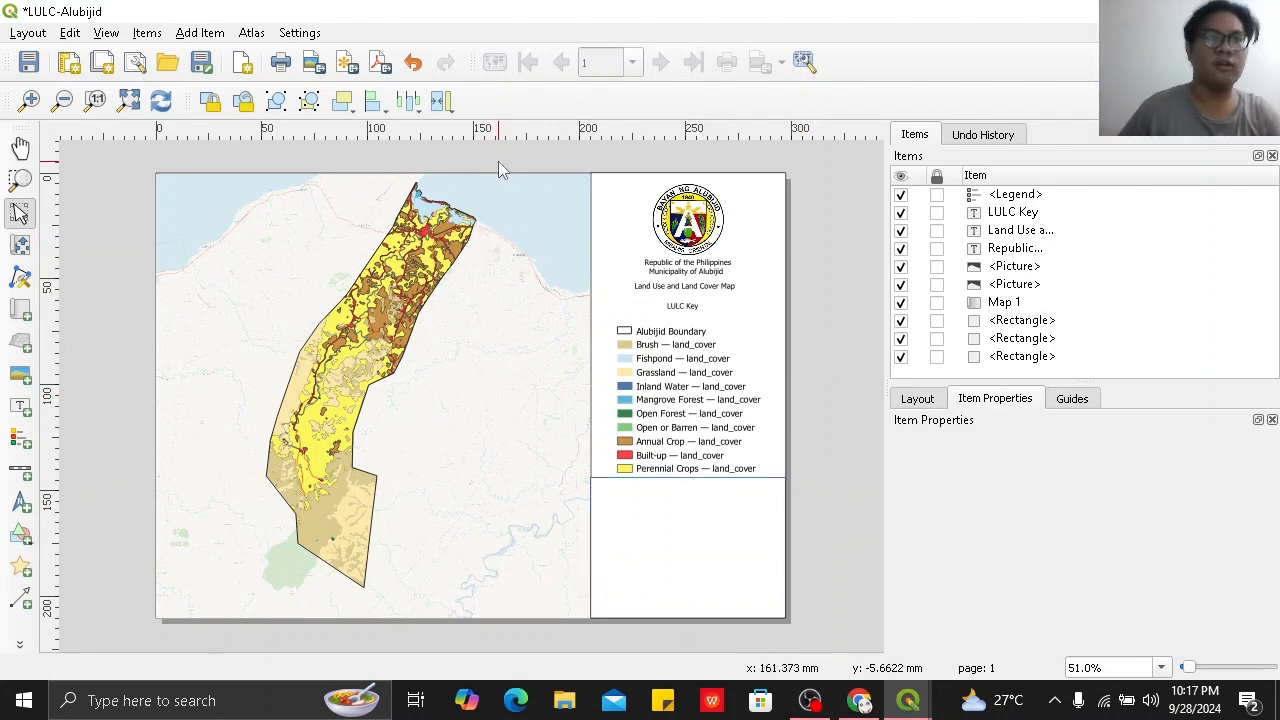
# Add a north arrow about 28 mm wide and 39 mm high over the sea in the map's upper-right area.
pyautogui.click(200, 32)
pyautogui.click(251, 32)
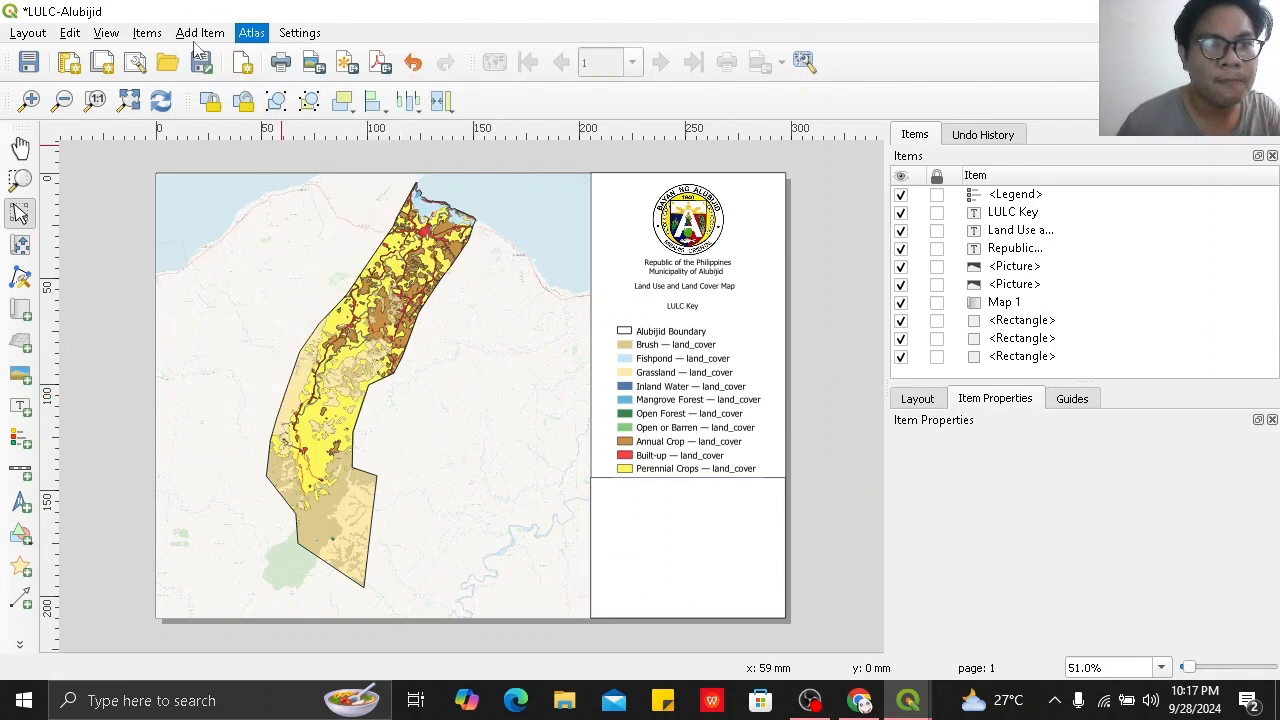
pyautogui.click(200, 32)
pyautogui.click(240, 215)
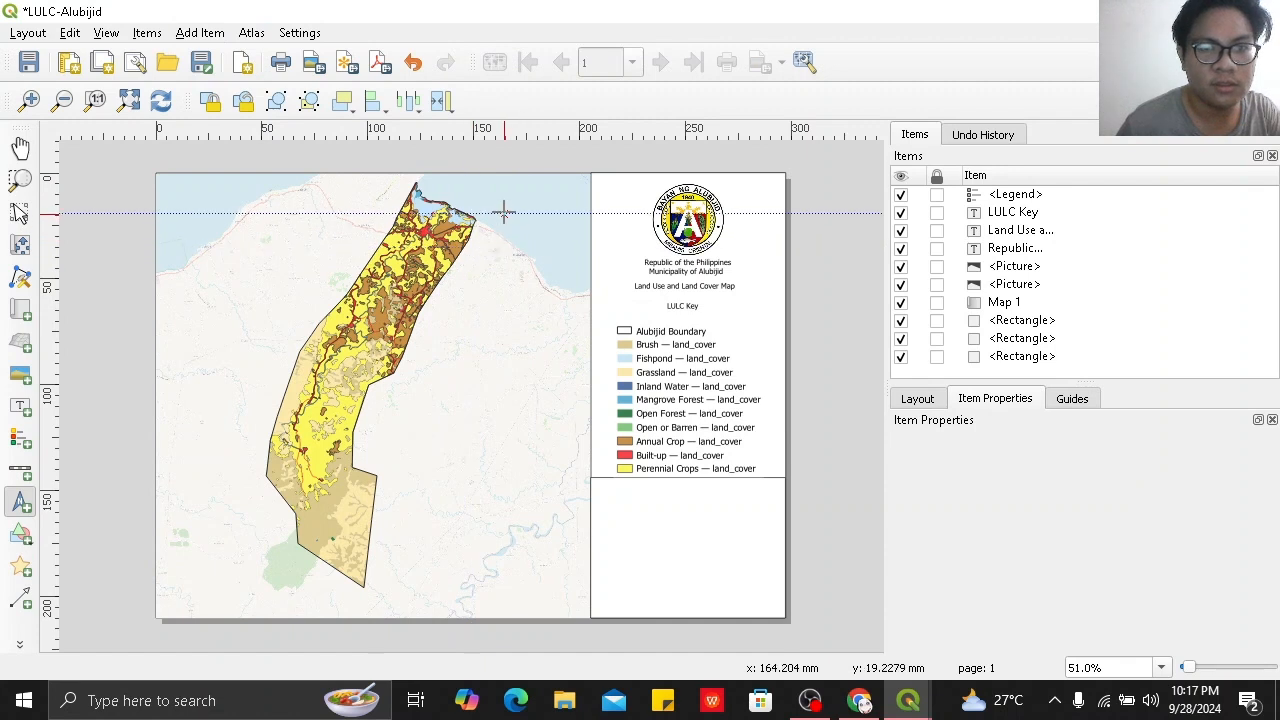
pyautogui.moveTo(505, 213); pyautogui.dragTo(565, 295)
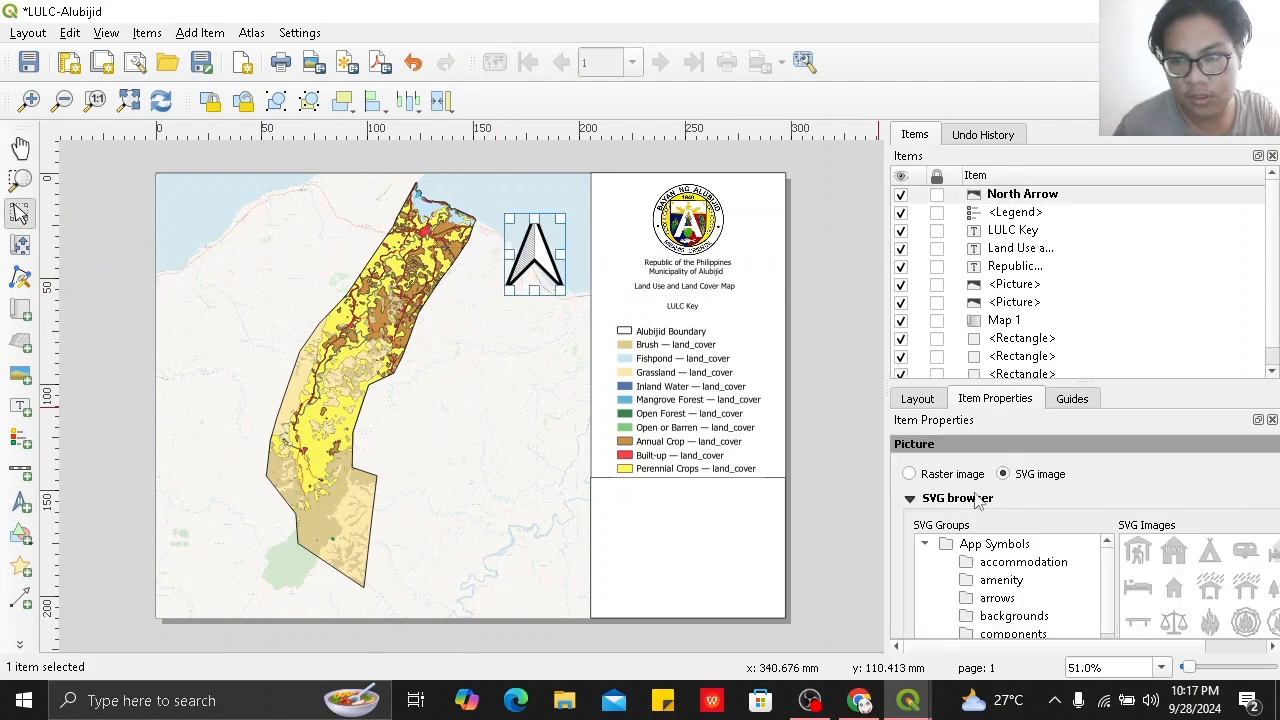
# Change the north arrow's symbol to the Arrow_03.svg image.
pyautogui.scroll(-8, 945, 540)
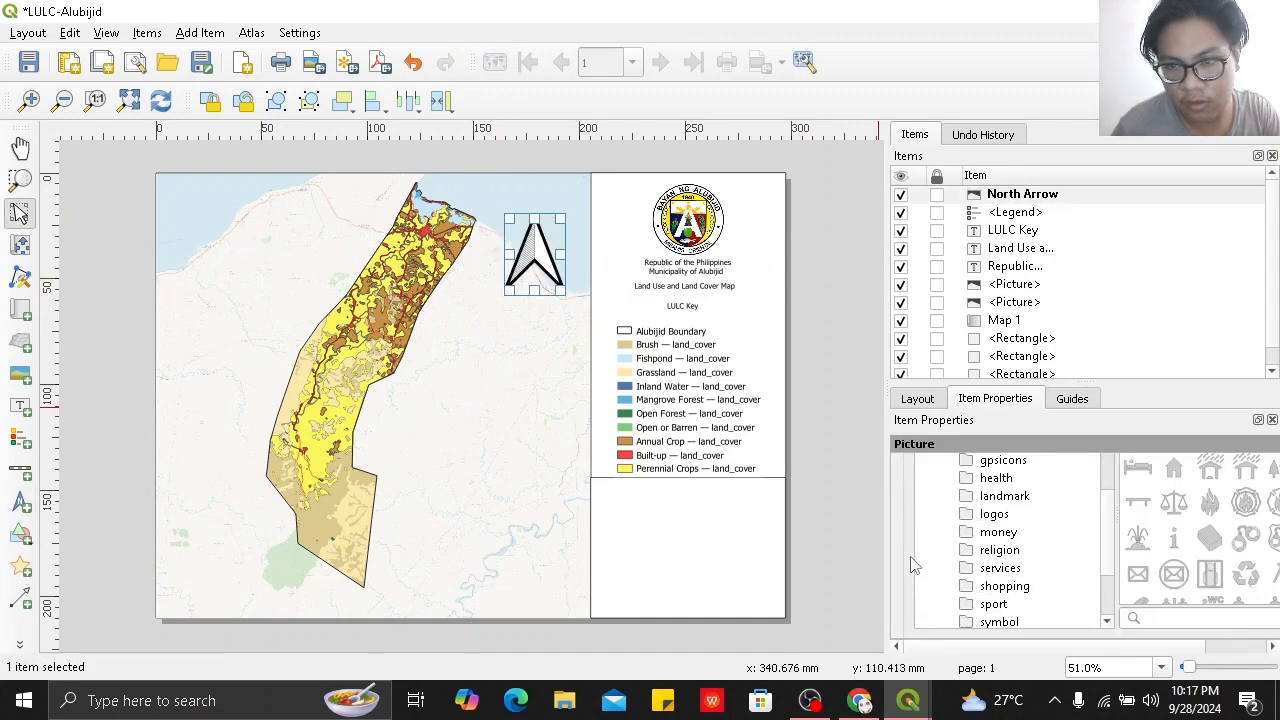
pyautogui.scroll(-10, 912, 565)
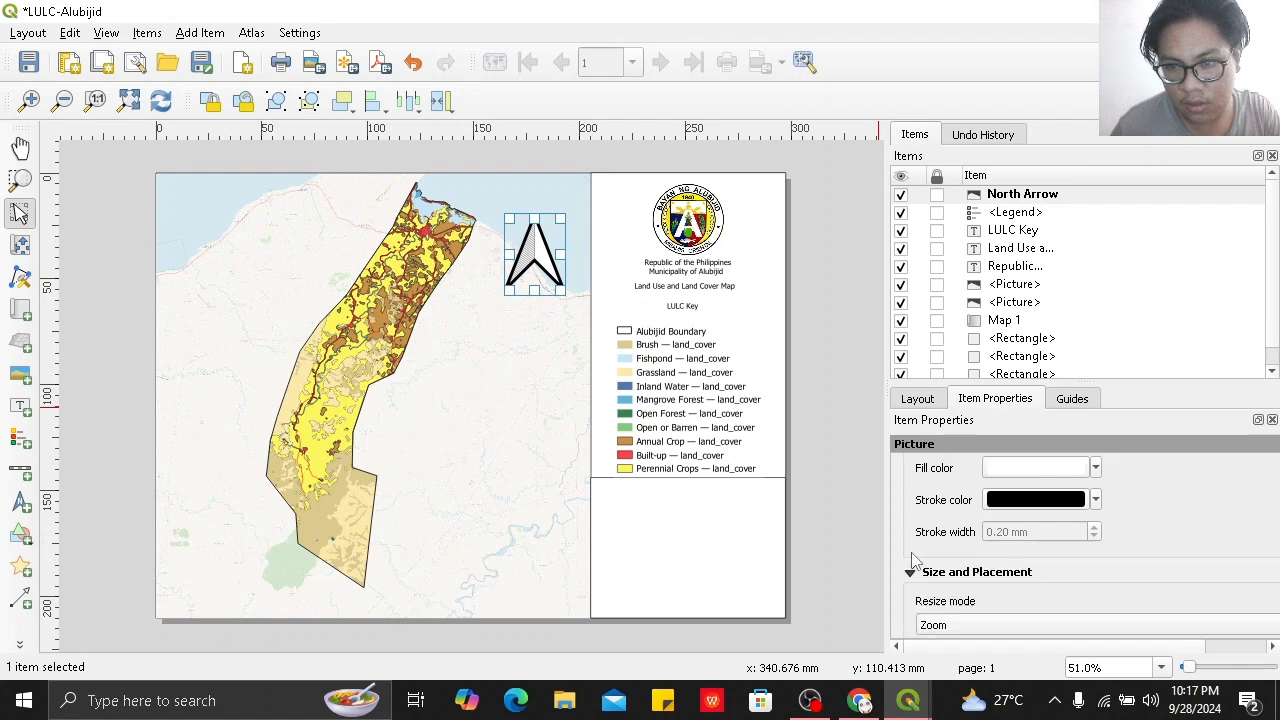
pyautogui.scroll(8, 912, 562)
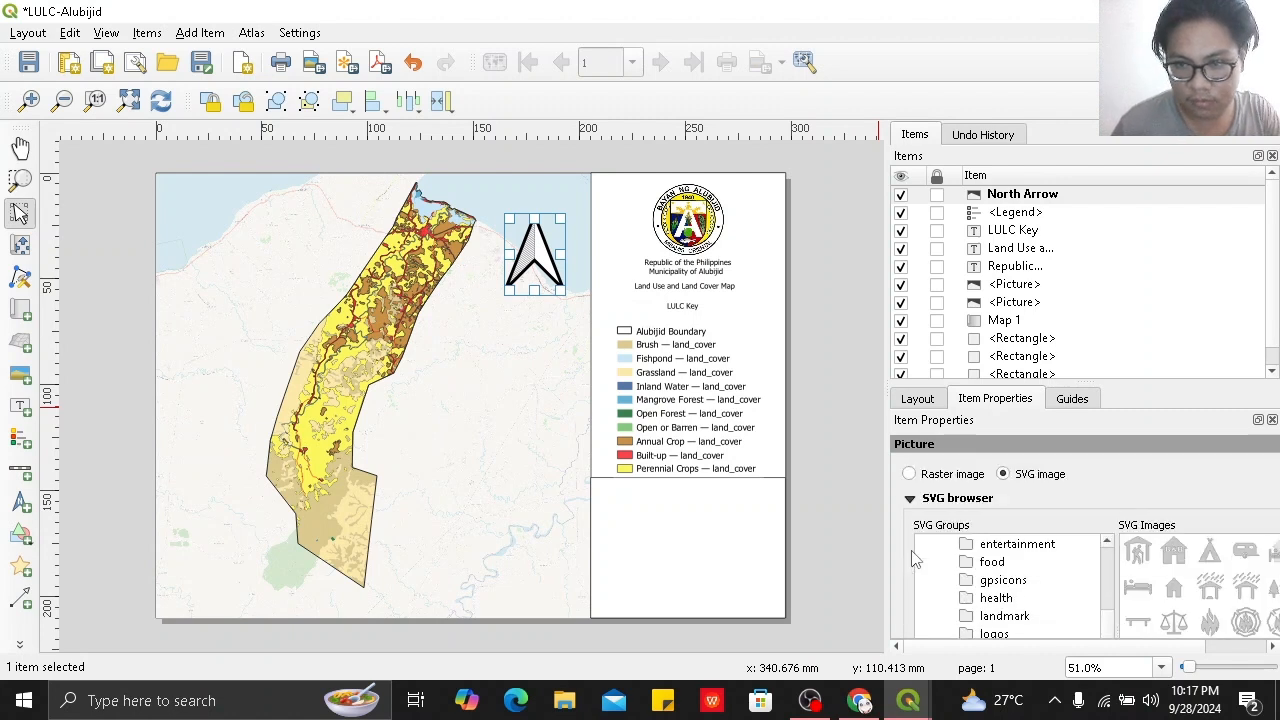
pyautogui.scroll(-3, 913, 559)
pyautogui.scroll(-1, 1110, 610)
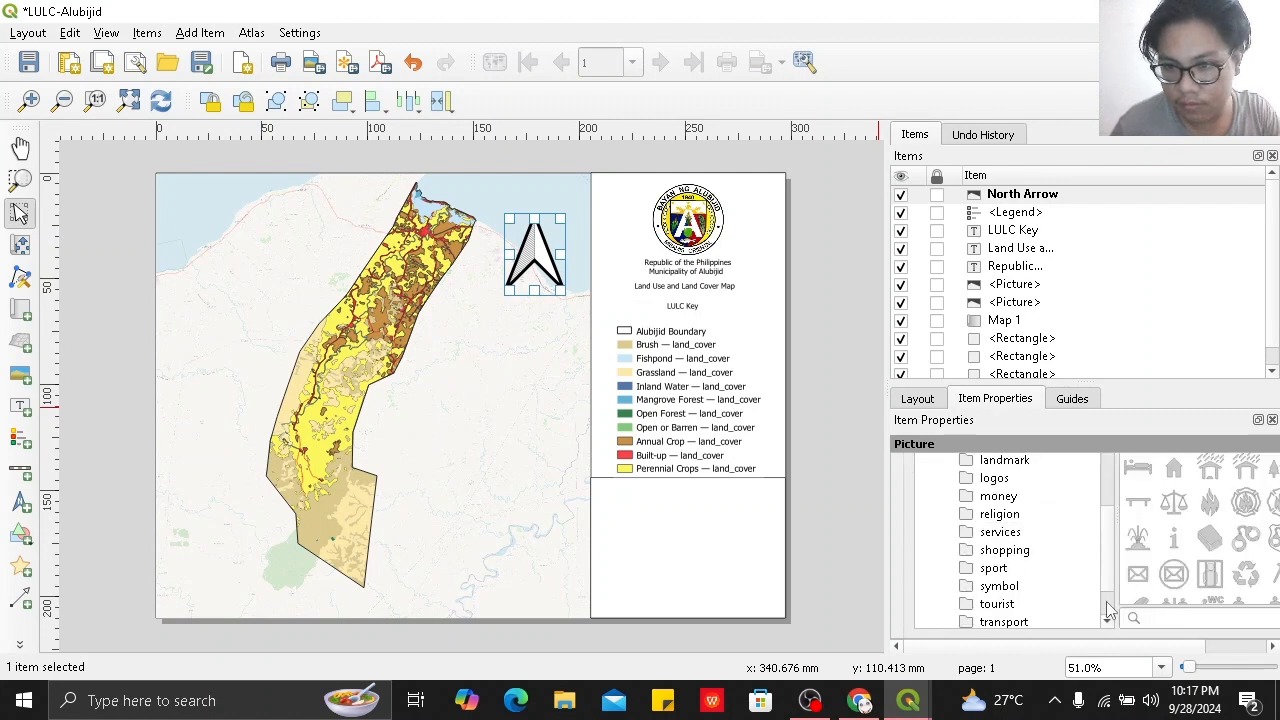
pyautogui.scroll(-1, 1147, 610)
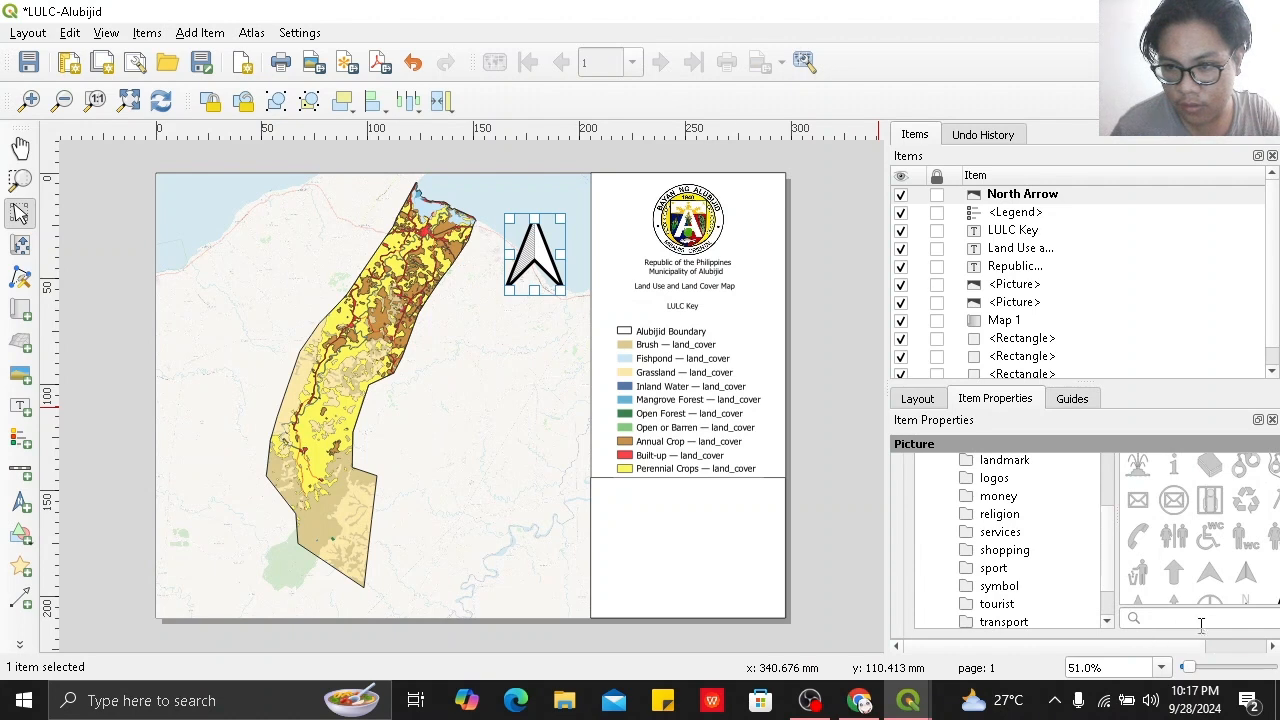
pyautogui.click(1247, 583)
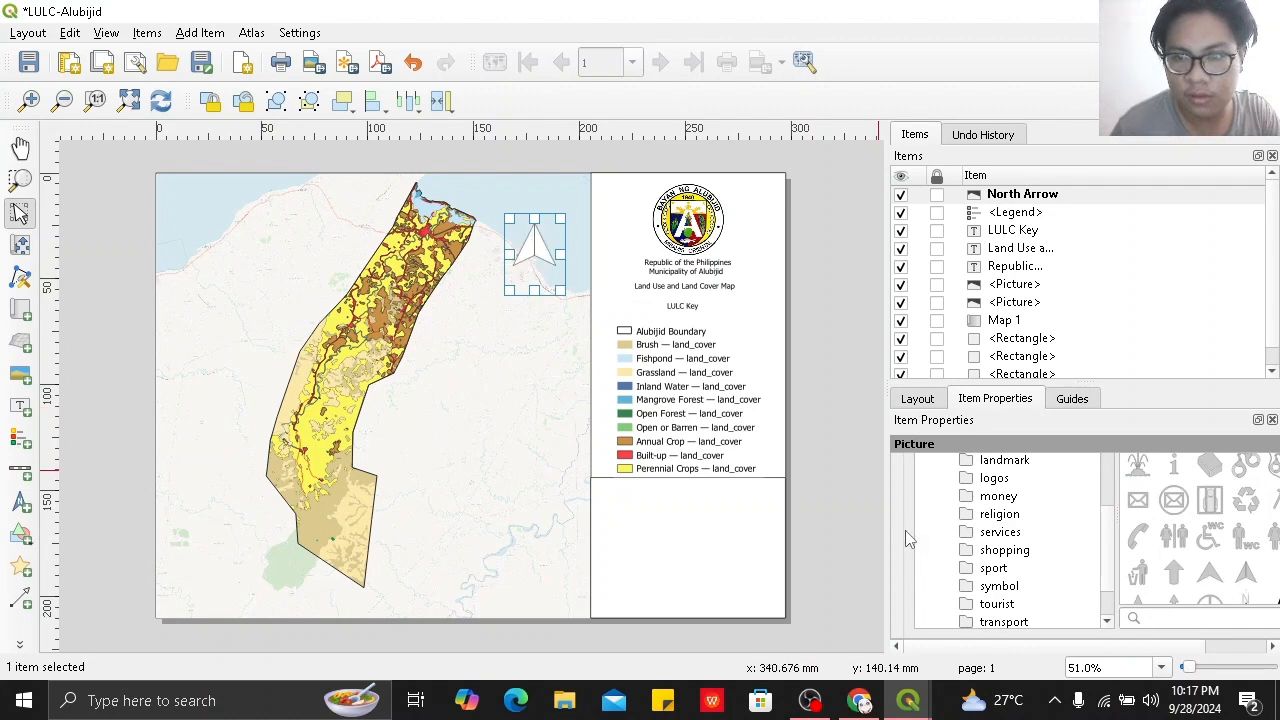
# Set the north arrow's stroke color to #ff4346.
pyautogui.scroll(-5, 907, 540)
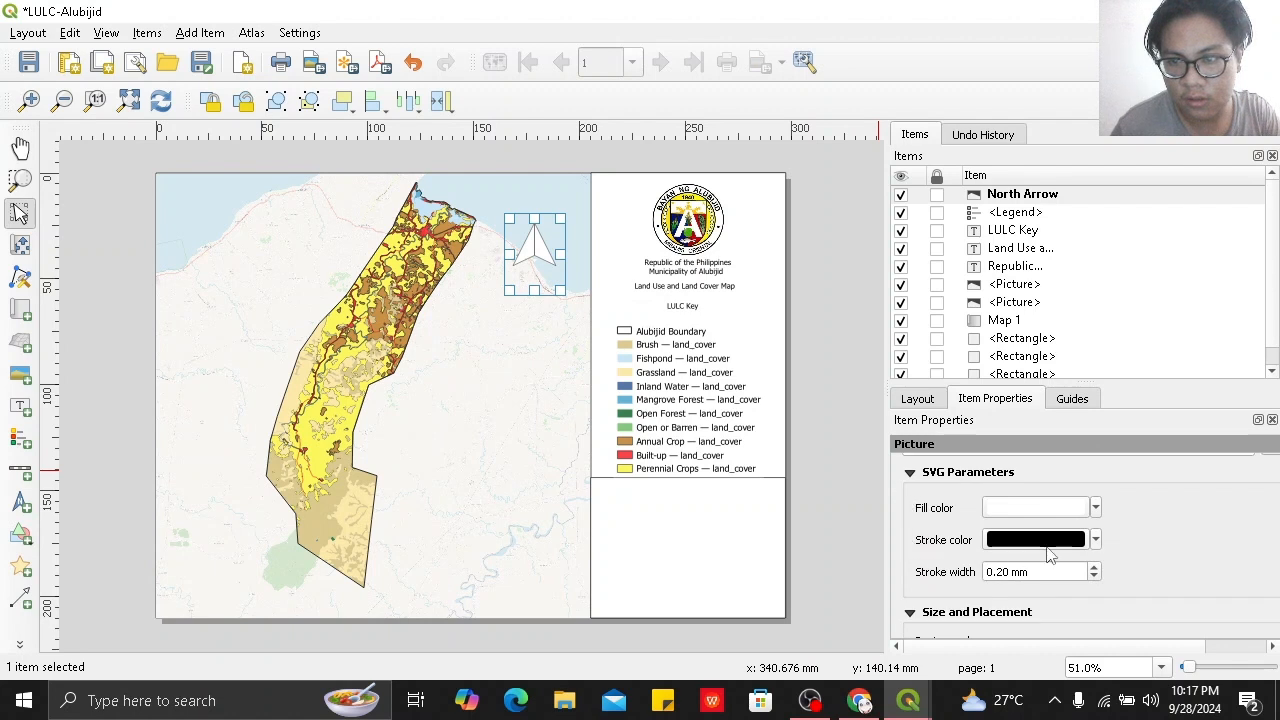
pyautogui.click(1040, 540)
pyautogui.click(972, 585)
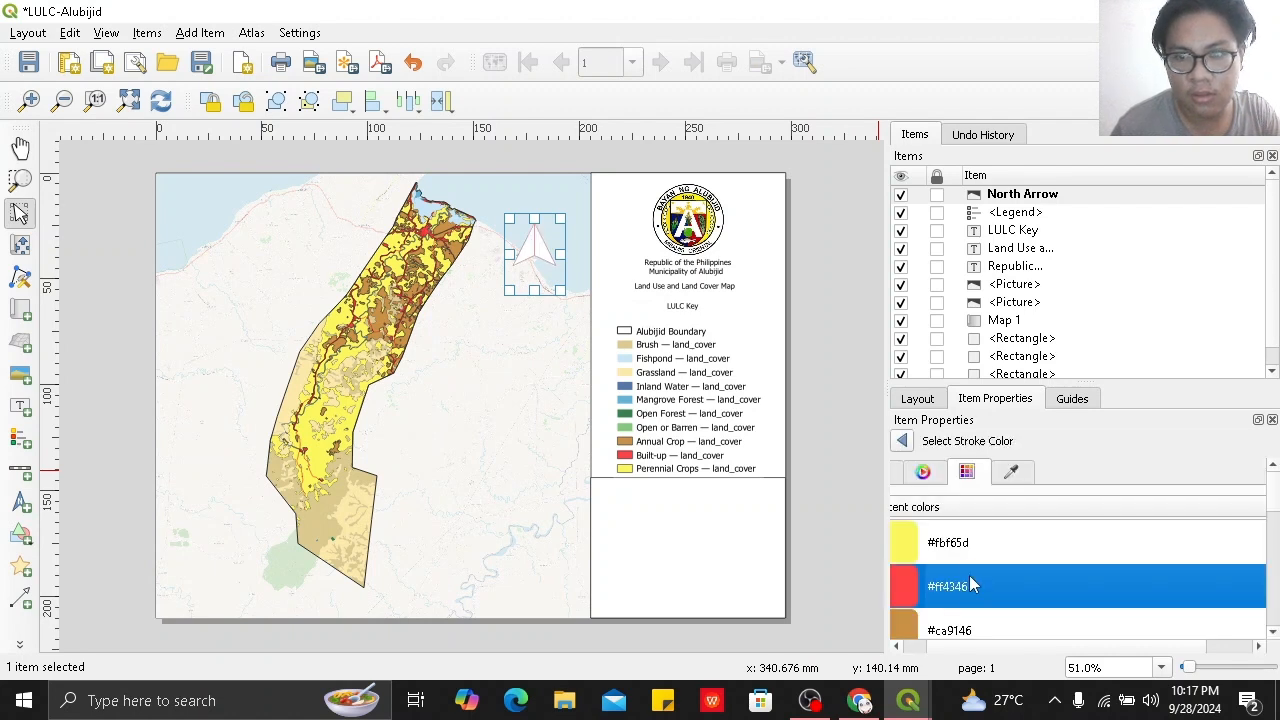
pyautogui.click(902, 442)
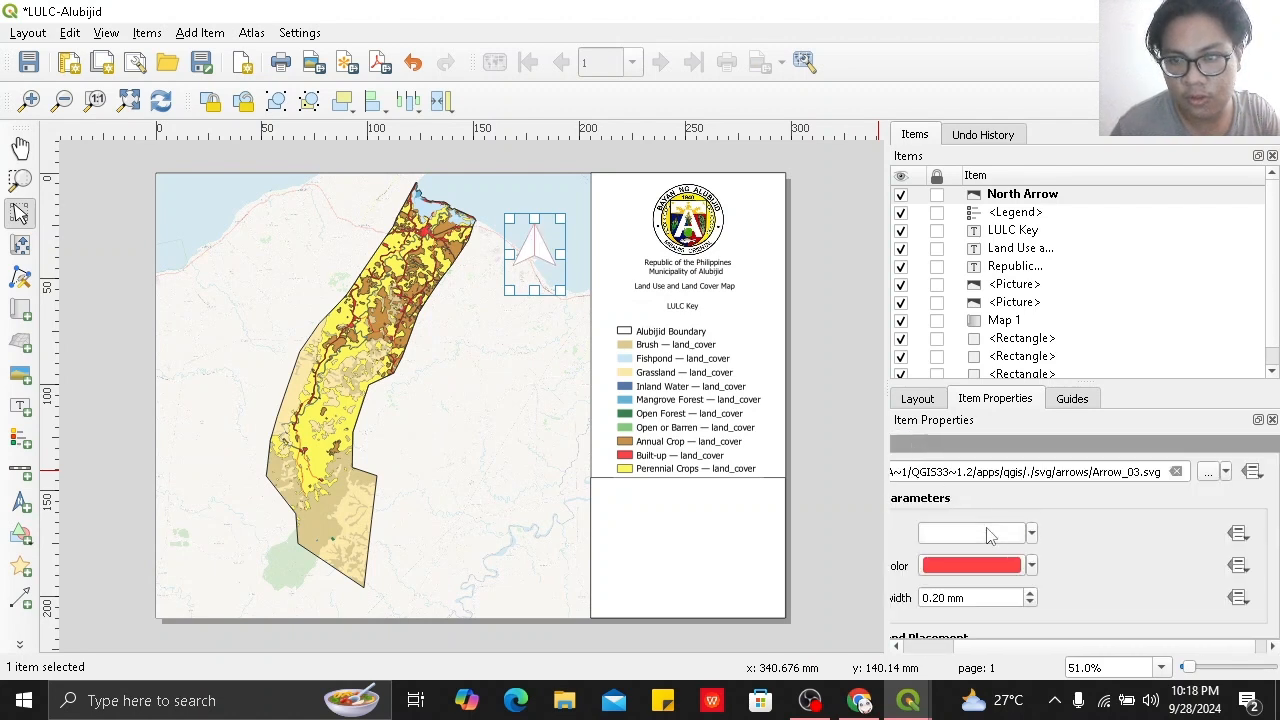
# Set the north arrow's fill color to red #ff4346 and its stroke color to black #000000.
pyautogui.click(988, 535)
pyautogui.click(962, 555)
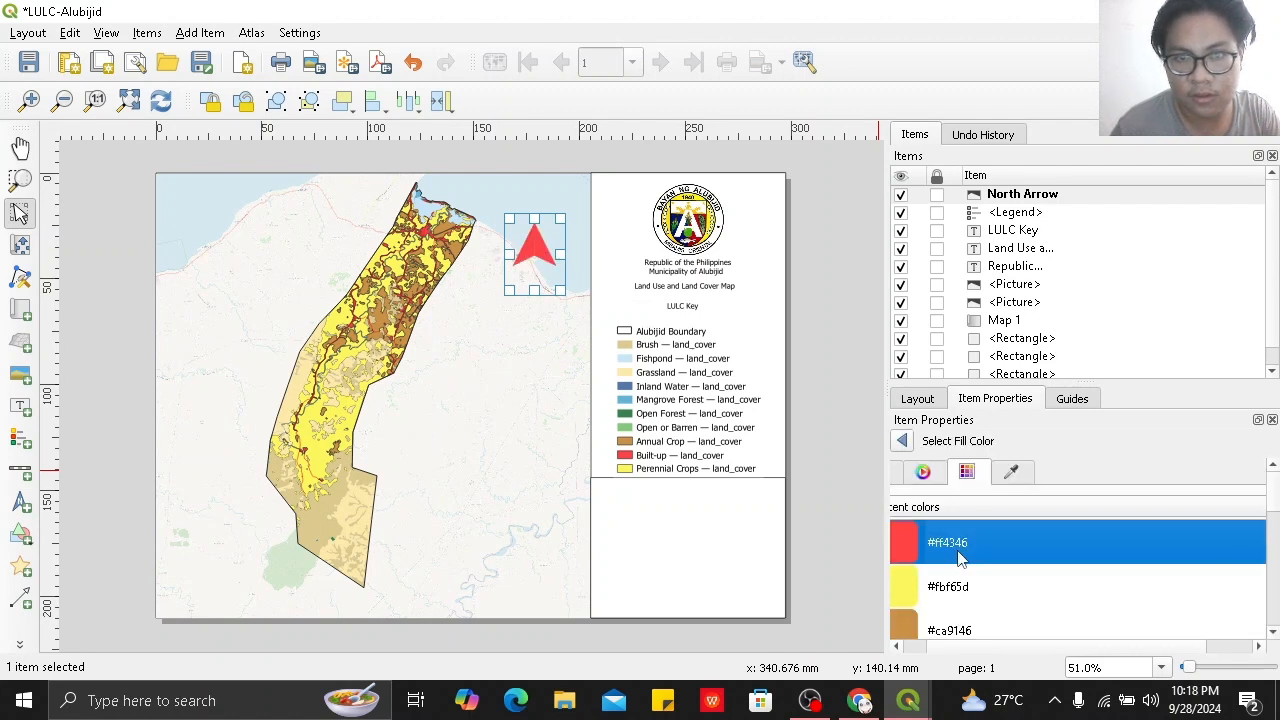
pyautogui.click(902, 442)
pyautogui.click(986, 568)
pyautogui.scroll(5, 980, 550)
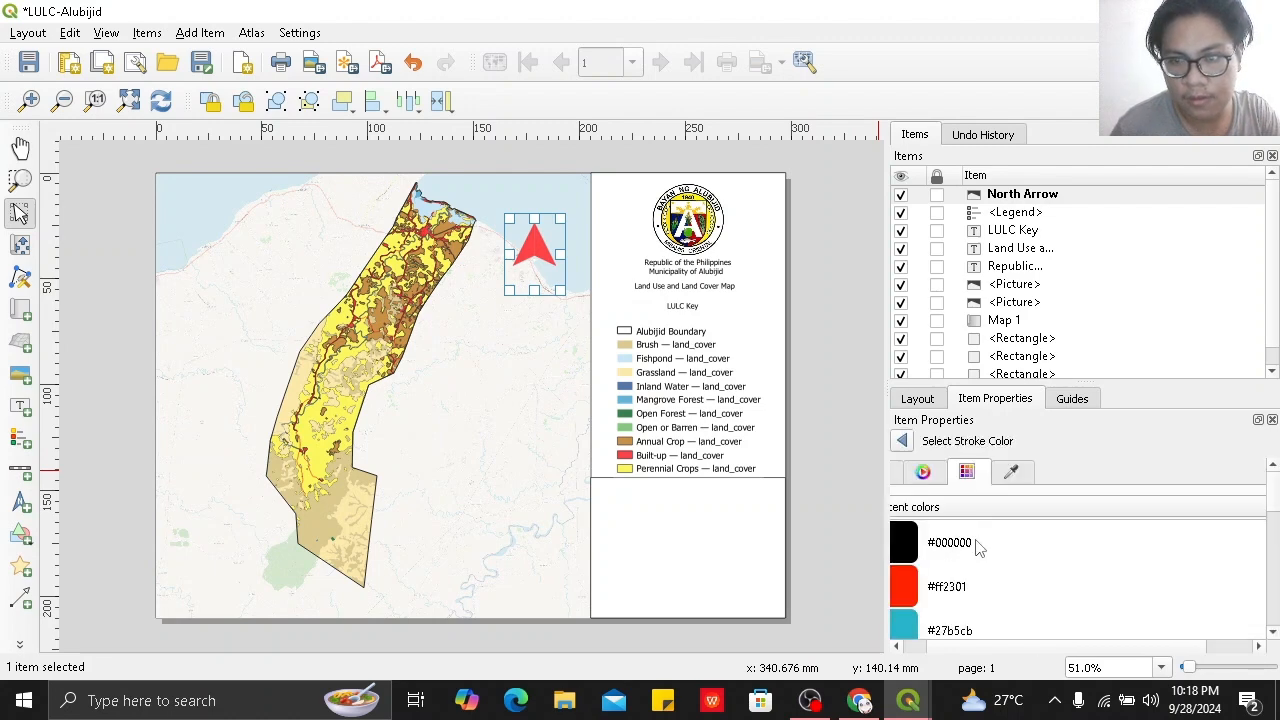
pyautogui.click(978, 543)
pyautogui.click(902, 442)
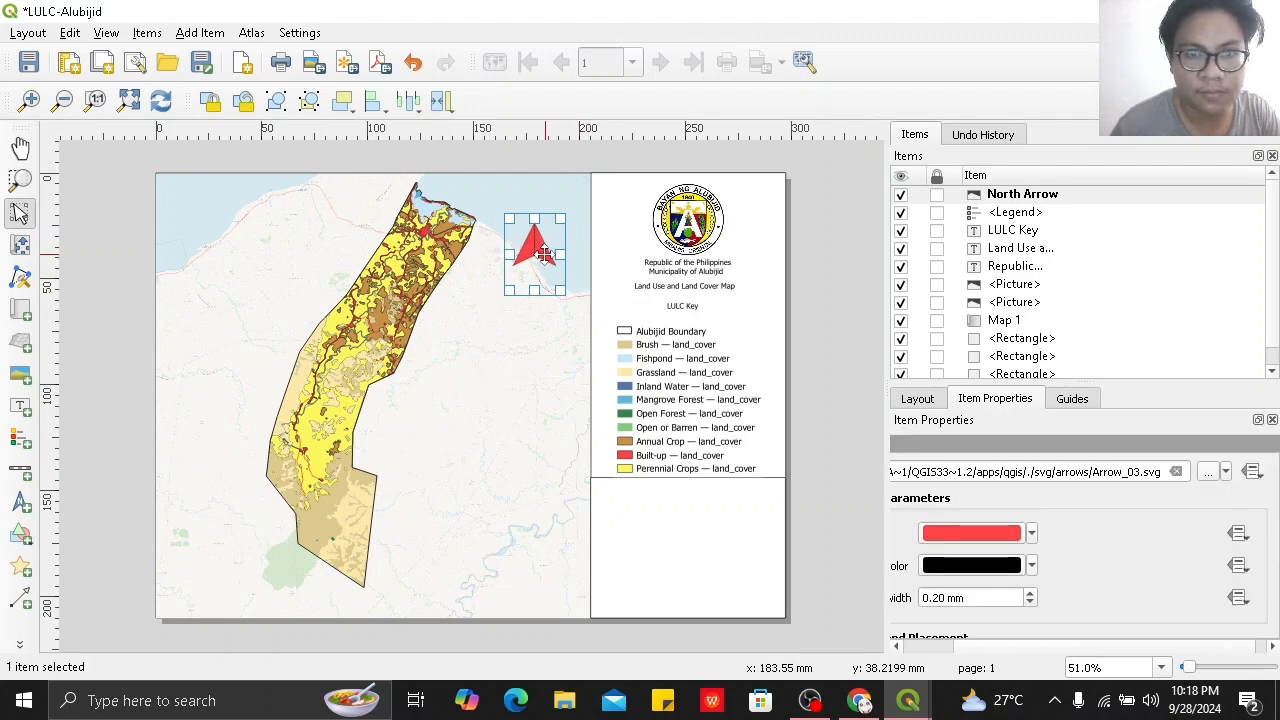
# Move the north arrow up about 13 mm, closer to the map's upper edge, and deselect it.
pyautogui.moveTo(543, 255); pyautogui.dragTo(542, 227)
pyautogui.click(840, 300)
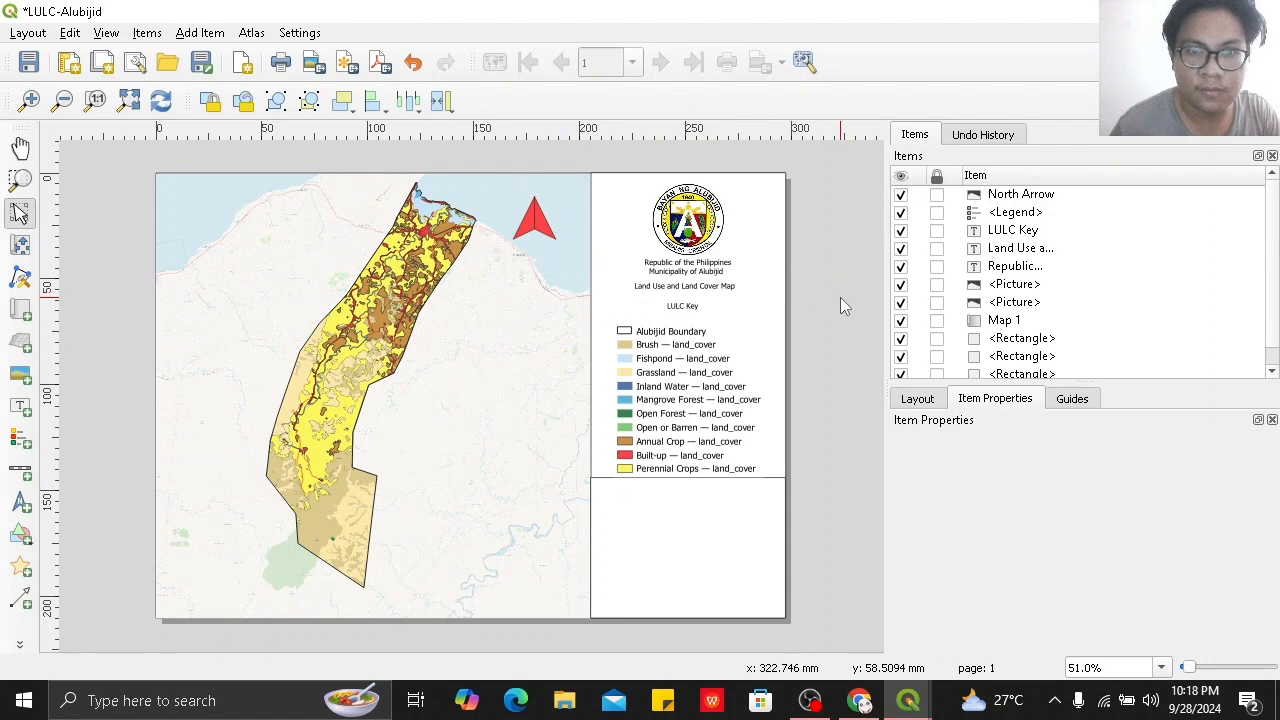
# Add a scale bar for Map 1 in the lower right part of the map and set its style to Double Box.
pyautogui.click(190, 33)
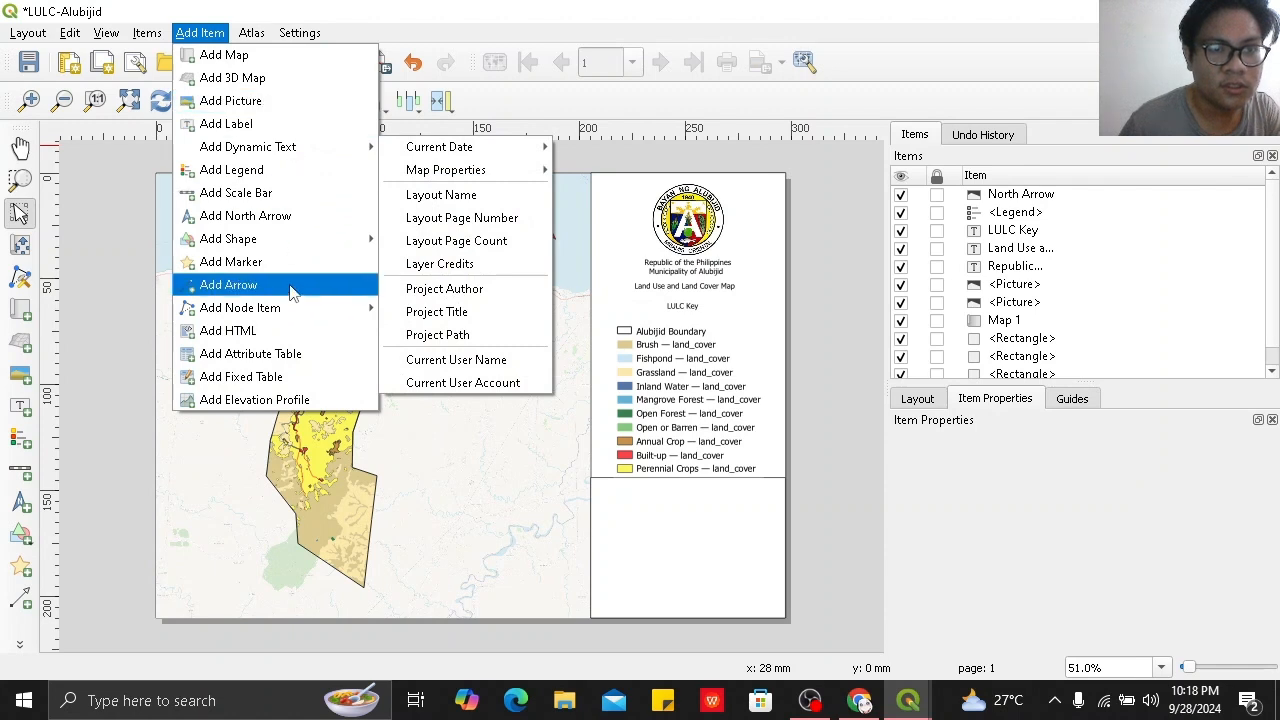
pyautogui.click(293, 213)
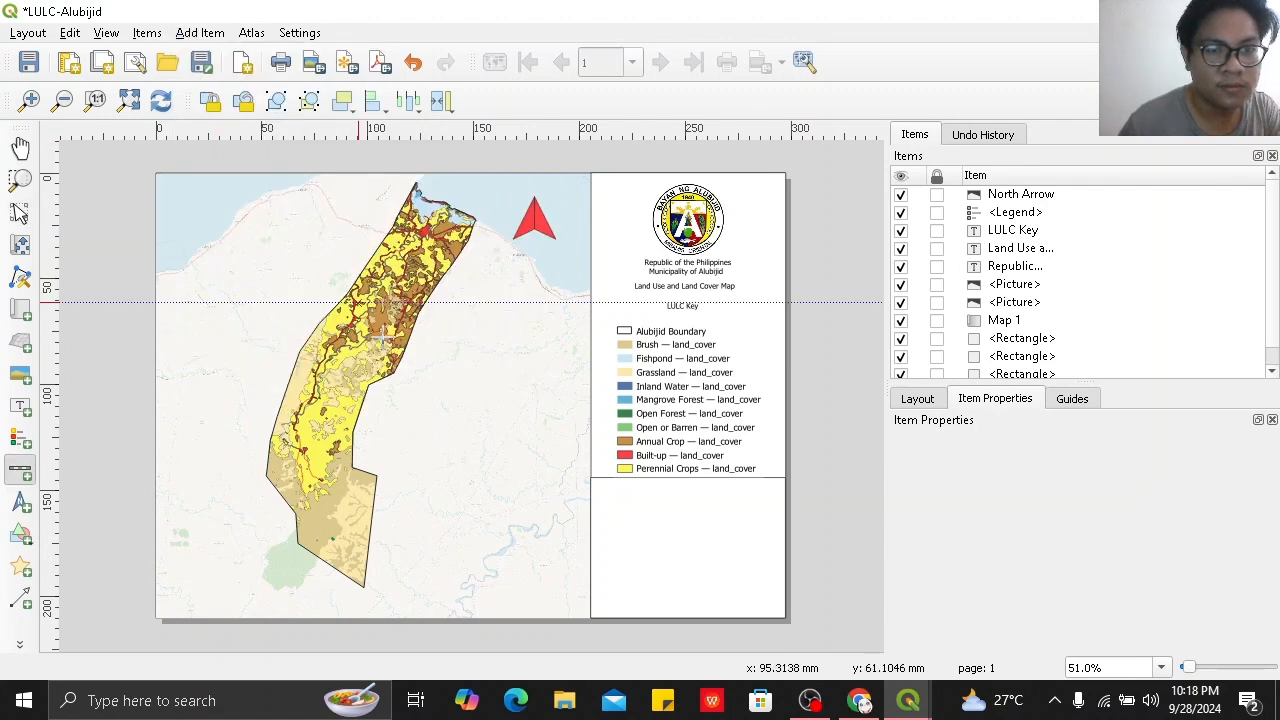
pyautogui.moveTo(415, 514)
pyautogui.mouseDown()
pyautogui.moveTo(534, 571)
pyautogui.moveTo(563, 566)
pyautogui.mouseUp()
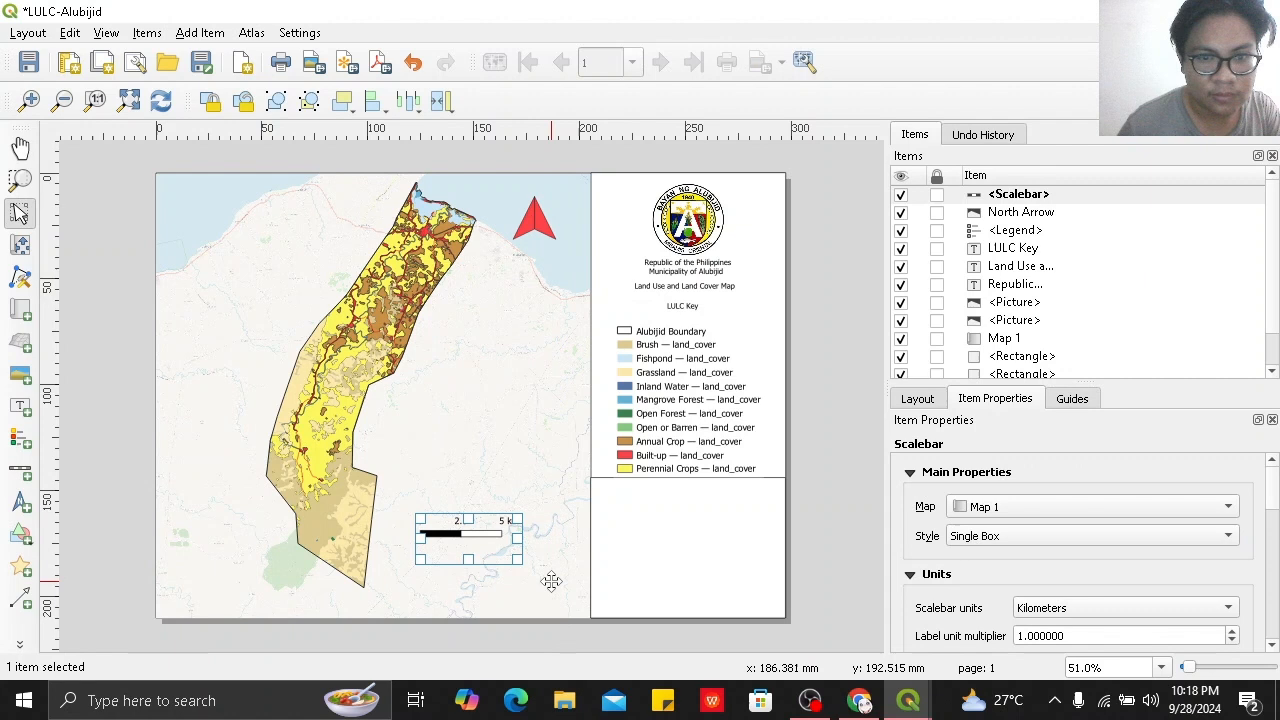
pyautogui.click(1010, 500)
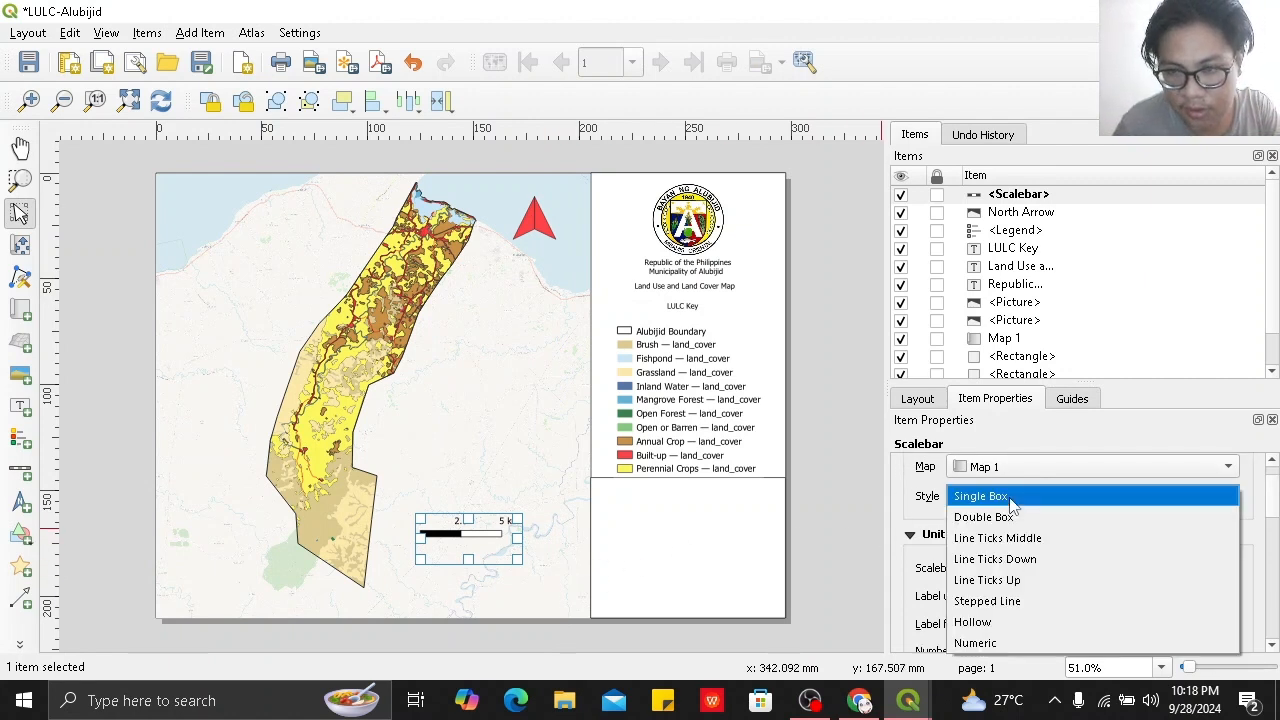
pyautogui.click(1045, 514)
# Set the scale bar's left segments to 3.
pyautogui.scroll(-4, 953, 505)
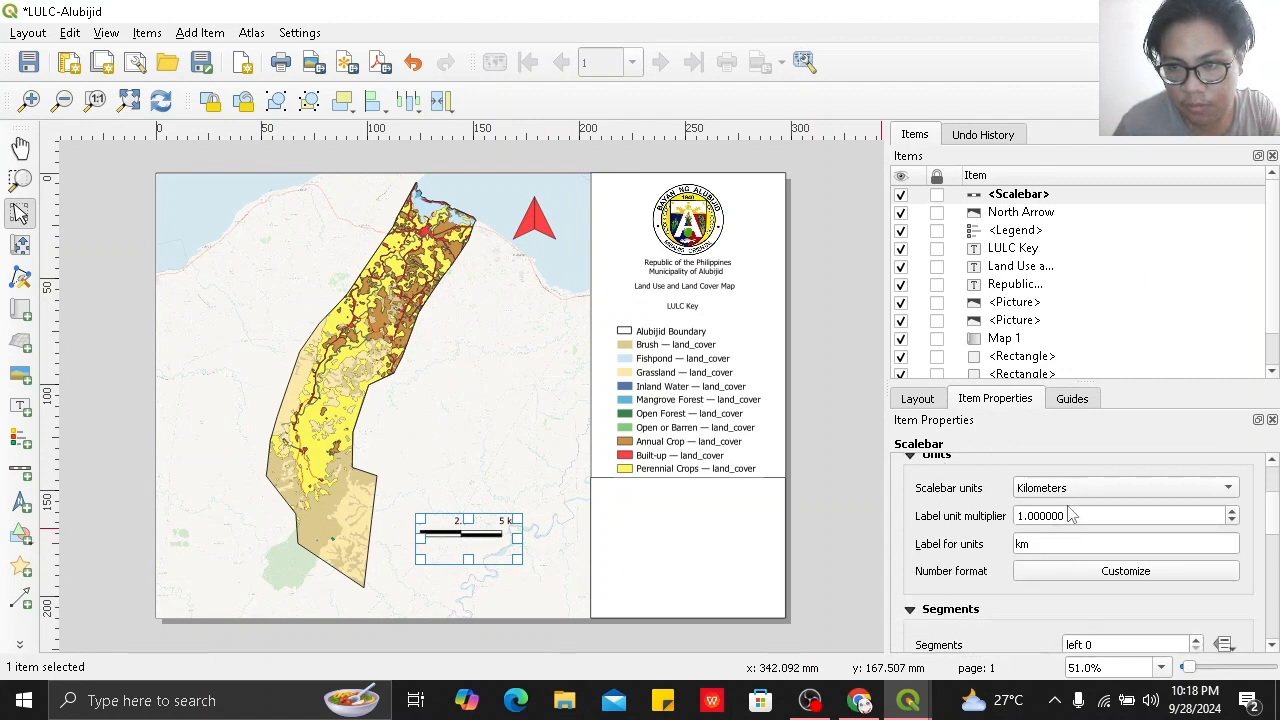
pyautogui.scroll(-1, 956, 528)
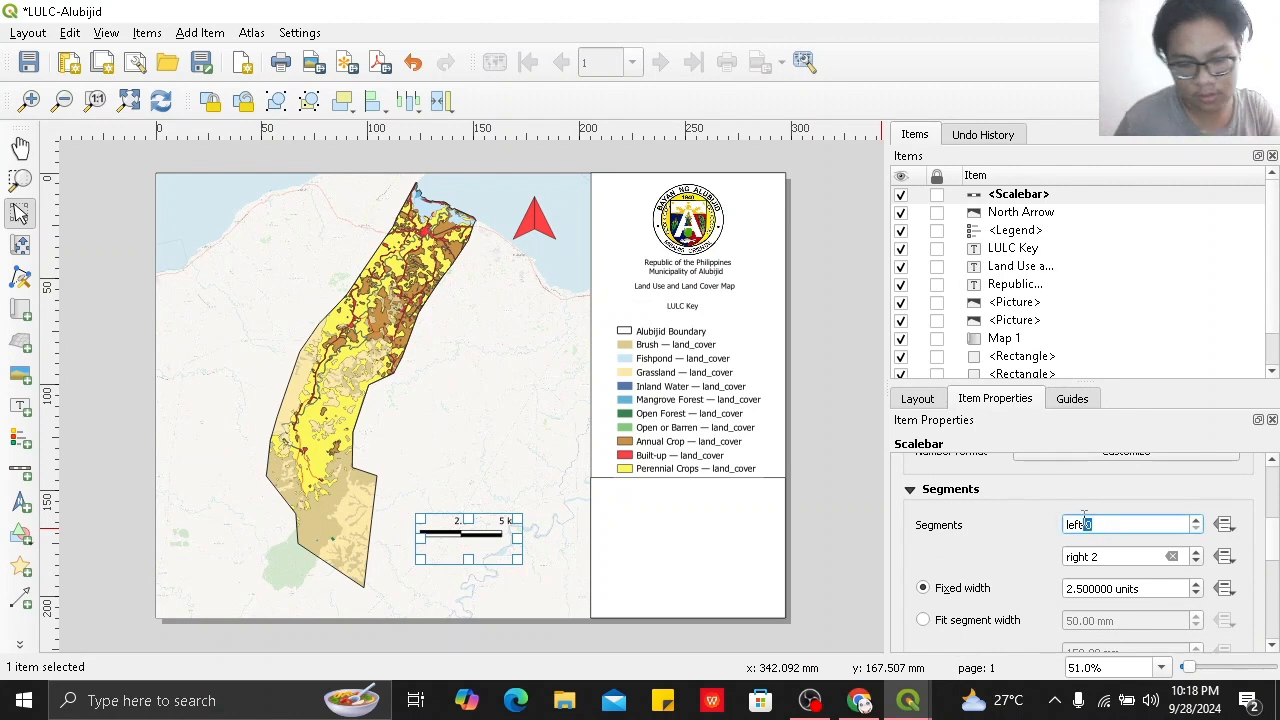
pyautogui.write('3')
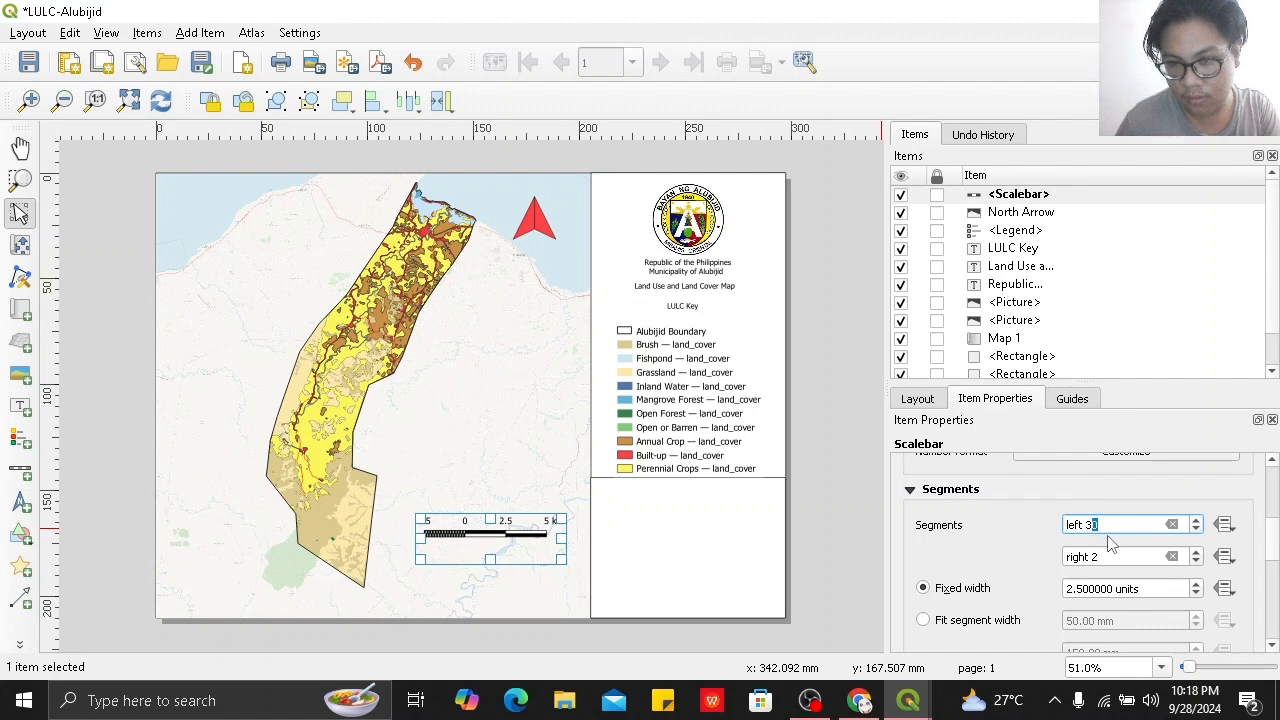
pyautogui.press('BackSpace')
pyautogui.click(970, 536)
# Review the scale bar's segment sizing and display settings, including label placement and fills, and deselect it.
pyautogui.scroll(-5, 968, 538)
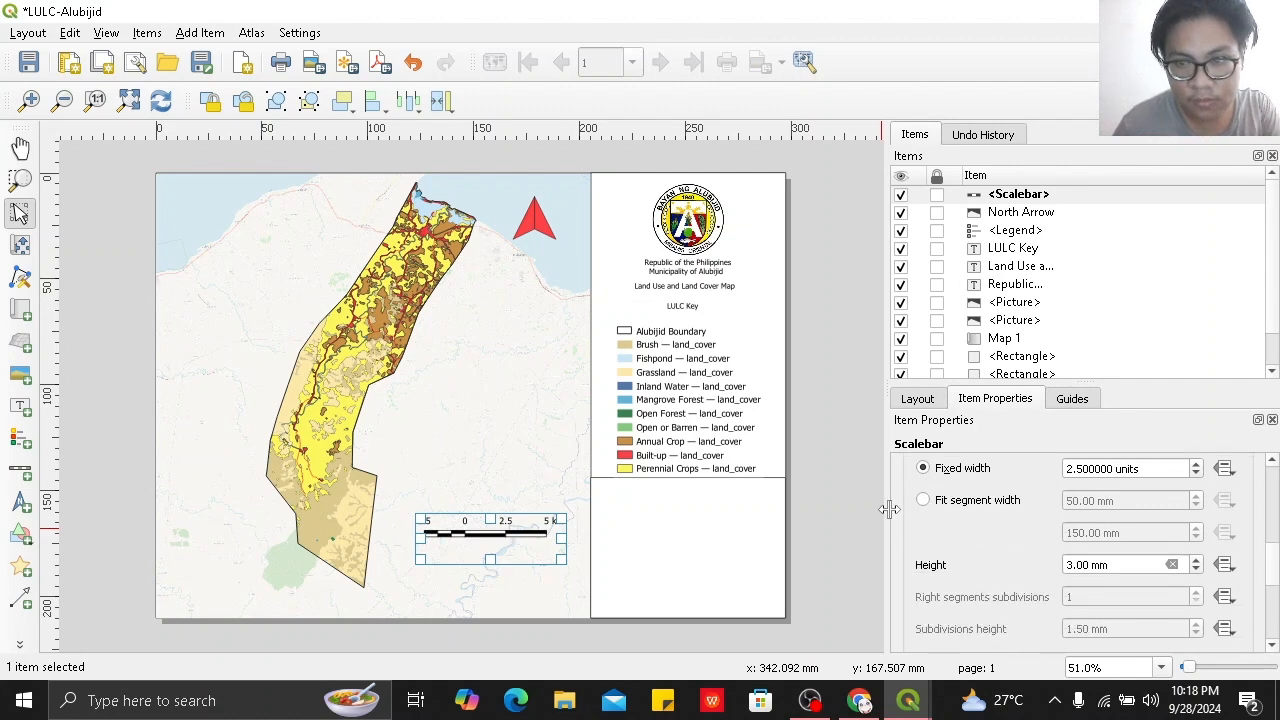
pyautogui.scroll(1, 968, 480)
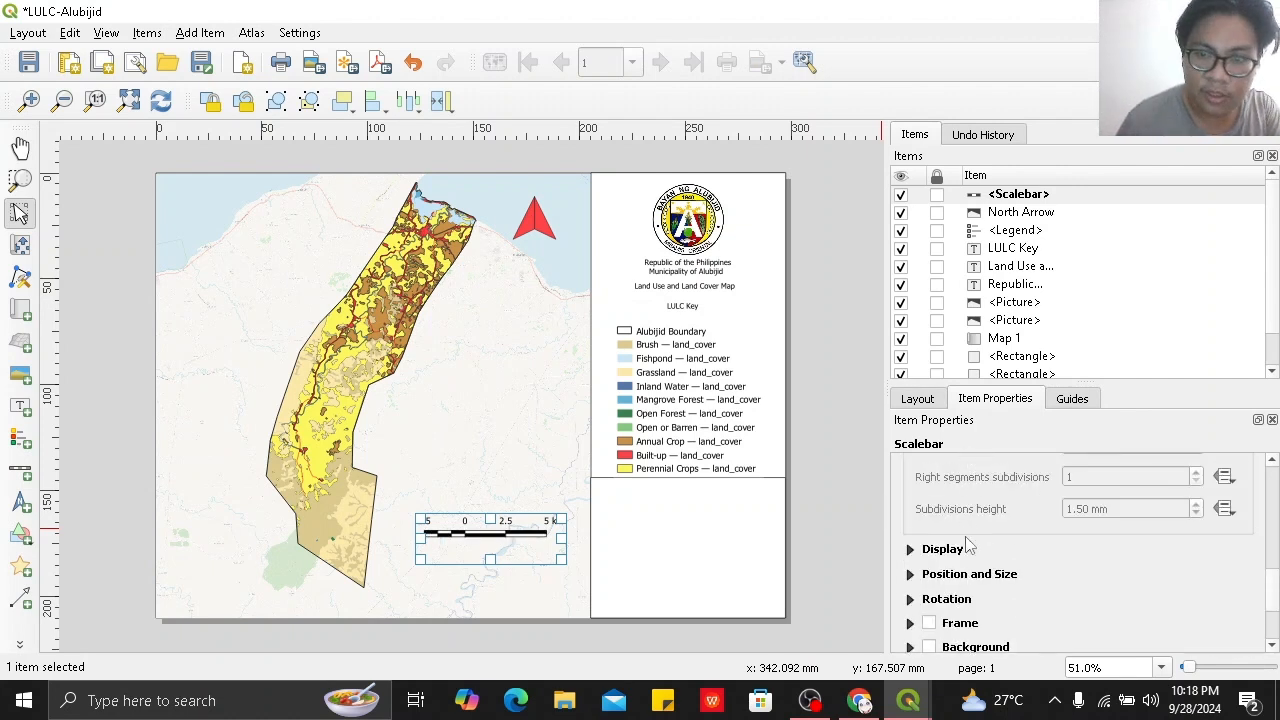
pyautogui.scroll(-1, 962, 540)
pyautogui.click(917, 507)
pyautogui.scroll(-2, 980, 545)
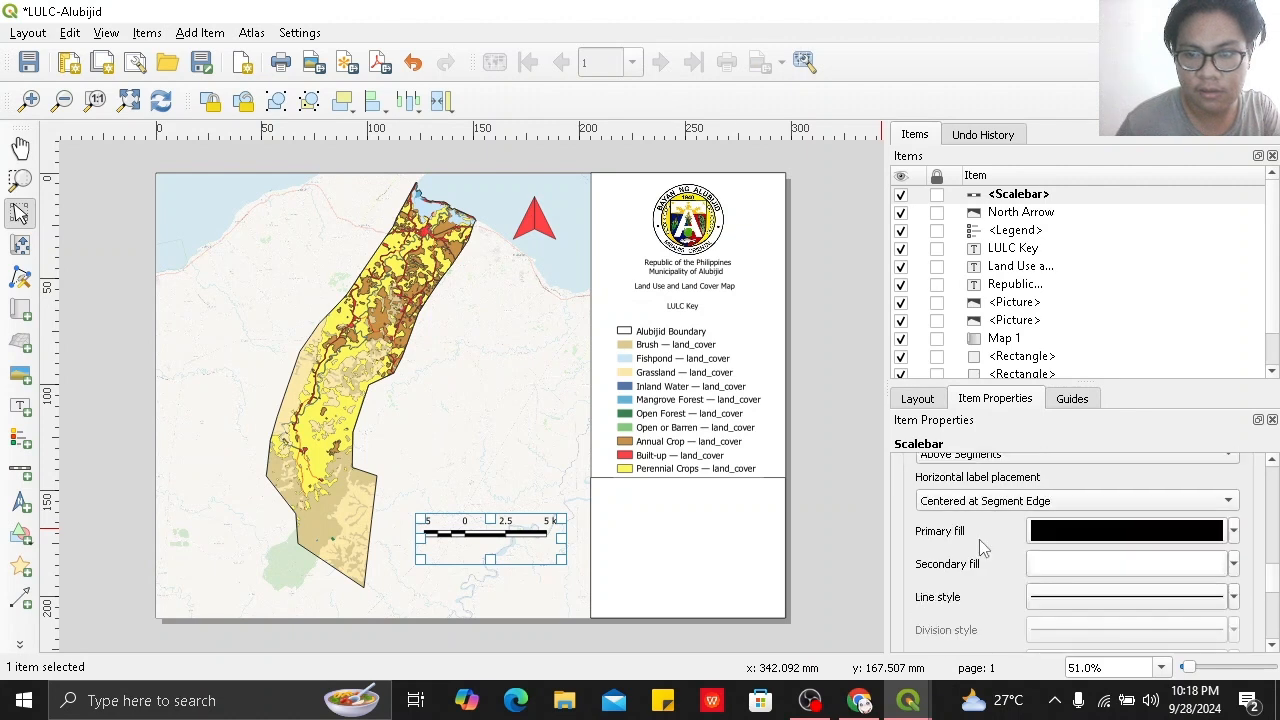
pyautogui.scroll(2, 980, 548)
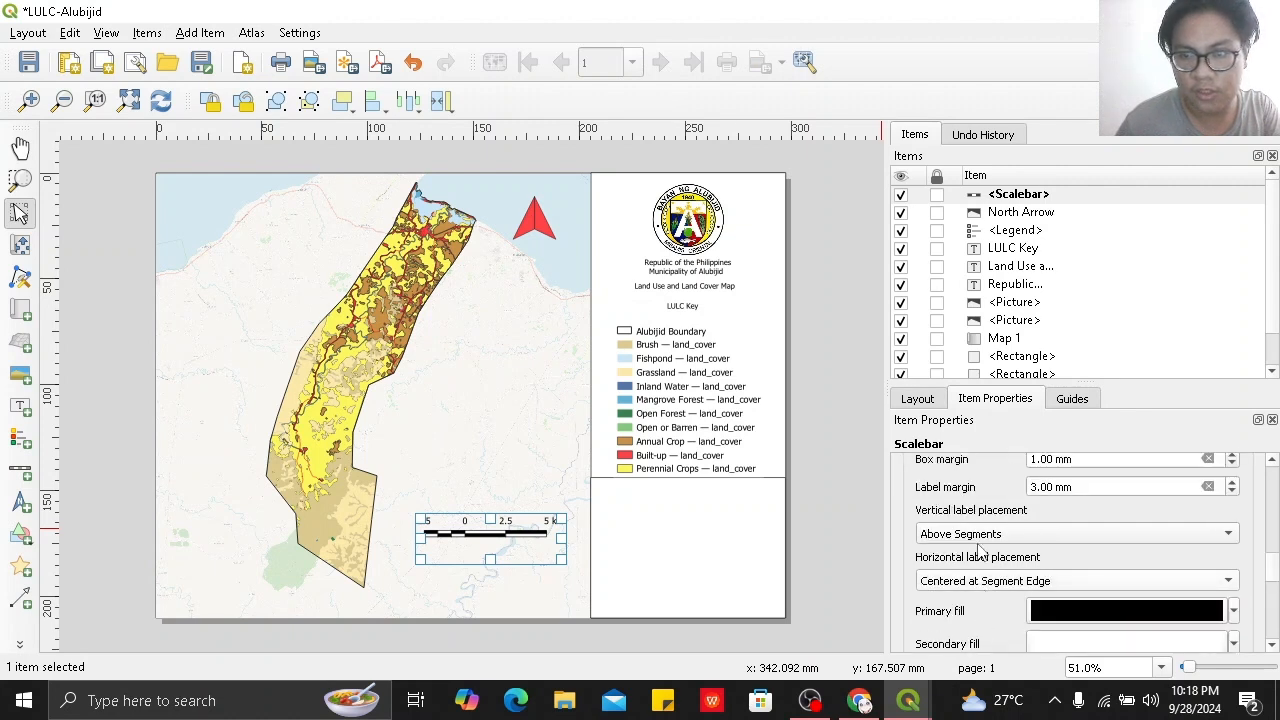
pyautogui.click(847, 475)
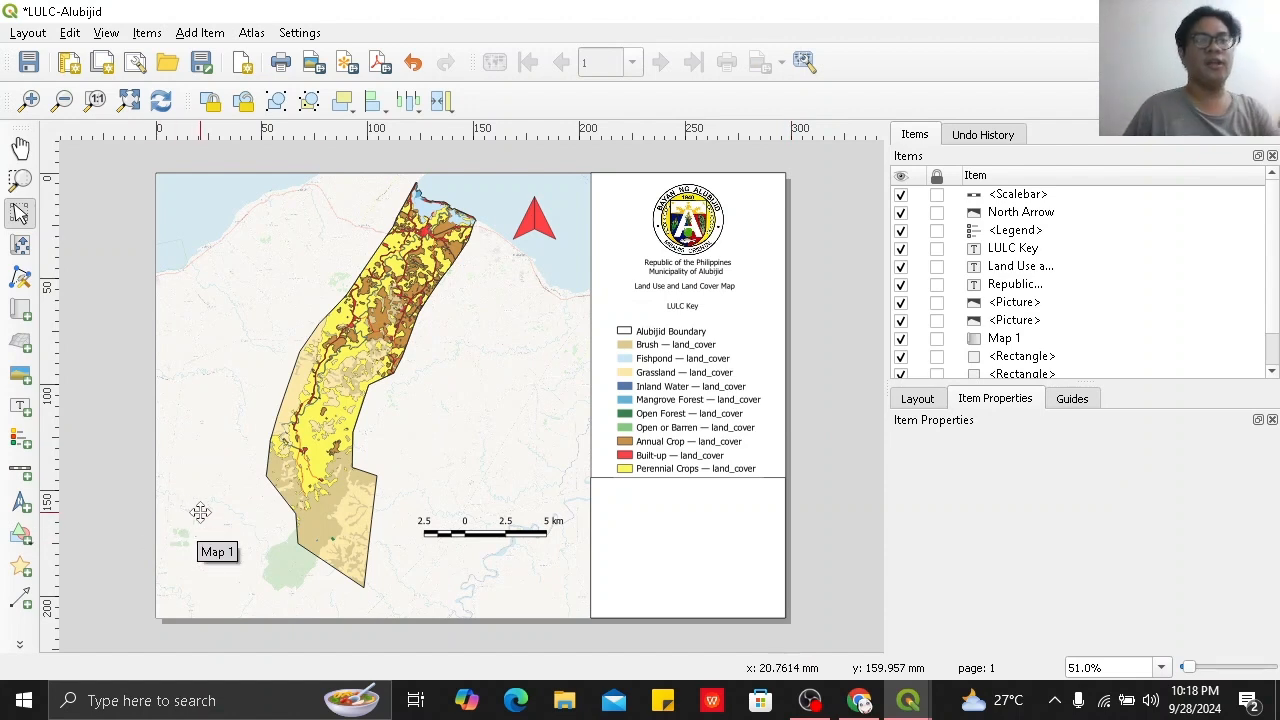
# Add a label at the map's lower left reading "Datum; PRS 92 ( Luzon 1992 )", "Projection: Transeverse Mercator", "Zone: 5" on three lines, and deselect it.
pyautogui.click(200, 33)
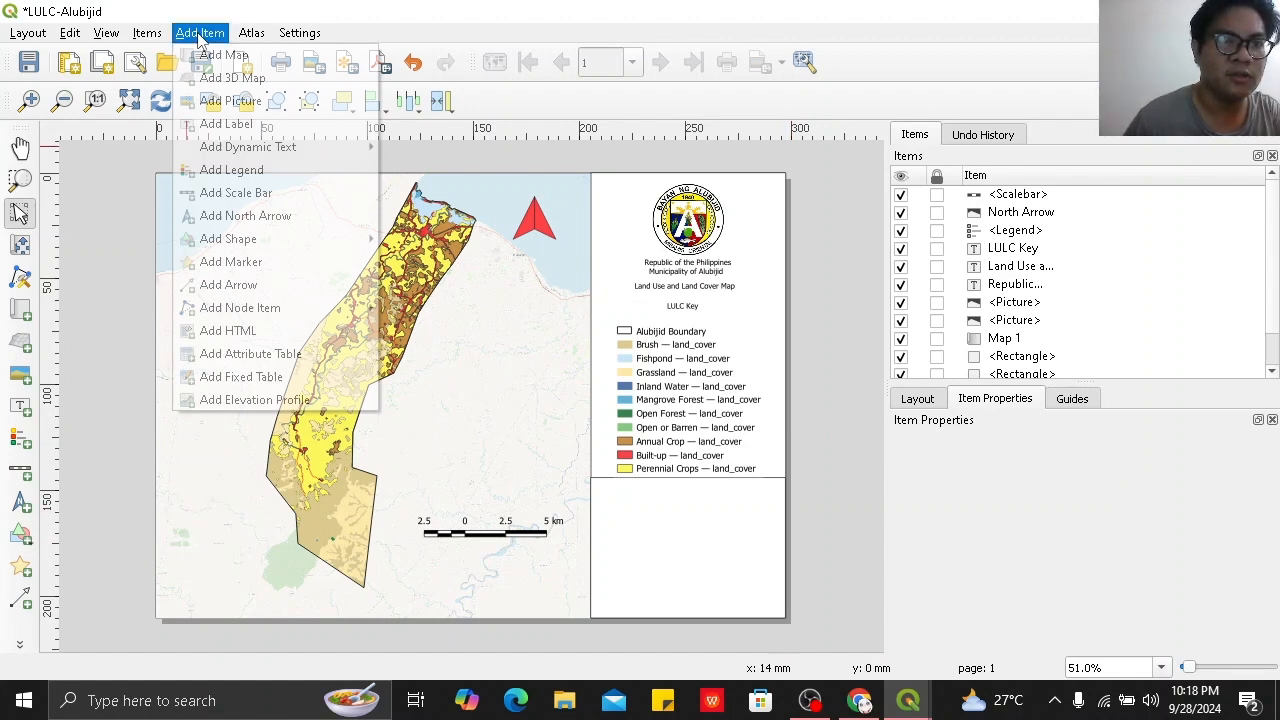
pyautogui.click(226, 123)
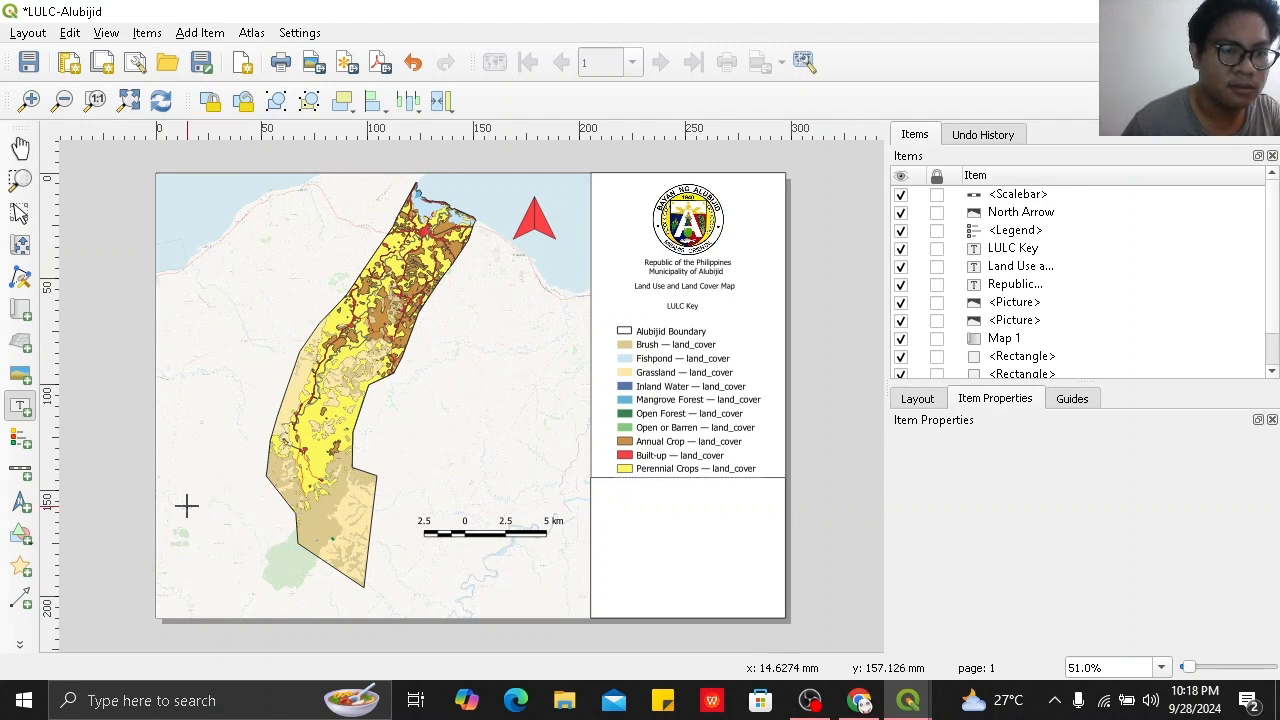
pyautogui.moveTo(183, 514); pyautogui.dragTo(282, 588)
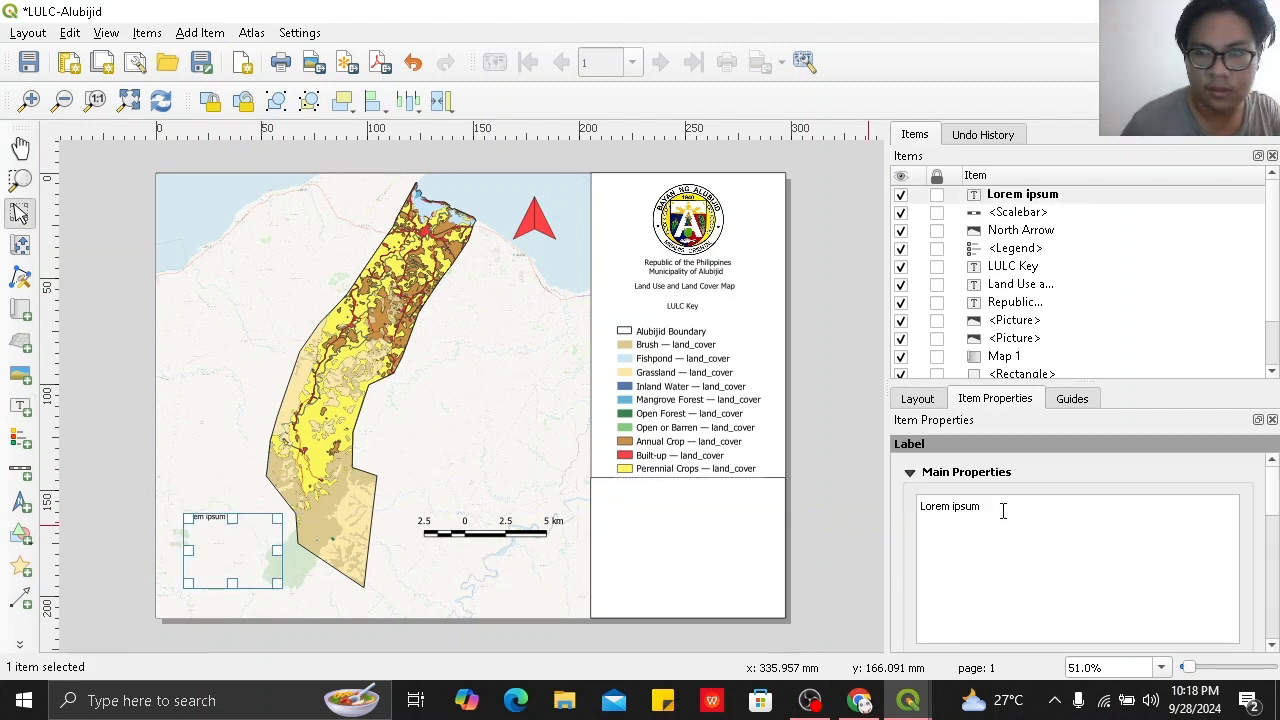
pyautogui.write('Datum; PRS 92 ( Luzon 1992')
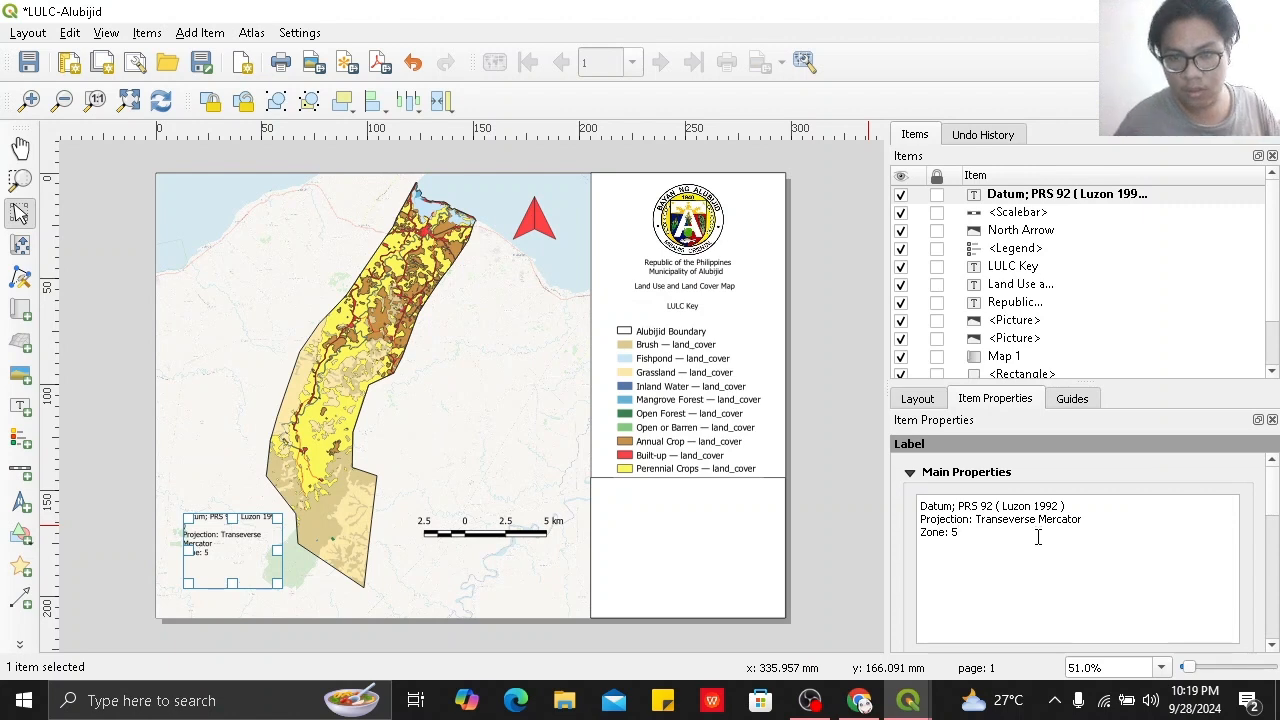
pyautogui.click(825, 534)
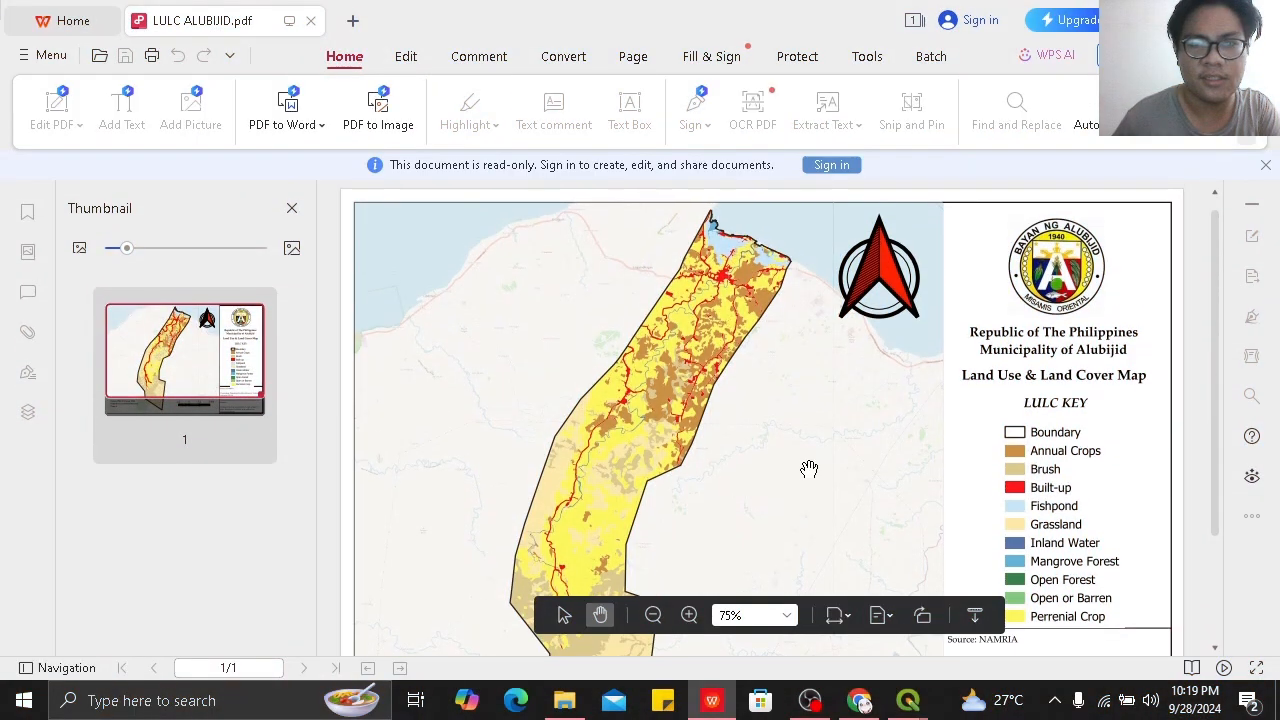
# Examine the lower half of the reference map LULC ALUBIJID.pdf in WPS, including its datum label, scale bar and source notes.
pyautogui.moveTo(808, 466); pyautogui.dragTo(719, 321)
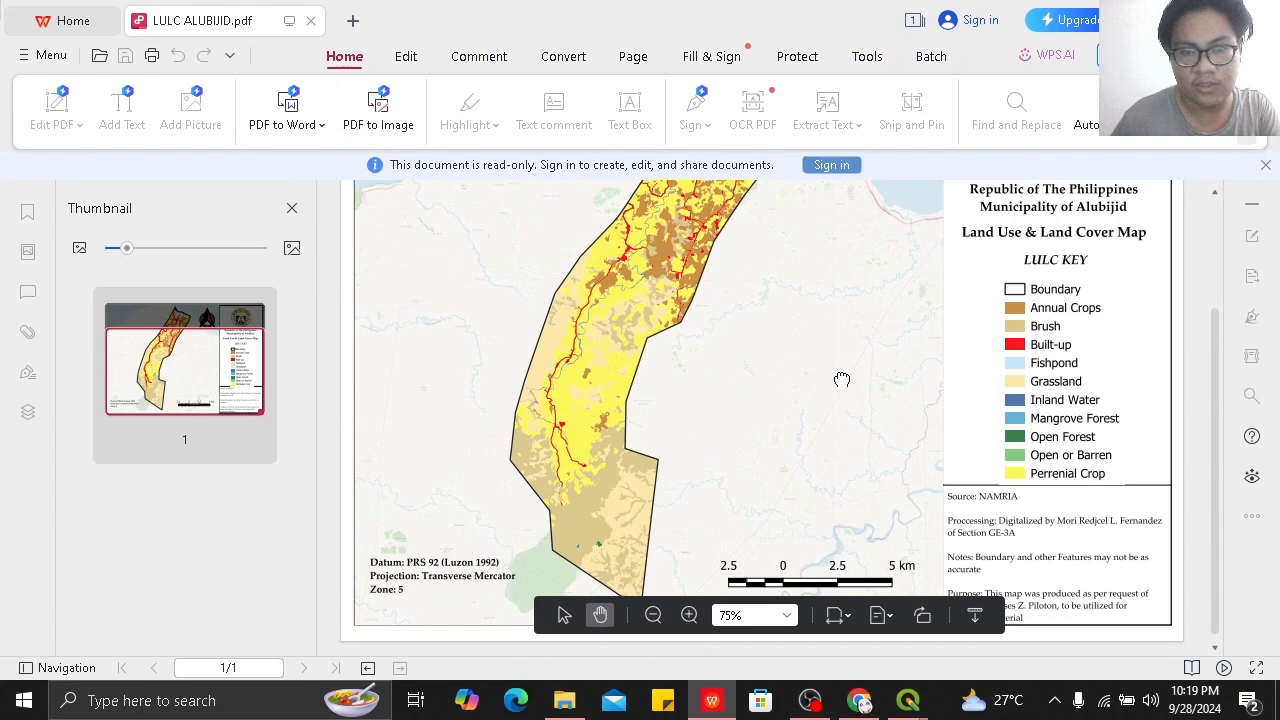
pyautogui.moveTo(842, 380); pyautogui.dragTo(842, 414)
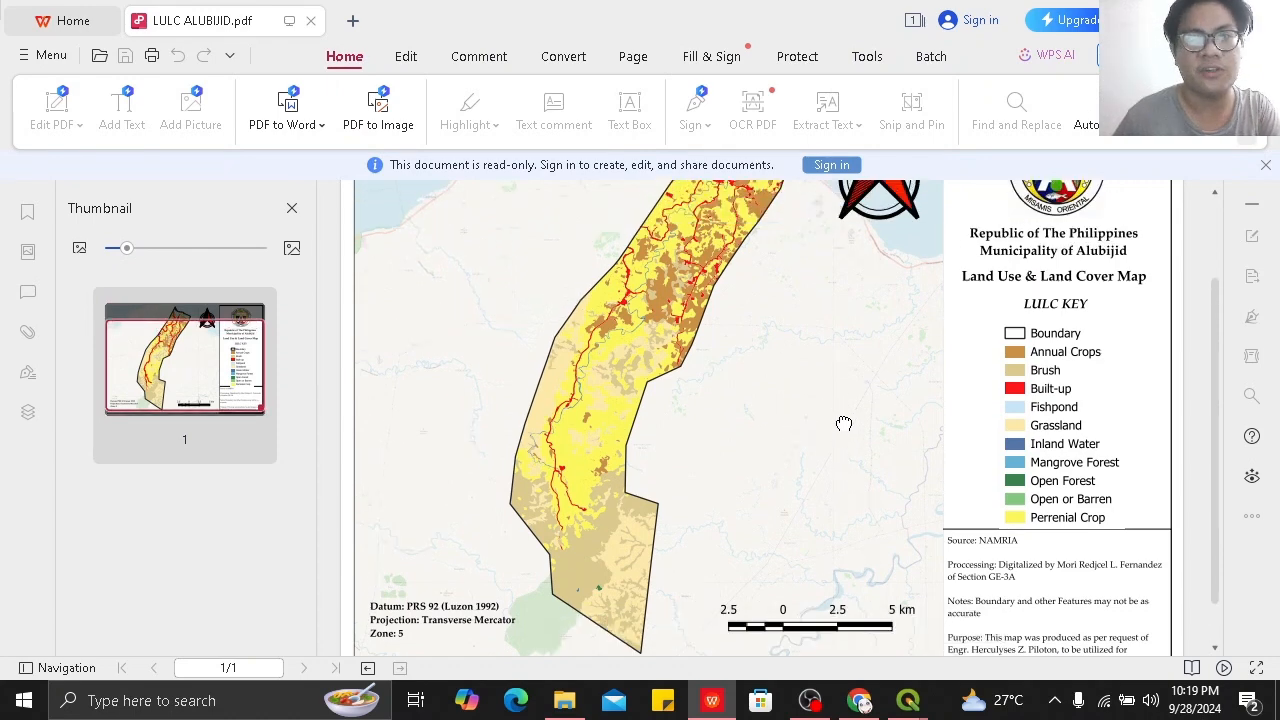
pyautogui.scroll(-1, 825, 404)
pyautogui.scroll(1, 825, 404)
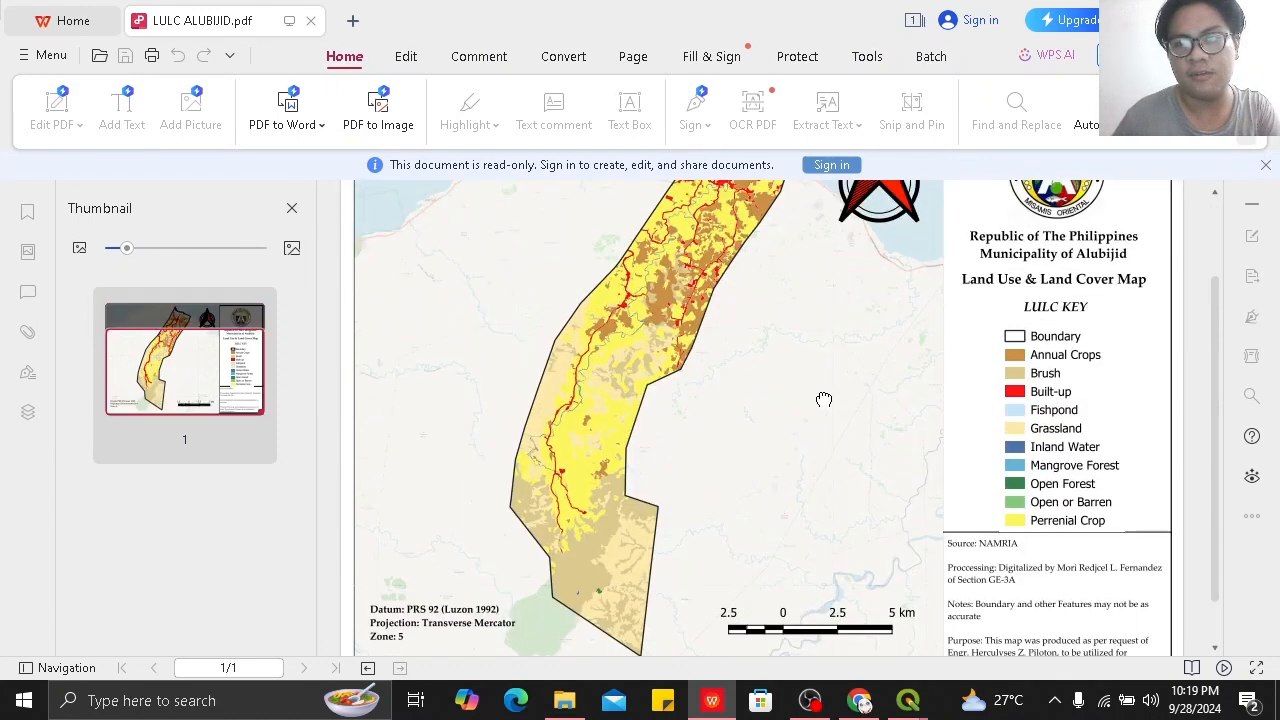